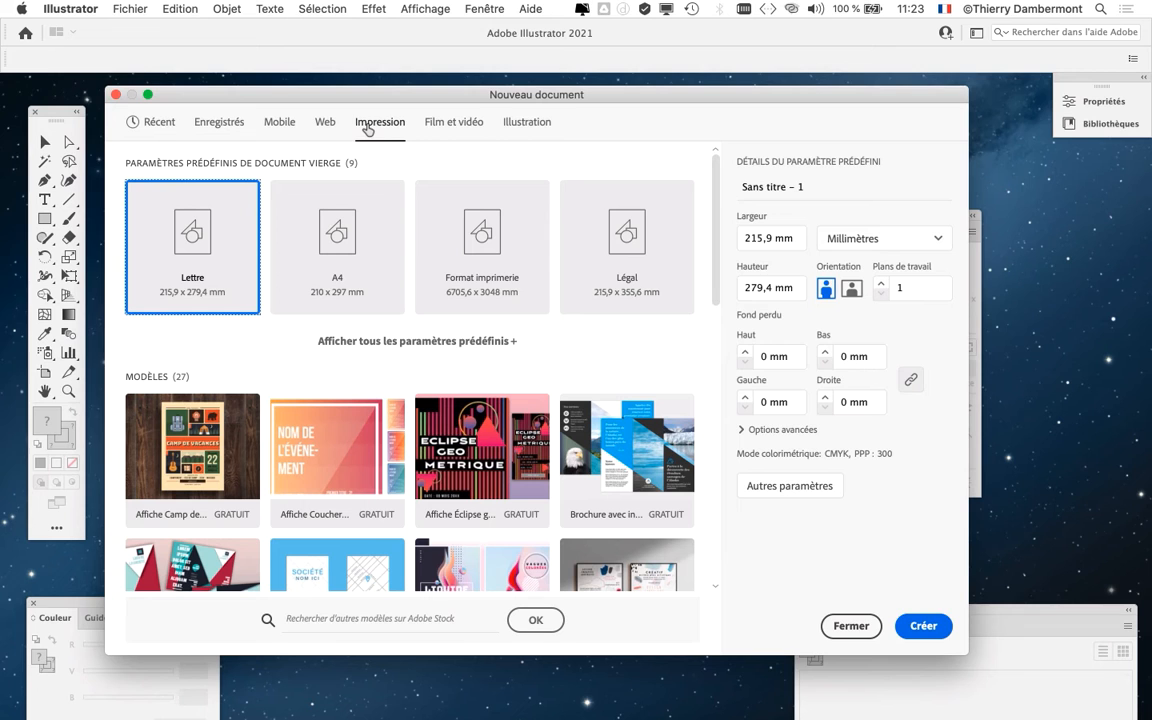
# - Create a portrait A4 print document with the colour mode set to Couleur RVB
pyautogui.click(339, 258)
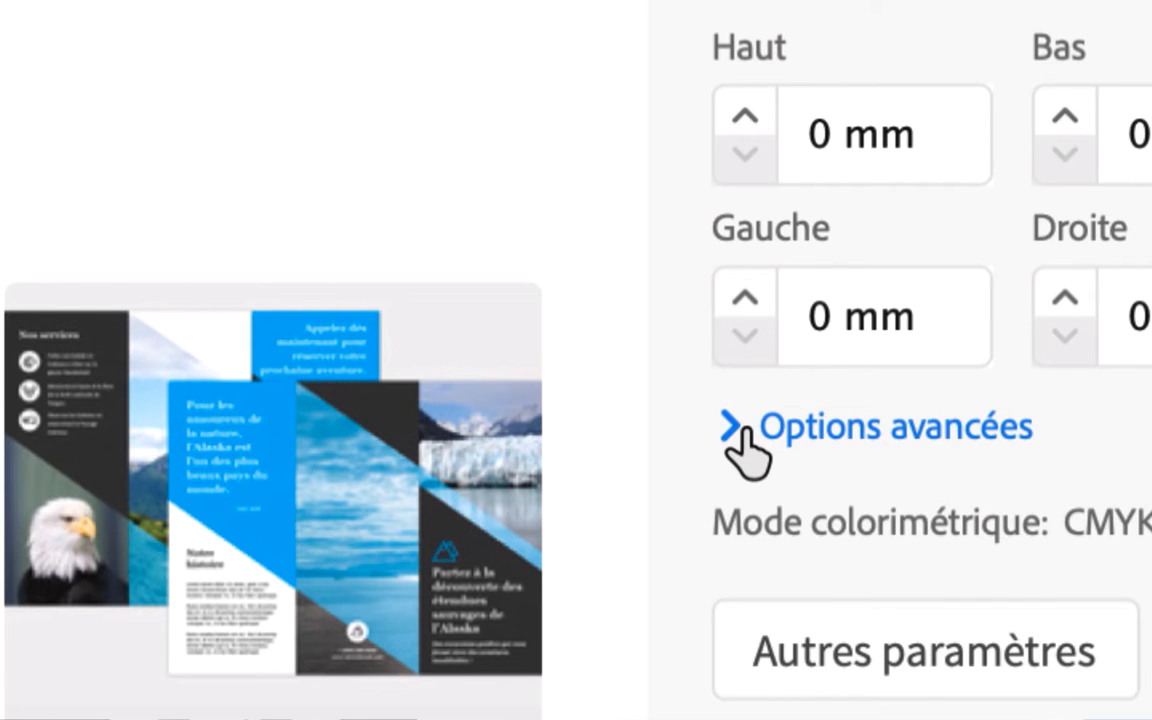
pyautogui.click(733, 440)
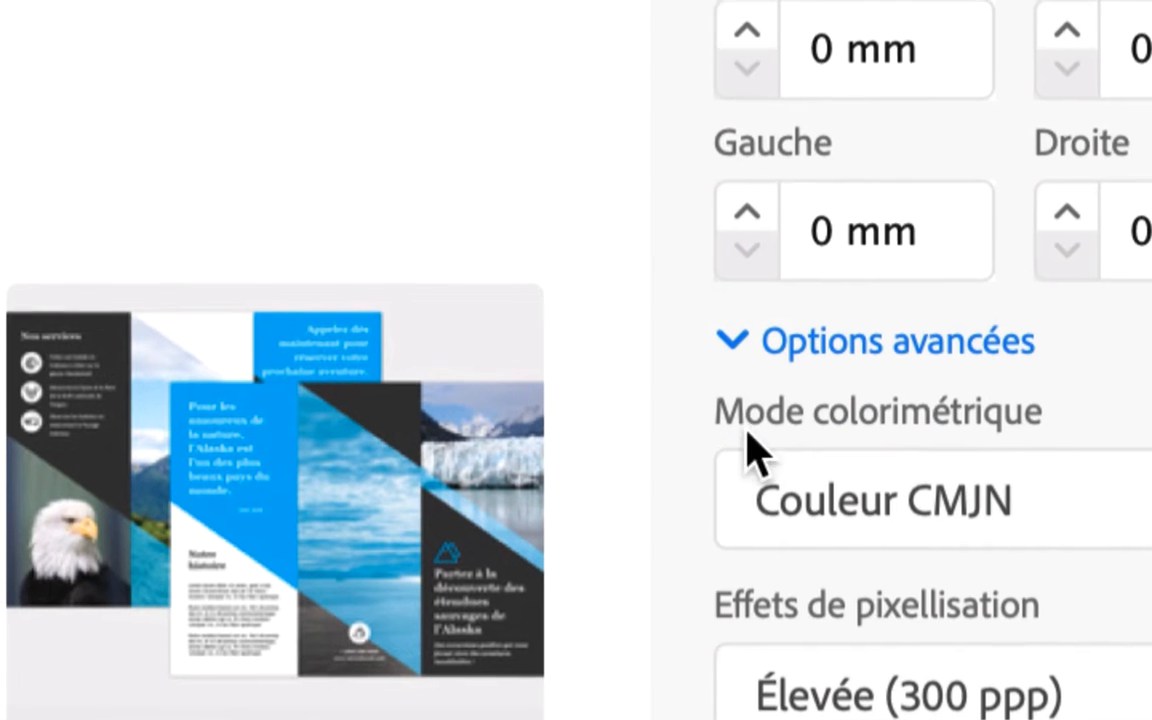
pyautogui.click(765, 500)
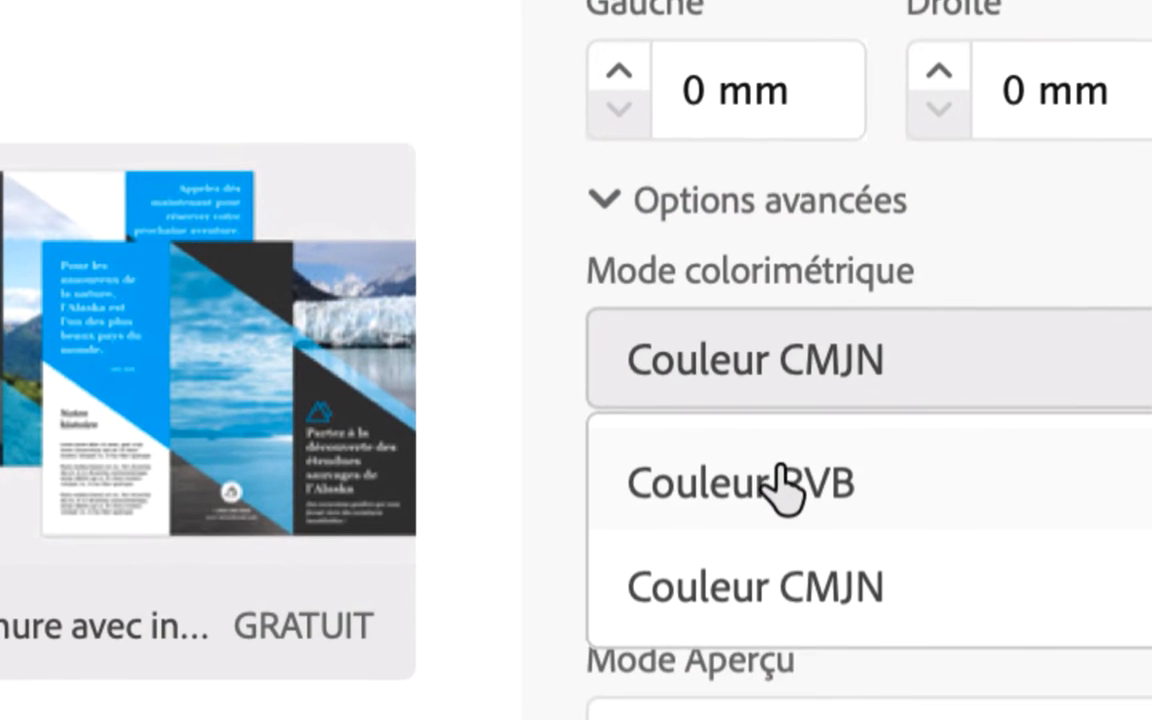
pyautogui.click(785, 490)
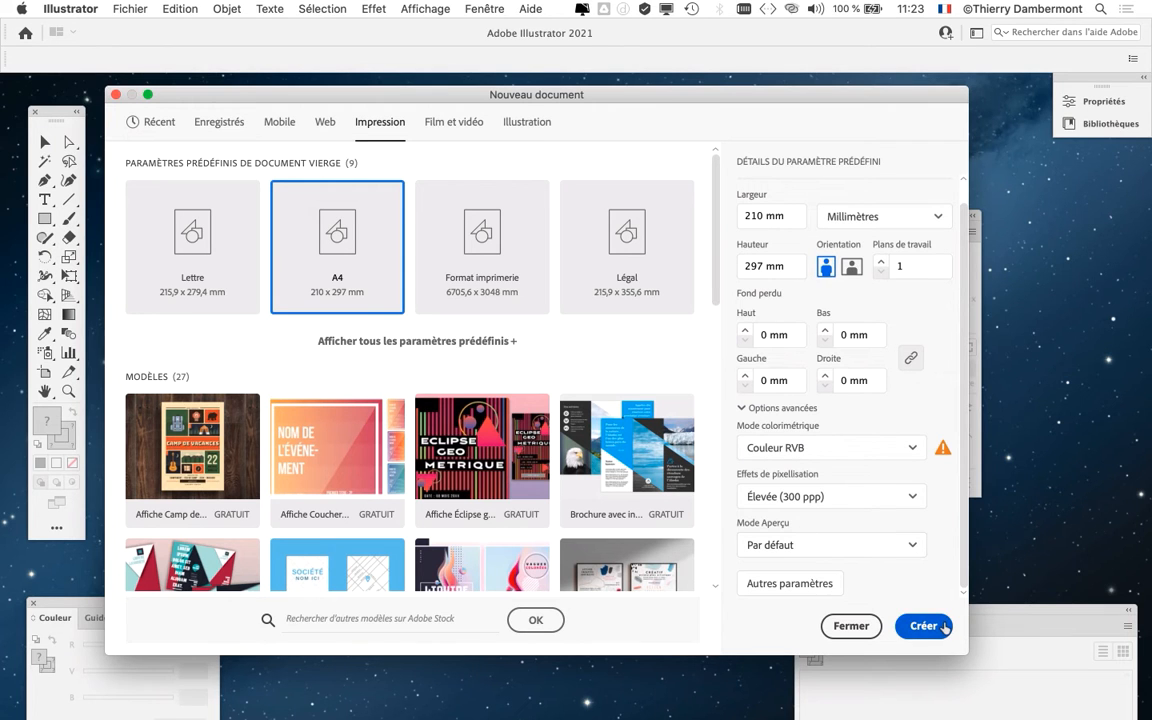
pyautogui.click(924, 626)
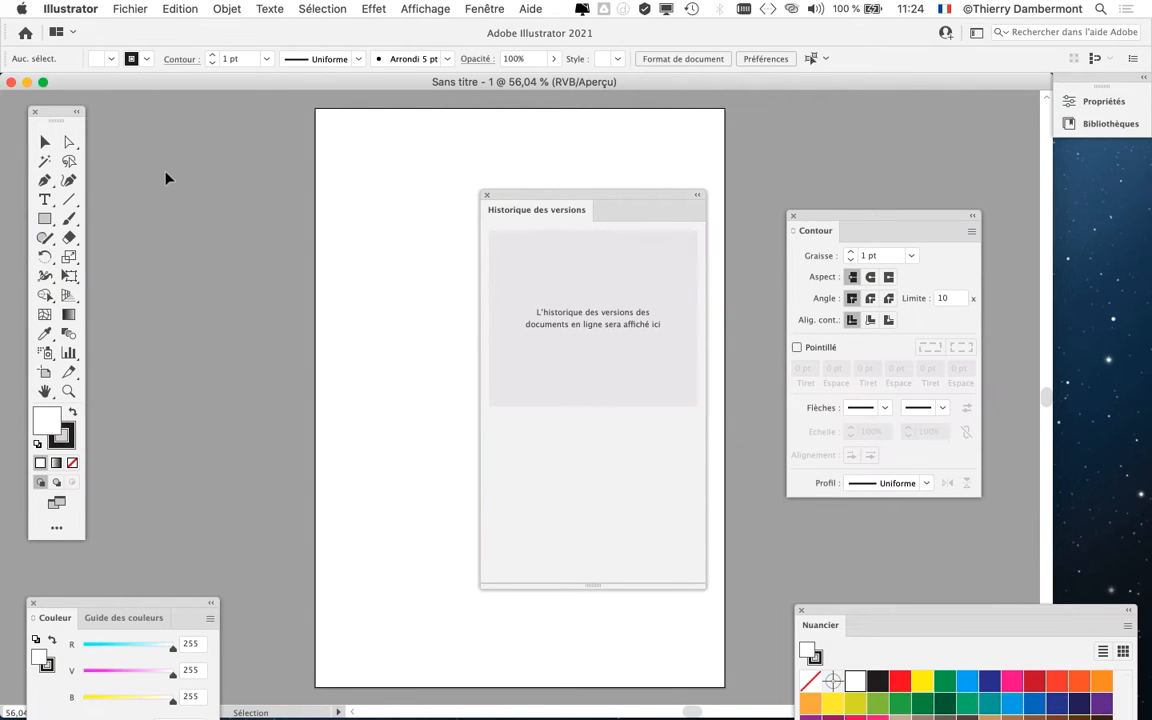
# - Clear the floating panels off the artboard and draw a circle near the page's upper-left corner with the Ellipse tool
pyautogui.hotkey('shift', 'Tab')
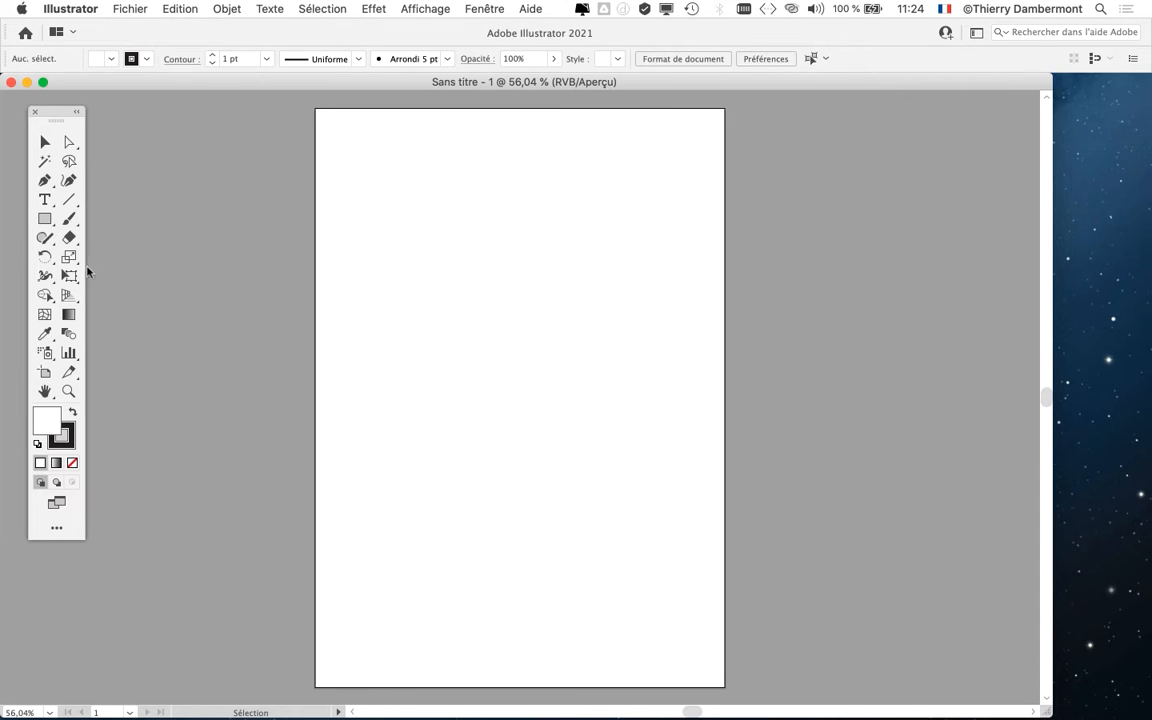
pyautogui.moveTo(56, 119); pyautogui.dragTo(176, 133)
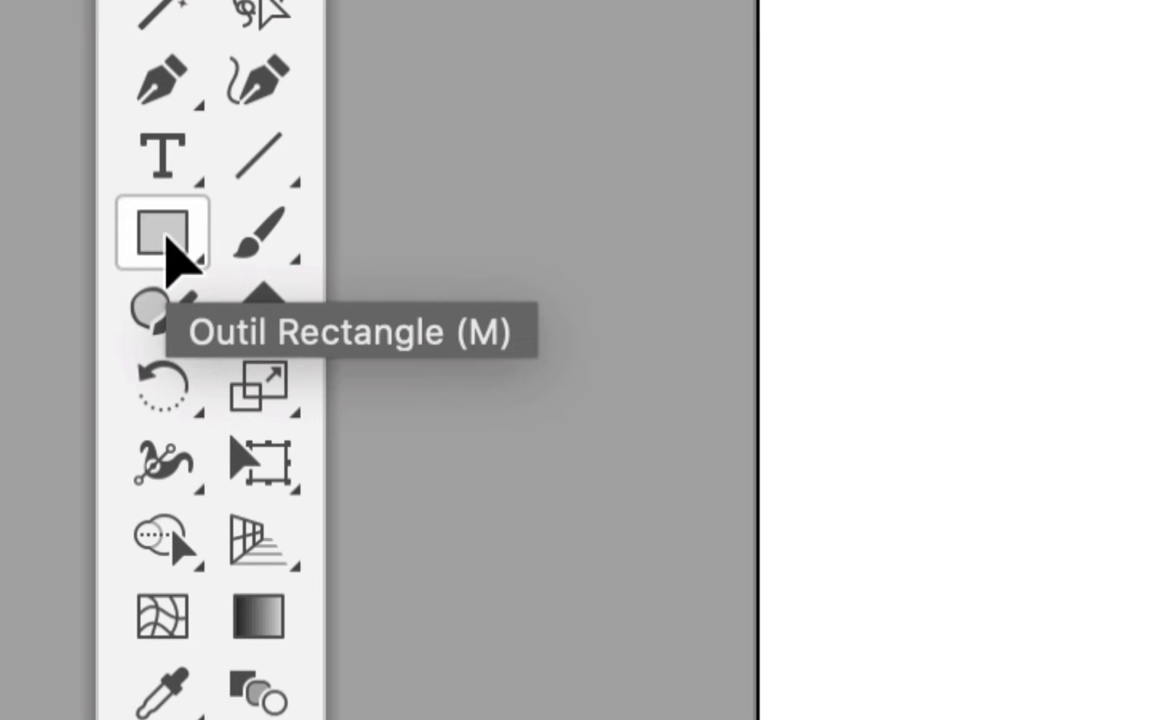
pyautogui.click(167, 237)
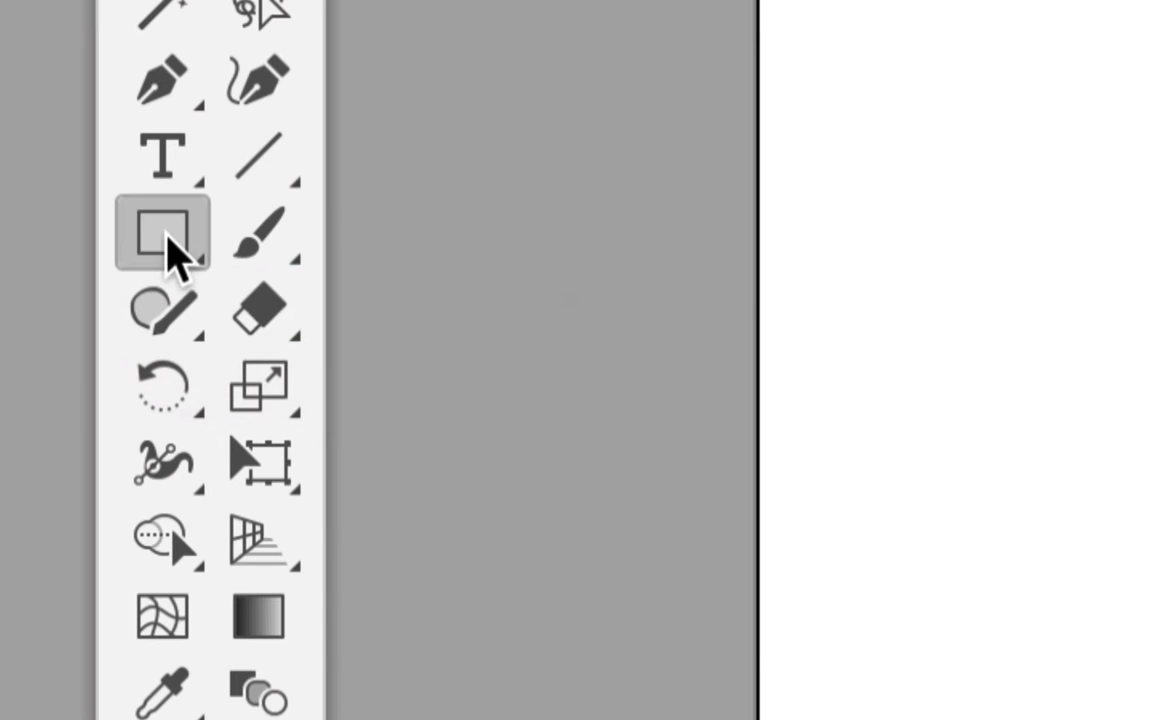
pyautogui.moveTo(167, 240); pyautogui.dragTo(362, 385)
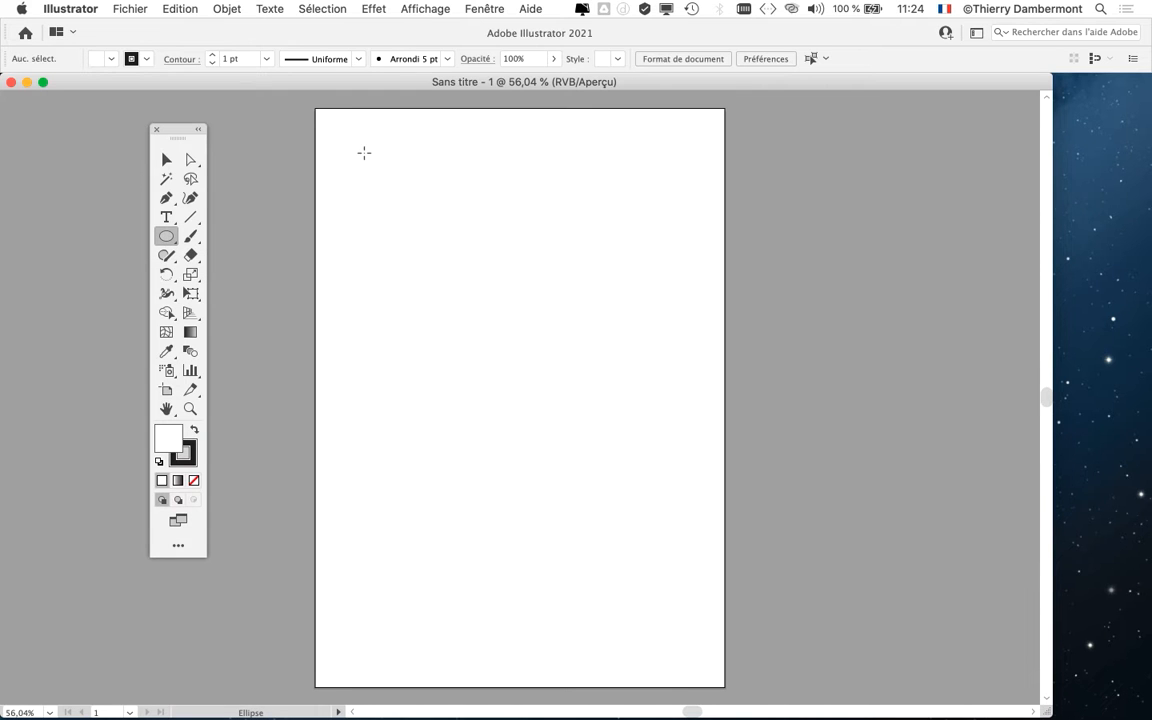
pyautogui.moveTo(364, 153); pyautogui.dragTo(458, 214)
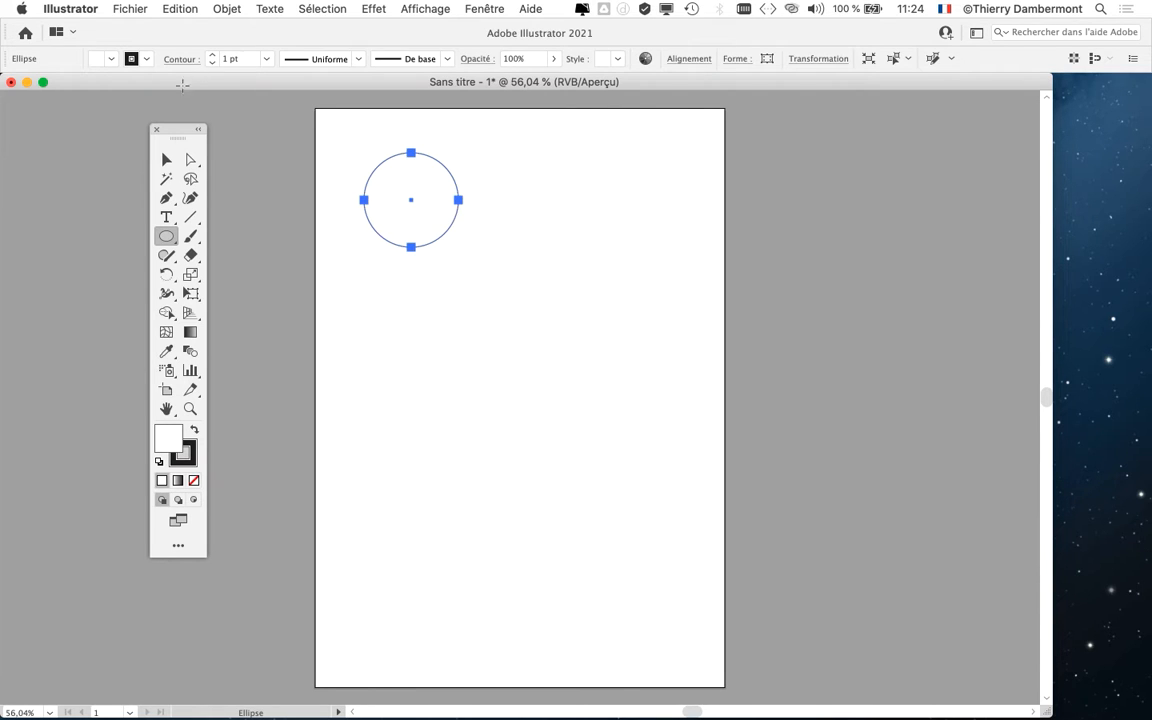
# - Display the Contour settings and place them just beside the circle without covering it
pyautogui.moveTo(178, 128); pyautogui.dragTo(121, 118)
pyautogui.press('super+1')
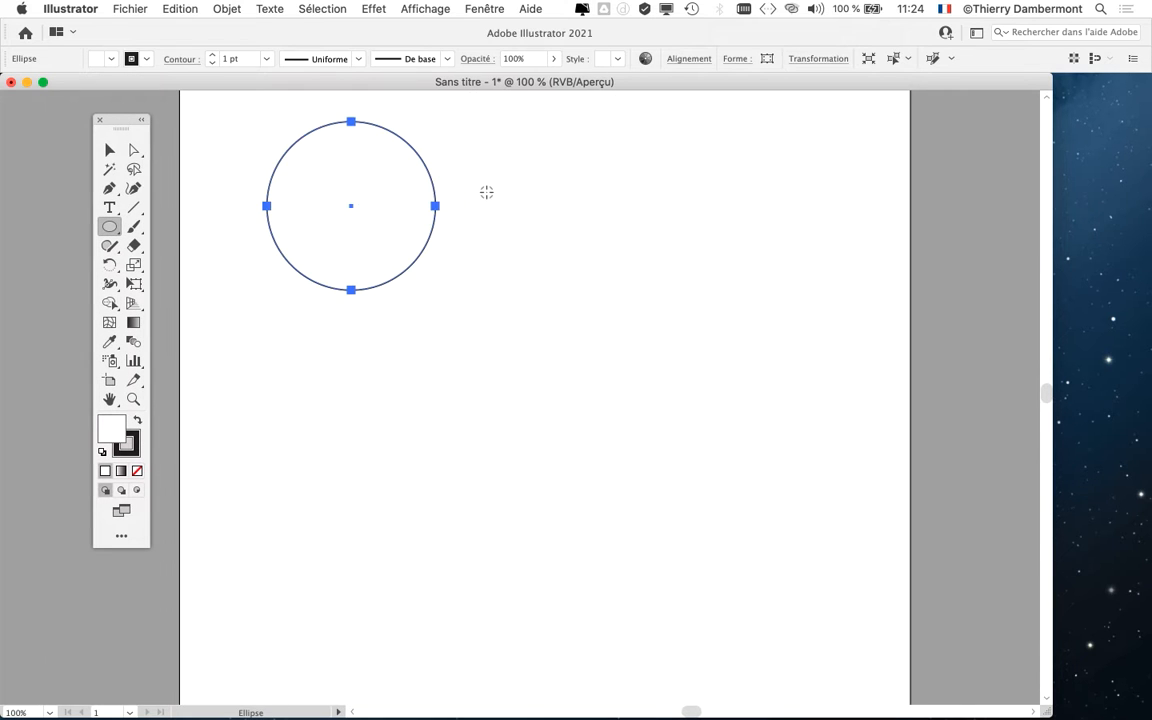
pyautogui.moveTo(406, 181); pyautogui.dragTo(419, 283)
pyautogui.keyDown('super'); pyautogui.click(329, 253); pyautogui.keyUp('super')
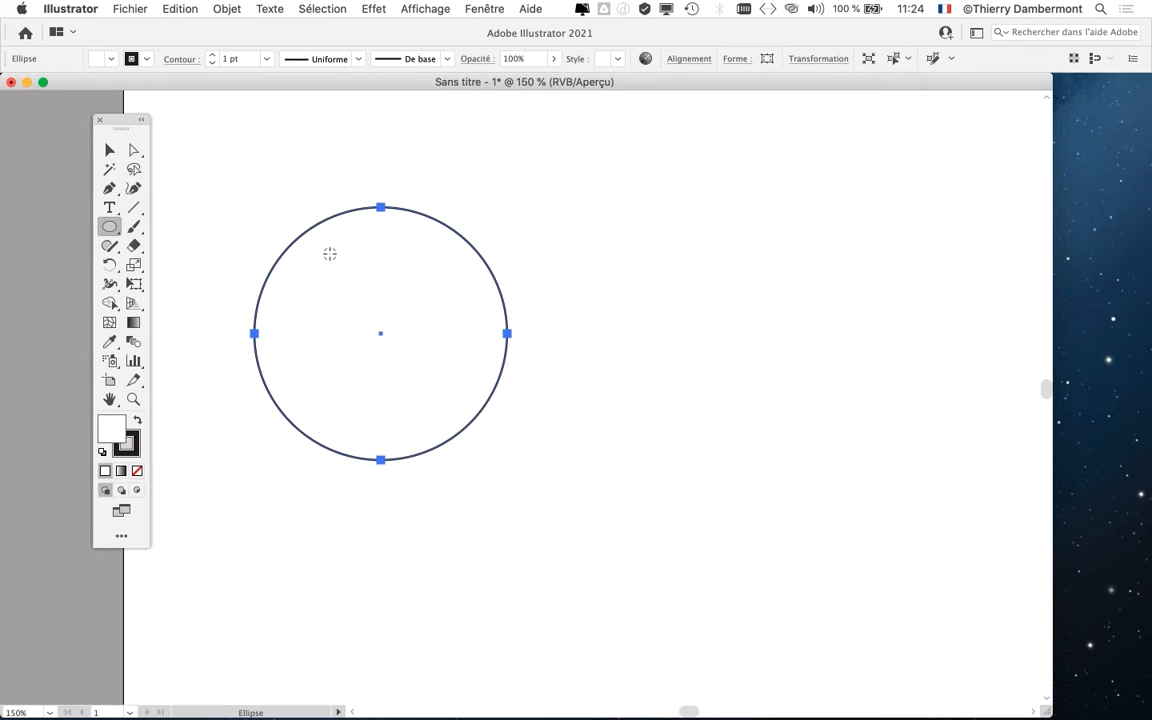
pyautogui.keyDown('super'); pyautogui.click(329, 253); pyautogui.keyUp('super')
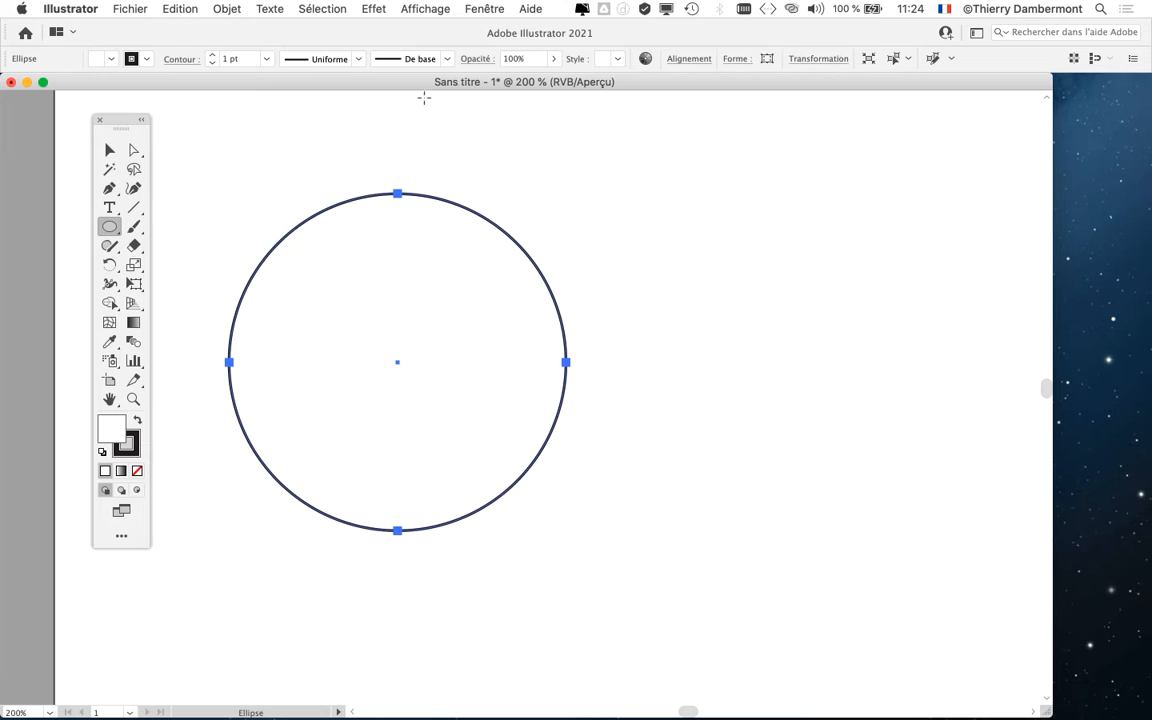
pyautogui.click(486, 9)
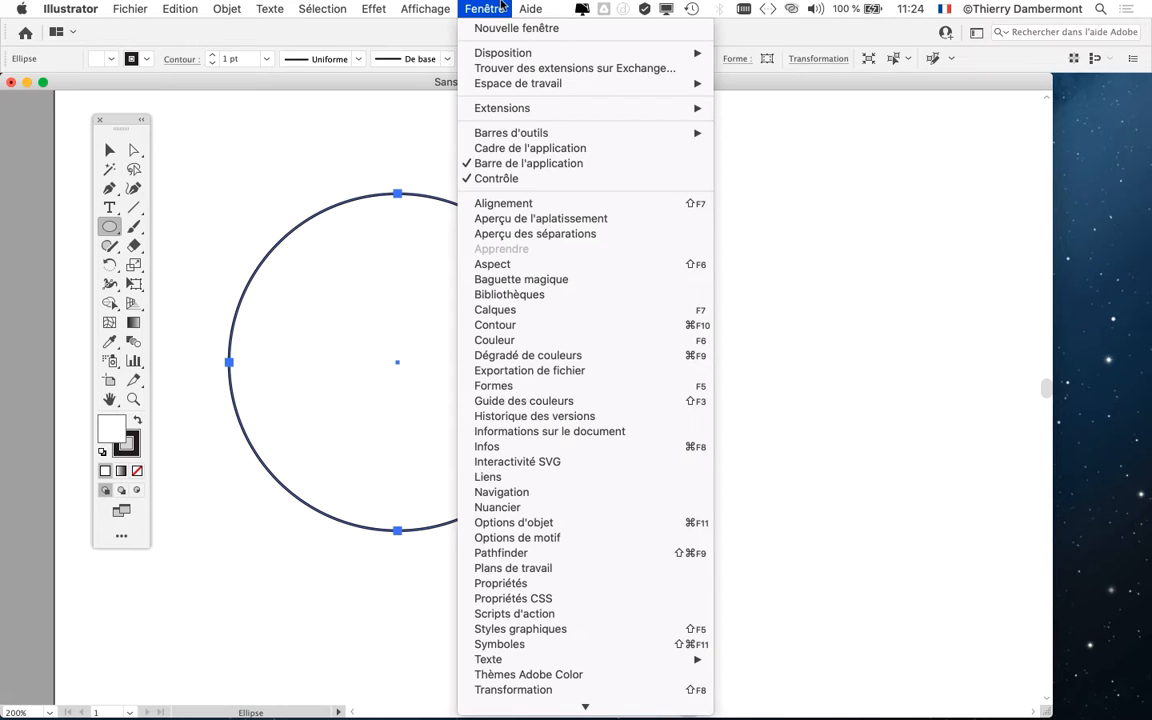
pyautogui.click(549, 326)
pyautogui.moveTo(780, 195); pyautogui.dragTo(672, 164)
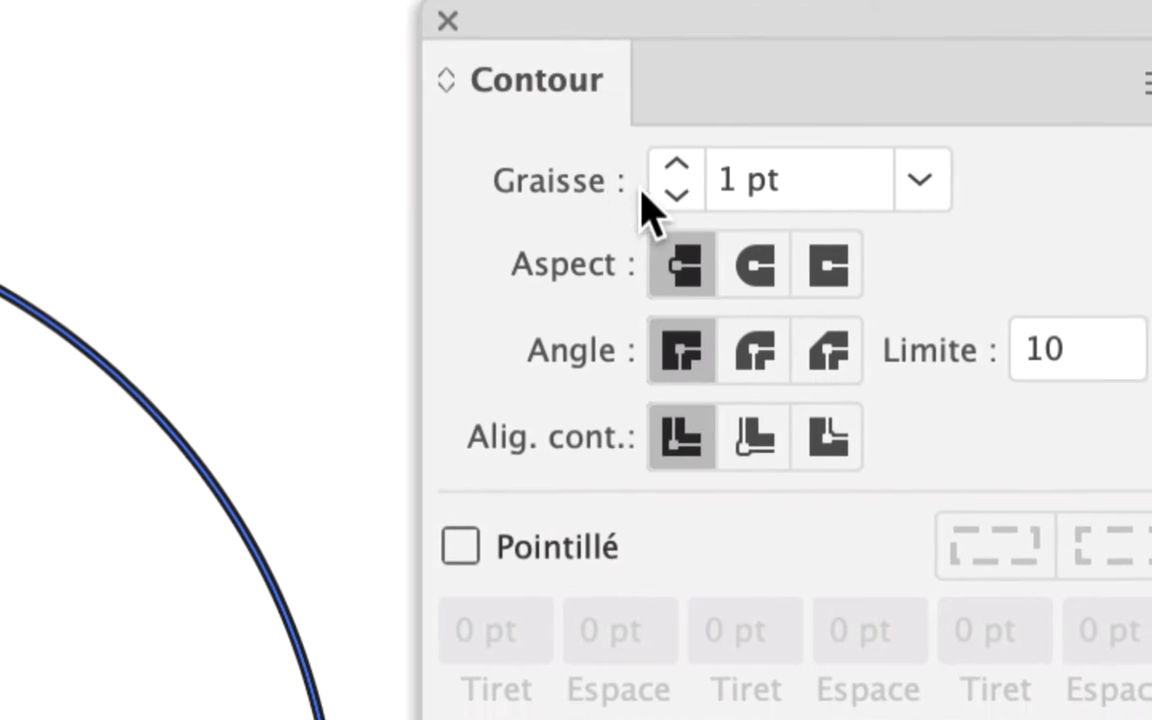
# - Set the circle's stroke weight to 8 pt and move the Contour settings clear of the drawing area
pyautogui.click(677, 167)
pyautogui.click(677, 167)
pyautogui.click(677, 167)
pyautogui.click(677, 167)
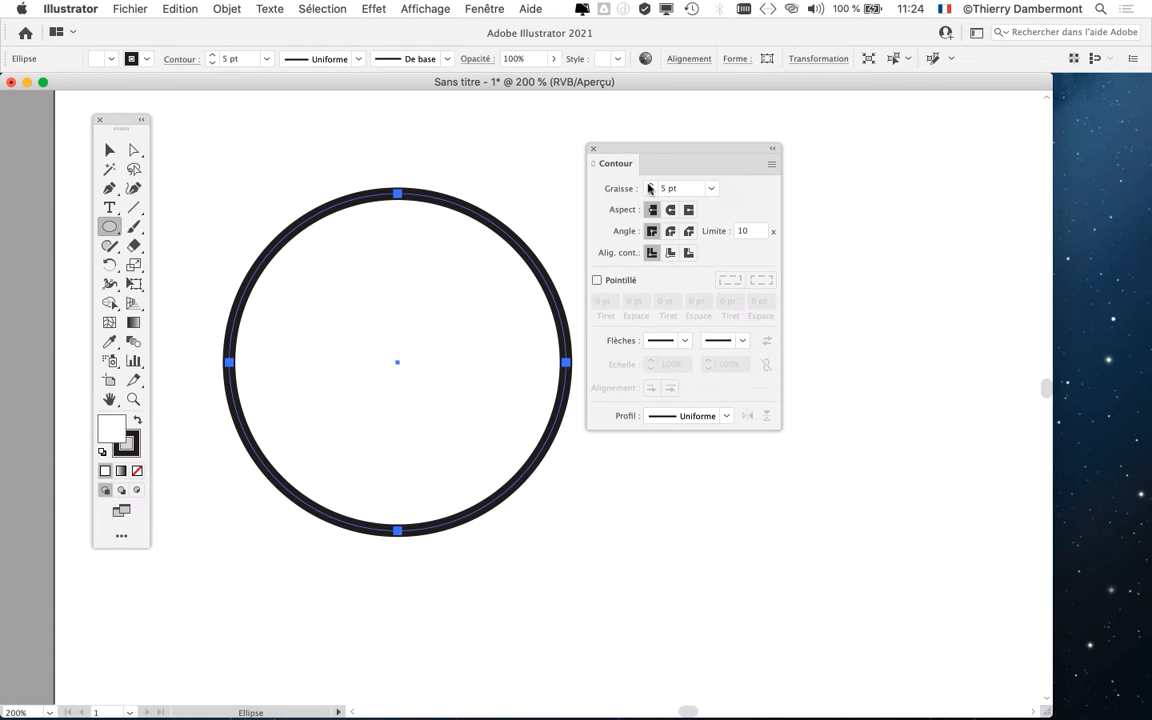
pyautogui.click(650, 186)
pyautogui.click(650, 186)
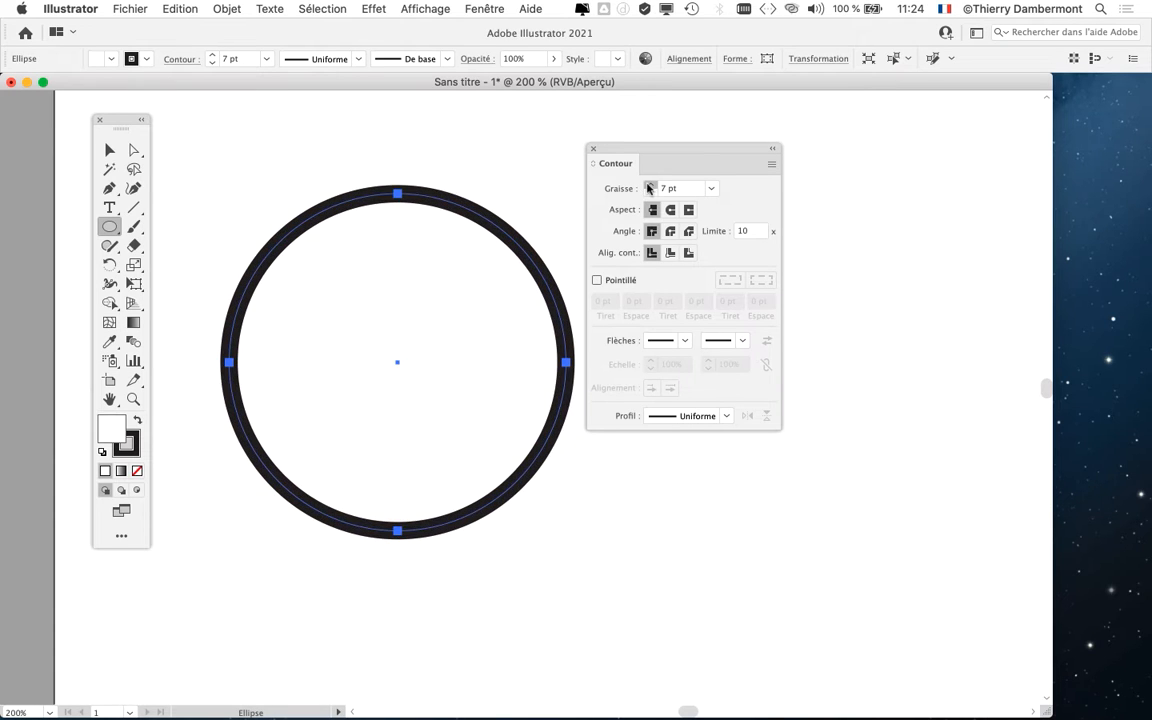
pyautogui.click(650, 186)
pyautogui.moveTo(640, 158); pyautogui.dragTo(991, 346)
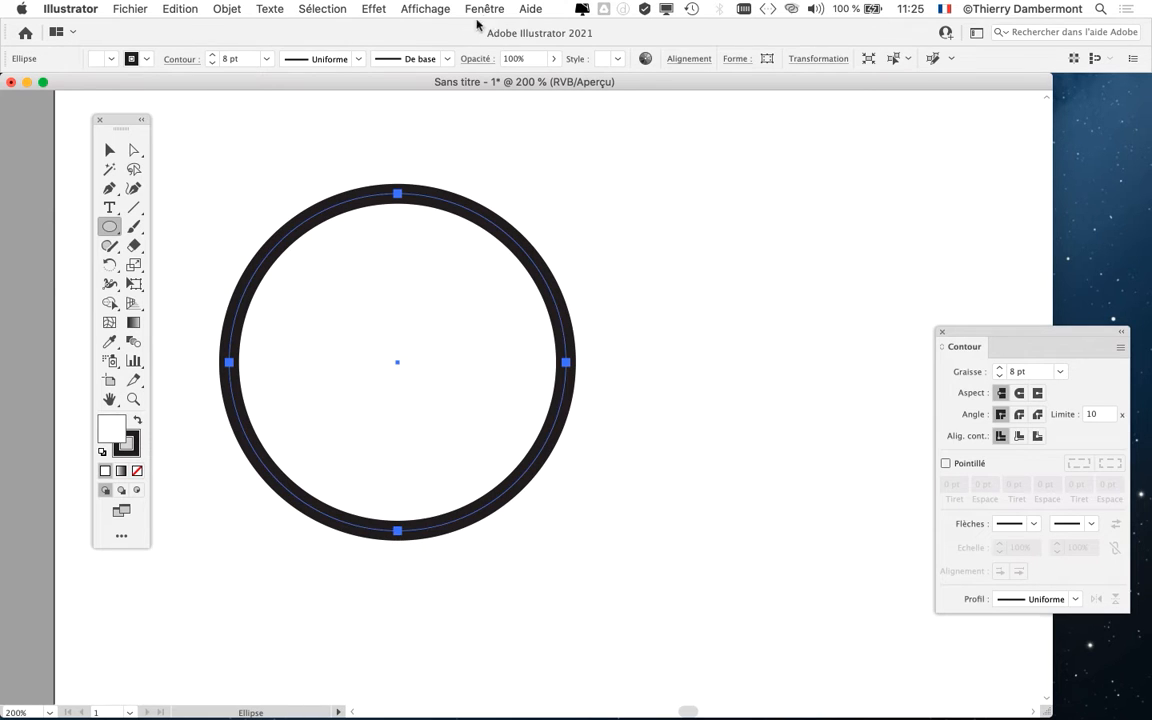
# - Display the Formes brush list, shorten it and place it beside the circle
pyautogui.moveTo(332, 200); pyautogui.dragTo(290, 190)
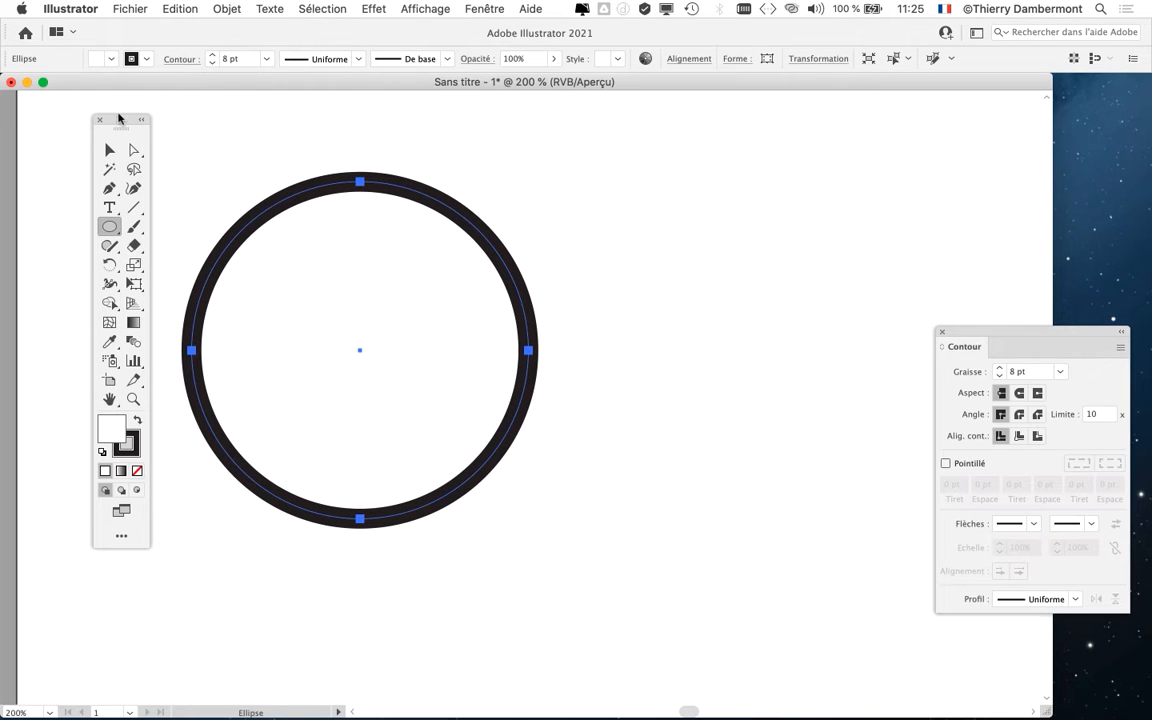
pyautogui.moveTo(121, 118); pyautogui.dragTo(63, 115)
pyautogui.click(470, 8)
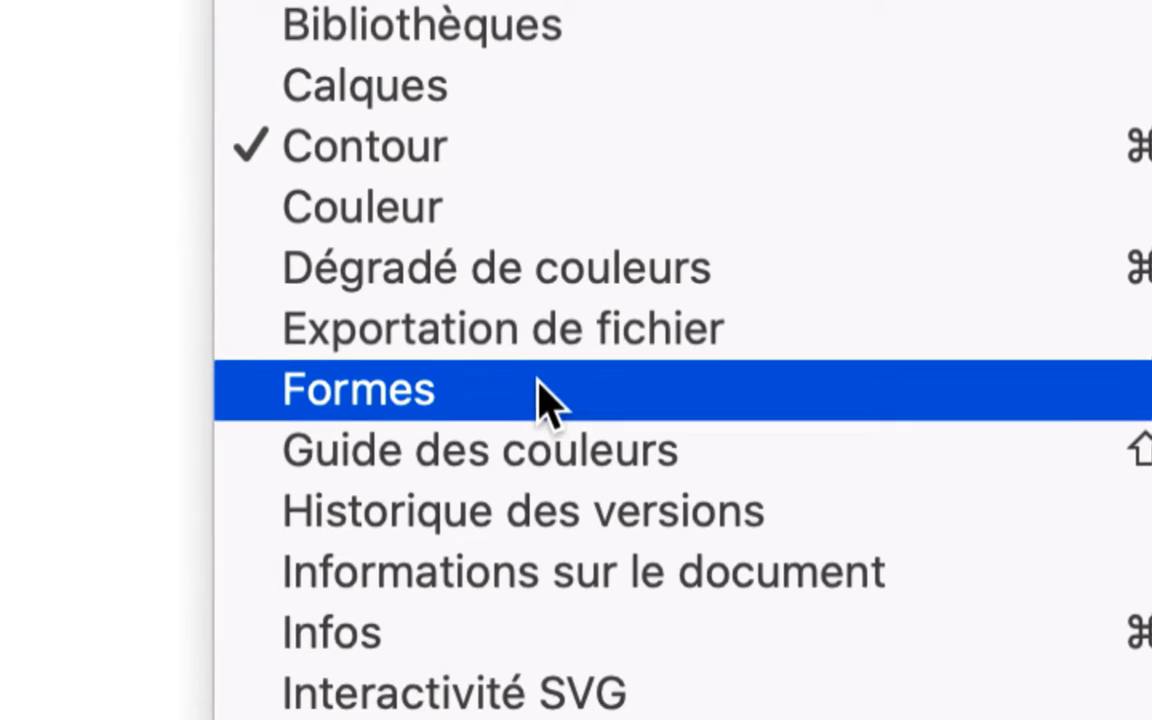
pyautogui.click(540, 388)
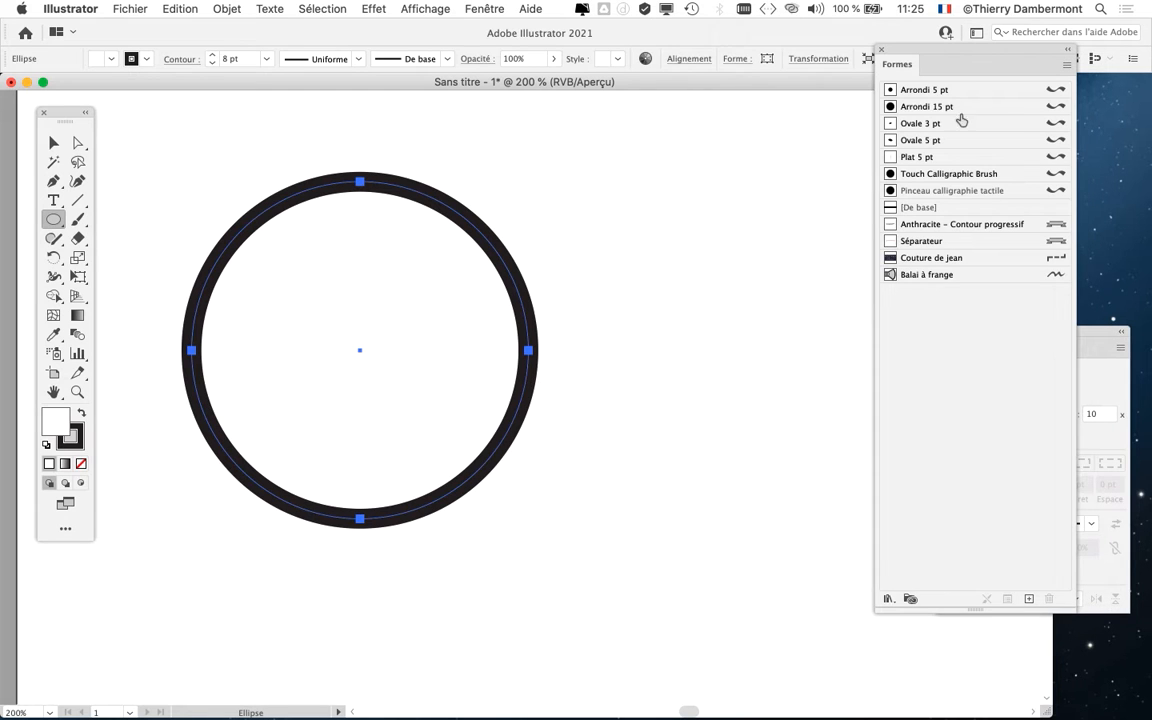
pyautogui.moveTo(905, 48); pyautogui.dragTo(680, 118)
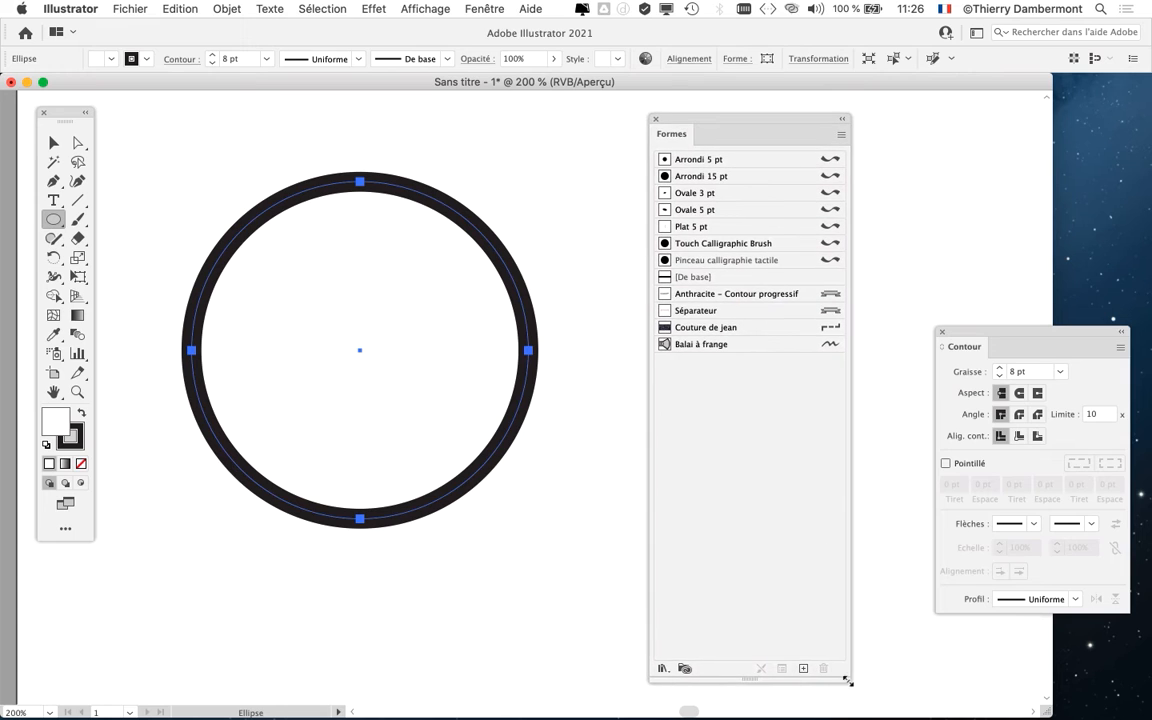
pyautogui.moveTo(848, 678); pyautogui.dragTo(873, 420)
pyautogui.moveTo(773, 127); pyautogui.dragTo(716, 167)
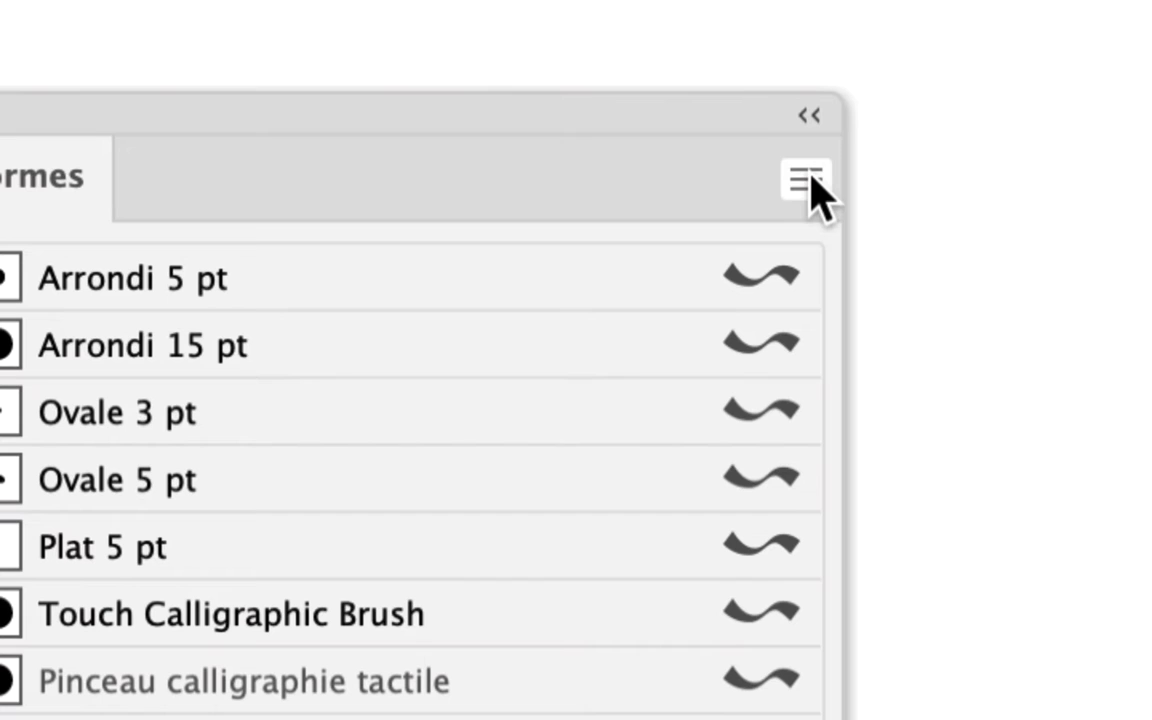
# - Switch the brush list to Affichage par vignettes, then collapse it to an icon and reopen it
pyautogui.click(809, 179)
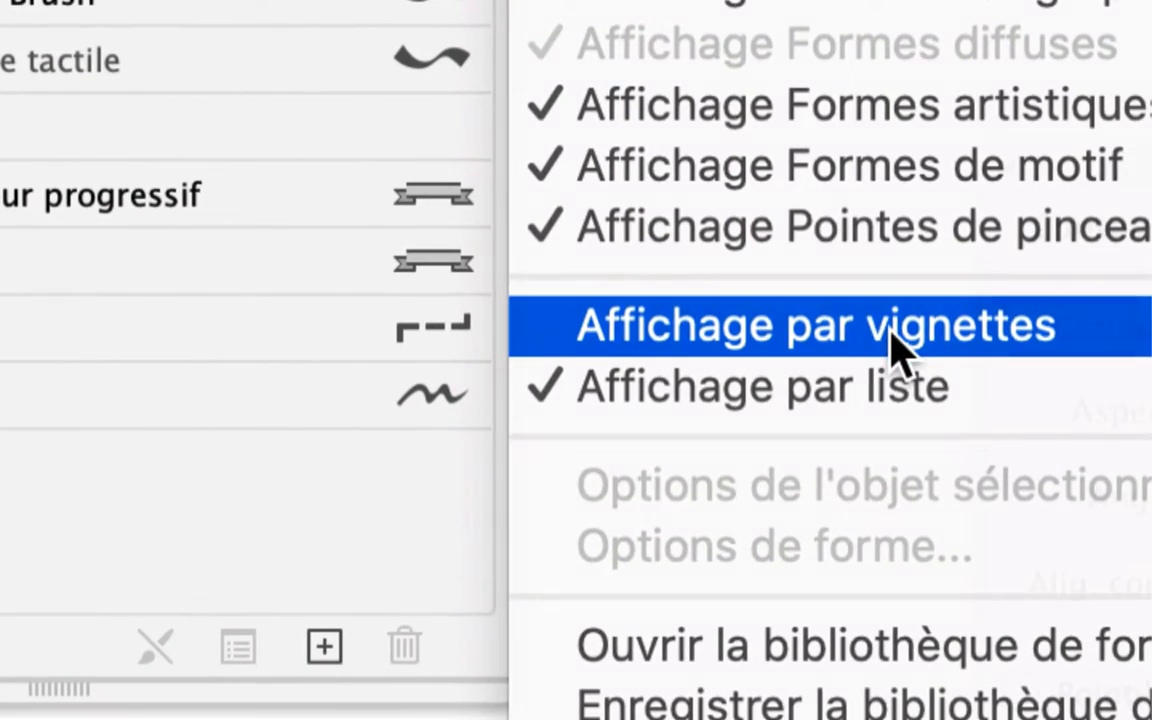
pyautogui.click(890, 333)
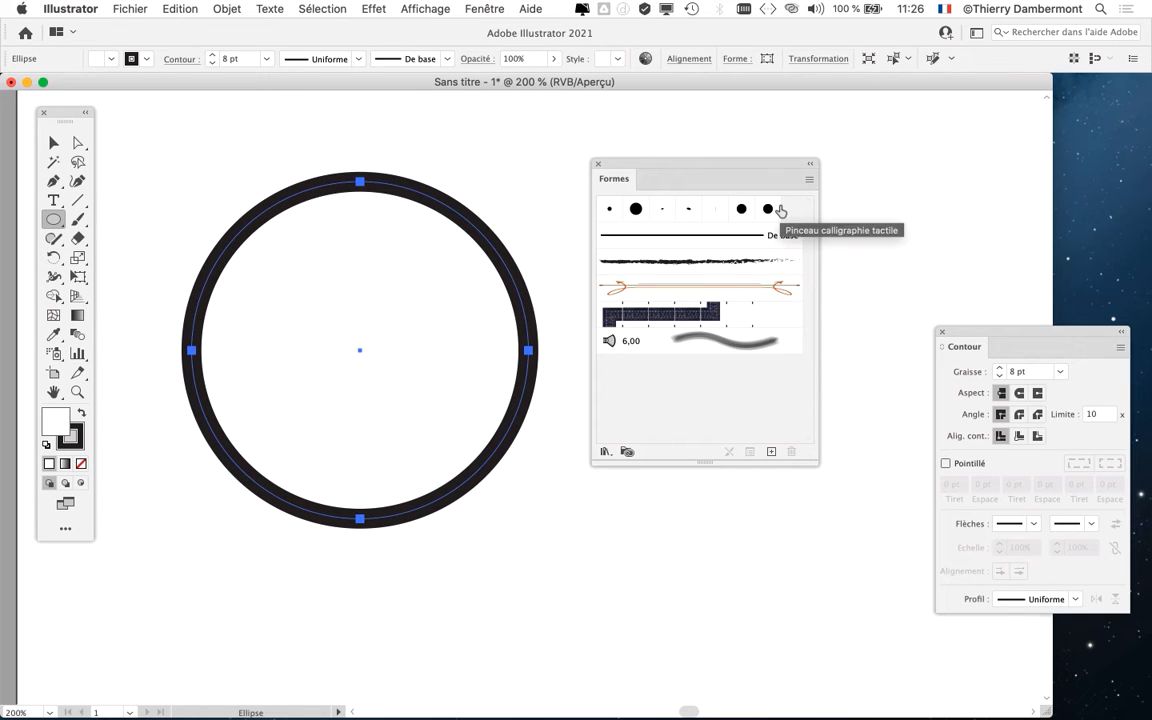
pyautogui.click(810, 164)
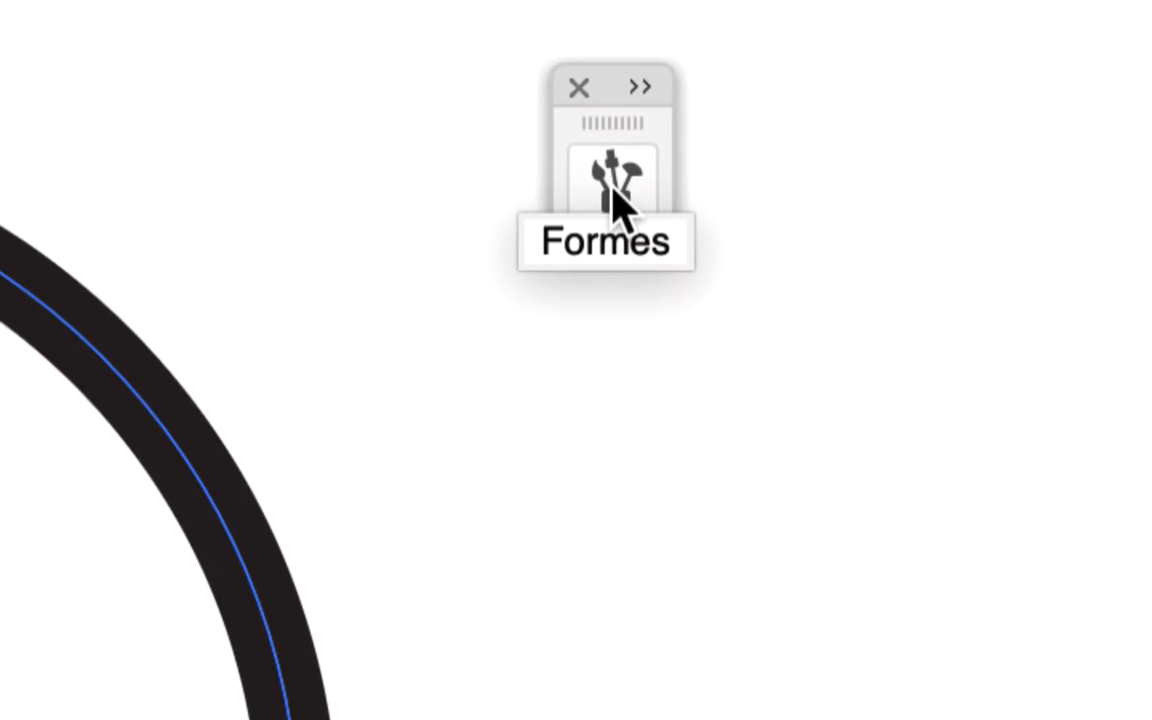
pyautogui.click(612, 190)
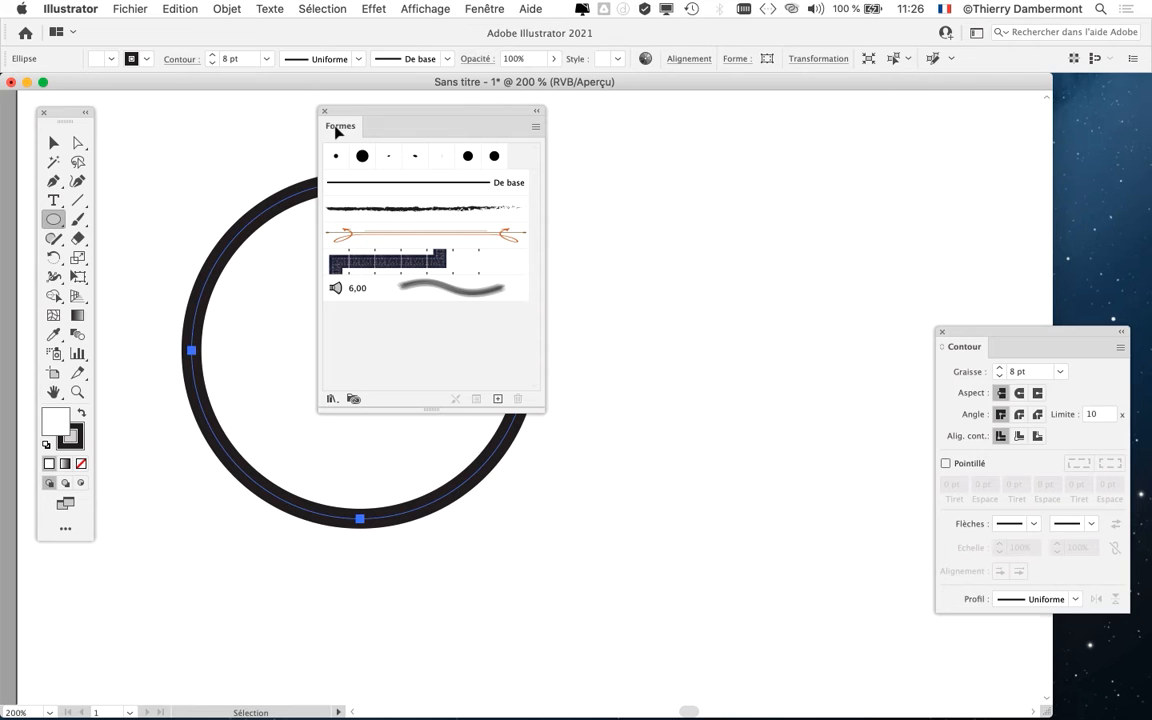
# - Apply the Anthracite – Contour progressif art brush to the circle's stroke, keeping the brush list clear of the circle
pyautogui.moveTo(335, 111); pyautogui.dragTo(670, 117)
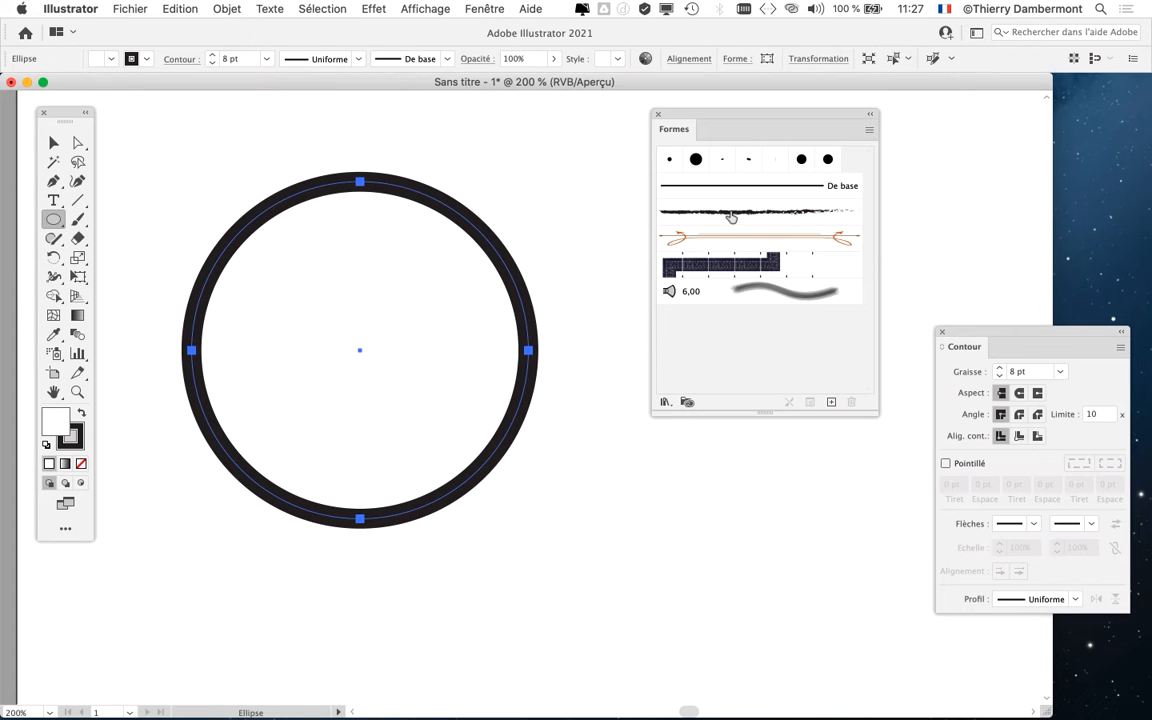
pyautogui.click(778, 222)
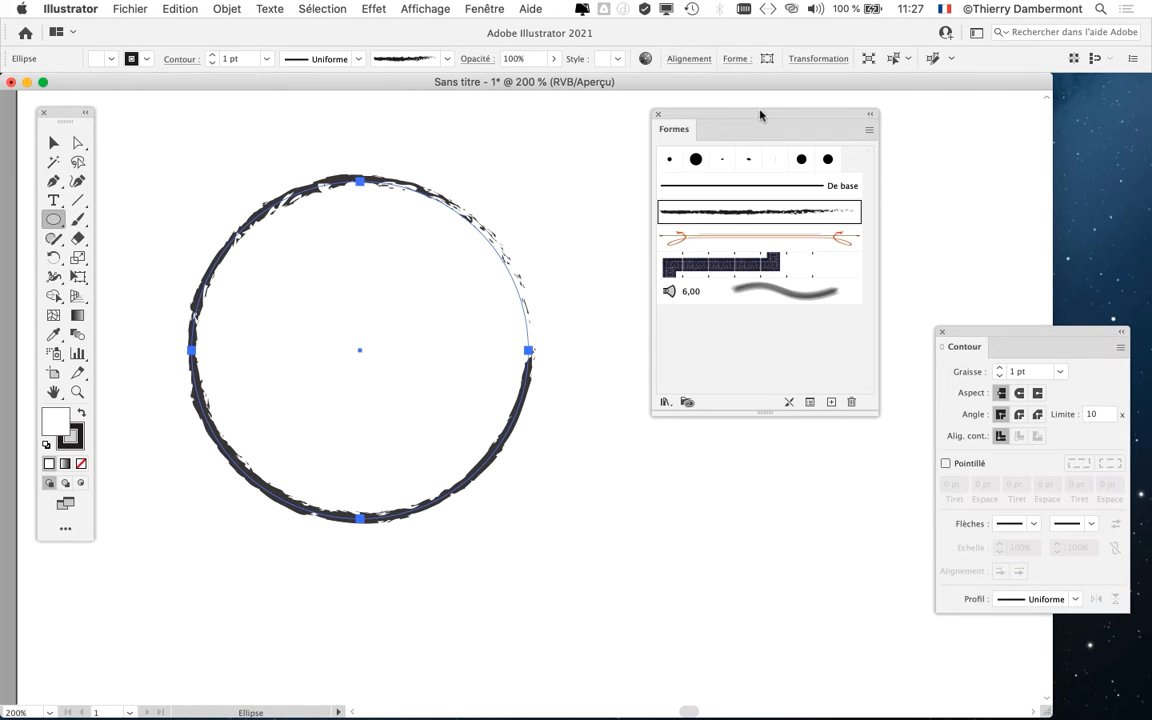
pyautogui.moveTo(760, 134); pyautogui.dragTo(694, 571)
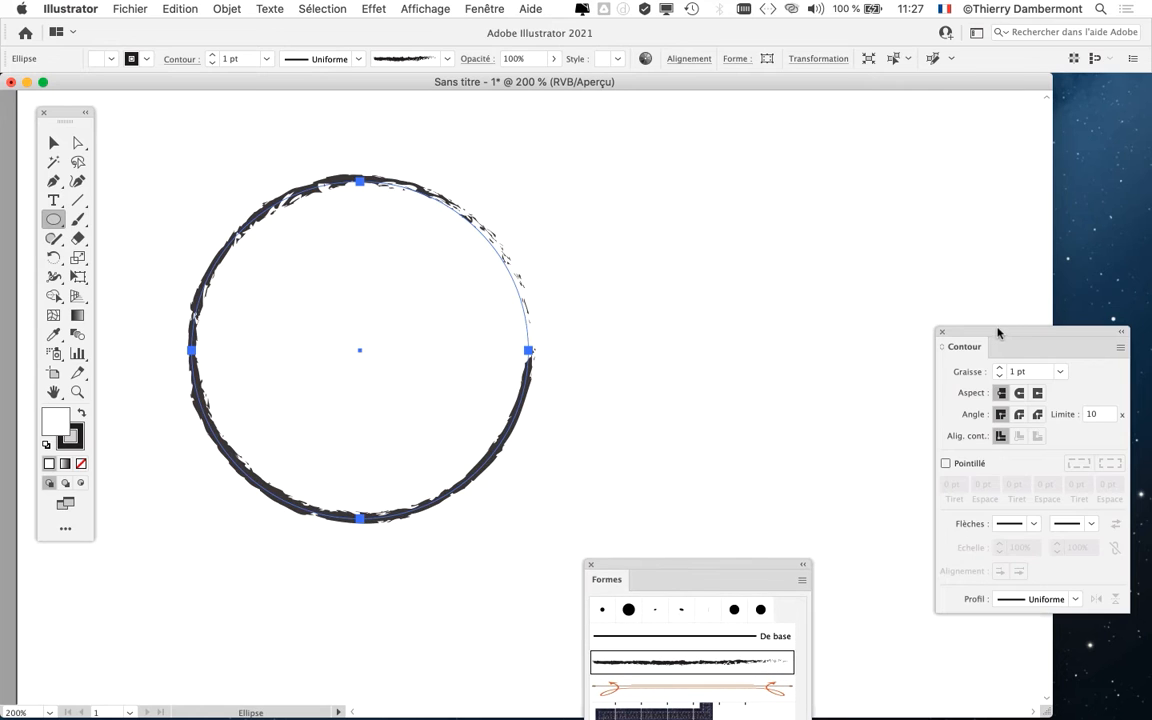
# - Try a 4 pt stroke weight on the brushed circle, then return it to 1 pt
pyautogui.moveTo(998, 329); pyautogui.dragTo(650, 180)
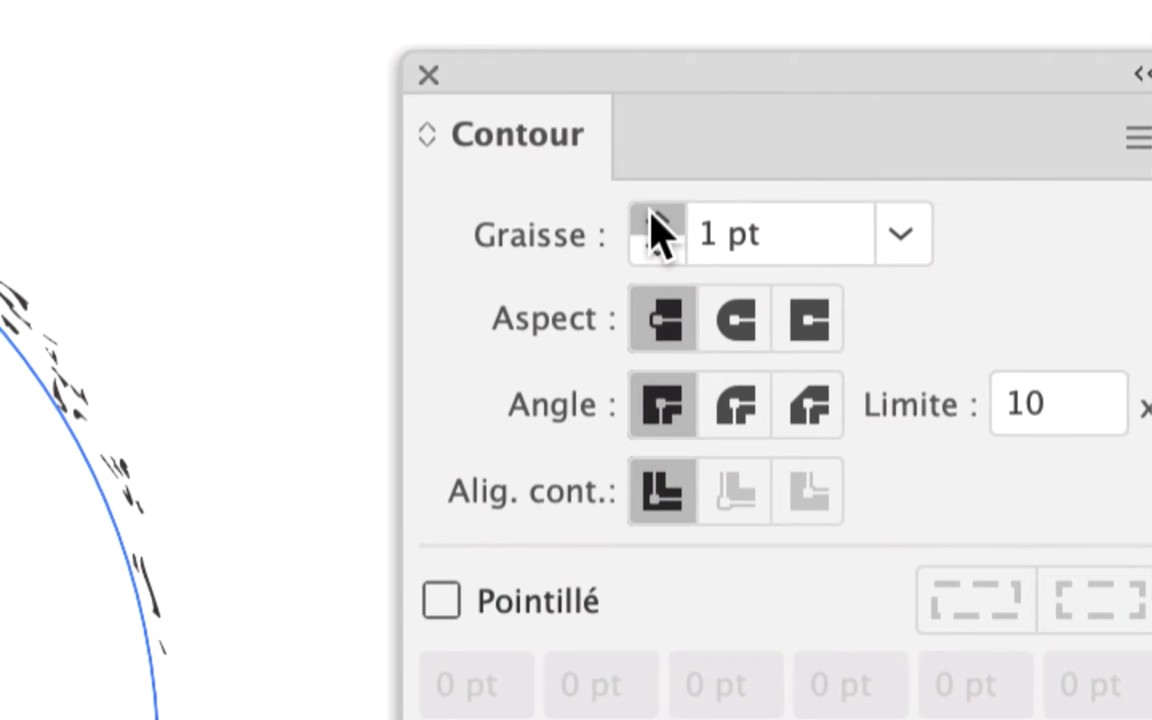
pyautogui.click(650, 200)
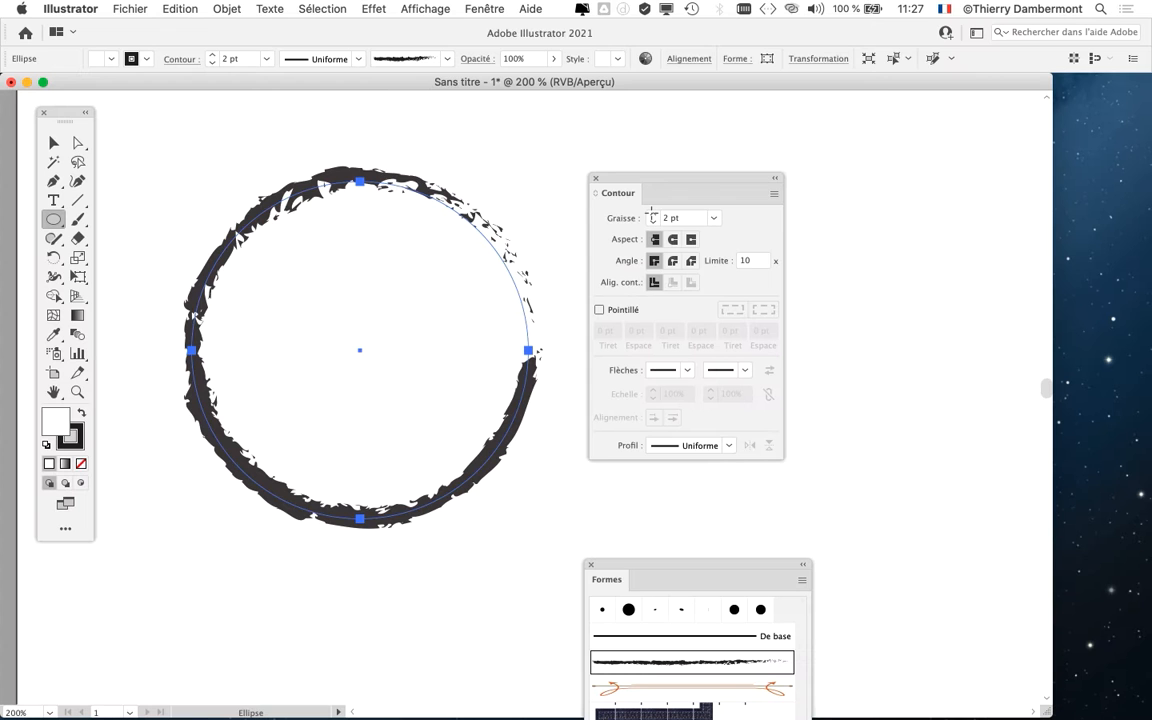
pyautogui.click(651, 213)
pyautogui.click(652, 214)
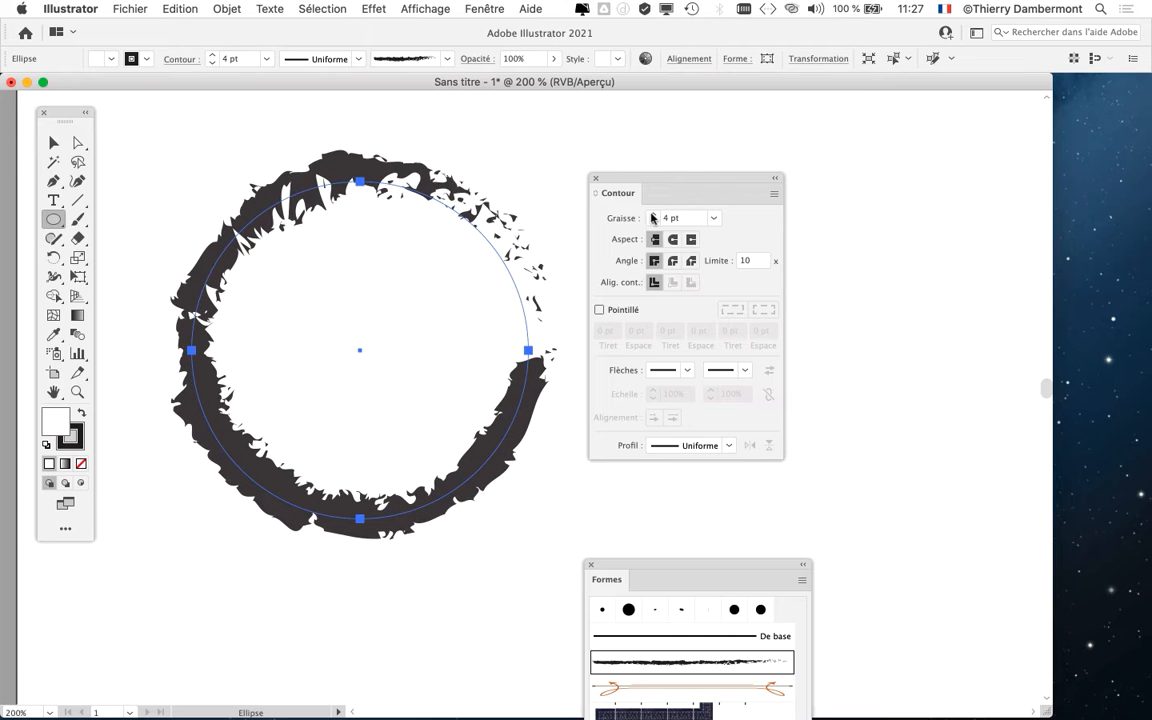
pyautogui.click(651, 223)
pyautogui.click(651, 223)
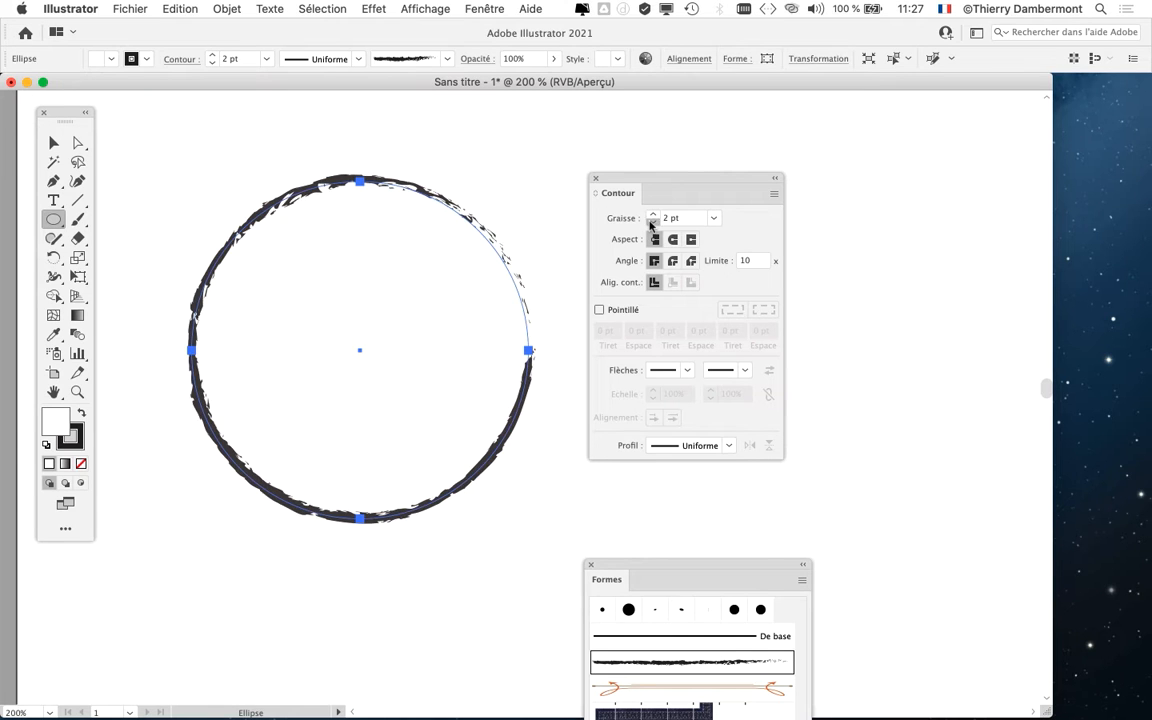
pyautogui.moveTo(648, 183); pyautogui.dragTo(934, 123)
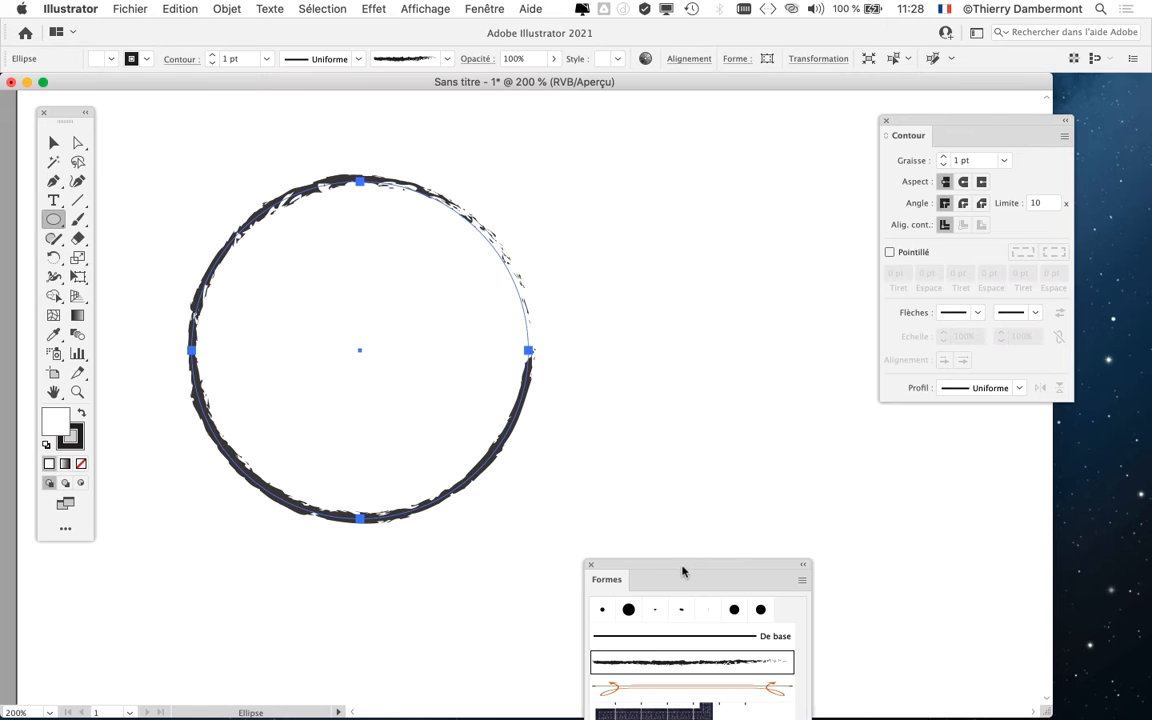
# - Place the Formes brush list to the right of the circle and move the Contour settings out of its way
pyautogui.moveTo(681, 569); pyautogui.dragTo(713, 200)
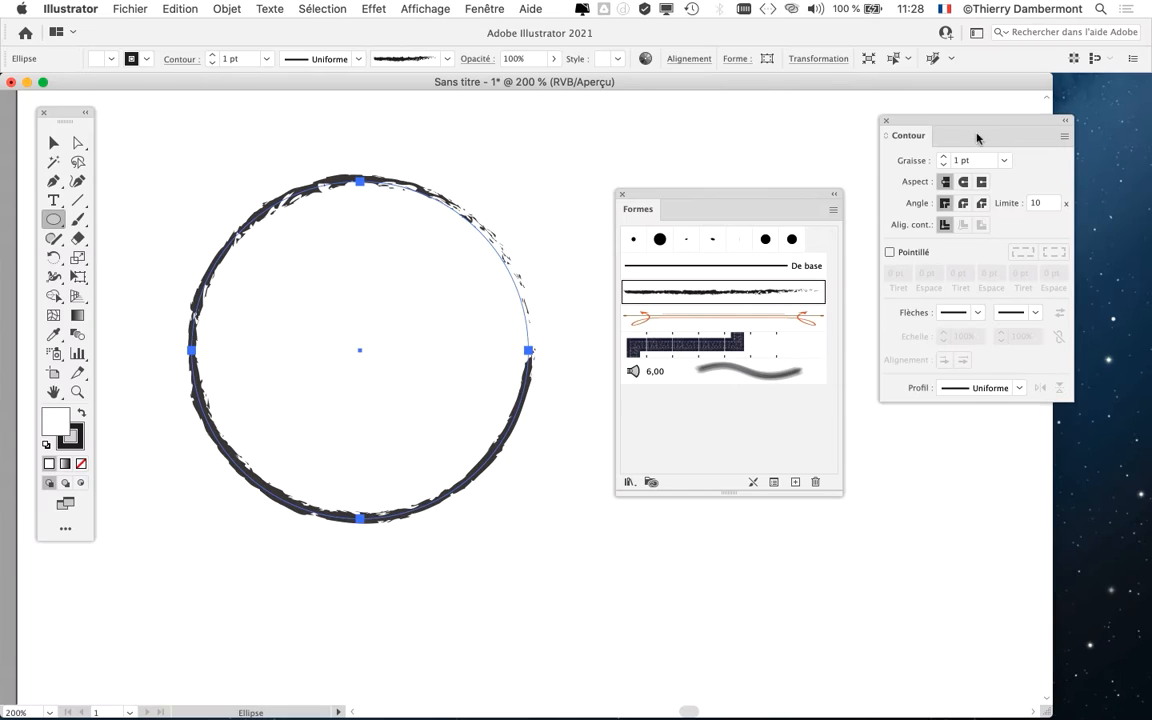
pyautogui.moveTo(977, 138); pyautogui.dragTo(1088, 174)
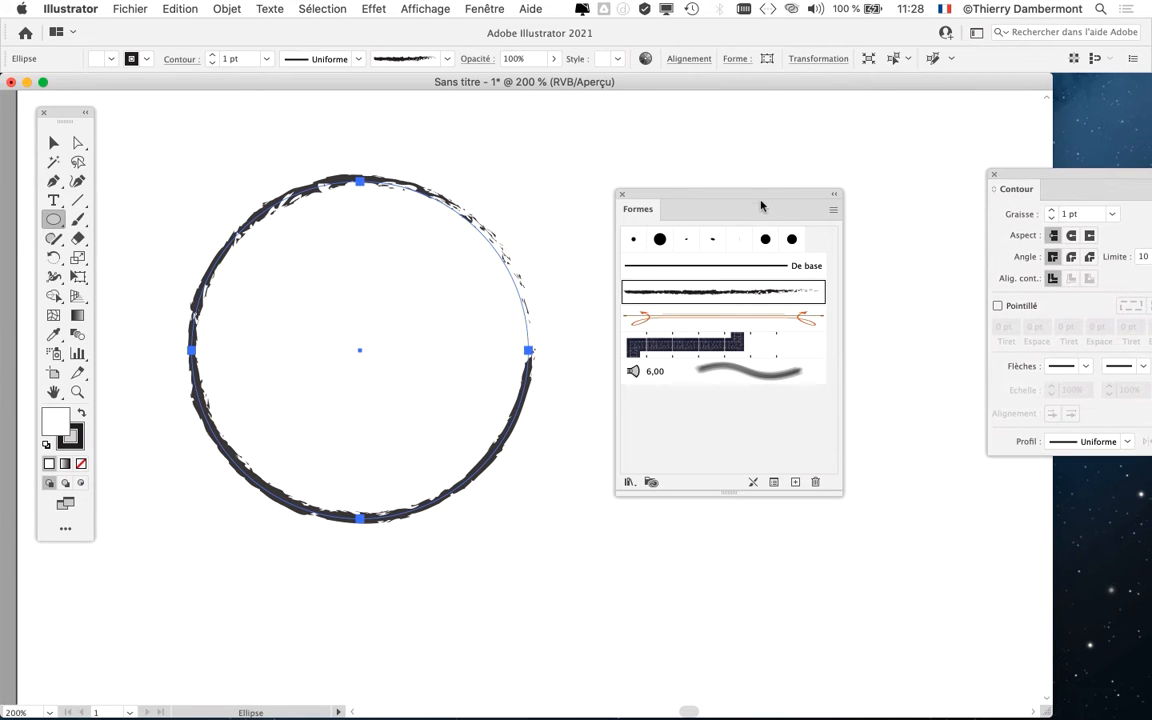
pyautogui.moveTo(758, 203); pyautogui.dragTo(828, 150)
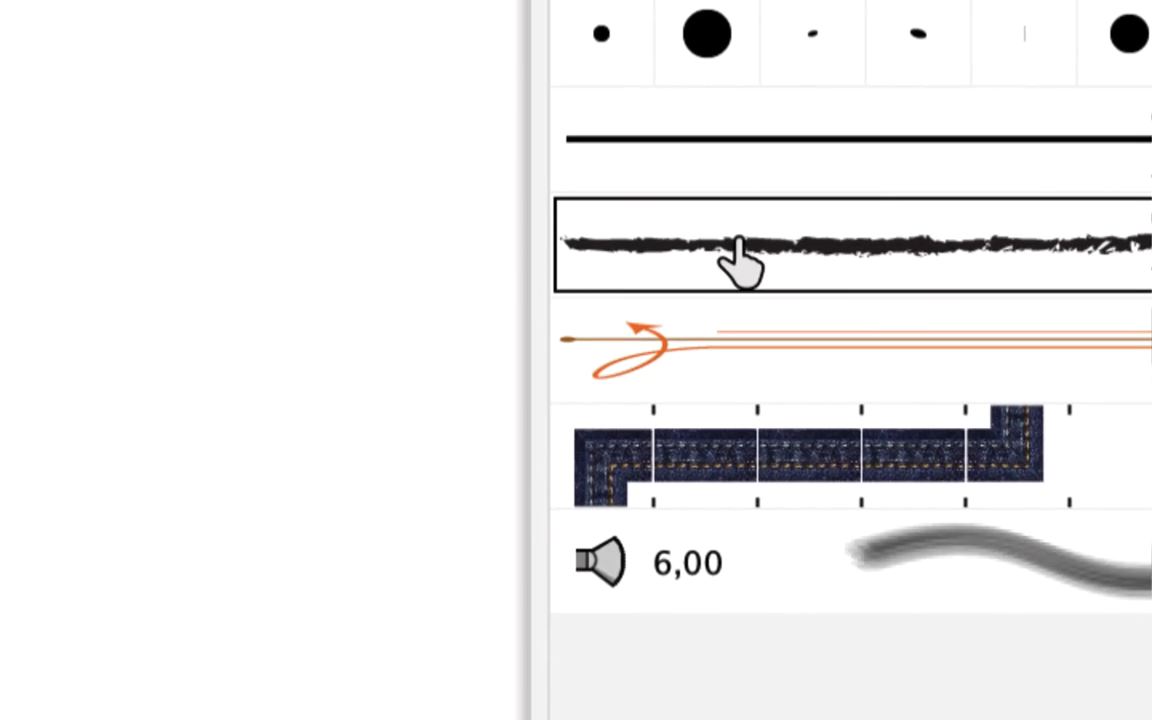
# - Set the Anthracite – Contour progressif brush's fixed width to 162% and apply the change to the existing strokes
pyautogui.doubleClick(738, 245)
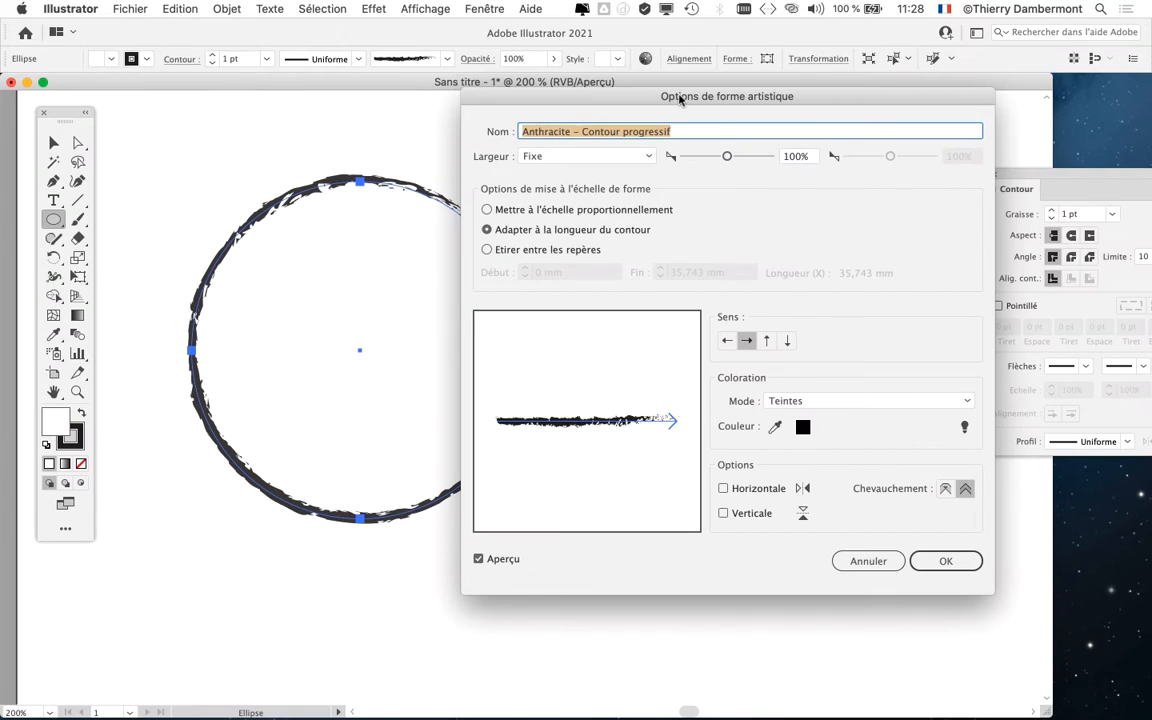
pyautogui.moveTo(679, 97); pyautogui.dragTo(814, 96)
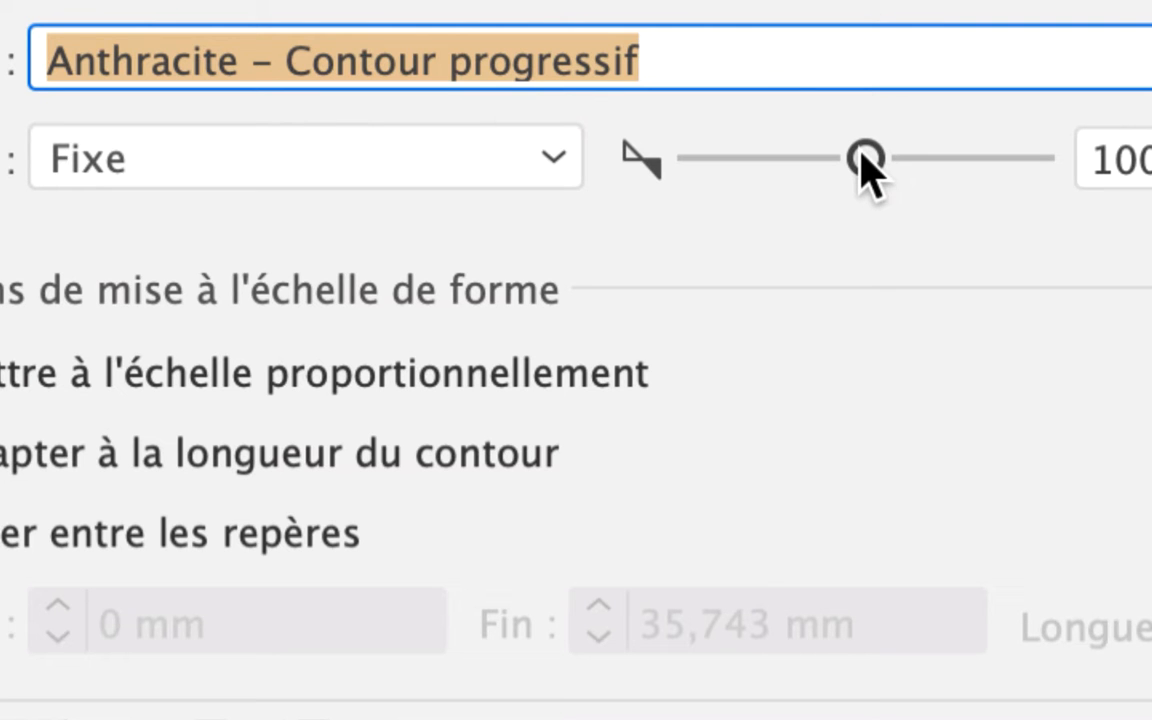
pyautogui.moveTo(866, 160)
pyautogui.mouseDown()
pyautogui.moveTo(897, 160)
pyautogui.moveTo(856, 155)
pyautogui.moveTo(889, 156)
pyautogui.moveTo(856, 155)
pyautogui.moveTo(875, 158)
pyautogui.mouseUp()
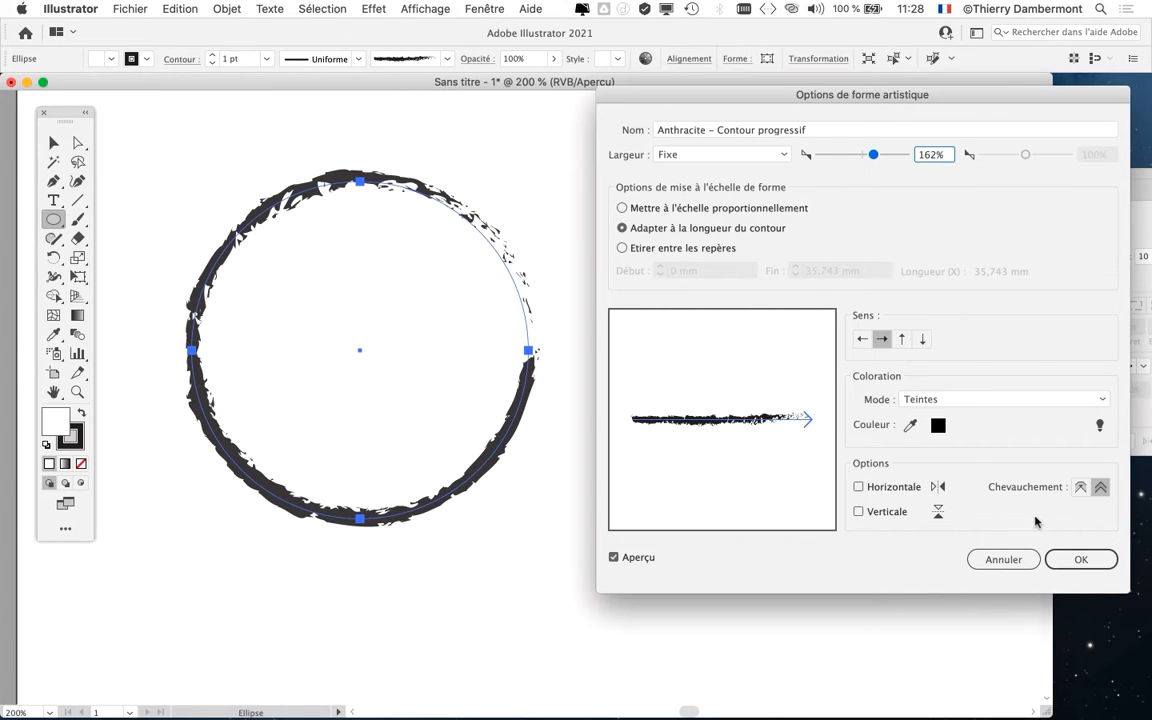
pyautogui.click(1081, 559)
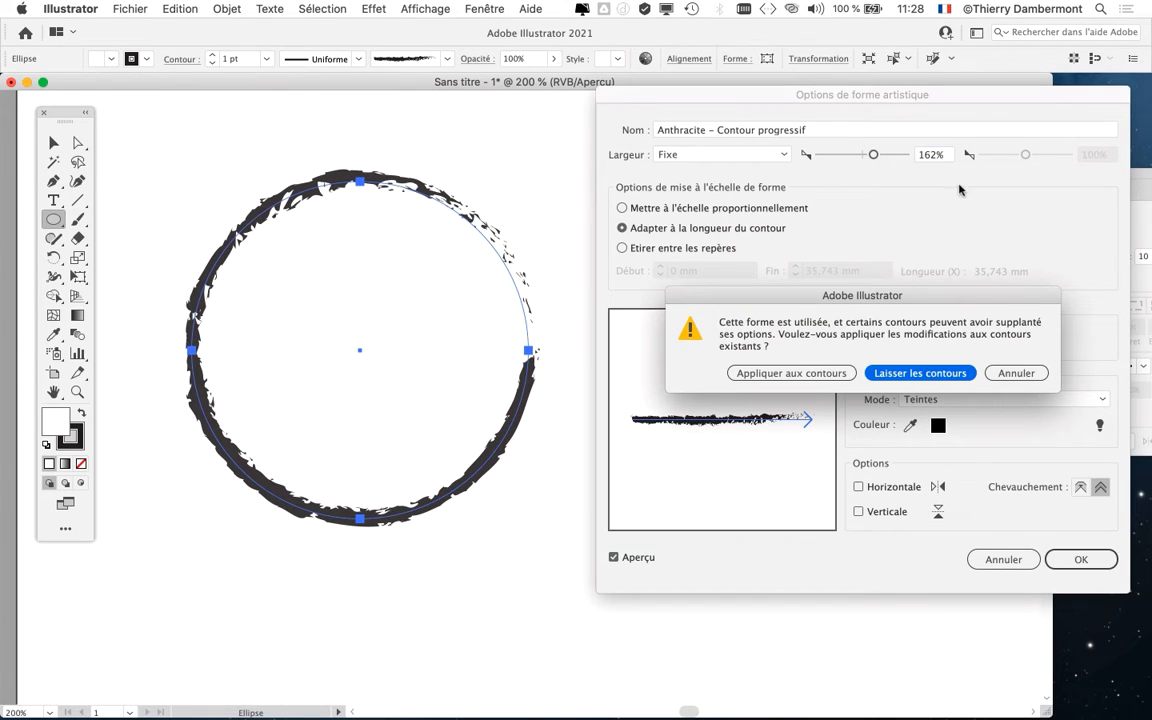
pyautogui.click(778, 380)
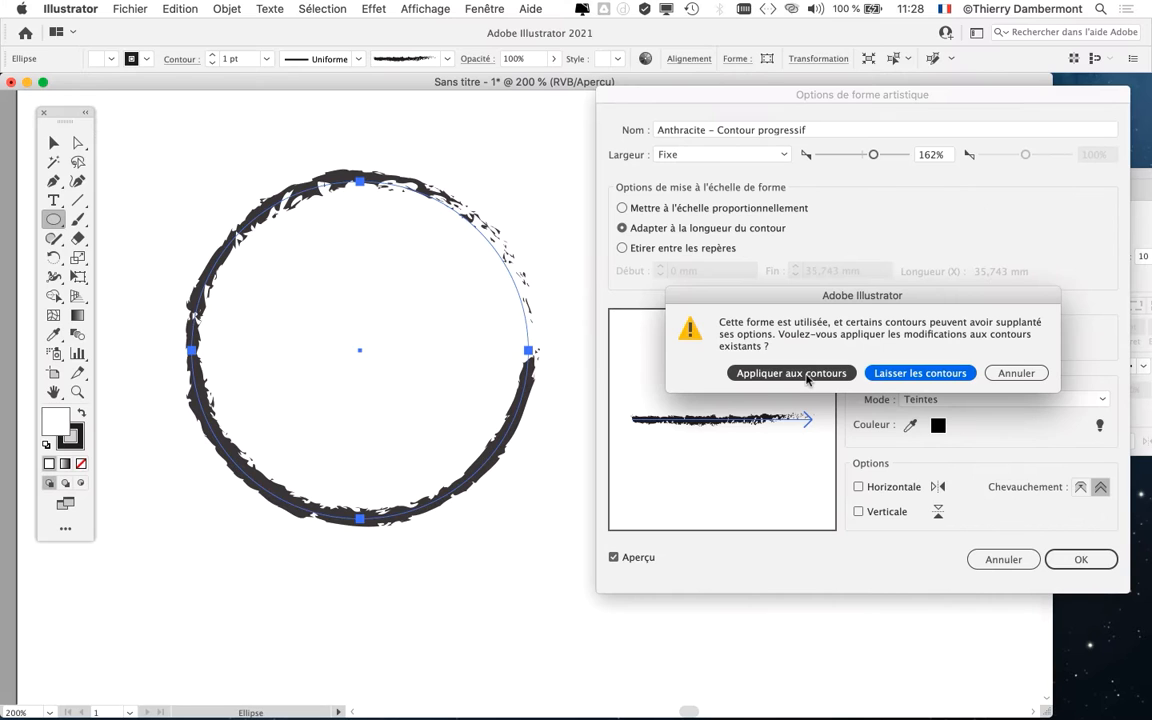
pyautogui.click(805, 375)
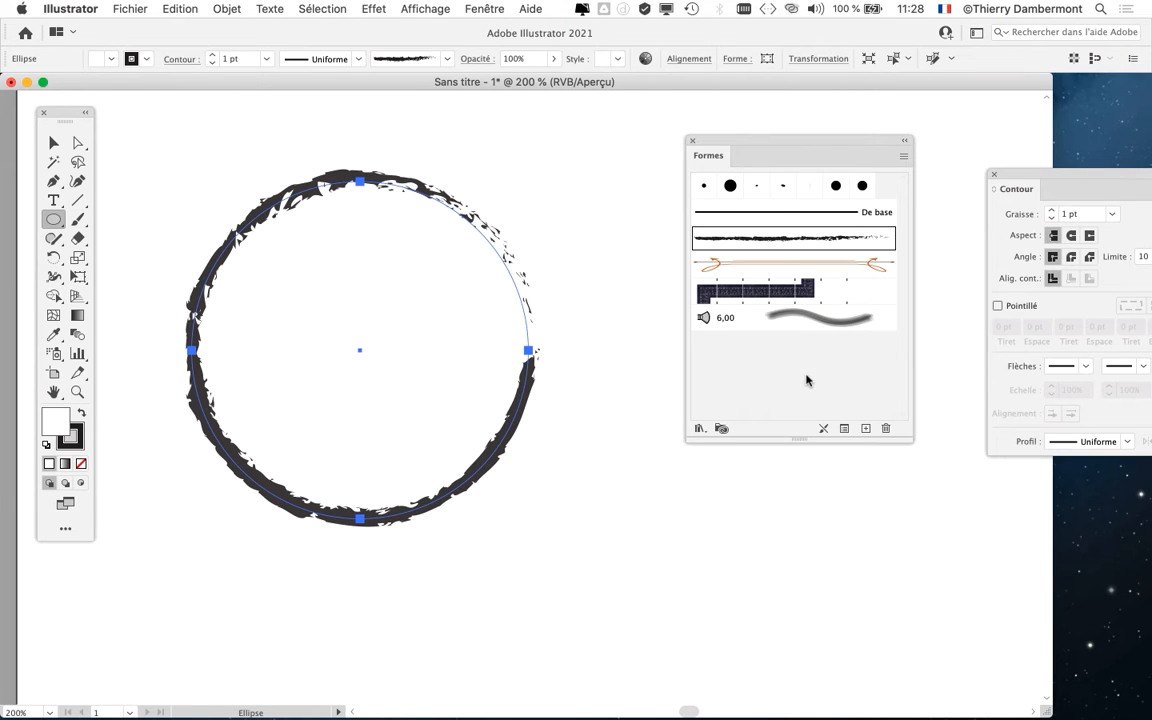
# - Bring the Contour settings beside the circle, try a 1,5 pt stroke weight, then set it to 1,3 pt
pyautogui.moveTo(773, 153); pyautogui.dragTo(700, 496)
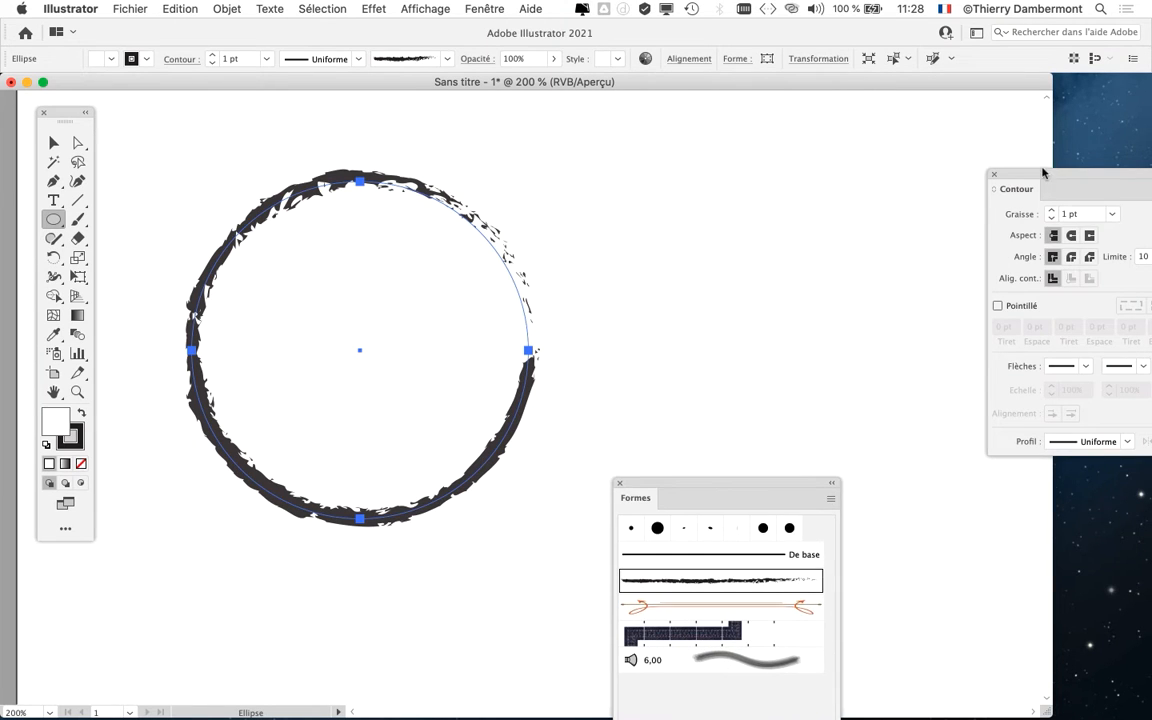
pyautogui.moveTo(1042, 173); pyautogui.dragTo(622, 152)
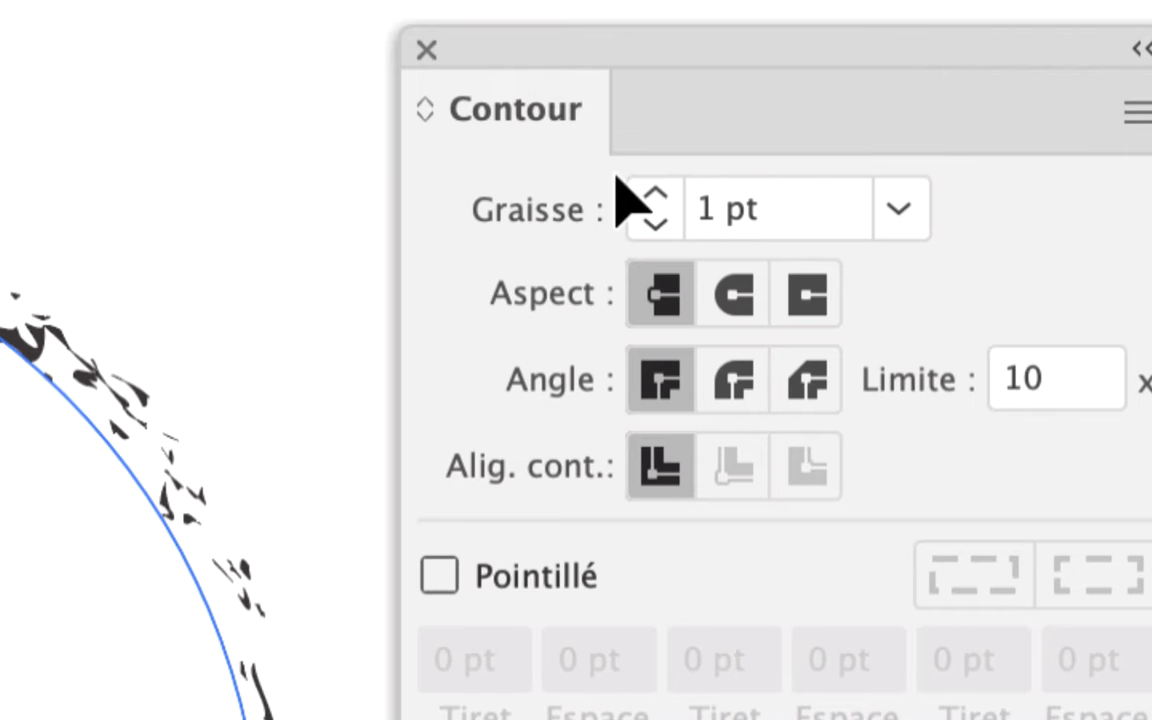
pyautogui.click(710, 212)
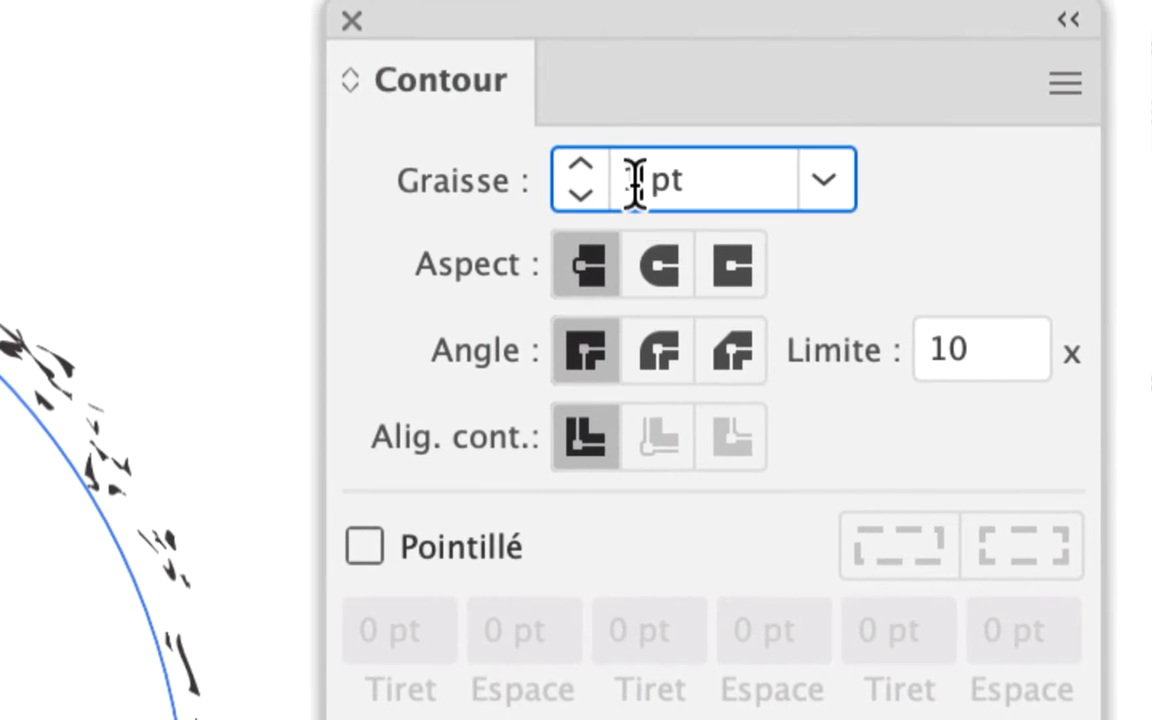
pyautogui.write(',5')
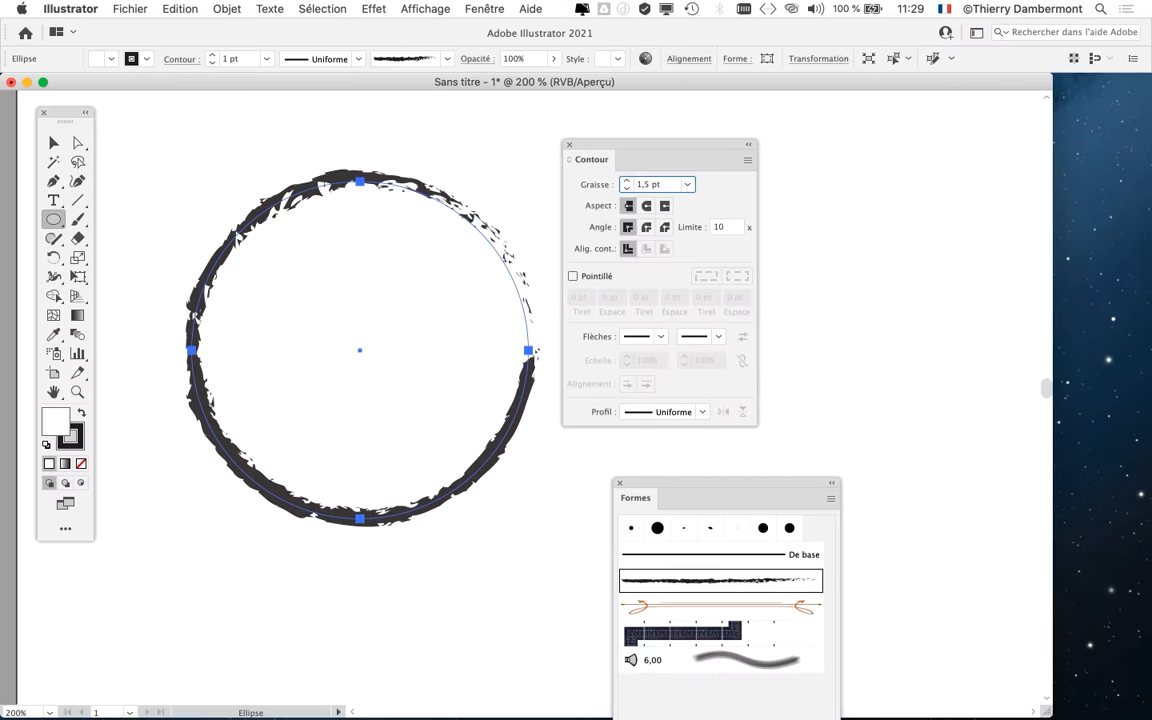
pyautogui.press('Tab')
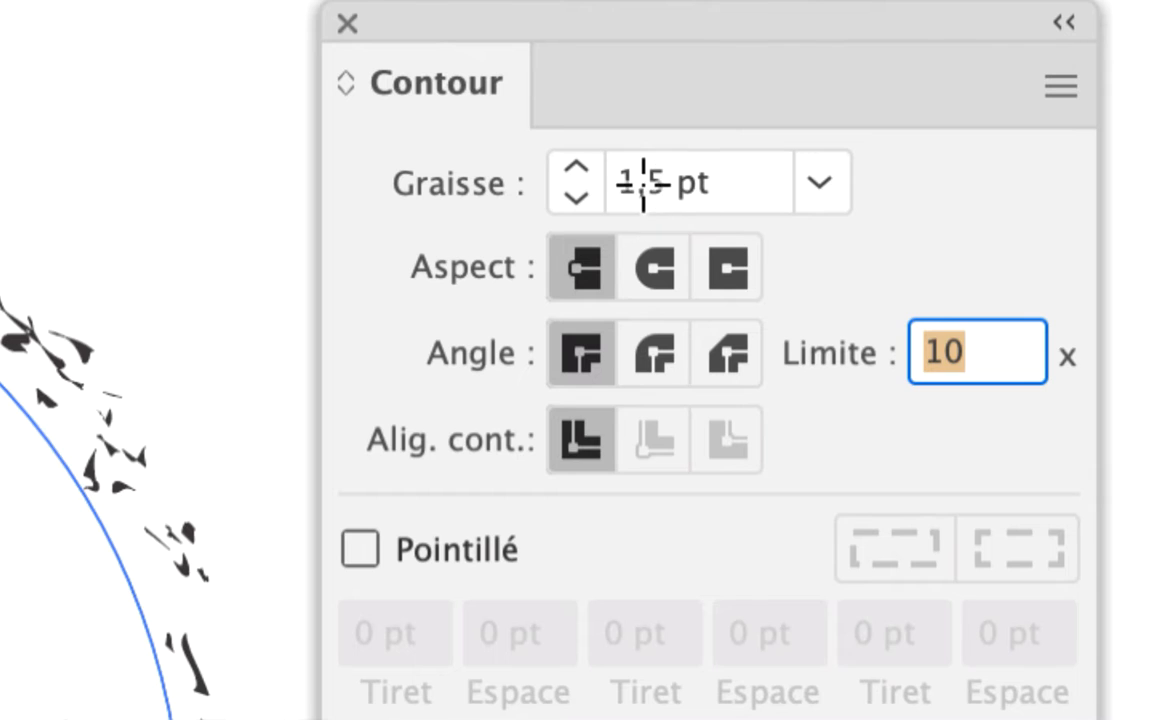
pyautogui.click(648, 182)
pyautogui.doubleClick(648, 182)
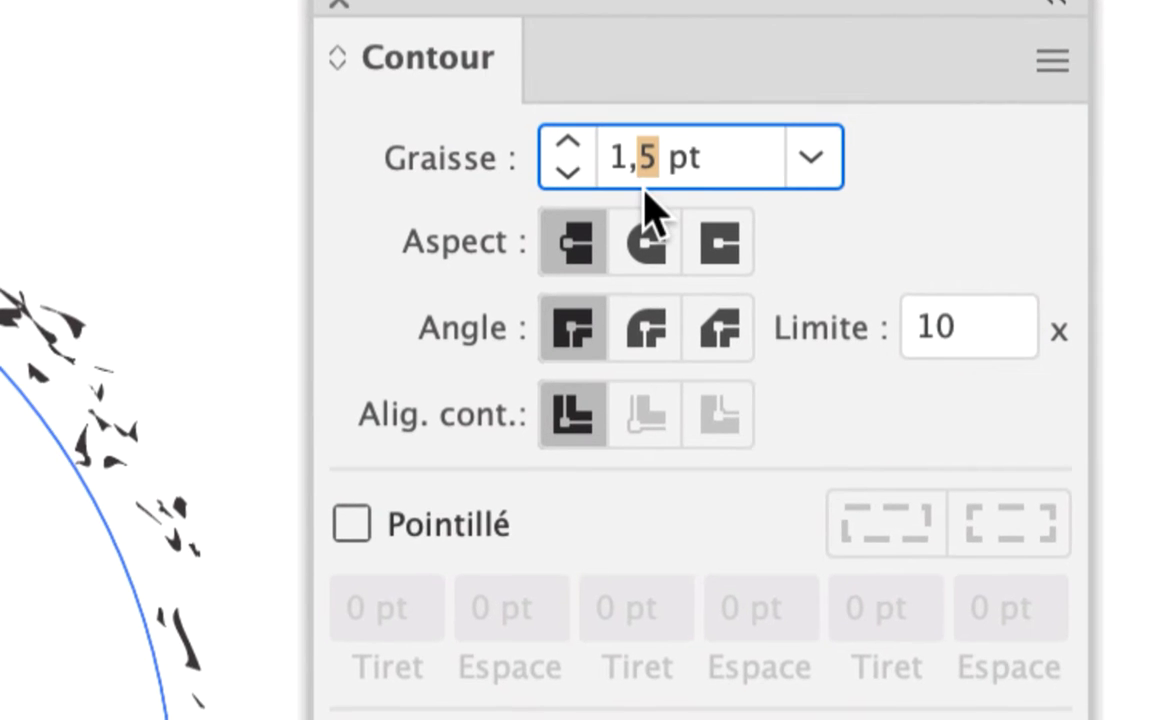
pyautogui.write('3')
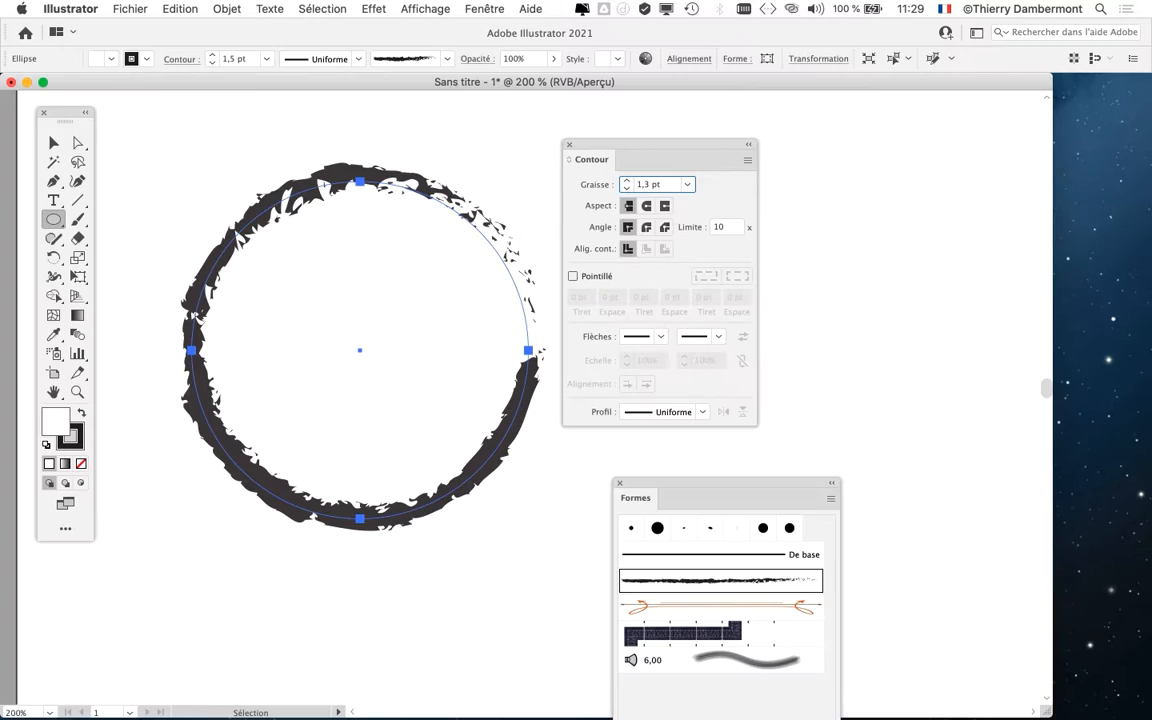
pyautogui.press('Tab')
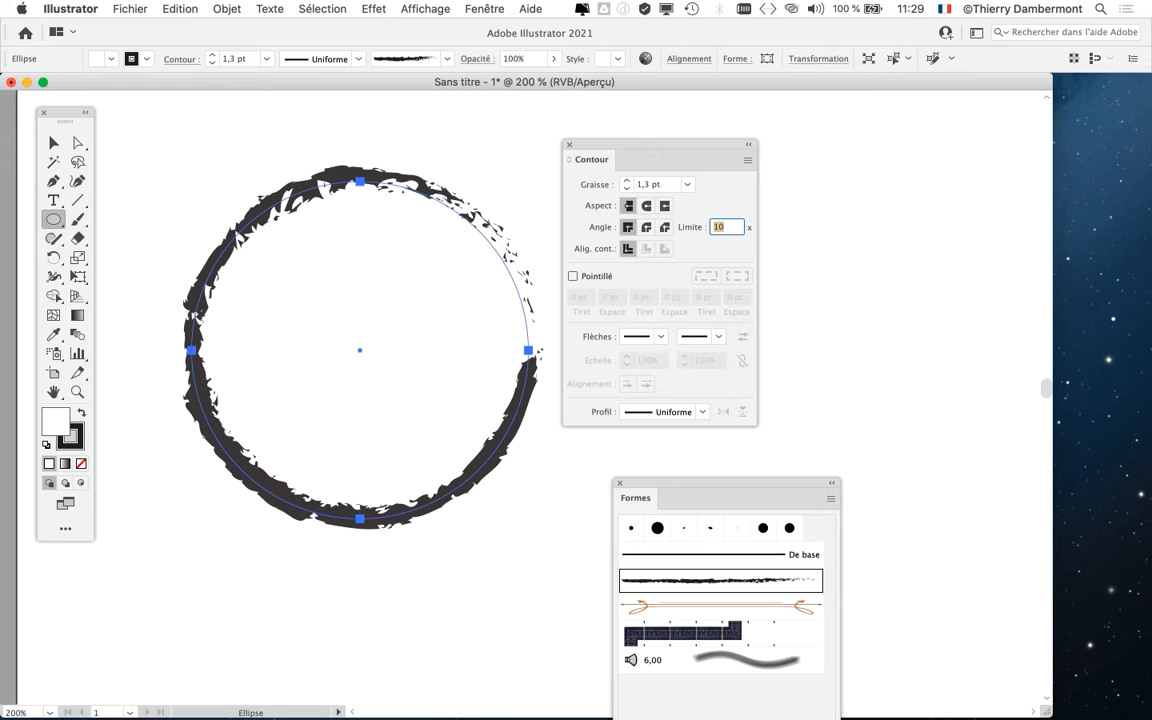
# - Examine the width setting in the Anthracite – Contour progressif brush options, leaving the options as they are
pyautogui.moveTo(655, 145); pyautogui.dragTo(981, 118)
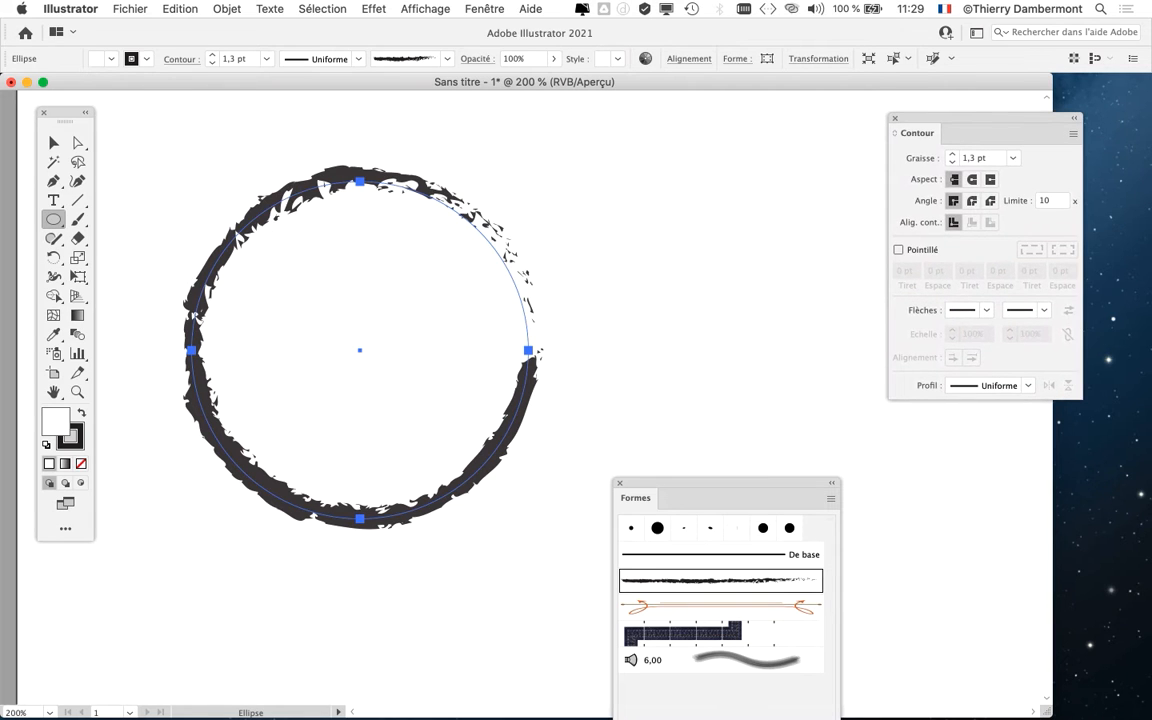
pyautogui.moveTo(705, 483); pyautogui.dragTo(377, 118)
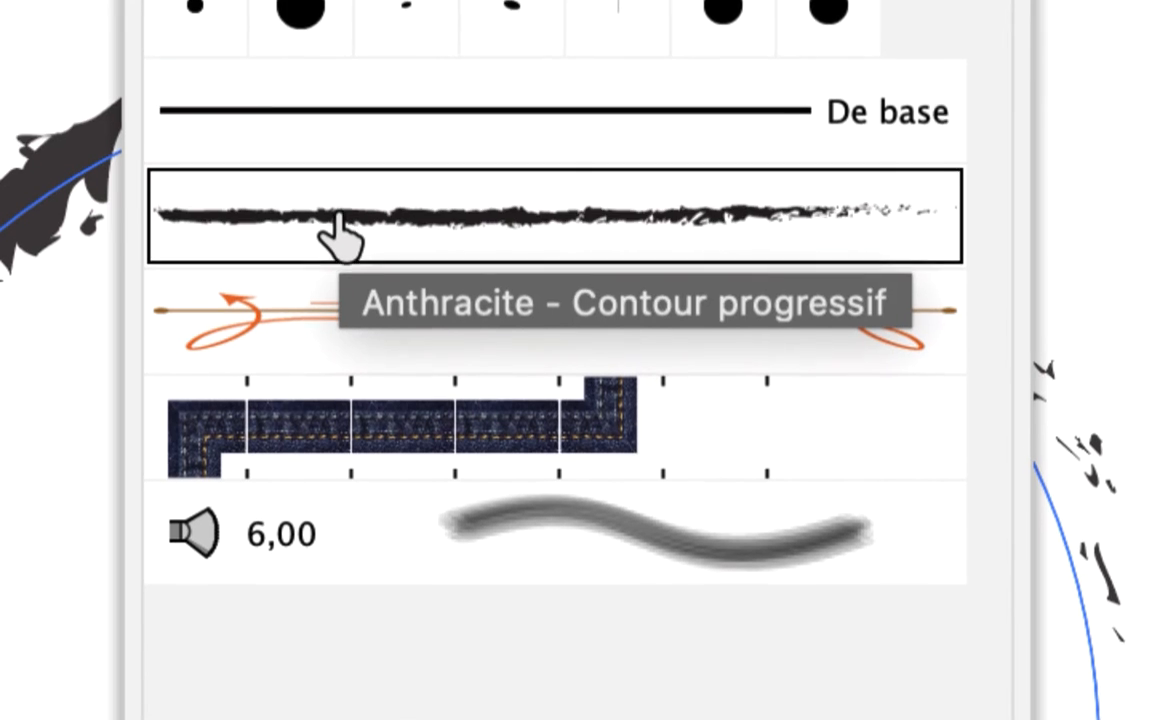
pyautogui.doubleClick(336, 222)
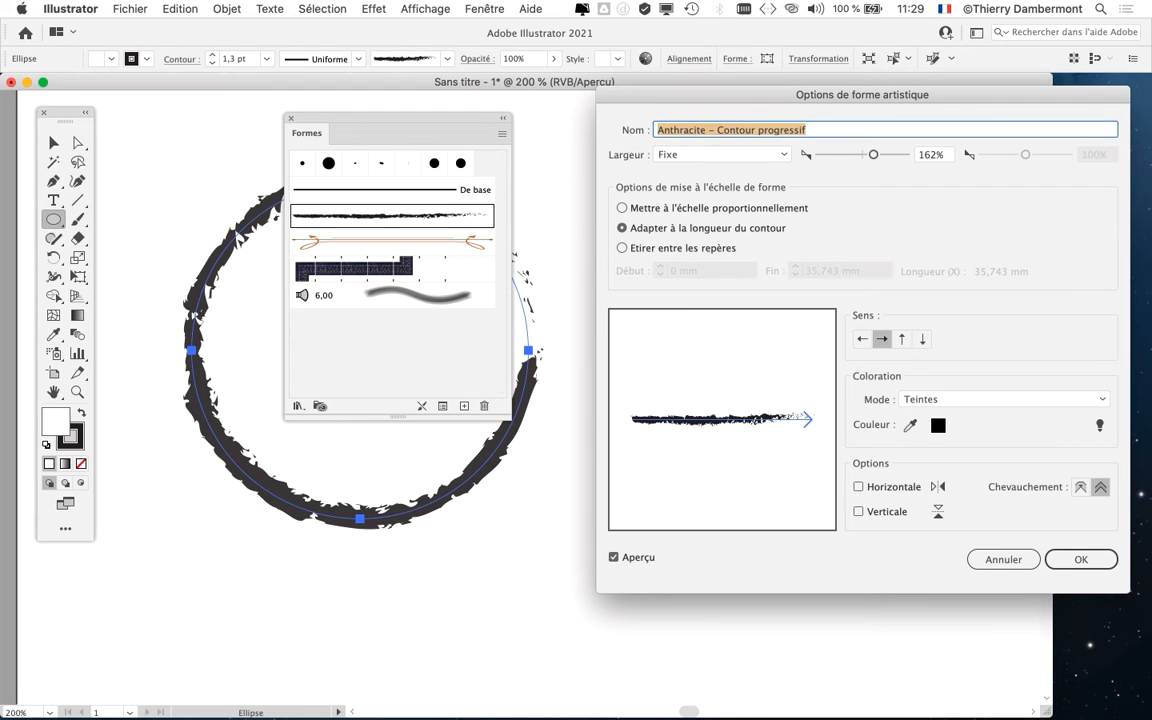
pyautogui.press('Return')
# - Draw a circle about two fifths the large one's diameter to its right and apply the Anthracite – Contour progressif brush
pyautogui.moveTo(400, 118); pyautogui.dragTo(296, 495)
pyautogui.moveTo(624, 251); pyautogui.dragTo(758, 385)
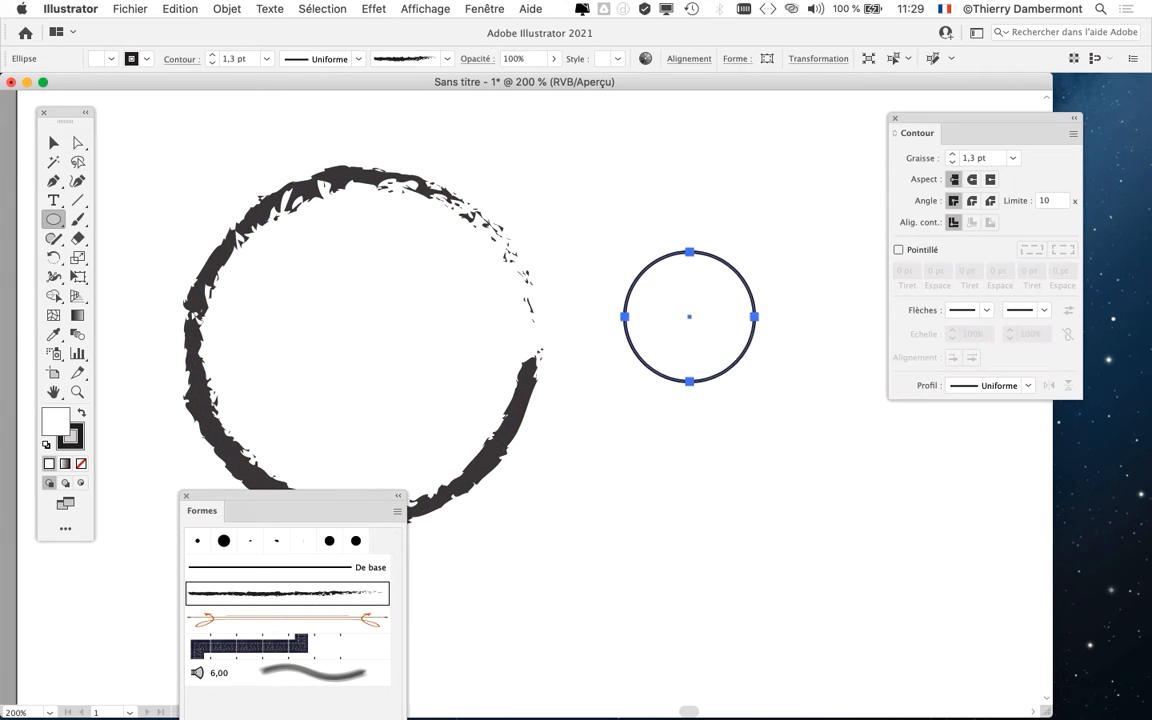
pyautogui.click(287, 593)
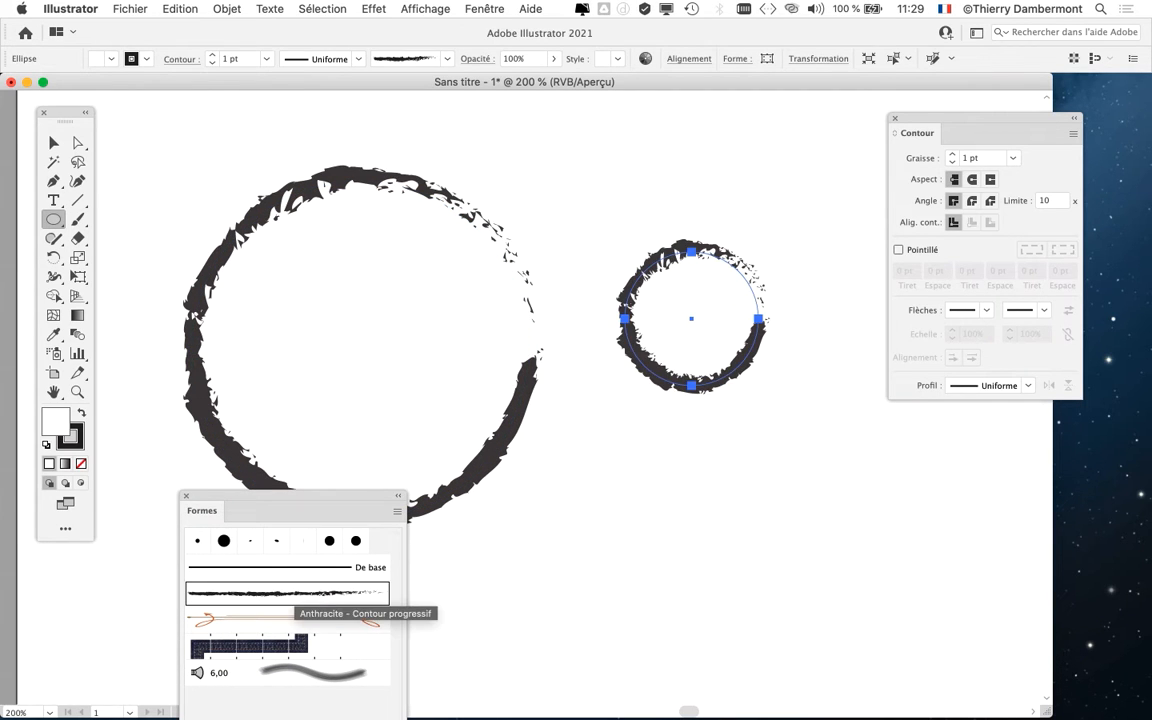
# - Try a 0,5 pt stroke weight on the small circle, then set it to 0,3 pt
pyautogui.moveTo(985, 118); pyautogui.dragTo(892, 243)
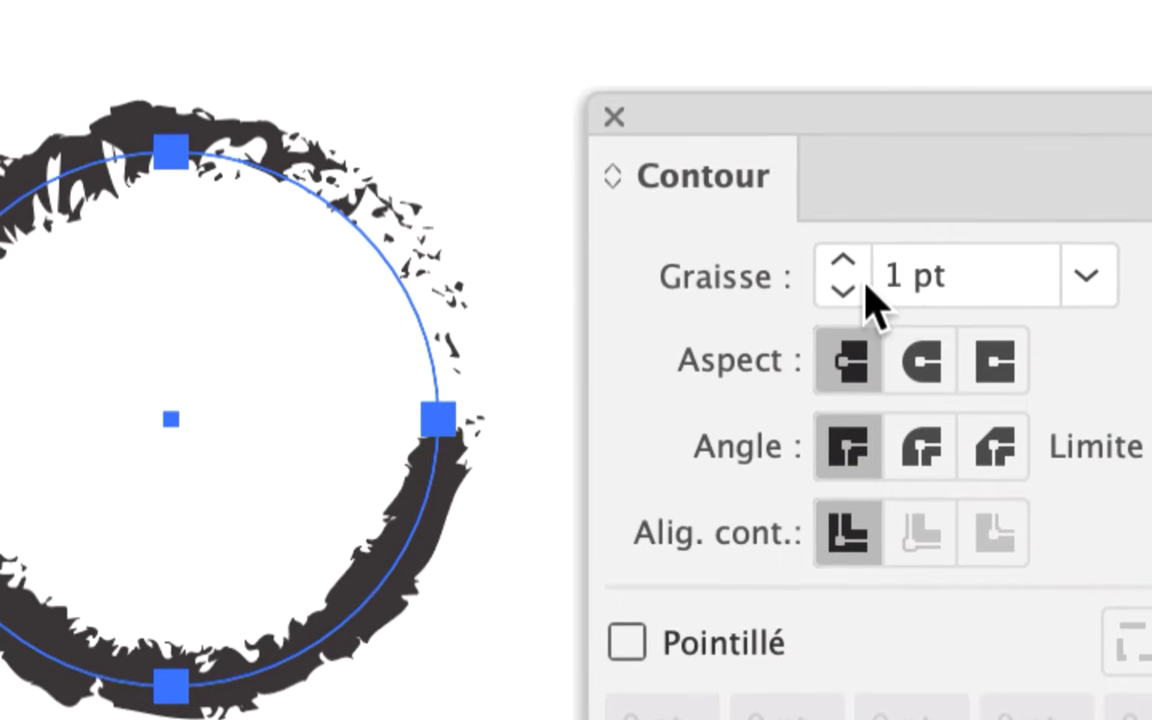
pyautogui.doubleClick(868, 283)
pyautogui.write('0,5')
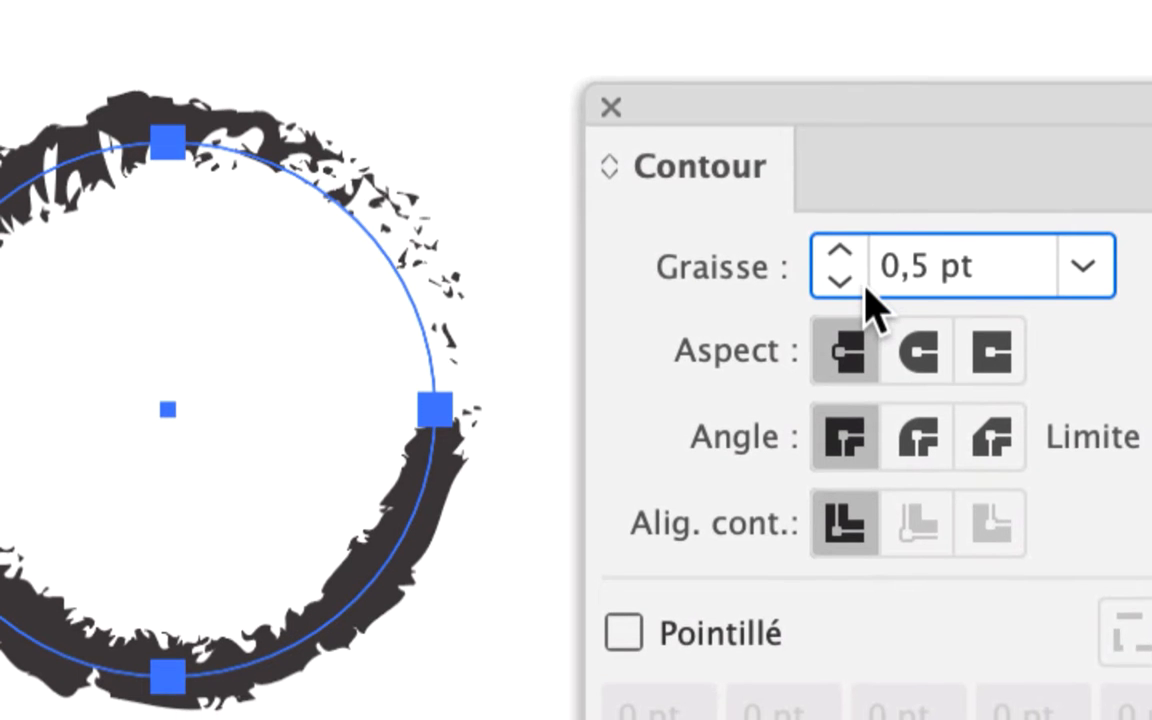
pyautogui.press('Return')
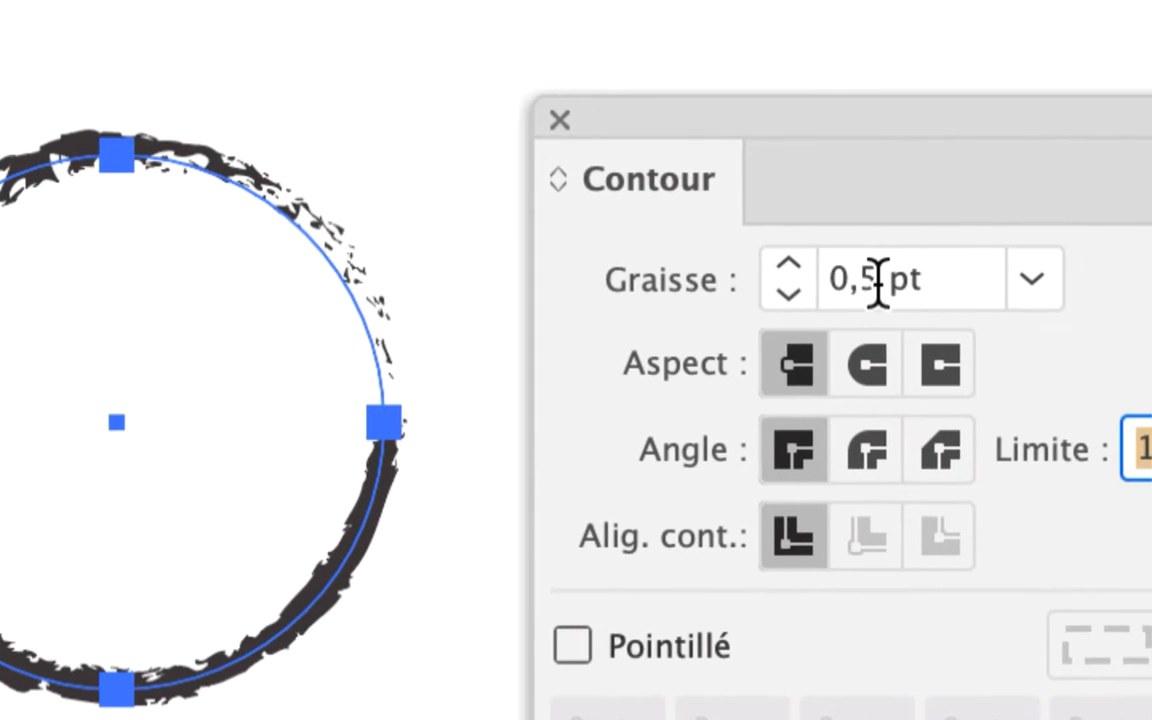
pyautogui.click(876, 283)
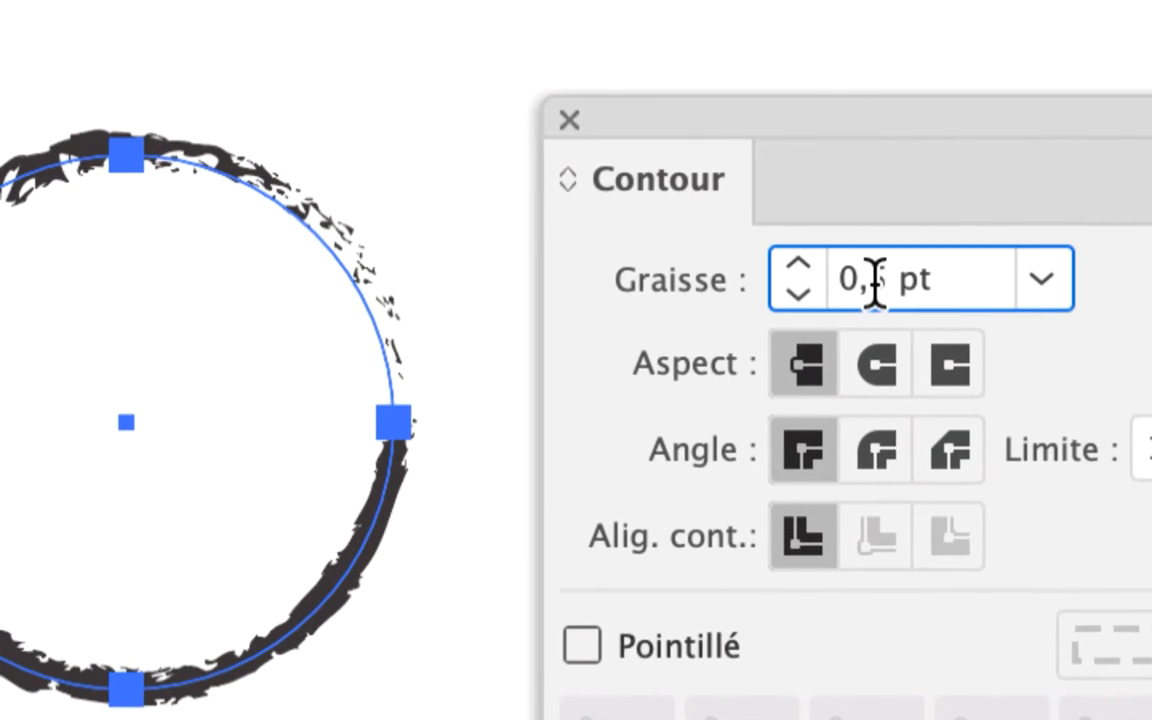
pyautogui.doubleClick(876, 283)
pyautogui.write('3')
pyautogui.press('Tab')
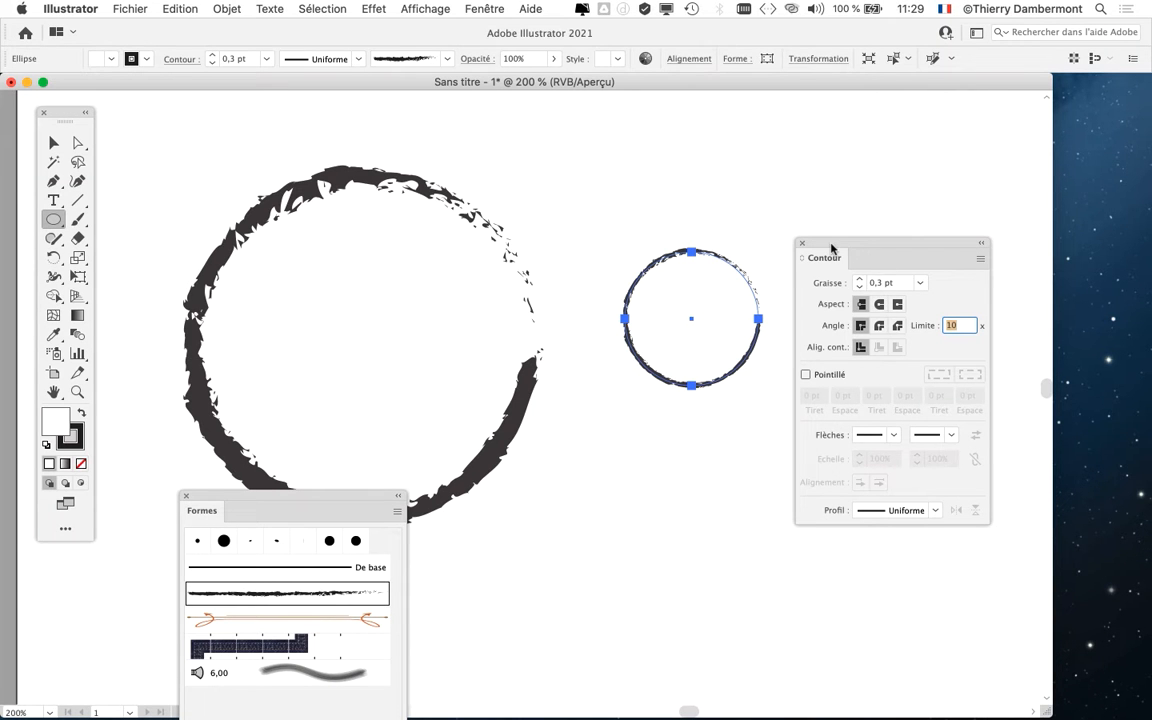
# - Move the Contour settings and Formes brush list clear of both circles and deselect the small circle
pyautogui.moveTo(831, 247); pyautogui.dragTo(911, 190)
pyautogui.moveTo(340, 496); pyautogui.dragTo(773, 440)
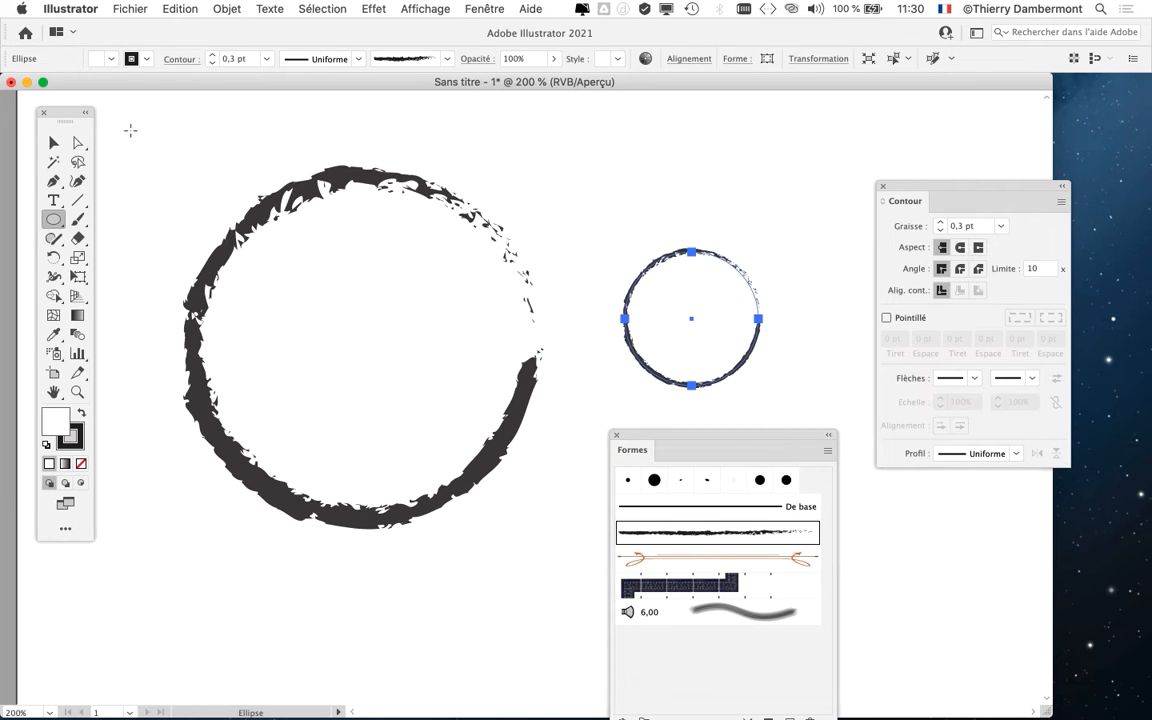
pyautogui.click(54, 142)
pyautogui.click(593, 167)
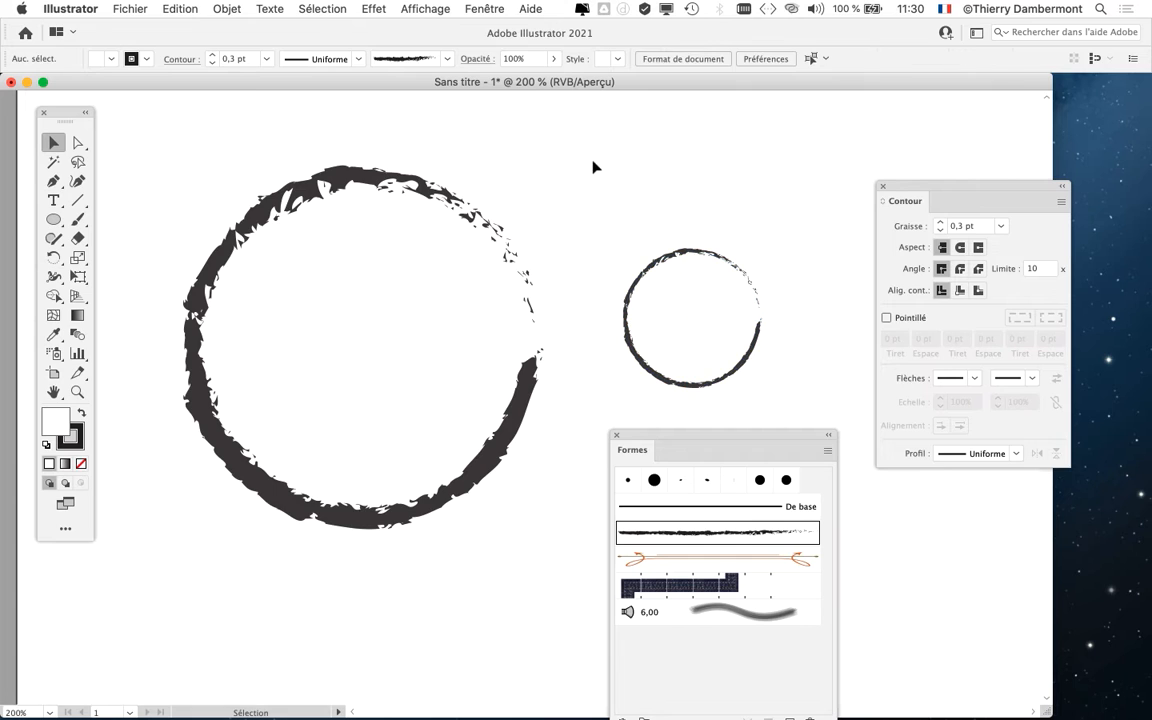
# - Duplicate both brushed circles straight below the originals, then deselect the copies
pyautogui.scroll(-2, 460, 370)
pyautogui.moveTo(296, 312); pyautogui.dragTo(253, 230)
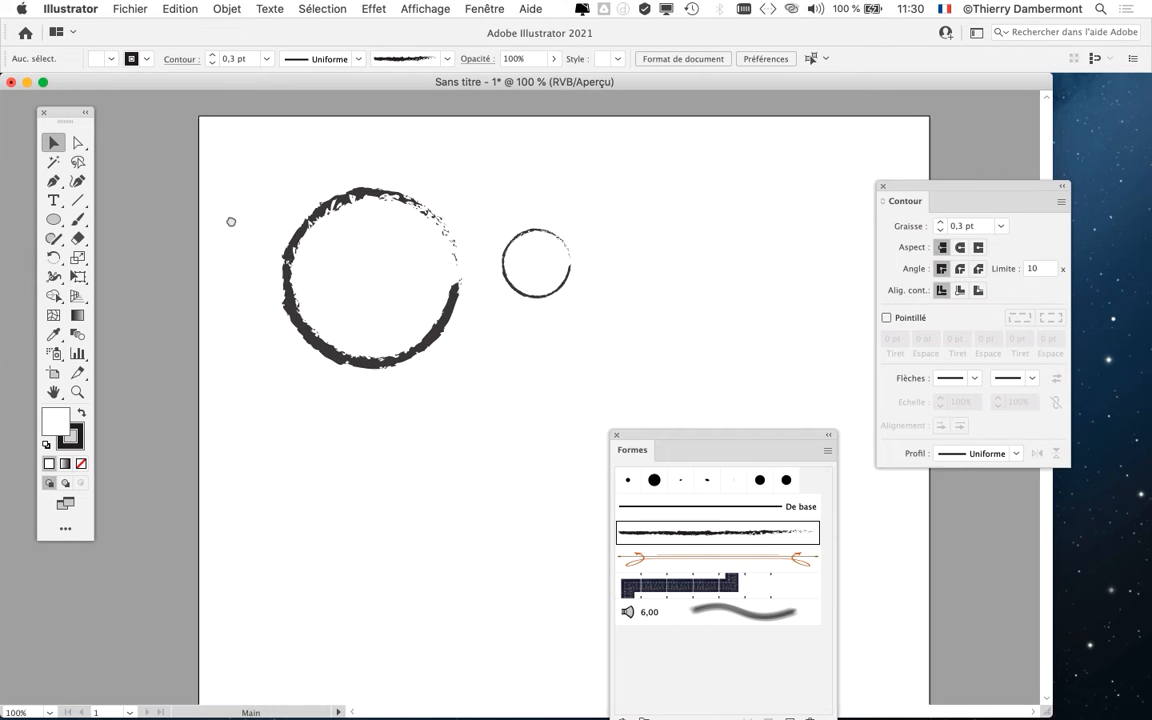
pyautogui.moveTo(215, 175); pyautogui.dragTo(617, 381)
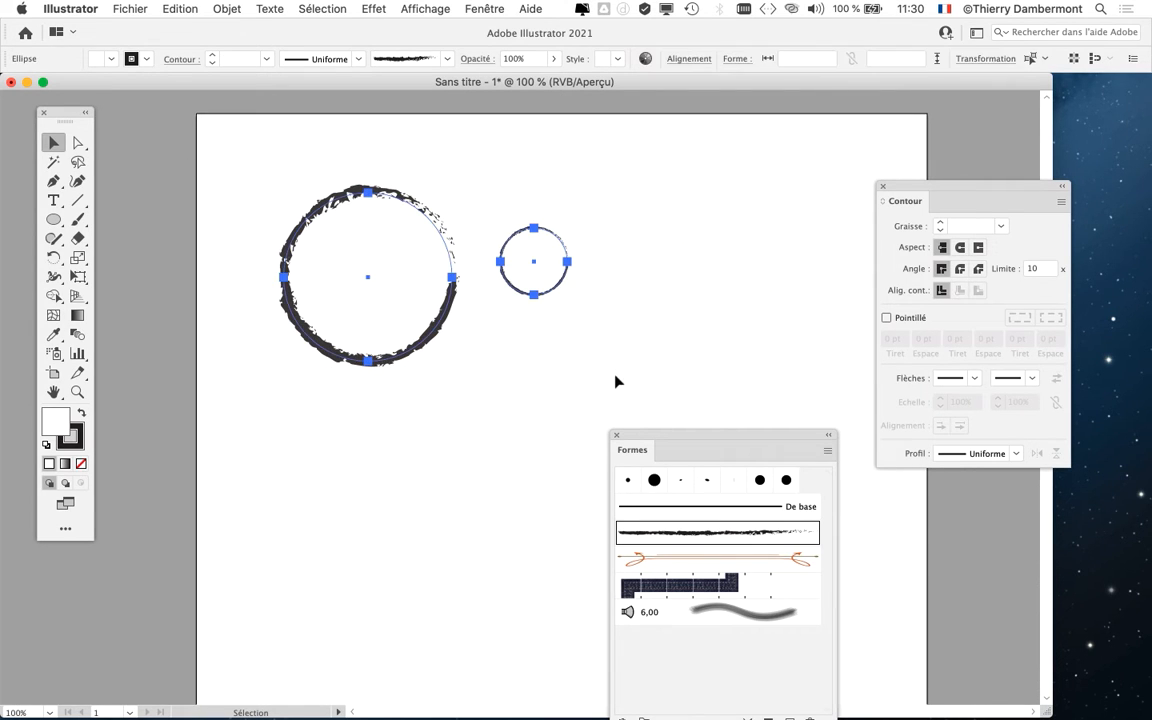
pyautogui.moveTo(684, 437); pyautogui.dragTo(843, 502)
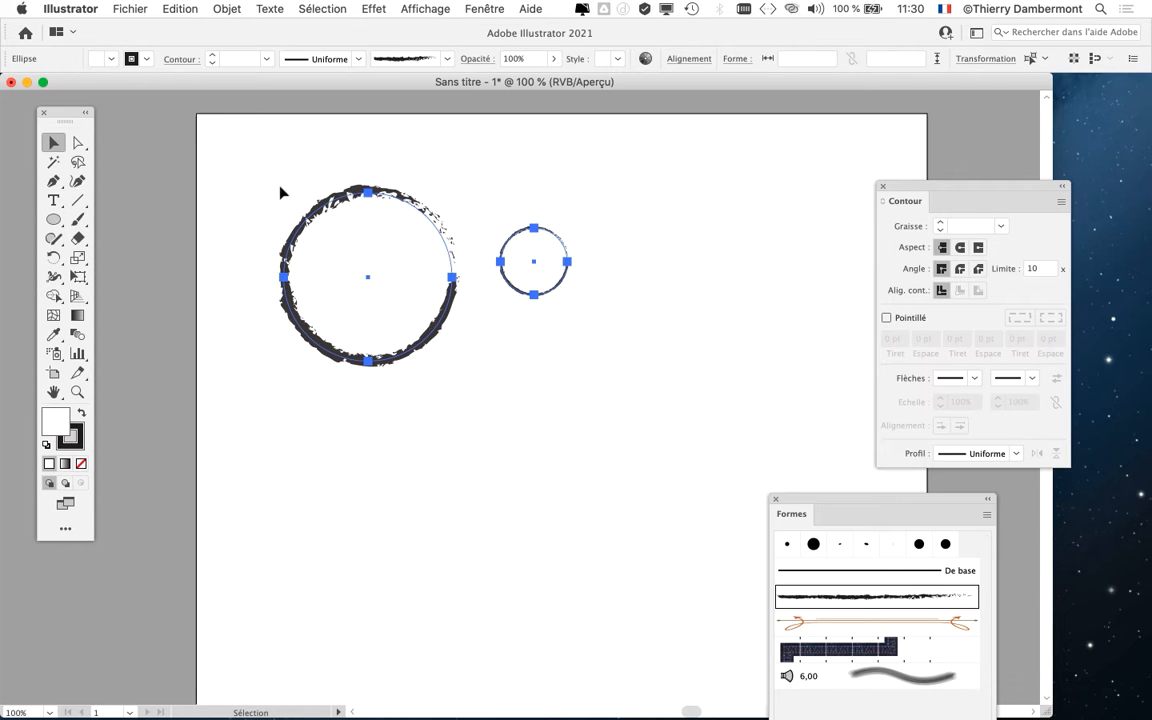
pyautogui.moveTo(342, 199); pyautogui.dragTo(346, 418)
pyautogui.moveTo(432, 563); pyautogui.dragTo(473, 468)
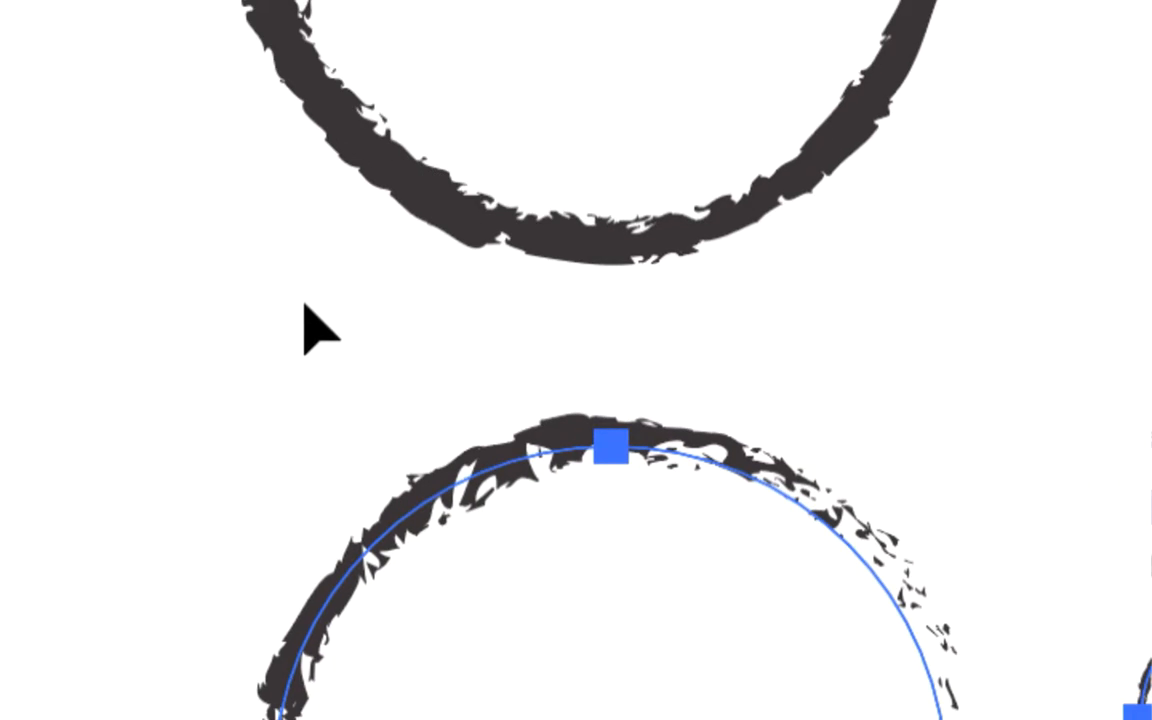
pyautogui.click(545, 365)
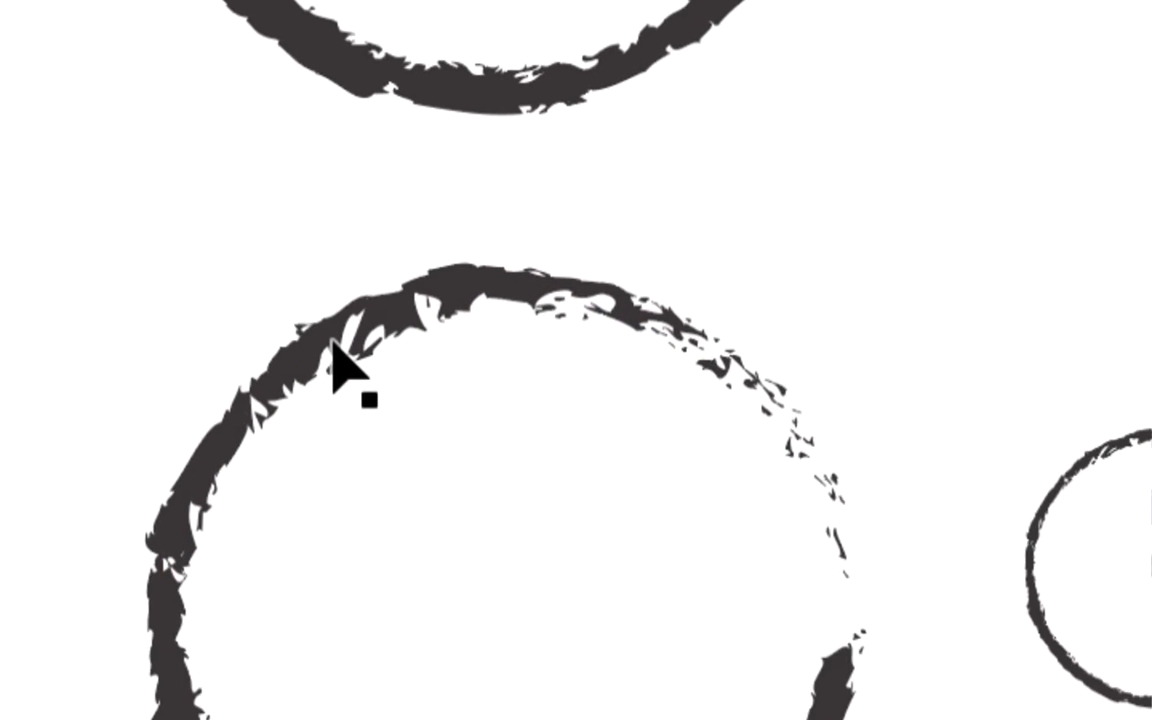
pyautogui.click(410, 453)
pyautogui.click(246, 252)
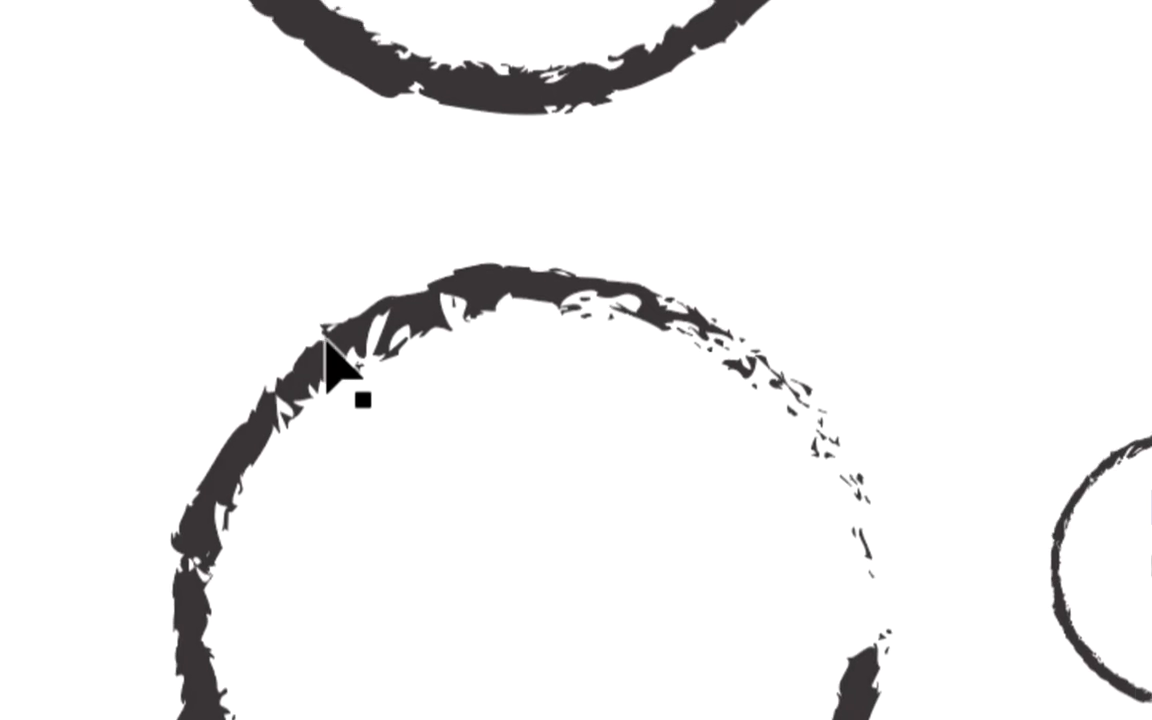
# - Cut the lower large circle's path with the Scissors tool at its upper right, lower left and upper left
pyautogui.click(317, 346)
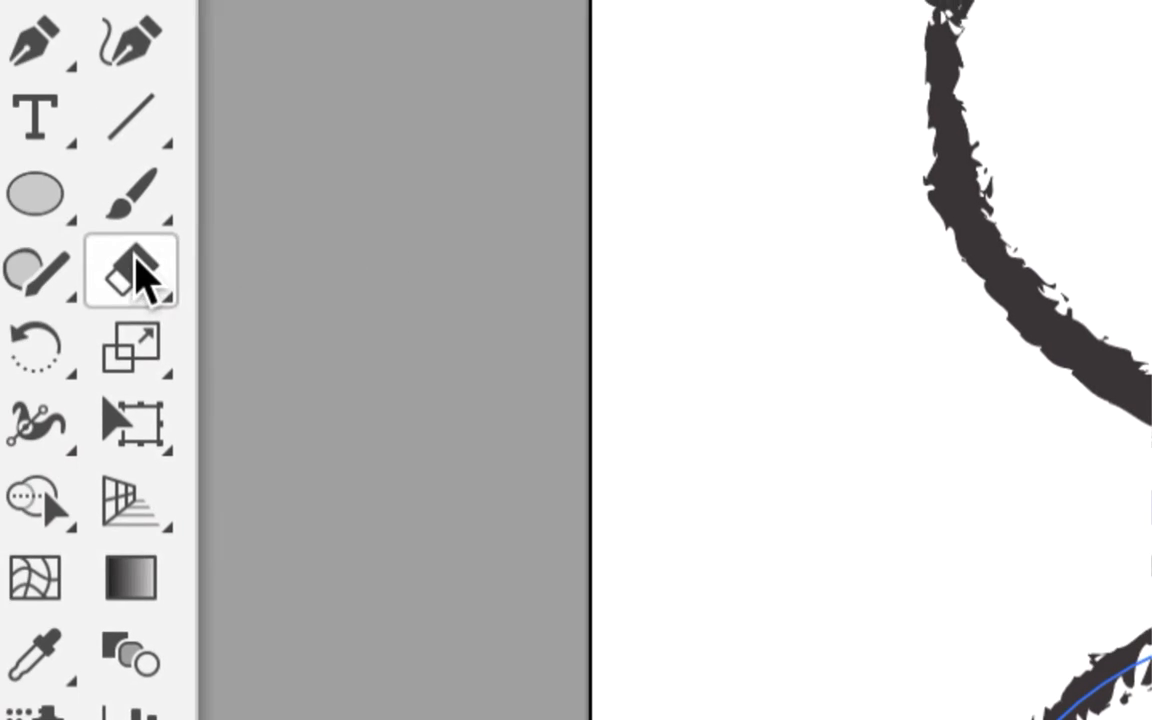
pyautogui.click(135, 267)
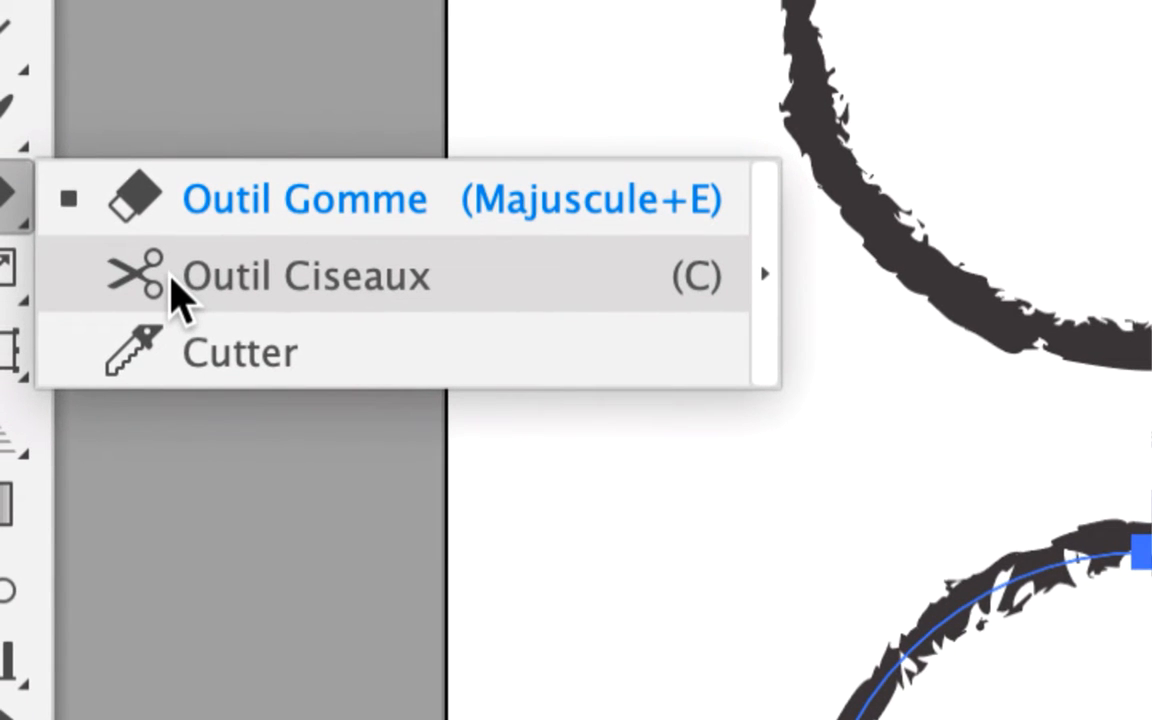
pyautogui.click(175, 290)
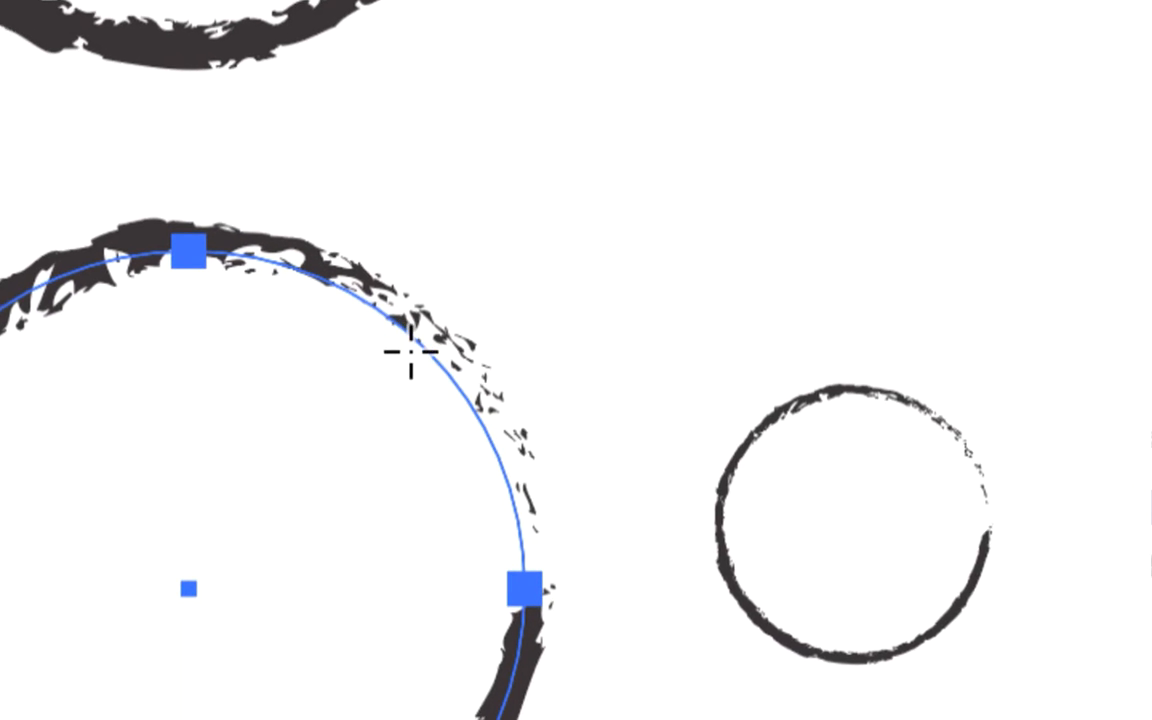
pyautogui.click(411, 350)
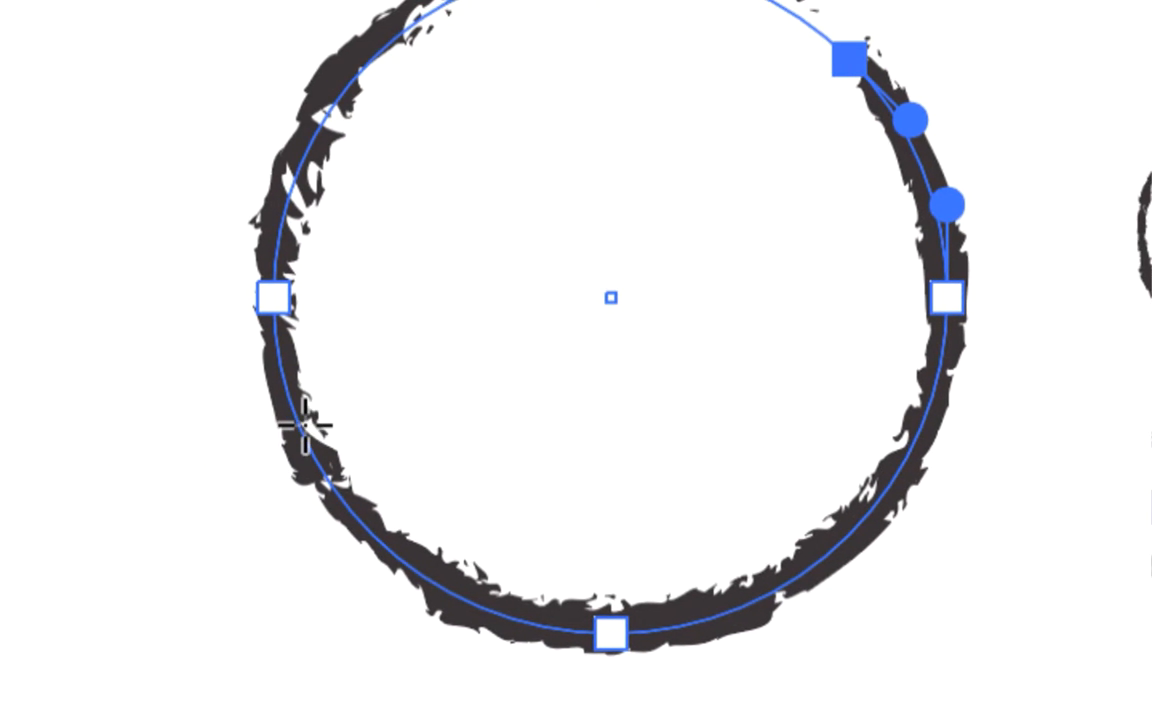
pyautogui.click(302, 426)
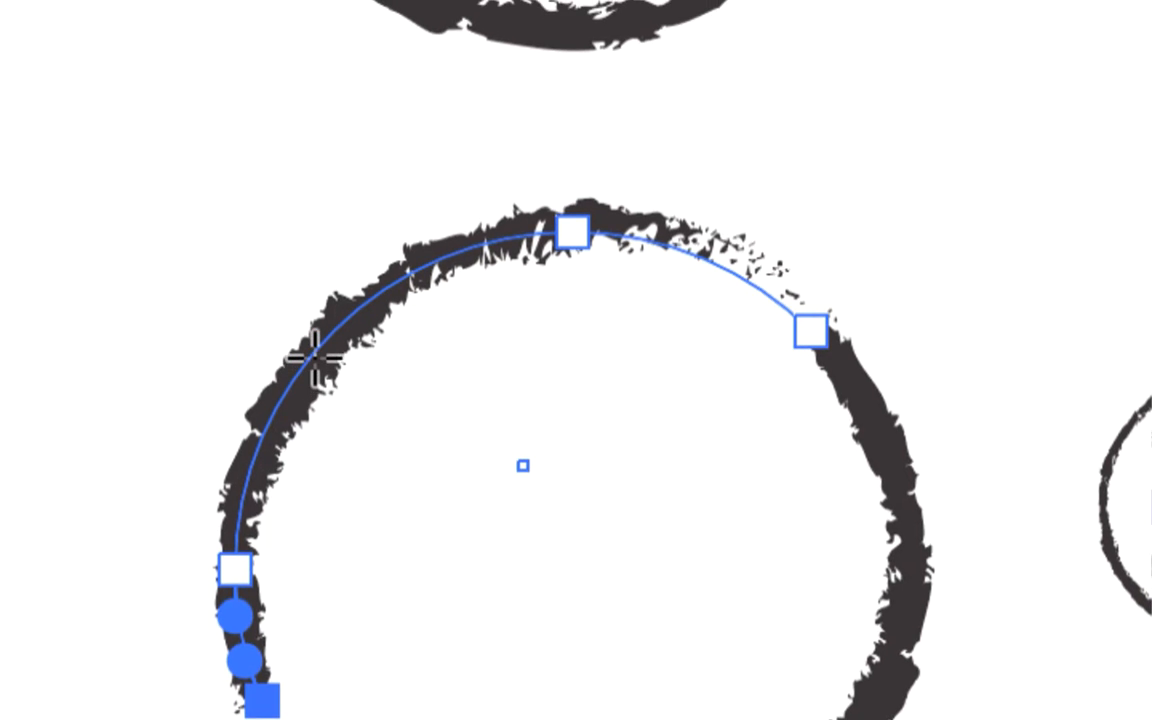
pyautogui.click(313, 355)
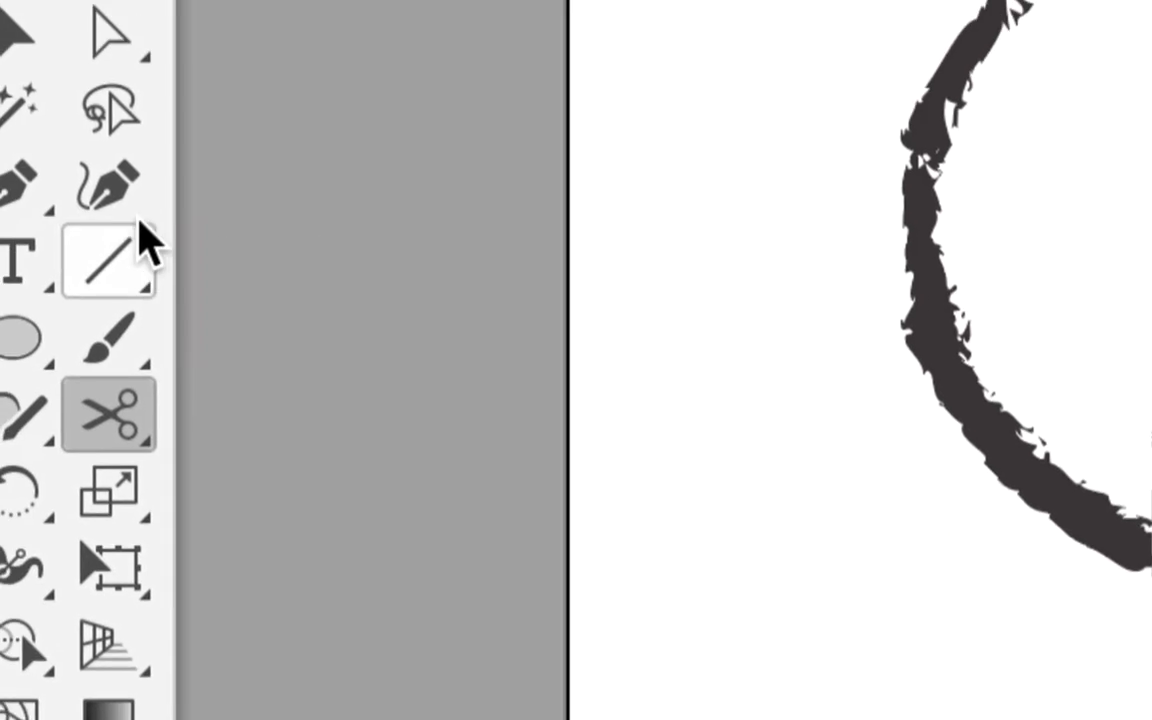
# - Try moving the top arc and the left arc away from the cut circle, undoing each move
pyautogui.click(14, 40)
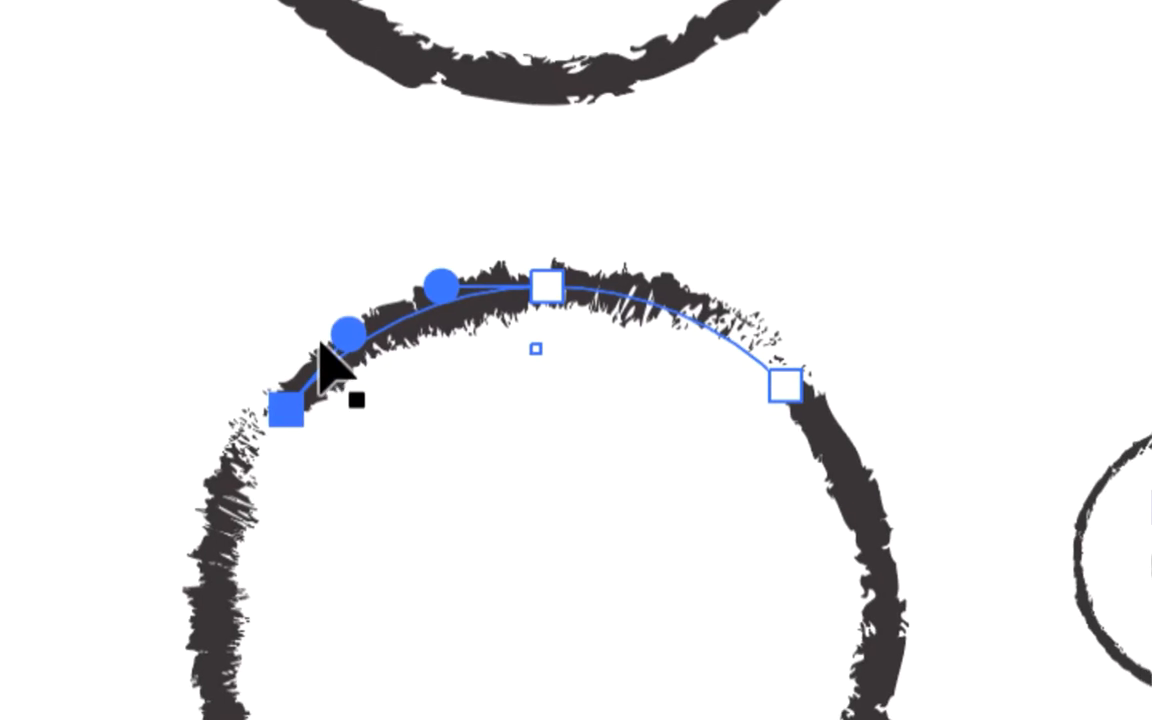
pyautogui.click(321, 327)
pyautogui.click(330, 336)
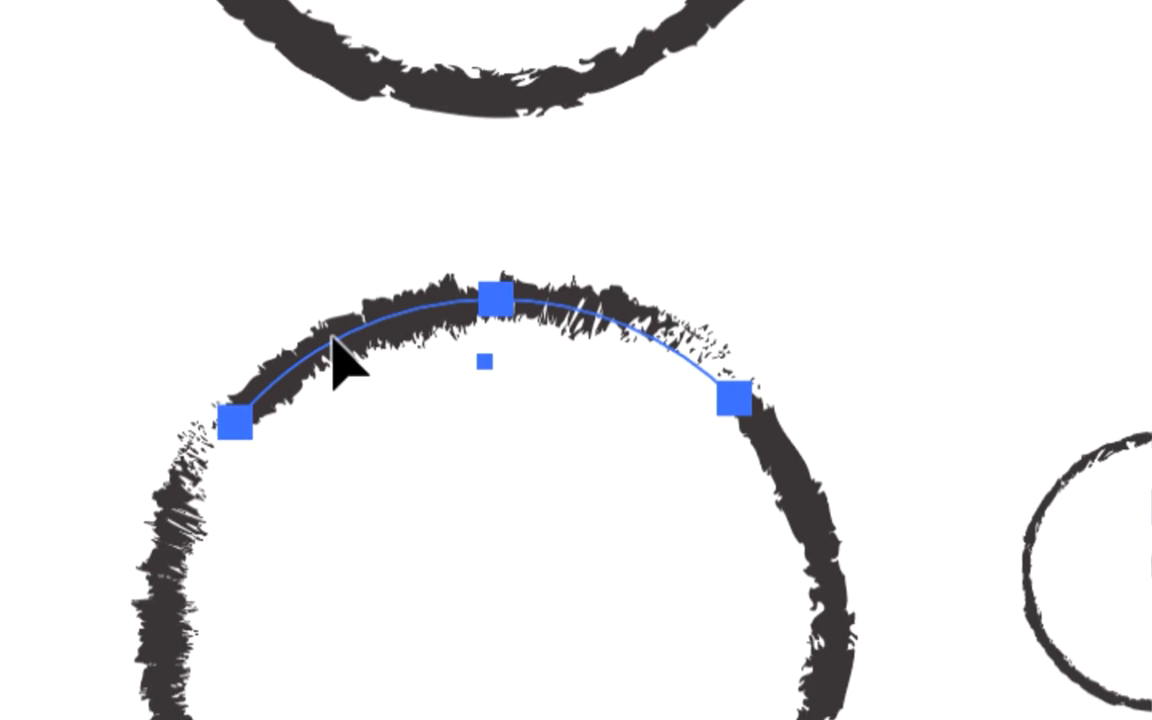
pyautogui.moveTo(335, 340); pyautogui.dragTo(760, 200)
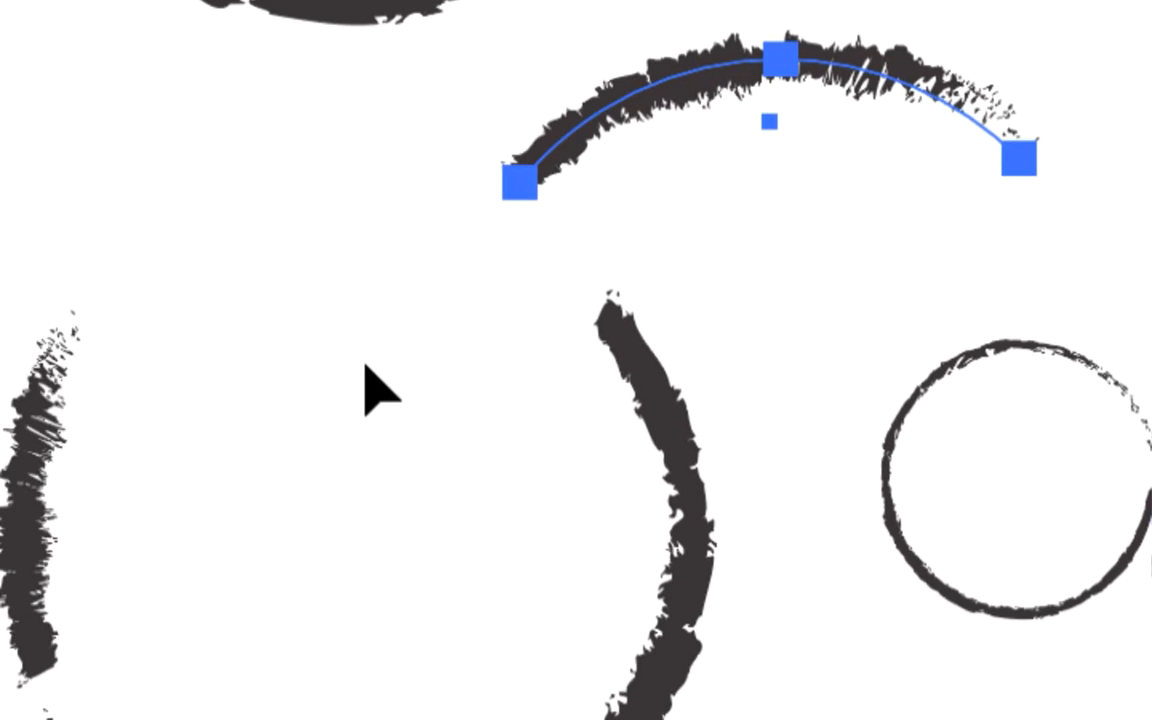
pyautogui.hotkey('ctrl', 'z')
pyautogui.click(305, 409)
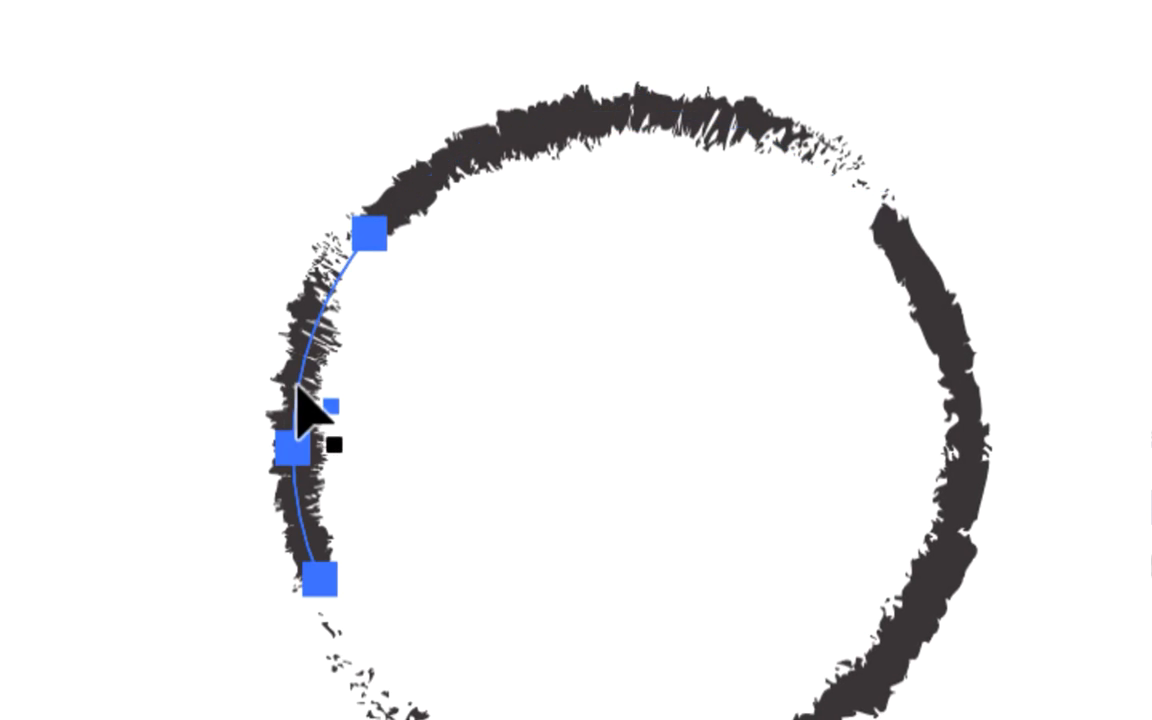
pyautogui.moveTo(297, 385); pyautogui.dragTo(204, 367)
pyautogui.hotkey('ctrl', 'z')
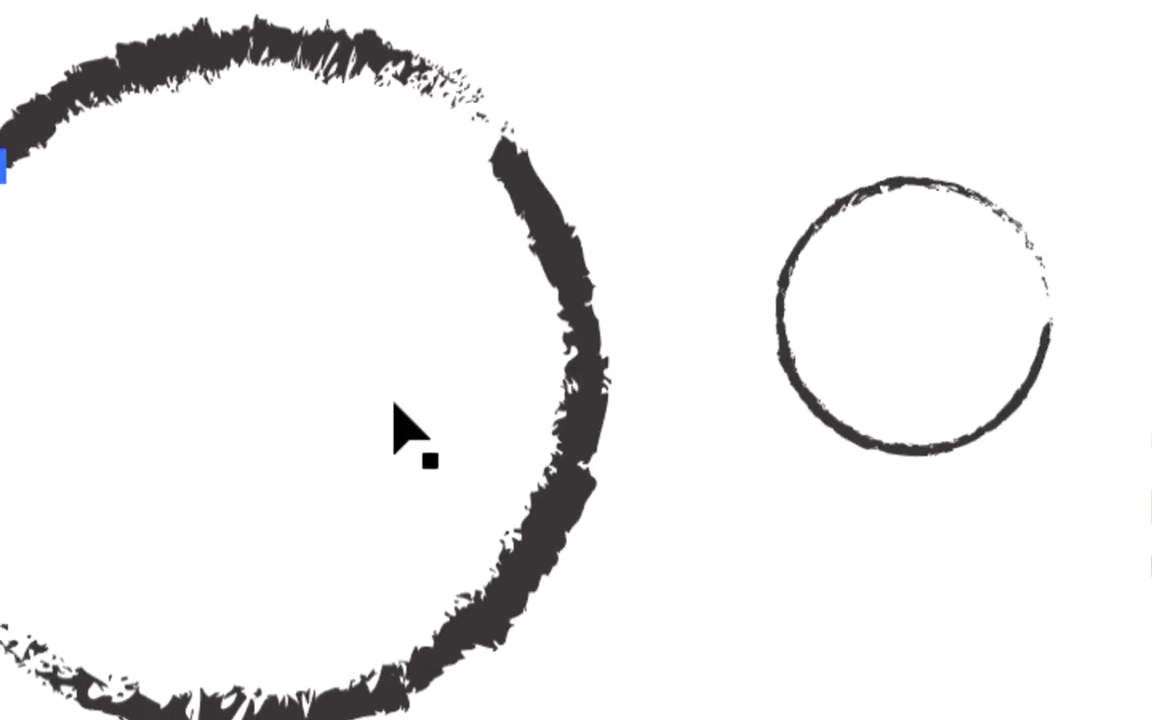
# - Cut the cut circle's remaining long arc at its lower right and lower left with the Scissors tool
pyautogui.click(567, 436)
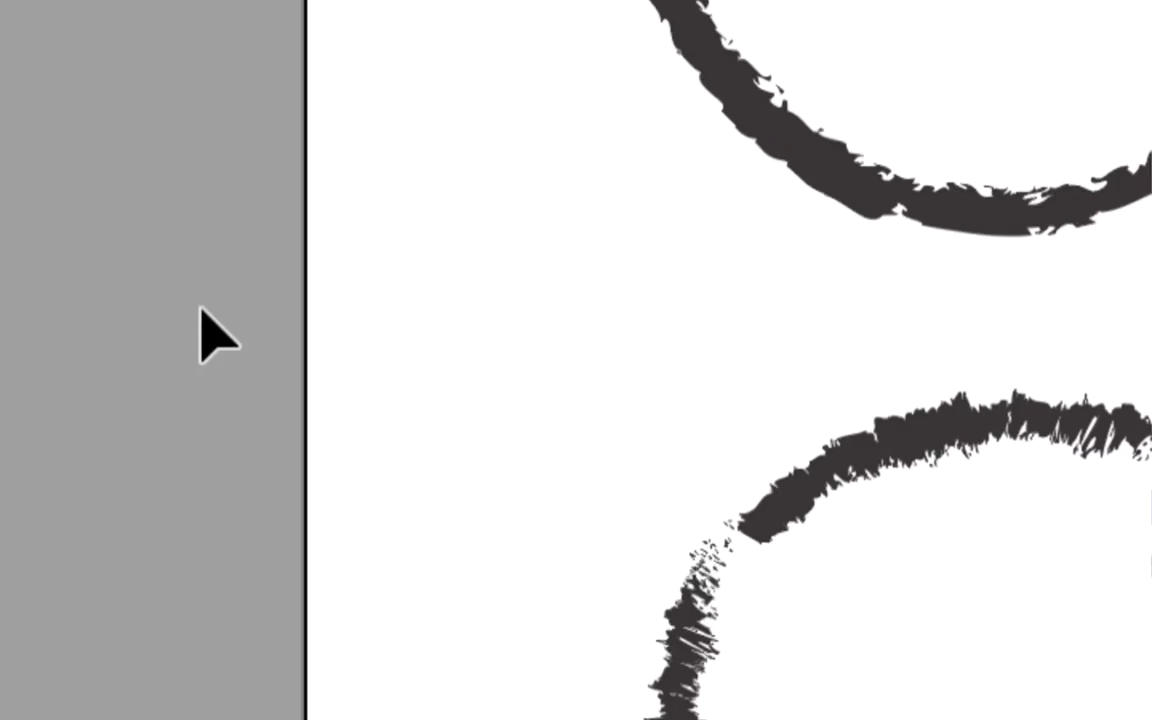
pyautogui.click(136, 259)
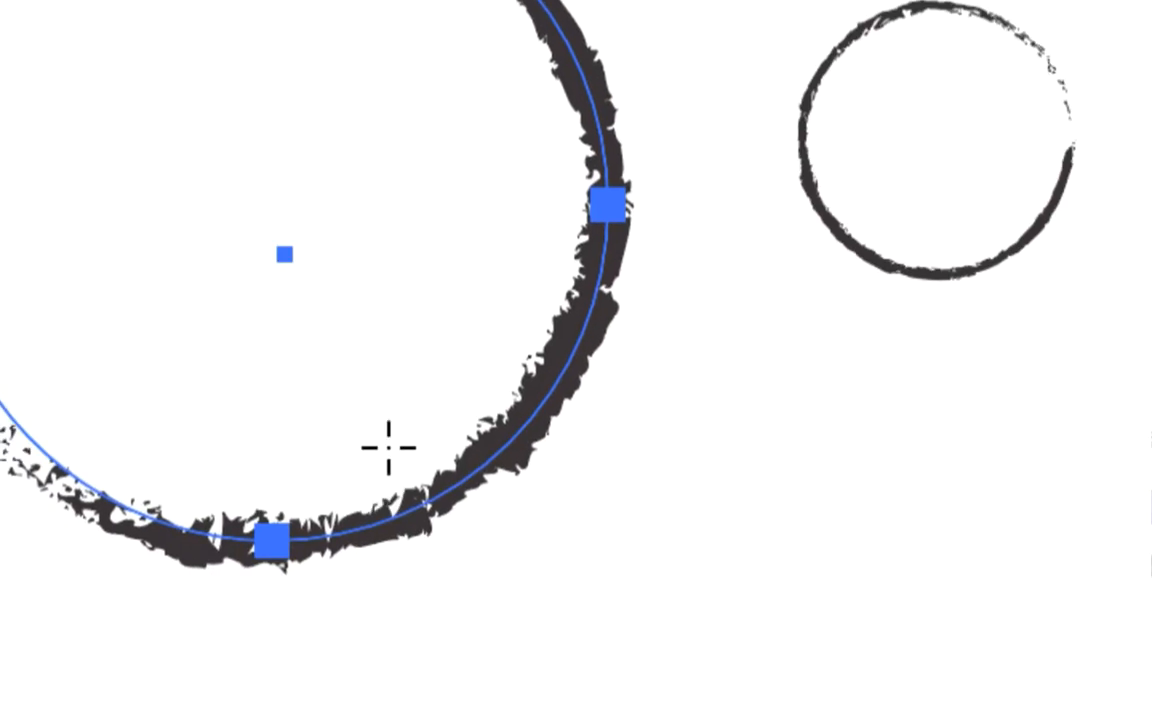
pyautogui.click(401, 455)
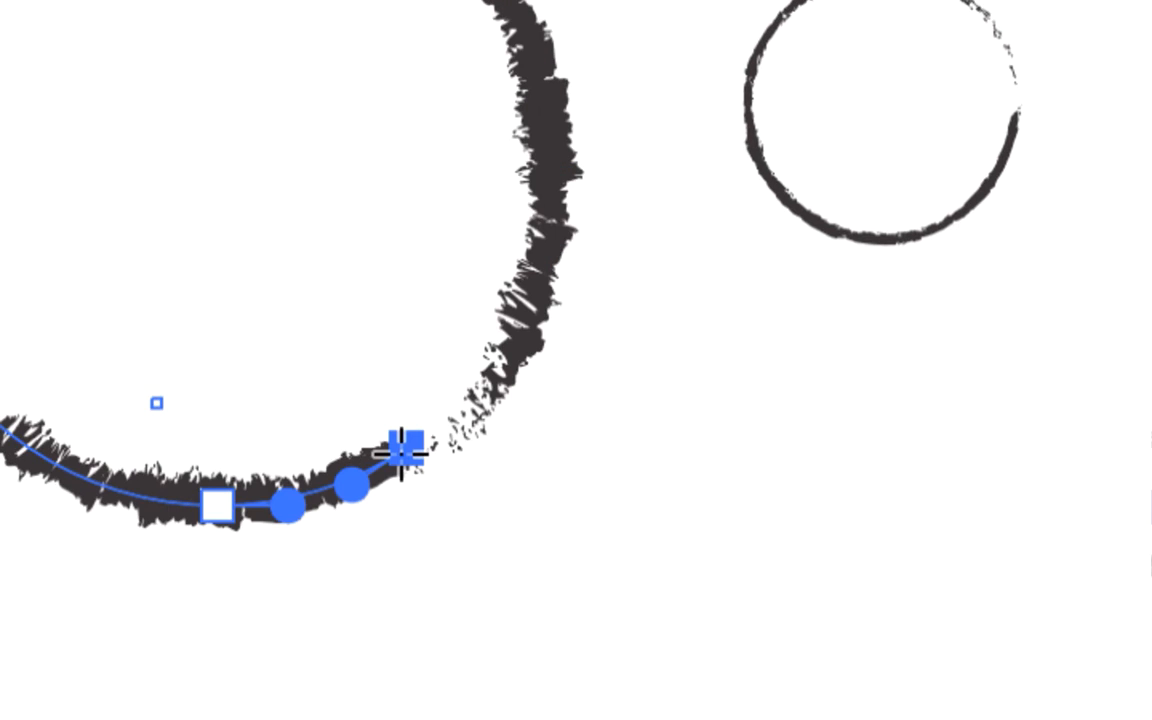
pyautogui.click(330, 457)
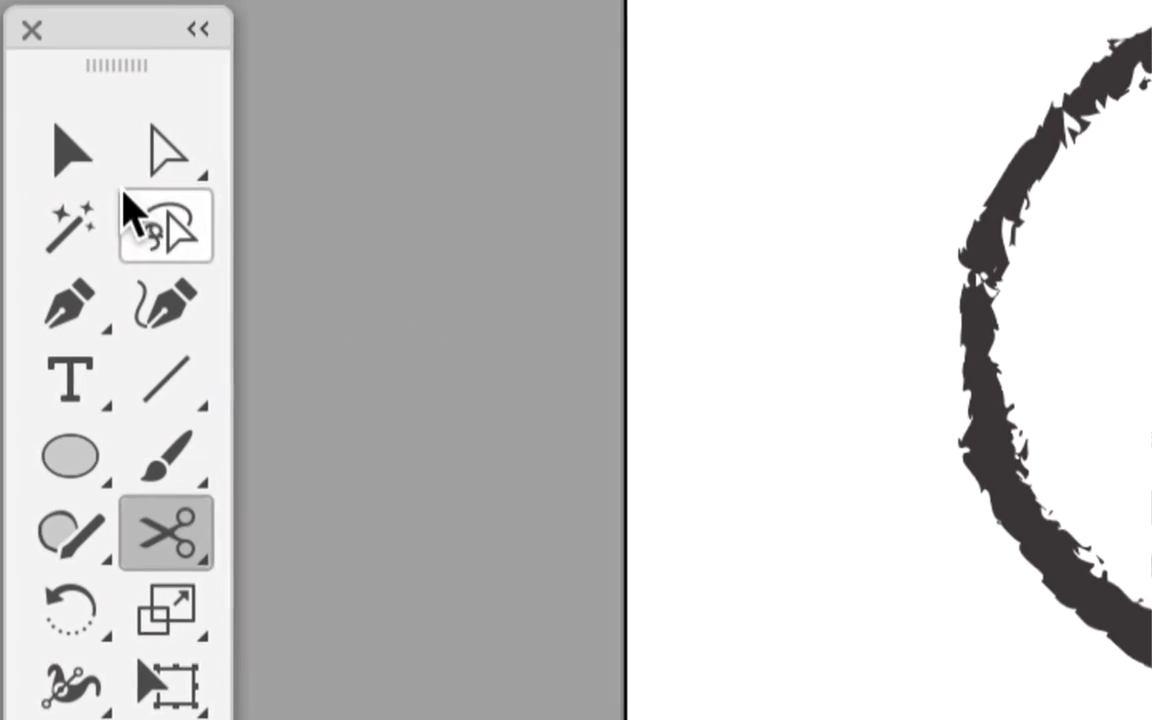
# - Select all arcs of the cut circle, set their stroke weight to 0,5 pt, and deselect them
pyautogui.click(112, 190)
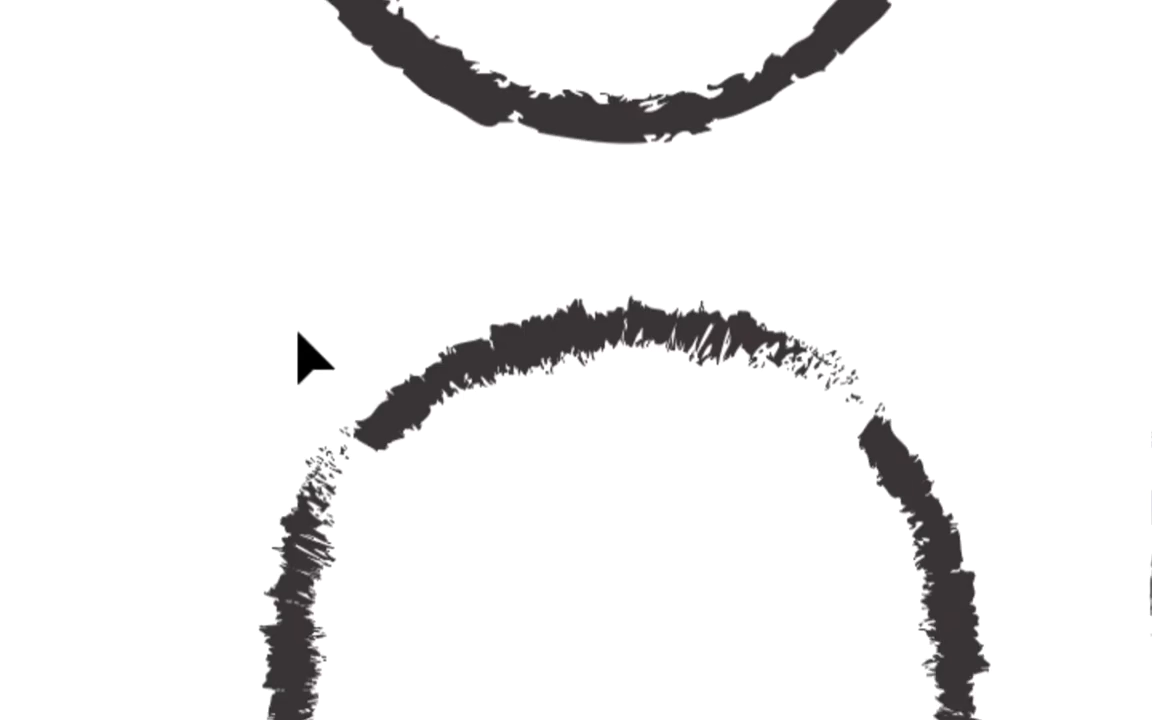
pyautogui.moveTo(288, 332); pyautogui.dragTo(429, 473)
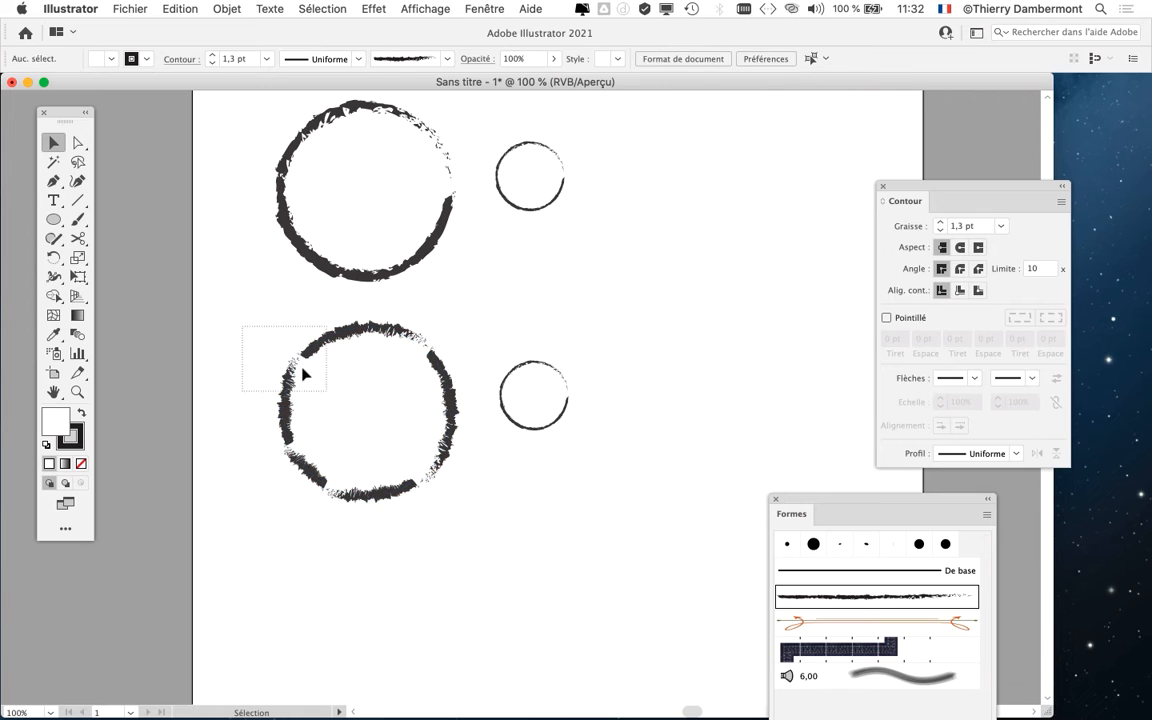
pyautogui.moveTo(939, 207); pyautogui.dragTo(536, 269)
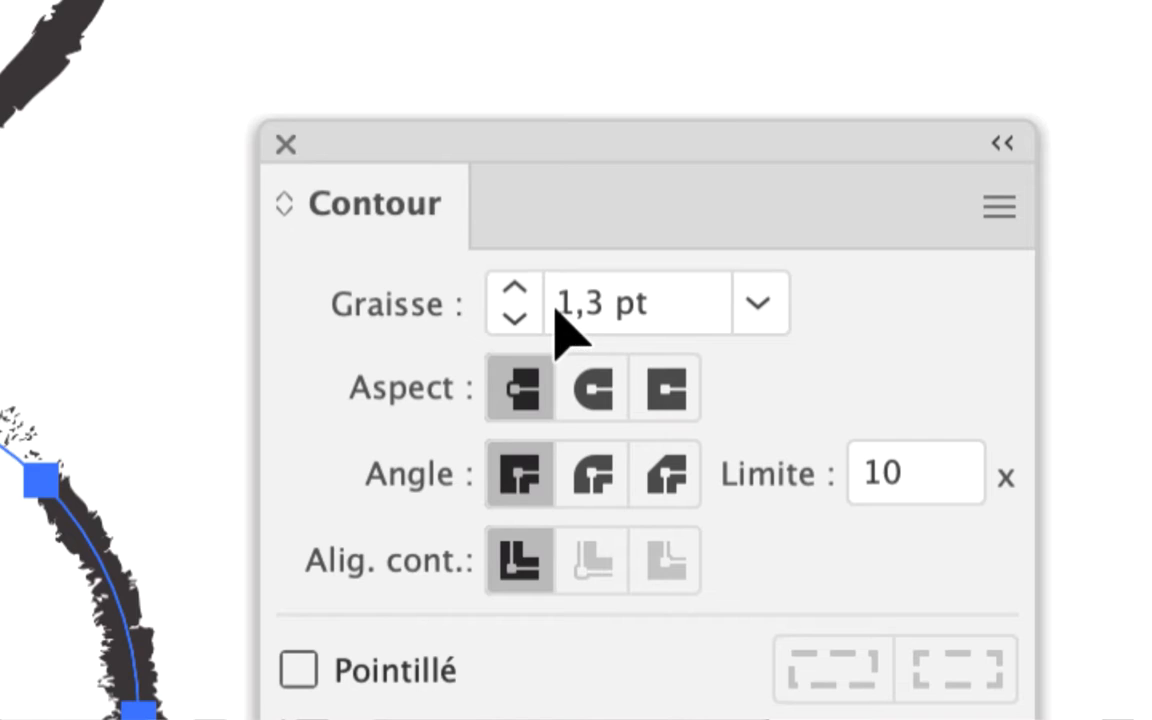
pyautogui.doubleClick(598, 303)
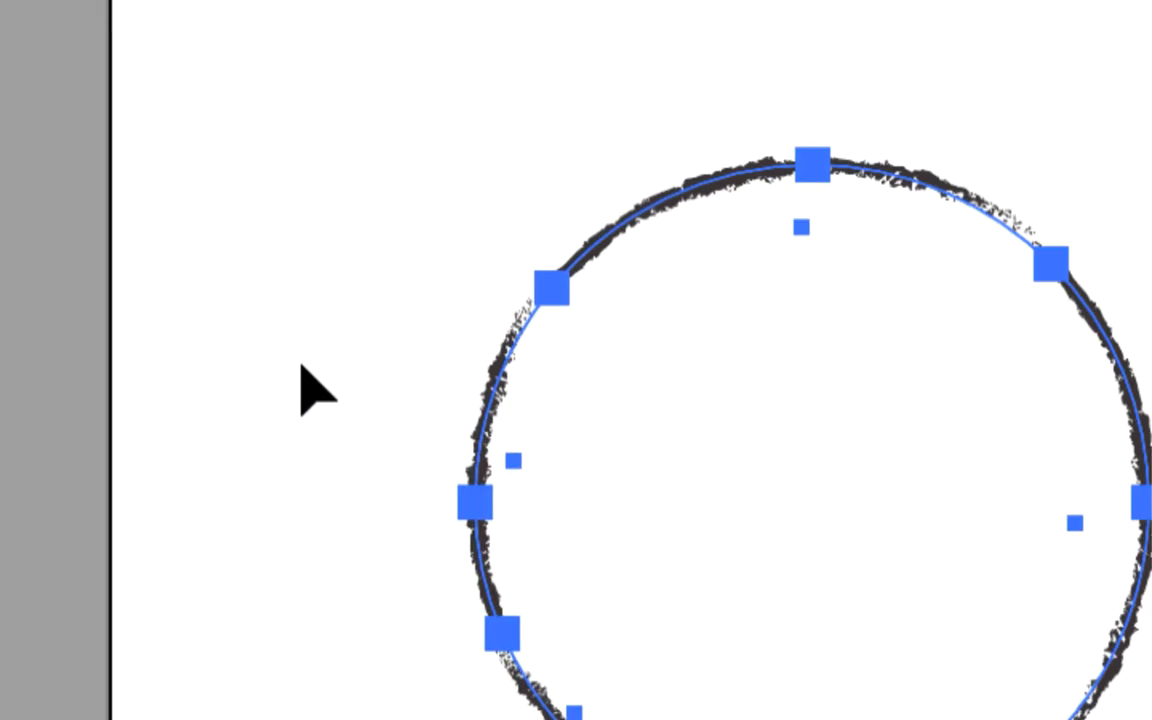
pyautogui.click(299, 363)
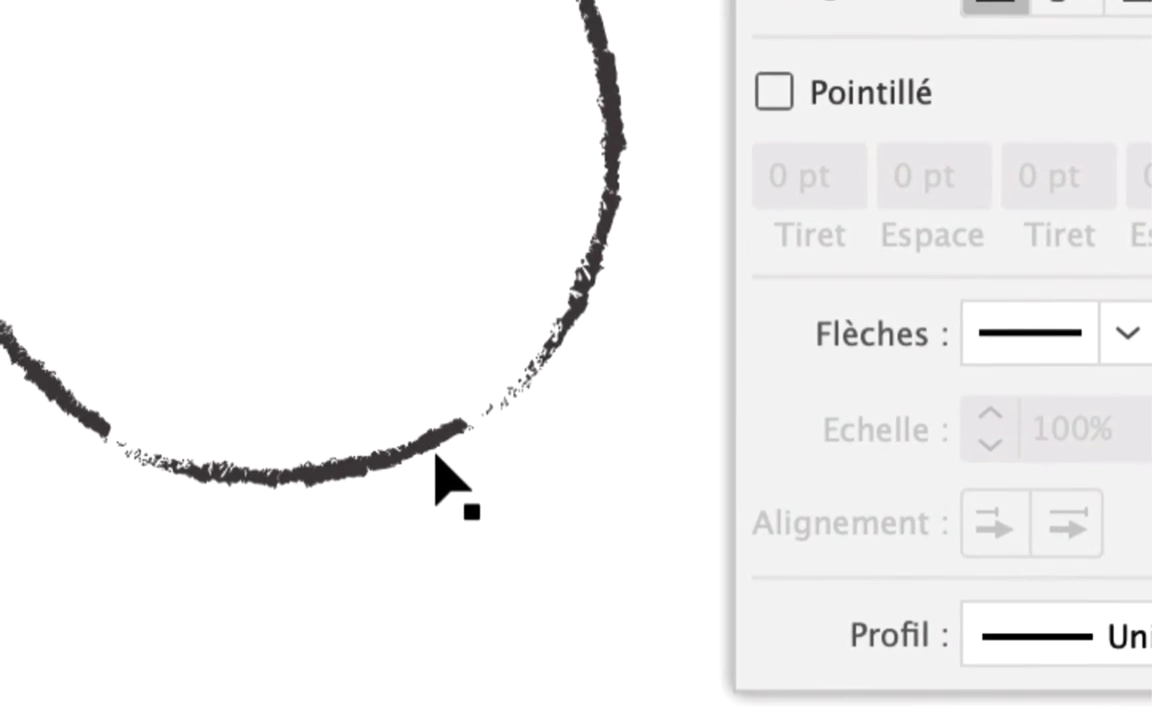
# - Select the cut circle's arcs one at a time to examine how the brush runs along each, then deselect
pyautogui.click(357, 441)
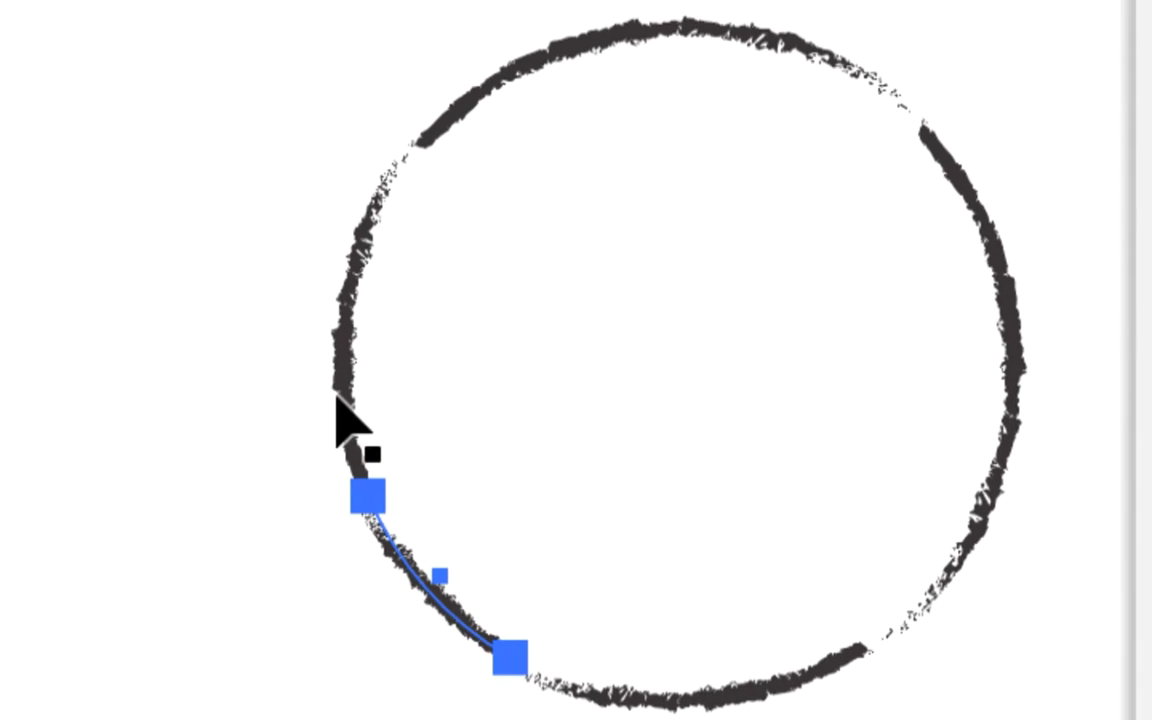
pyautogui.click(268, 152)
pyautogui.click(368, 328)
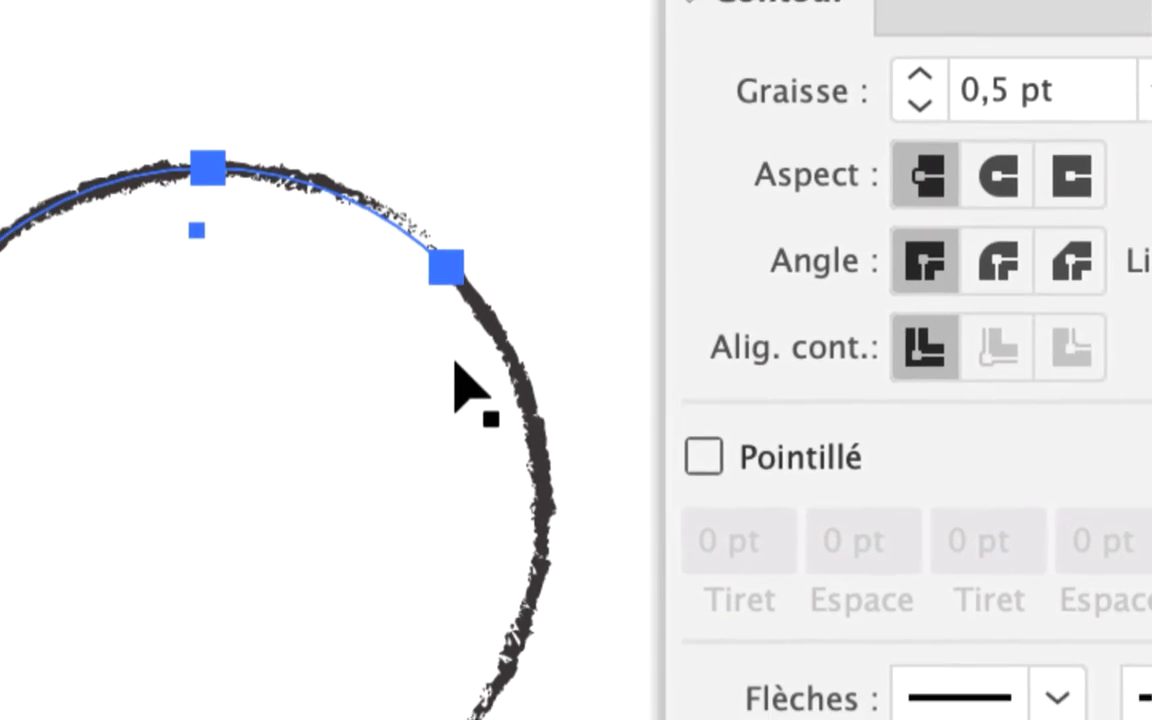
pyautogui.click(892, 502)
pyautogui.click(295, 505)
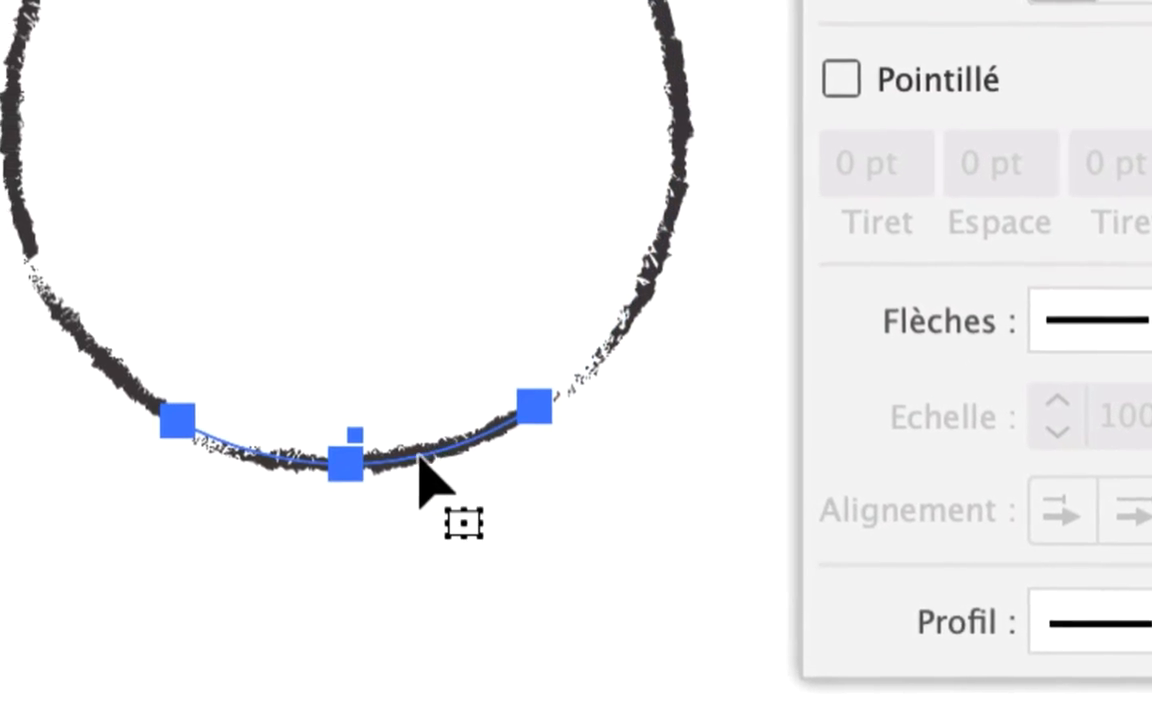
pyautogui.click(5, 452)
pyautogui.click(280, 204)
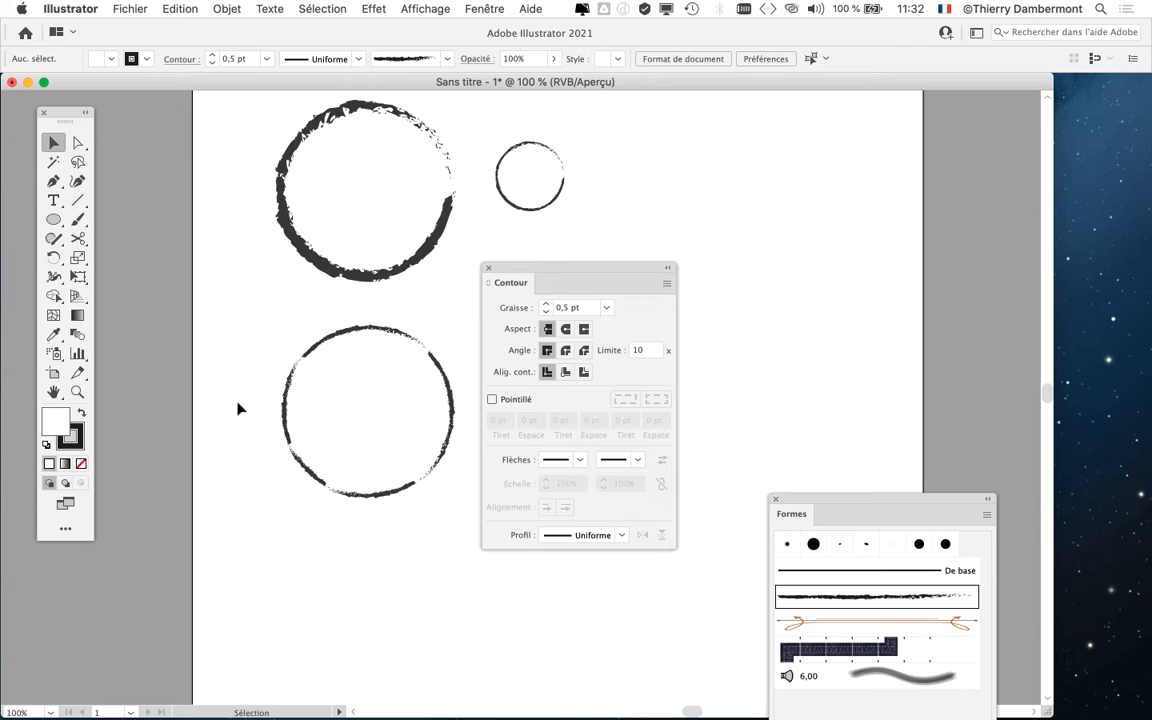
# - Move the Contour settings and Formes brush list aside and paint three separate wavy, roughly vertical strokes just right of the small circles
pyautogui.moveTo(506, 270); pyautogui.dragTo(918, 158)
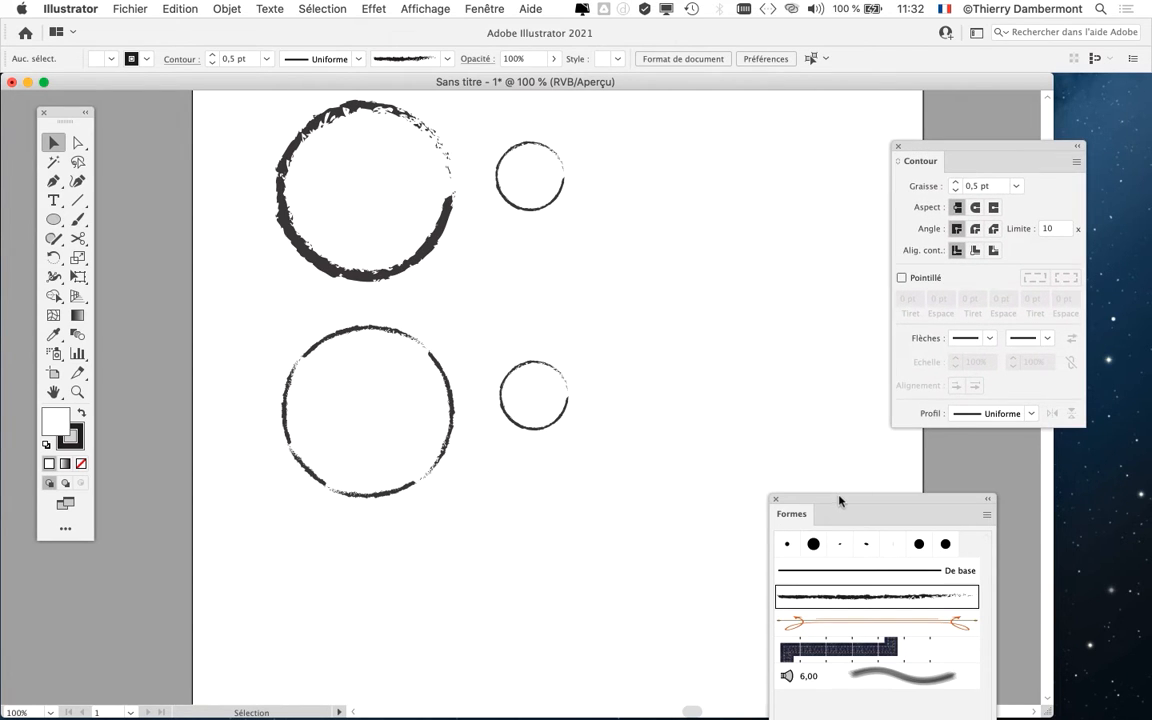
pyautogui.moveTo(839, 500); pyautogui.dragTo(752, 186)
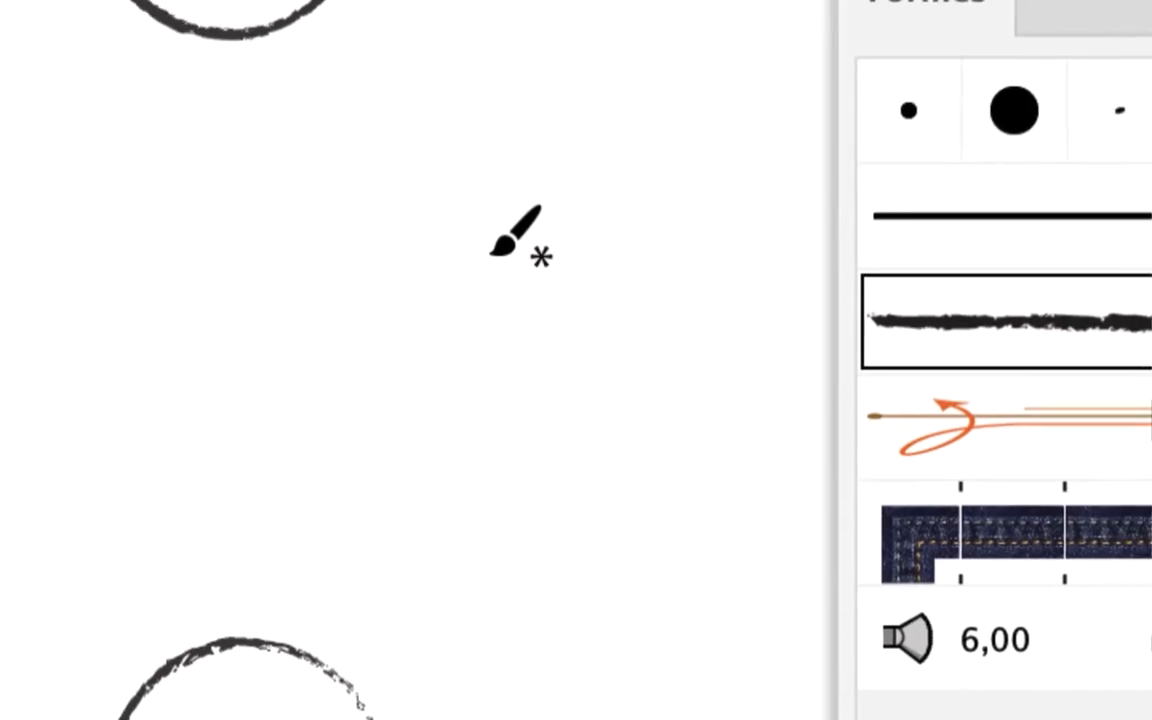
pyautogui.moveTo(407, 82)
pyautogui.mouseDown()
pyautogui.moveTo(510, 287)
pyautogui.moveTo(518, 493)
pyautogui.mouseUp()
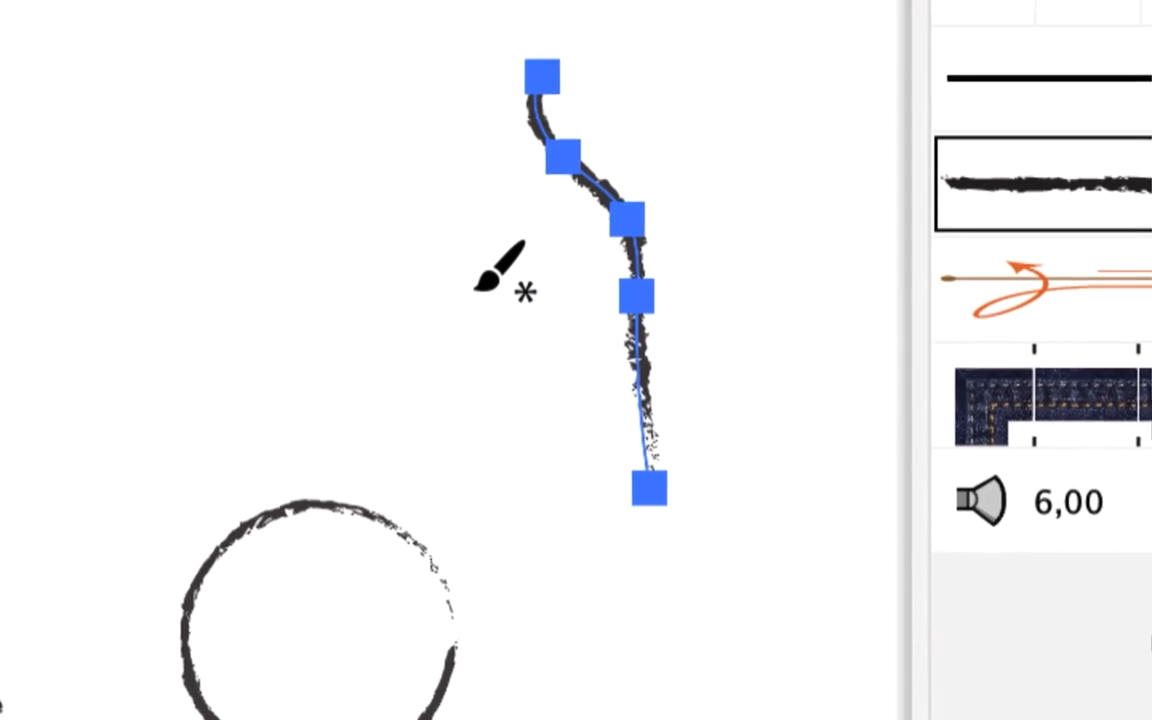
pyautogui.moveTo(344, 152); pyautogui.dragTo(402, 370)
pyautogui.moveTo(489, 306); pyautogui.dragTo(504, 458)
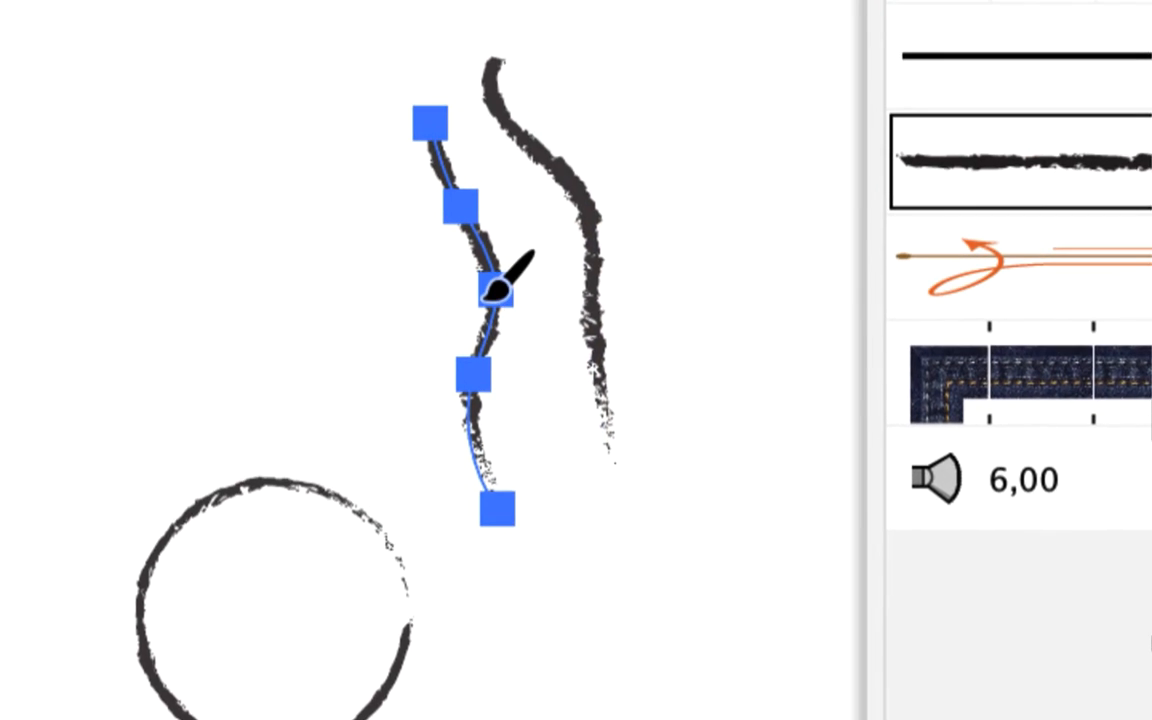
pyautogui.moveTo(503, 243)
pyautogui.mouseDown()
pyautogui.moveTo(655, 471)
pyautogui.moveTo(678, 545)
pyautogui.mouseUp()
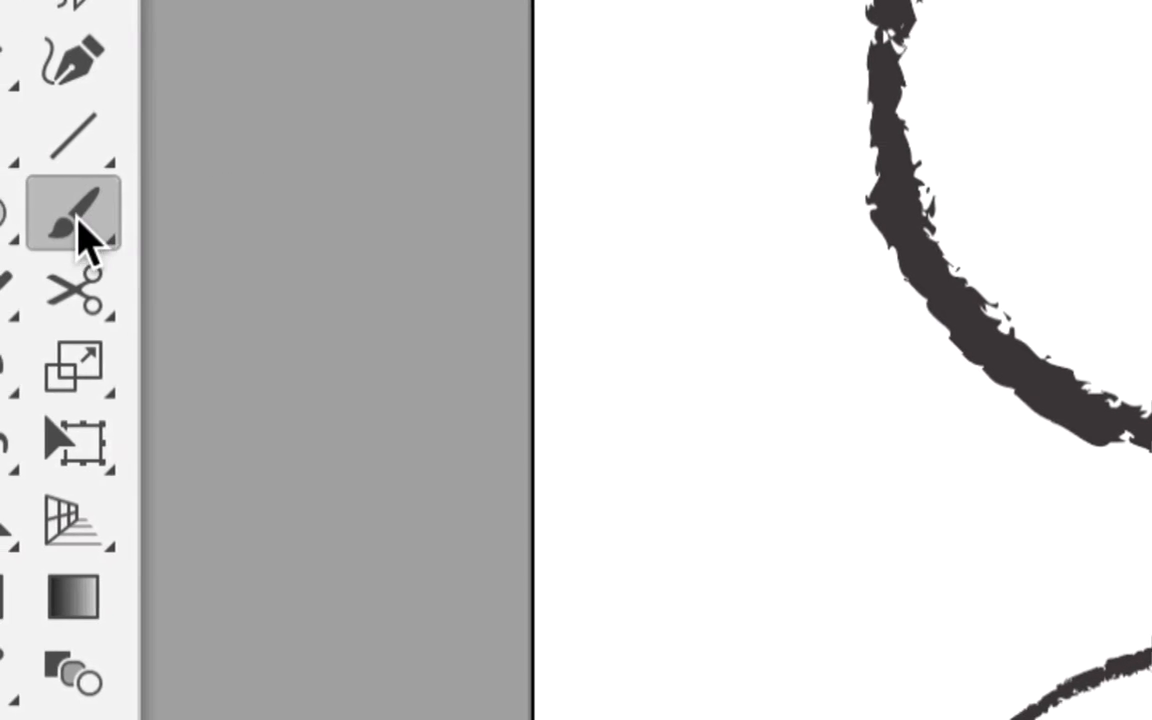
# - Review the Paintbrush tool's fidelity, fill, keep-selection and selected-path editing options, then accept them
pyautogui.doubleClick(78, 222)
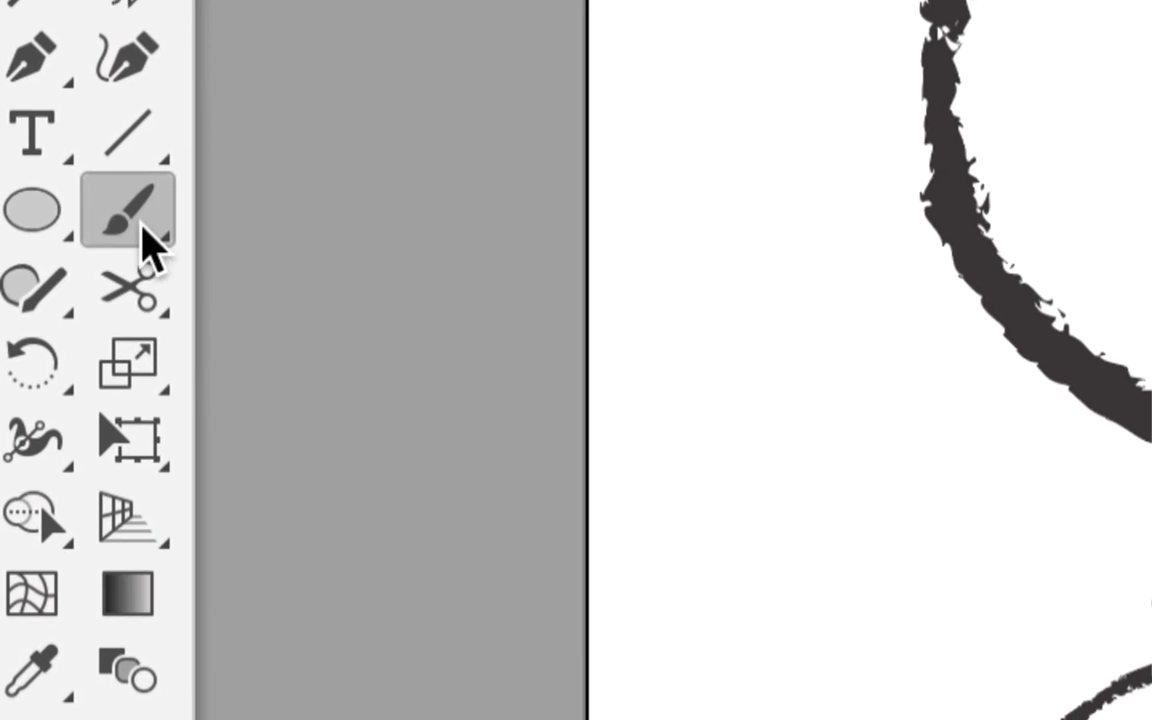
pyautogui.doubleClick(130, 208)
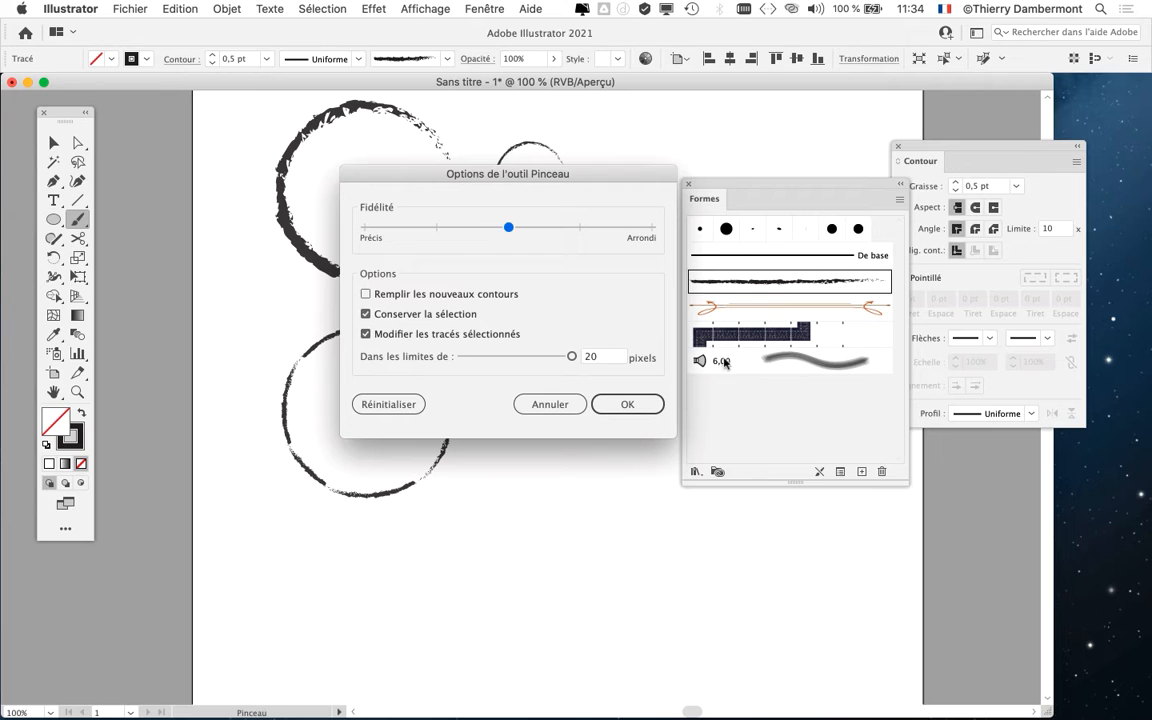
pyautogui.click(628, 404)
# - Paint a long curved stroke right of the three wavy ones and reshape it by repainting from near its upper end
pyautogui.moveTo(704, 186); pyautogui.dragTo(881, 204)
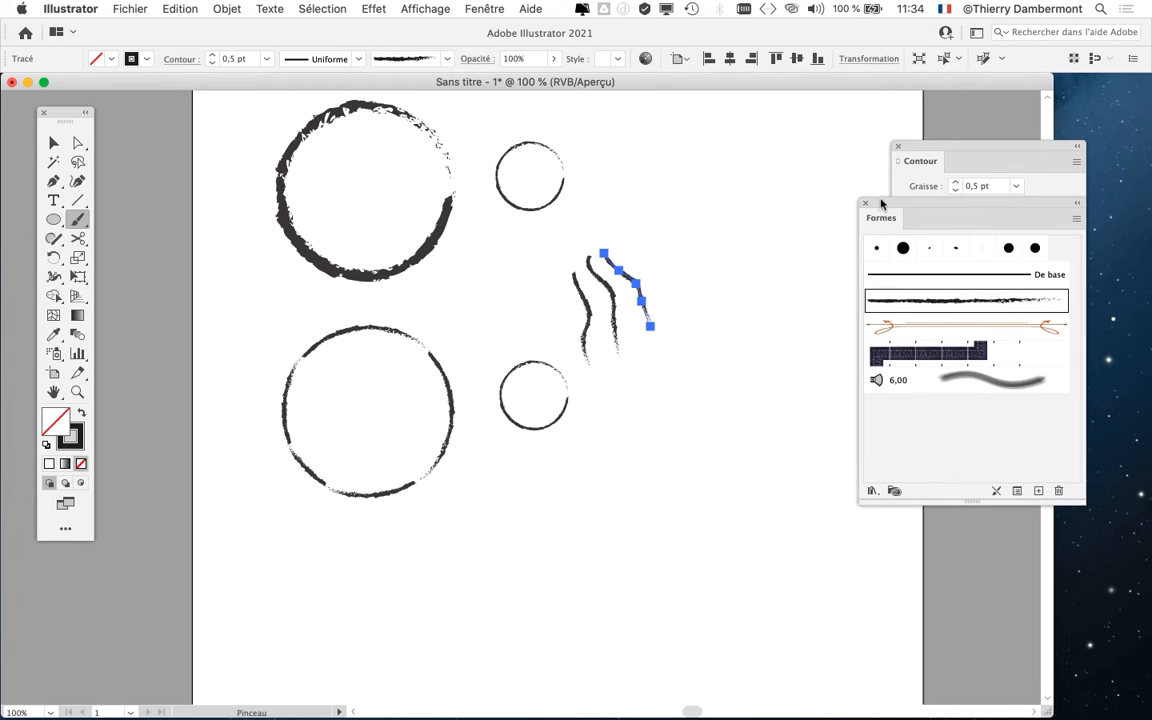
pyautogui.moveTo(593, 248); pyautogui.dragTo(424, 276)
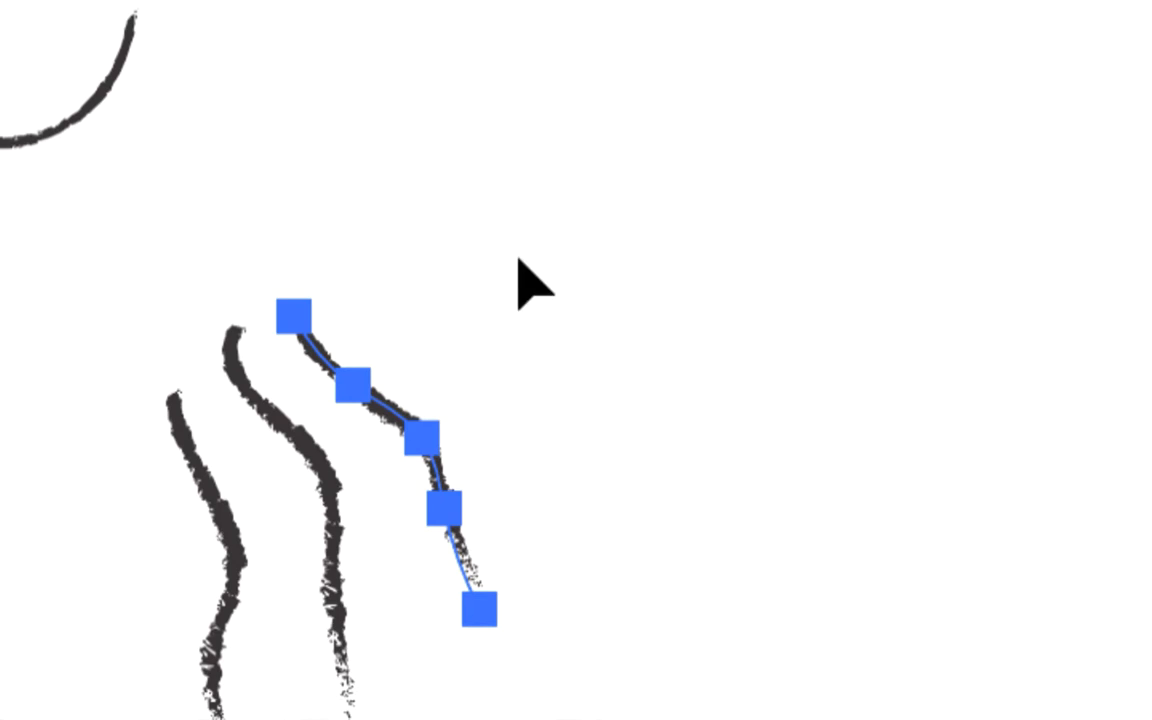
pyautogui.moveTo(530, 217); pyautogui.dragTo(536, 283)
pyautogui.moveTo(630, 333); pyautogui.dragTo(620, 460)
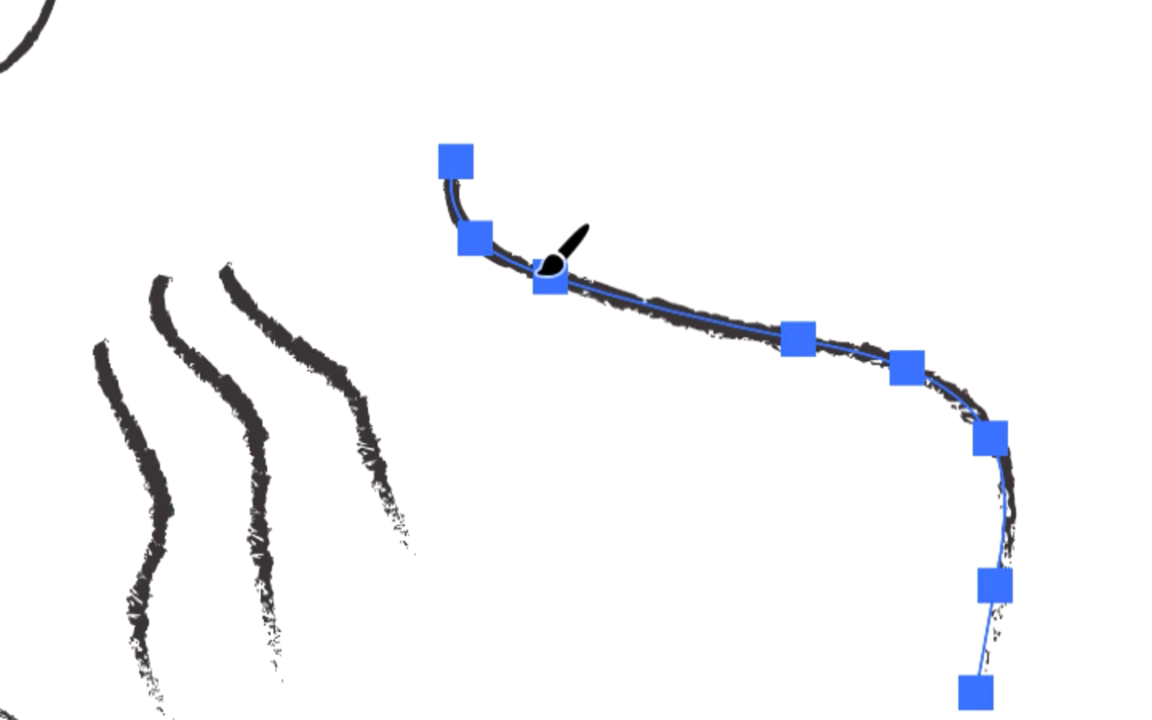
pyautogui.moveTo(547, 272)
pyautogui.mouseDown()
pyautogui.moveTo(1010, 318)
pyautogui.moveTo(1057, 404)
pyautogui.mouseUp()
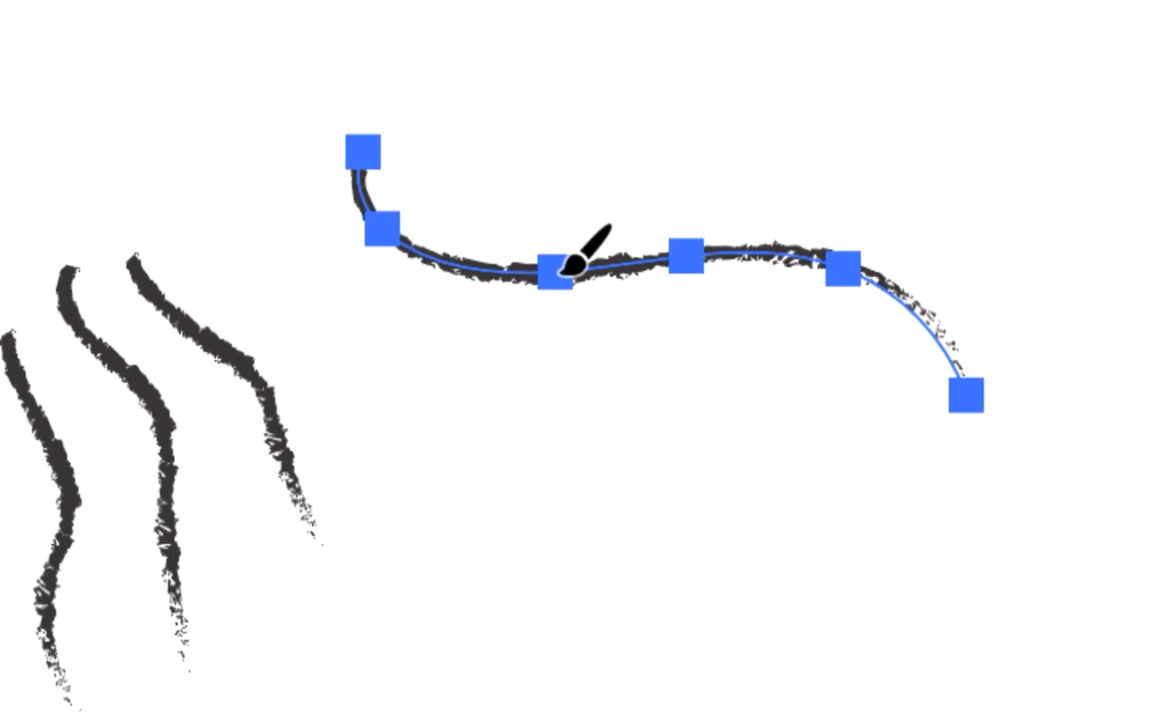
# - Reshape the long curved stroke right of the three wavy ones by repainting it repeatedly from near its upper bends
pyautogui.moveTo(605, 250)
pyautogui.mouseDown()
pyautogui.moveTo(778, 576)
pyautogui.moveTo(996, 701)
pyautogui.mouseUp()
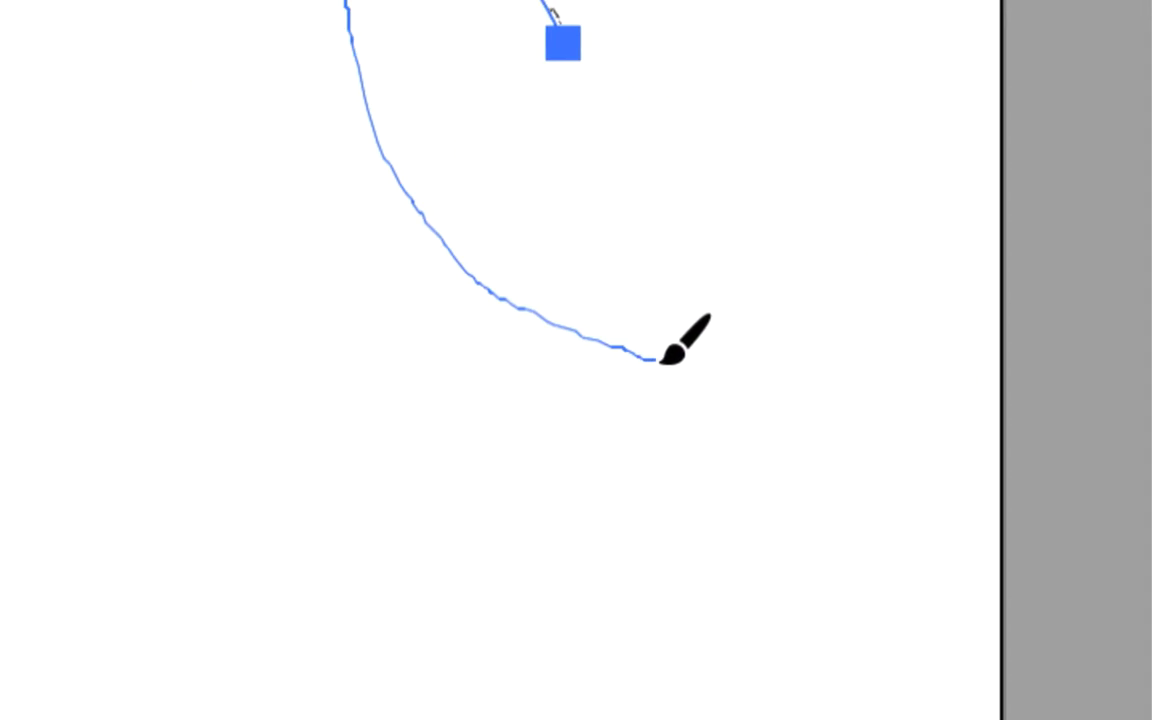
pyautogui.moveTo(661, 362); pyautogui.dragTo(664, 362)
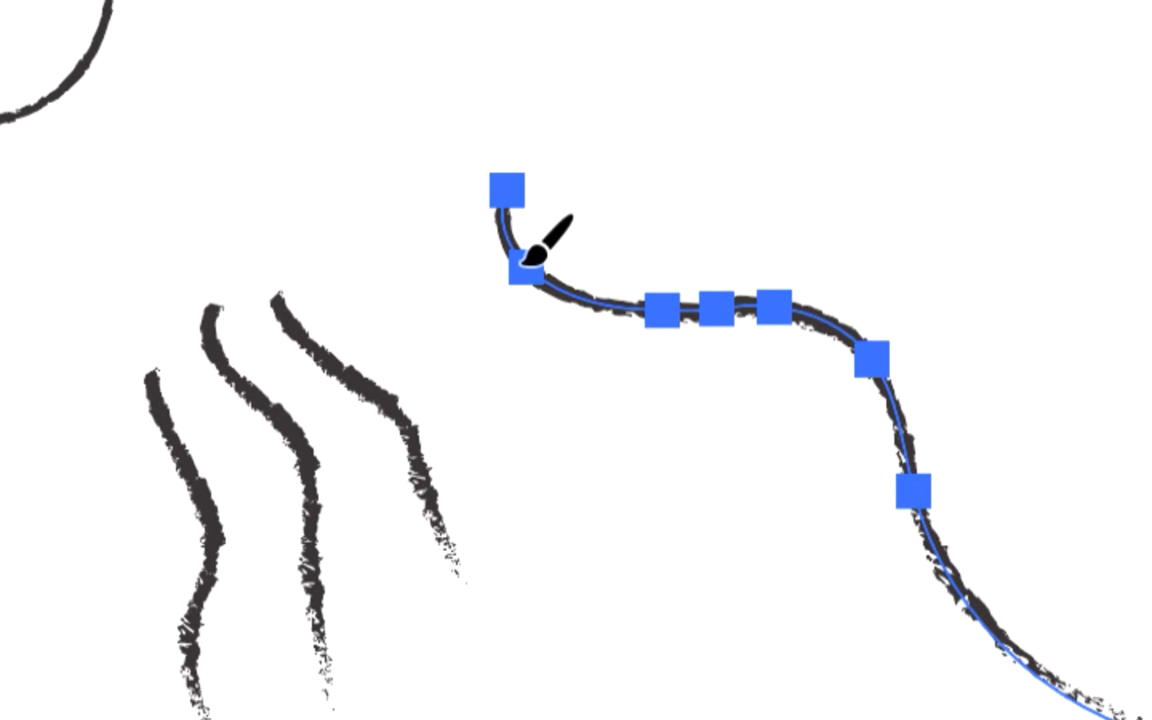
pyautogui.moveTo(524, 263)
pyautogui.mouseDown()
pyautogui.moveTo(612, 252)
pyautogui.moveTo(622, 262)
pyautogui.moveTo(590, 367)
pyautogui.moveTo(591, 420)
pyautogui.mouseUp()
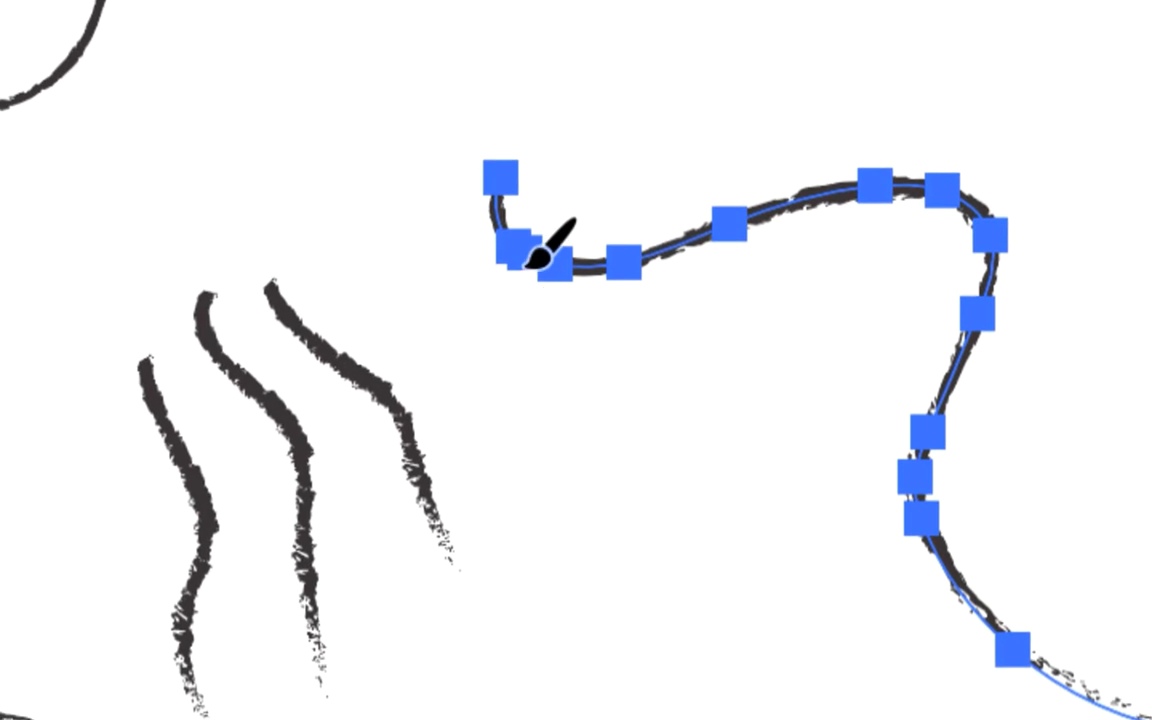
pyautogui.moveTo(317, 82); pyautogui.dragTo(413, 412)
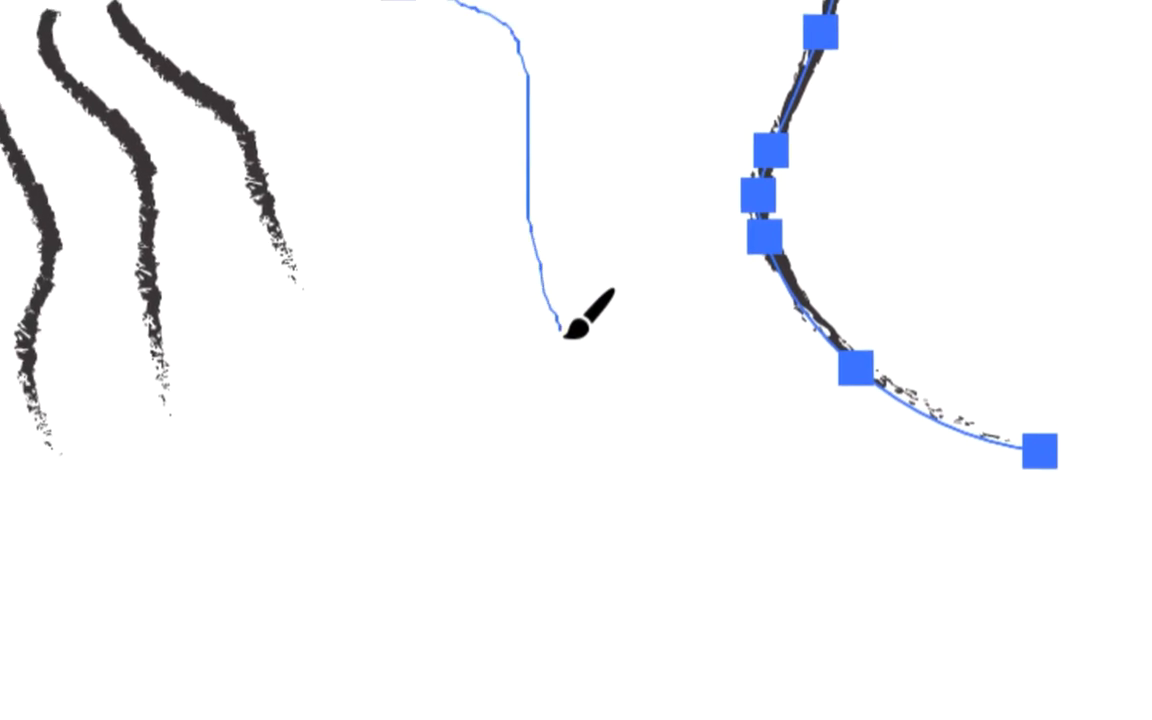
pyautogui.moveTo(563, 333)
pyautogui.mouseDown()
pyautogui.moveTo(767, 394)
pyautogui.moveTo(981, 429)
pyautogui.mouseUp()
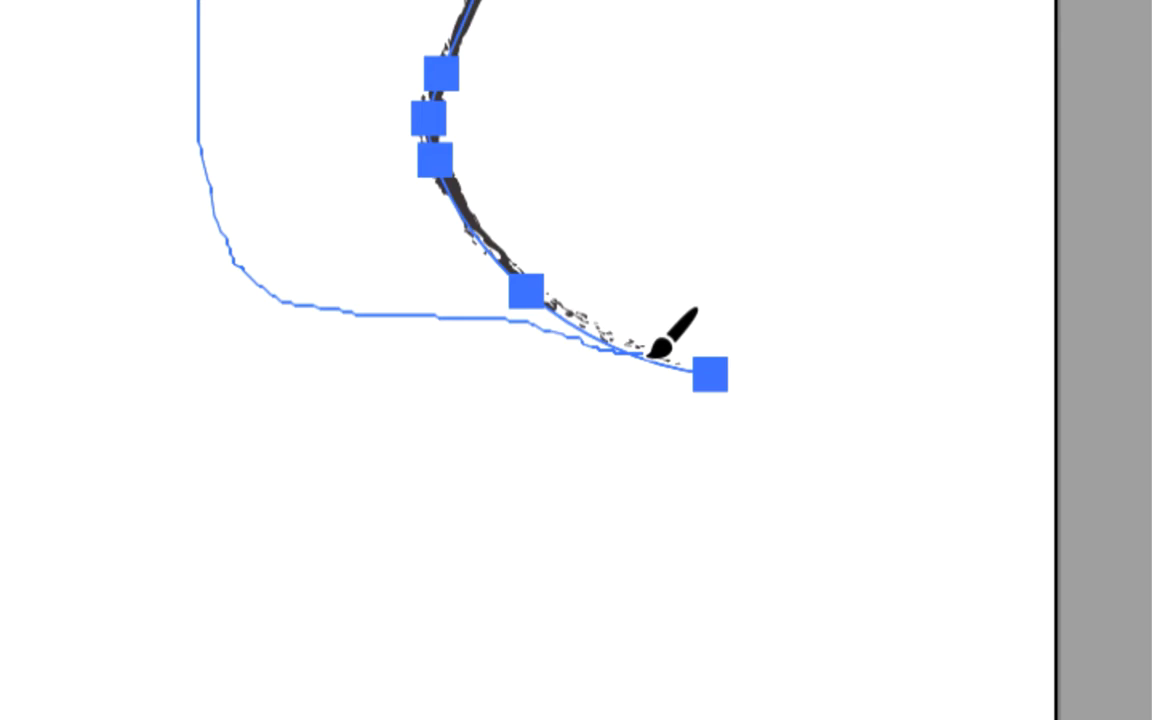
pyautogui.moveTo(660, 350); pyautogui.dragTo(650, 340)
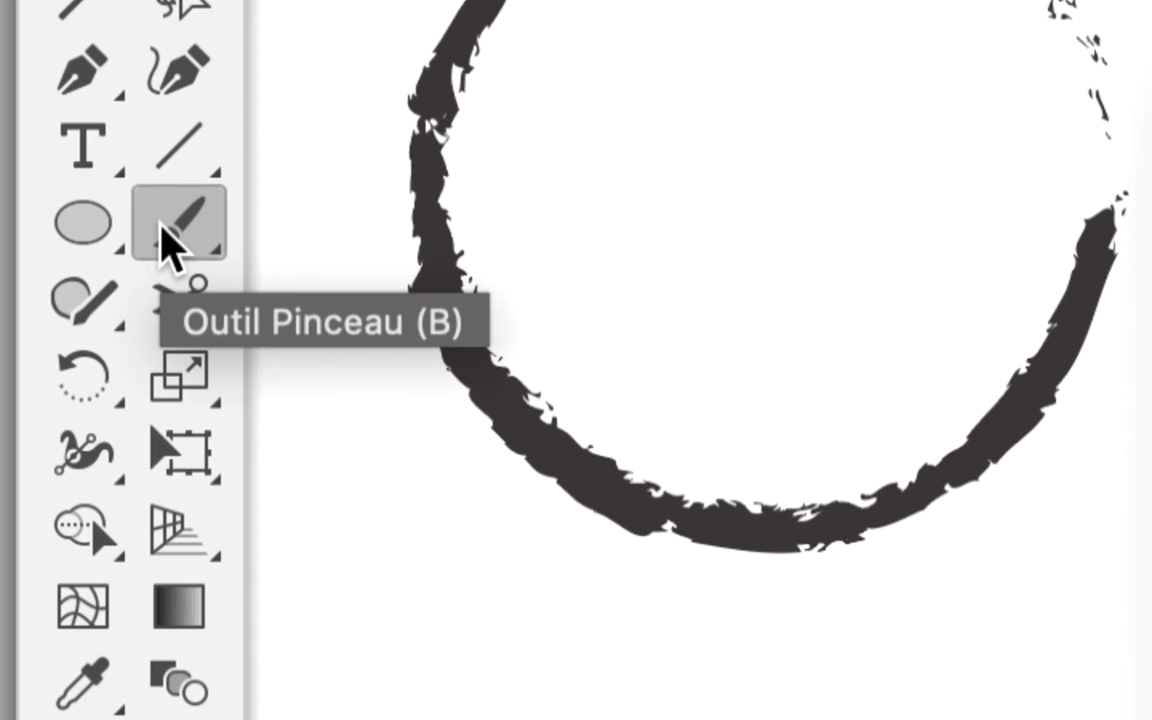
# - Accept the Paintbrush options with a 20-pixel editing limit and repaint the selected long stroke by starting slightly off its path
pyautogui.doubleClick(165, 238)
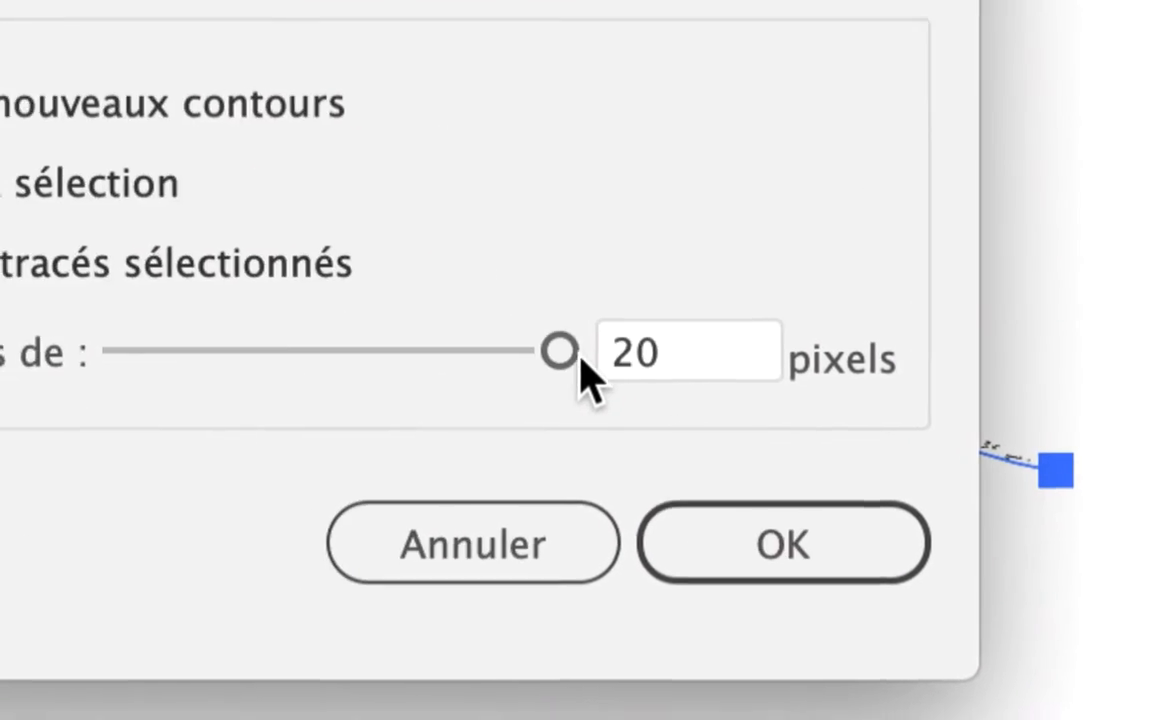
pyautogui.click(729, 560)
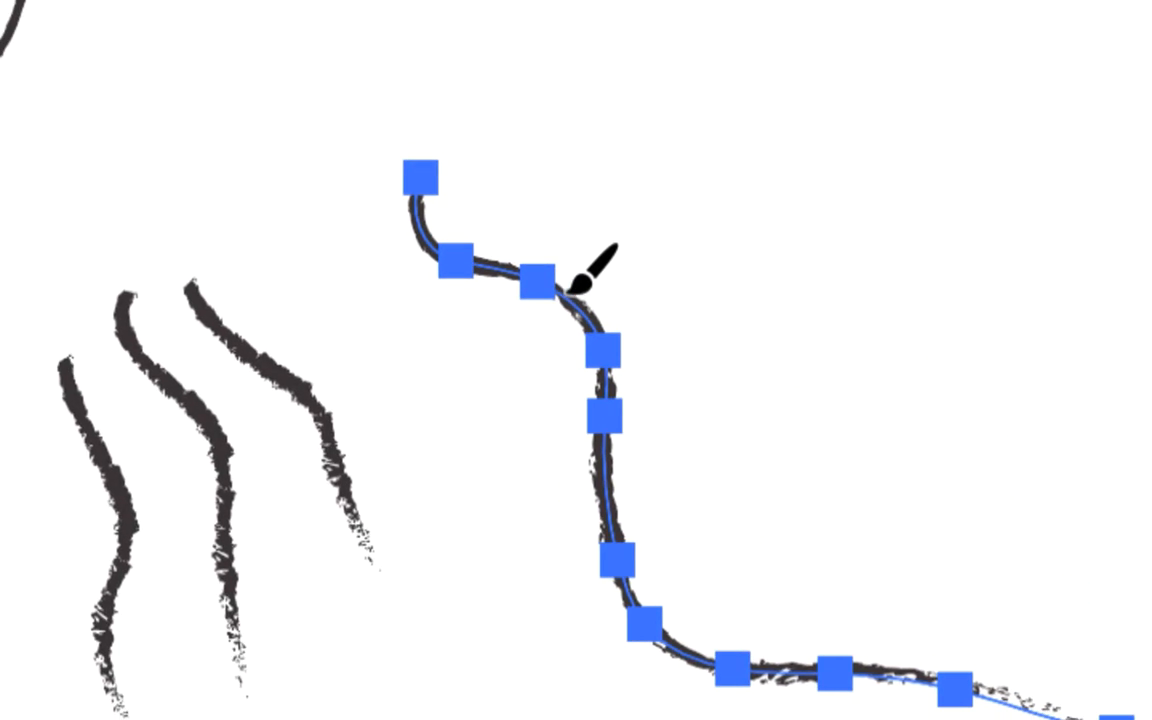
pyautogui.moveTo(572, 280)
pyautogui.mouseDown()
pyautogui.moveTo(600, 282)
pyautogui.moveTo(687, 439)
pyautogui.moveTo(728, 584)
pyautogui.mouseUp()
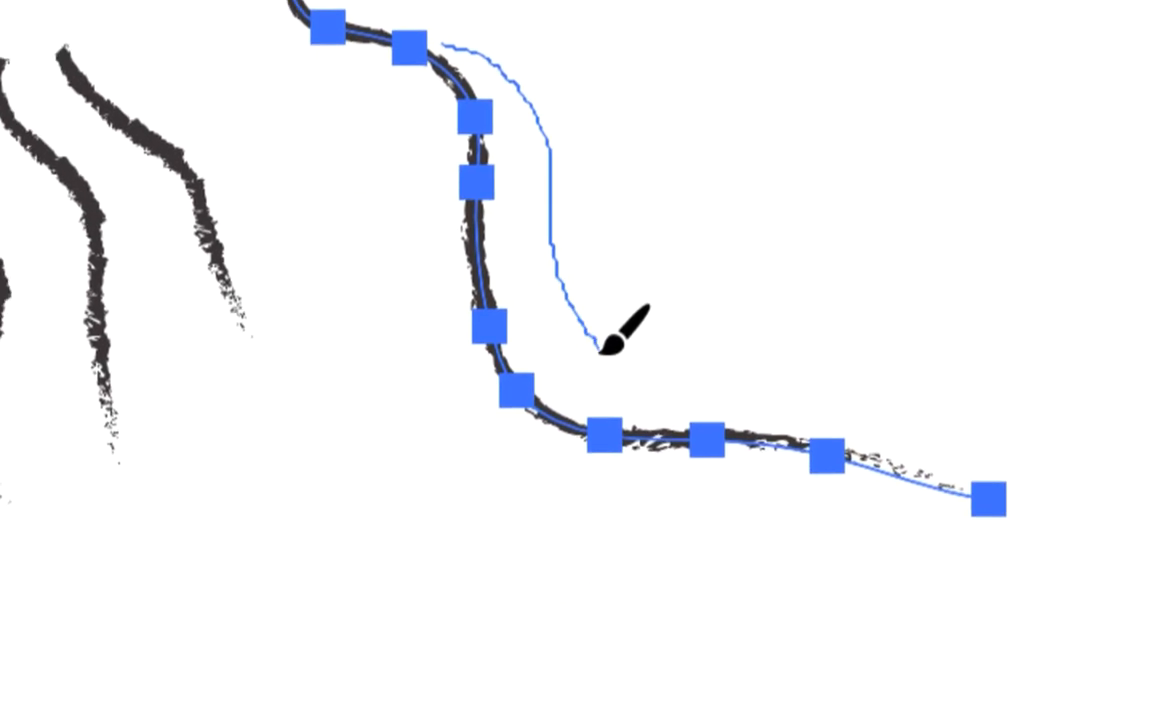
pyautogui.moveTo(602, 350)
pyautogui.mouseDown()
pyautogui.moveTo(630, 360)
pyautogui.moveTo(622, 347)
pyautogui.mouseUp()
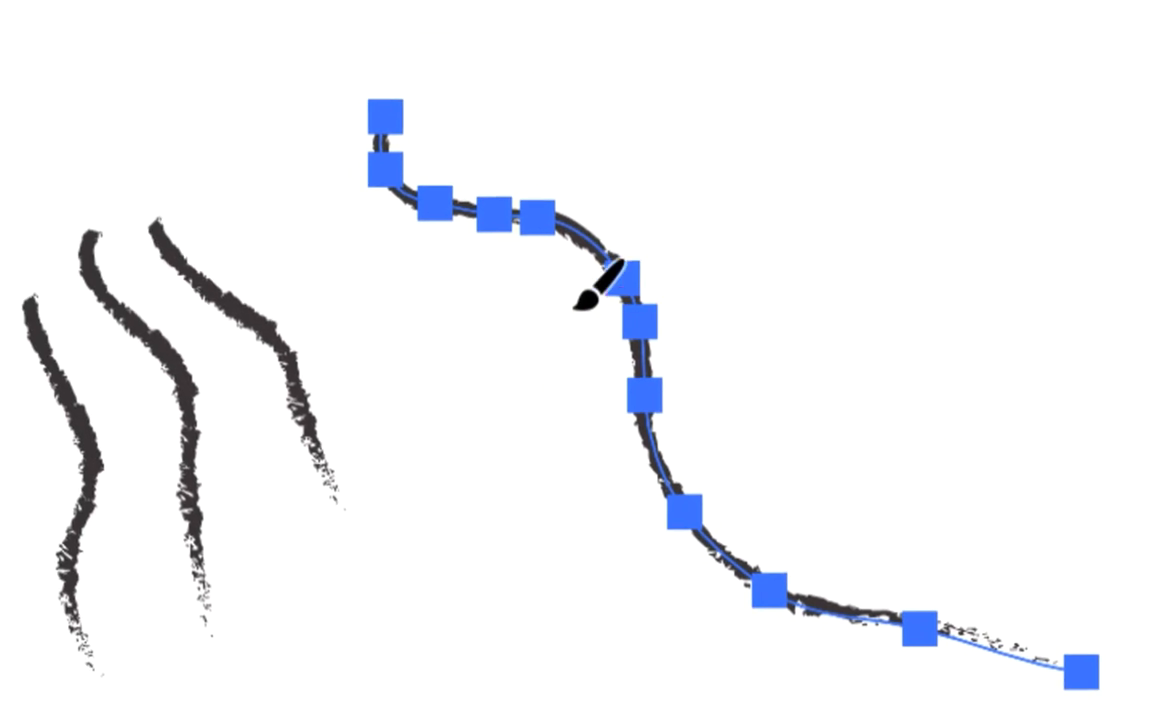
pyautogui.moveTo(522, 243)
pyautogui.mouseDown()
pyautogui.moveTo(560, 279)
pyautogui.moveTo(648, 622)
pyautogui.moveTo(799, 640)
pyautogui.mouseUp()
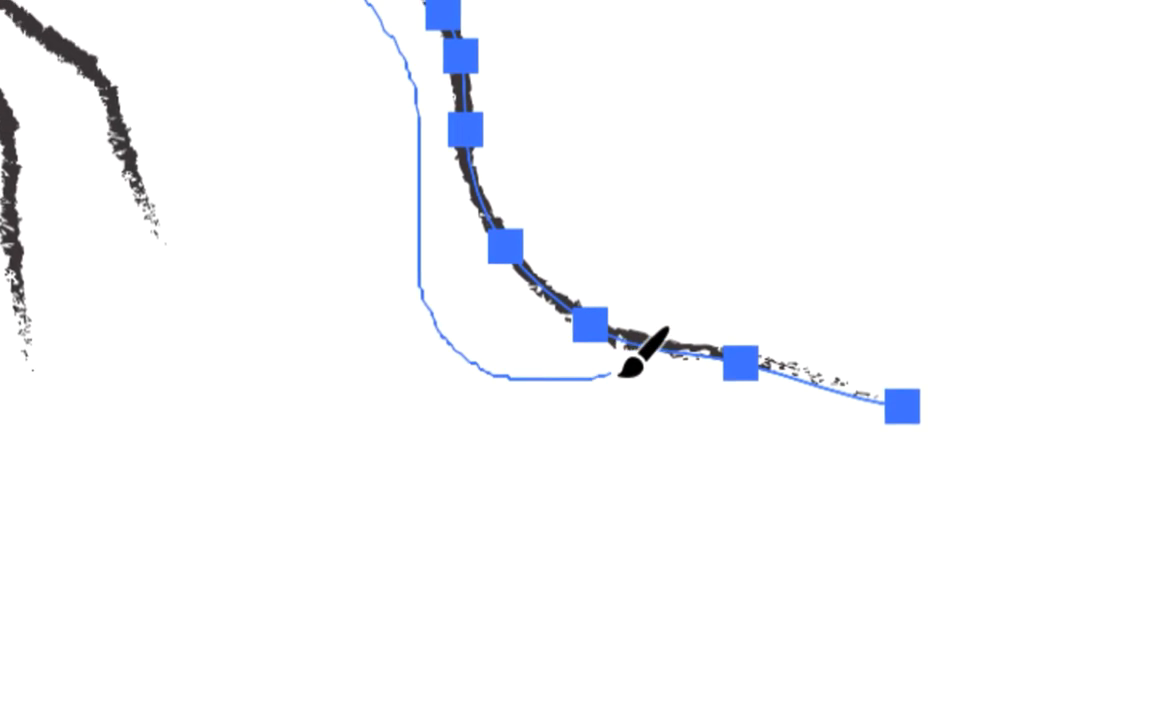
pyautogui.moveTo(622, 372)
pyautogui.mouseDown()
pyautogui.moveTo(638, 368)
pyautogui.moveTo(573, 285)
pyautogui.mouseUp()
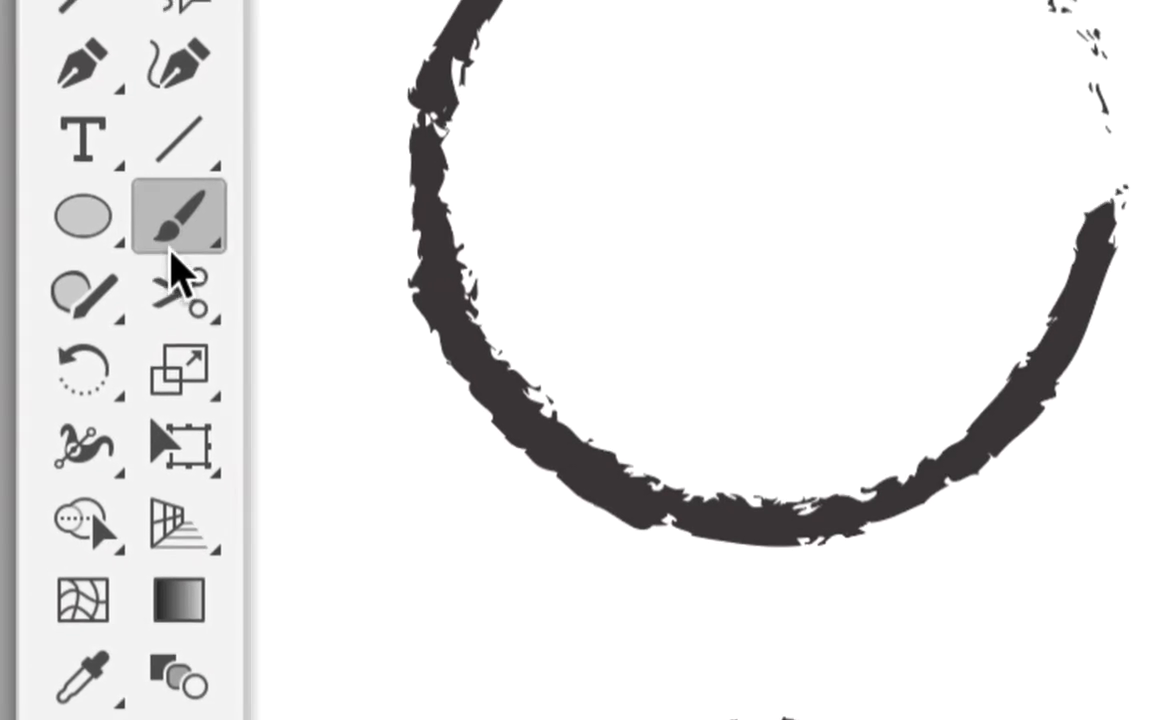
# - Cut the long stroke into three pieces with the Scissors tool, leaving nothing selected
pyautogui.click(180, 288)
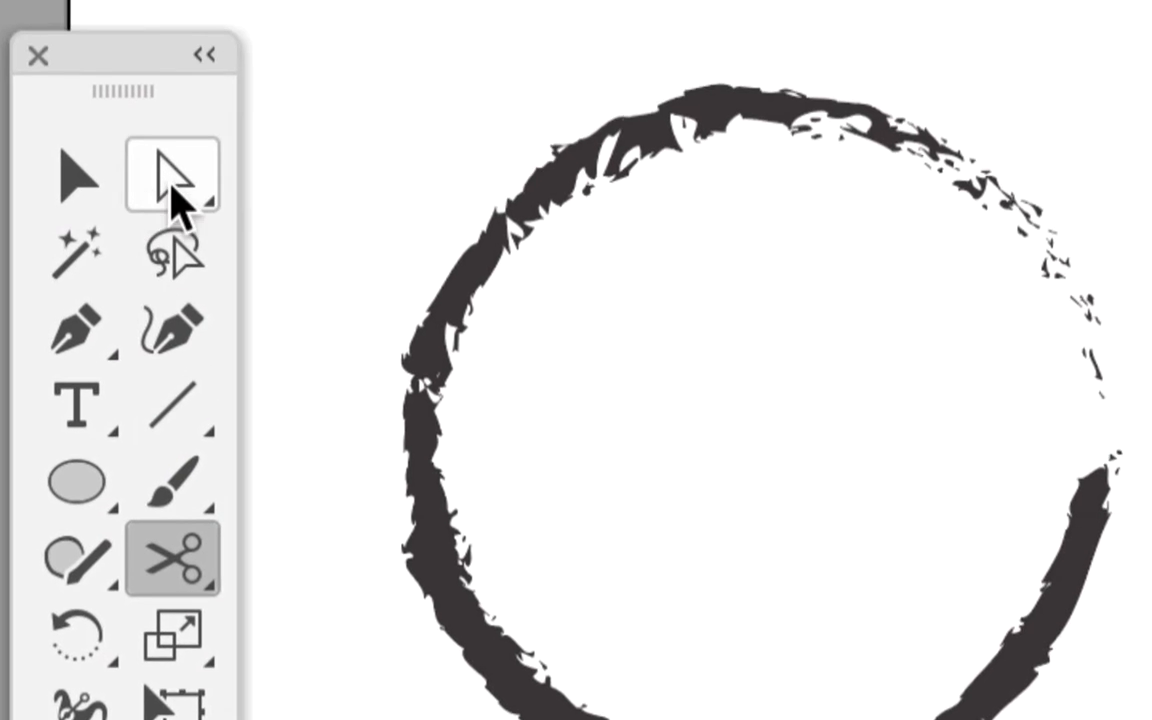
pyautogui.click(117, 110)
pyautogui.click(625, 360)
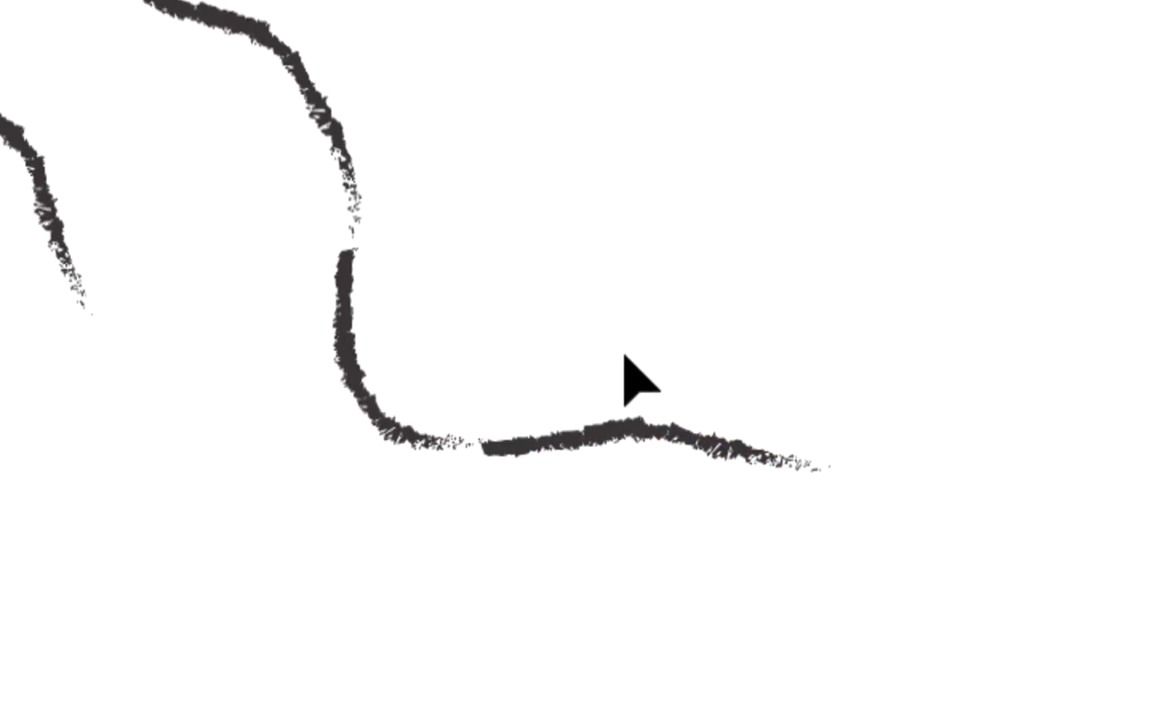
# - Try moving the long stroke's upper piece and its last piece away from the rest, undoing each move
pyautogui.moveTo(300, 490); pyautogui.dragTo(440, 412)
pyautogui.click(600, 345)
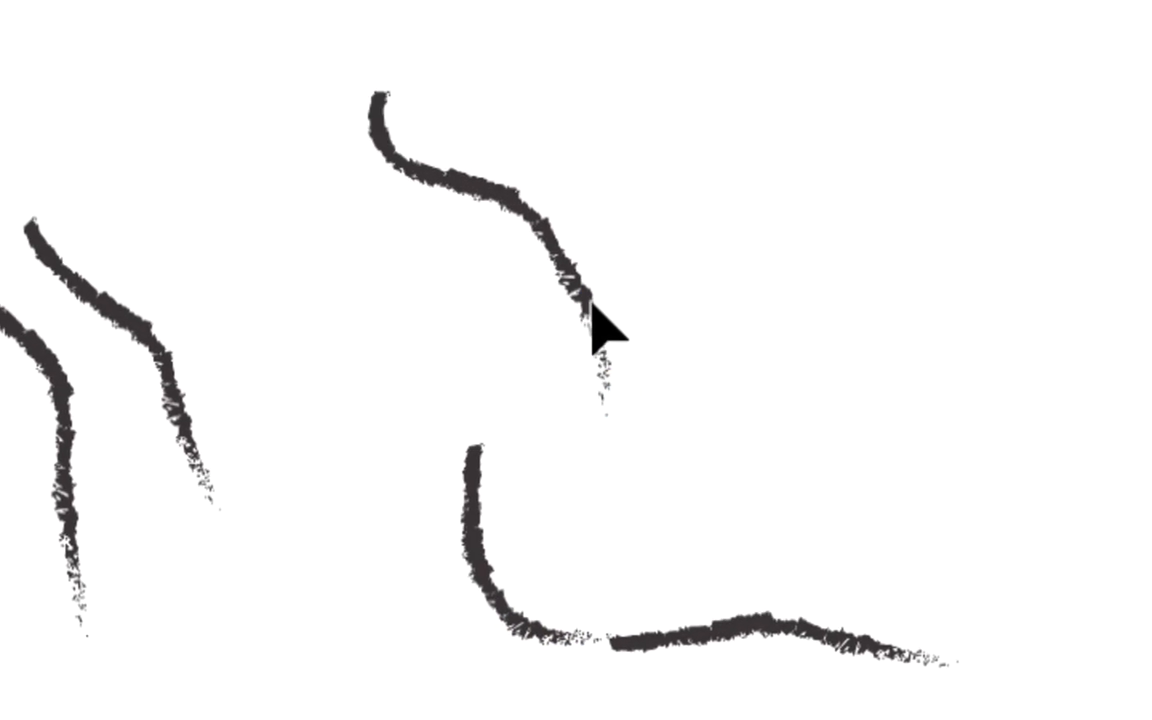
pyautogui.click(593, 312)
pyautogui.hotkey('ctrl', 'z')
pyautogui.moveTo(696, 621); pyautogui.dragTo(701, 492)
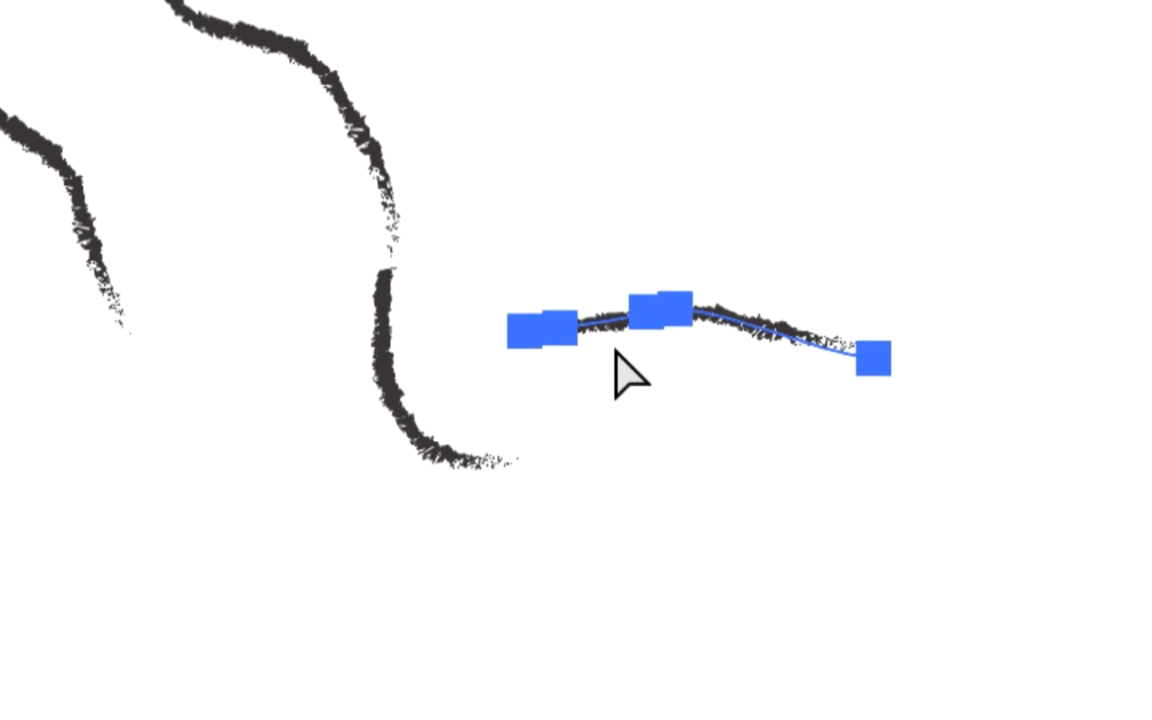
pyautogui.hotkey('ctrl', 'z')
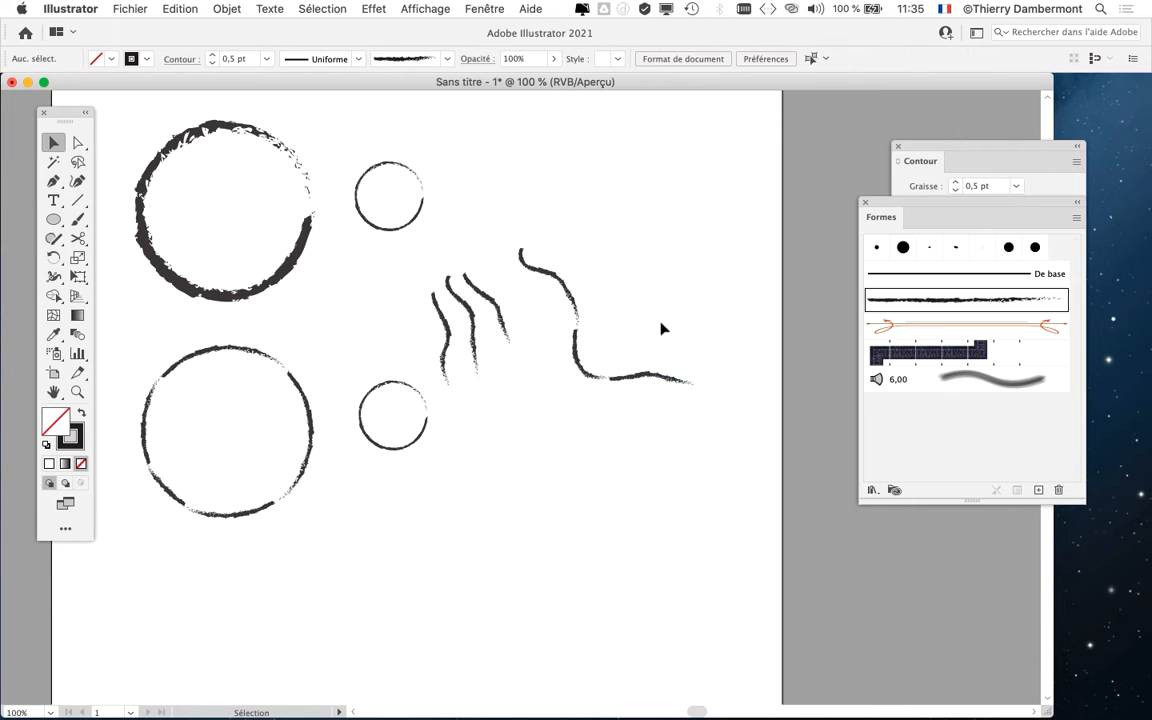
# - Bring the Contour settings forward and paint a jagged descending stroke in the empty area below the lower small circle, then deselect it
pyautogui.scroll(2, 595, 370)
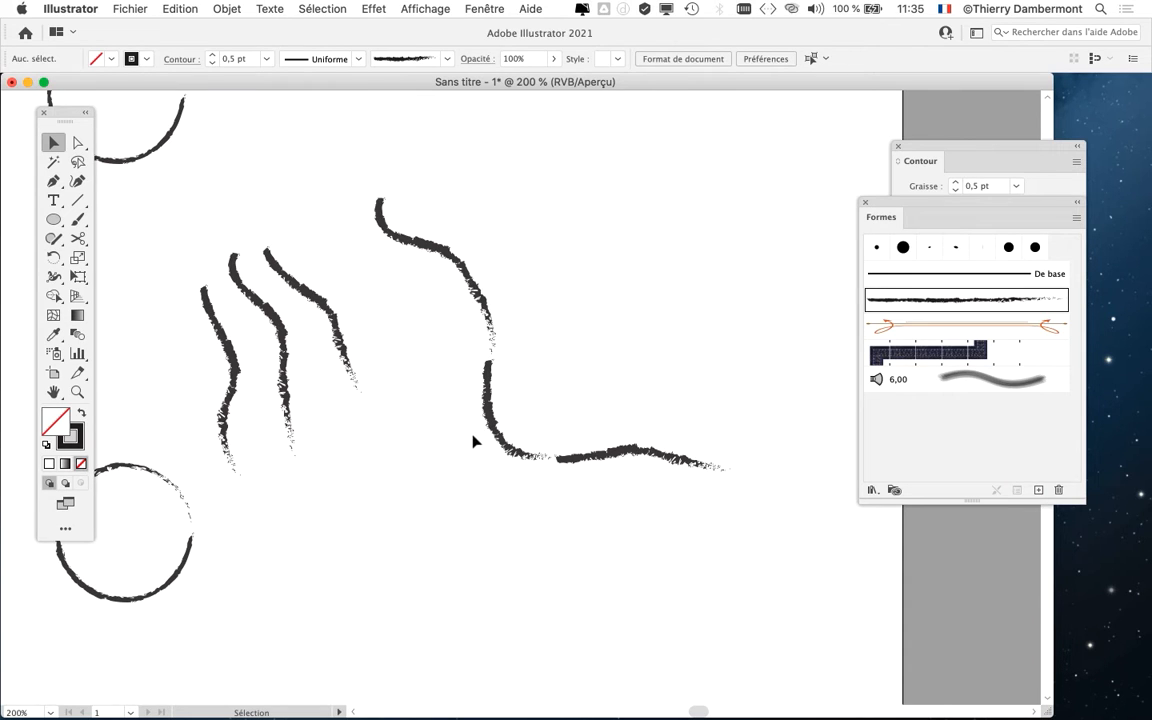
pyautogui.scroll(-1, 476, 440)
pyautogui.scroll(-1, 475, 486)
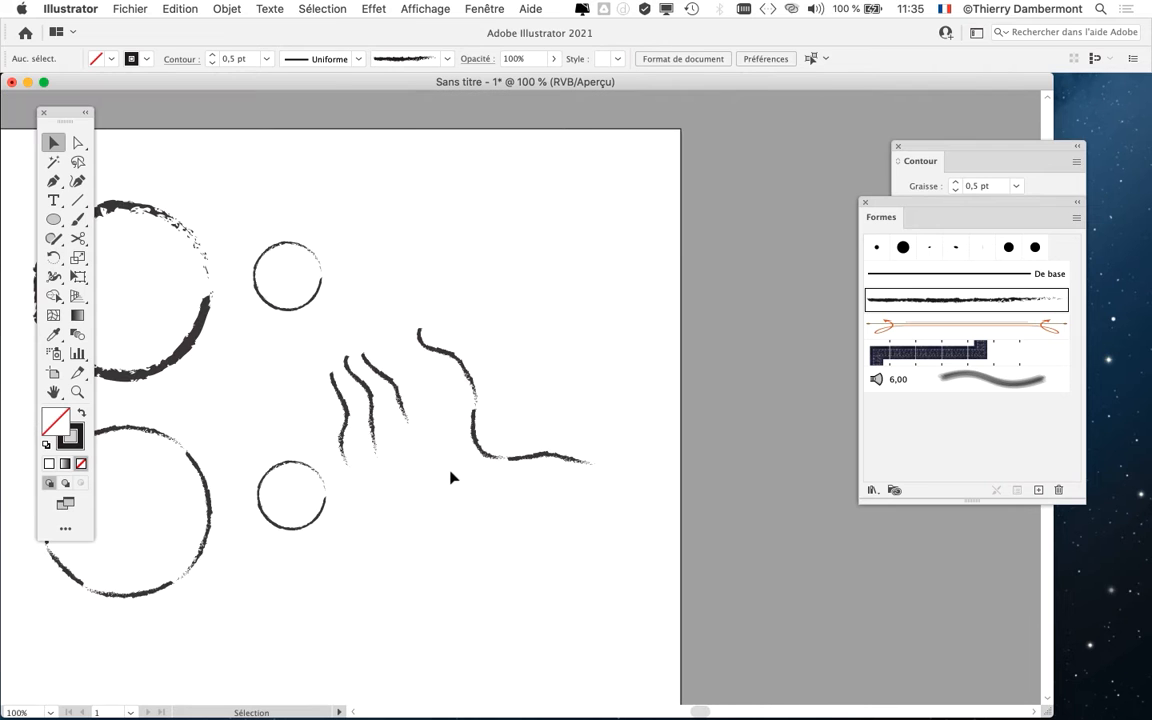
pyautogui.moveTo(403, 522); pyautogui.dragTo(683, 299)
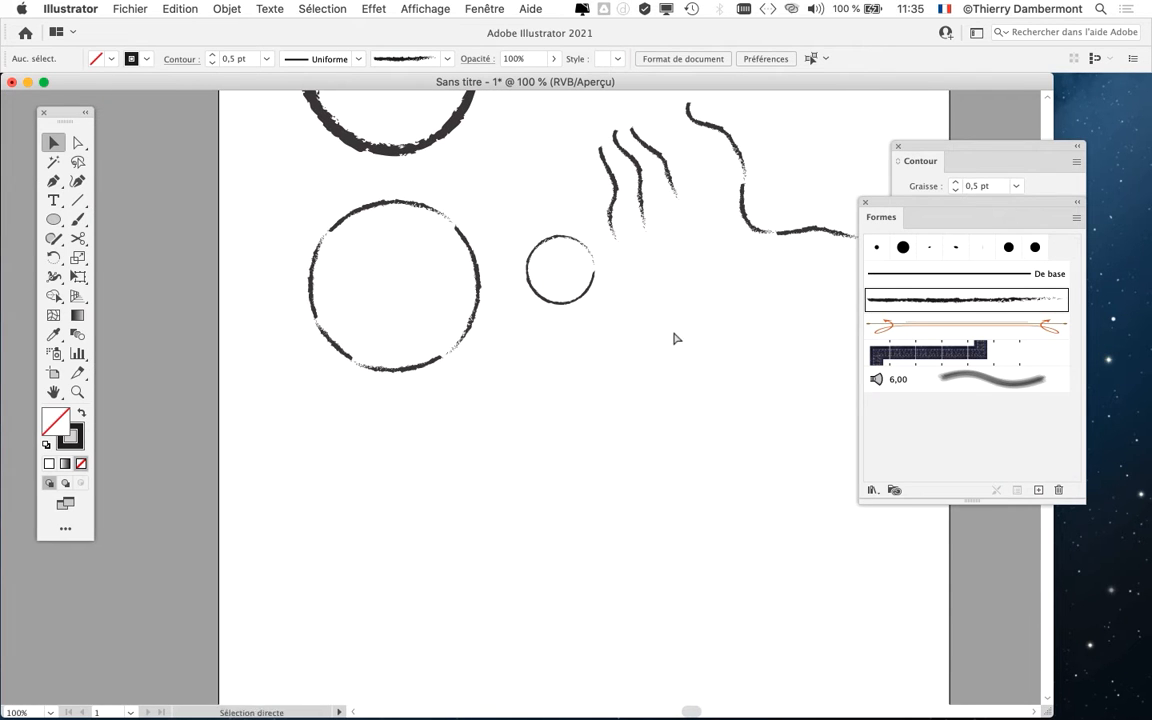
pyautogui.click(915, 161)
pyautogui.click(77, 219)
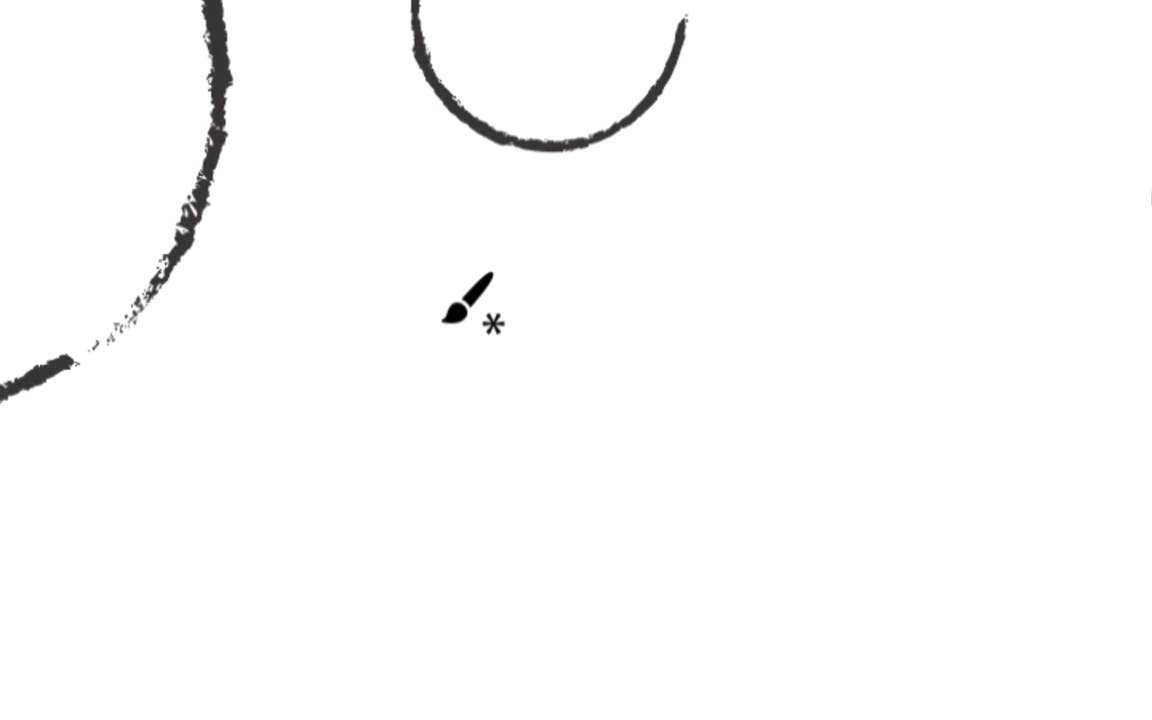
pyautogui.moveTo(444, 320)
pyautogui.mouseDown()
pyautogui.moveTo(501, 324)
pyautogui.moveTo(568, 402)
pyautogui.moveTo(585, 451)
pyautogui.mouseUp()
pyautogui.moveTo(472, 348)
pyautogui.mouseDown()
pyautogui.moveTo(519, 397)
pyautogui.moveTo(735, 464)
pyautogui.mouseUp()
pyautogui.moveTo(524, 372); pyautogui.dragTo(536, 369)
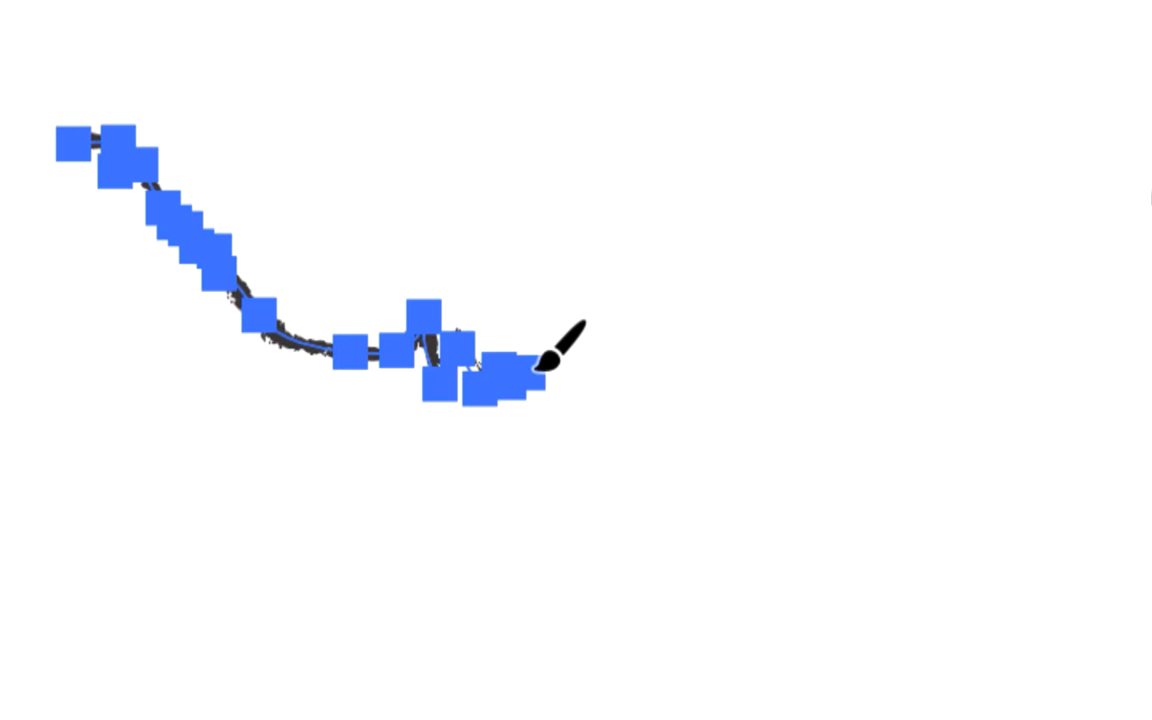
pyautogui.press('v')
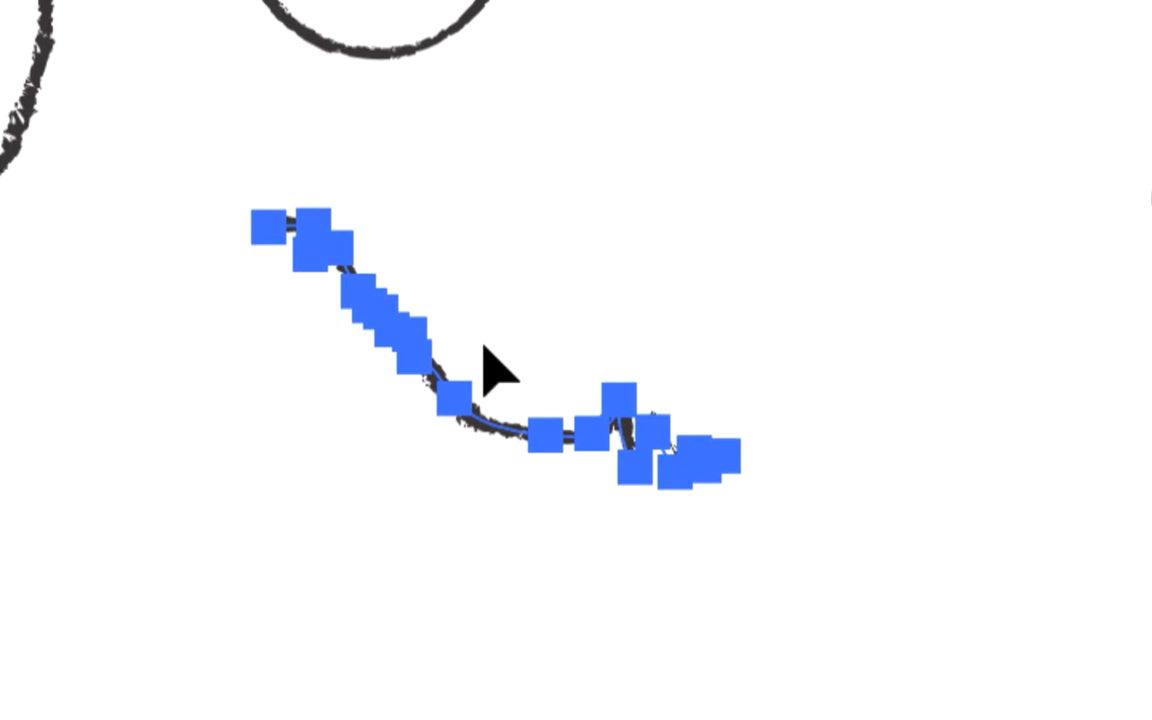
pyautogui.click(280, 261)
# - Paint a second, shorter jagged descending stroke just below and left of the first one, then deselect it
pyautogui.press('b')
pyautogui.scroll(3, 465, 345)
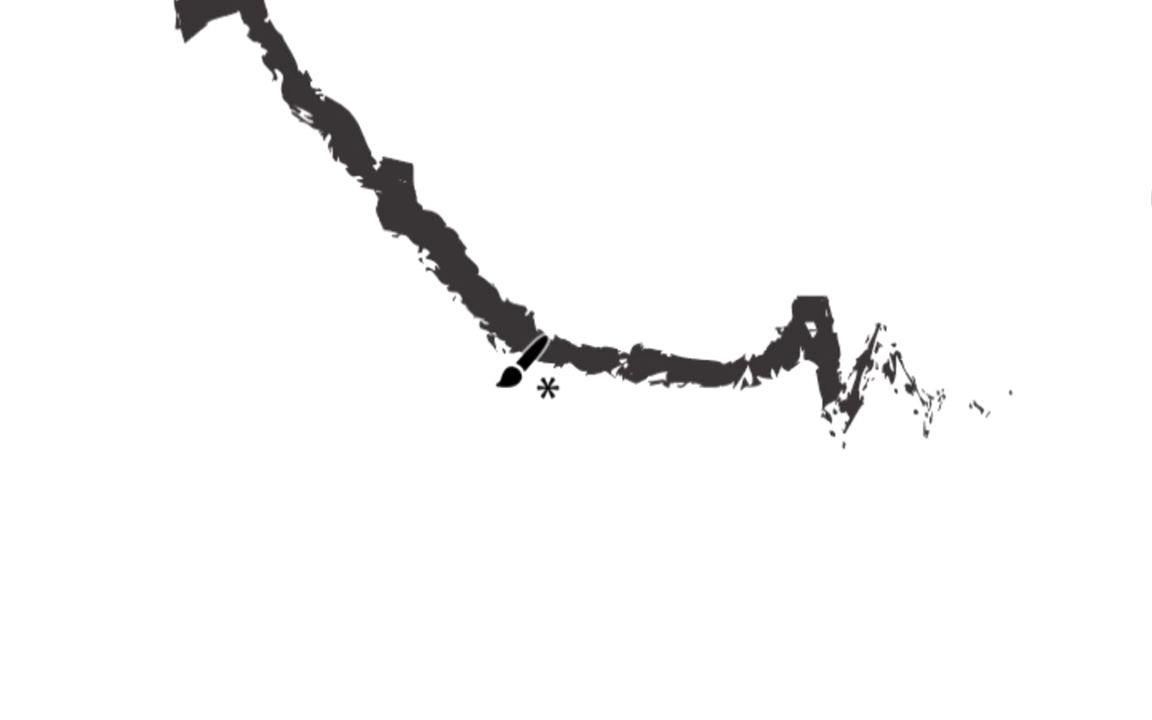
pyautogui.press('v')
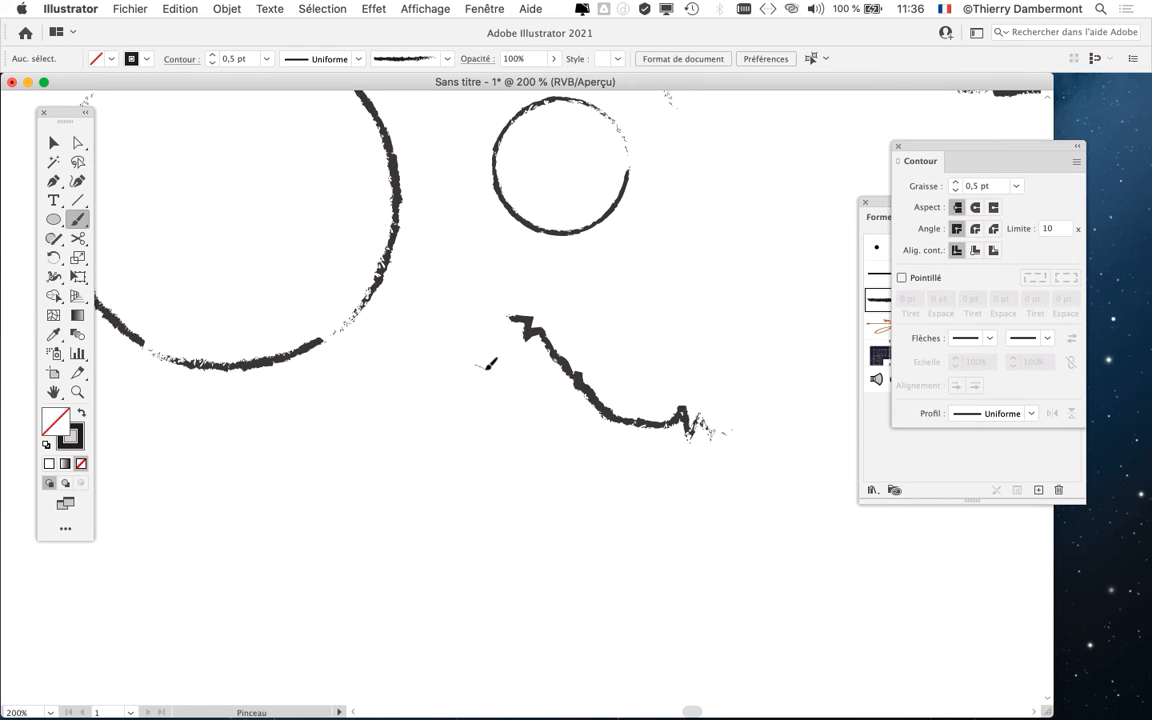
pyautogui.moveTo(568, 463); pyautogui.dragTo(584, 494)
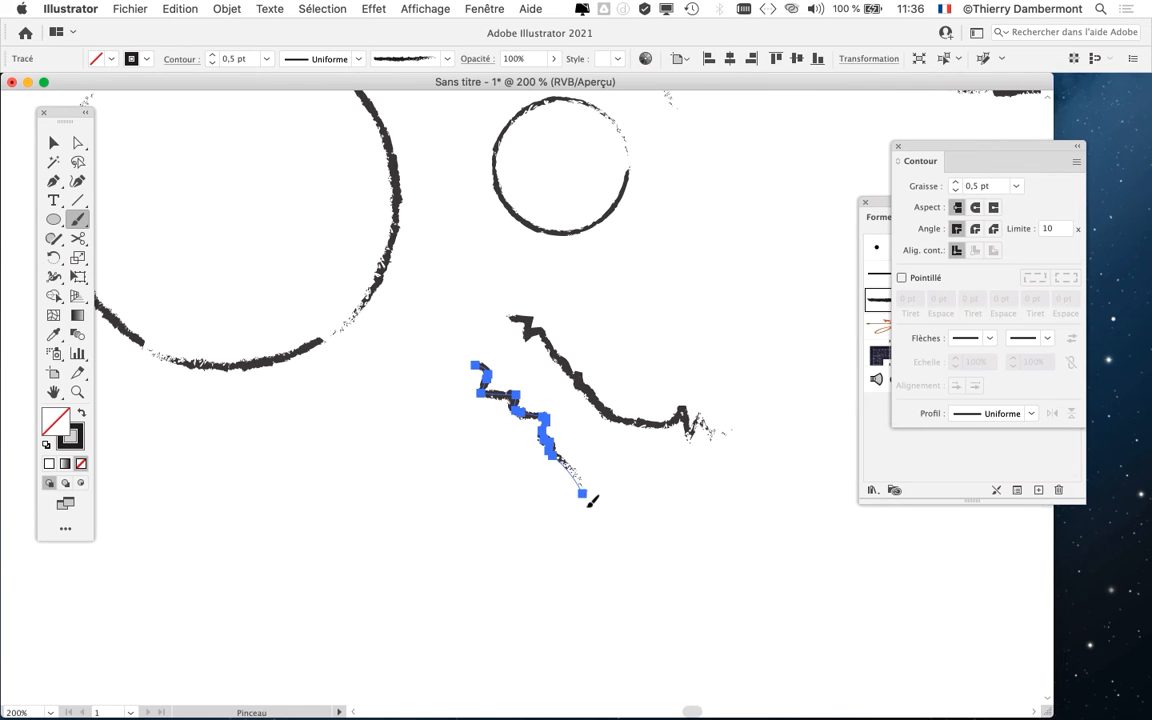
pyautogui.keyDown('super'); pyautogui.click(511, 471); pyautogui.keyUp('super')
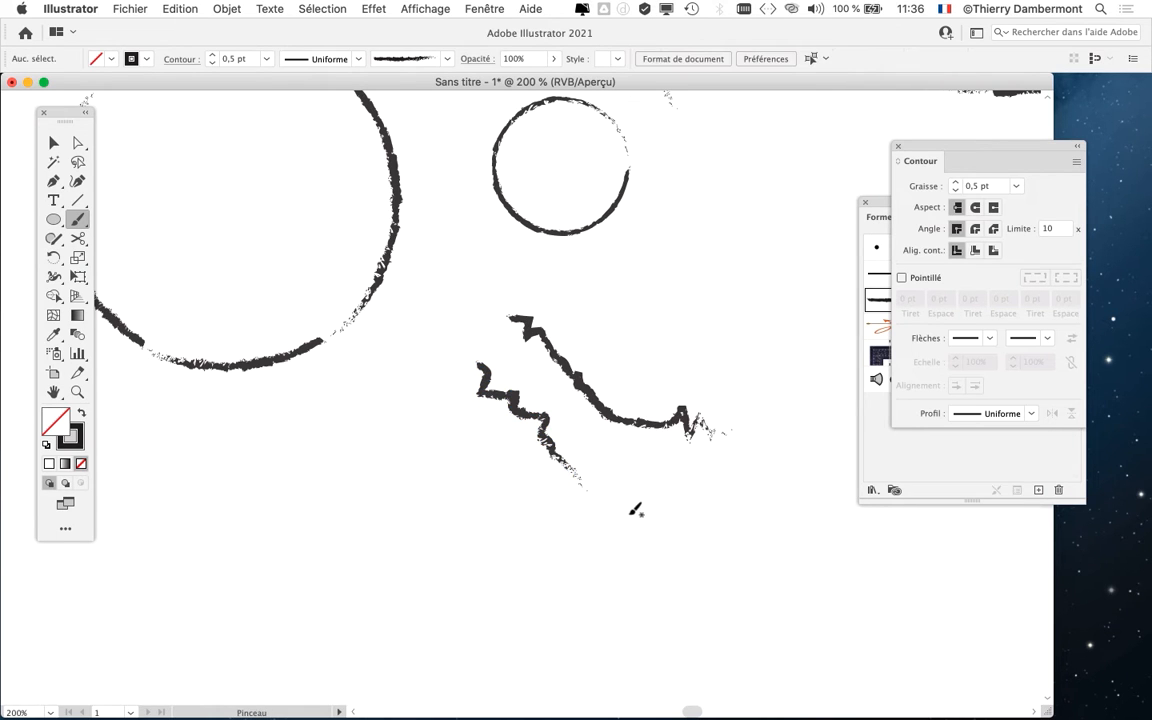
# - Set the Paintbrush fidelity one notch closer to Précis and paint a third jagged stroke left of the other two
pyautogui.scroll(2, 497, 441)
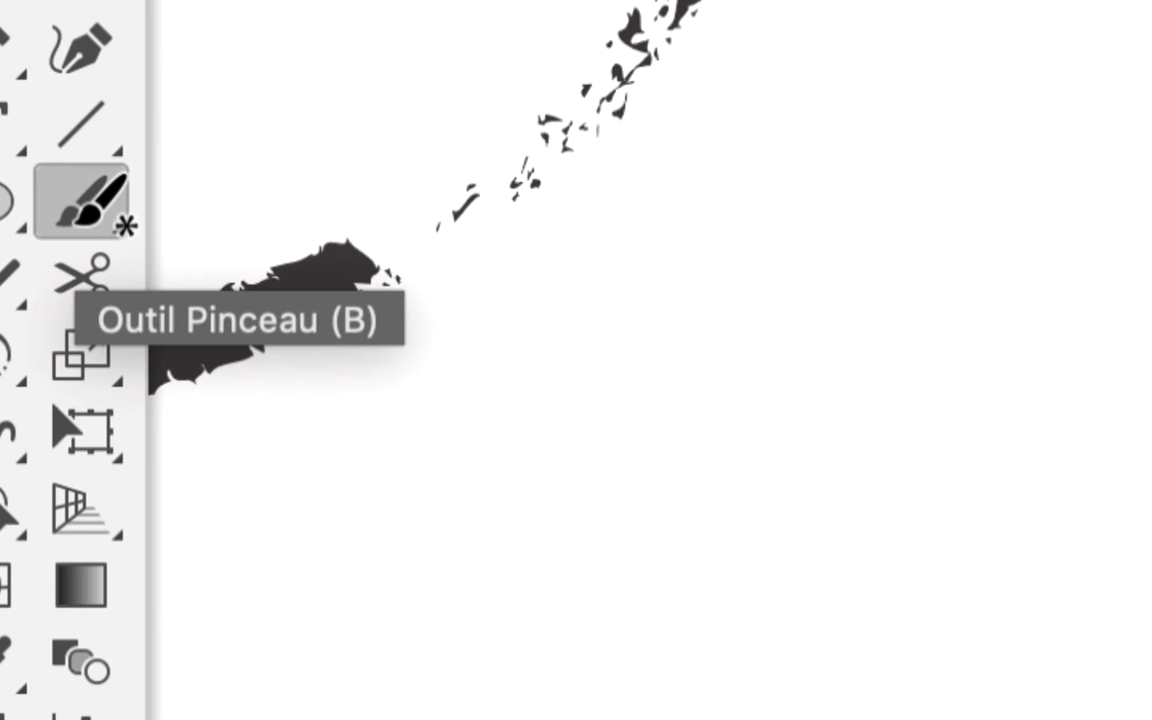
pyautogui.doubleClick(92, 204)
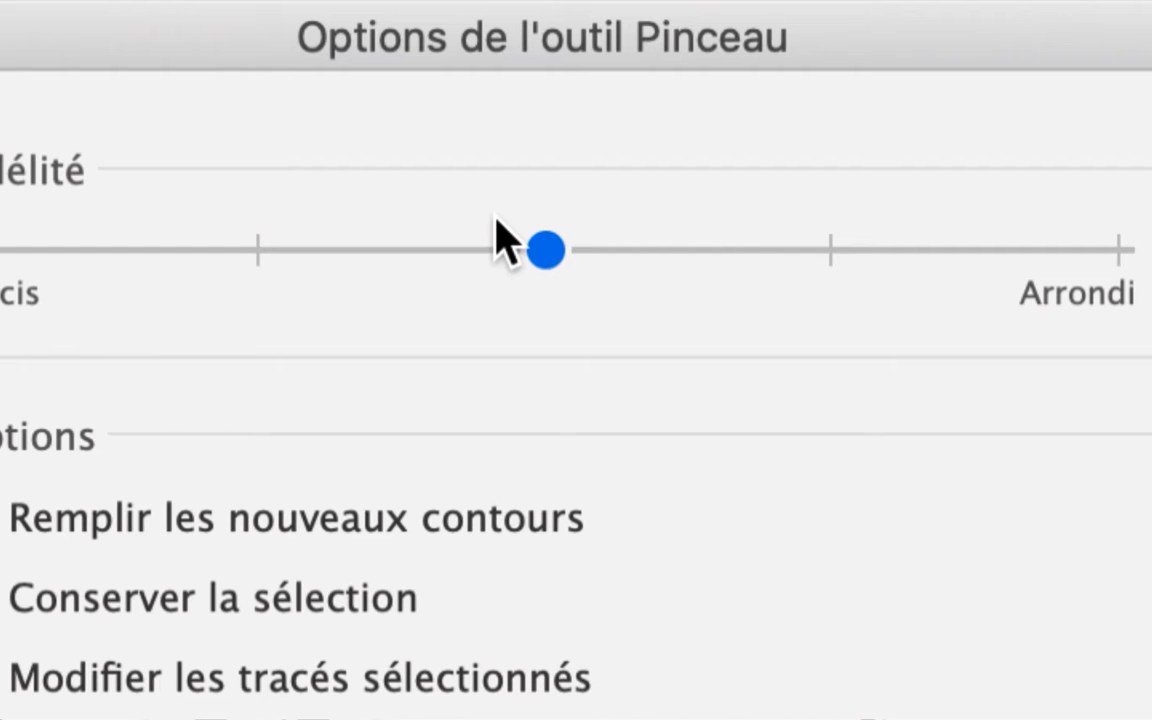
pyautogui.moveTo(532, 250); pyautogui.dragTo(275, 267)
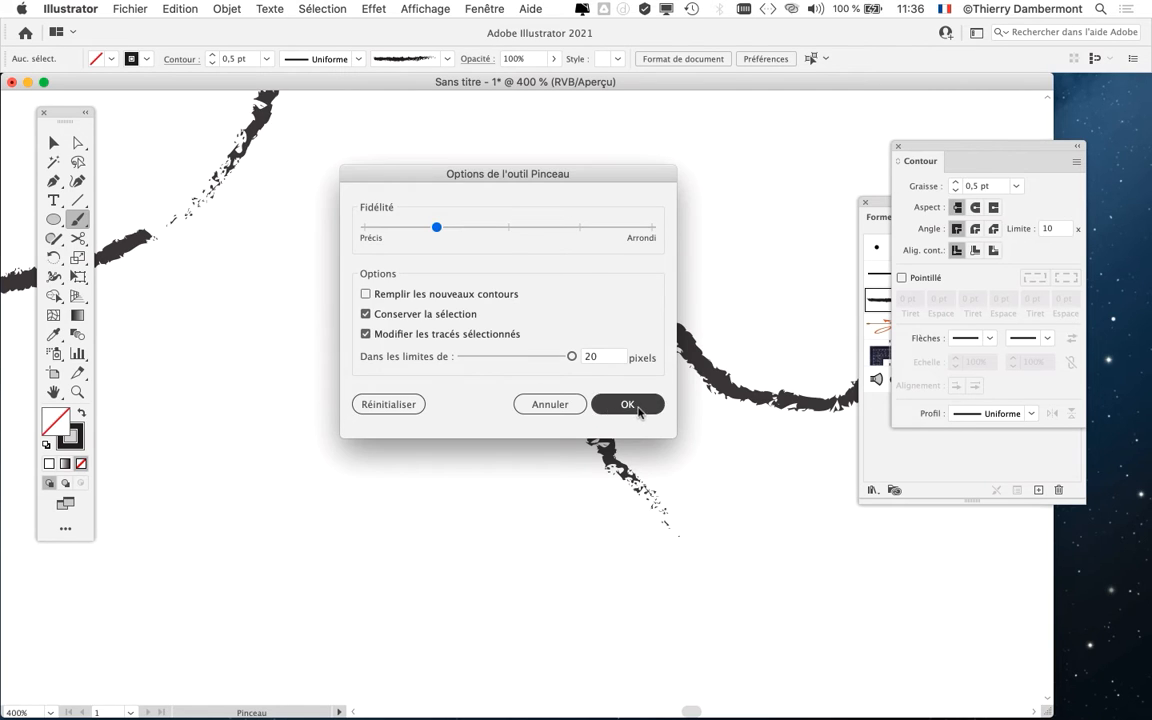
pyautogui.click(625, 404)
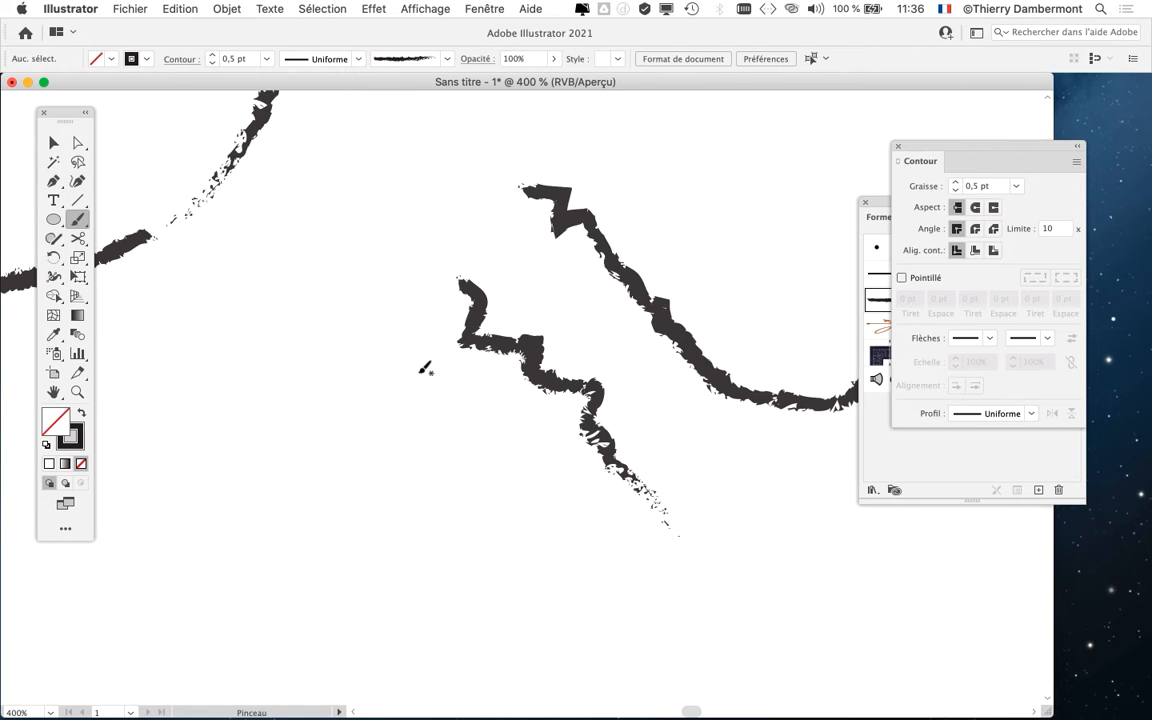
pyautogui.moveTo(403, 384); pyautogui.dragTo(478, 470)
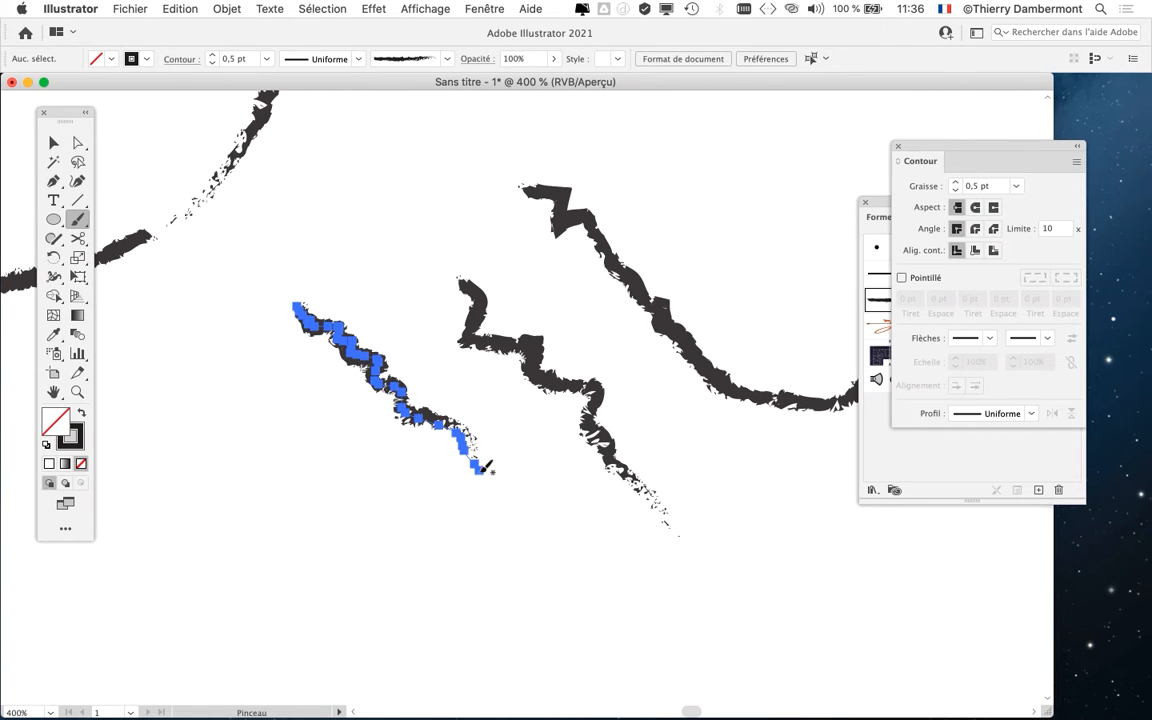
# - Set the Paintbrush fidelity fully to Arrondi and accept the tool options
pyautogui.doubleClick(80, 224)
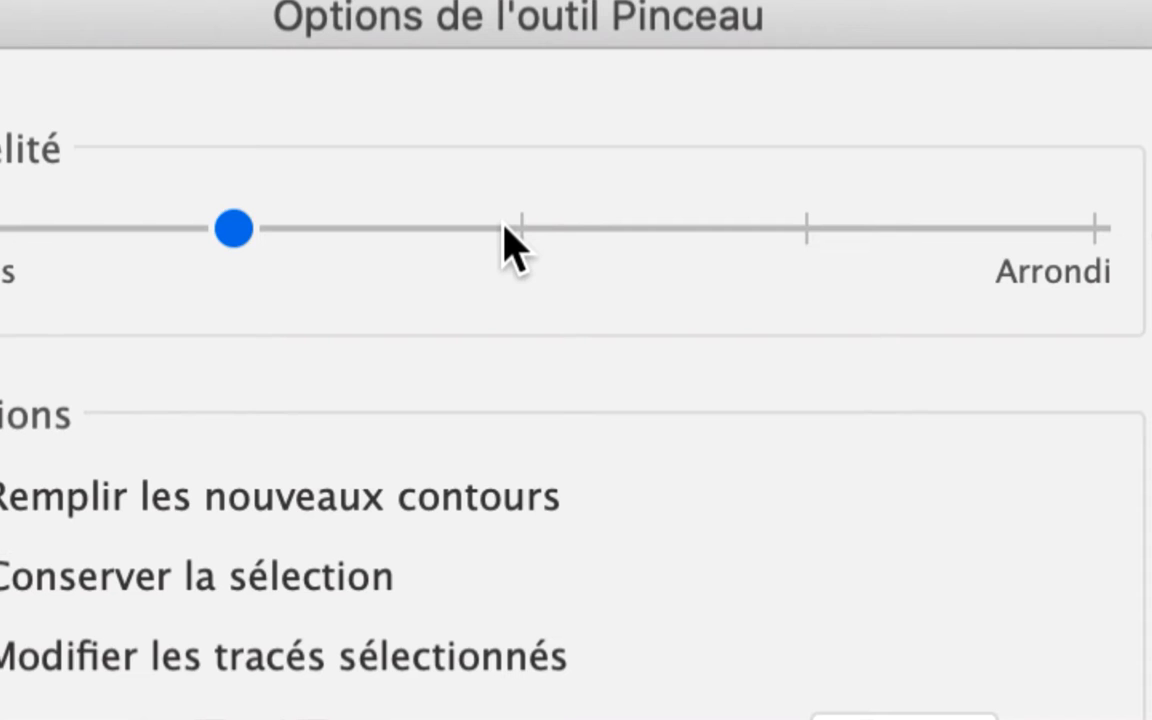
pyautogui.moveTo(504, 230); pyautogui.dragTo(650, 240)
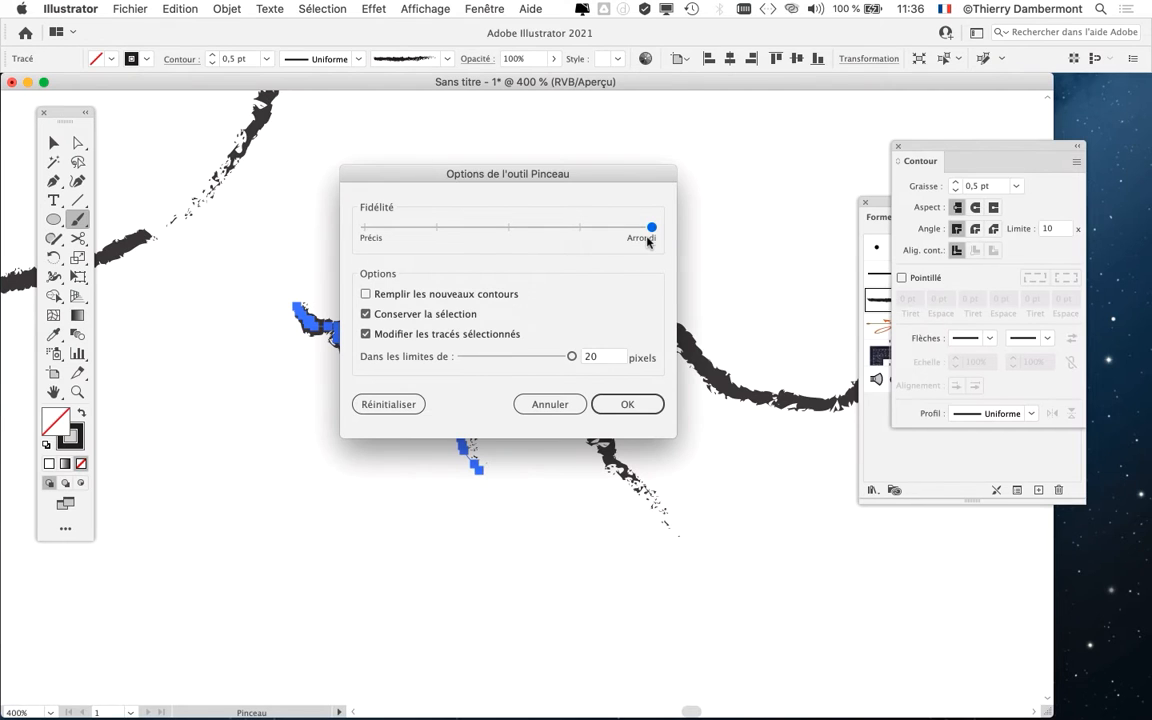
pyautogui.click(612, 404)
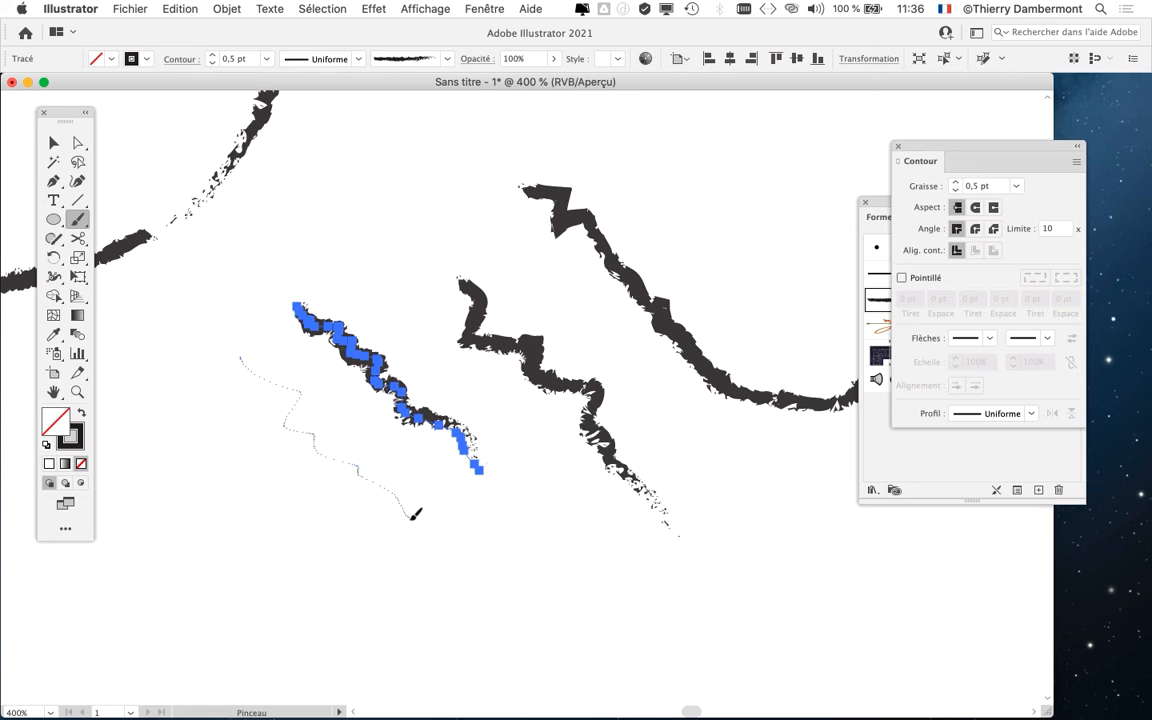
# - Paint three more freehand strokes left of and below the previous ones: a jagged descending one, a tight zigzag, and an angled descending one
pyautogui.moveTo(411, 516); pyautogui.dragTo(409, 520)
pyautogui.scroll(1, 254, 456)
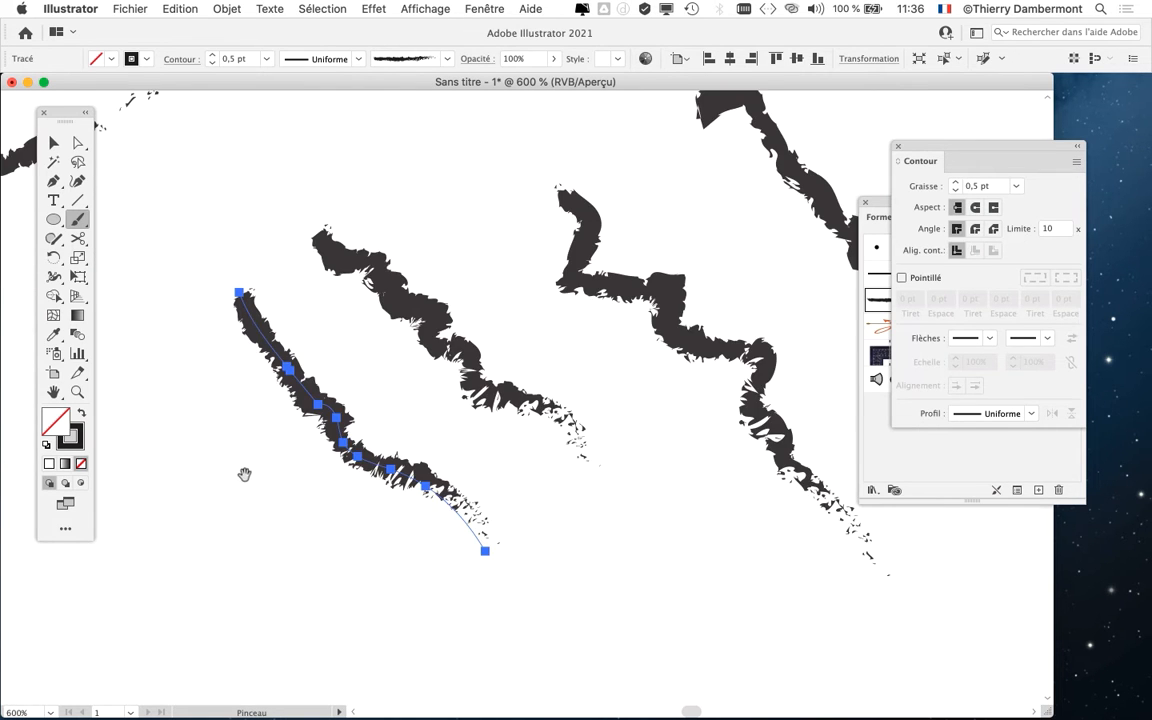
pyautogui.moveTo(244, 470); pyautogui.dragTo(442, 316)
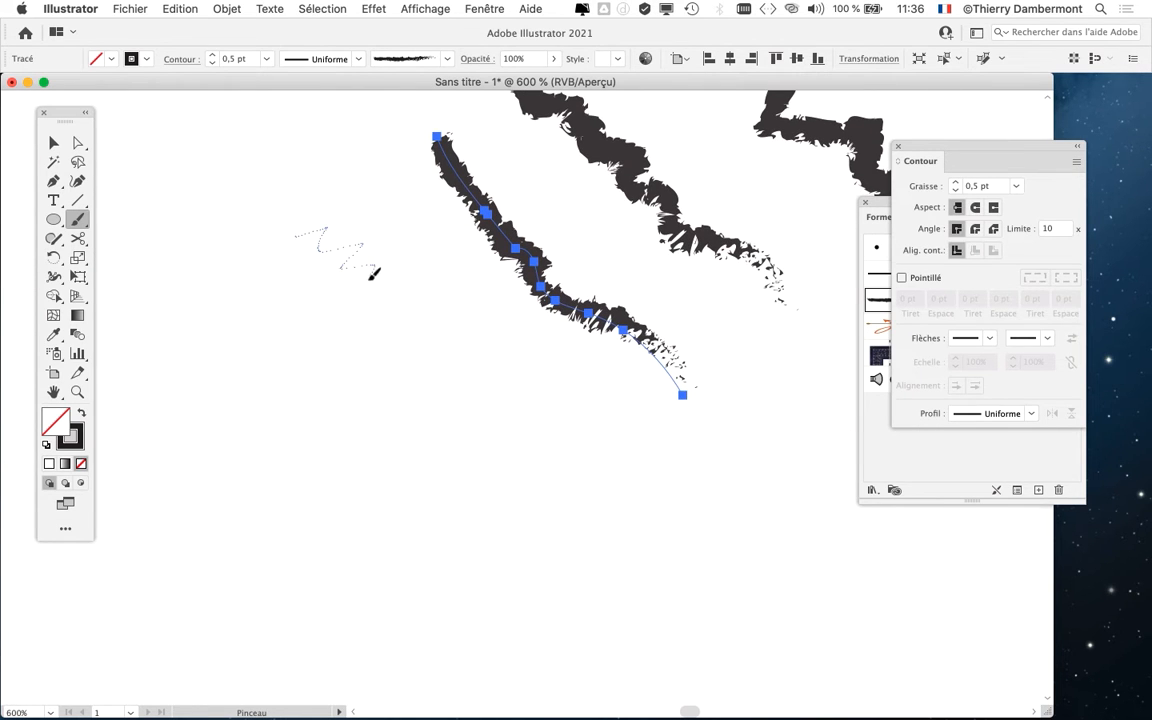
pyautogui.moveTo(475, 398); pyautogui.dragTo(476, 400)
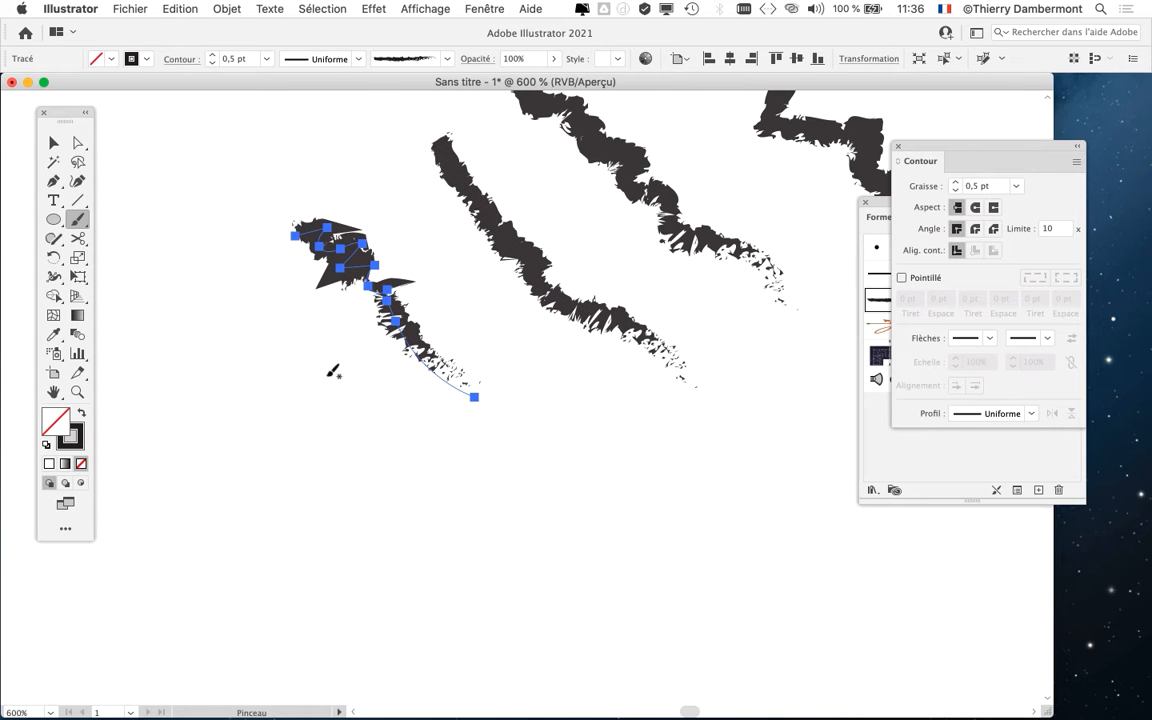
pyautogui.moveTo(601, 551); pyautogui.dragTo(598, 556)
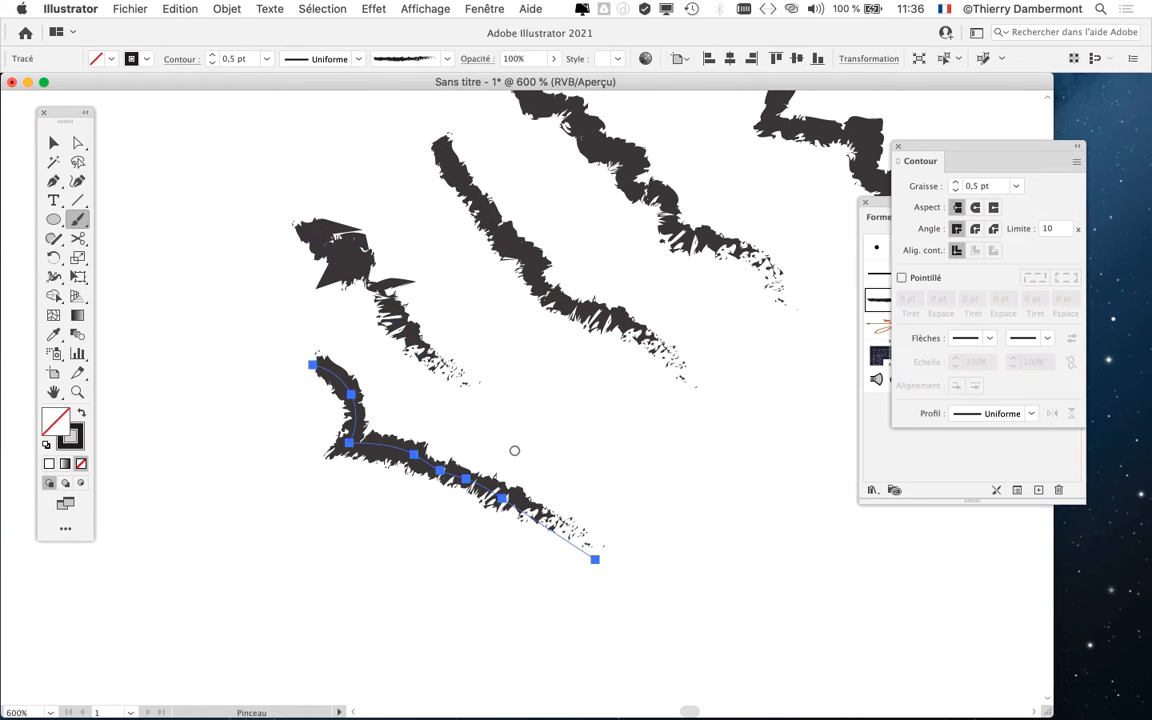
pyautogui.scroll(-2, 514, 450)
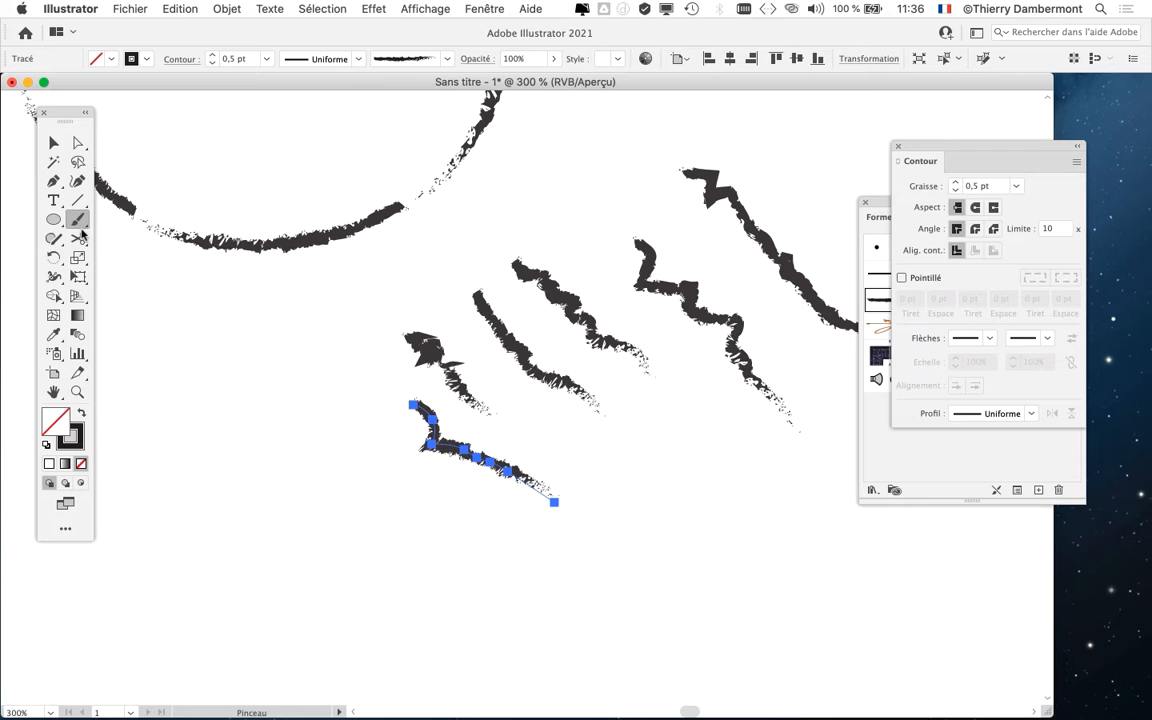
# - Set the Paintbrush fidelity to the middle notch between Précis and Arrondi and accept the tool options
pyautogui.doubleClick(79, 221)
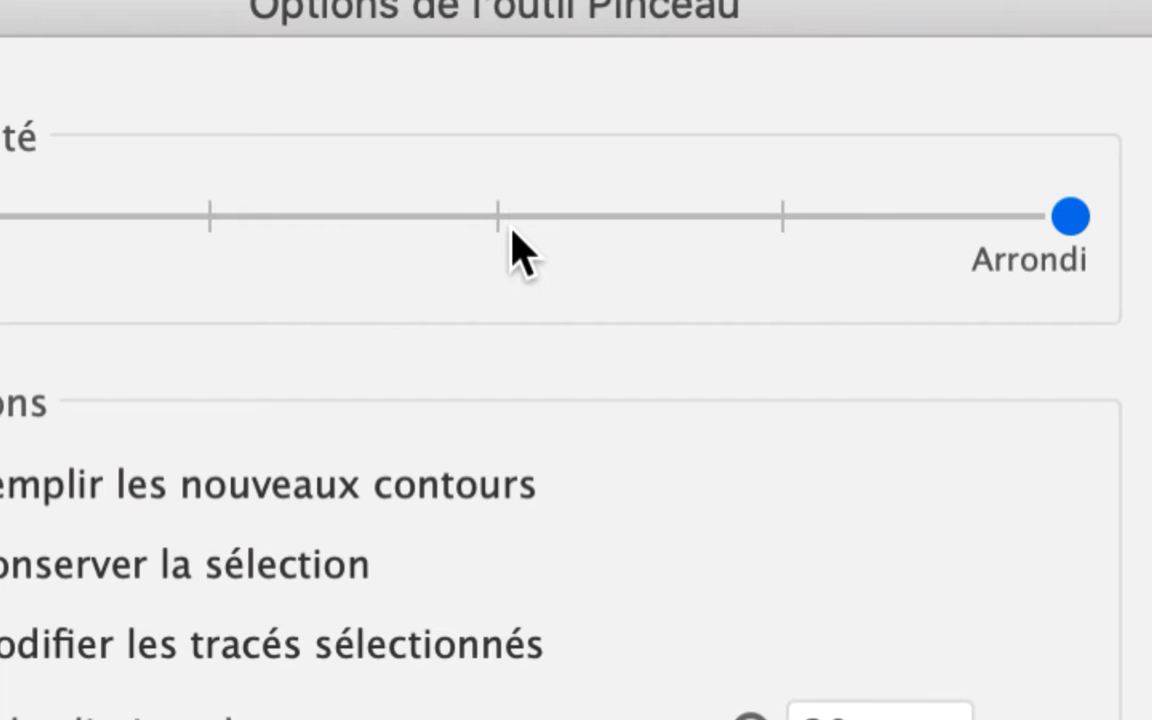
pyautogui.click(511, 229)
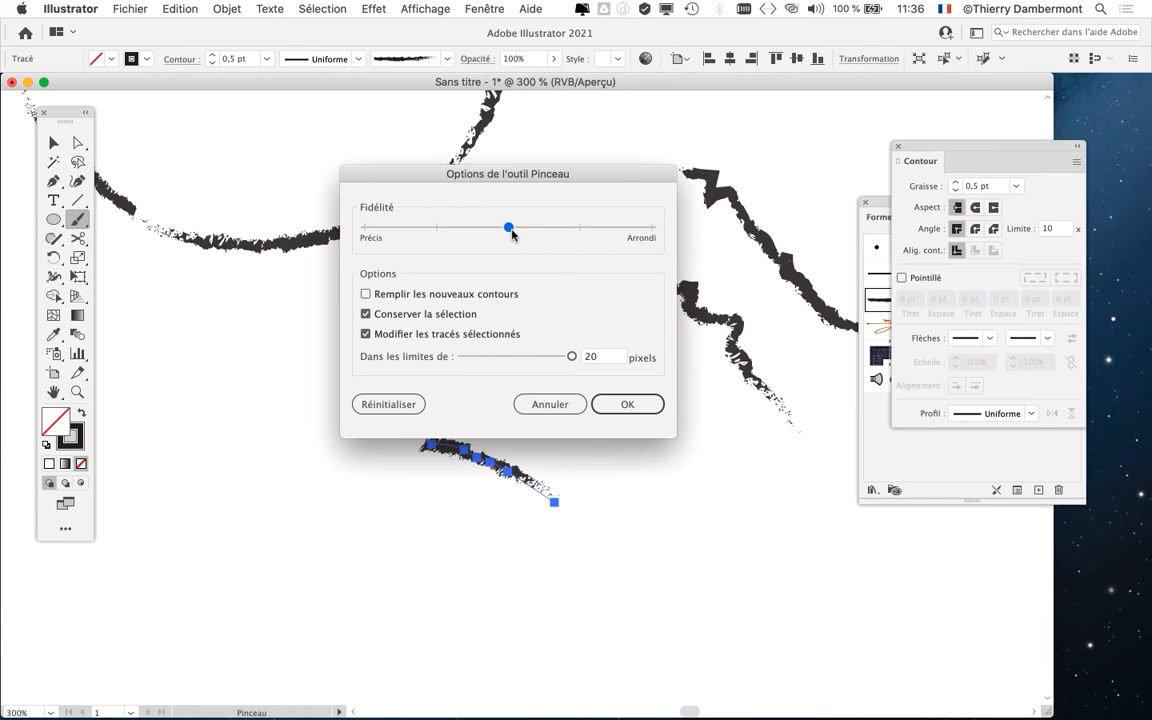
pyautogui.click(628, 405)
# - Activate the Selection tool, move the Contour settings aside, and reposition and shorten the Formes brush list beside the artwork
pyautogui.scroll(-2, 453, 447)
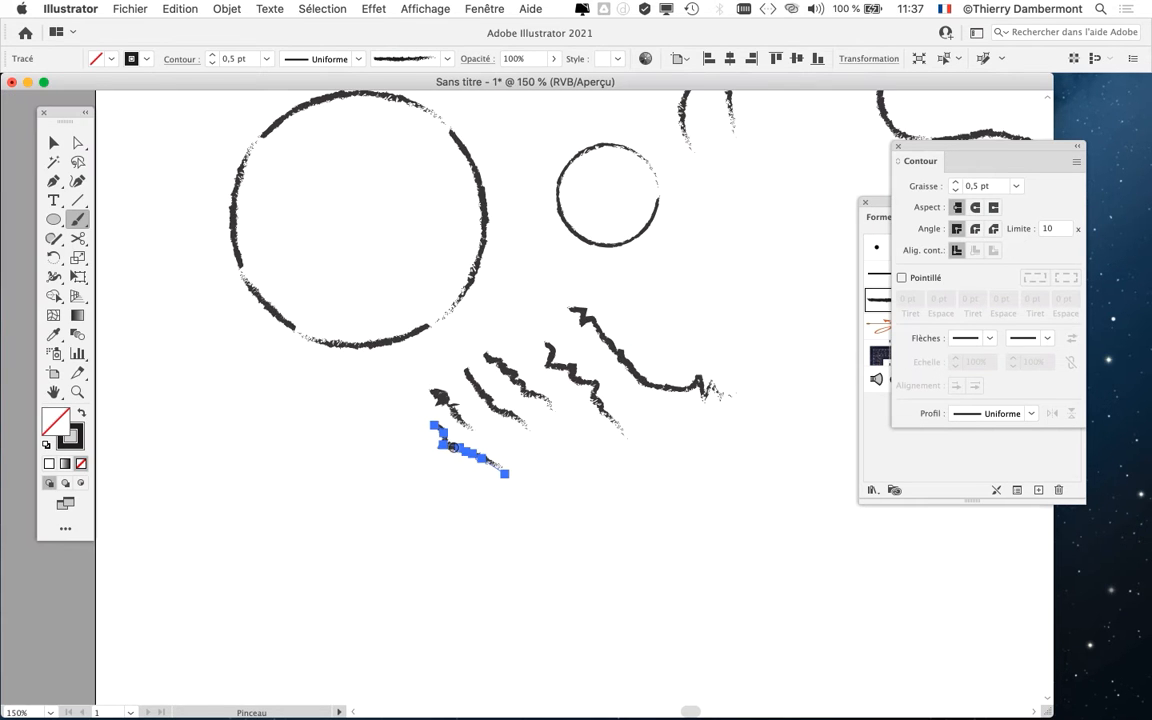
pyautogui.scroll(5, 560, 501)
pyautogui.hscroll(5, 560, 501)
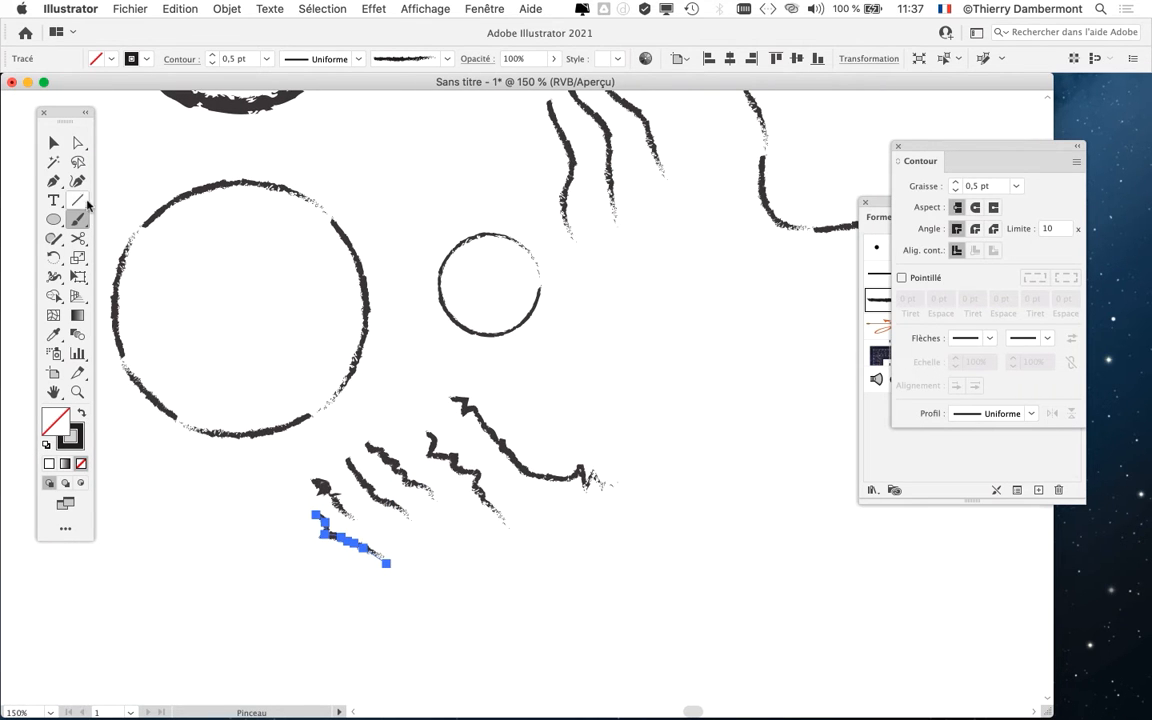
pyautogui.click(53, 143)
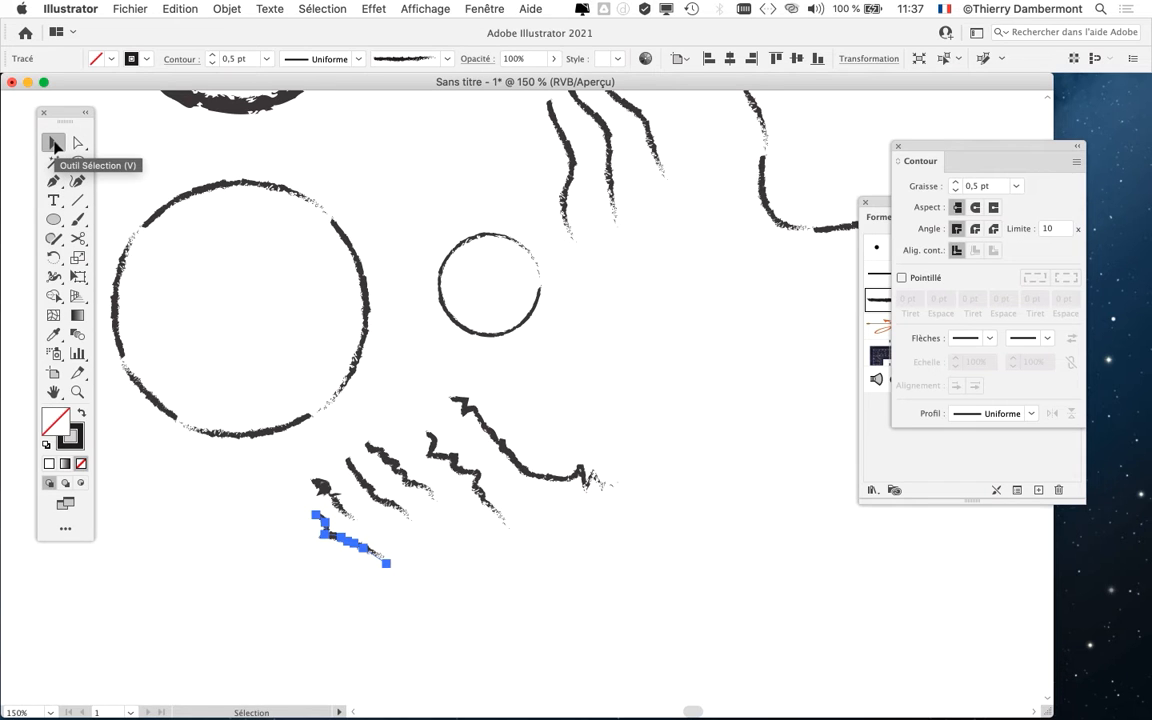
pyautogui.scroll(-1, 465, 360)
pyautogui.scroll(-1, 476, 372)
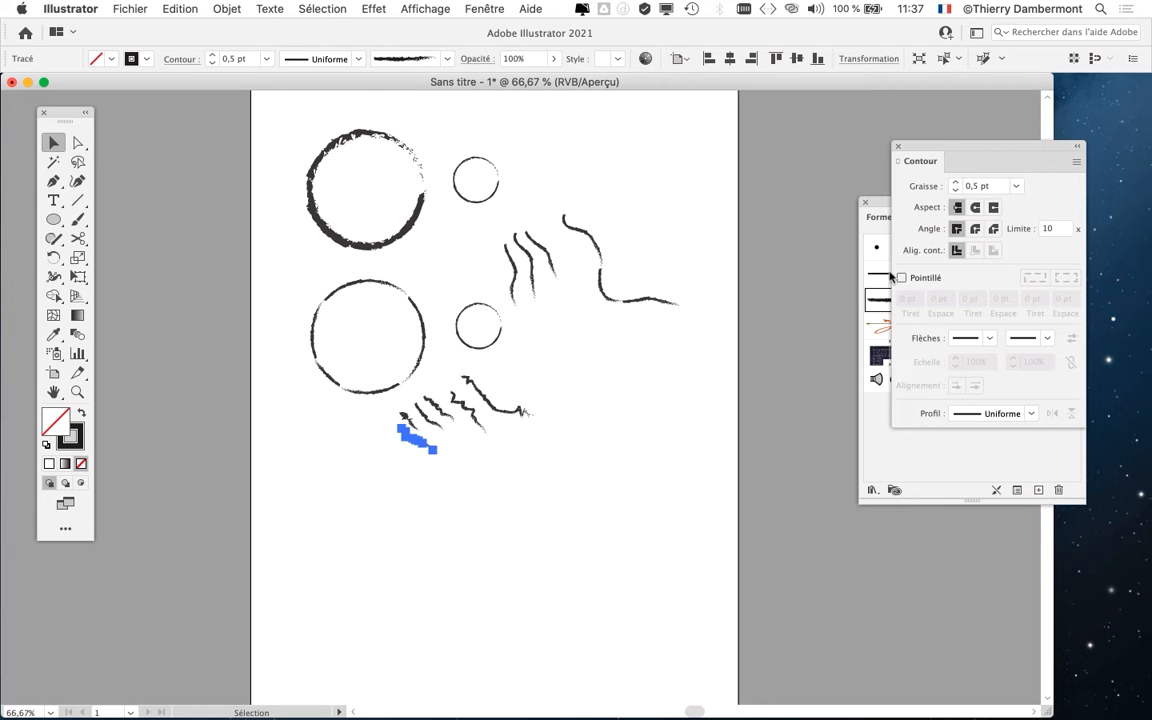
pyautogui.moveTo(924, 150); pyautogui.dragTo(1011, 155)
pyautogui.moveTo(887, 201); pyautogui.dragTo(714, 123)
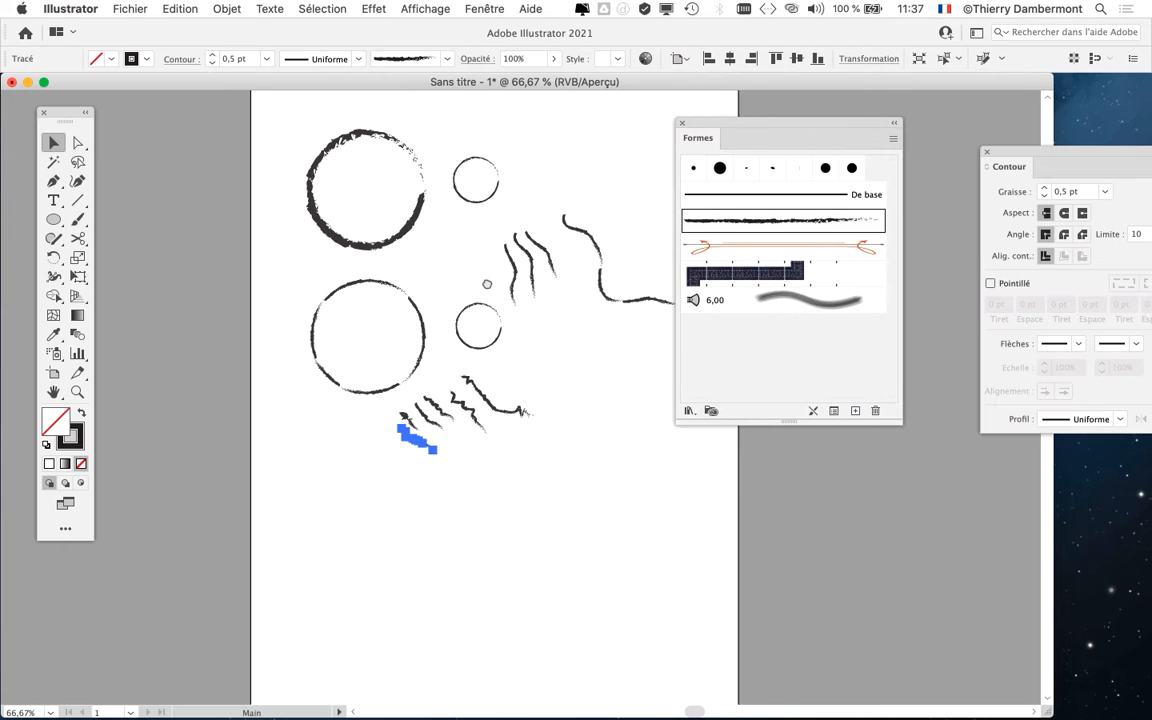
pyautogui.moveTo(440, 256); pyautogui.dragTo(363, 256)
pyautogui.moveTo(735, 130); pyautogui.dragTo(745, 108)
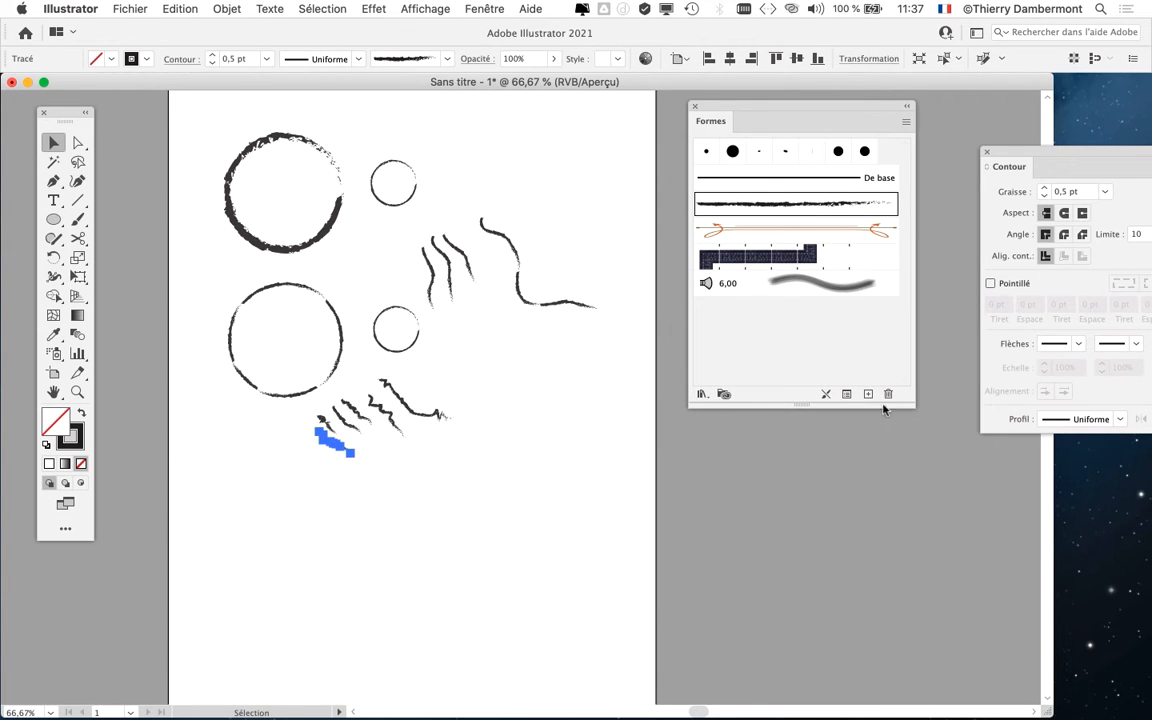
pyautogui.moveTo(910, 406); pyautogui.dragTo(916, 373)
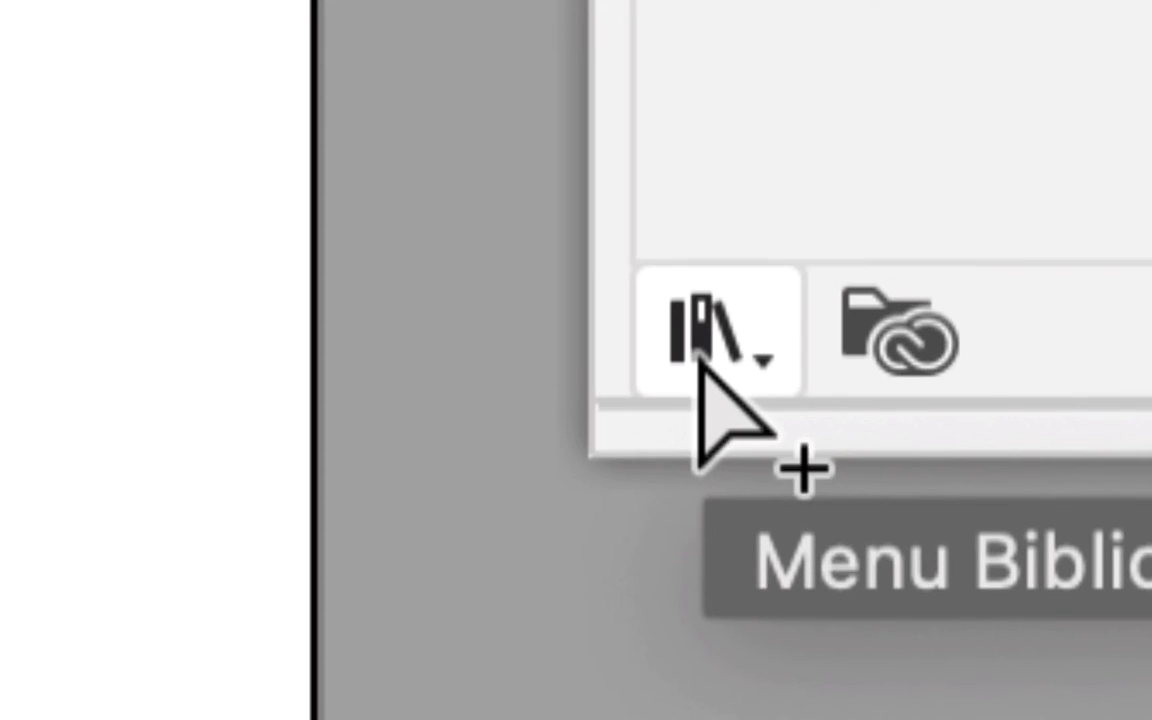
# - Load the Artistiques_CraieFusainCrayon brush library, enlarge it to show all its brushes, and arrange it next to the Formes list
pyautogui.click(699, 356)
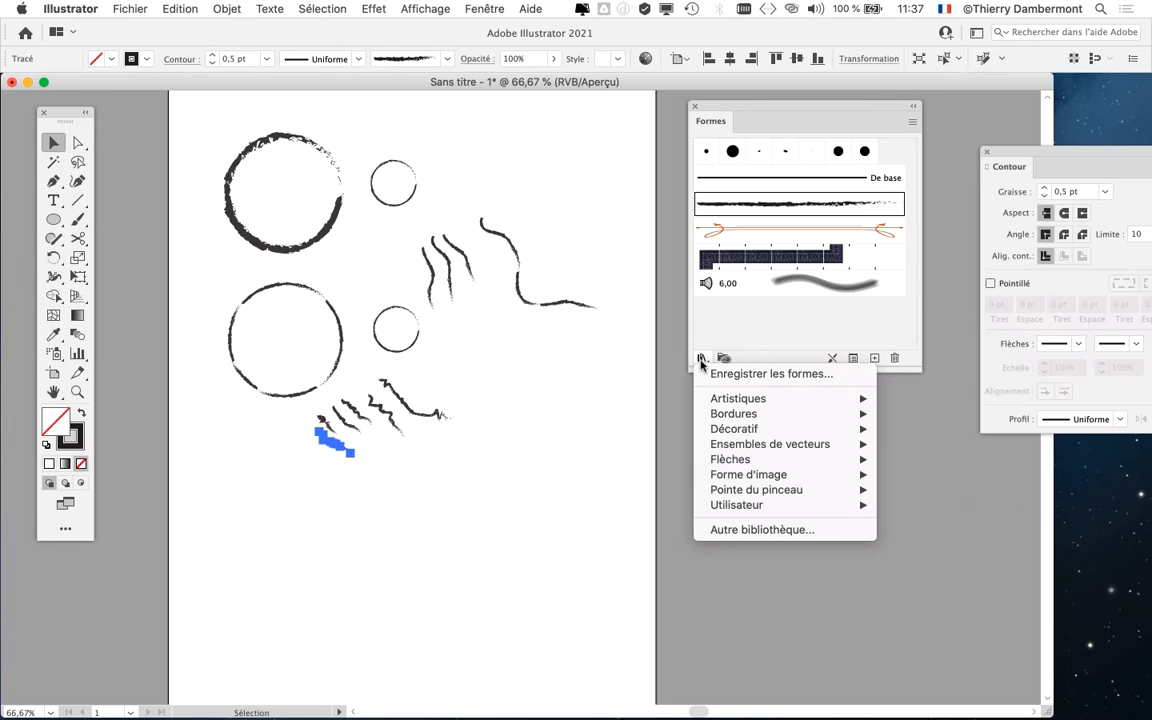
pyautogui.moveTo(727, 399)
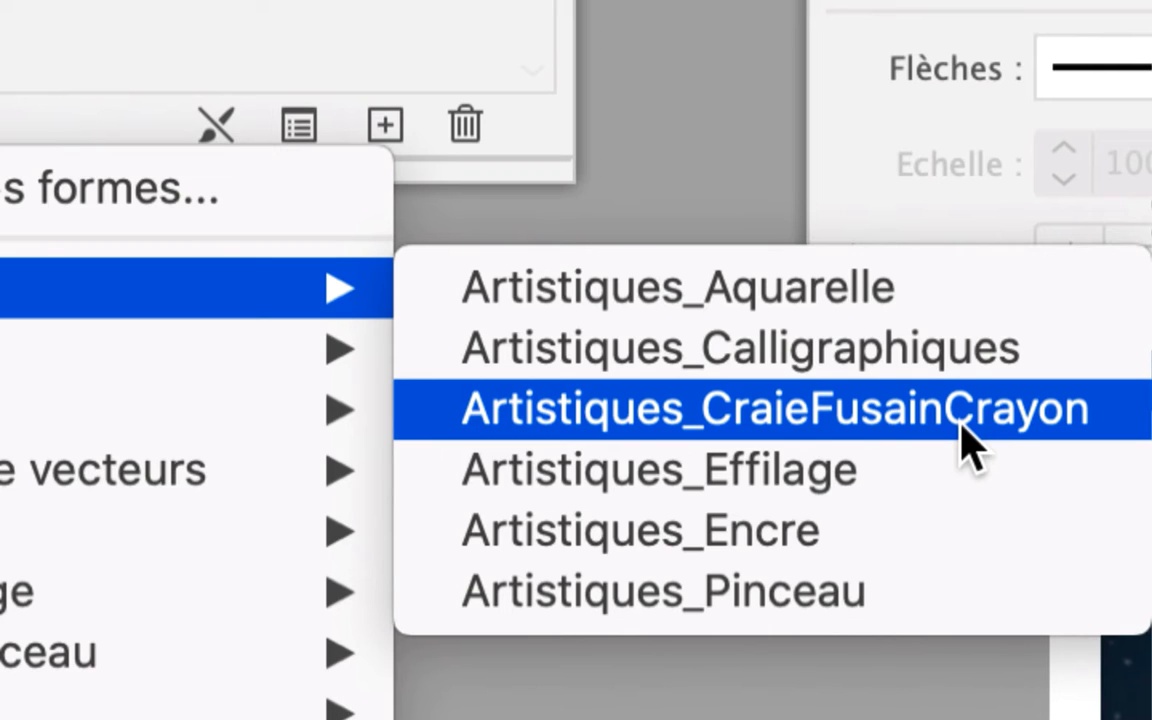
pyautogui.click(968, 440)
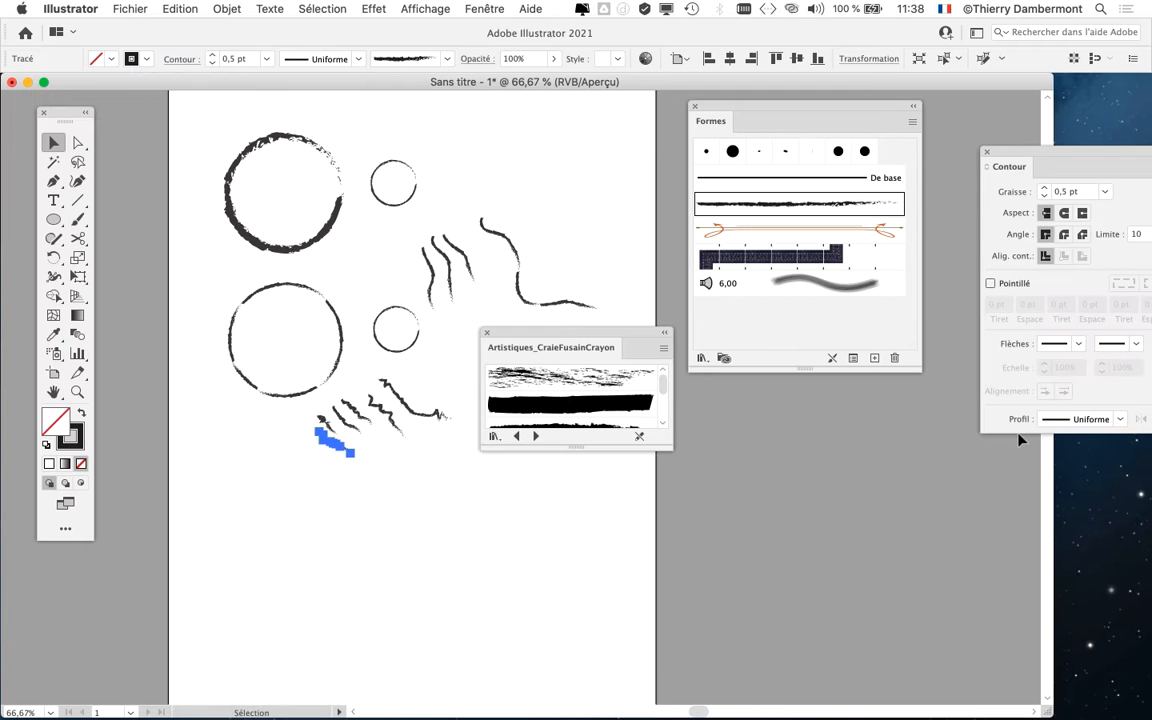
pyautogui.moveTo(582, 333)
pyautogui.mouseDown()
pyautogui.moveTo(606, 147)
pyautogui.moveTo(567, 116)
pyautogui.mouseUp()
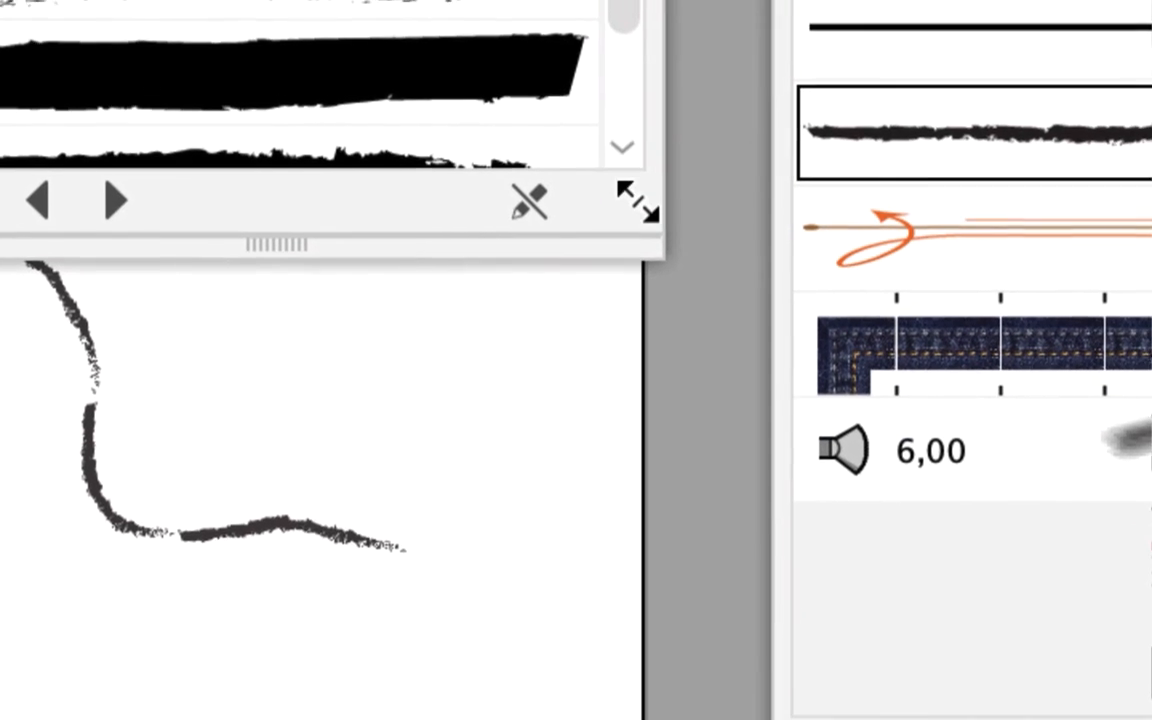
pyautogui.moveTo(918, 583)
pyautogui.mouseDown()
pyautogui.moveTo(641, 365)
pyautogui.moveTo(668, 571)
pyautogui.mouseUp()
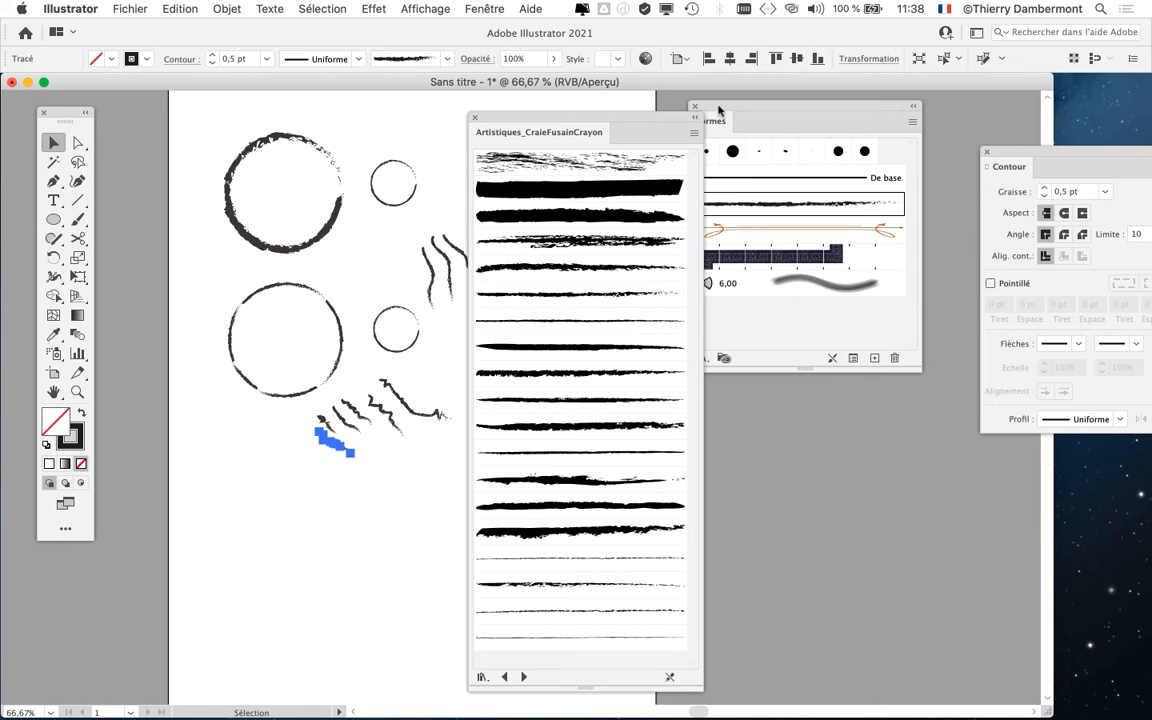
pyautogui.moveTo(718, 110); pyautogui.dragTo(905, 116)
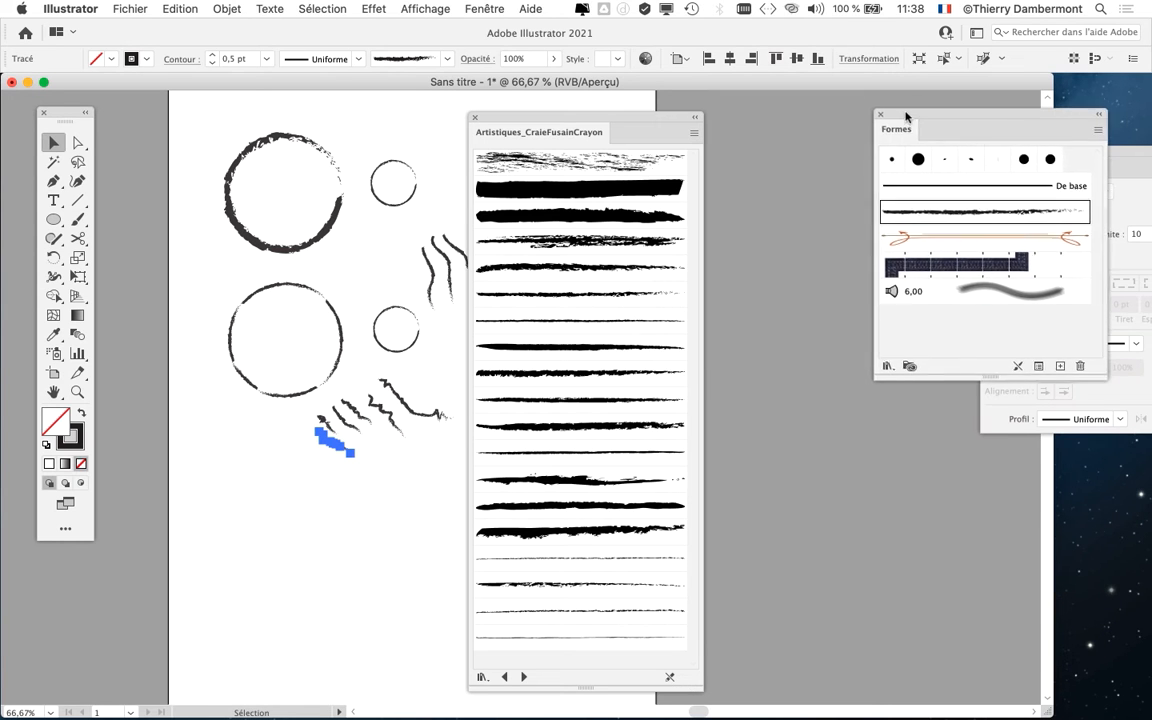
pyautogui.moveTo(578, 121); pyautogui.dragTo(717, 111)
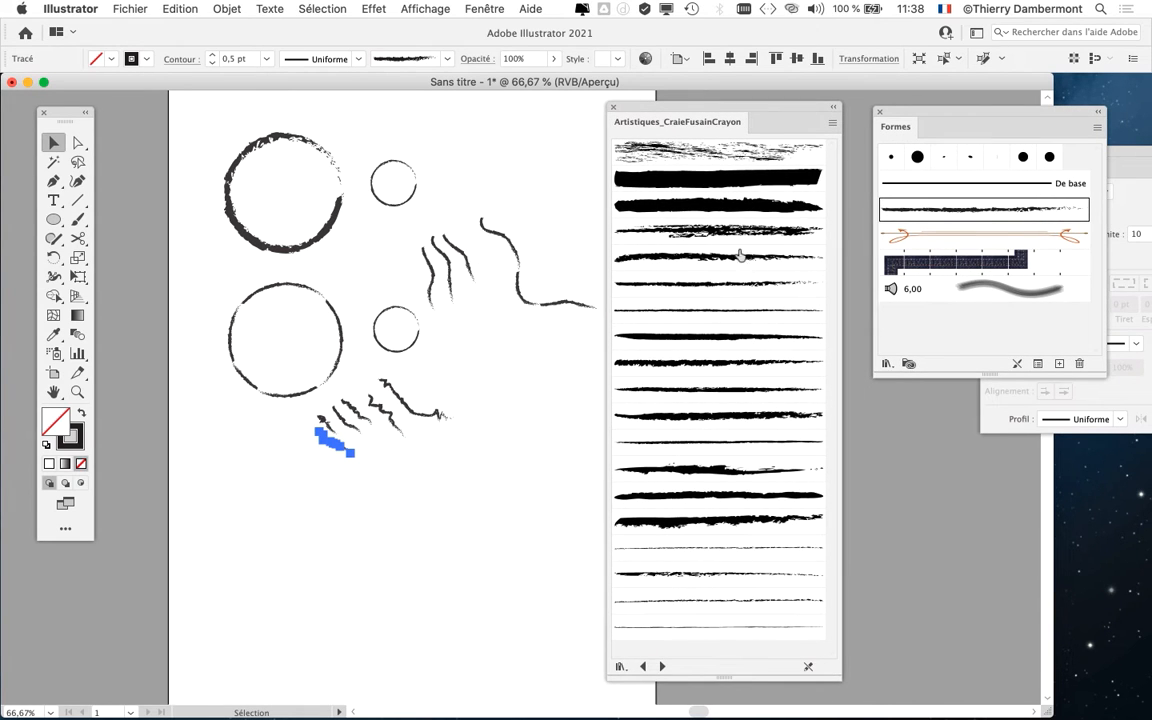
# - Apply the Craie brush to the selected stroke and draw a large circle with it in the empty area right of the jagged strokes
pyautogui.scroll(1, 535, 322)
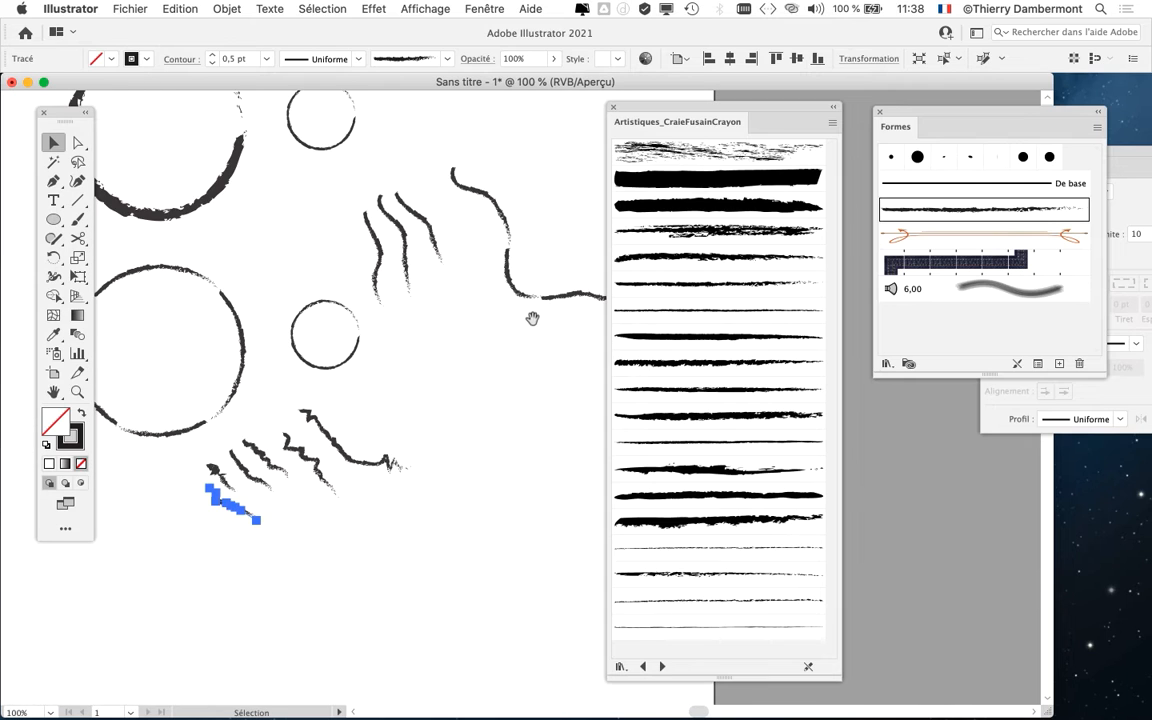
pyautogui.moveTo(686, 100)
pyautogui.mouseDown()
pyautogui.moveTo(794, 90)
pyautogui.moveTo(600, 97)
pyautogui.mouseUp()
pyautogui.hscroll(3, 600, 240)
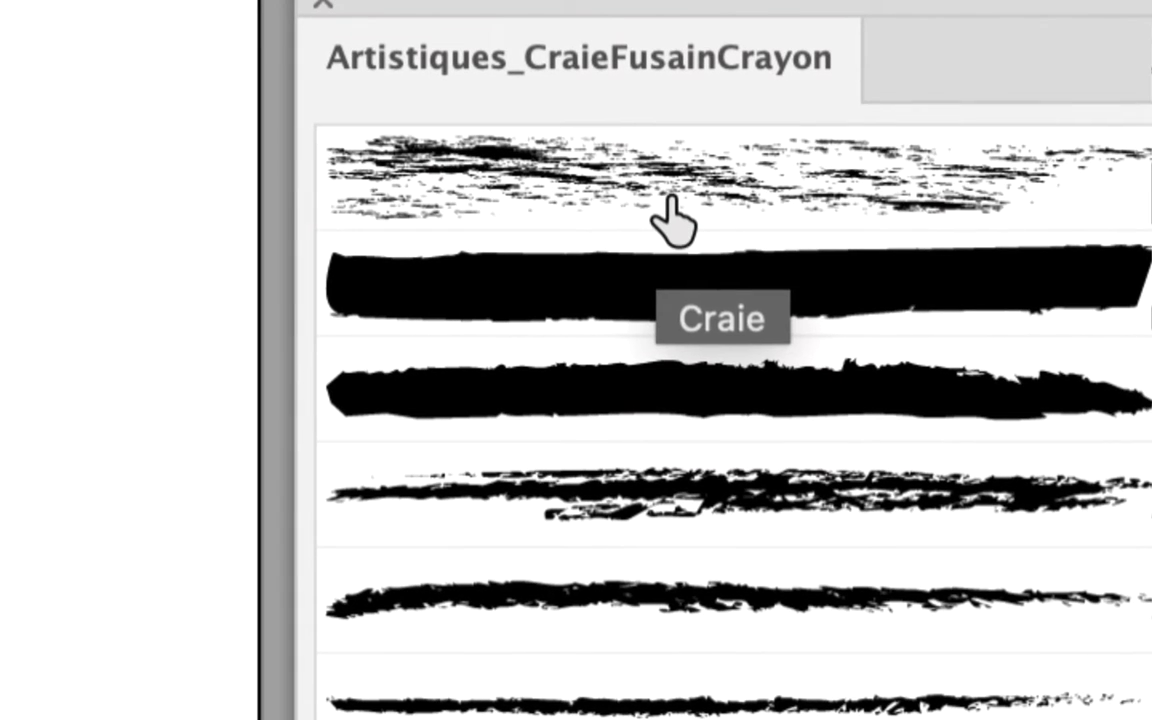
pyautogui.click(683, 125)
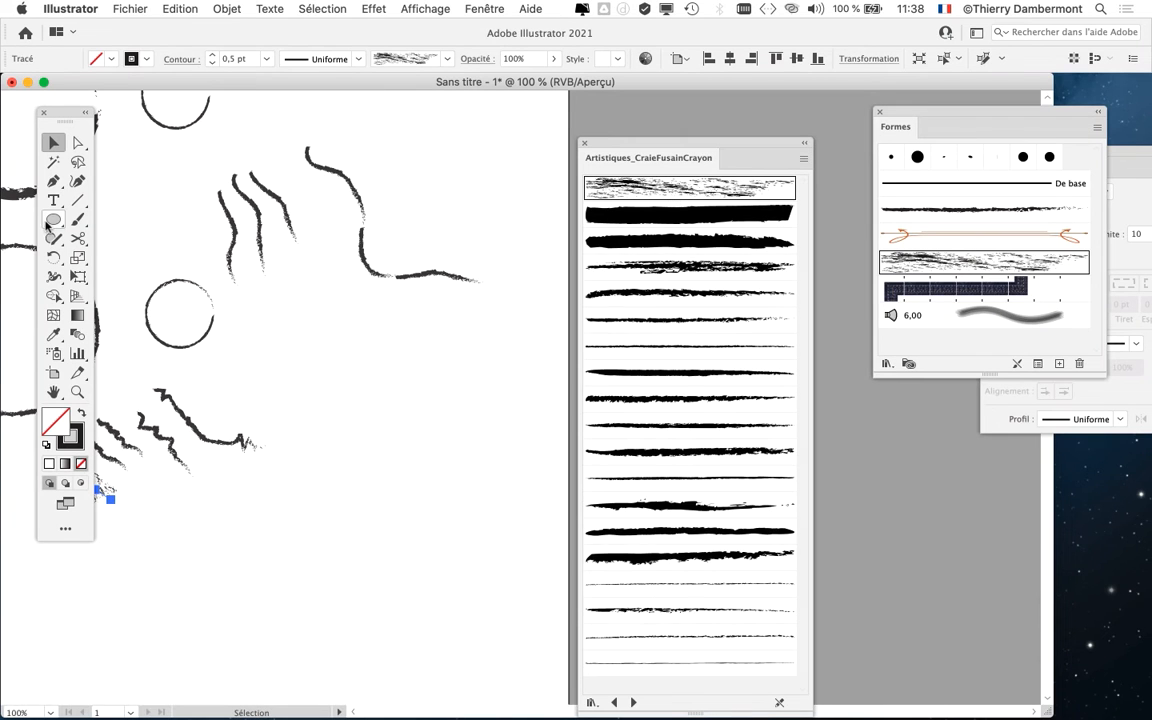
pyautogui.click(49, 222)
pyautogui.moveTo(340, 348); pyautogui.dragTo(527, 528)
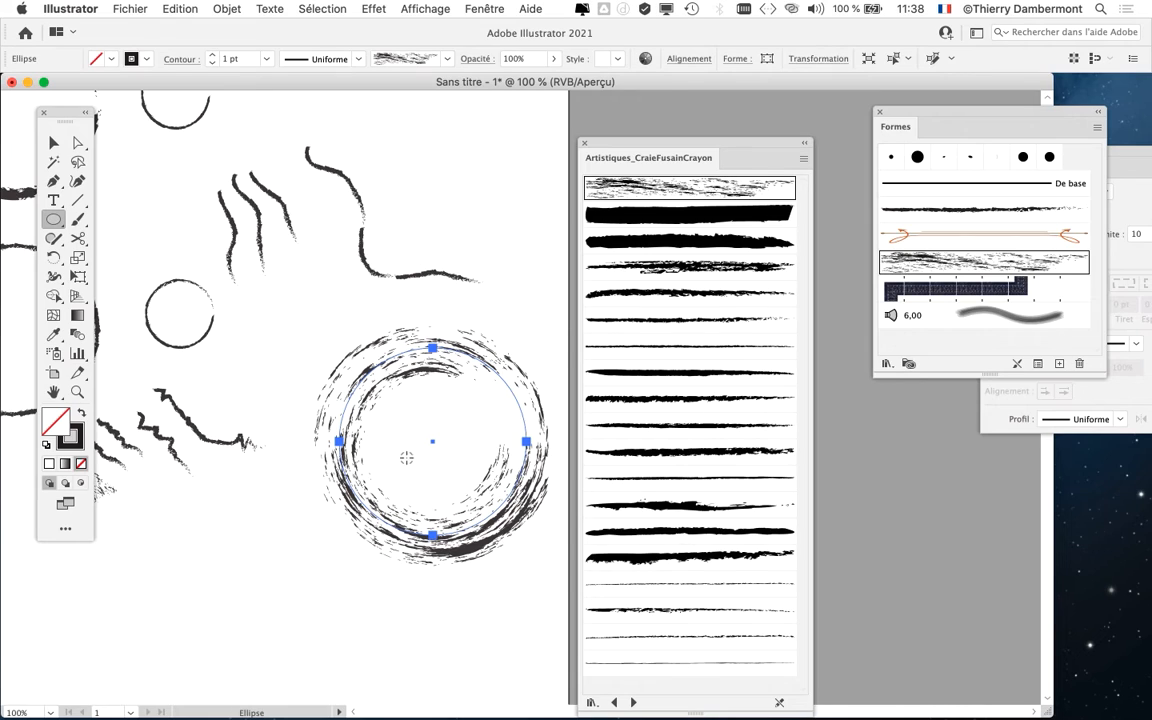
# - Move the chalk brush library away from the circle and bring the Contour settings forward beside it
pyautogui.scroll(1, 406, 457)
pyautogui.moveTo(622, 146)
pyautogui.mouseDown()
pyautogui.moveTo(702, 120)
pyautogui.moveTo(733, 157)
pyautogui.moveTo(765, 418)
pyautogui.mouseUp()
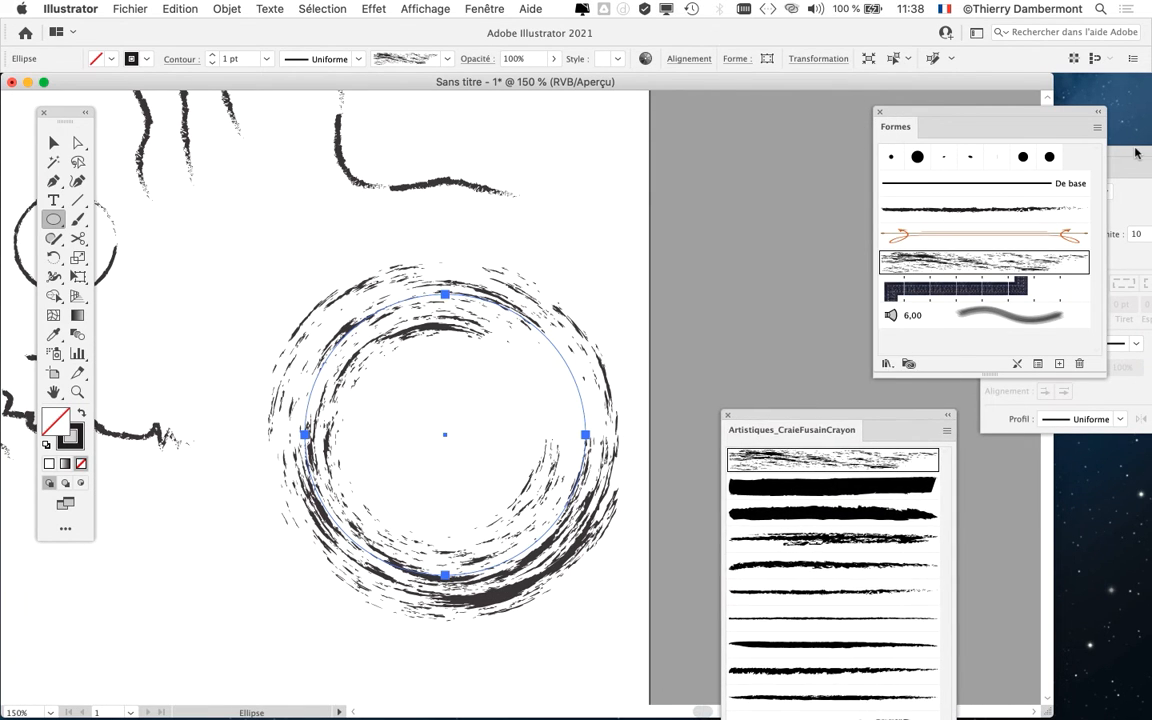
pyautogui.moveTo(1136, 152); pyautogui.dragTo(670, 88)
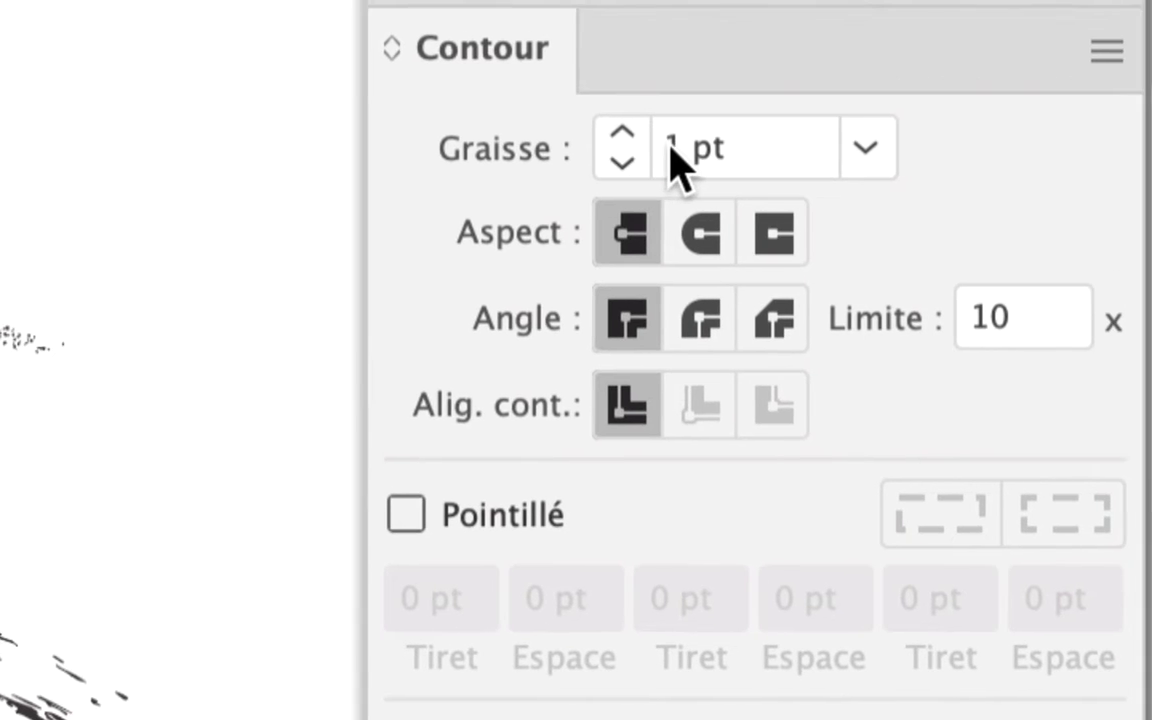
# - Reduce the chalk circle's stroke weight first to 0,5 pt and finally to 0,2 pt
pyautogui.doubleClick(667, 146)
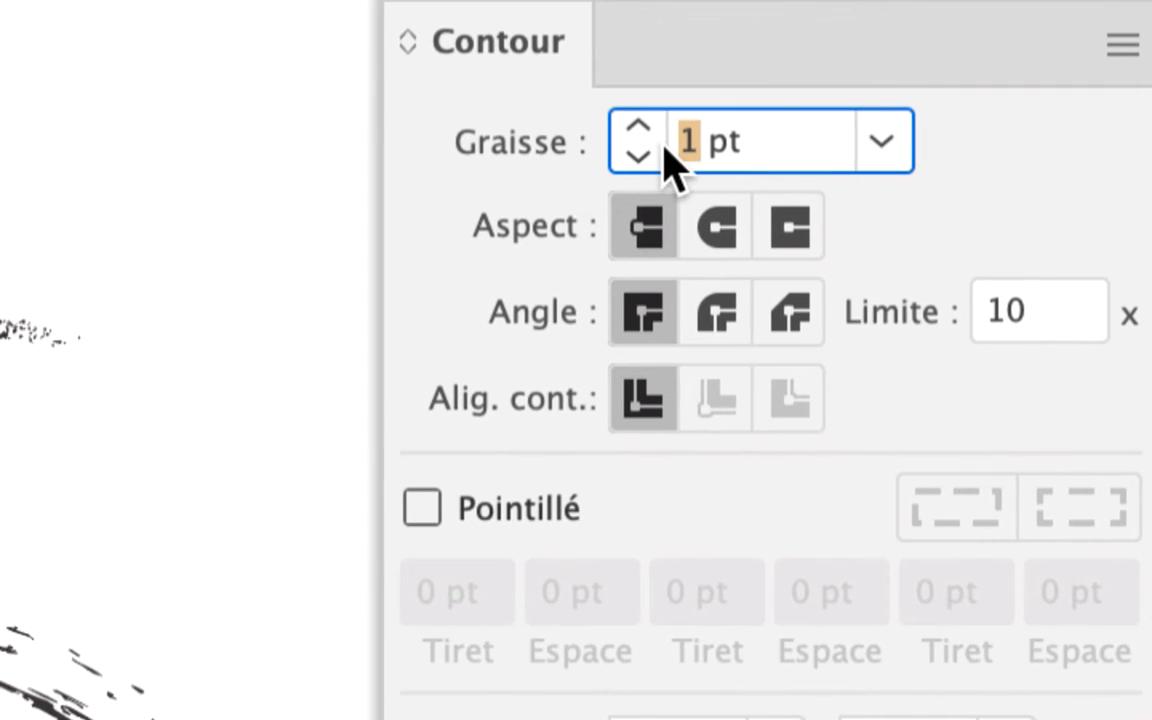
pyautogui.write('0,5')
pyautogui.press('Tab')
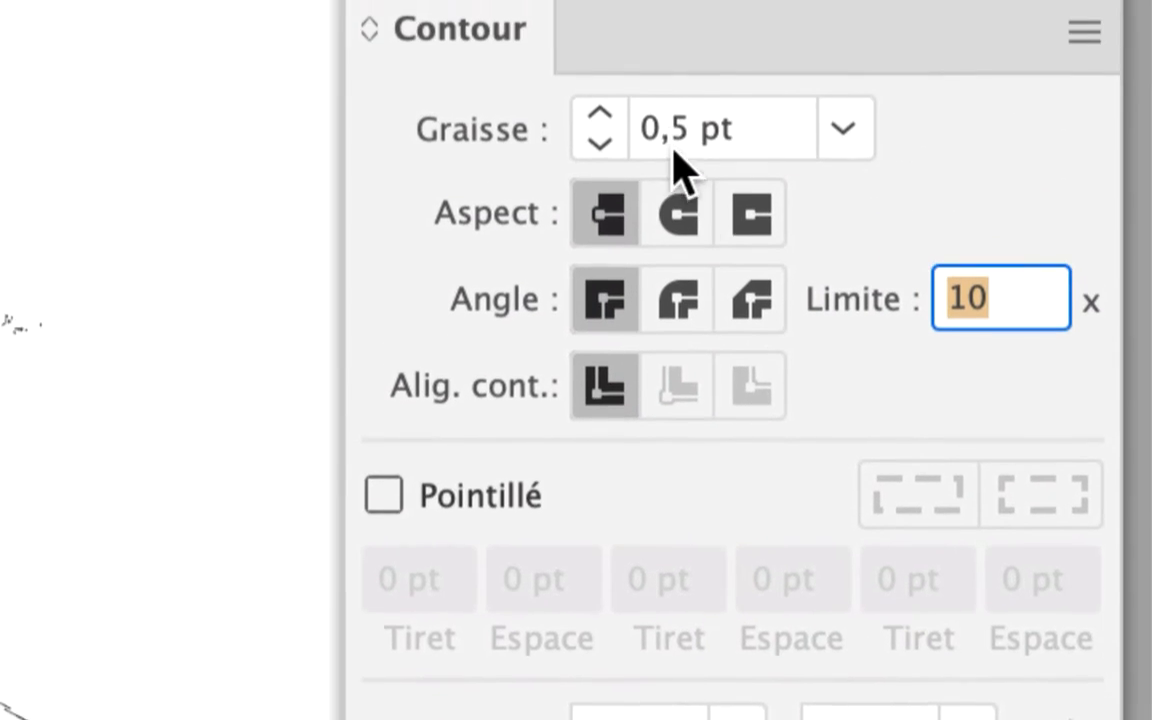
pyautogui.moveTo(658, 28); pyautogui.dragTo(600, 30)
pyautogui.write('0,2')
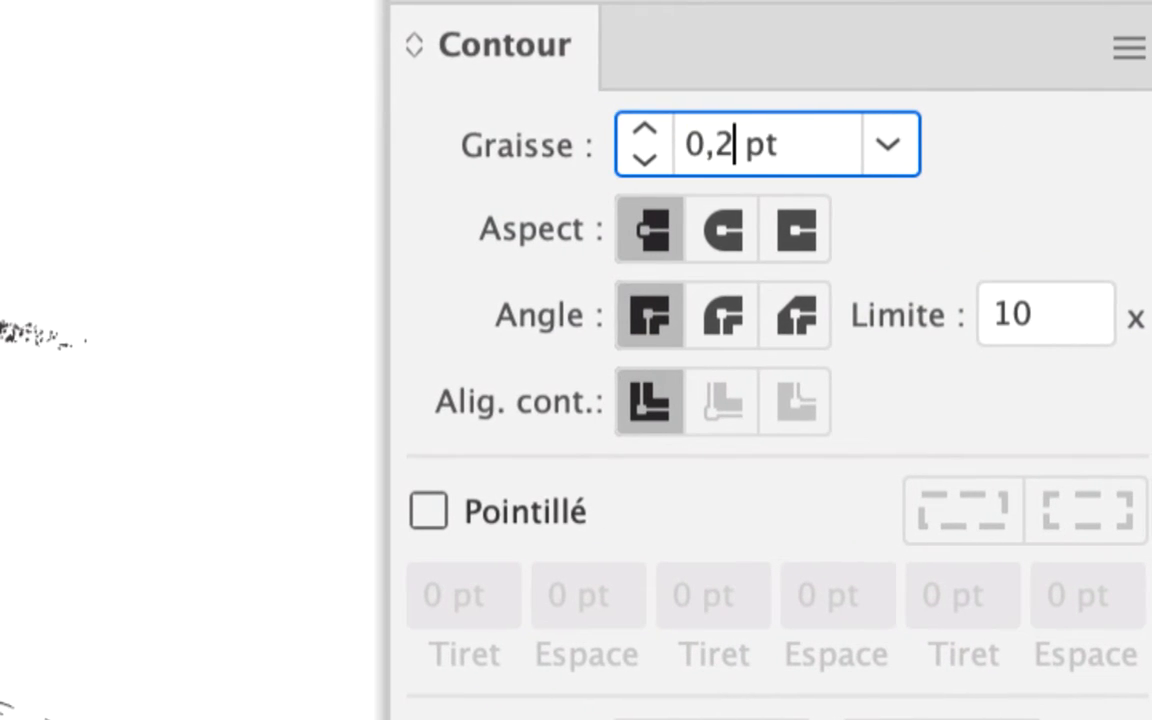
pyautogui.press('Tab')
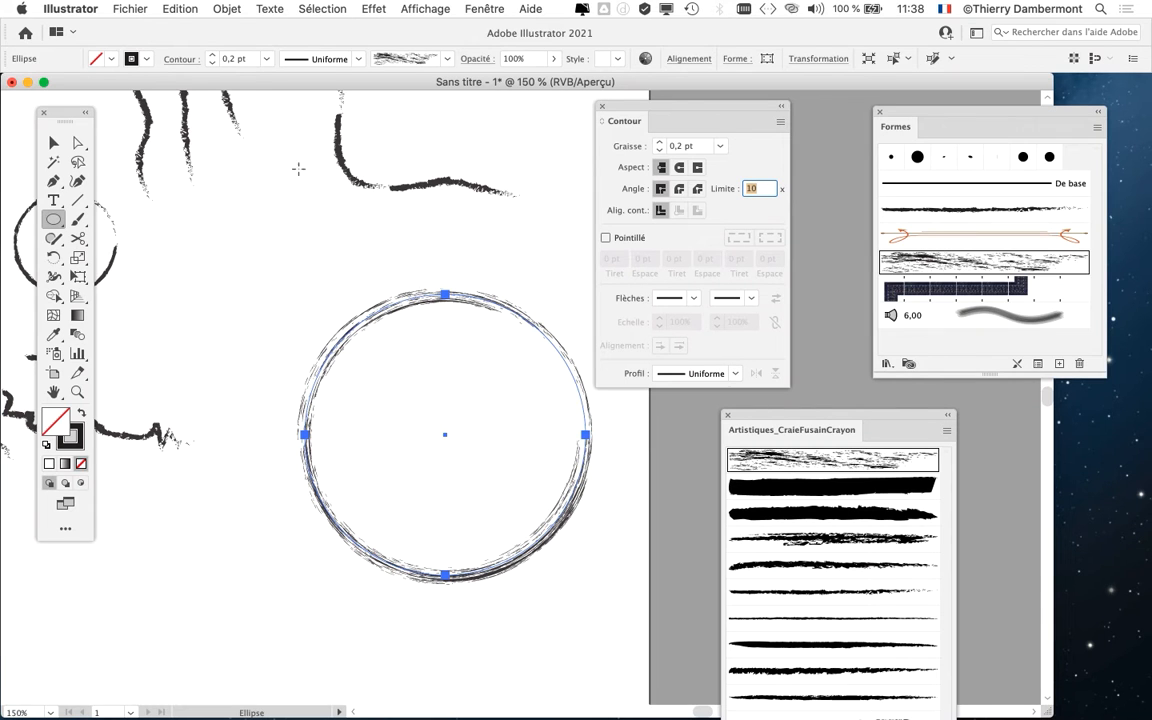
# - Move the Contour settings off the artwork, activate the circle's stroke colour, and display the Nuancier swatches beside the circle
pyautogui.moveTo(621, 114); pyautogui.dragTo(120, 549)
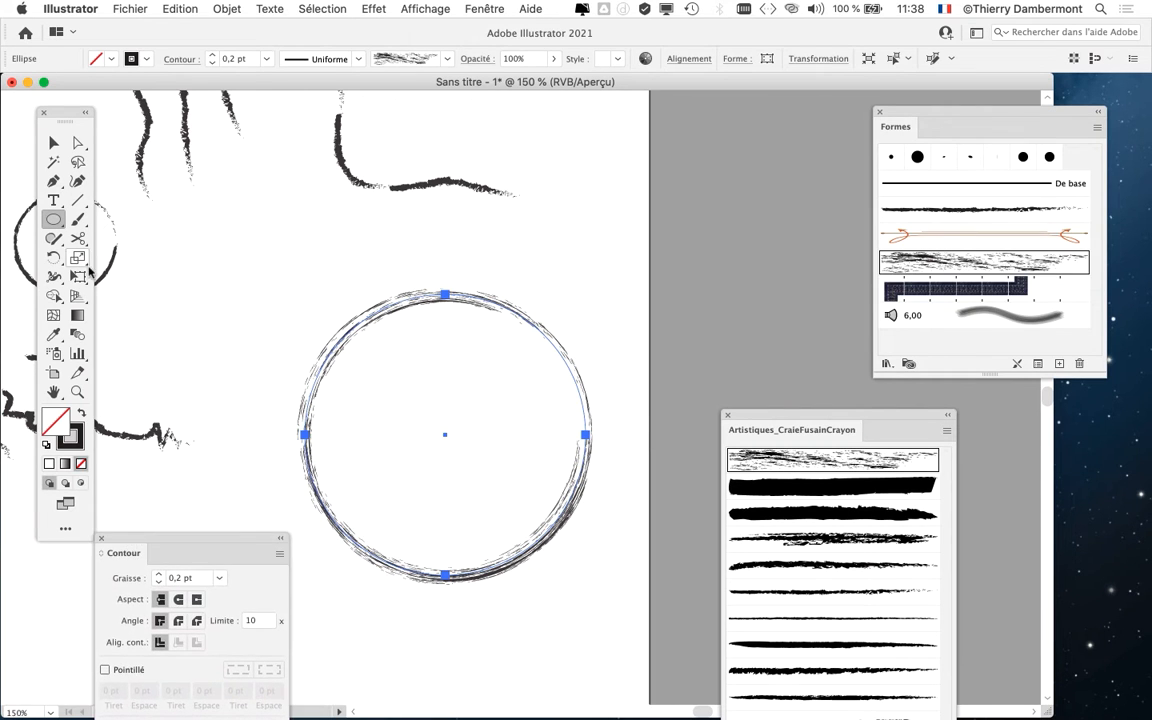
pyautogui.moveTo(63, 114); pyautogui.dragTo(644, 121)
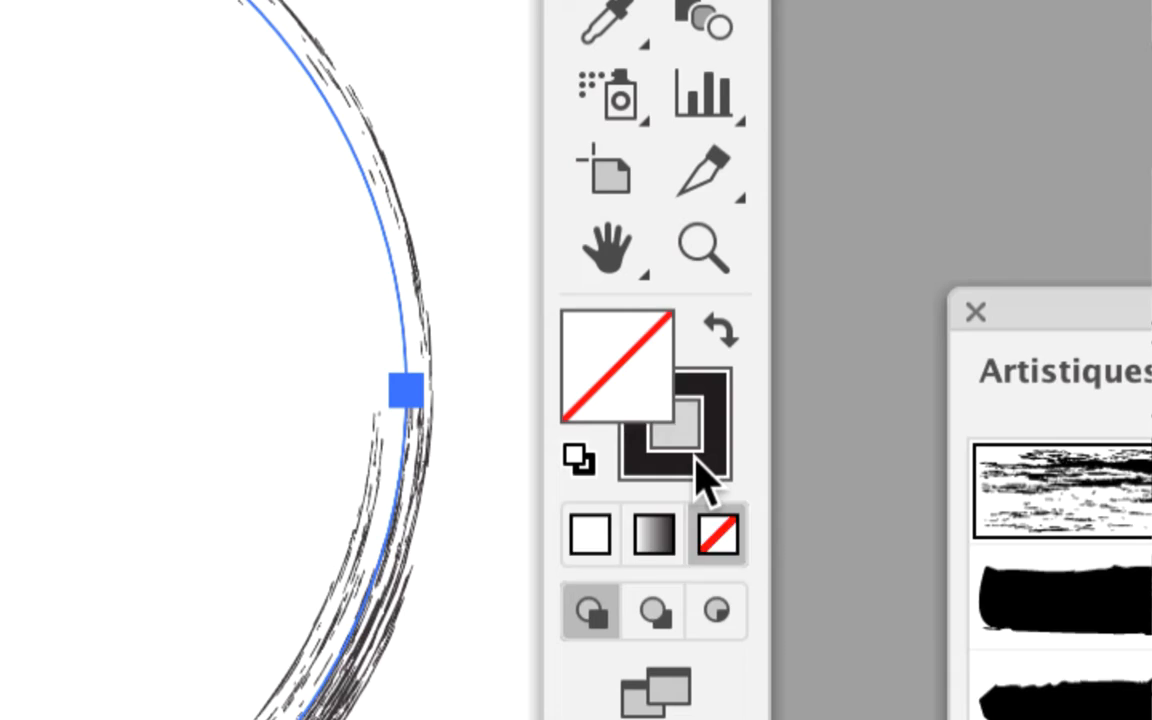
pyautogui.click(41, 345)
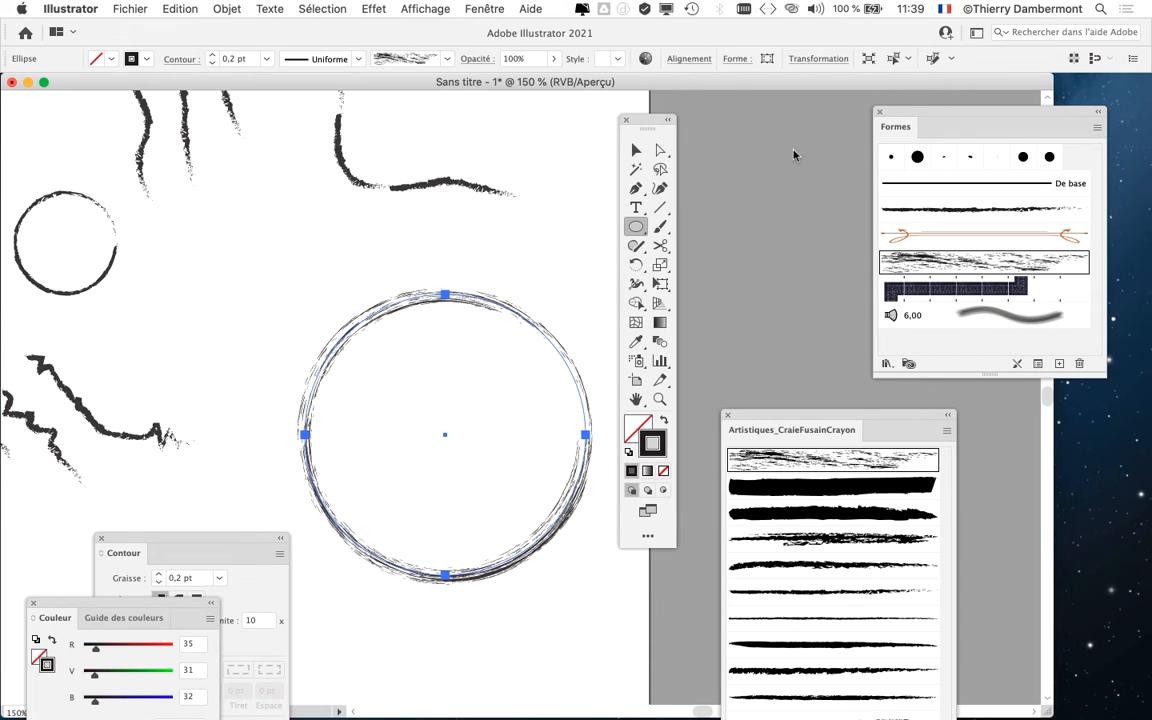
pyautogui.click(505, 8)
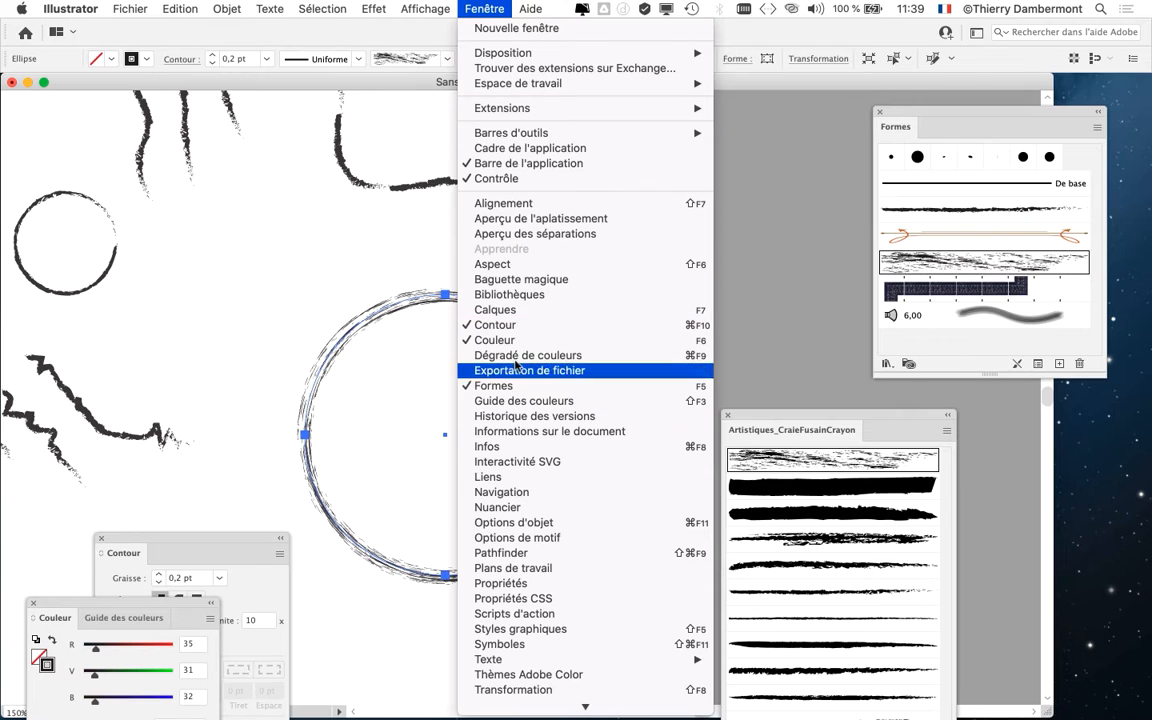
pyautogui.click(515, 507)
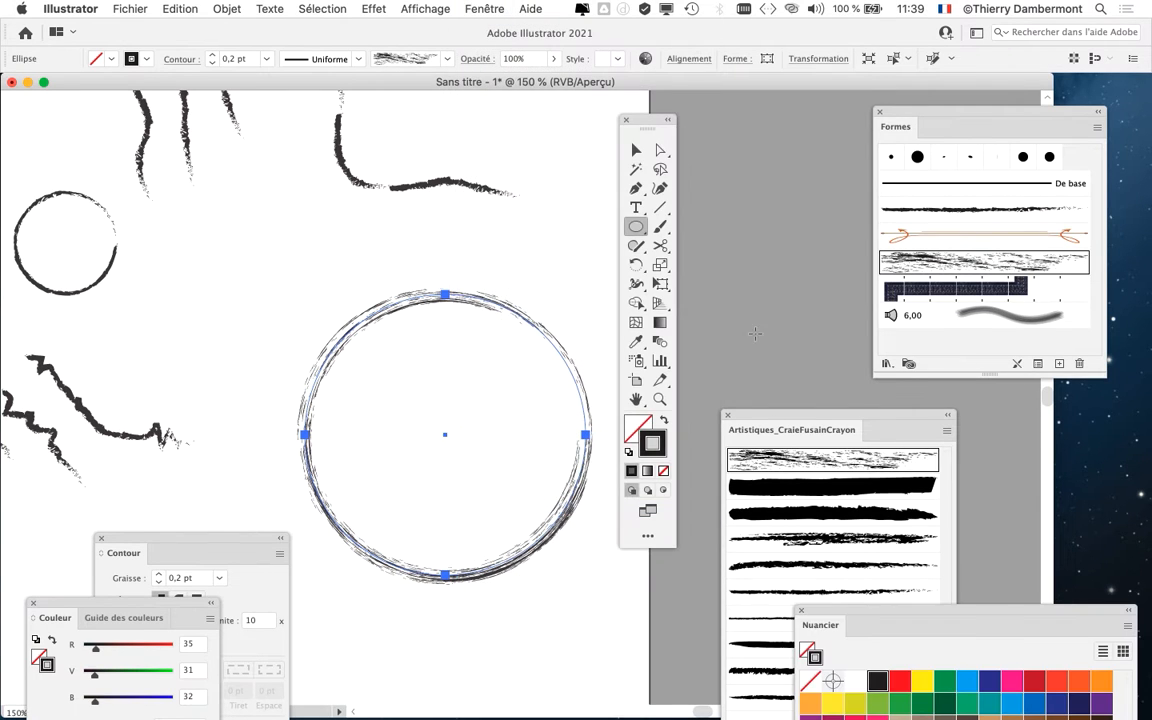
pyautogui.moveTo(998, 612); pyautogui.dragTo(797, 166)
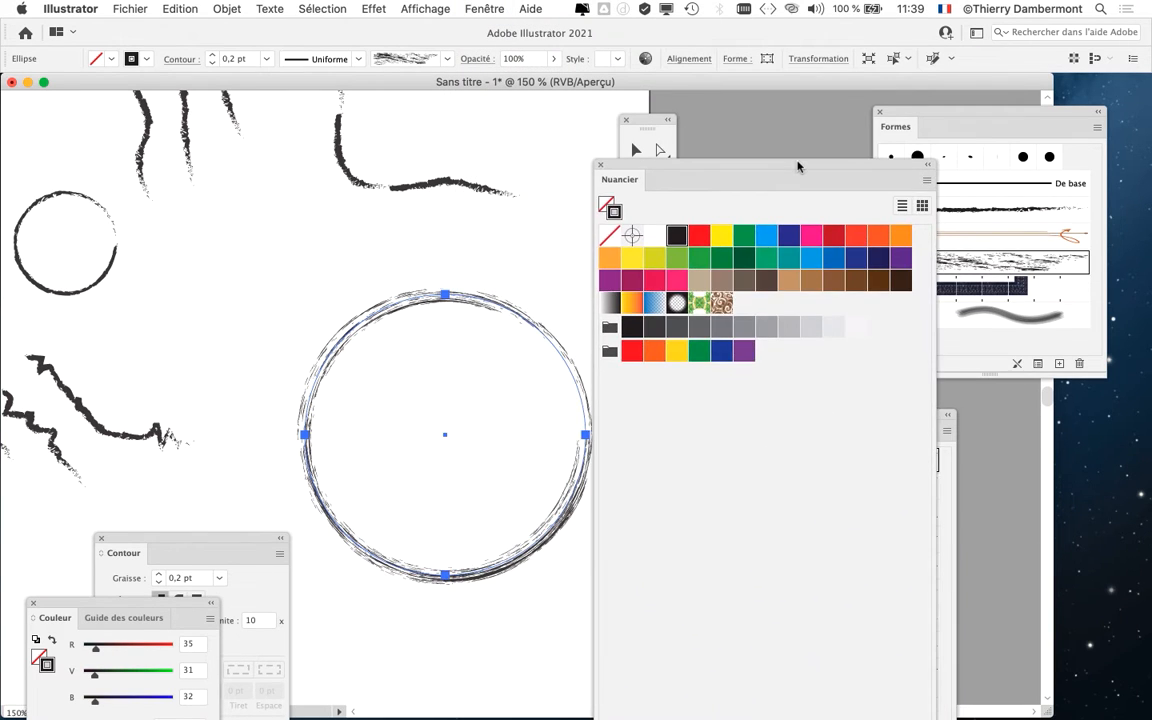
# - Recolour the chalk circle's stroke orange, dark green, light blue and finally medium blue using the swatches
pyautogui.click(614, 257)
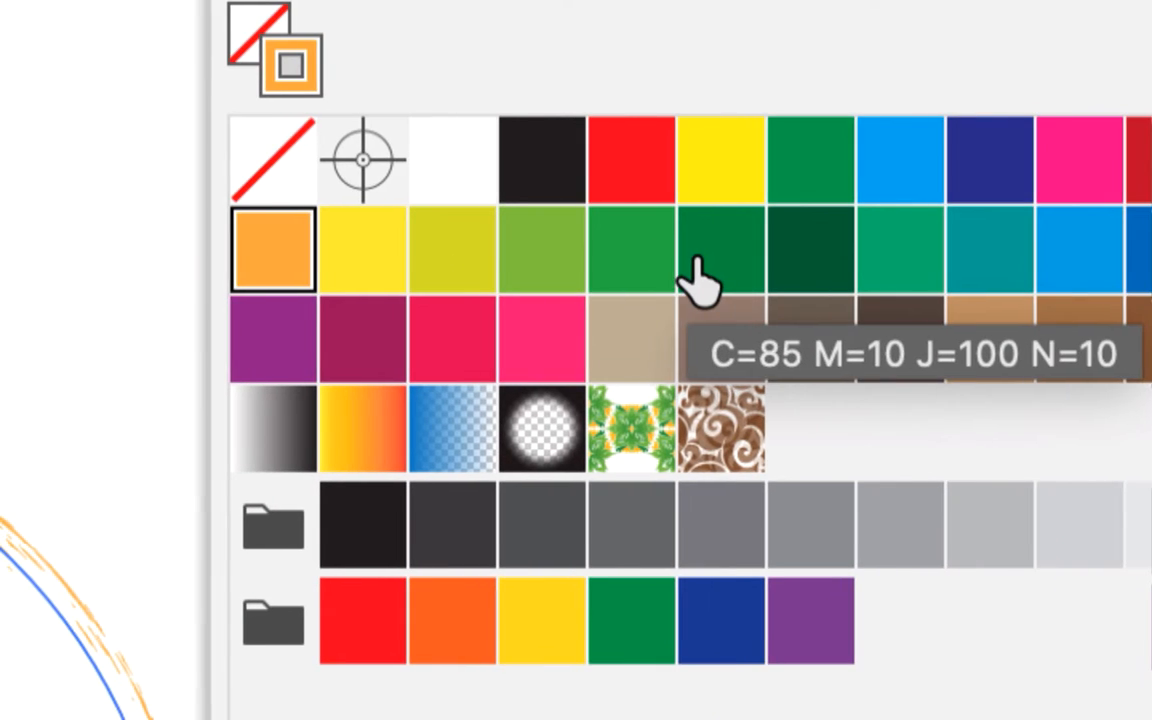
pyautogui.click(1025, 262)
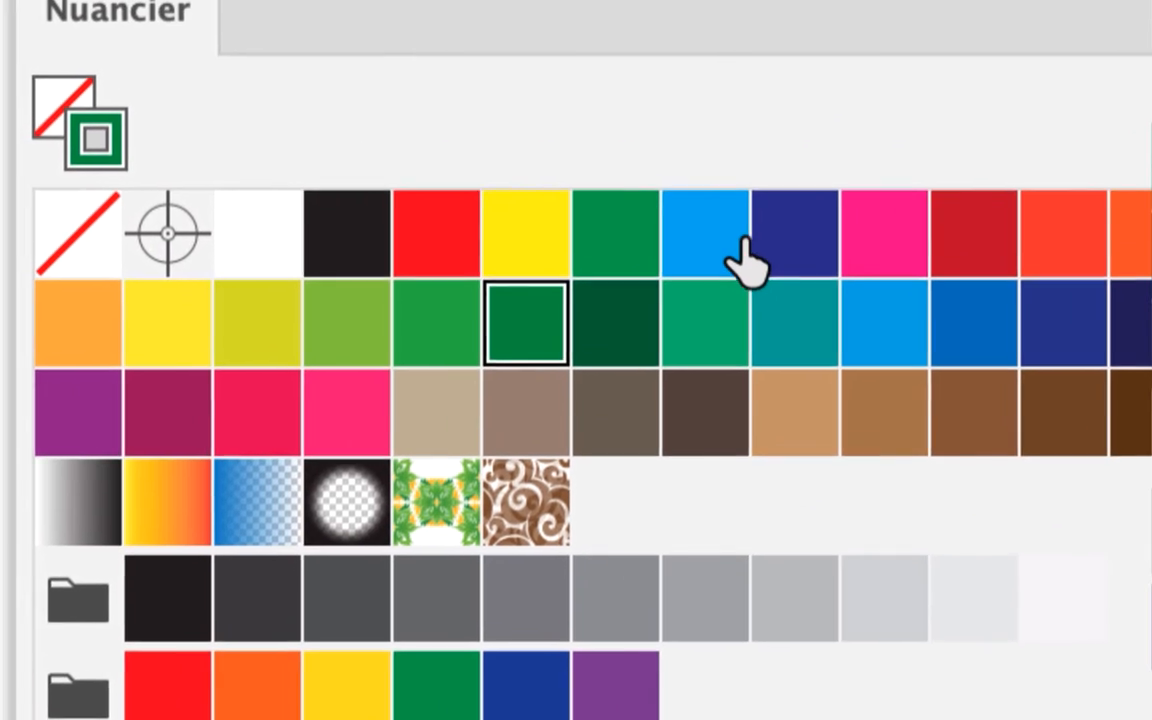
pyautogui.click(742, 248)
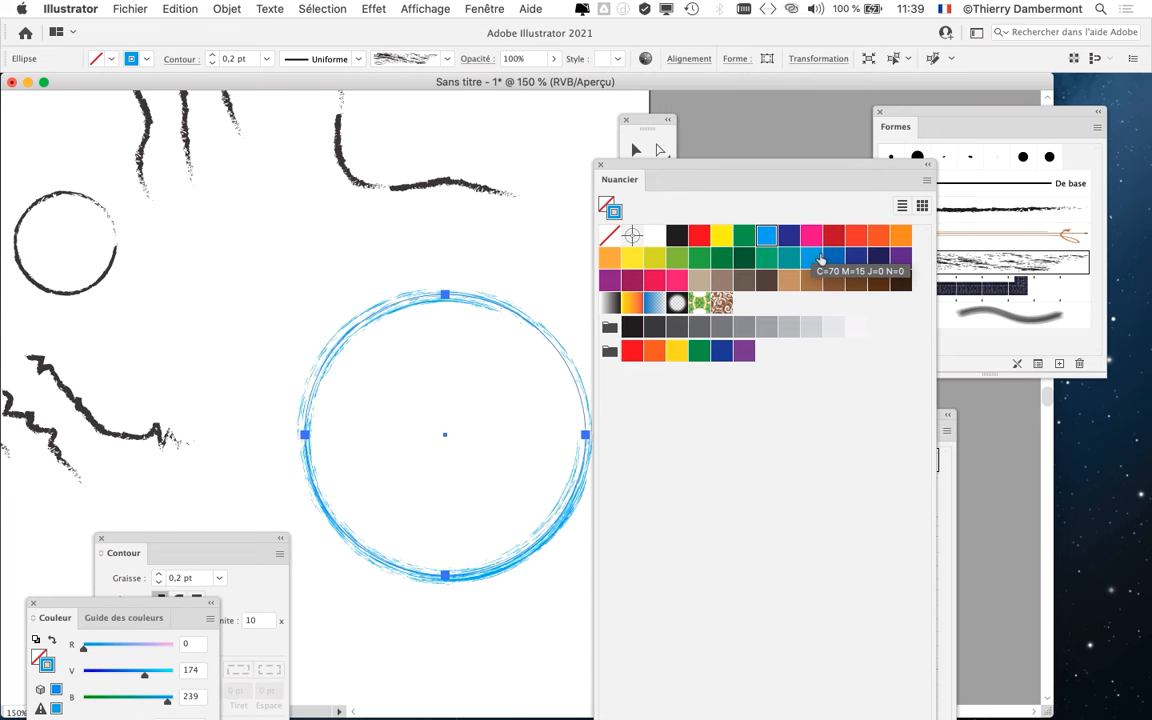
pyautogui.click(830, 261)
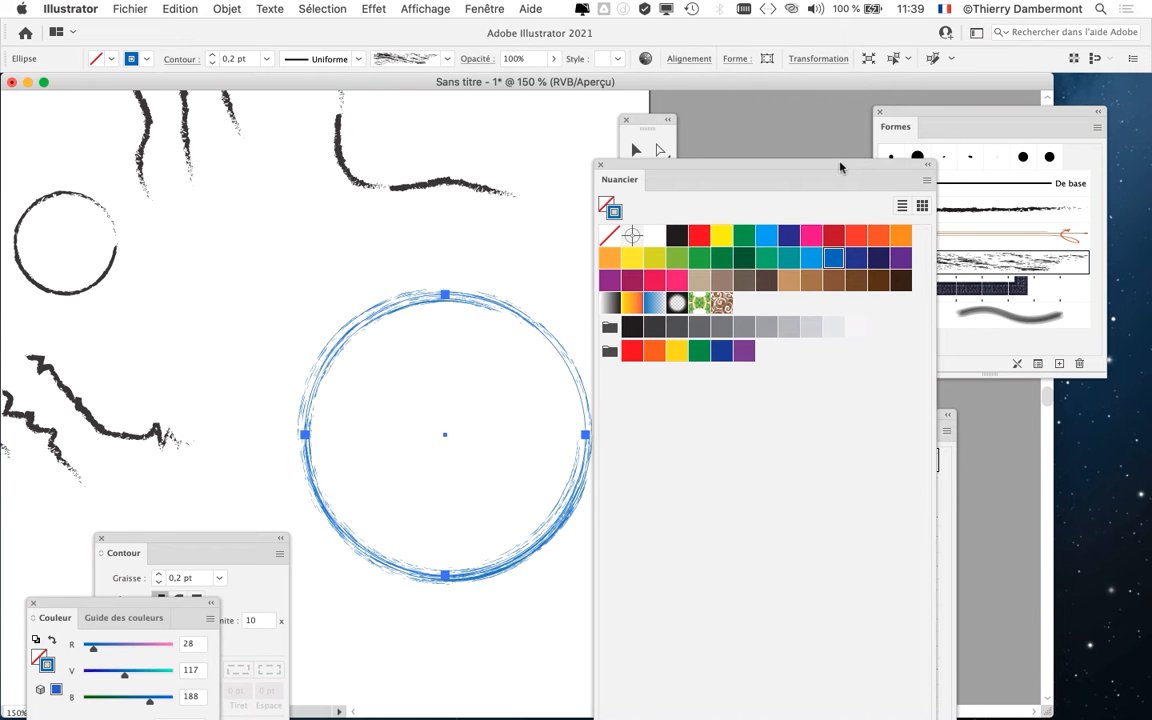
# - Bring the chalk brush library beside the circle and try its second brush, Craie - Arrondie, and finally the fourth, scribbled brush
pyautogui.moveTo(840, 167)
pyautogui.mouseDown()
pyautogui.moveTo(962, 537)
pyautogui.moveTo(1114, 522)
pyautogui.mouseUp()
pyautogui.moveTo(842, 422)
pyautogui.mouseDown()
pyautogui.moveTo(590, 277)
pyautogui.moveTo(219, 121)
pyautogui.mouseUp()
pyautogui.click(197, 196)
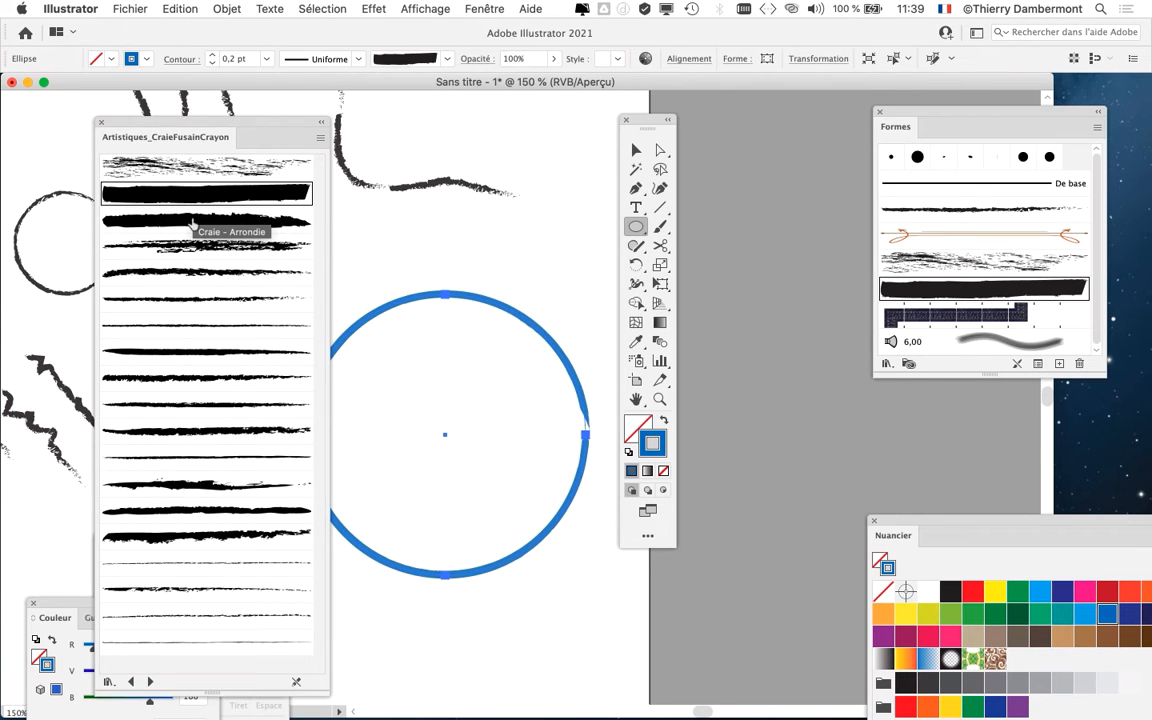
pyautogui.click(195, 222)
pyautogui.click(190, 245)
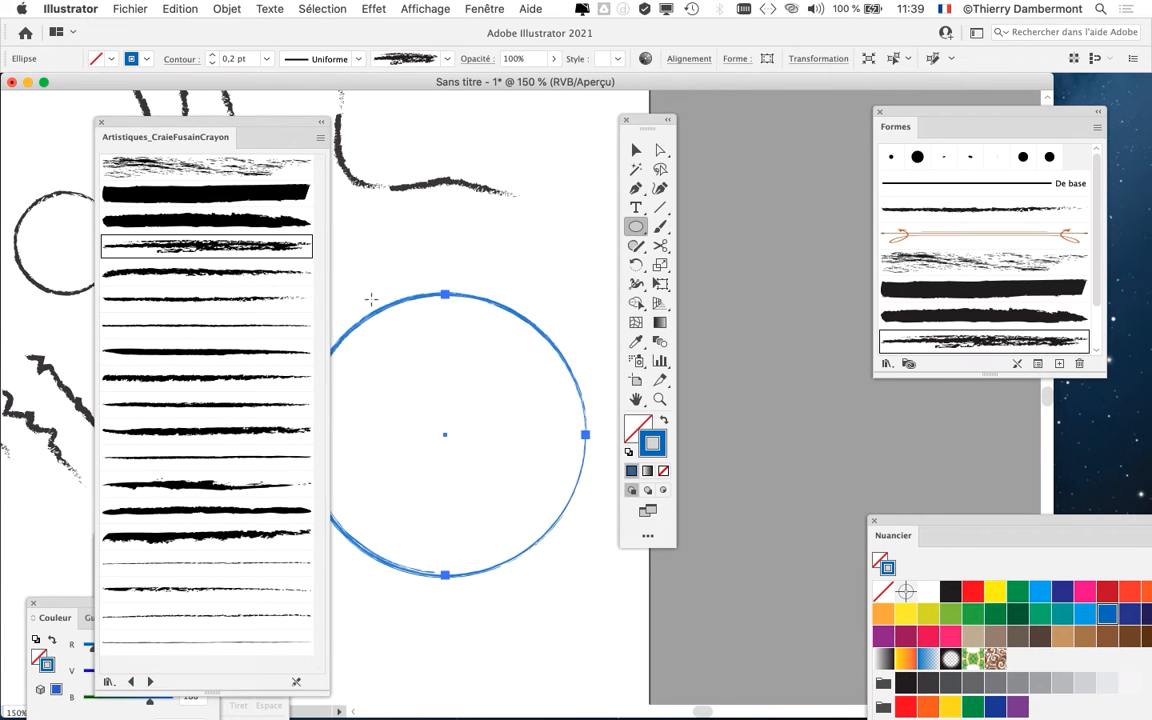
# - Close the Couleur settings, bring the Contour settings forward, and set the blue circle's stroke weight to 1 pt
pyautogui.moveTo(63, 607); pyautogui.dragTo(740, 242)
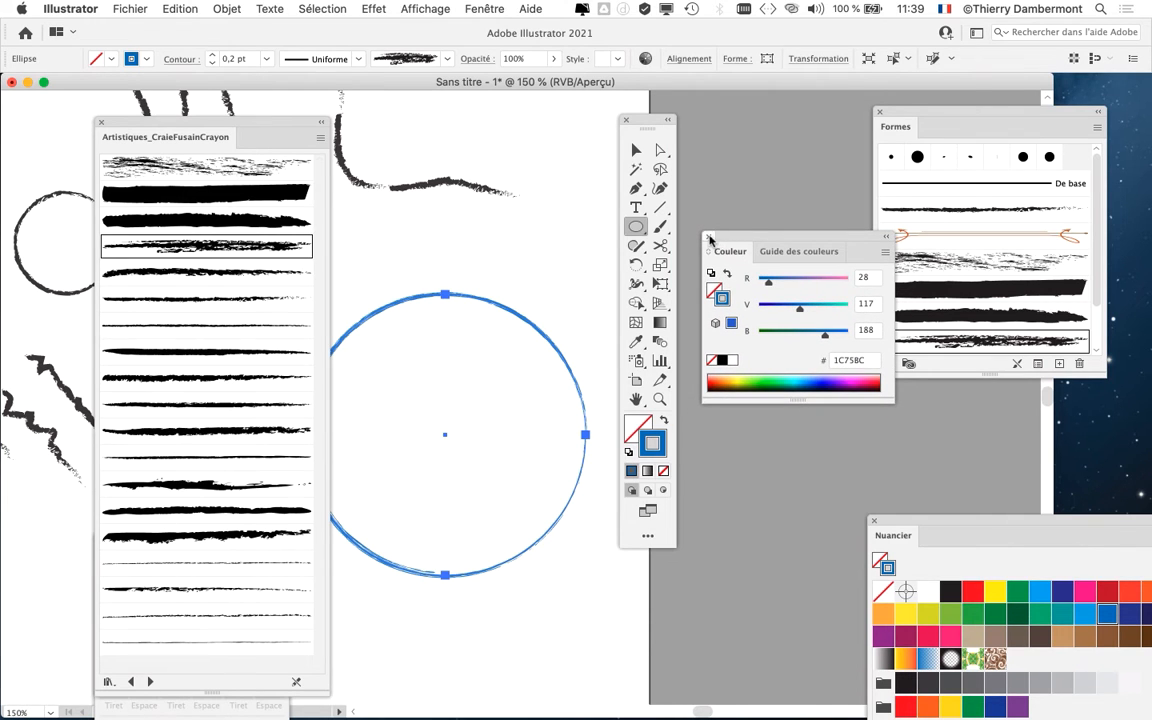
pyautogui.click(708, 238)
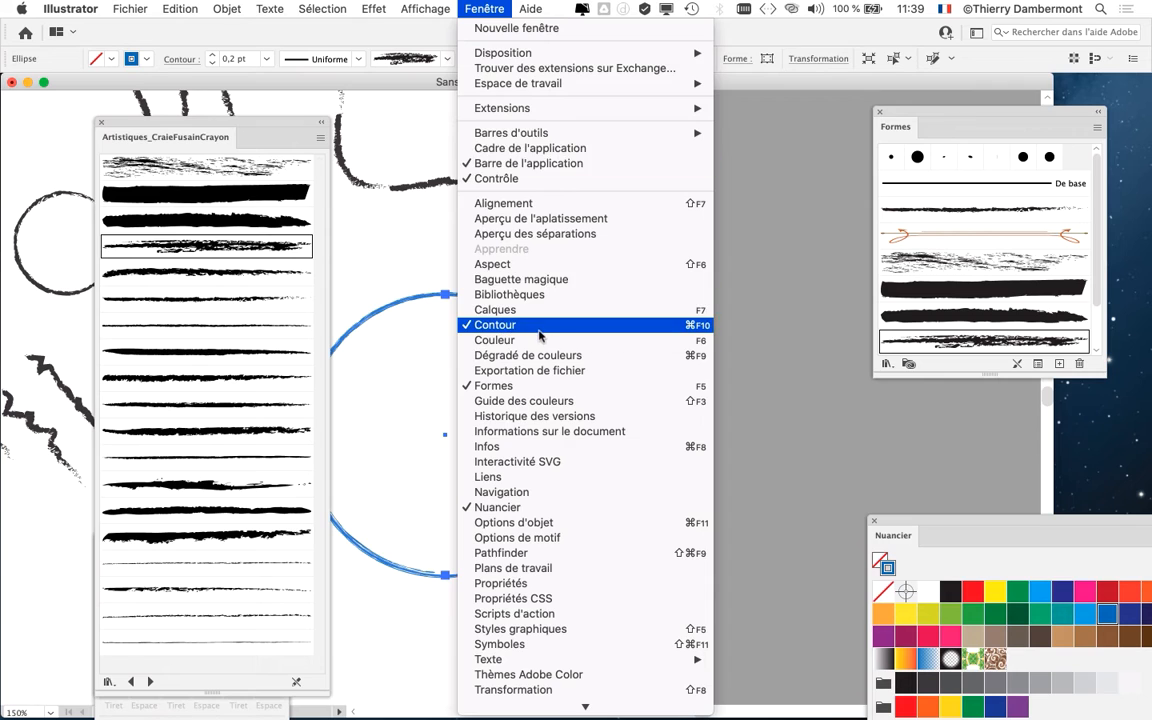
pyautogui.click(538, 326)
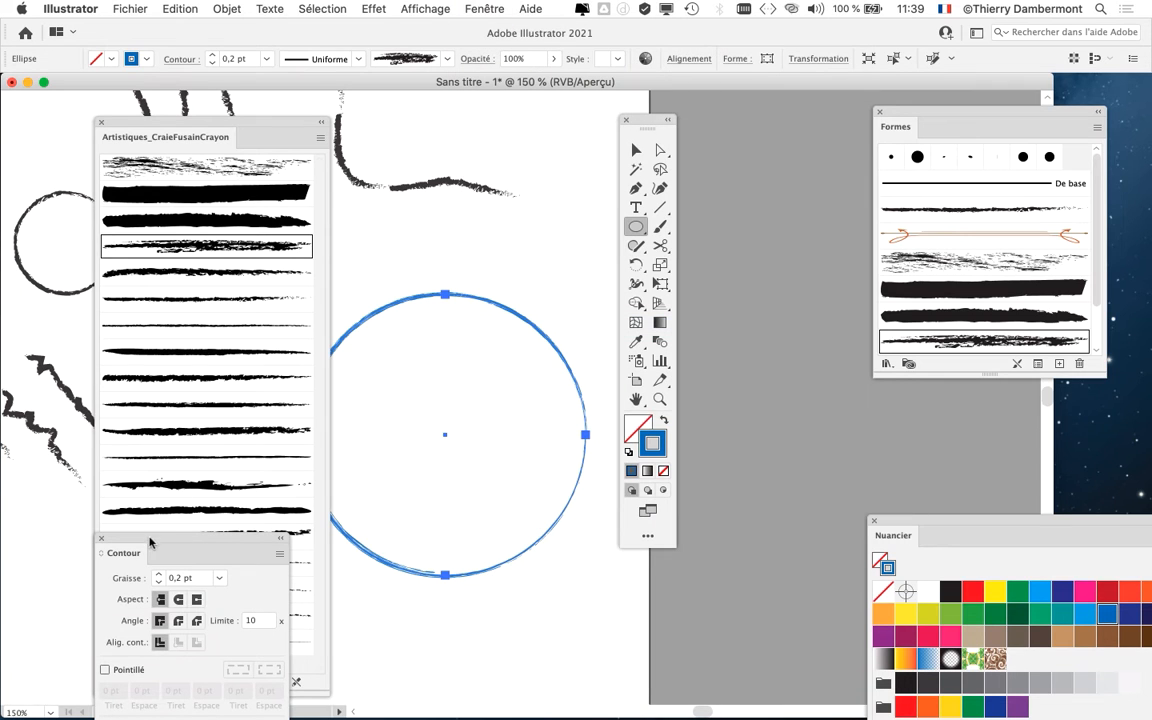
pyautogui.moveTo(149, 541); pyautogui.dragTo(857, 207)
pyautogui.click(802, 236)
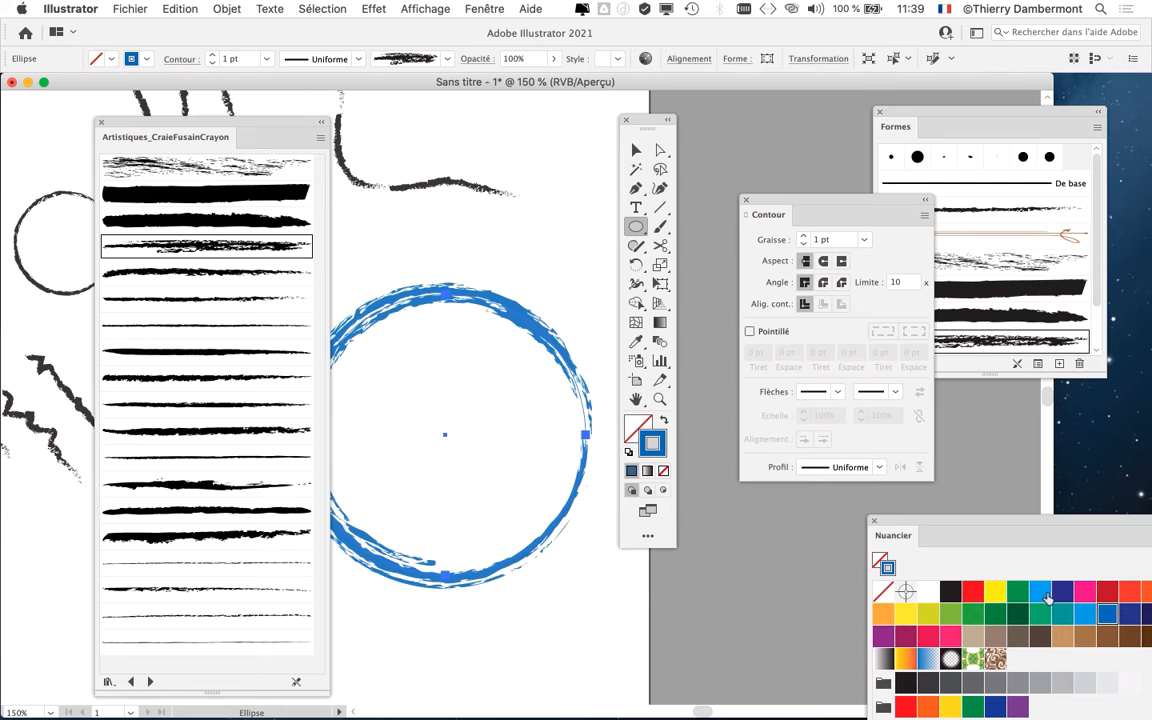
# - Recolour the circle's stroke pink, red-orange, medium blue and finally orange using the swatches
pyautogui.click(1085, 592)
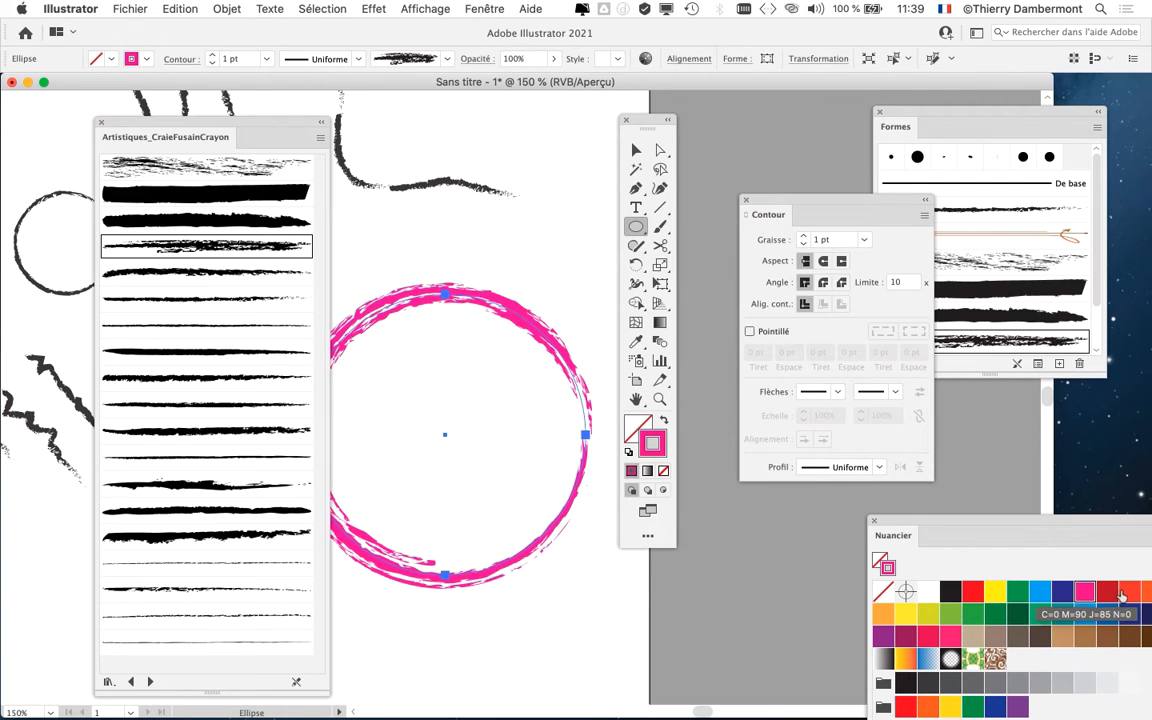
pyautogui.click(1127, 593)
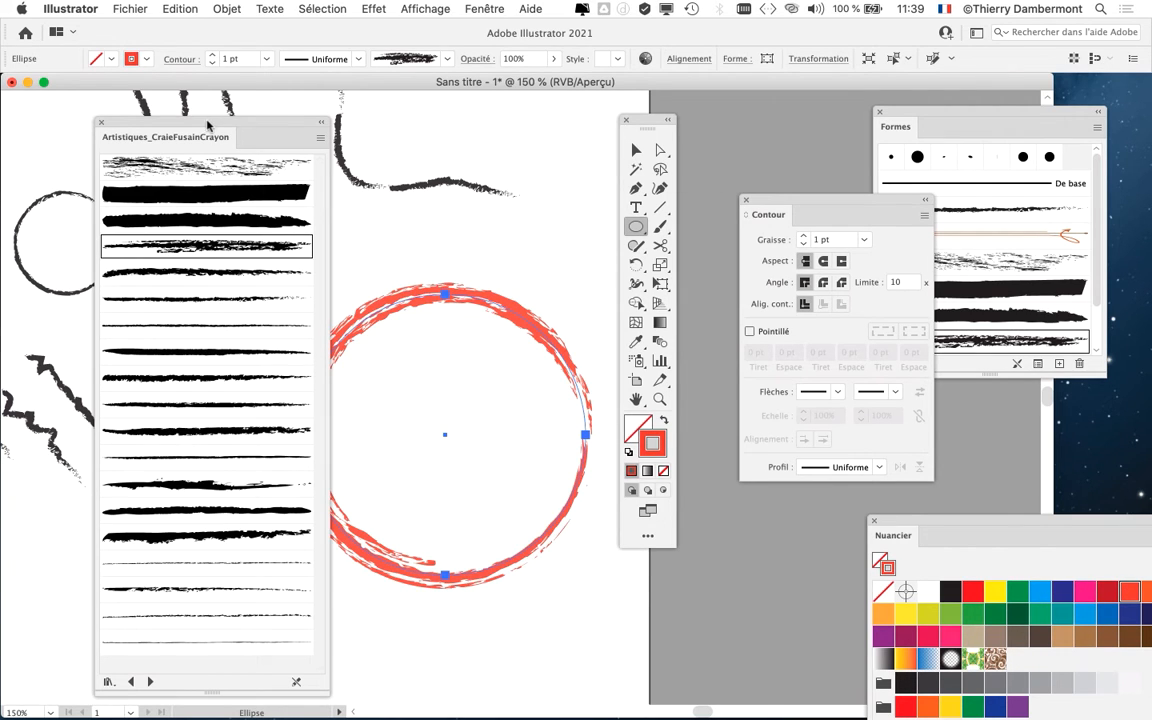
pyautogui.click(1107, 613)
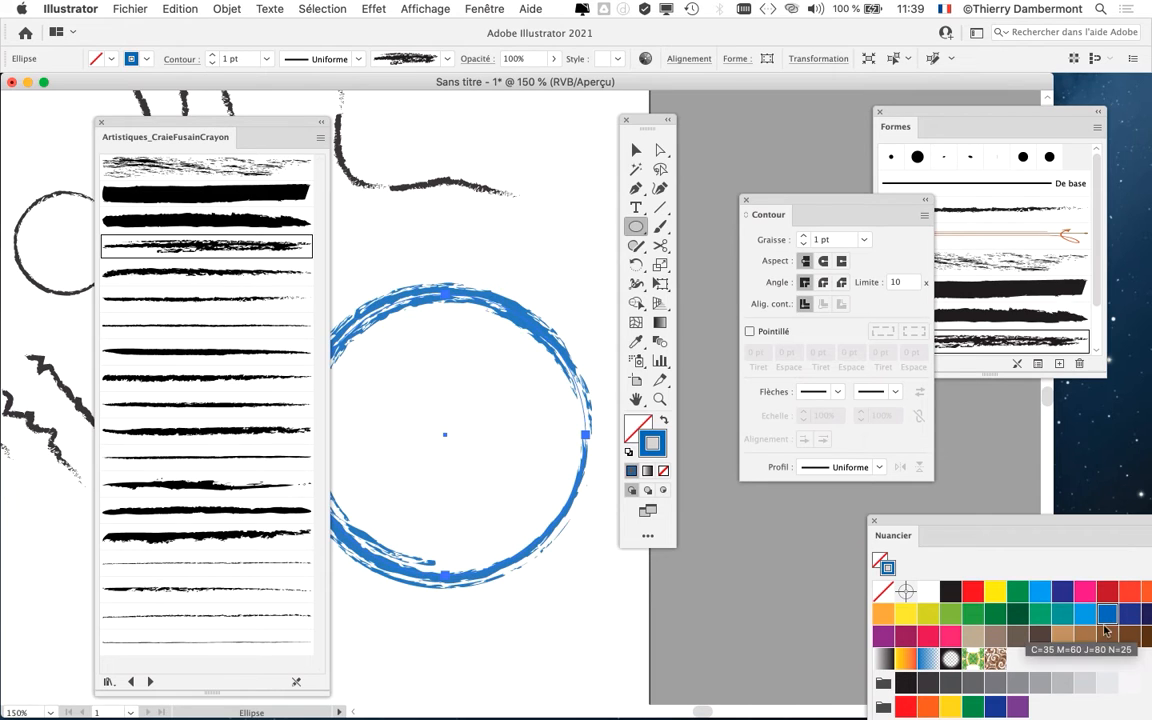
pyautogui.click(1146, 594)
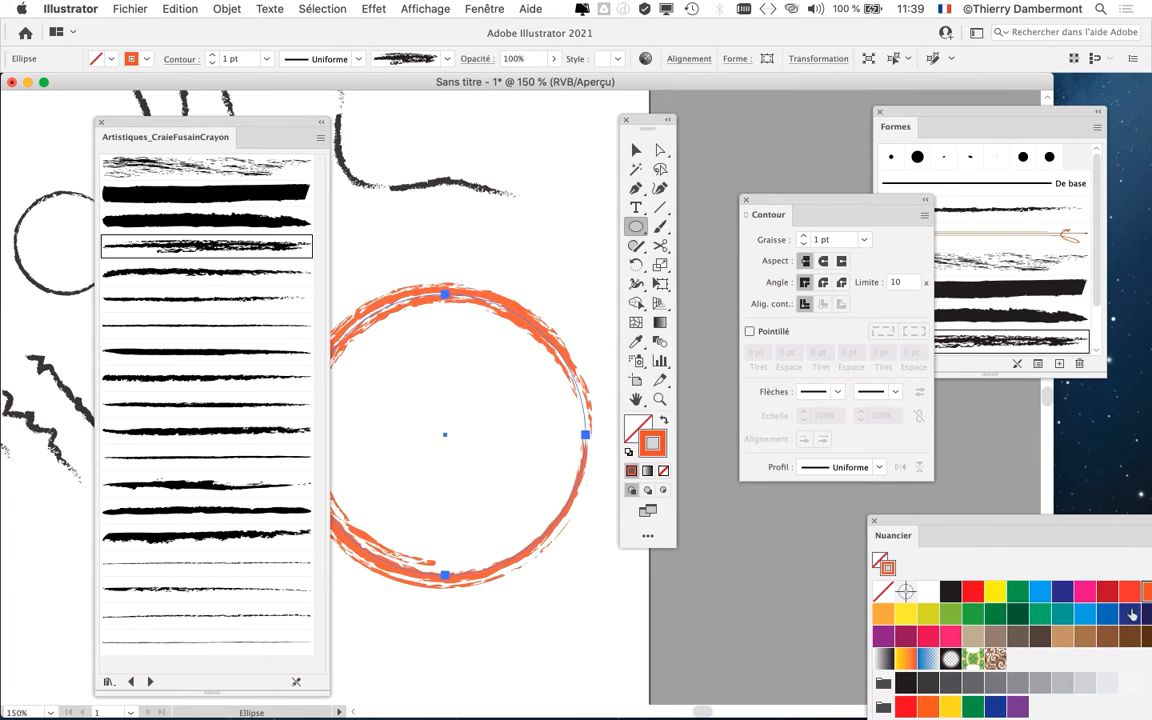
# - Apply the ragged tapering chalk brush below the thin lines to the circle, and load the next brush library, Artistiques_Effilage
pyautogui.click(218, 486)
pyautogui.moveTo(168, 115); pyautogui.dragTo(139, 17)
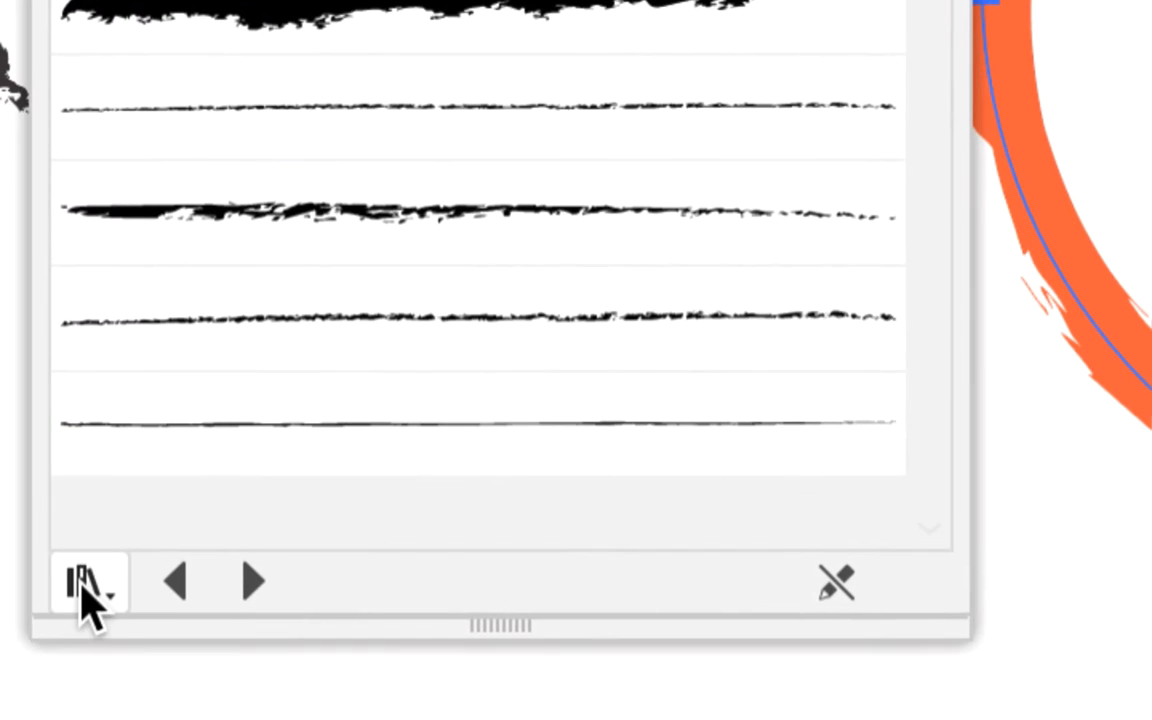
pyautogui.click(80, 582)
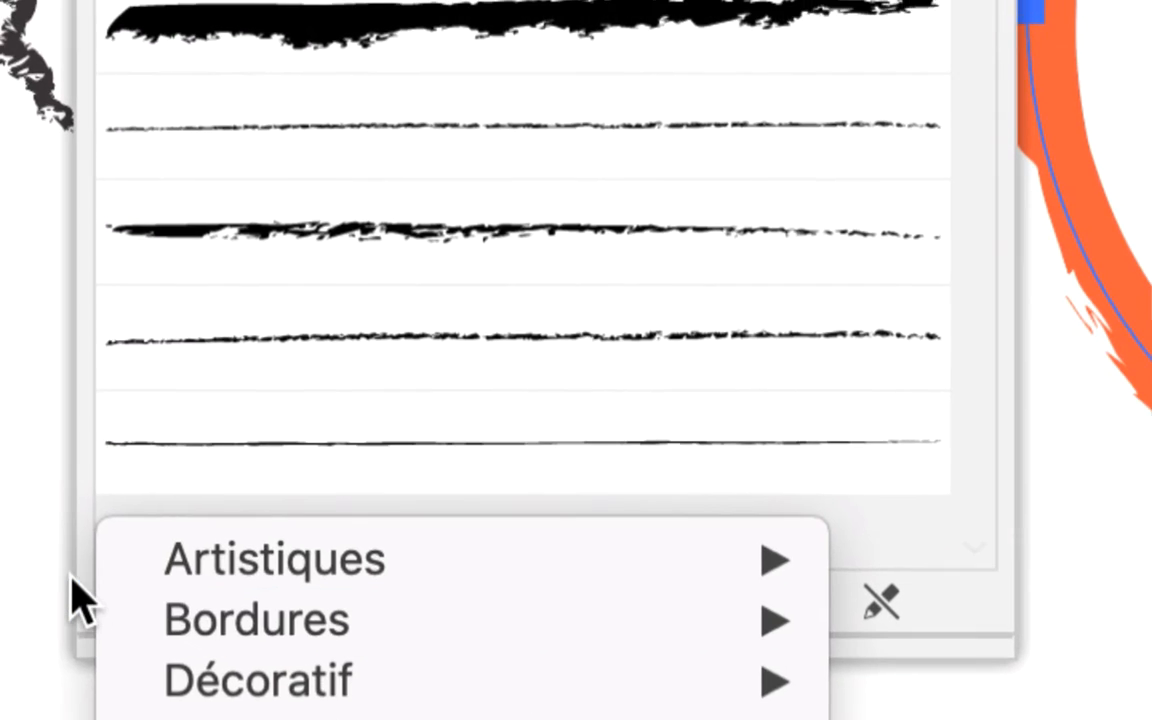
pyautogui.click(34, 570)
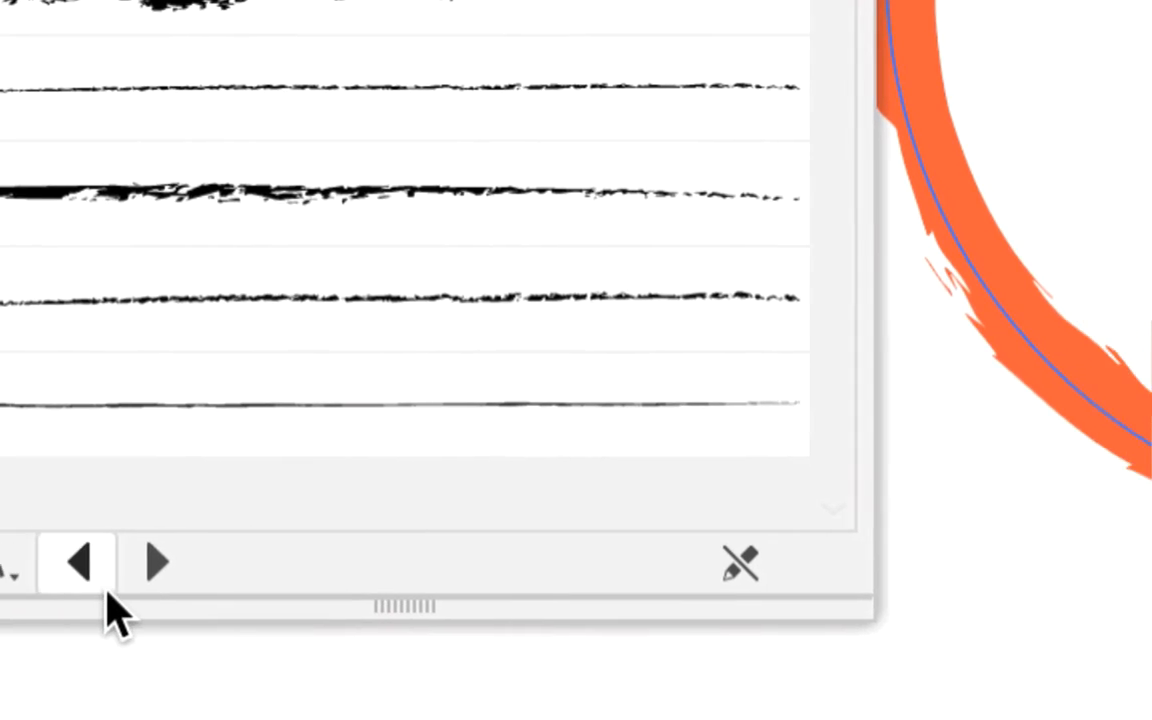
pyautogui.click(251, 588)
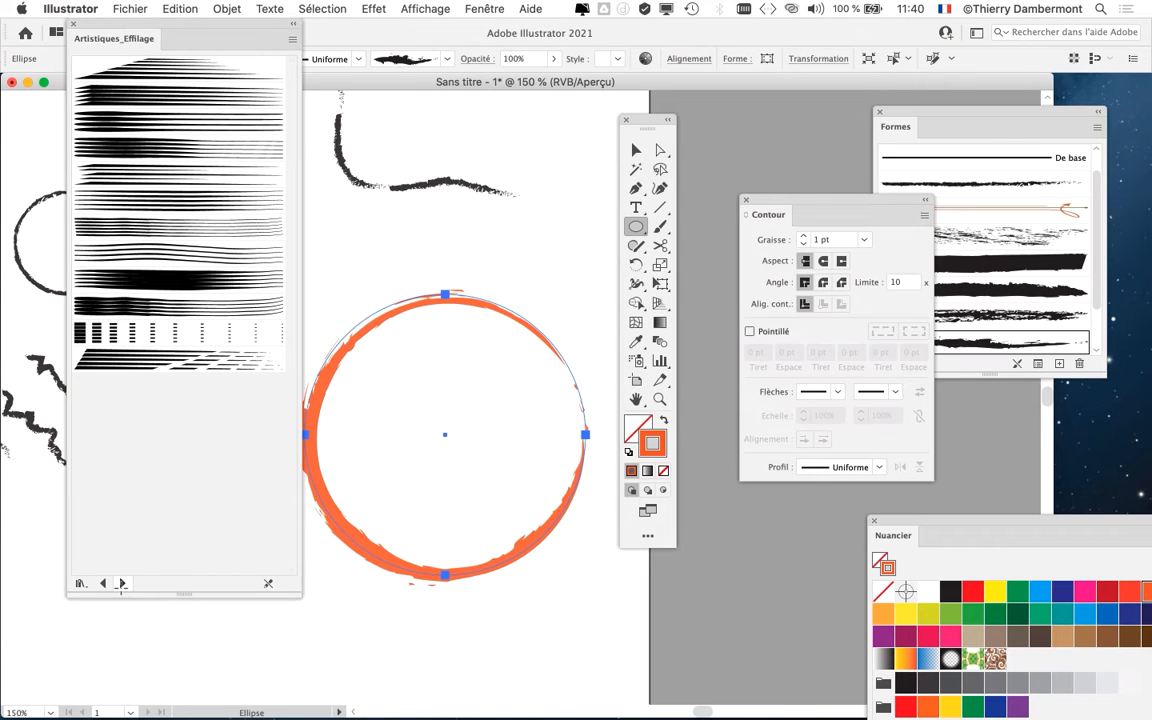
# - Try Effilage 6 on the orange circle, followed by the library's fifth and fourth brushes
pyautogui.click(166, 199)
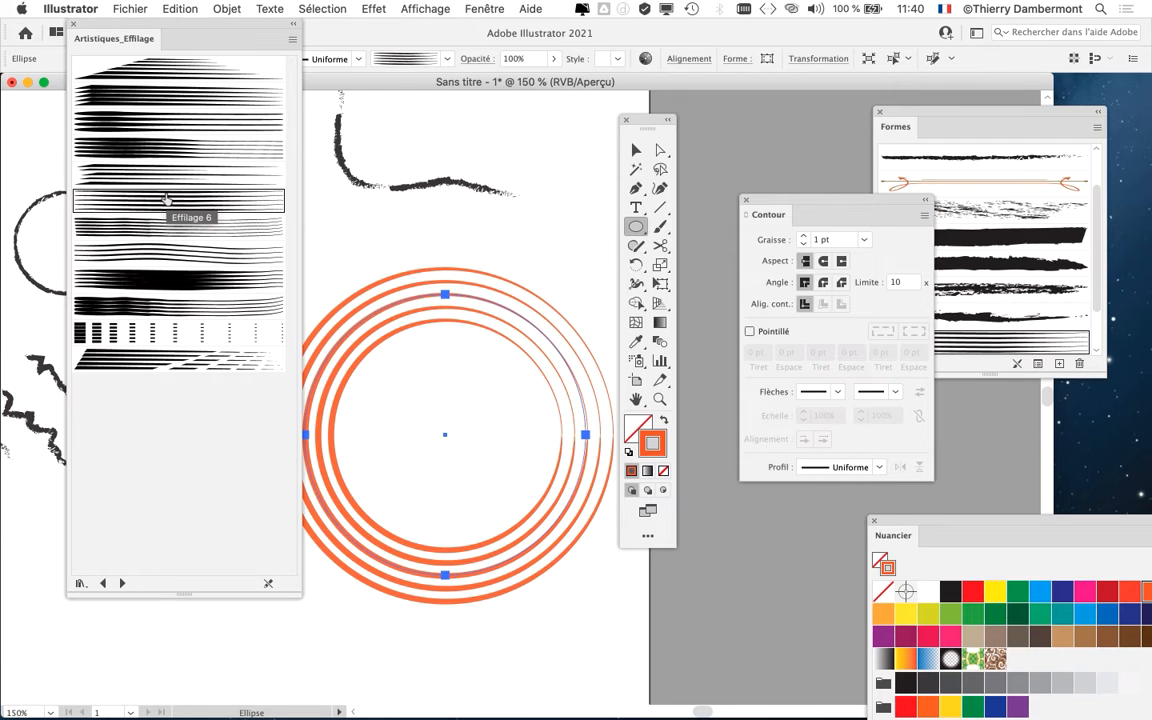
pyautogui.click(162, 175)
pyautogui.click(148, 150)
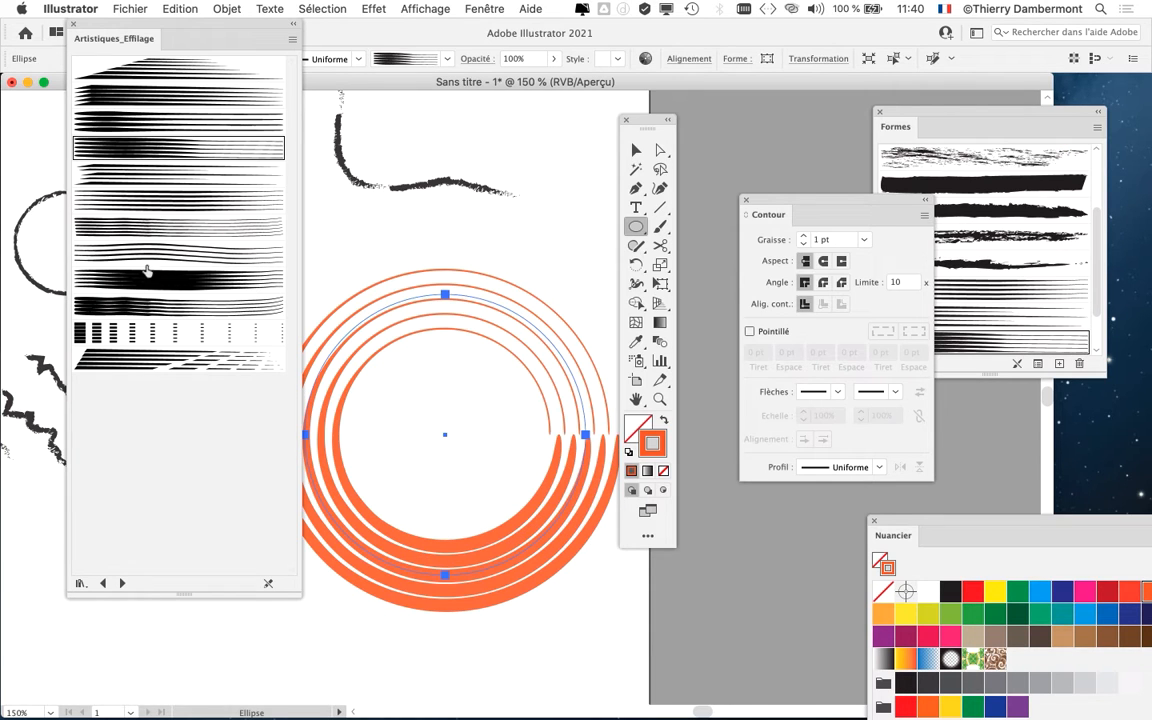
# - Load the Artistiques_Encre library and try its dark multi-line ink brush and finally the grey multi-line brush on the circle
pyautogui.click(121, 583)
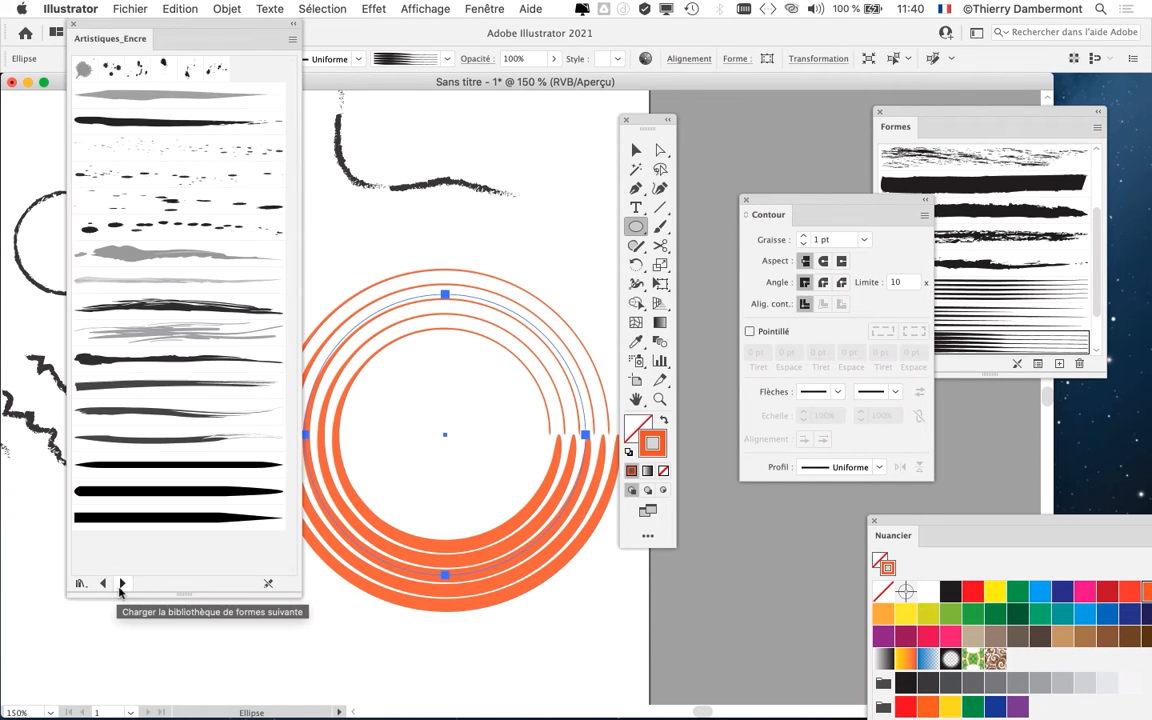
pyautogui.click(170, 305)
pyautogui.click(178, 333)
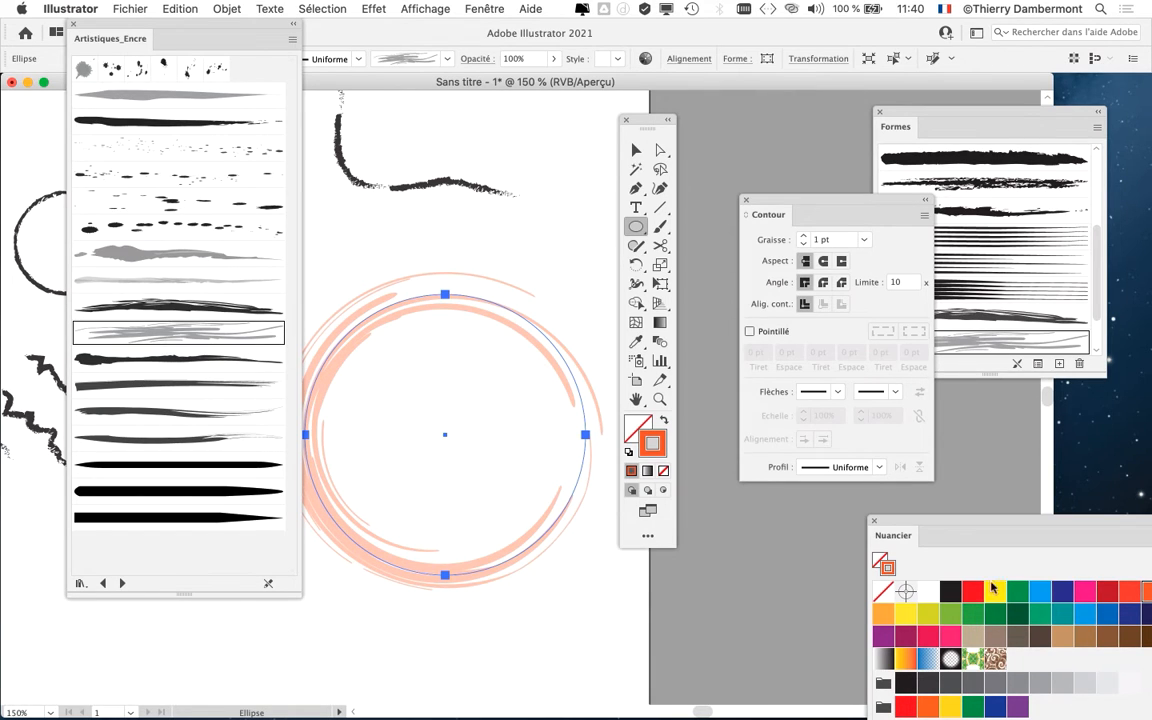
# - Recolour the circle's stroke dark blue and try the solid black ink brush and finally the large ink-splatter brush on it
pyautogui.click(1063, 595)
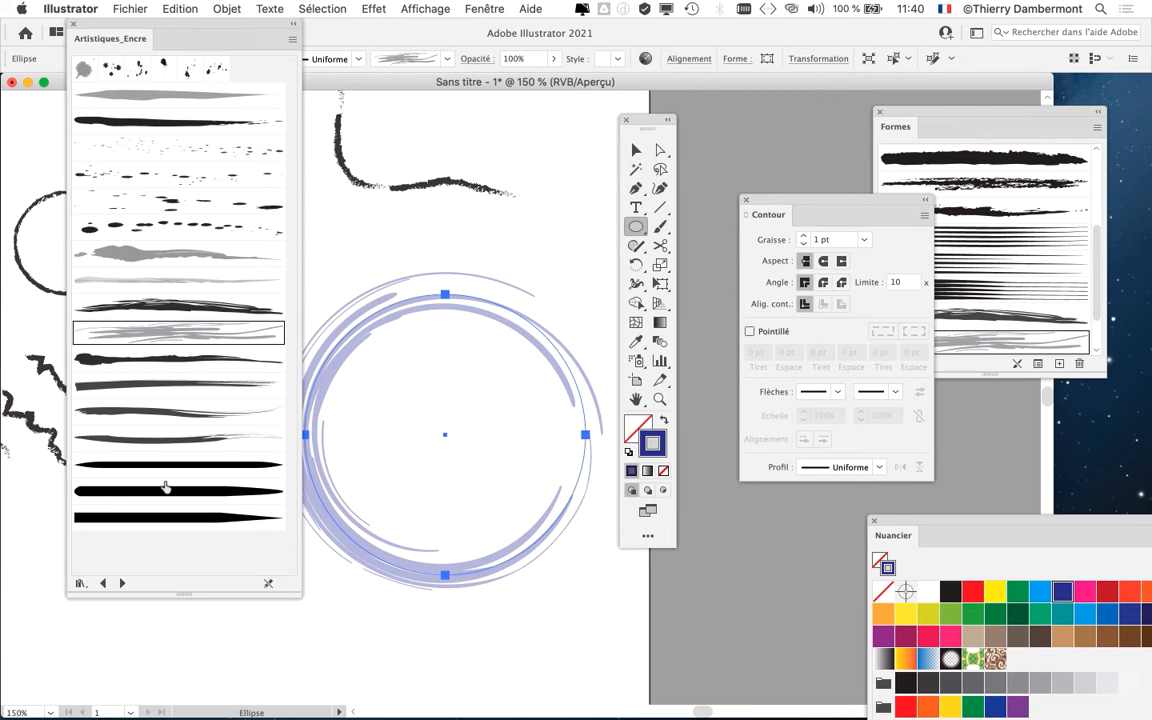
pyautogui.click(130, 122)
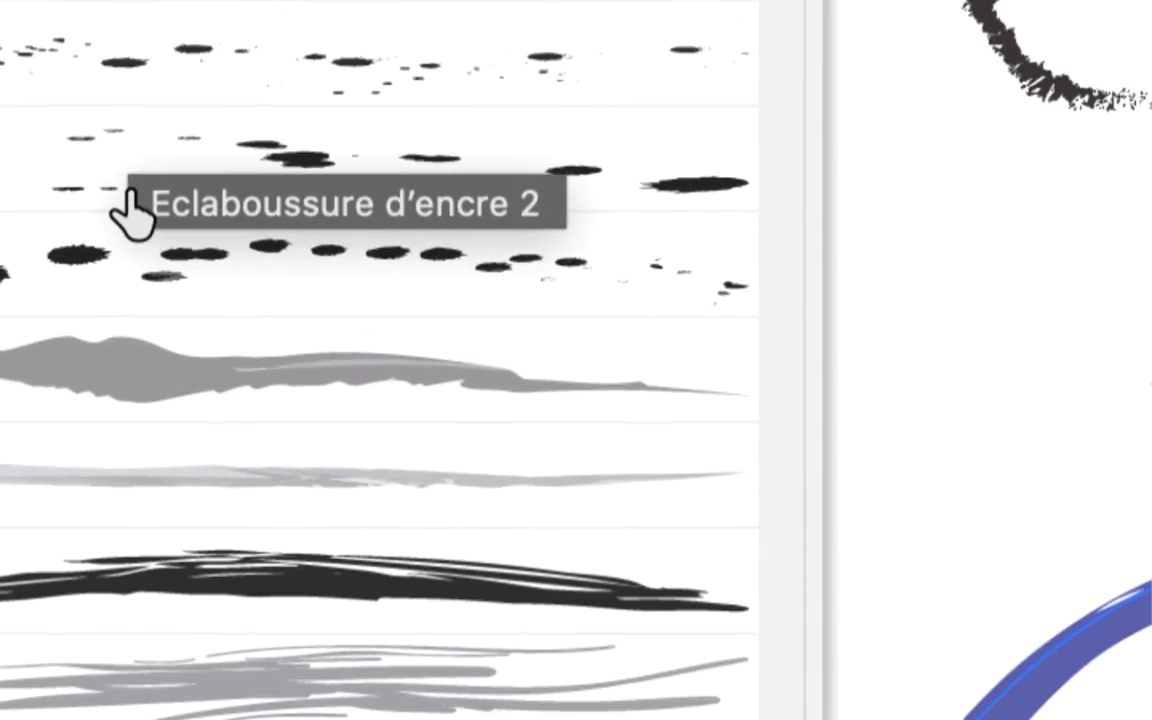
pyautogui.click(133, 225)
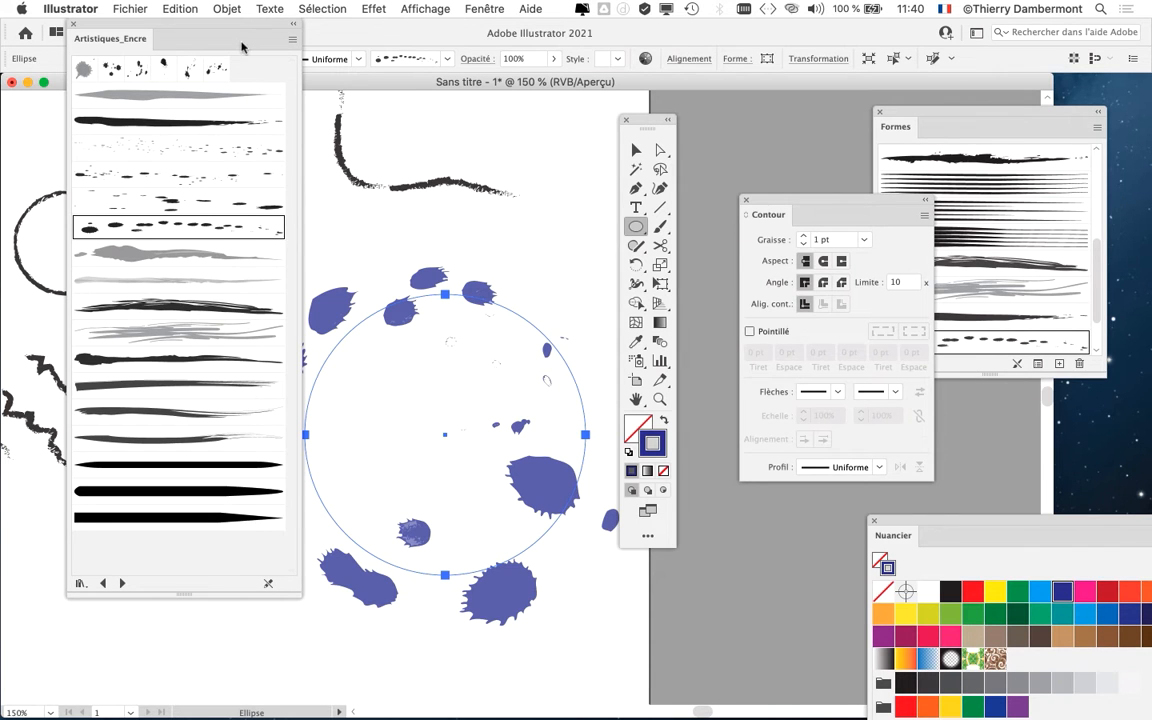
# - Clear the panels from the splattered circle, set its stroke weight to 0,25 pt, and apply the dark multi-line ink brush
pyautogui.moveTo(219, 38); pyautogui.dragTo(180, 38)
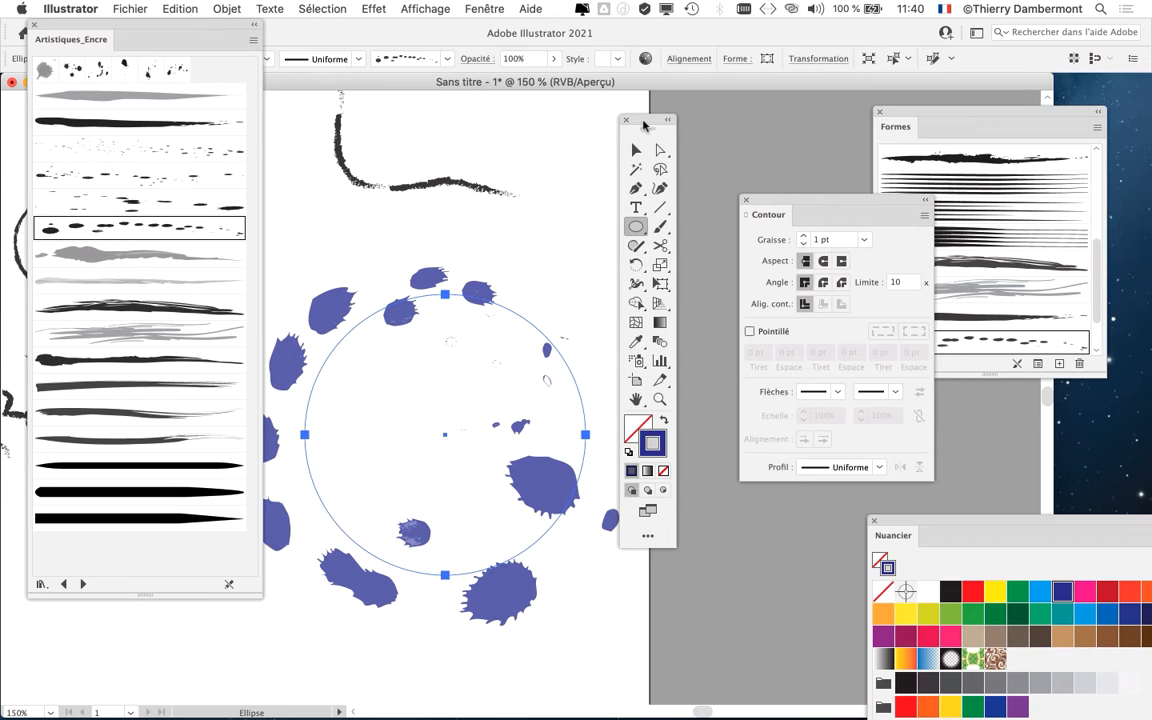
pyautogui.moveTo(645, 124); pyautogui.dragTo(658, 108)
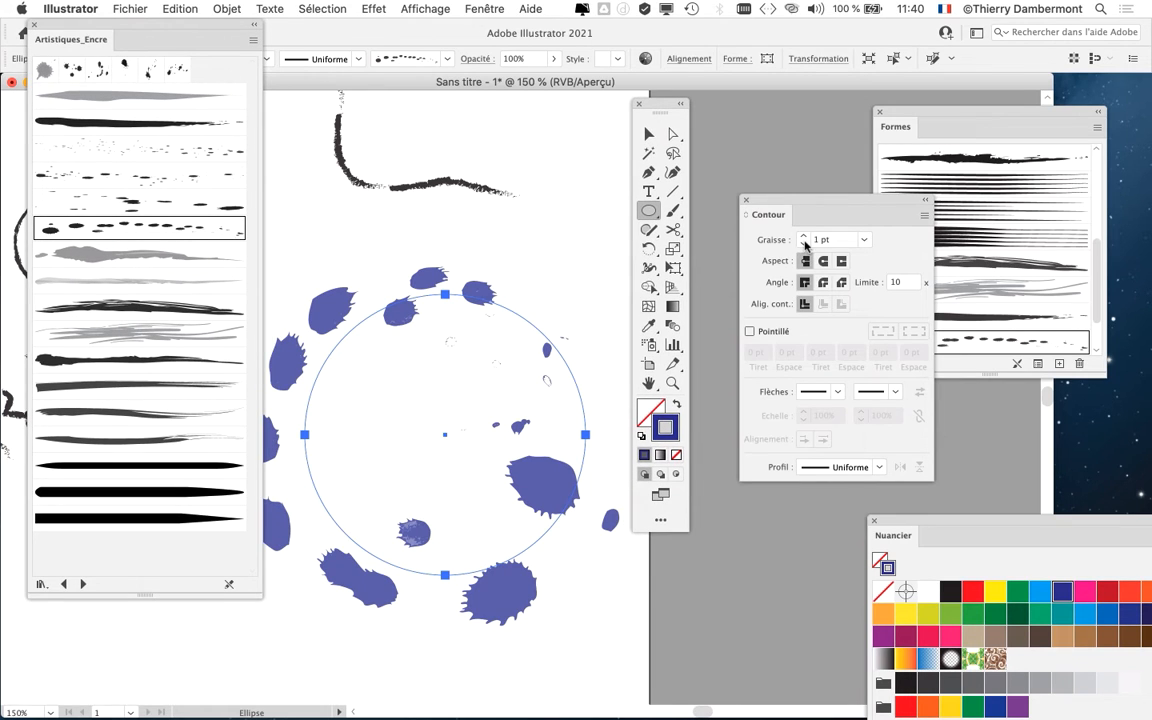
pyautogui.click(864, 239)
pyautogui.click(868, 254)
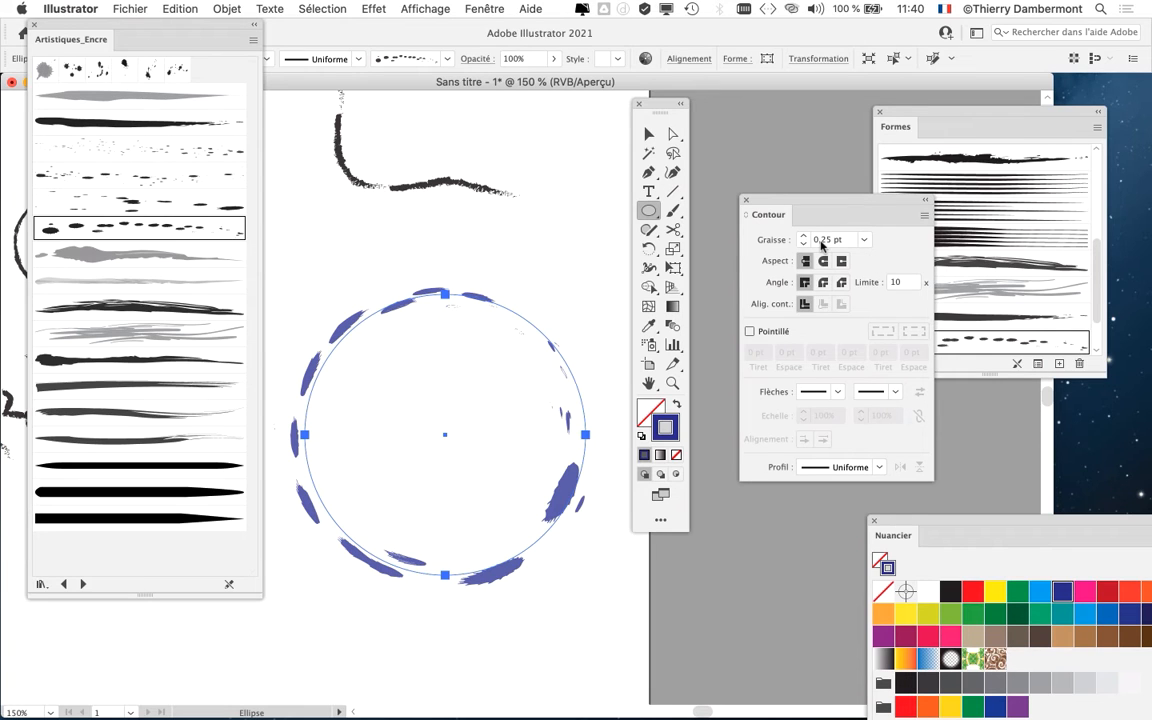
pyautogui.click(125, 305)
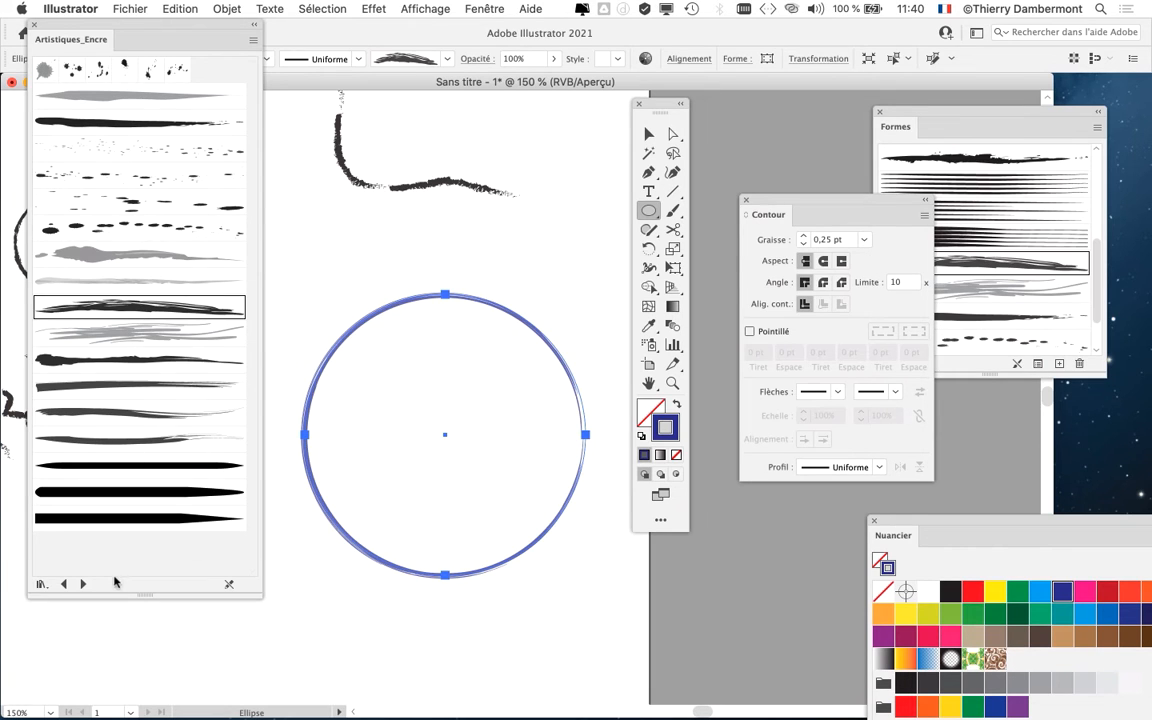
# - Load the Artistiques_Pinceau library, try its brushes on the circle ending with Pinceau - rapide 1, and glance at the Bordures_Cadres library before returning
pyautogui.click(81, 584)
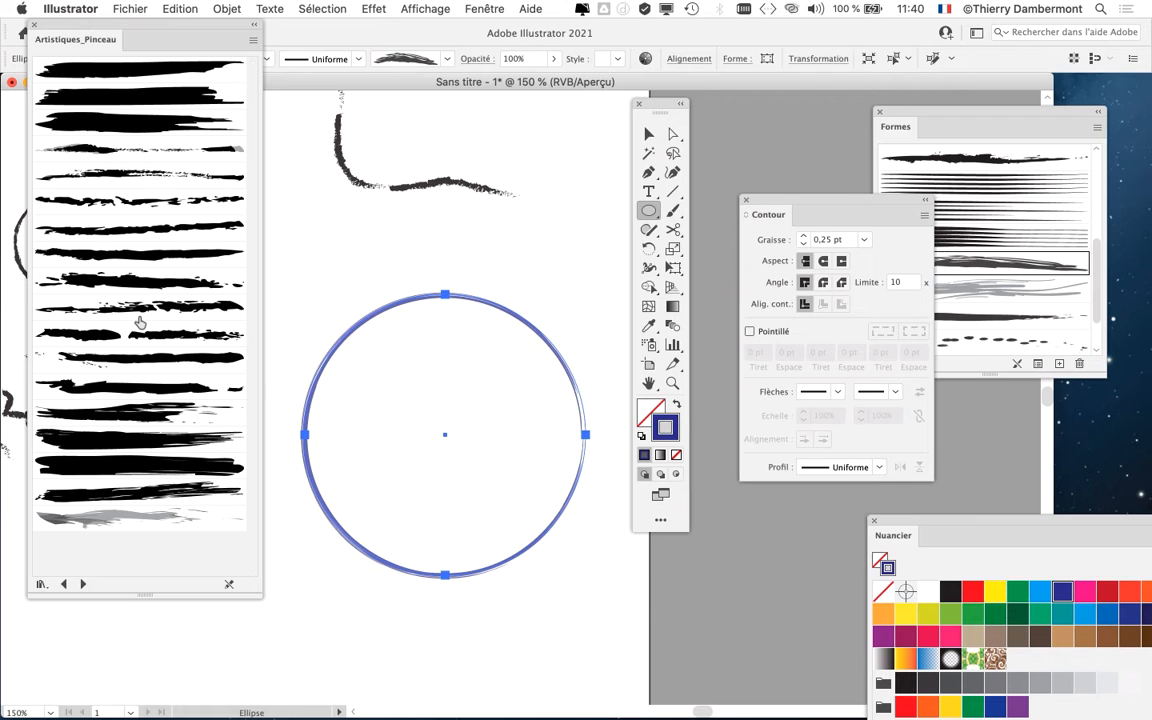
pyautogui.click(120, 282)
pyautogui.click(112, 386)
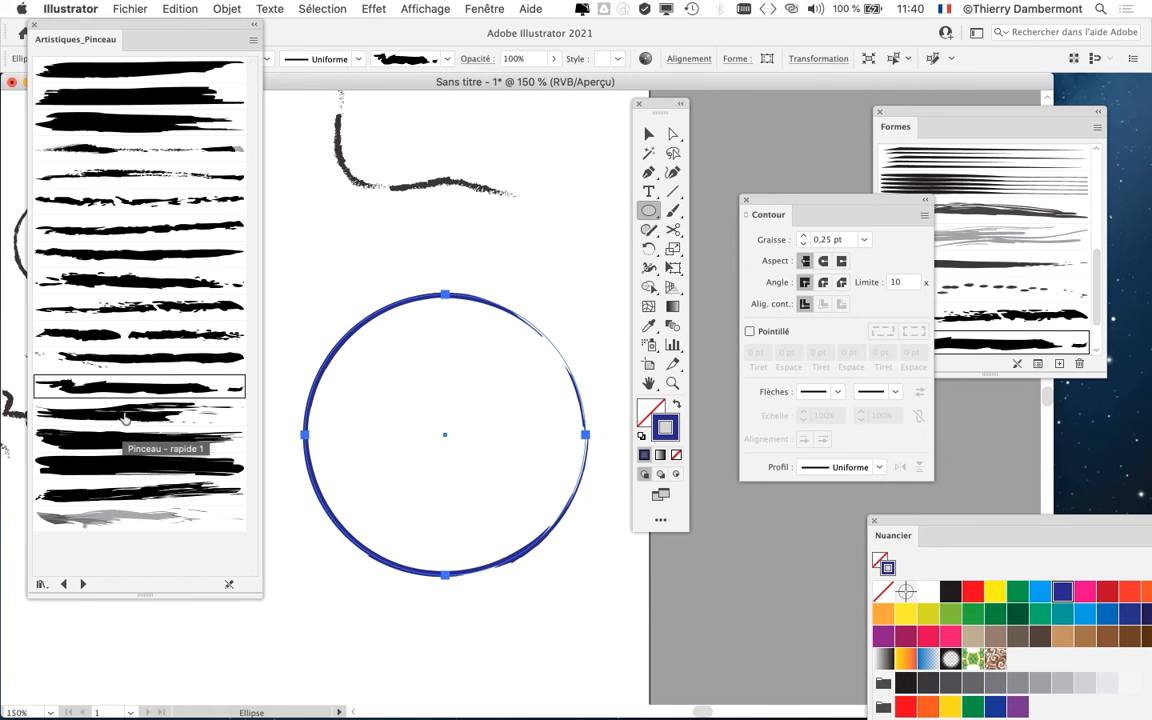
pyautogui.click(83, 584)
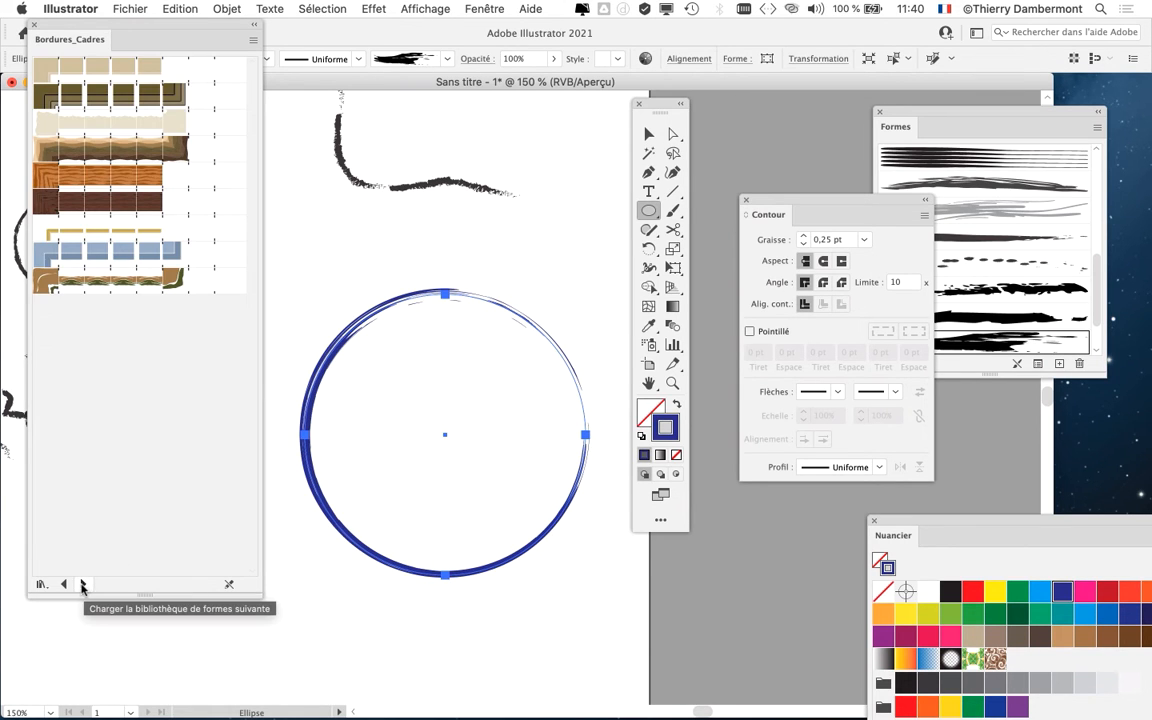
pyautogui.click(63, 584)
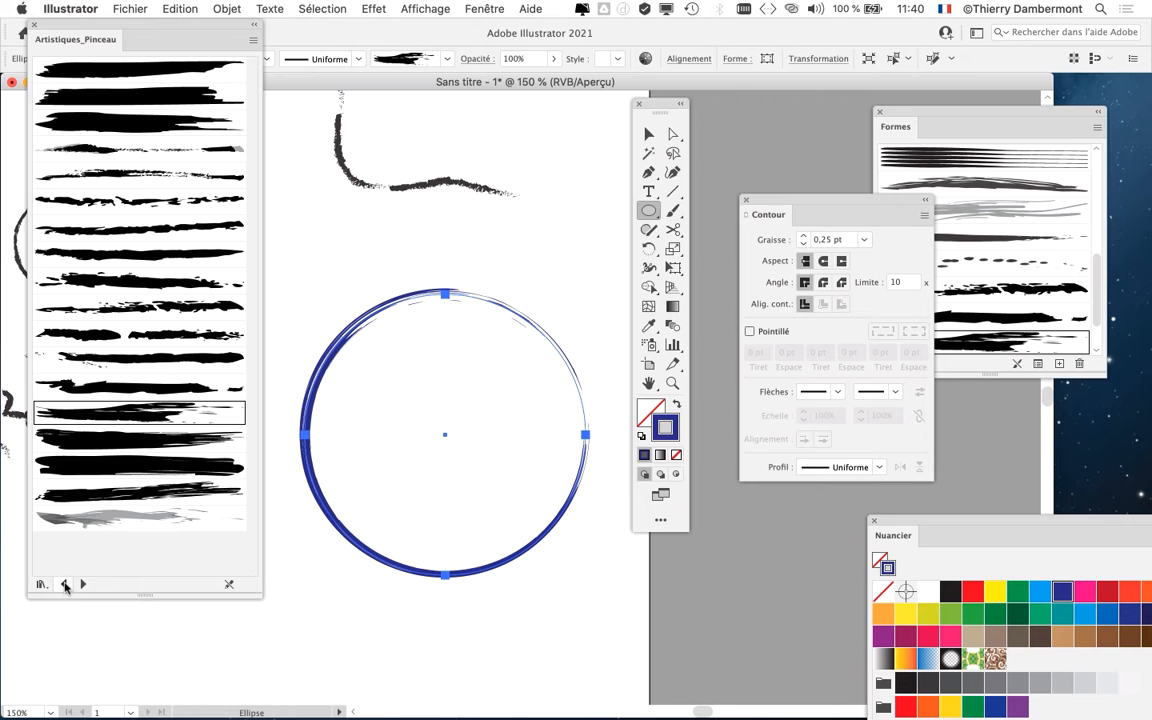
# - Try the Artistiques_Pinceau library's sixth, fourth and fifth brushes on the circle, with a brief return to the Artistiques_Encre library
pyautogui.click(104, 200)
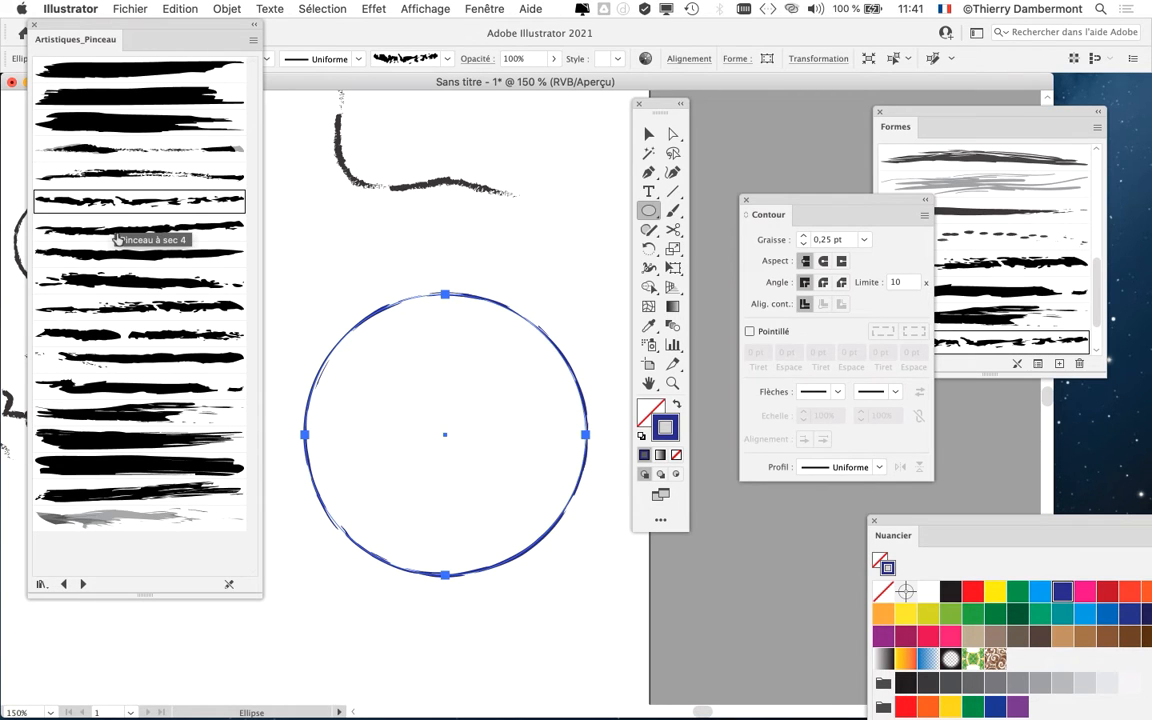
pyautogui.click(135, 149)
pyautogui.click(130, 175)
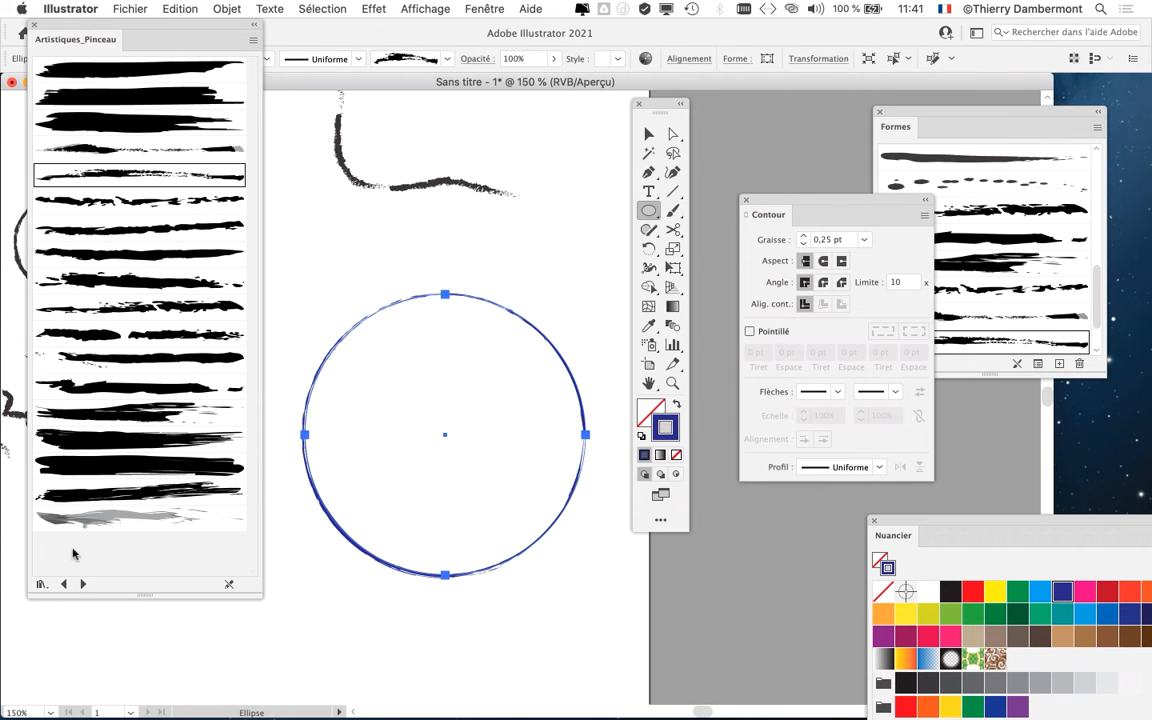
pyautogui.click(63, 584)
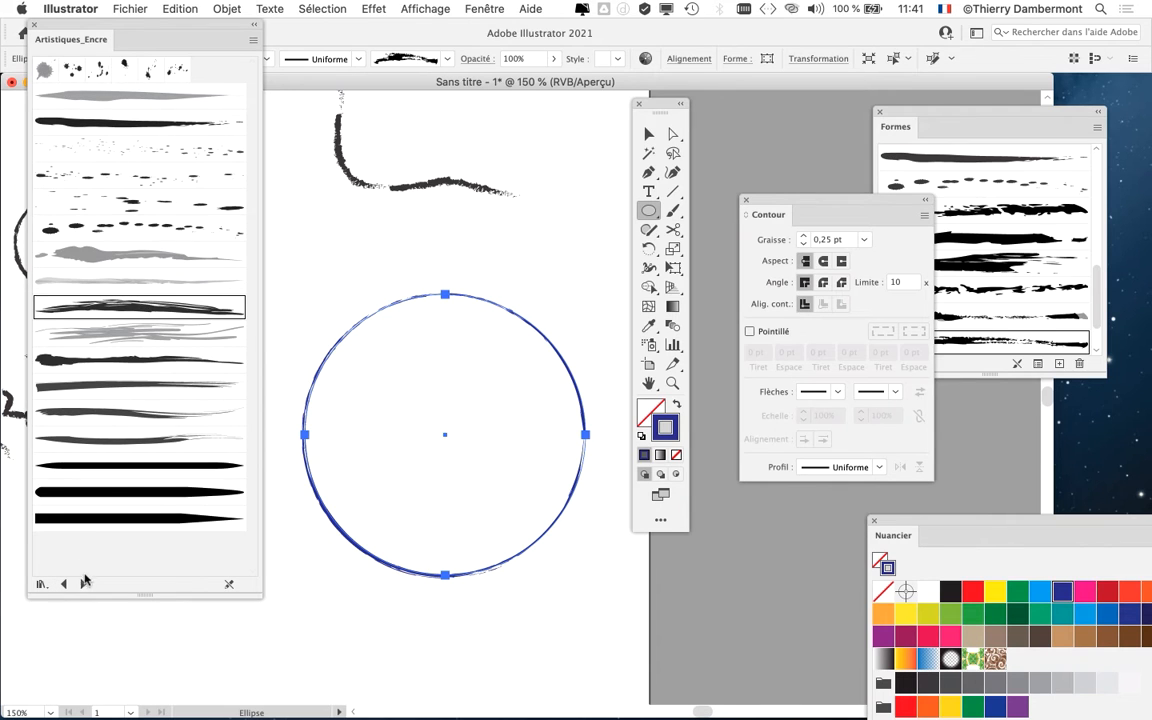
pyautogui.click(83, 584)
# - Apply the seventh Artistiques_Pinceau brush to the circle, set its stroke weight to 0,75 pt, and shift the floating toolbox slightly aside
pyautogui.click(118, 230)
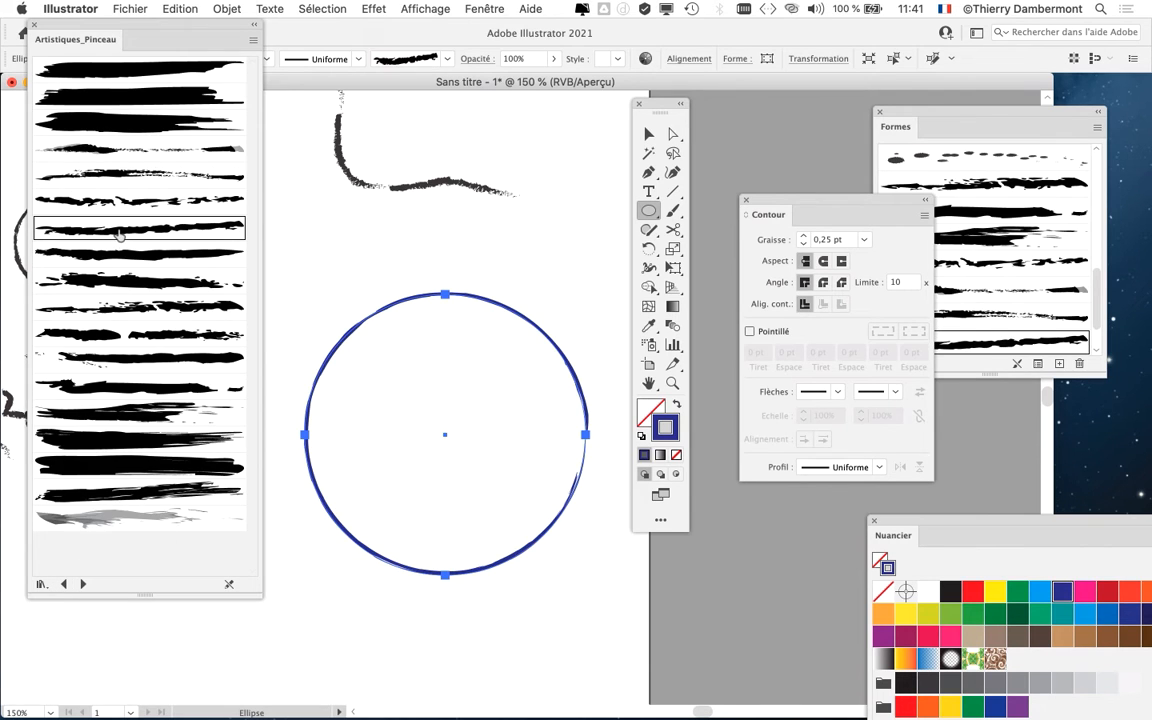
pyautogui.click(803, 236)
pyautogui.click(805, 236)
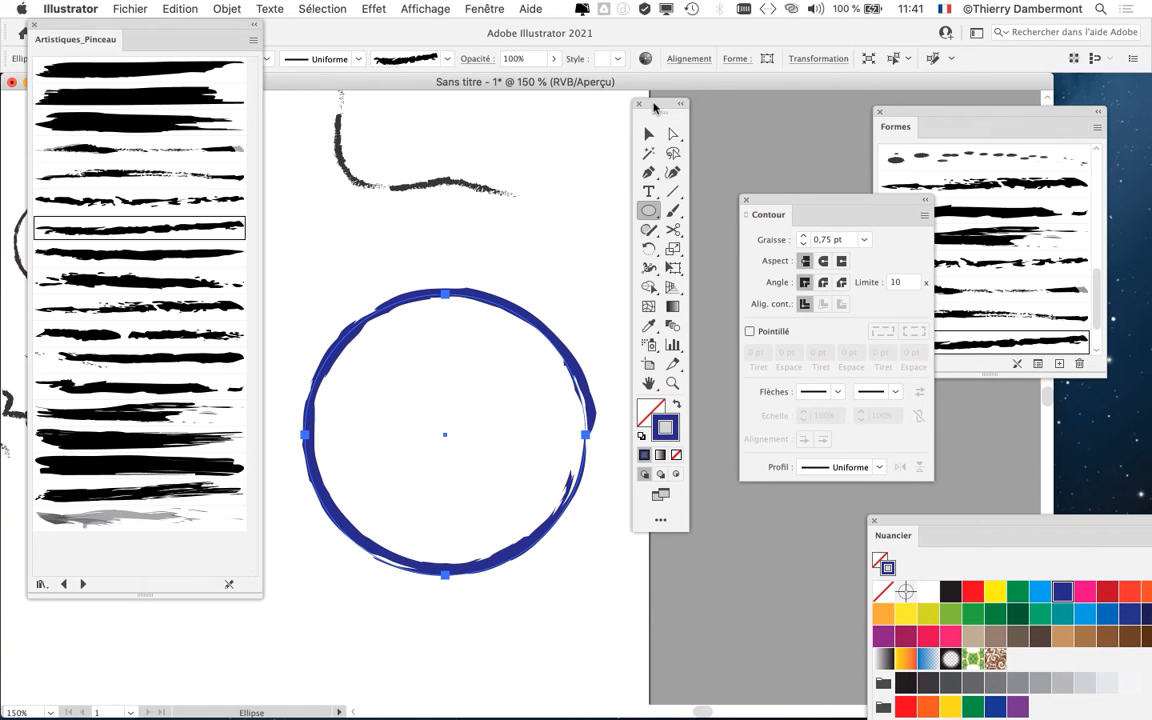
pyautogui.moveTo(654, 107); pyautogui.dragTo(665, 108)
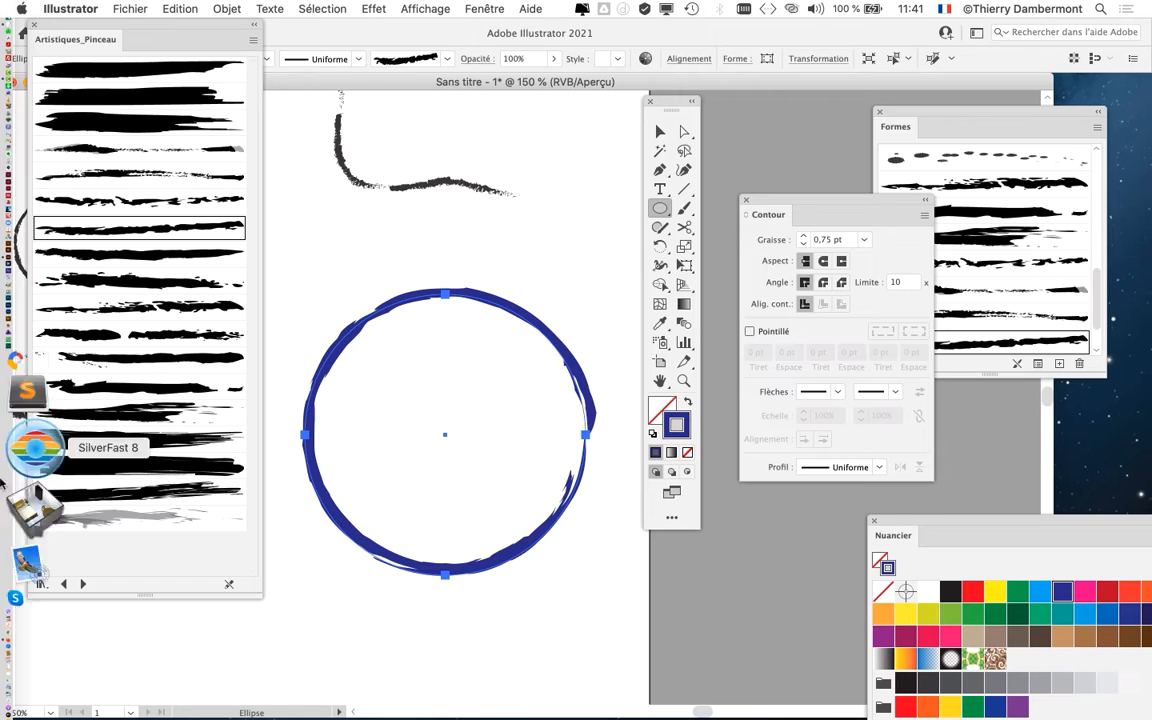
# - Switch to Firefox and search the web for "download illustrator brush" in a new tab
pyautogui.click(27, 530)
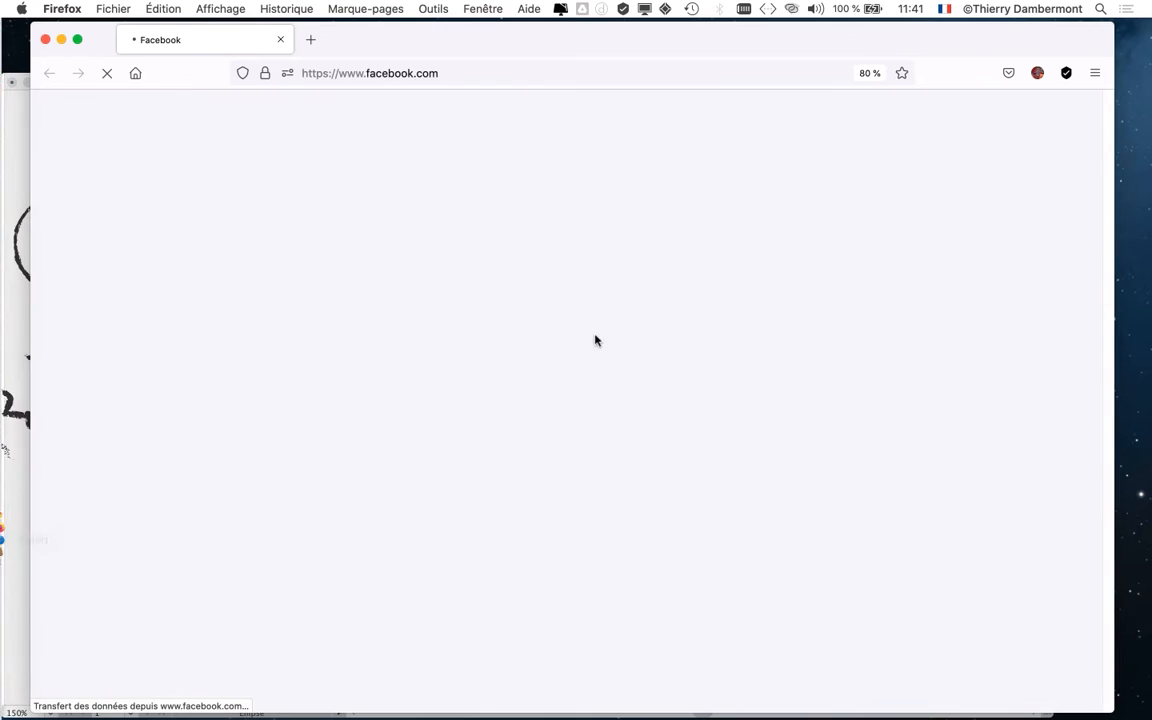
pyautogui.click(310, 40)
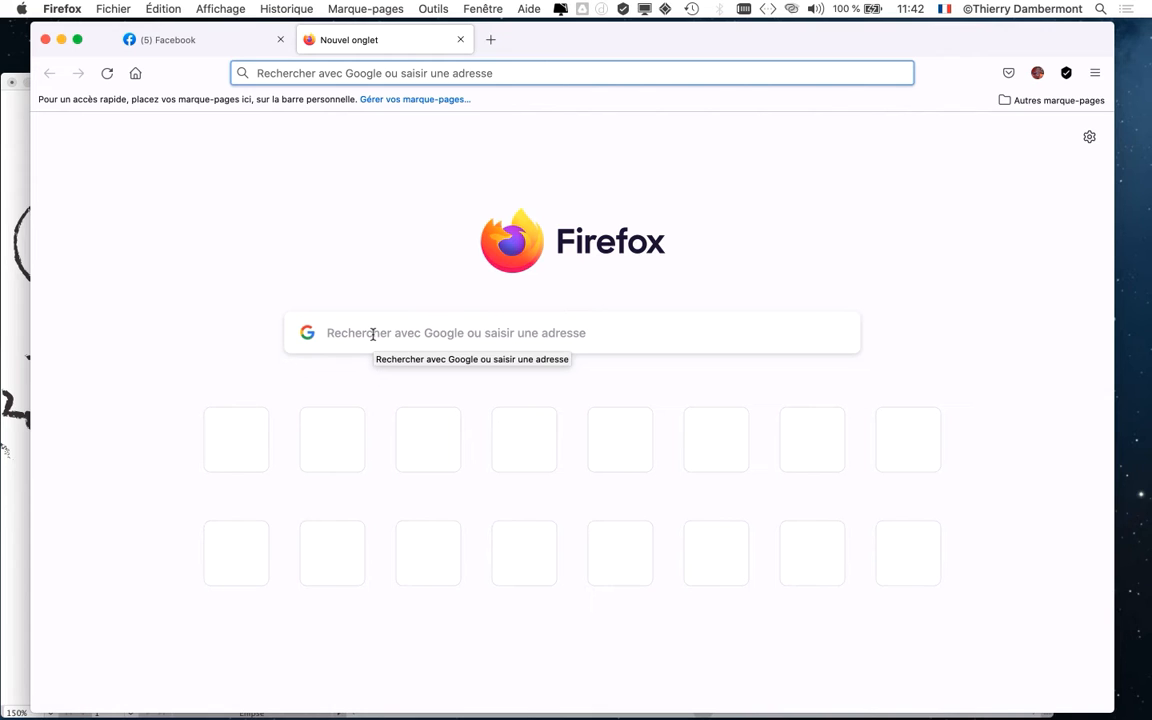
pyautogui.click(371, 333)
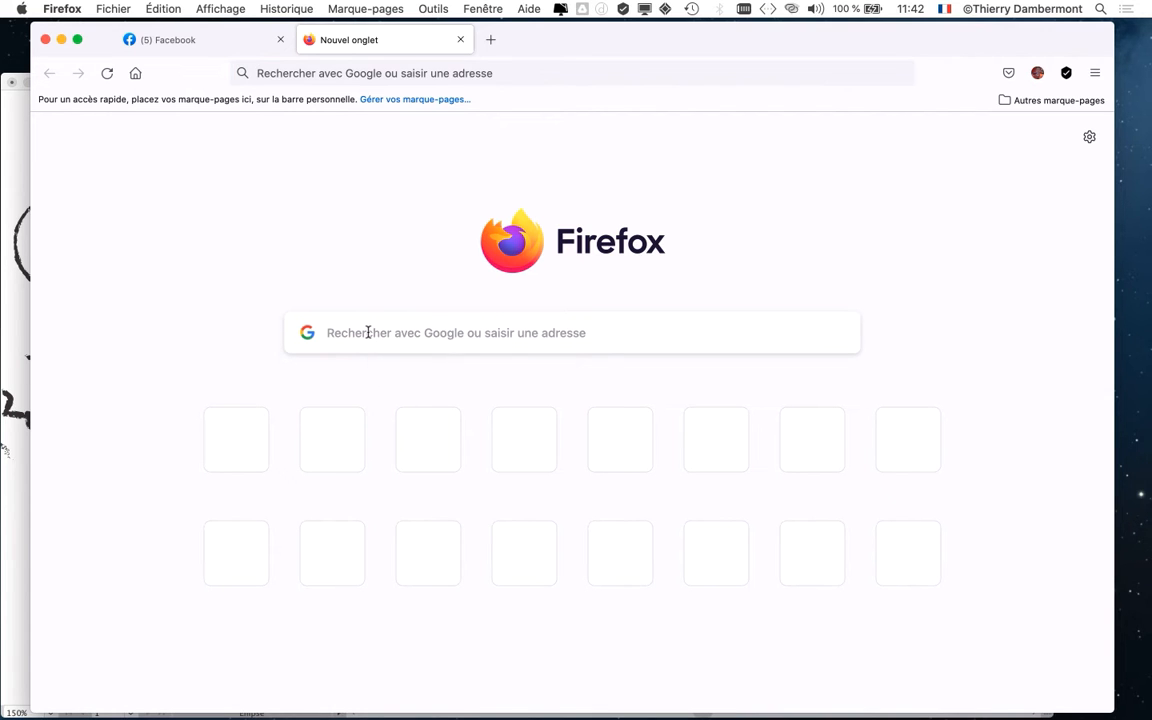
pyautogui.write('download')
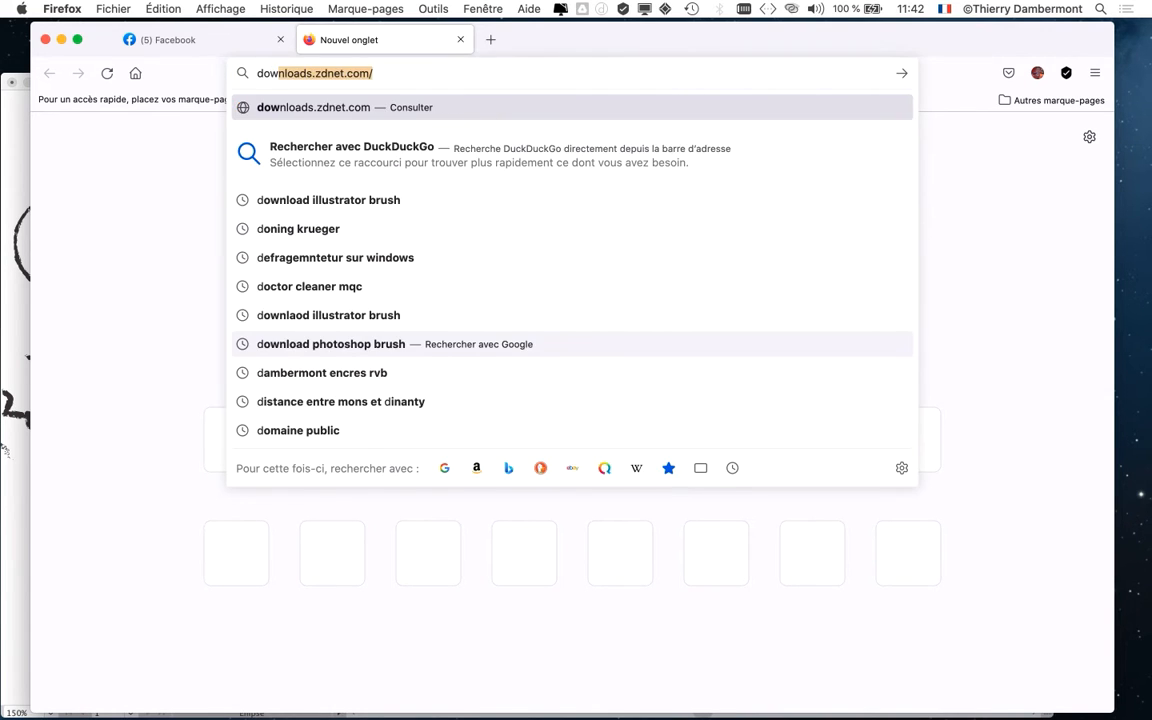
pyautogui.press('BackSpace')
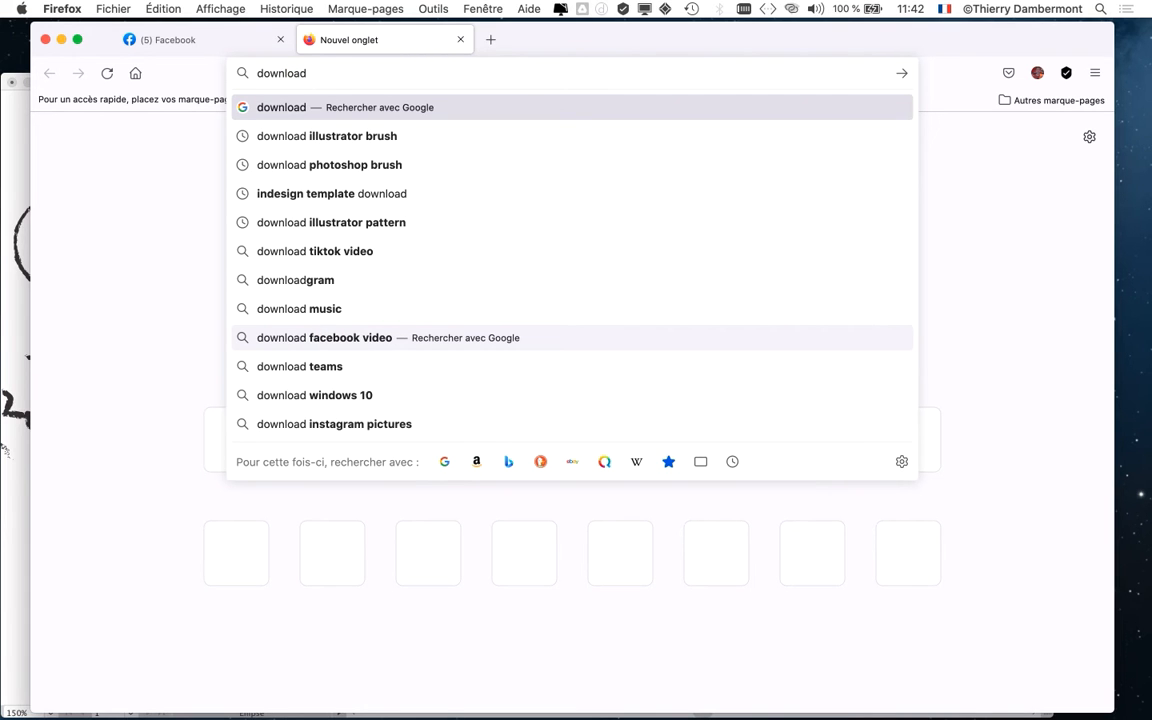
pyautogui.write('illustrator ')
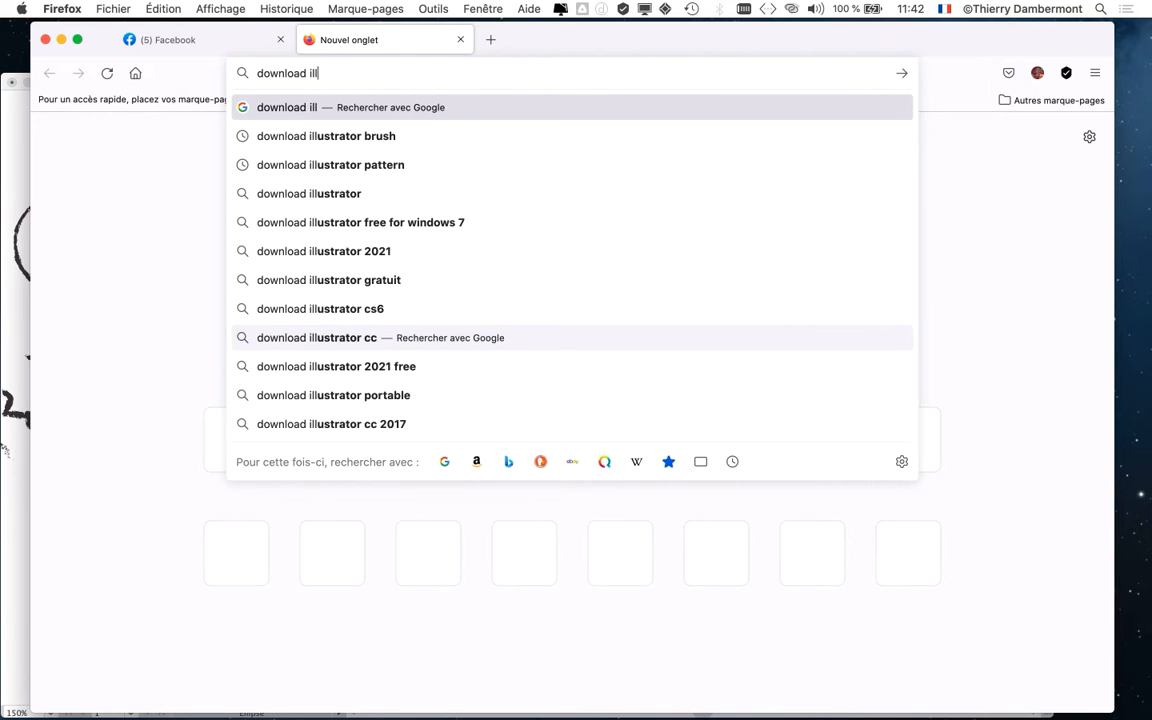
pyautogui.write('brush')
pyautogui.press('Return')
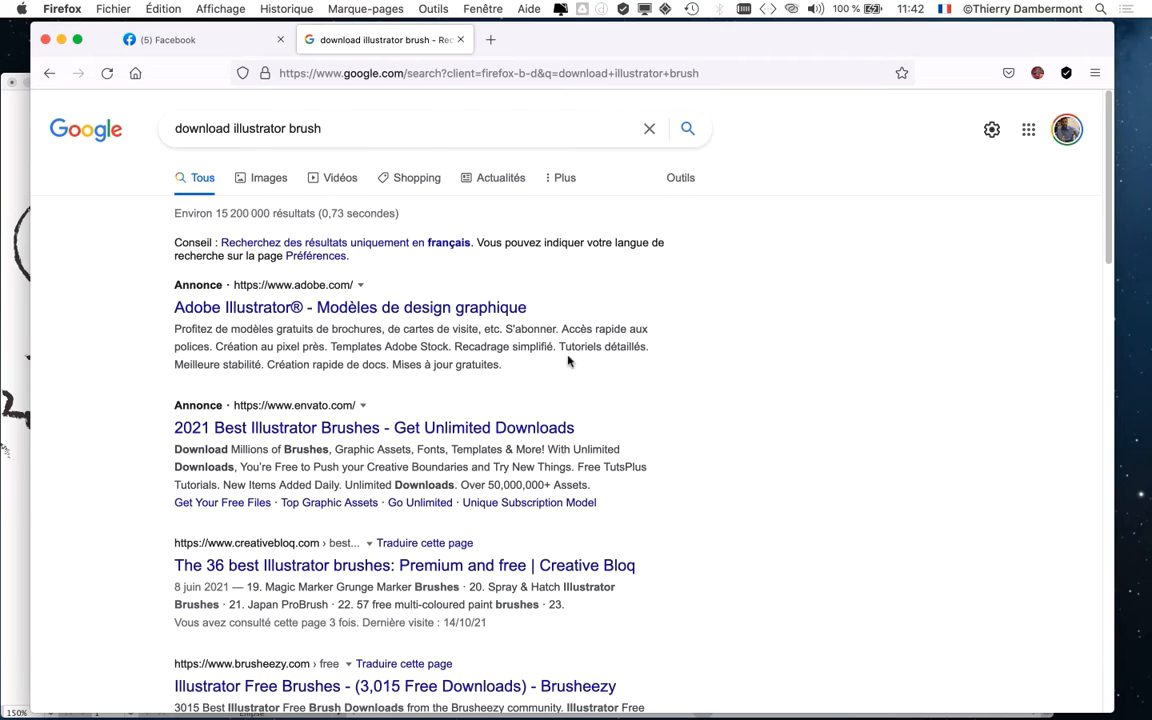
# - Open the Creative Bloq, Spoon Graphics and Envato Tuts+ brush articles from the search results in separate background tabs
pyautogui.scroll(-2, 628, 378)
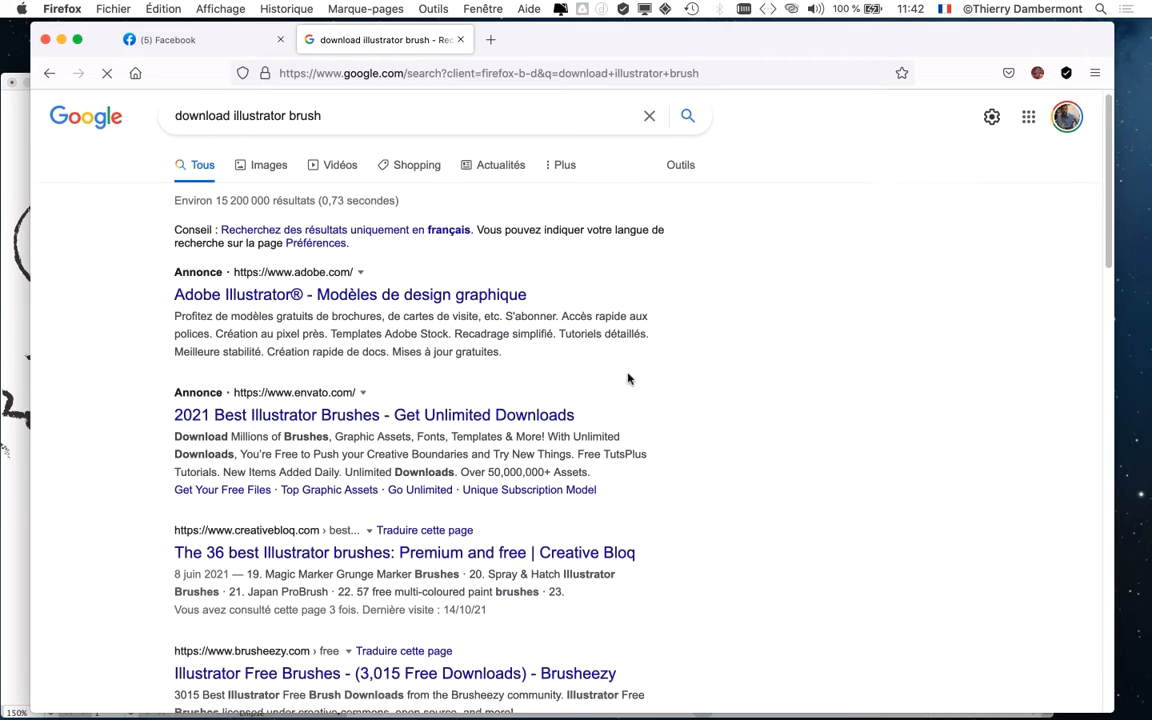
pyautogui.scroll(-6, 628, 378)
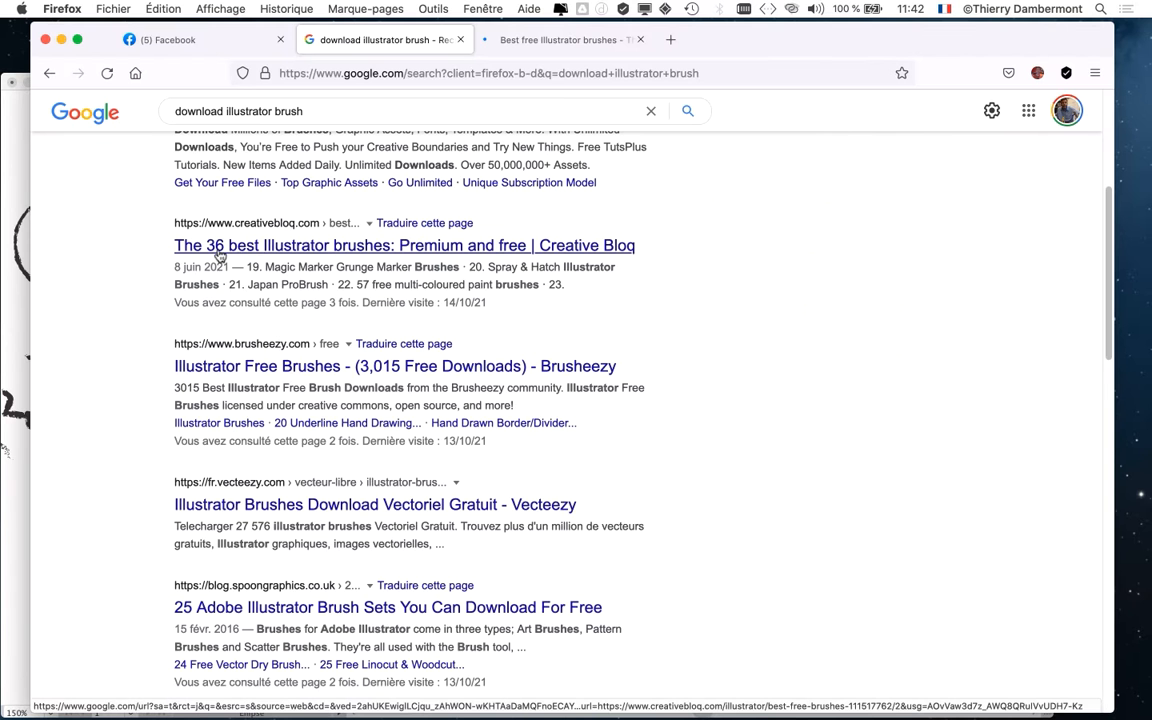
pyautogui.scroll(-4, 658, 404)
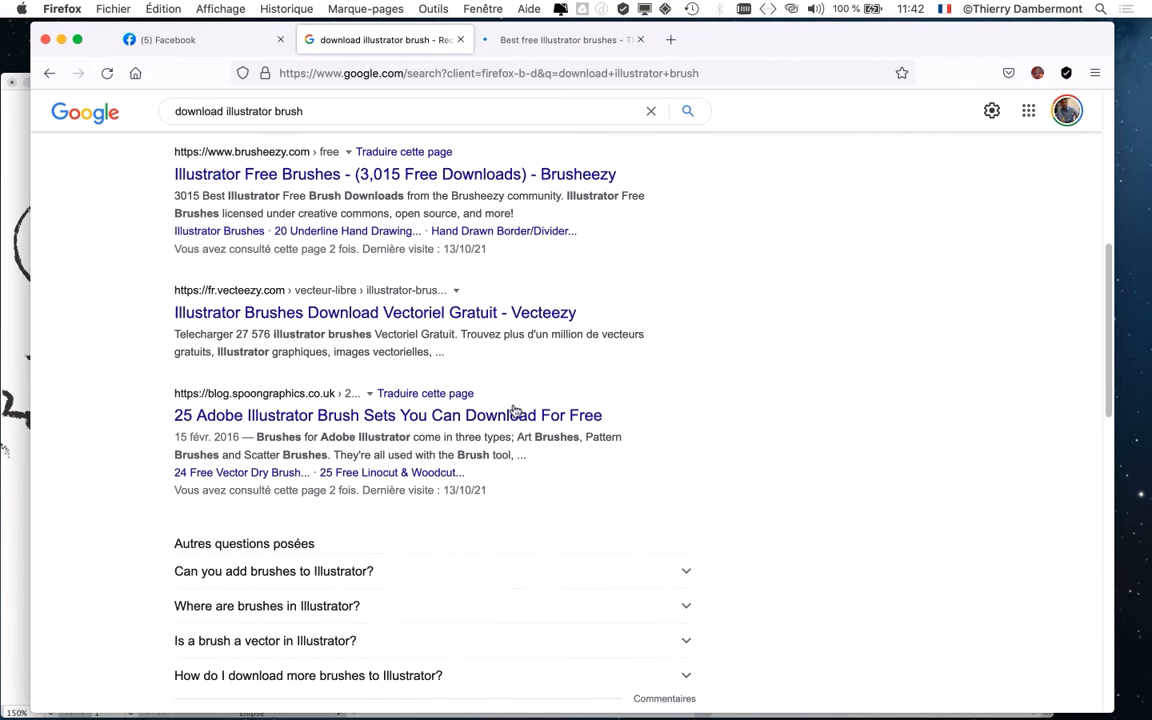
pyautogui.keyDown('super'); pyautogui.click(391, 416); pyautogui.keyUp('super')
pyautogui.scroll(-8, 704, 372)
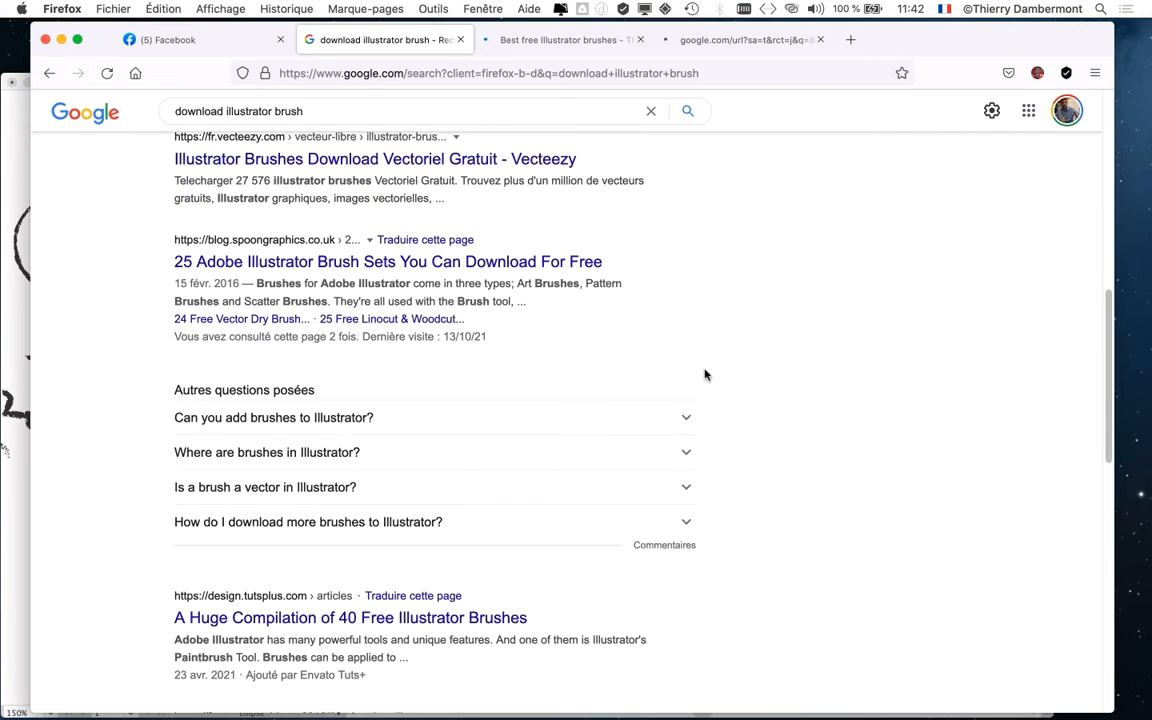
pyautogui.keyDown('super'); pyautogui.click(432, 395); pyautogui.keyUp('super')
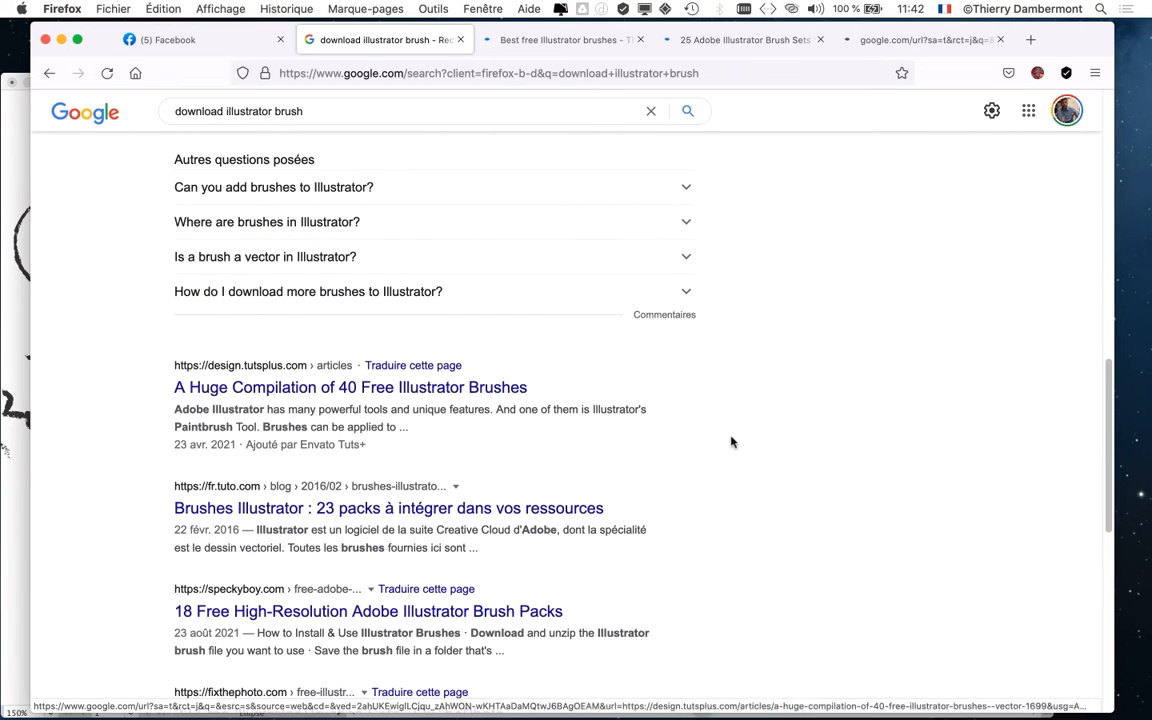
# - Open the fr.tuto.com, Speckyboy and FixThePhoto brush results in background tabs and check the remaining search results
pyautogui.scroll(-3, 700, 420)
pyautogui.keyDown('super'); pyautogui.click(430, 356); pyautogui.keyUp('super')
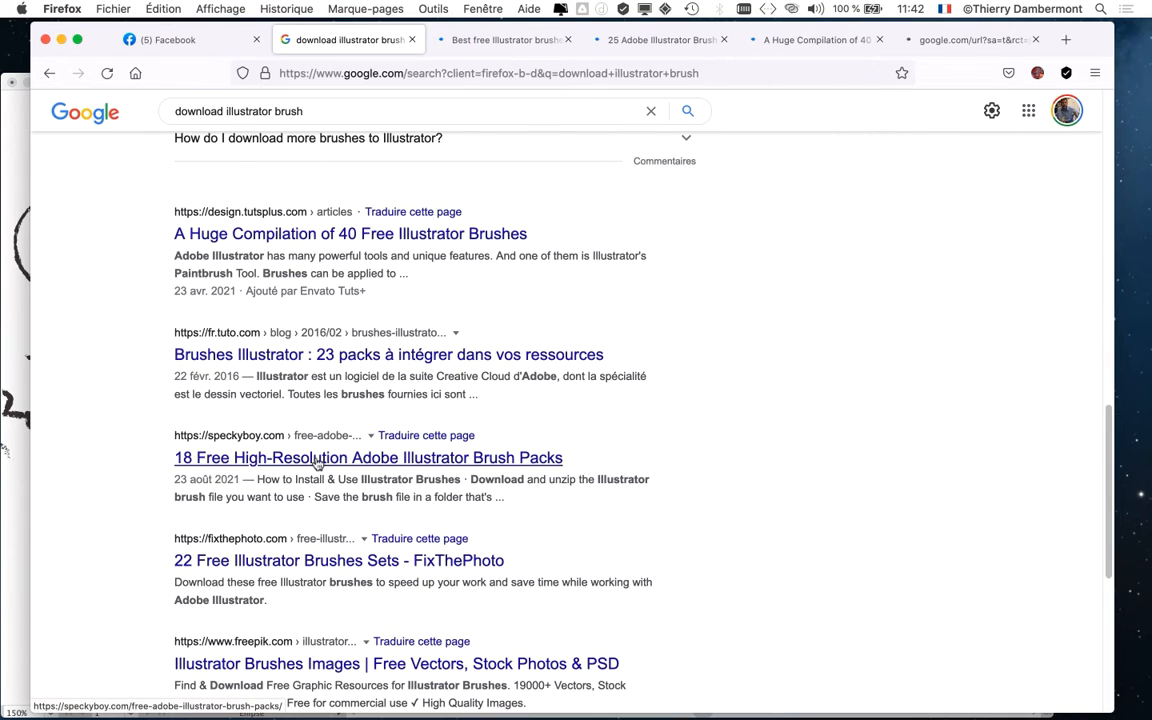
pyautogui.keyDown('super'); pyautogui.click(312, 468); pyautogui.keyUp('super')
pyautogui.scroll(-3, 600, 550)
pyautogui.keyDown('super'); pyautogui.click(268, 418); pyautogui.keyUp('super')
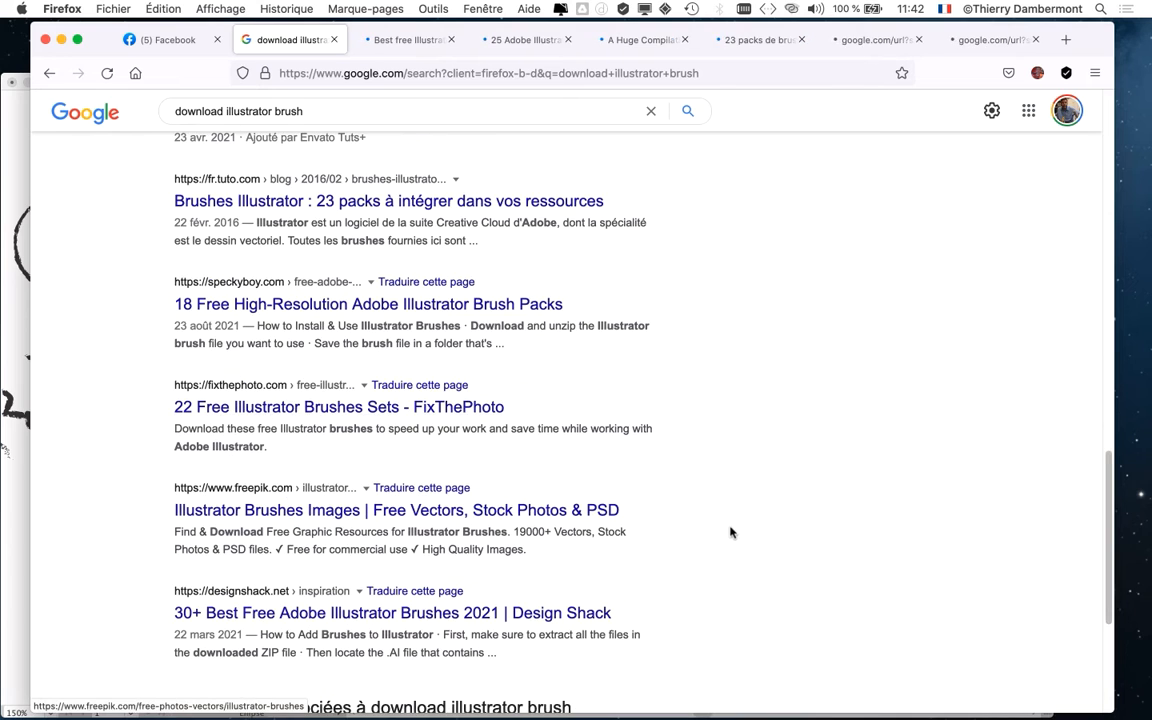
pyautogui.scroll(-6, 730, 535)
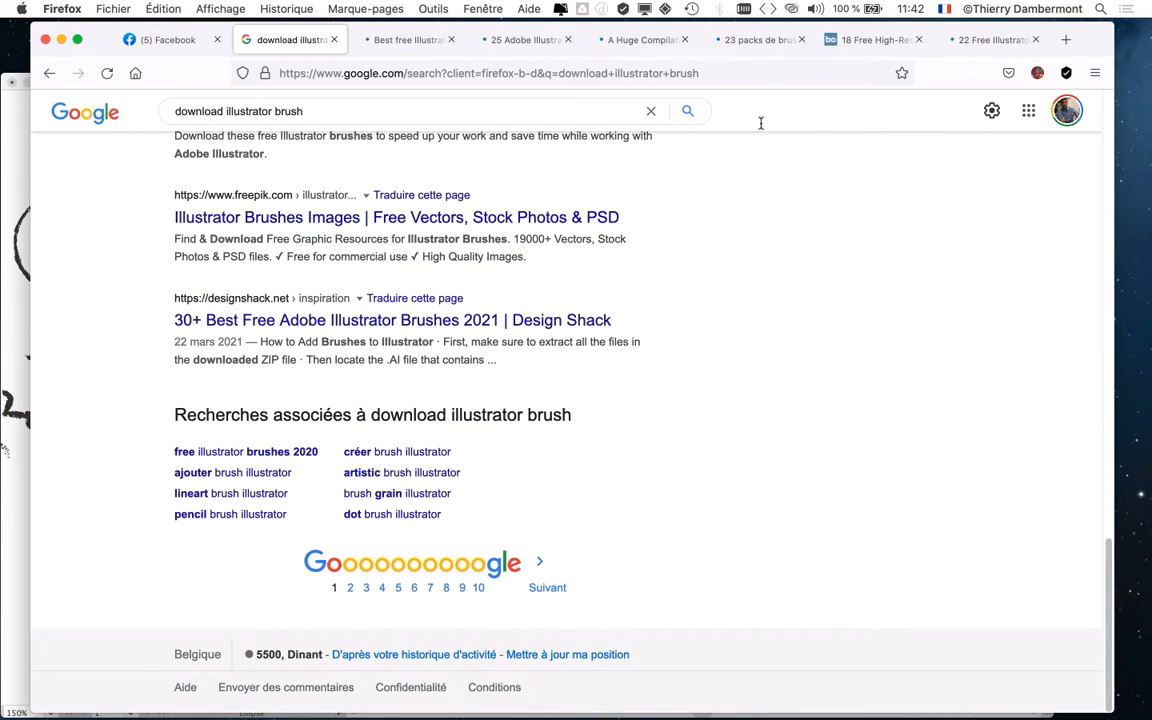
# - Browse the brush sets in Creative Bloq's article on the 36 best Illustrator brushes
pyautogui.click(385, 48)
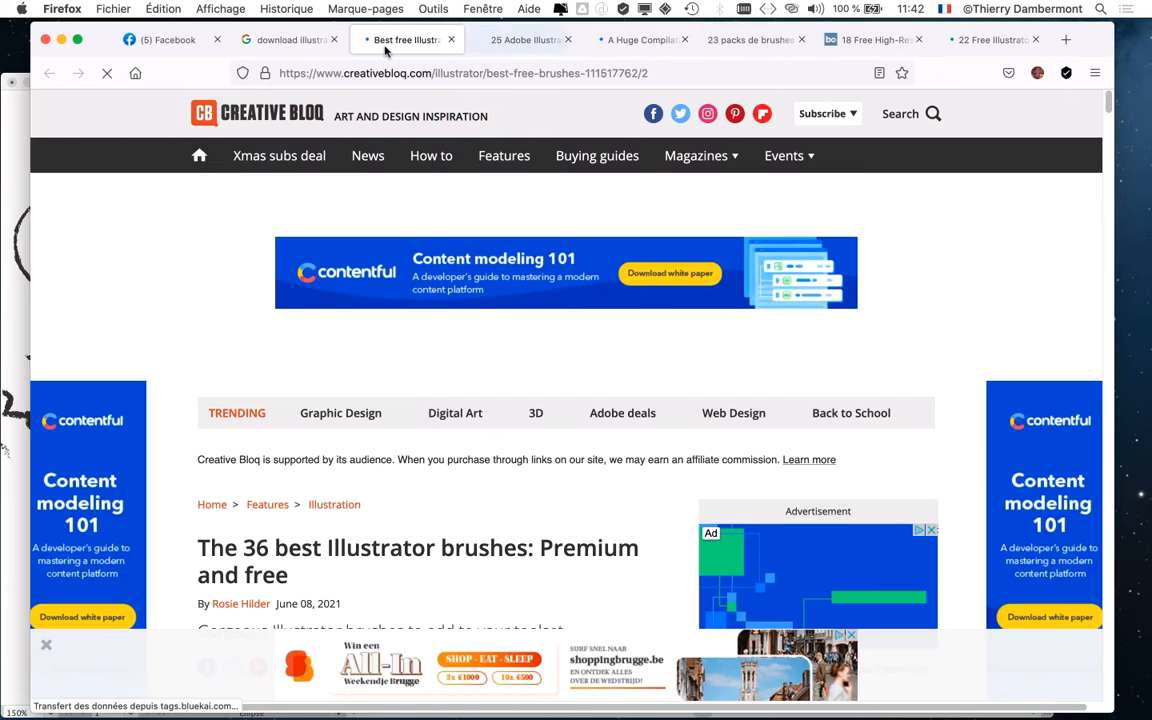
pyautogui.scroll(-7, 495, 452)
pyautogui.scroll(-13, 499, 451)
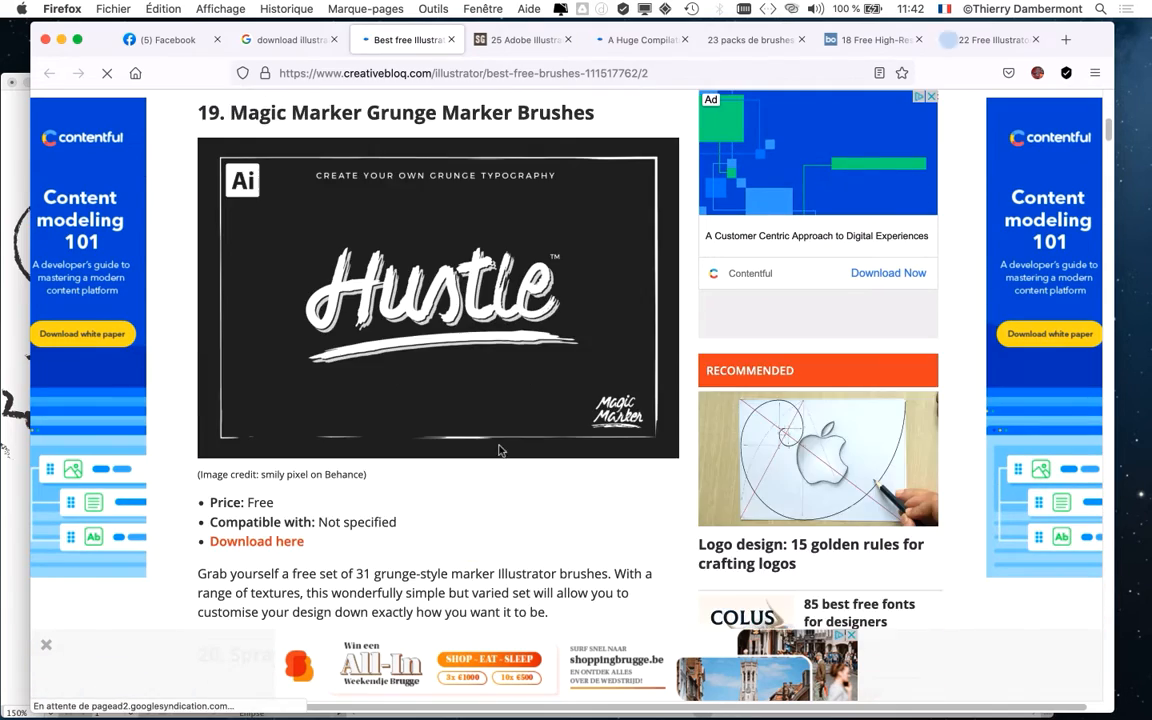
pyautogui.scroll(-17, 499, 451)
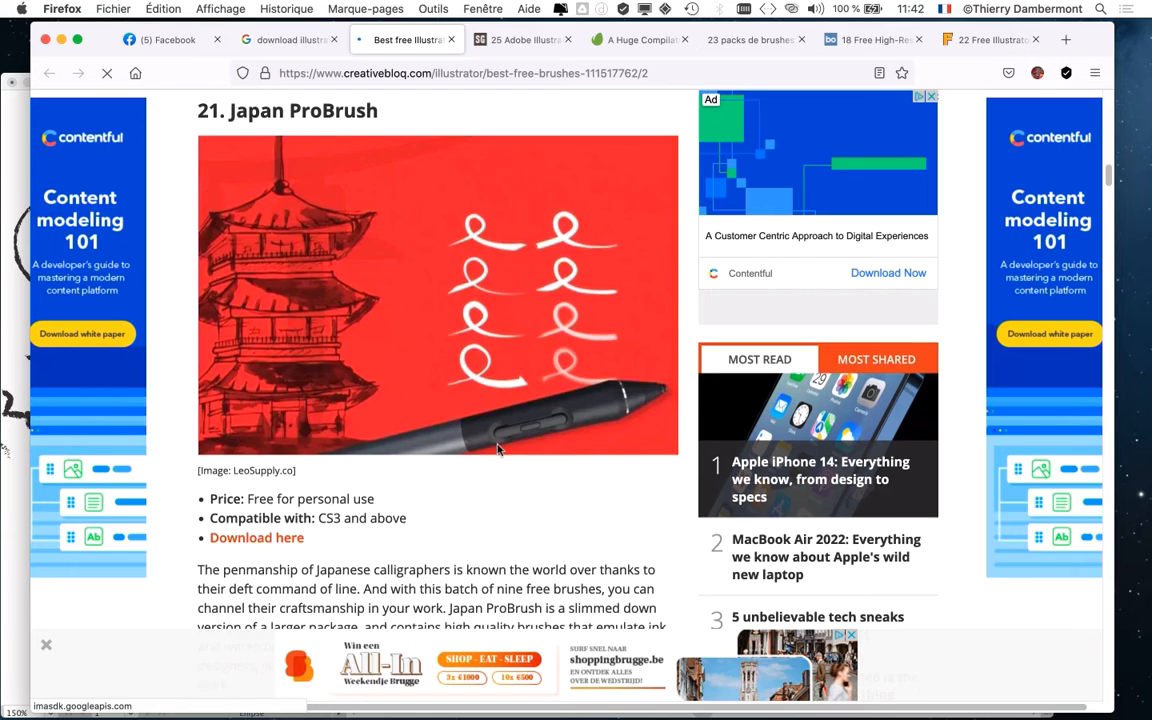
pyautogui.scroll(-13, 499, 450)
pyautogui.scroll(-18, 497, 449)
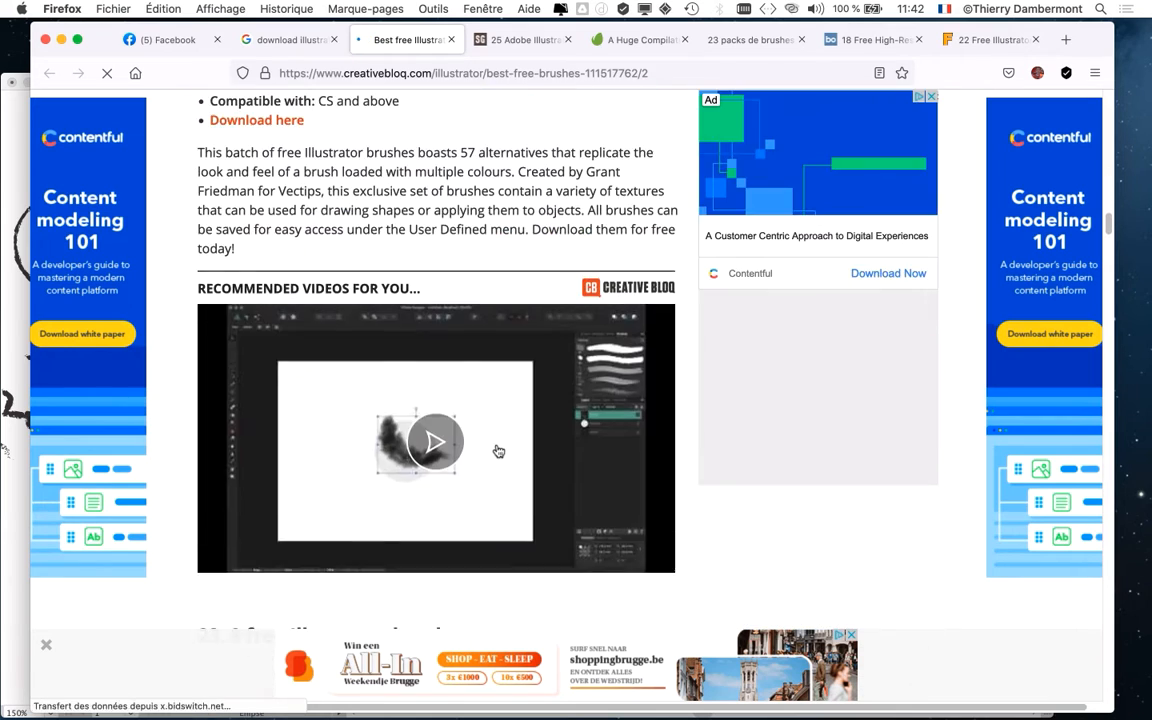
pyautogui.scroll(-3, 497, 449)
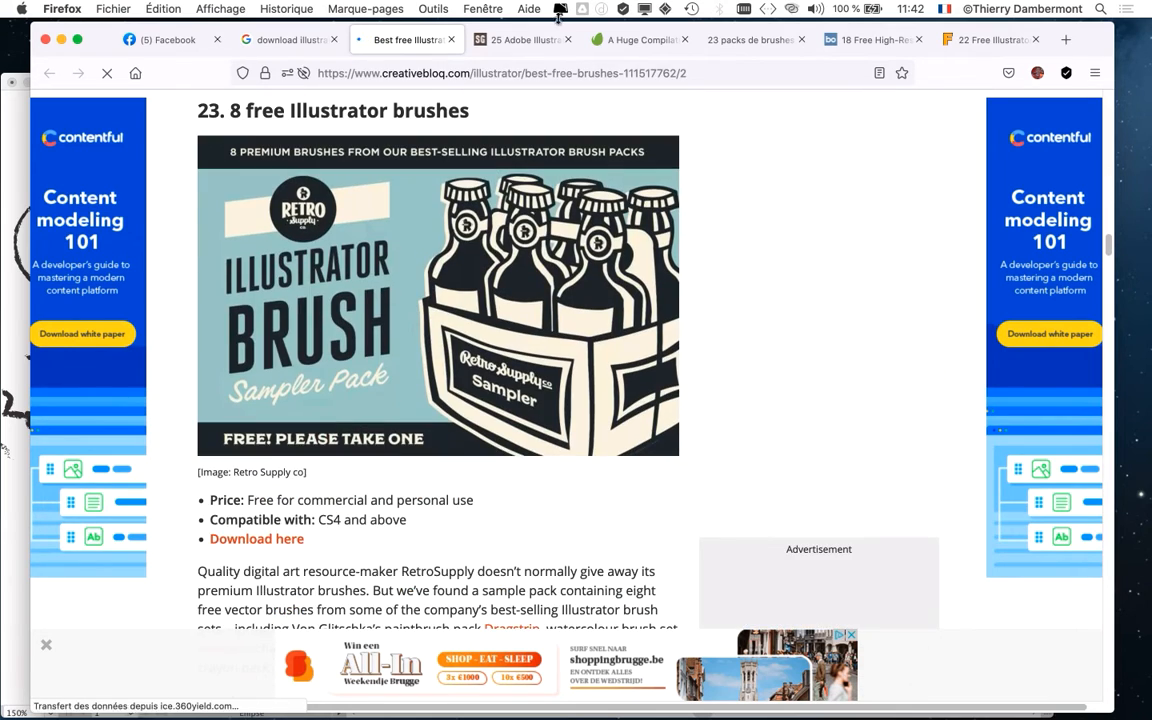
# - Dismiss the mailing-list pop-up on the Spoon Graphics article and browse its free Illustrator brush sets
pyautogui.click(486, 40)
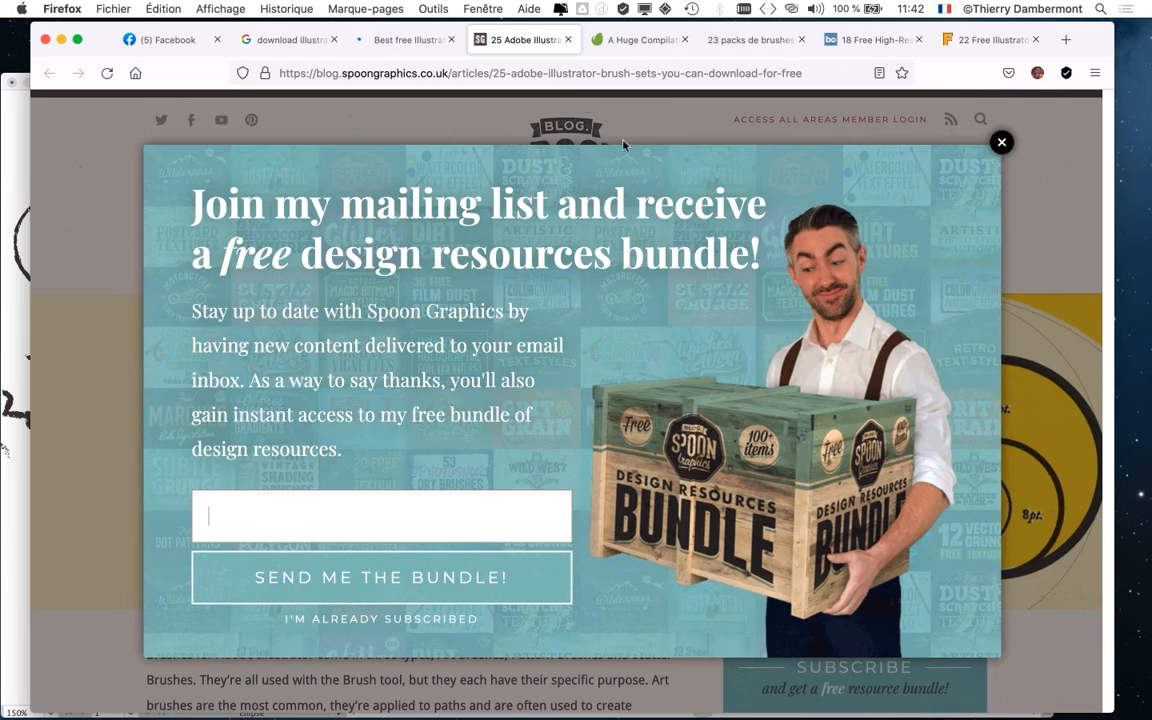
pyautogui.click(1000, 144)
pyautogui.scroll(-10, 651, 333)
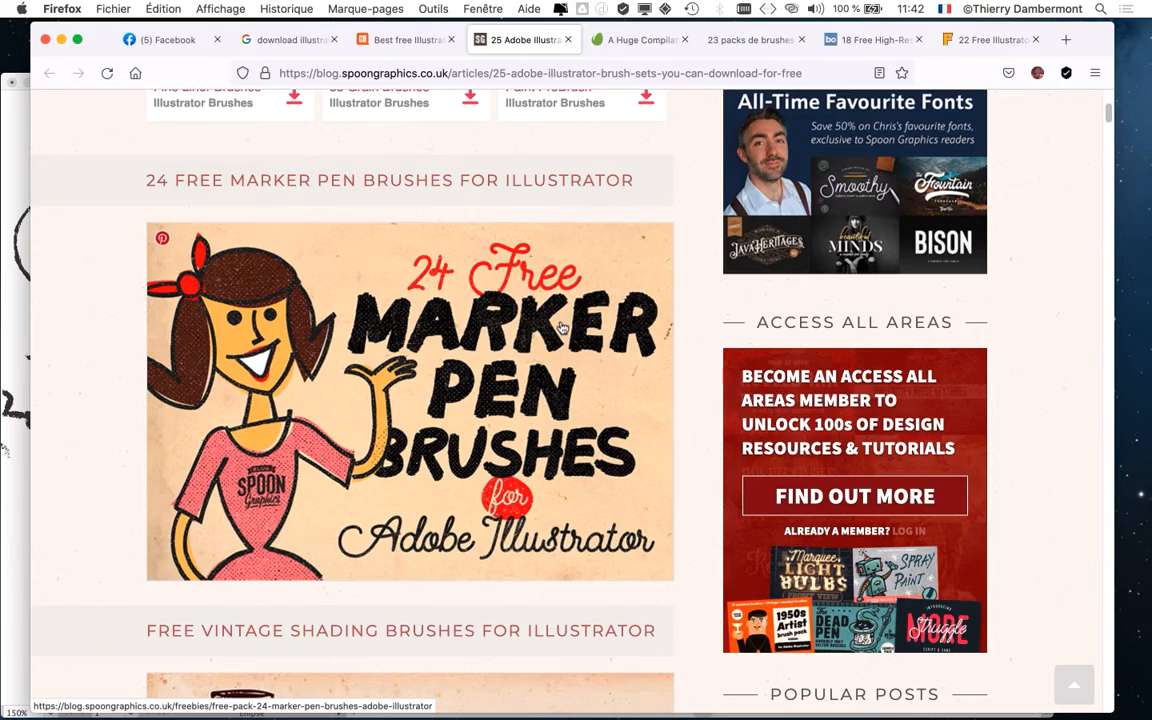
pyautogui.scroll(-10, 576, 404)
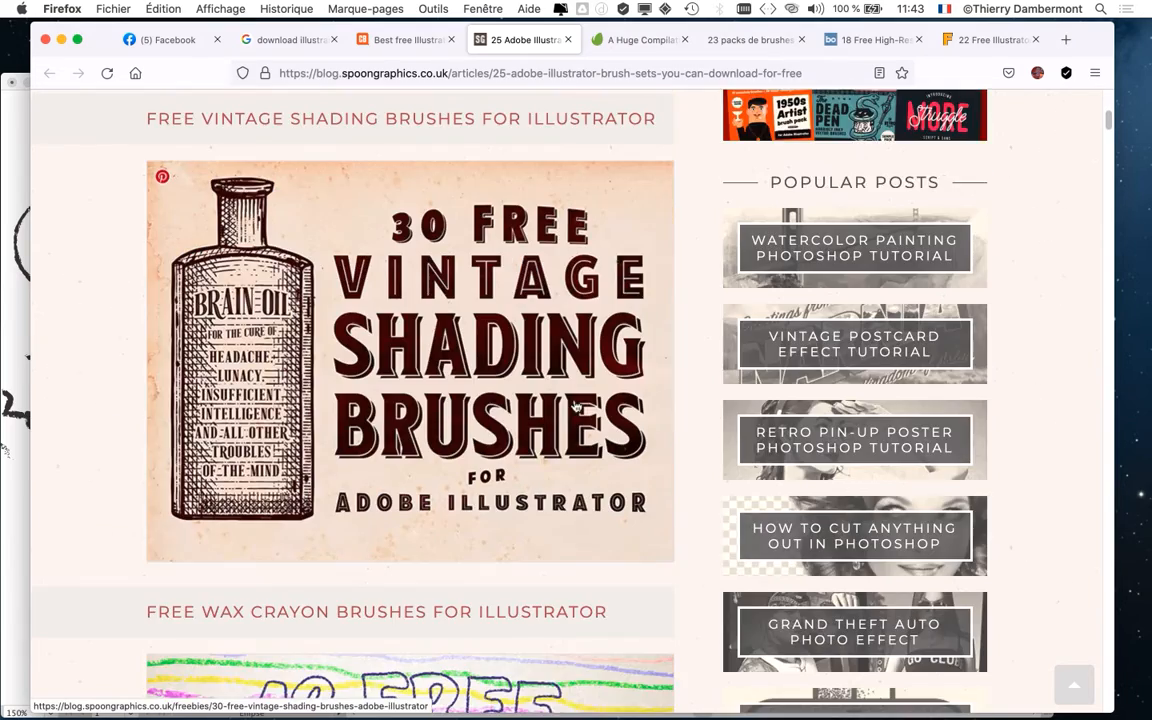
pyautogui.scroll(-10, 394, 421)
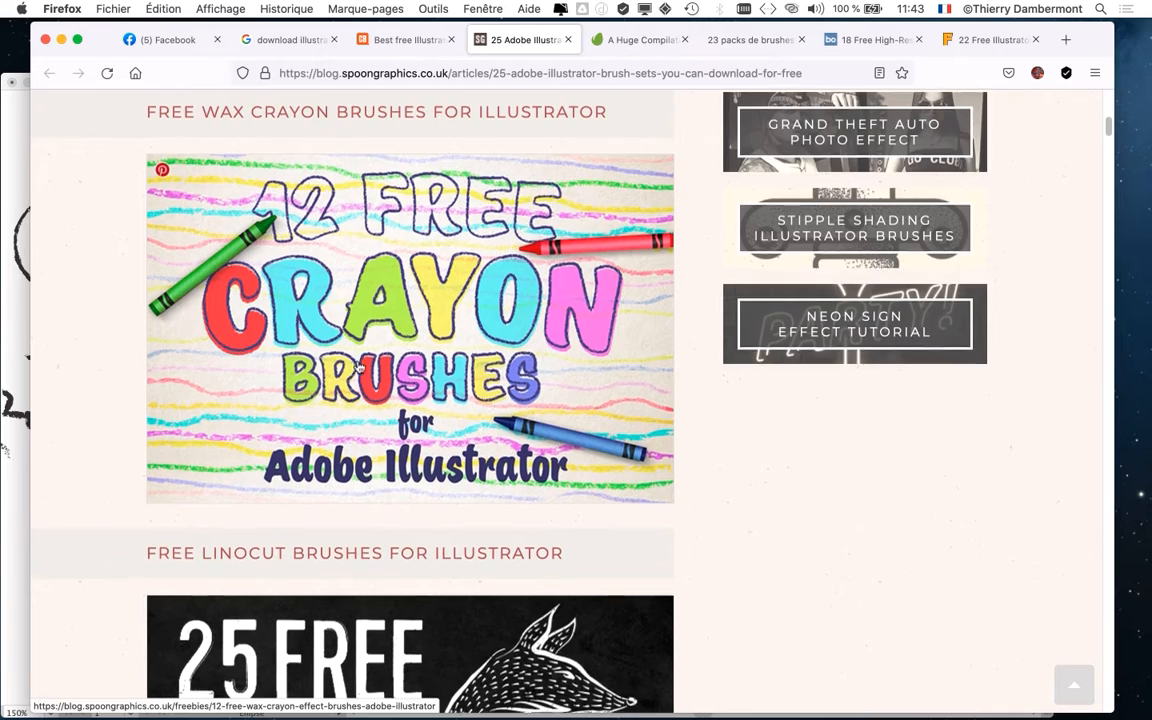
pyautogui.scroll(-5, 377, 380)
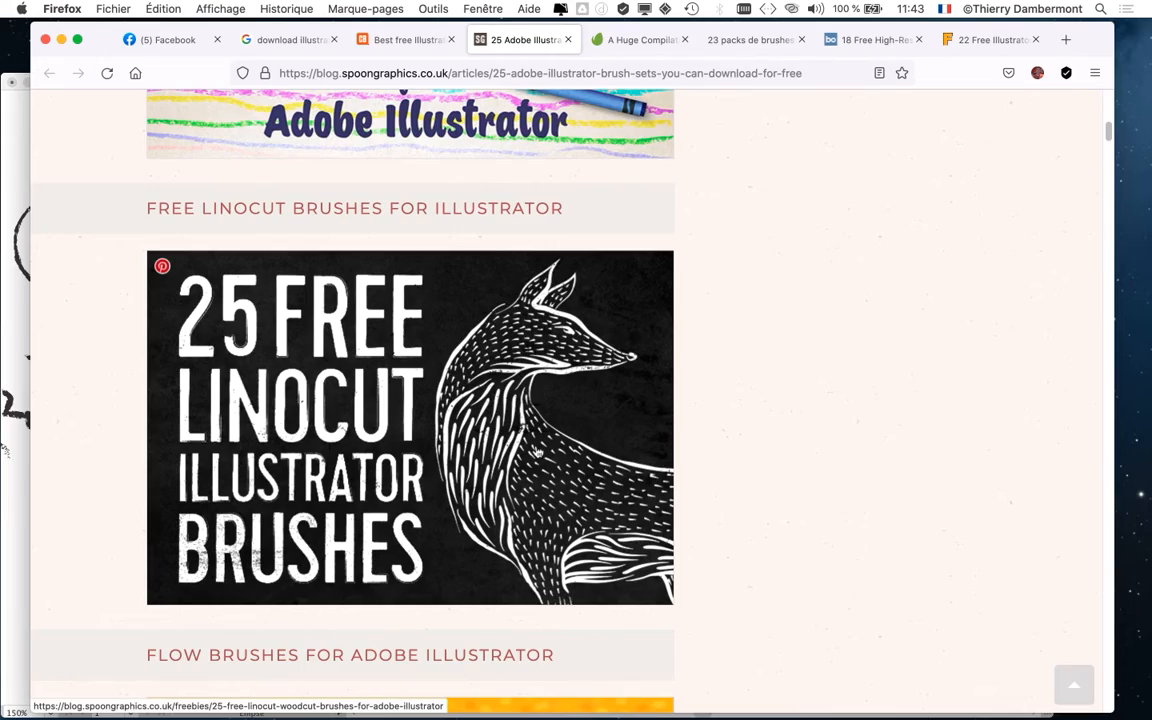
# - Browse the Spoon Graphics article down to the Rodeo rope brush and compare it with the opening of the Envato Tuts+ compilation
pyautogui.scroll(-10, 540, 475)
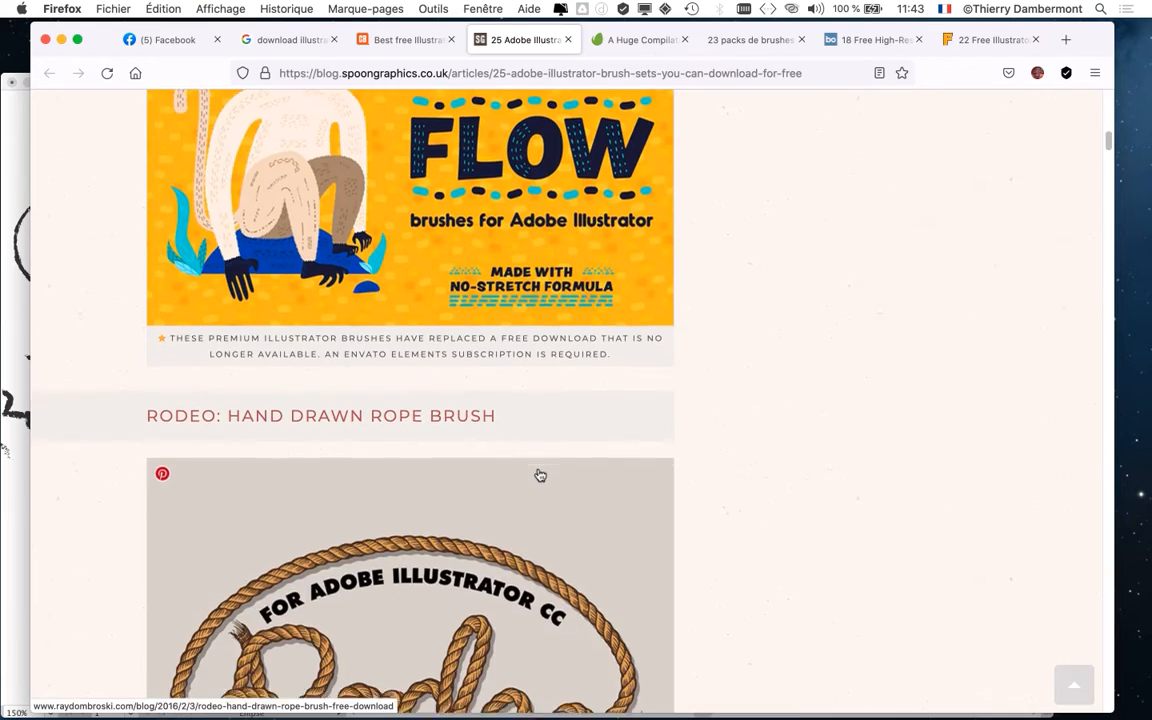
pyautogui.scroll(-6, 540, 475)
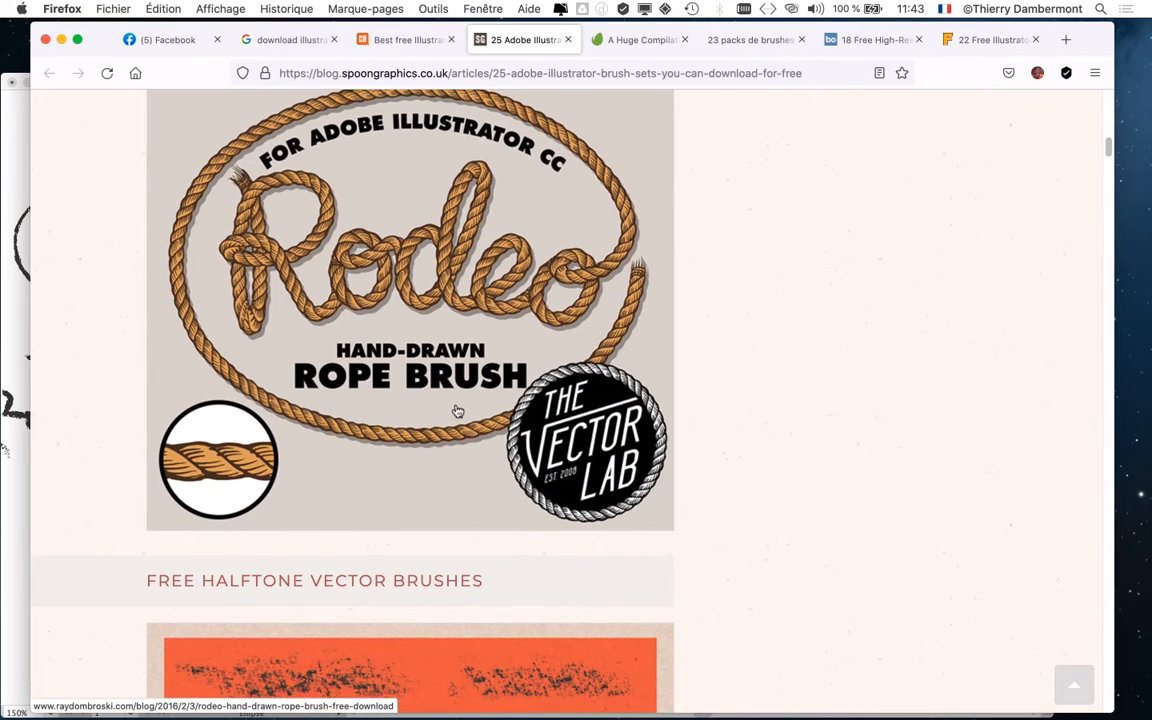
pyautogui.click(650, 40)
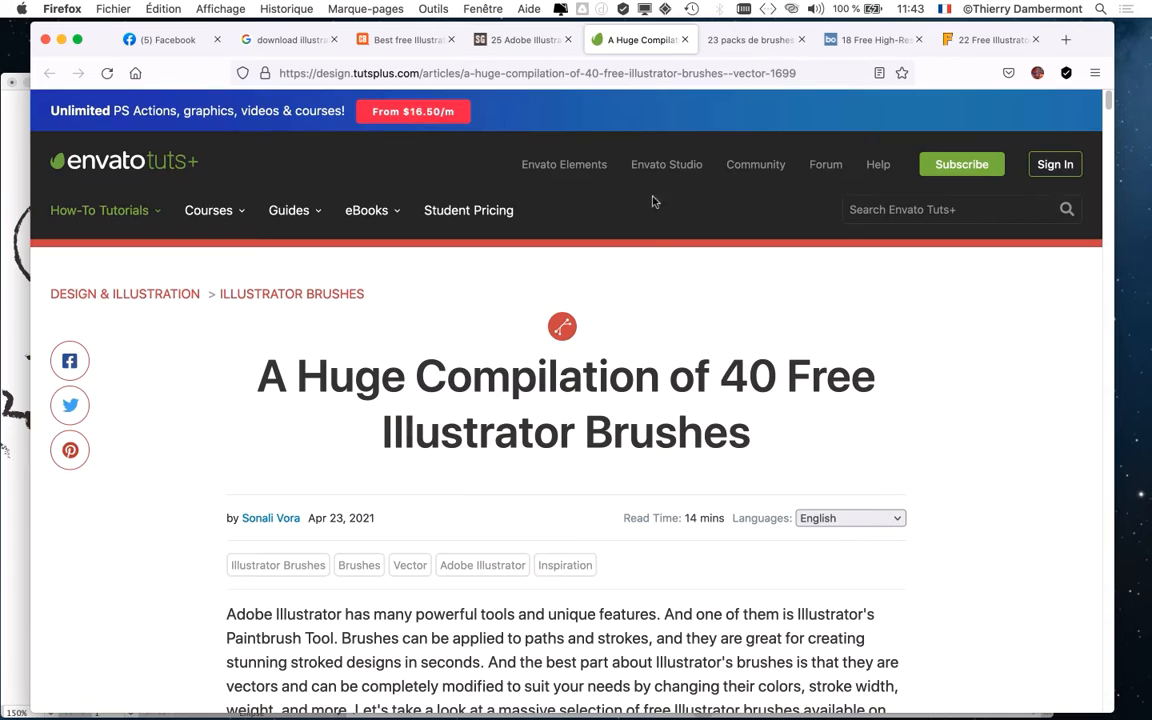
pyautogui.scroll(-5, 768, 405)
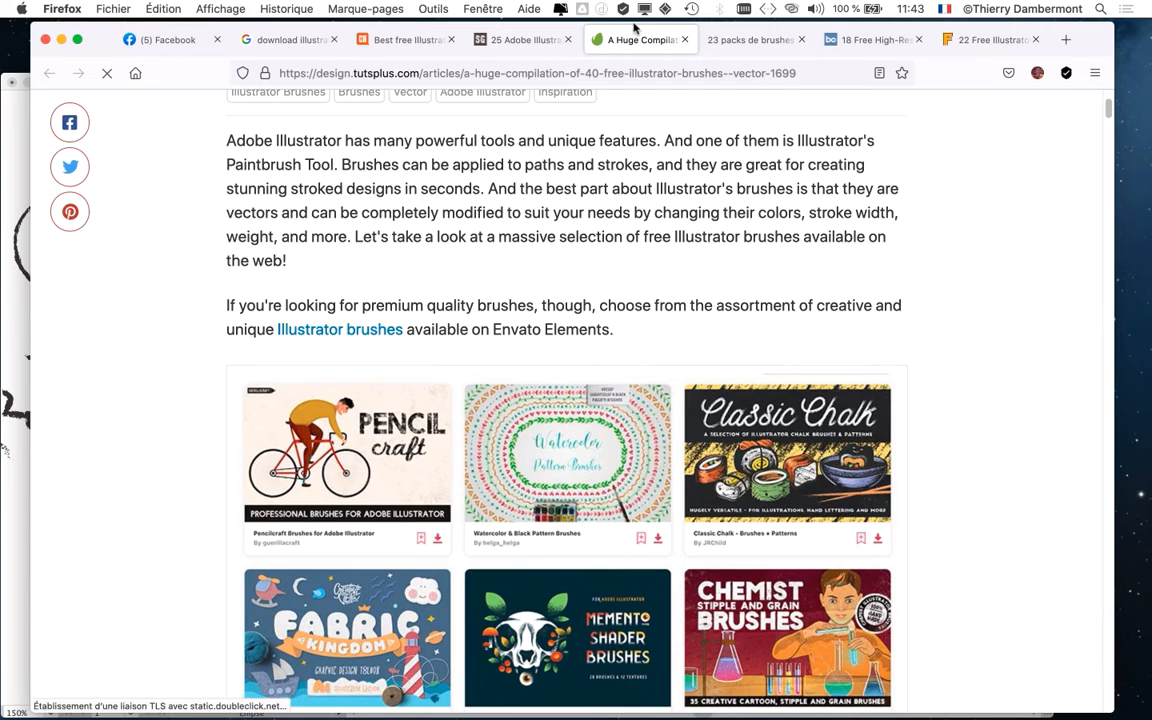
pyautogui.click(550, 40)
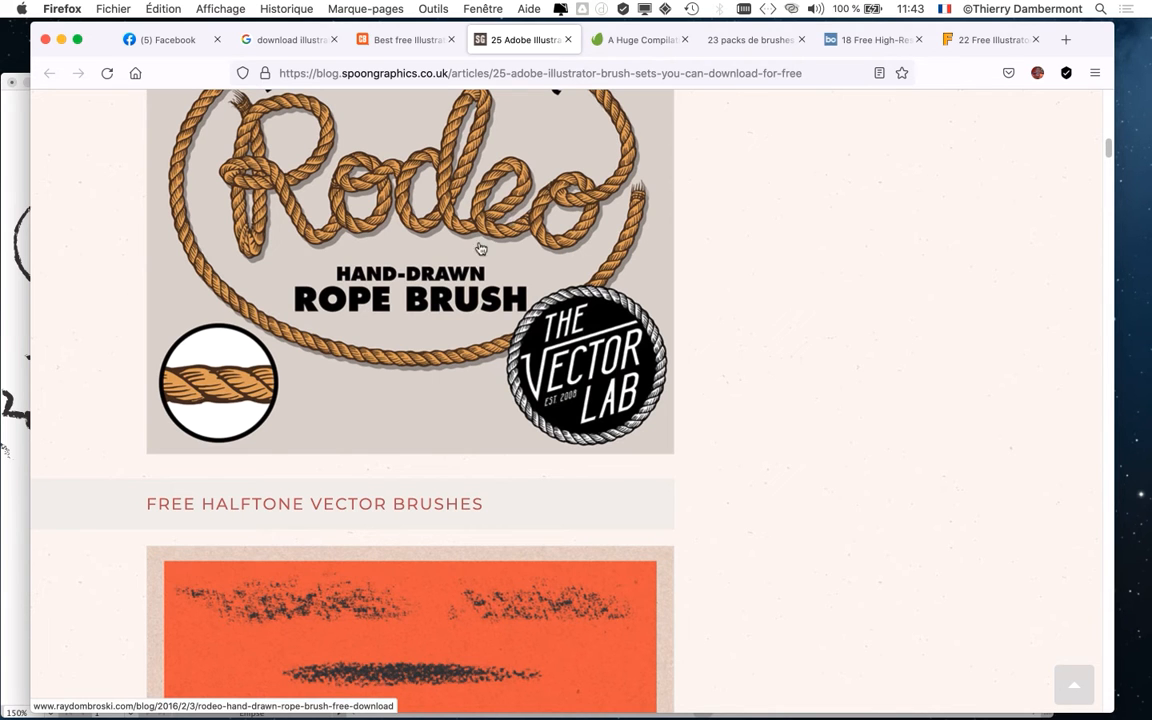
# - Browse Envato Tuts+'s compilation of 40 free Illustrator brushes down to the swoosh and spiral bubble sets
pyautogui.click(645, 40)
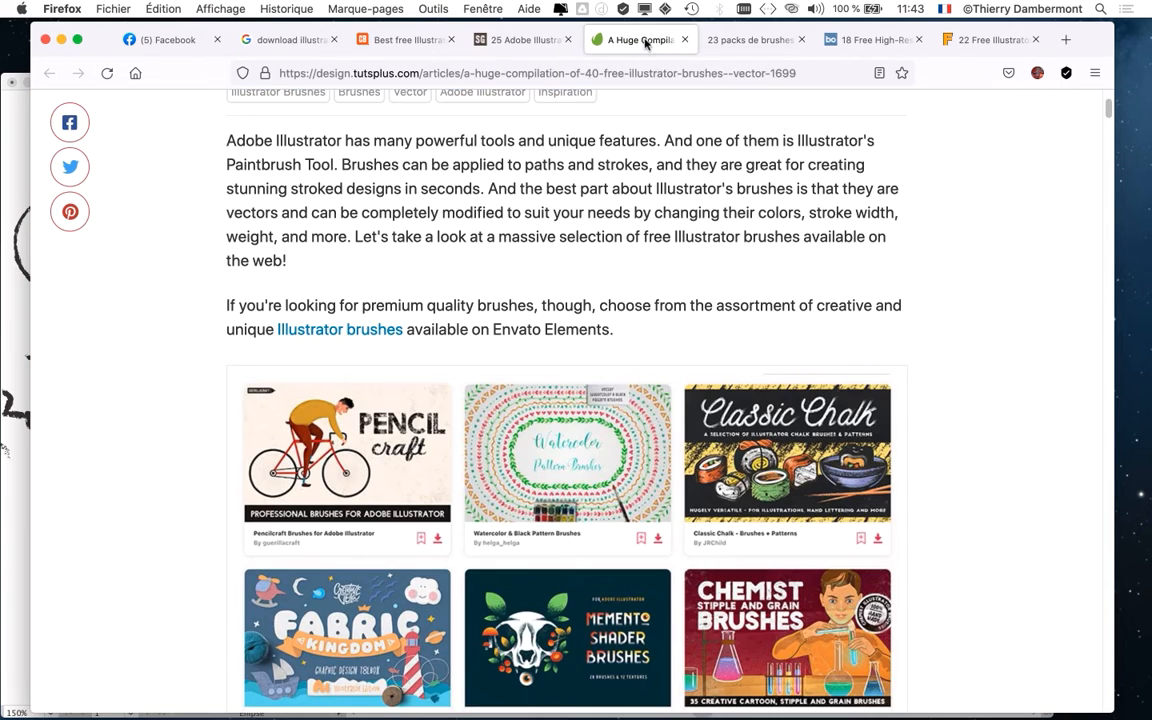
pyautogui.scroll(-5, 712, 397)
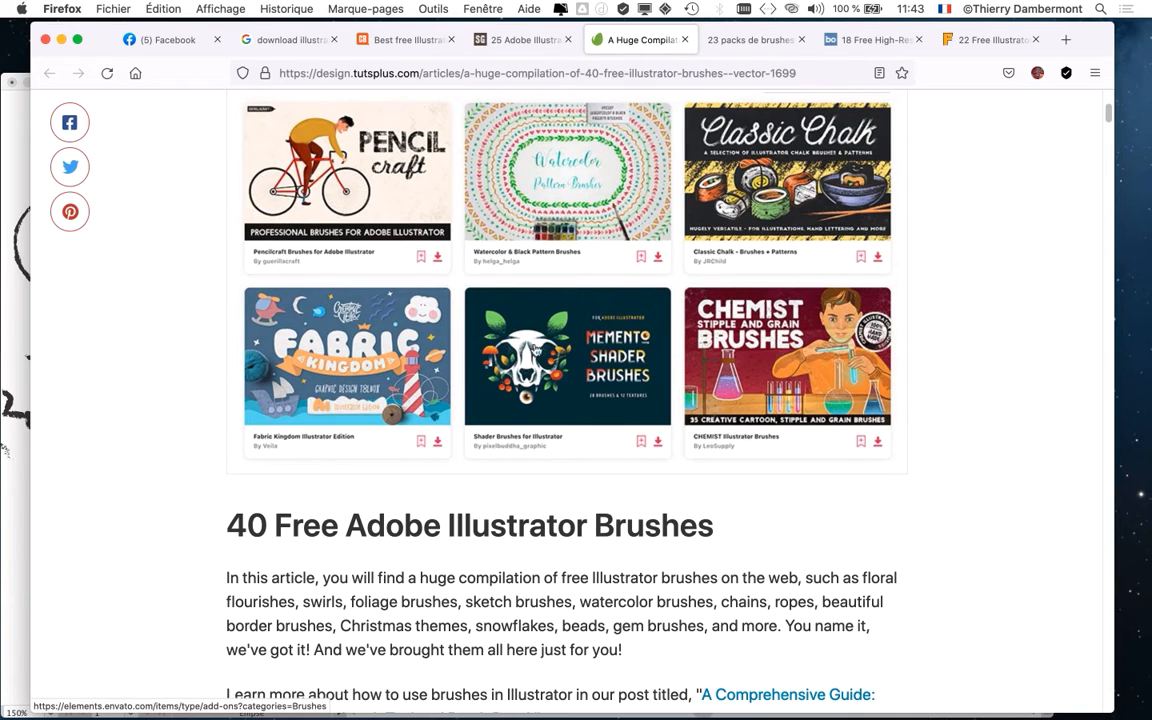
pyautogui.scroll(-15, 789, 449)
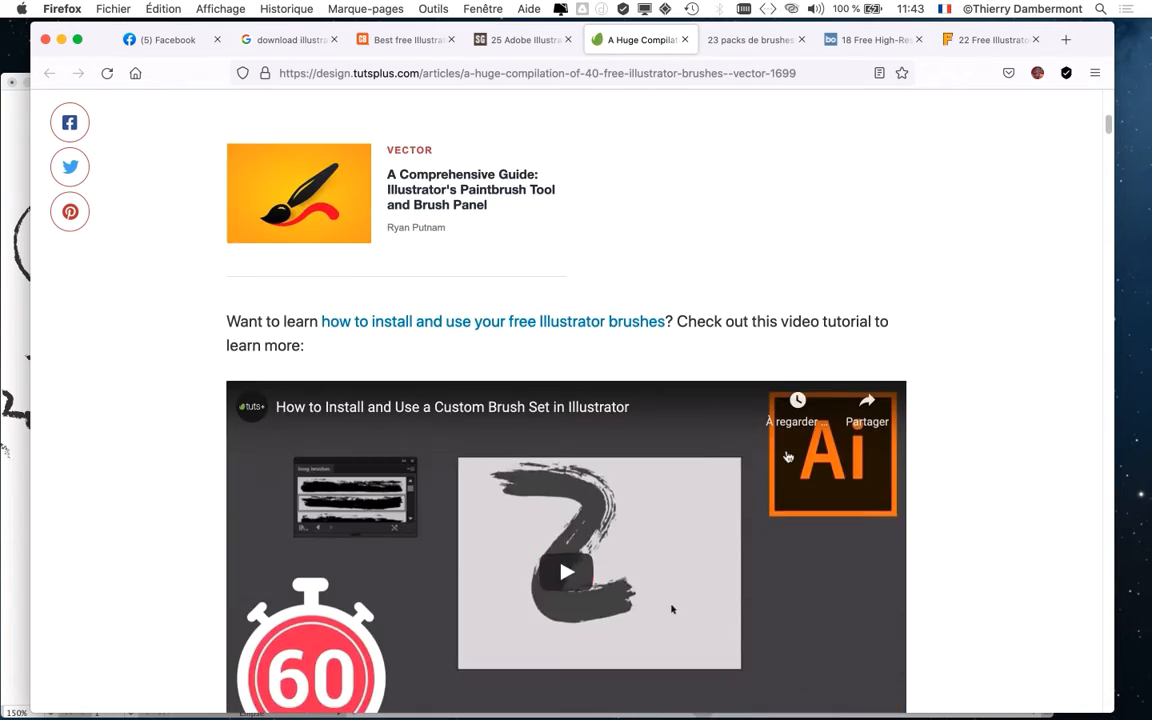
pyautogui.scroll(-10, 786, 457)
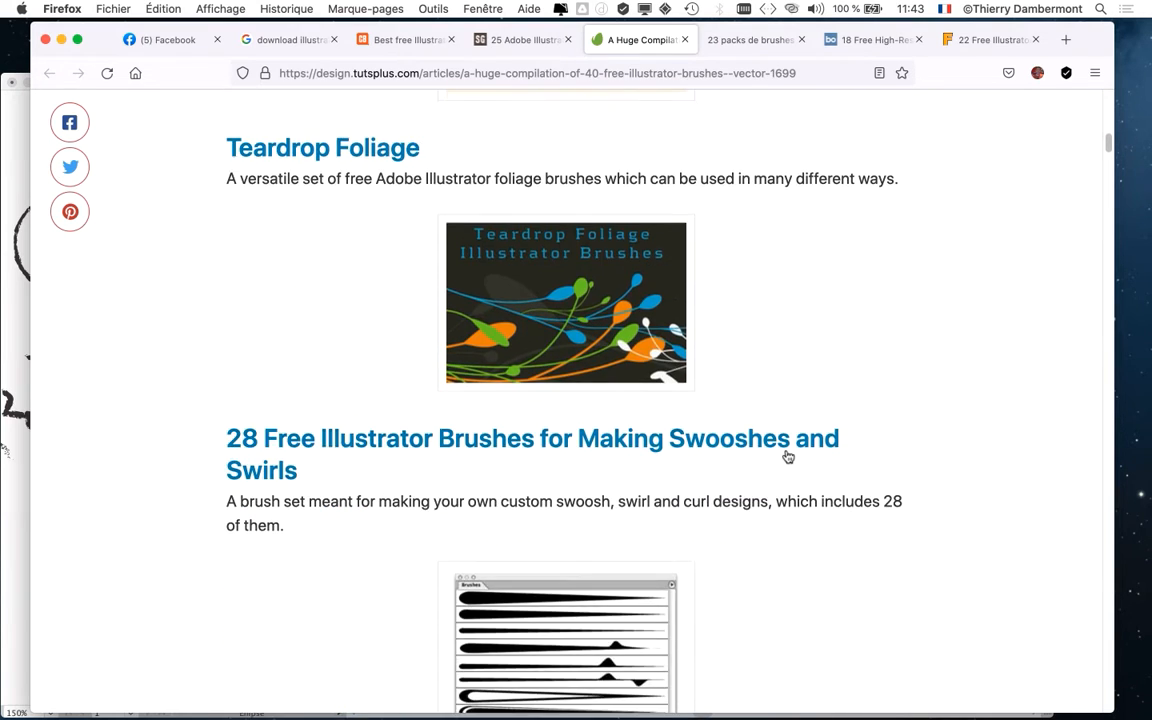
pyautogui.scroll(-1, 786, 456)
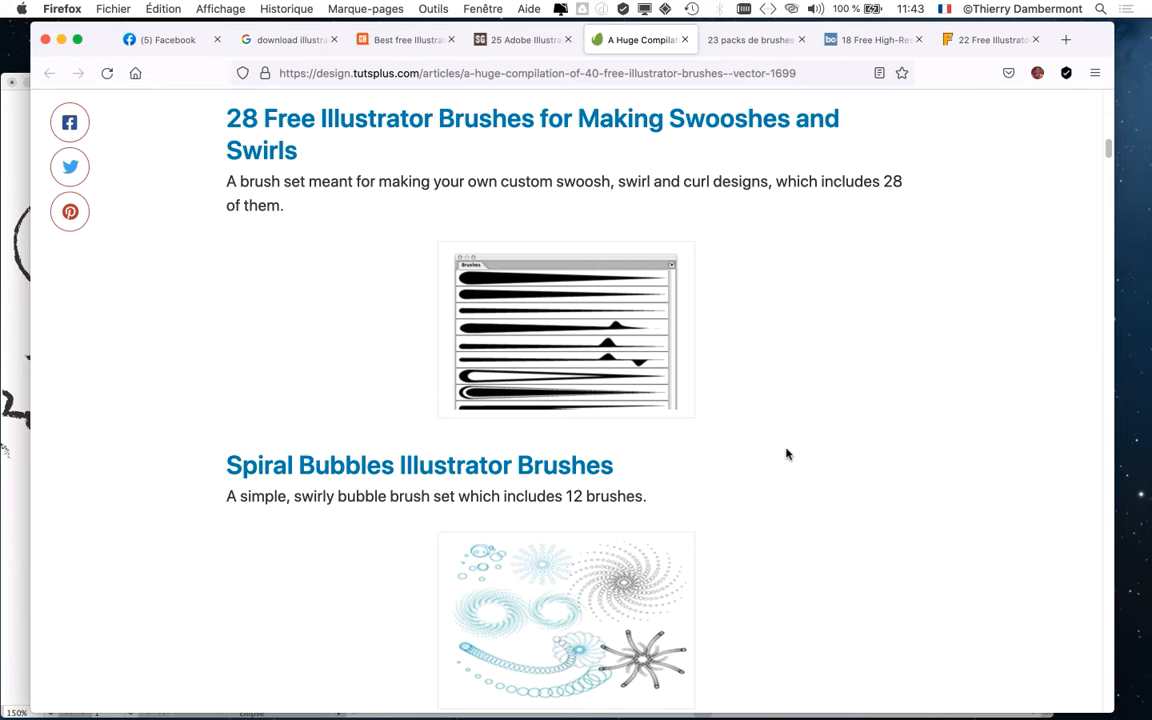
# - Accept the cookies on the fr.tuto.com article and browse its 23 packs of Illustrator brushes
pyautogui.click(745, 40)
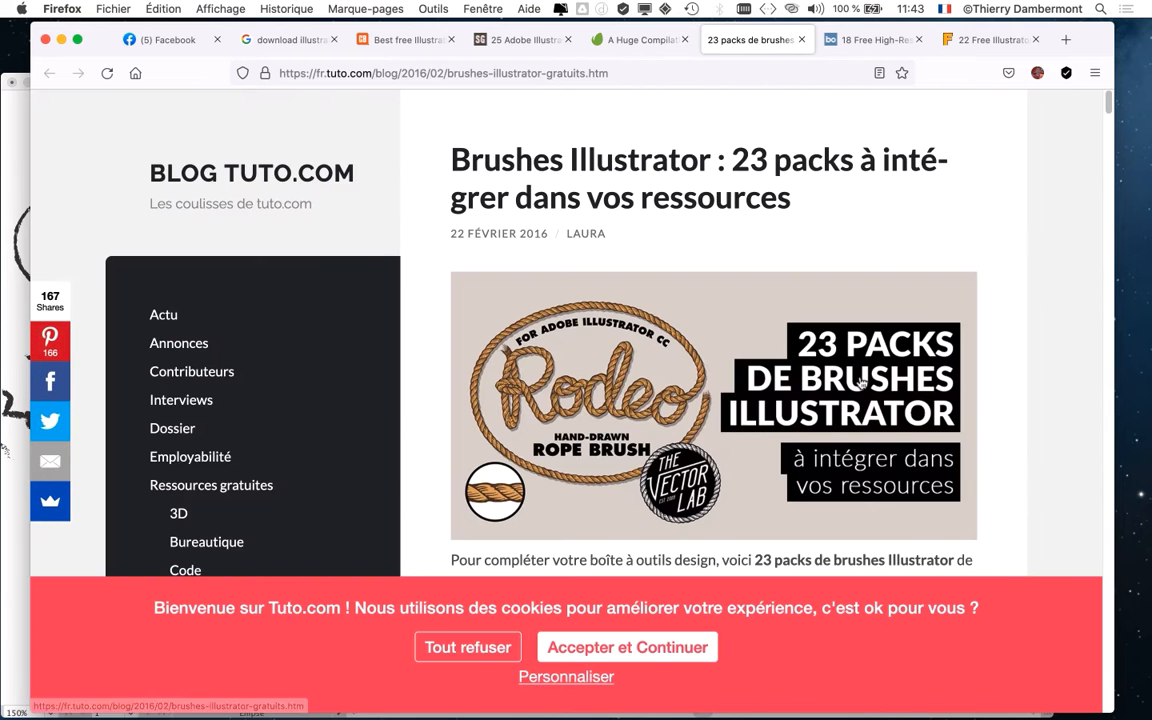
pyautogui.scroll(-3, 611, 527)
pyautogui.click(609, 650)
pyautogui.scroll(-10, 780, 597)
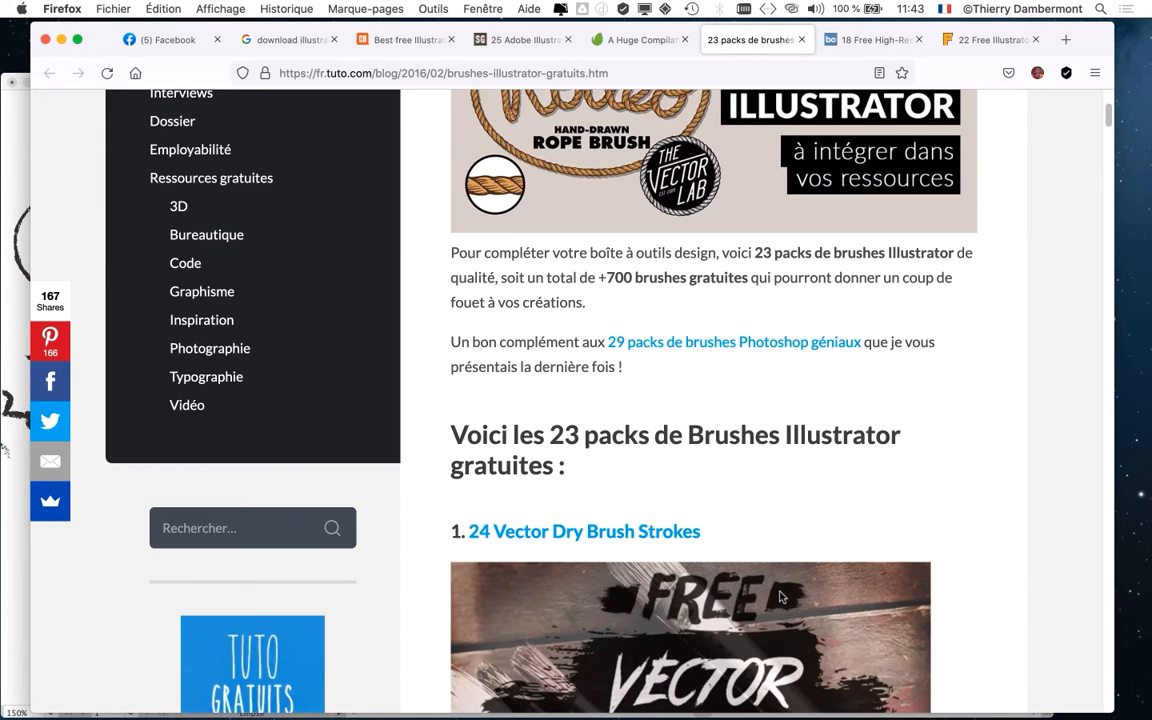
pyautogui.scroll(-20, 780, 597)
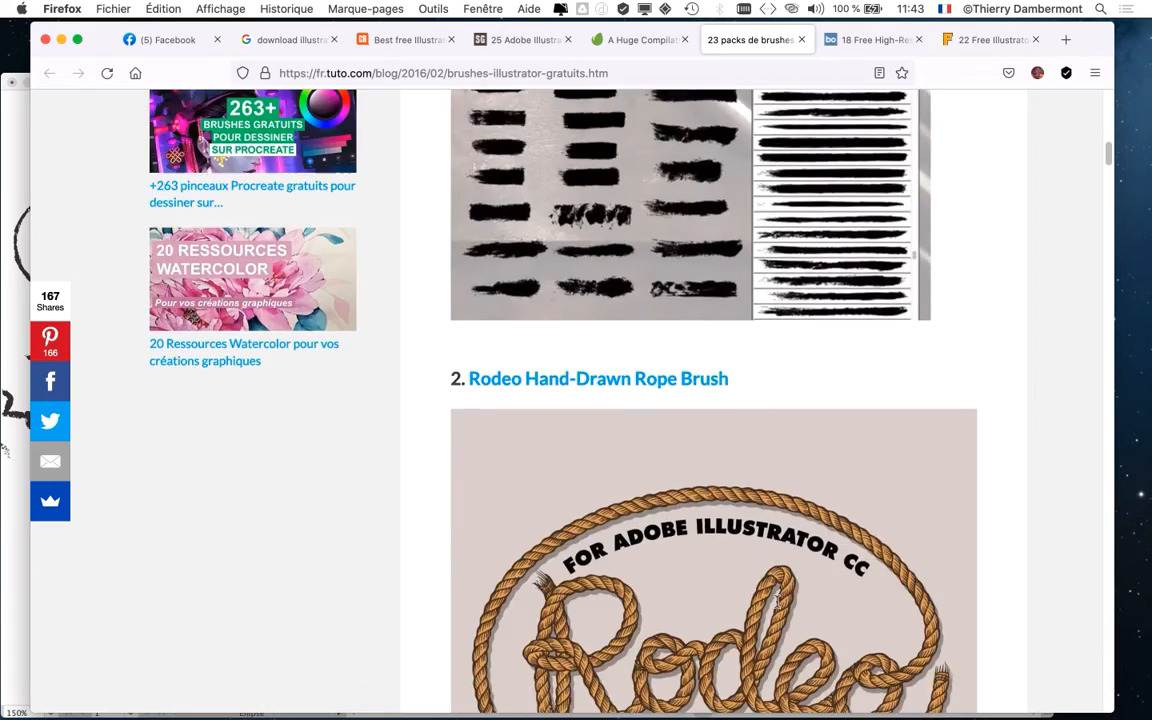
pyautogui.scroll(-10, 777, 600)
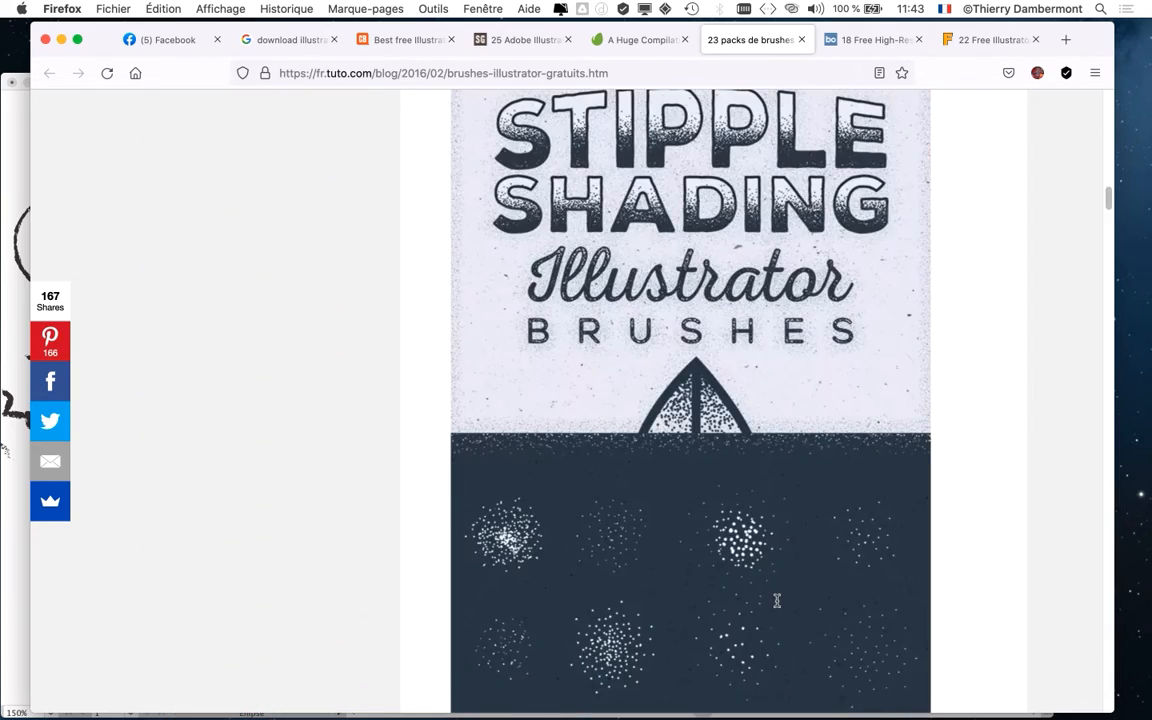
pyautogui.scroll(-4, 777, 600)
# - Browse Speckyboy's article on 18 free high-resolution brush packs down to the floral pattern brushes
pyautogui.click(864, 40)
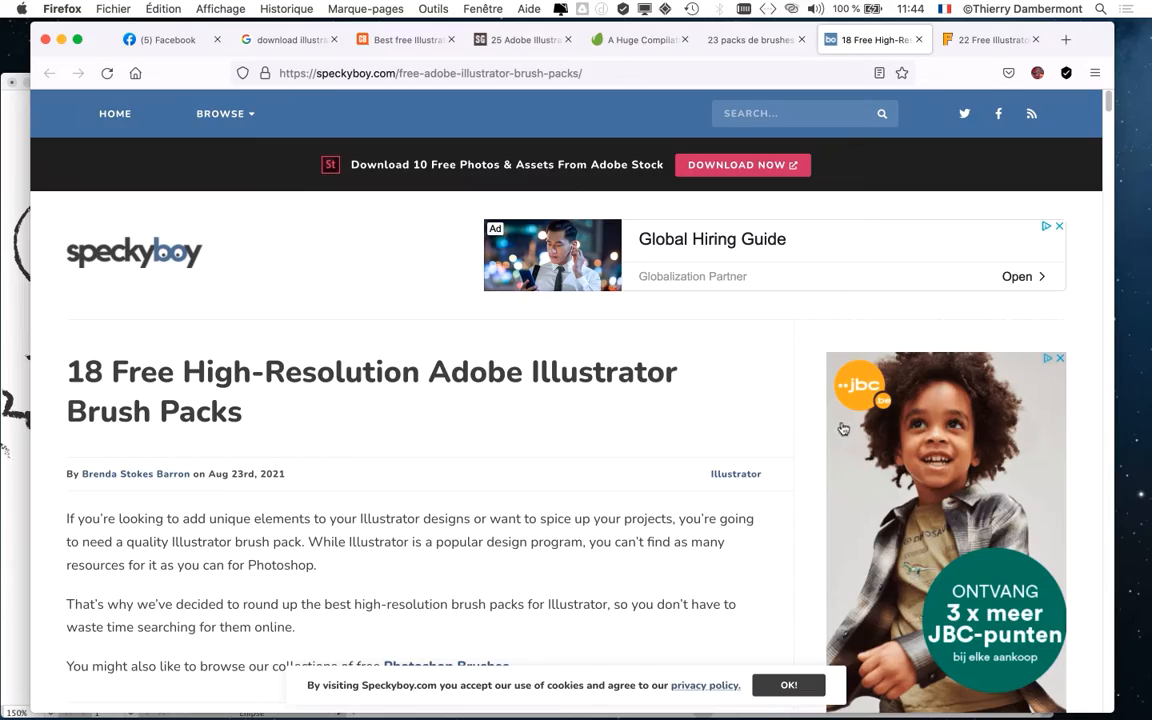
pyautogui.scroll(-15, 740, 520)
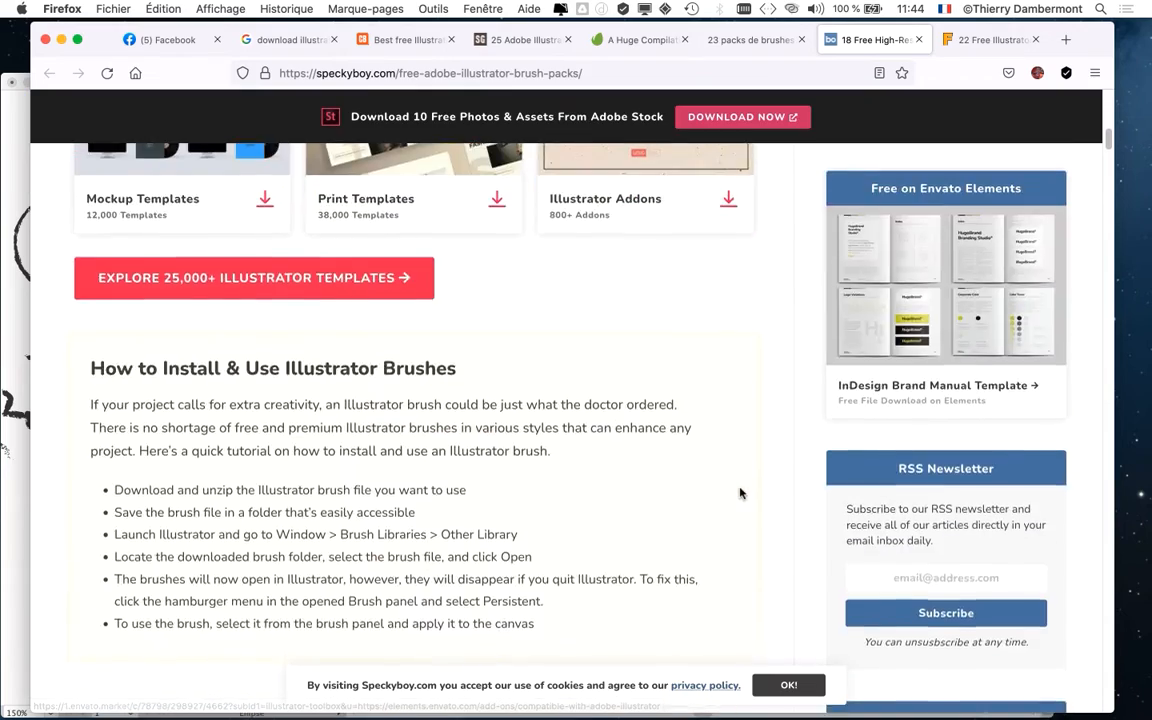
pyautogui.scroll(-10, 740, 493)
pyautogui.scroll(3, 380, 425)
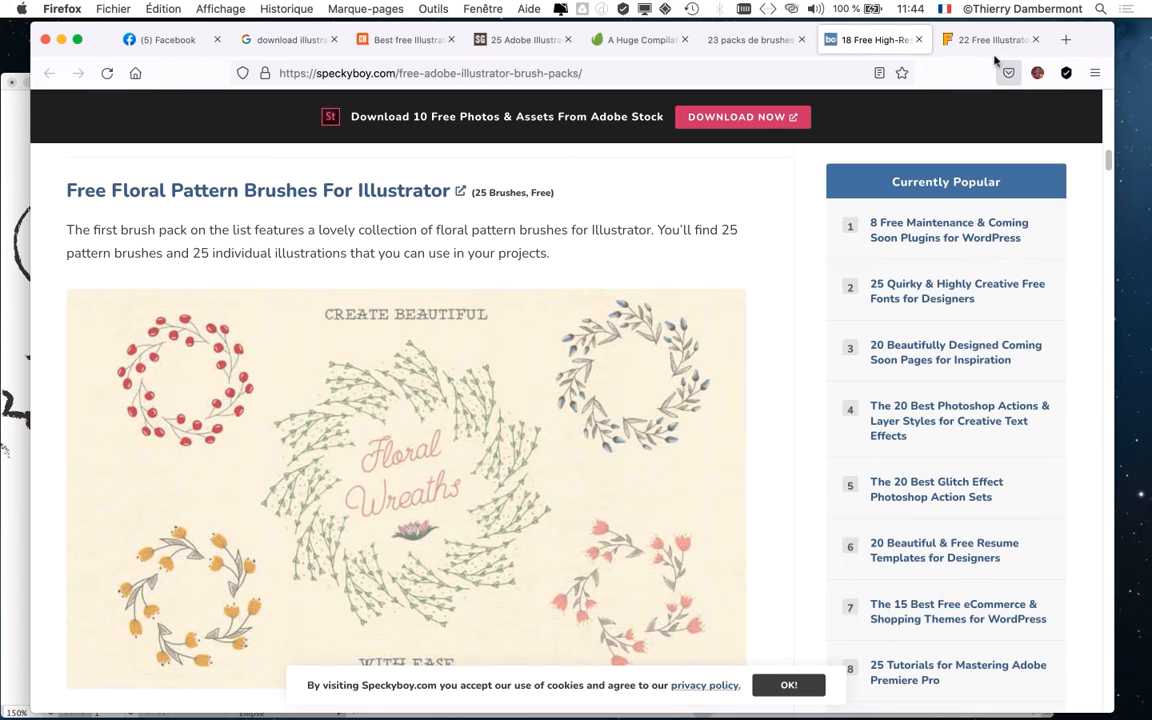
# - Dismiss the Creative Cloud offer on the FixThePhoto article and browse its free brushes down to the Neon Brushes Kit
pyautogui.click(993, 41)
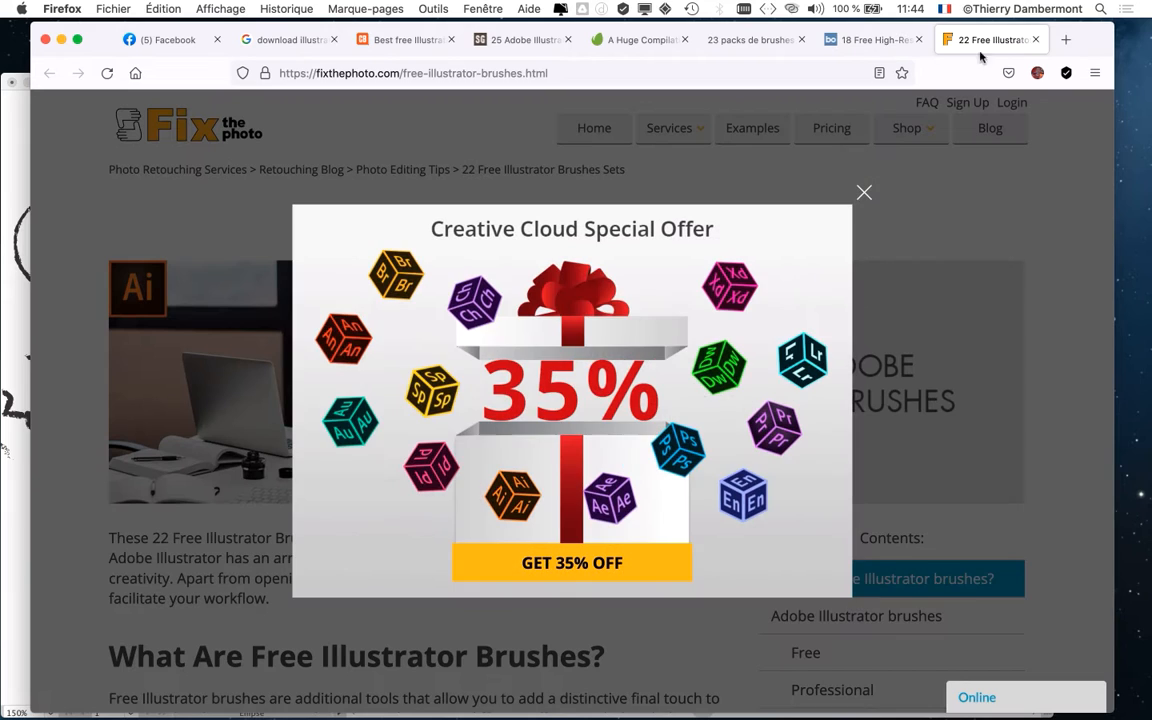
pyautogui.click(864, 193)
pyautogui.scroll(-12, 775, 435)
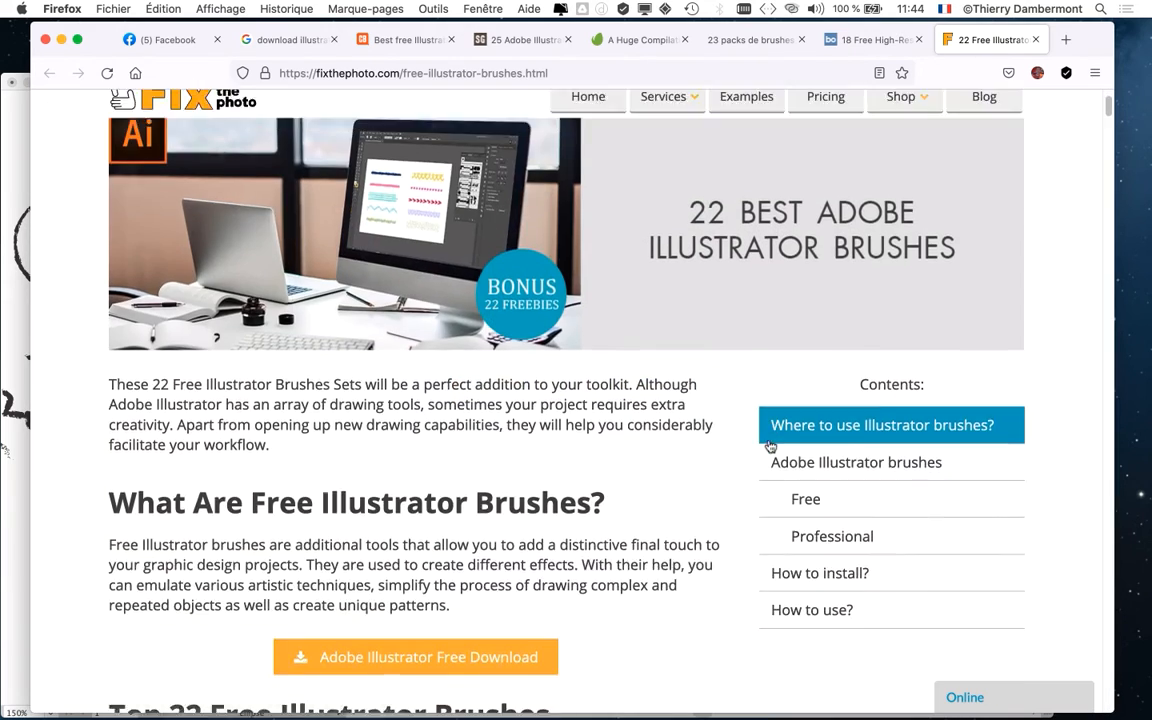
pyautogui.scroll(-10, 763, 487)
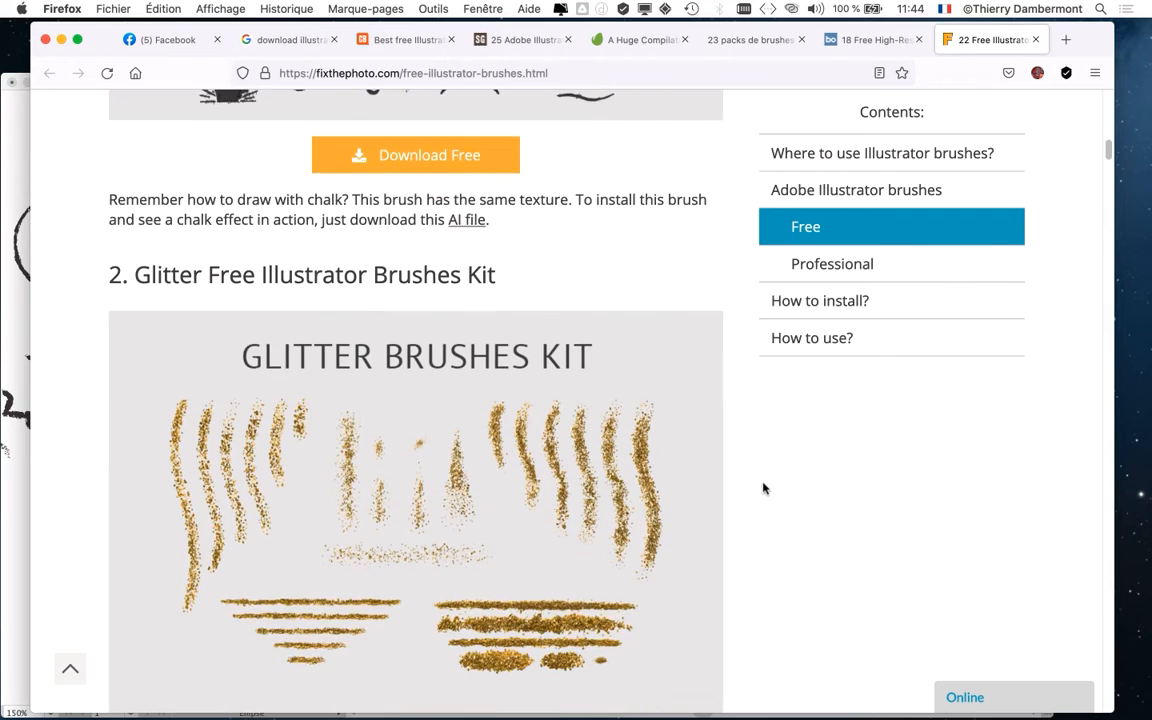
pyautogui.scroll(-5, 763, 492)
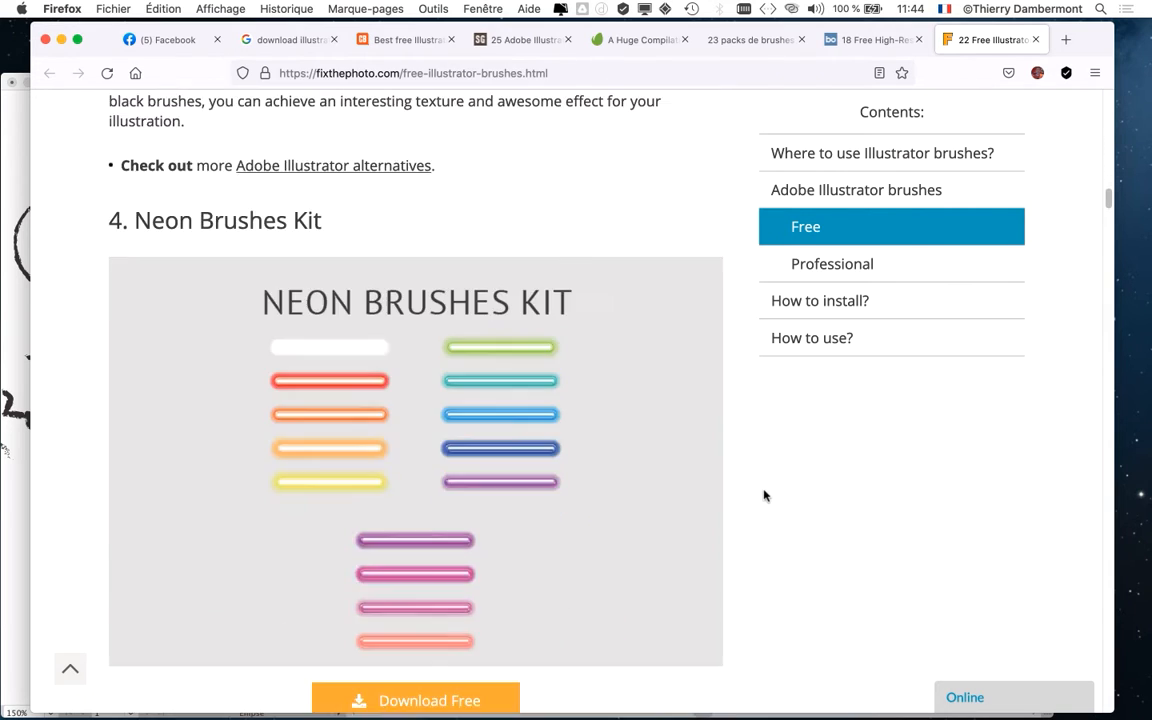
# - Return to the Google results for "download illustrator brush" and open results page 10
pyautogui.click(285, 44)
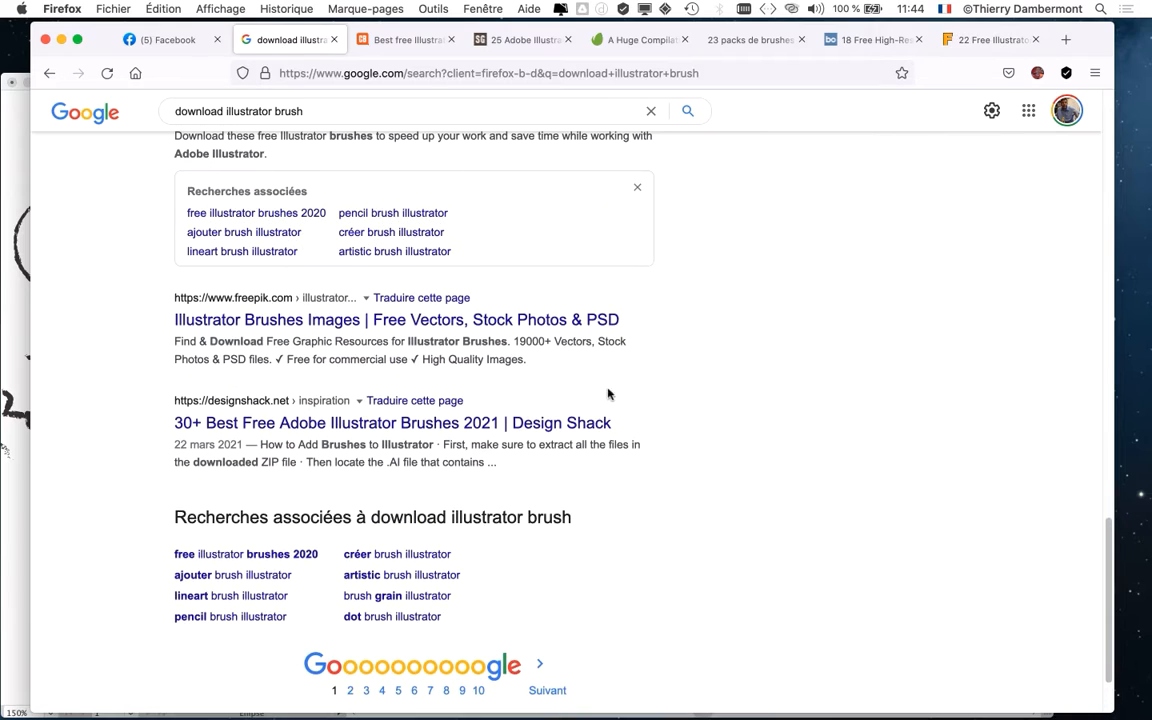
pyautogui.scroll(-2, 773, 418)
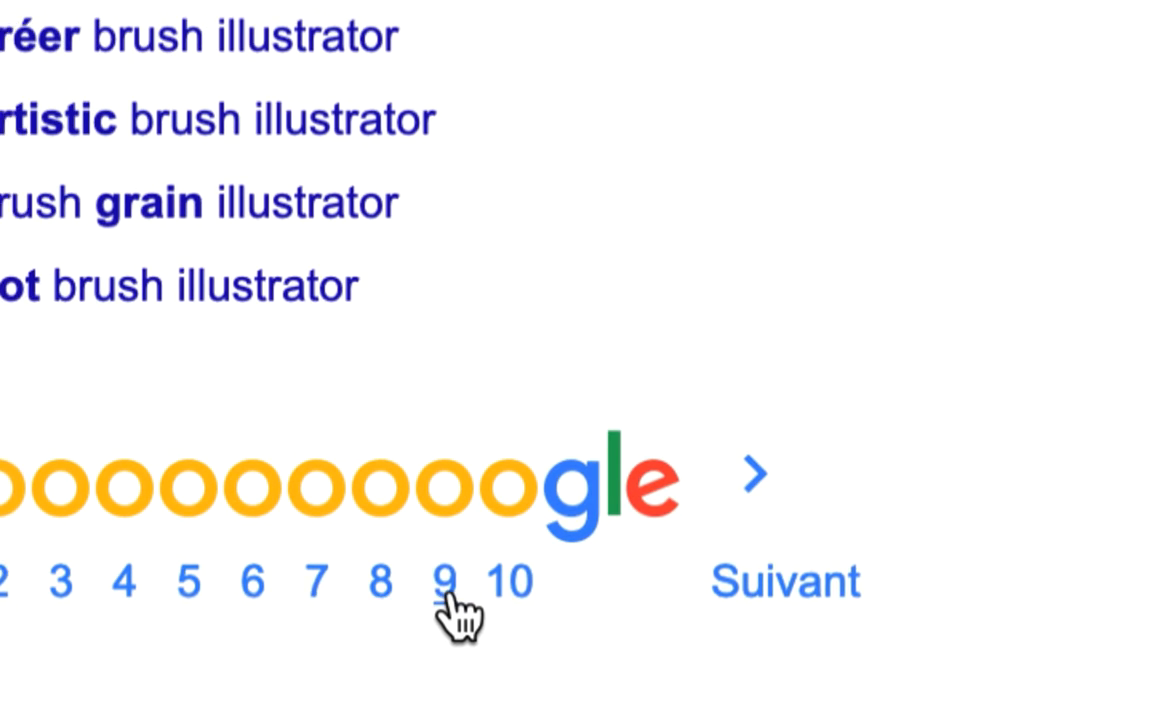
pyautogui.click(506, 590)
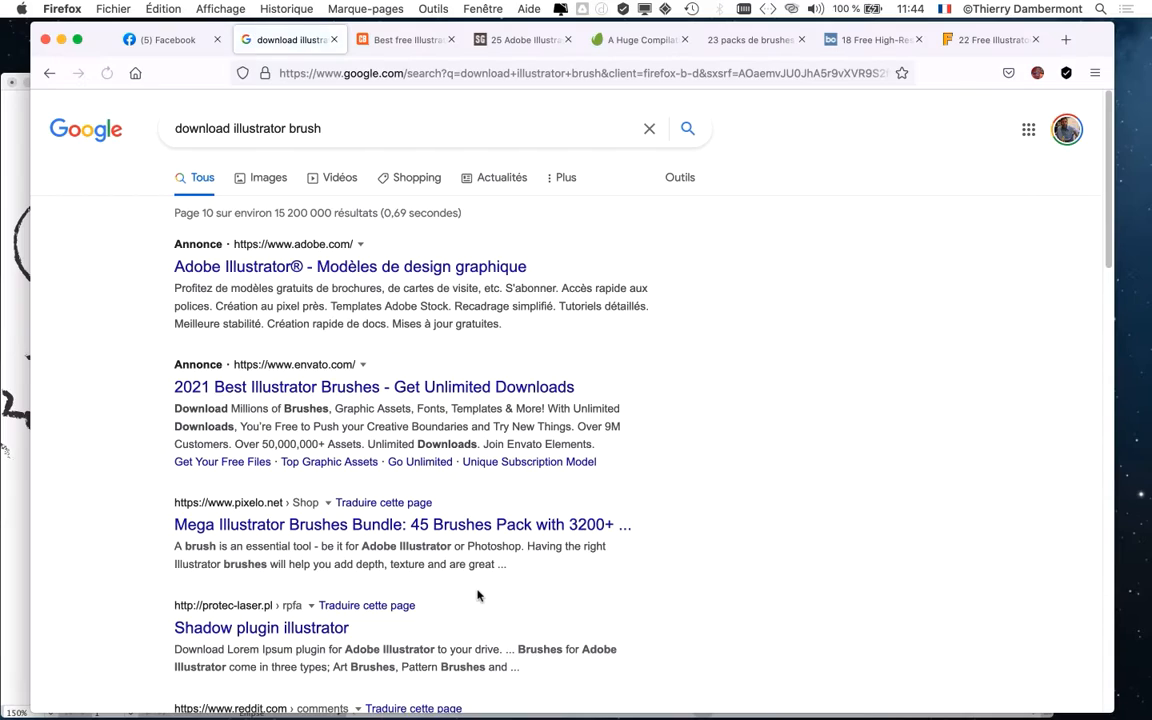
# - Open Envato's "2021 Best Illustrator Brushes" ad in a separate tab and browse its Unlimited Illustrator Brushes page
pyautogui.keyDown('super'); pyautogui.click(255, 388); pyautogui.keyUp('super')
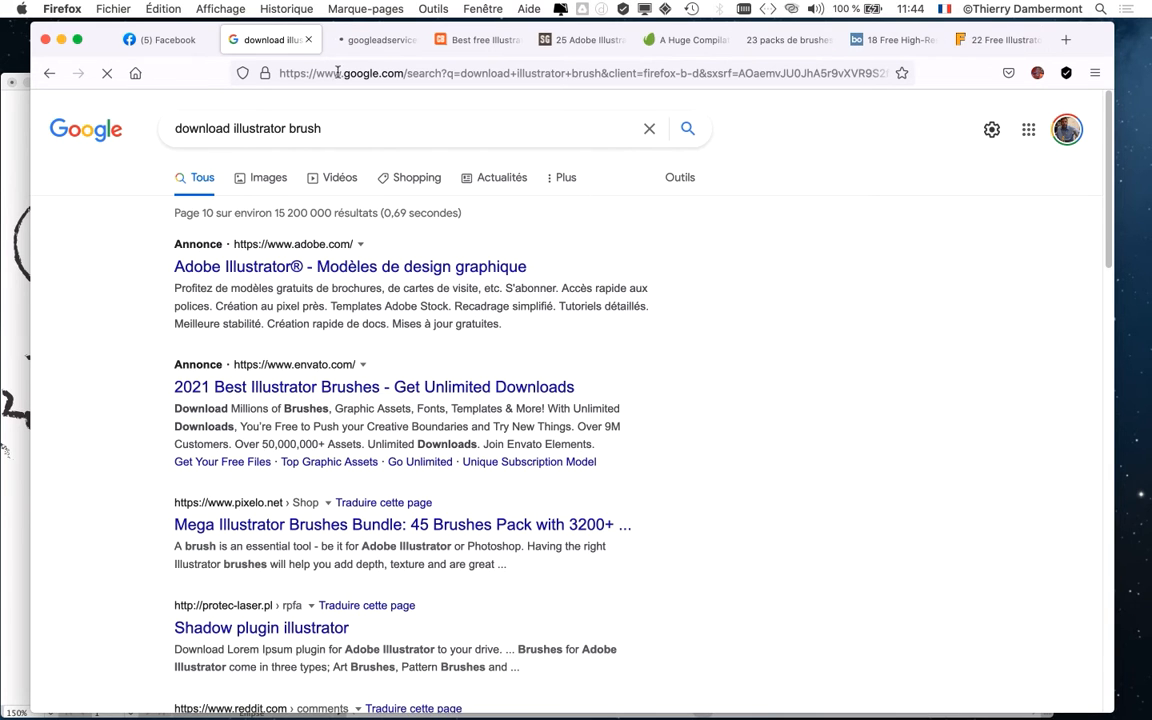
pyautogui.click(380, 42)
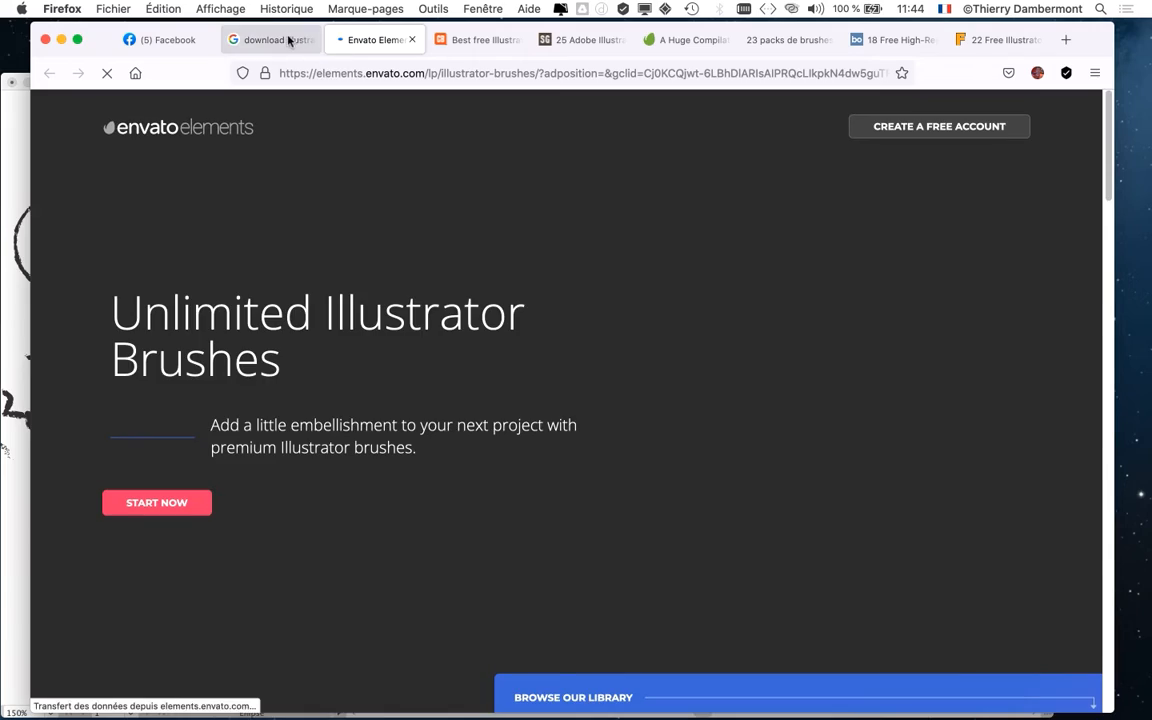
pyautogui.scroll(-5, 571, 400)
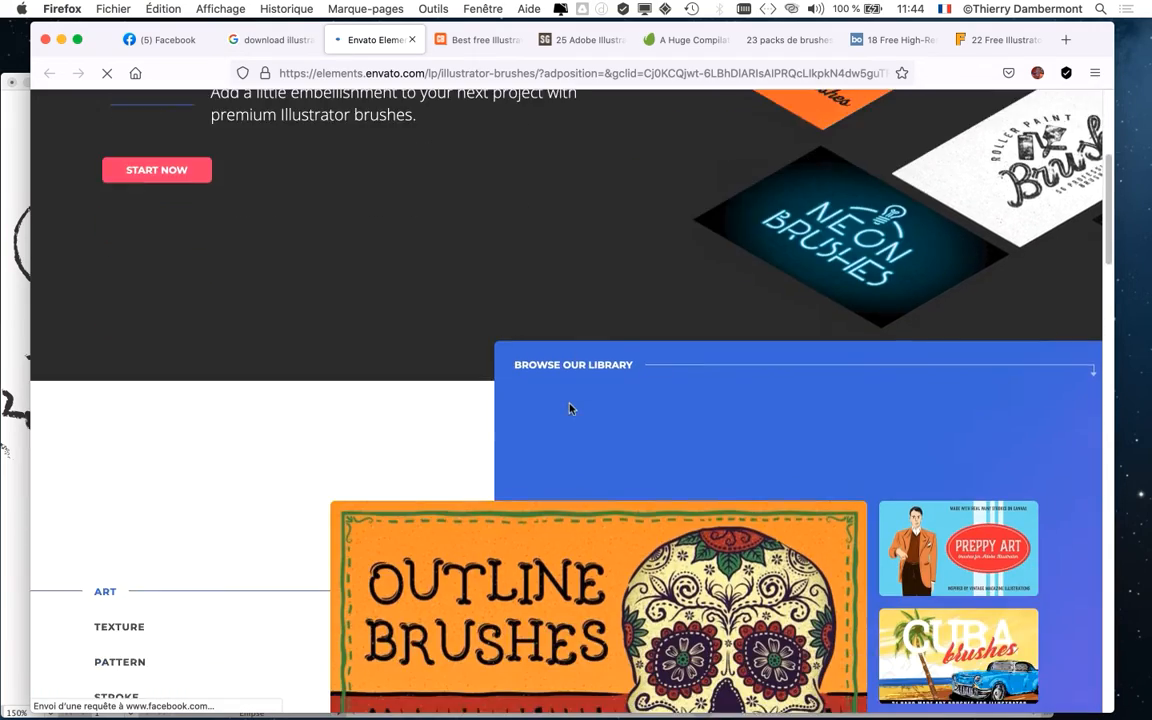
pyautogui.scroll(-9, 571, 408)
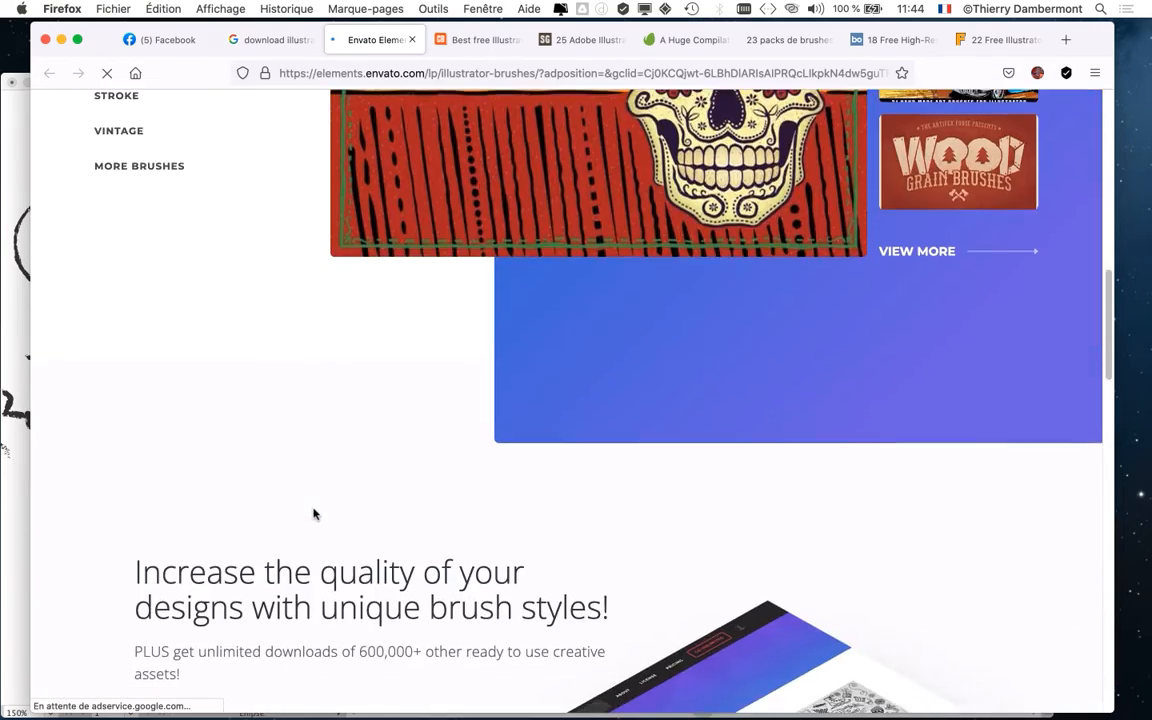
pyautogui.scroll(-12, 313, 514)
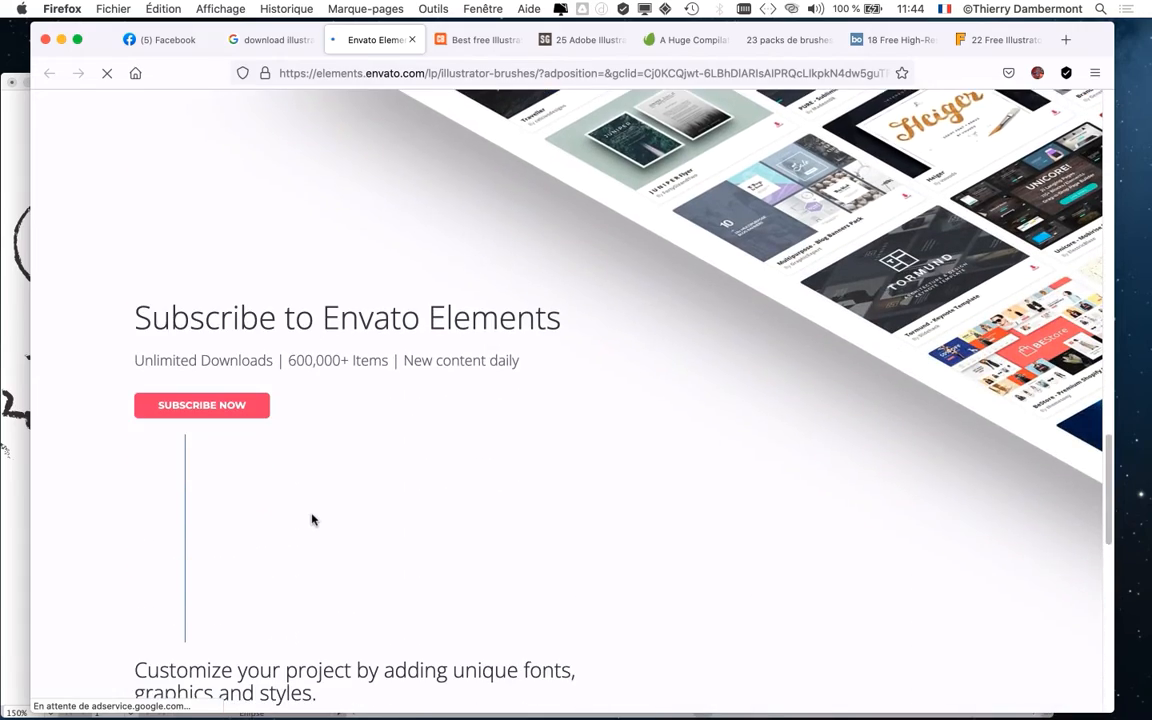
pyautogui.scroll(-3, 313, 519)
# - Check the page 10 search results again, and minimise the browser to switch back to Illustrator
pyautogui.click(252, 40)
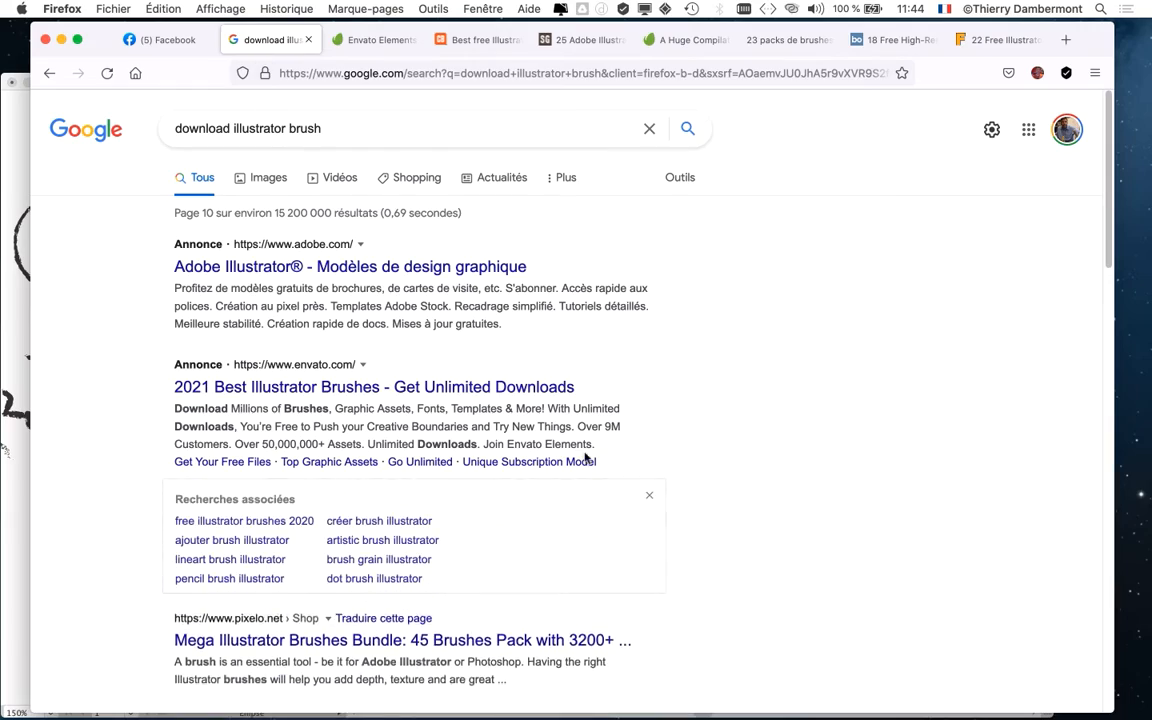
pyautogui.scroll(-3, 735, 494)
pyautogui.click(63, 40)
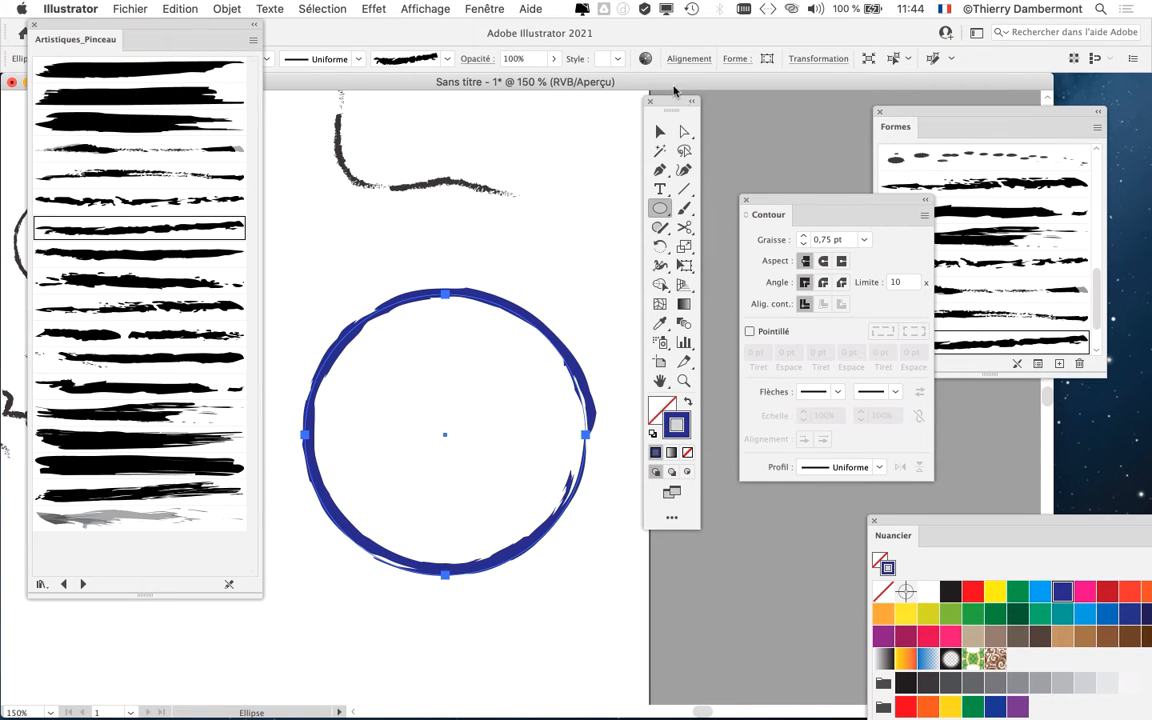
# - Move the Tools panel away from the artwork and change the circle's brush stroke colour to light green
pyautogui.moveTo(669, 103); pyautogui.dragTo(730, 93)
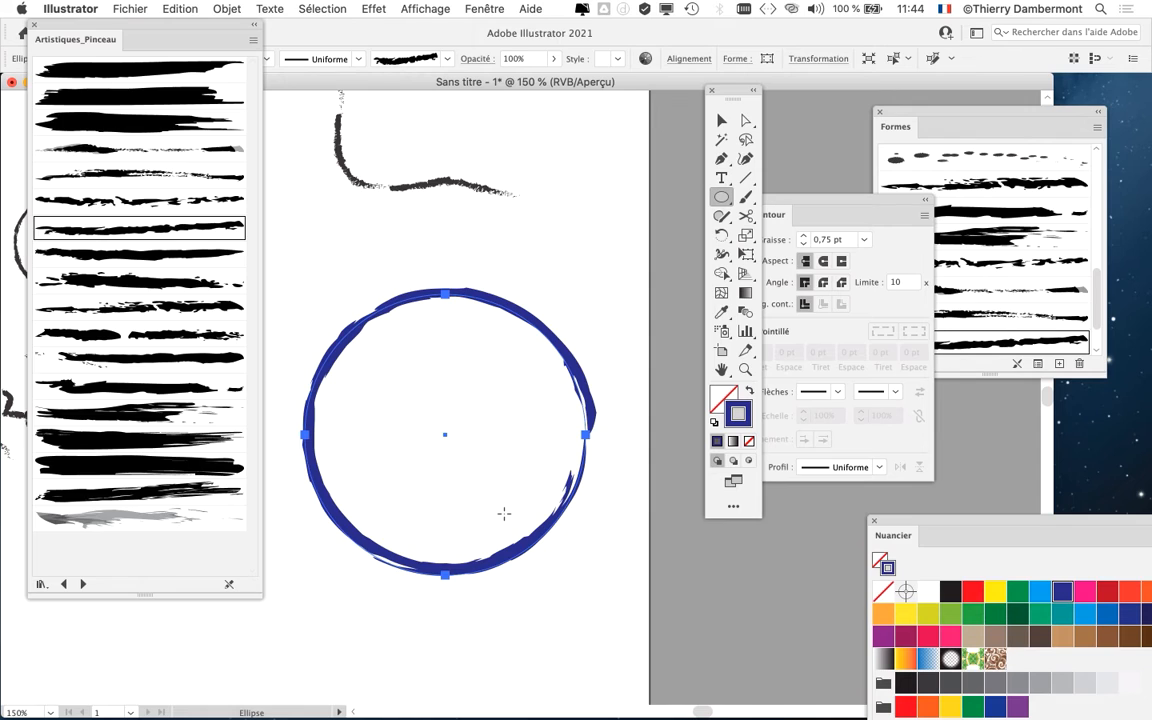
pyautogui.click(953, 613)
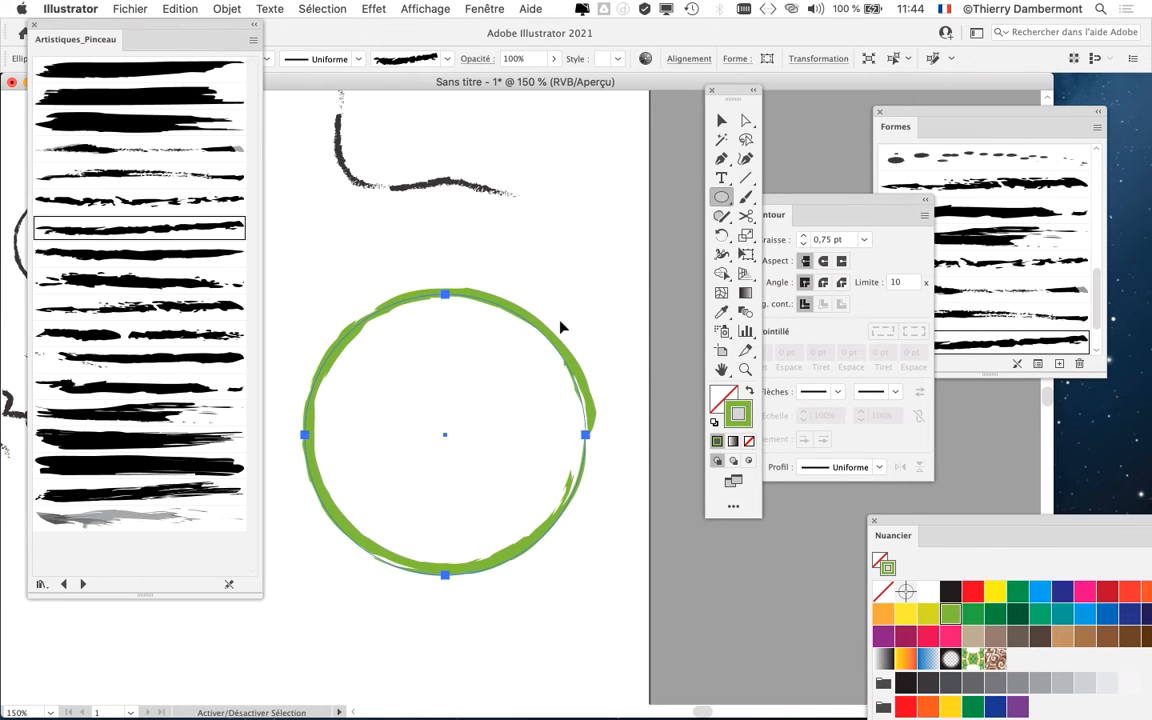
pyautogui.scroll(-4, 451, 422)
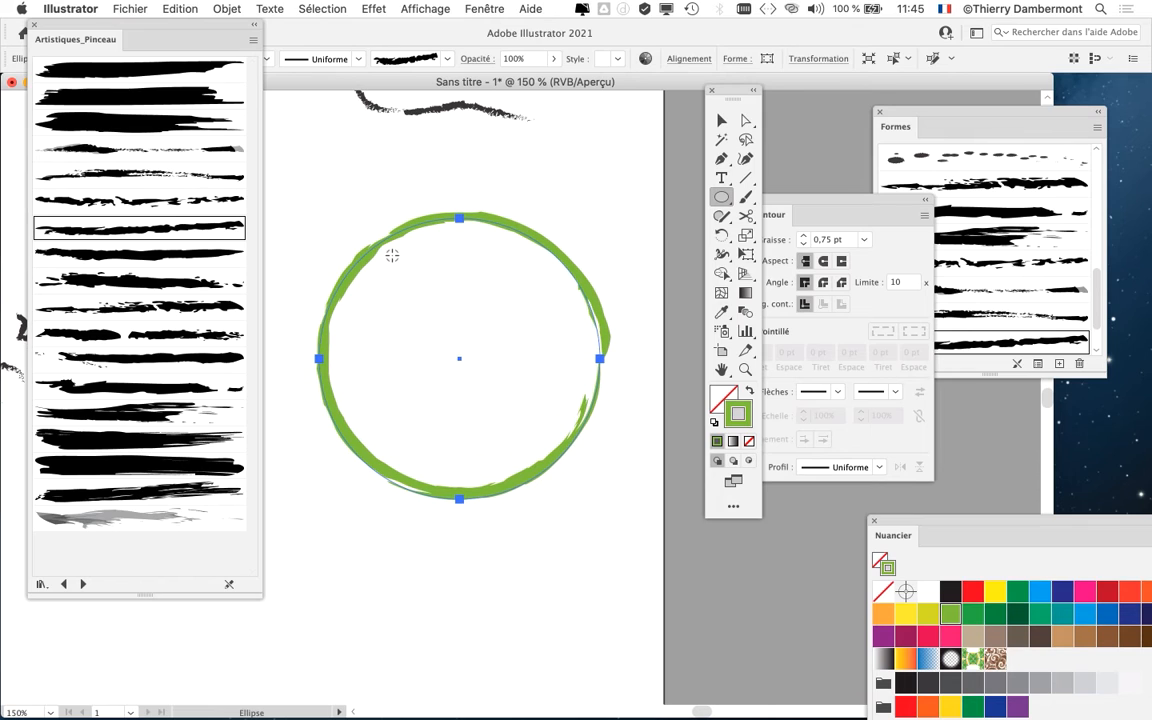
pyautogui.moveTo(714, 89); pyautogui.dragTo(734, 93)
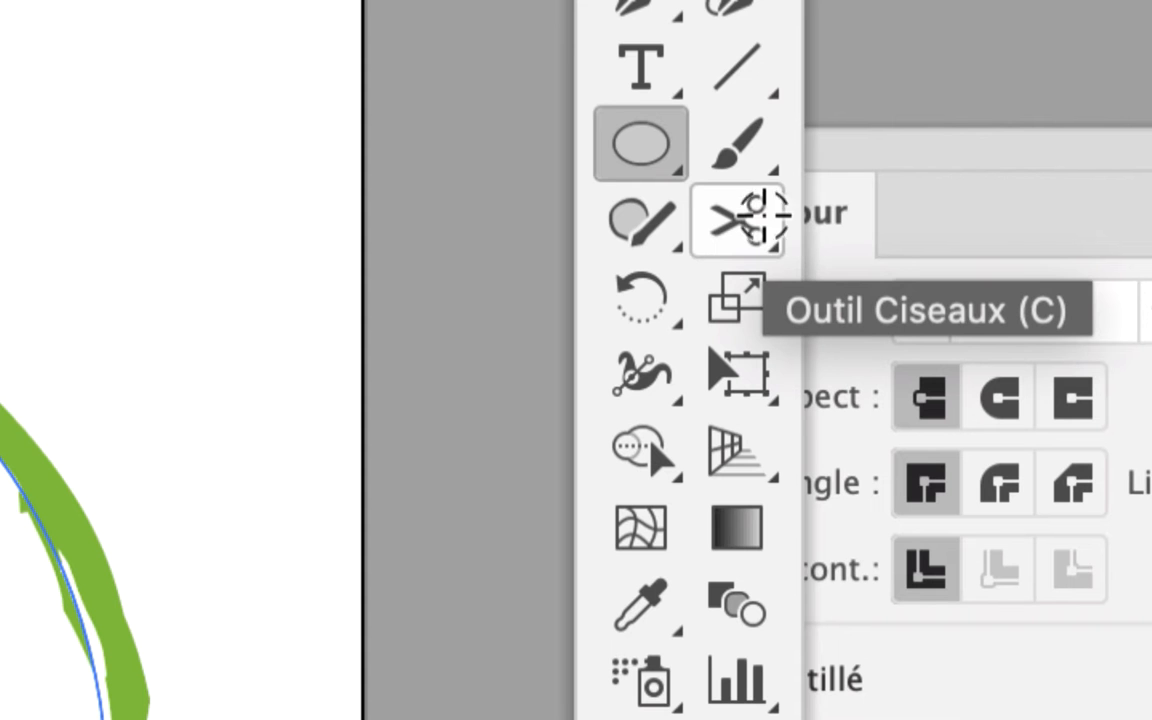
# - Cut the green brush circle in two with the Cutter (knife) tool, slicing a diagonal curve from its upper-right edge to its lower-left edge
pyautogui.click(757, 218)
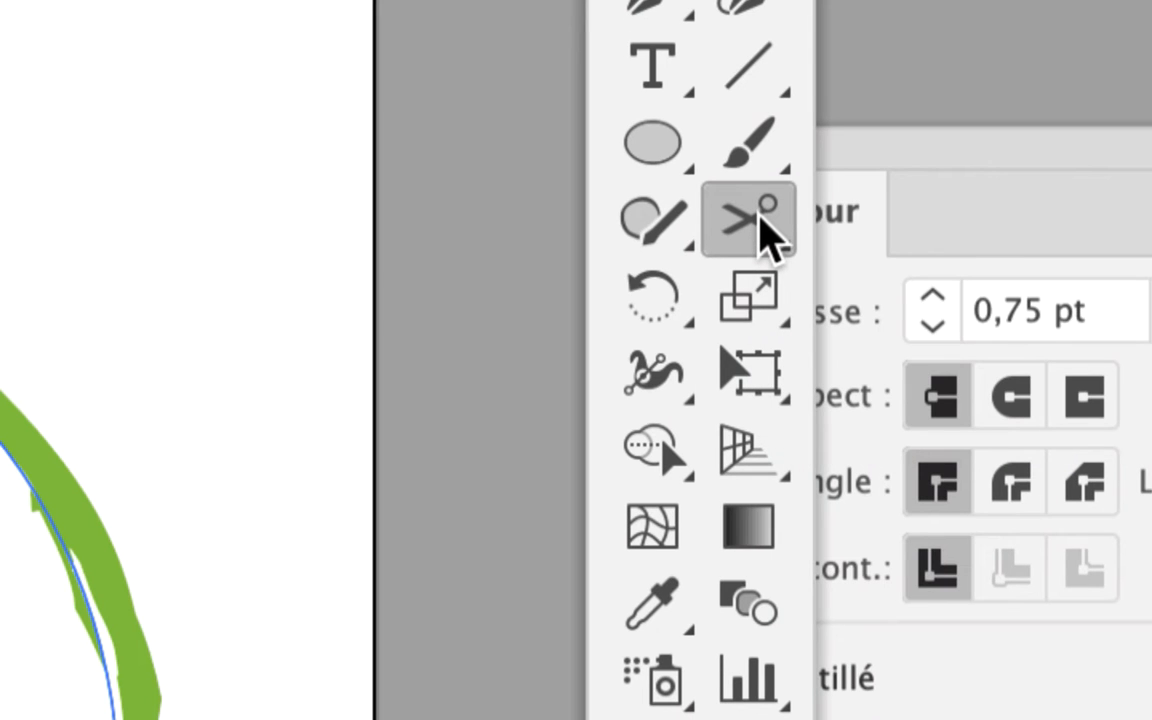
pyautogui.click(765, 228)
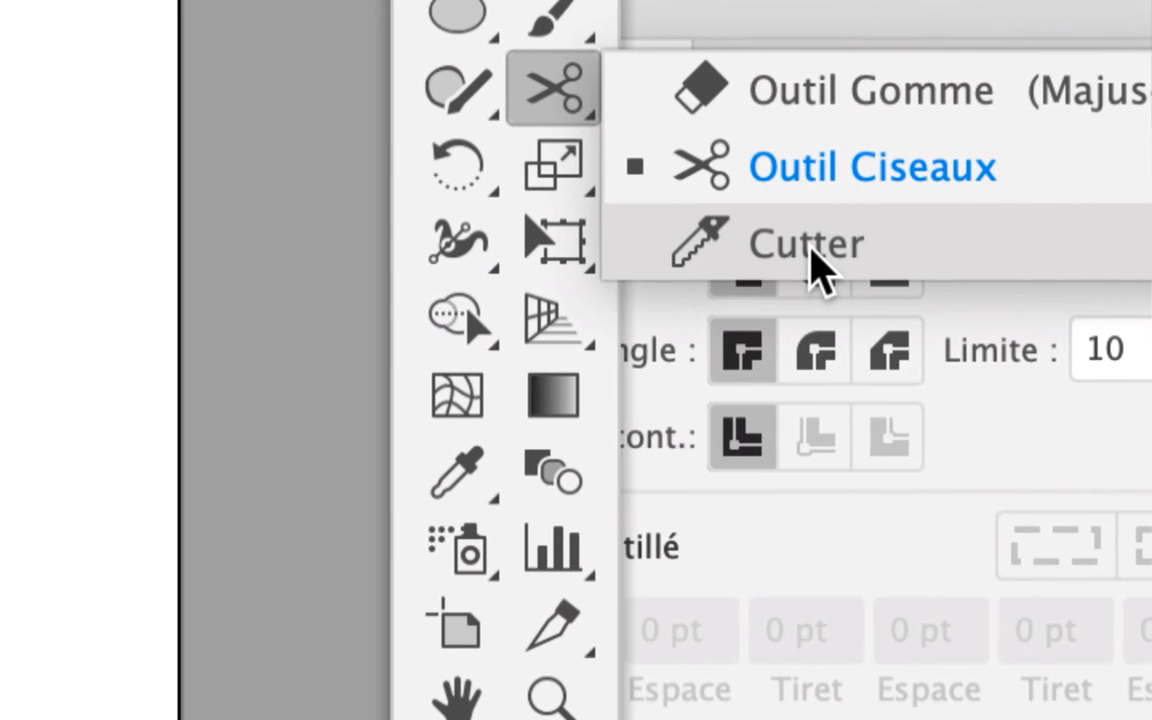
pyautogui.click(815, 265)
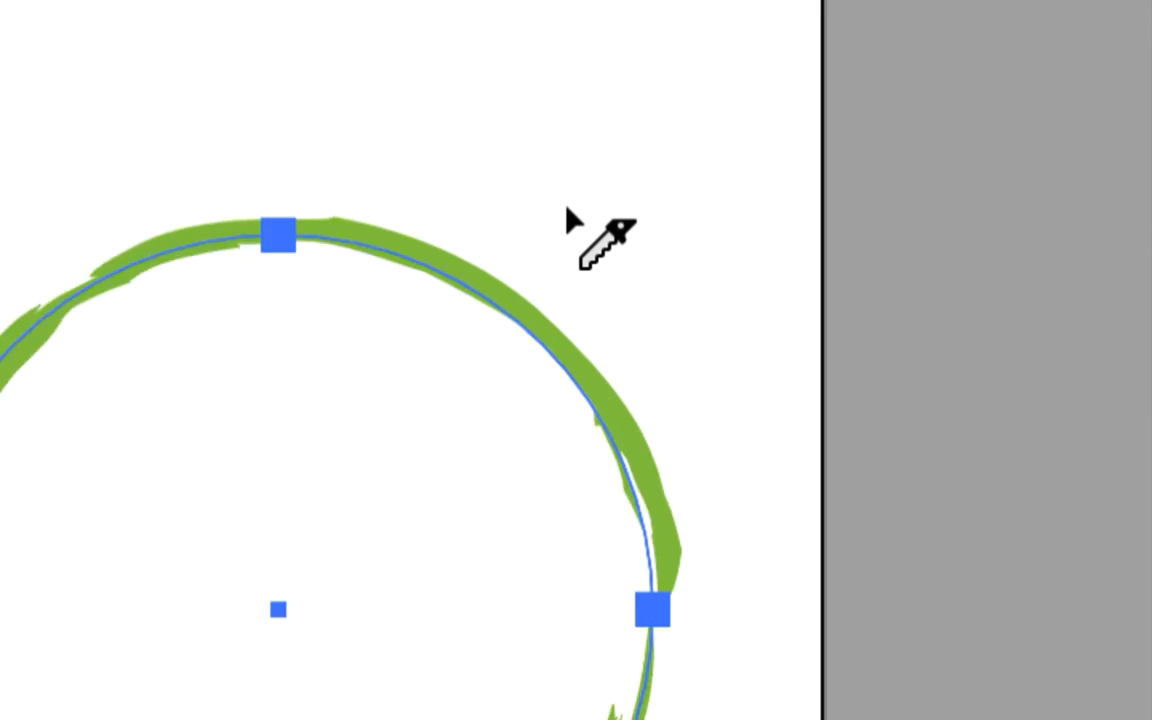
pyautogui.moveTo(565, 206)
pyautogui.mouseDown()
pyautogui.moveTo(519, 259)
pyautogui.moveTo(367, 347)
pyautogui.mouseUp()
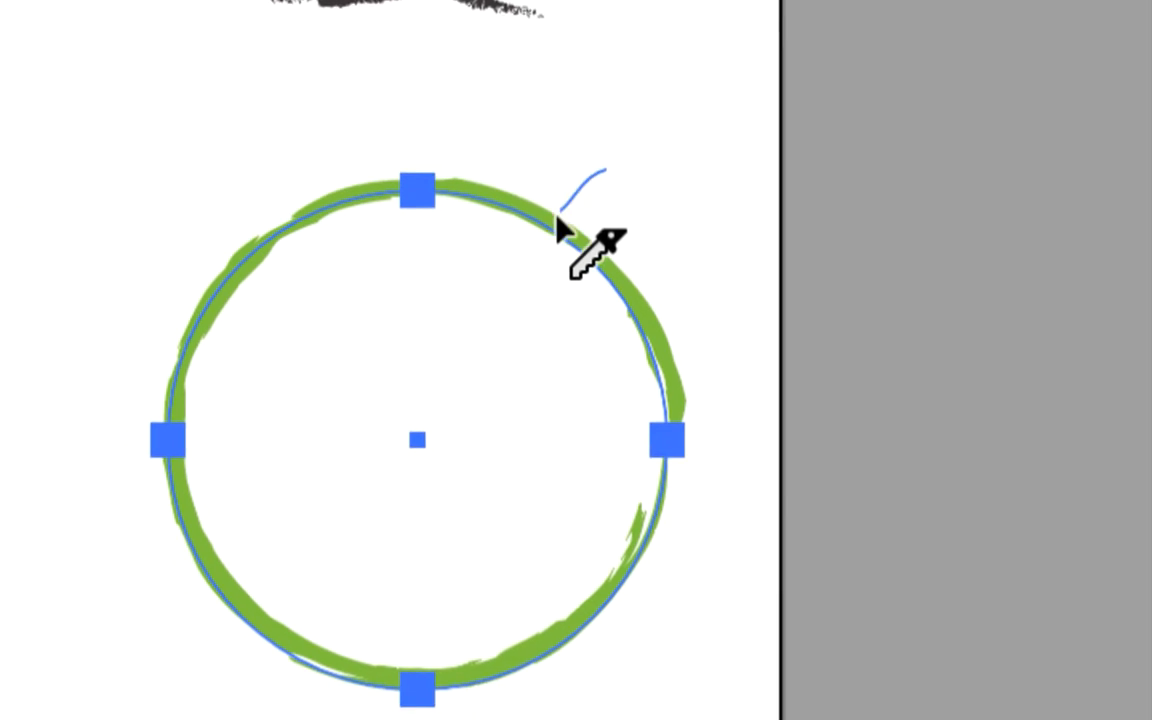
pyautogui.moveTo(525, 240)
pyautogui.mouseDown()
pyautogui.moveTo(297, 457)
pyautogui.moveTo(253, 601)
pyautogui.moveTo(235, 570)
pyautogui.mouseUp()
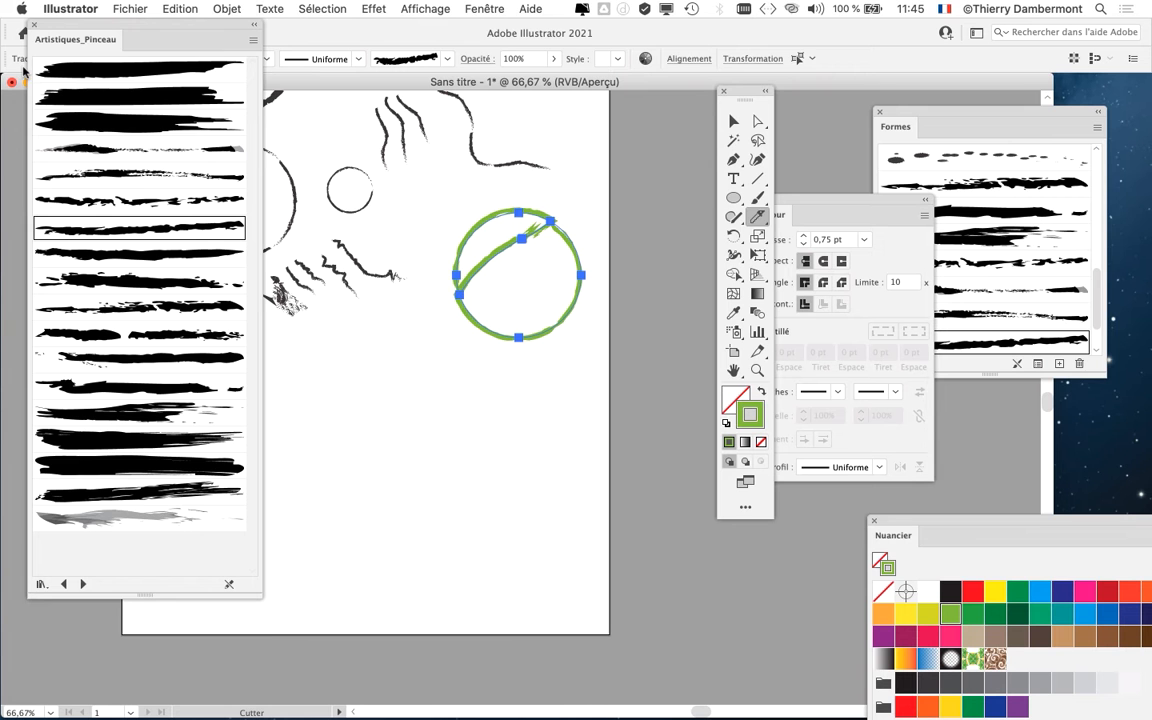
pyautogui.moveTo(740, 90)
pyautogui.mouseDown()
pyautogui.moveTo(138, 103)
pyautogui.moveTo(25, 35)
pyautogui.moveTo(92, 22)
pyautogui.moveTo(296, 231)
pyautogui.moveTo(354, 460)
pyautogui.mouseUp()
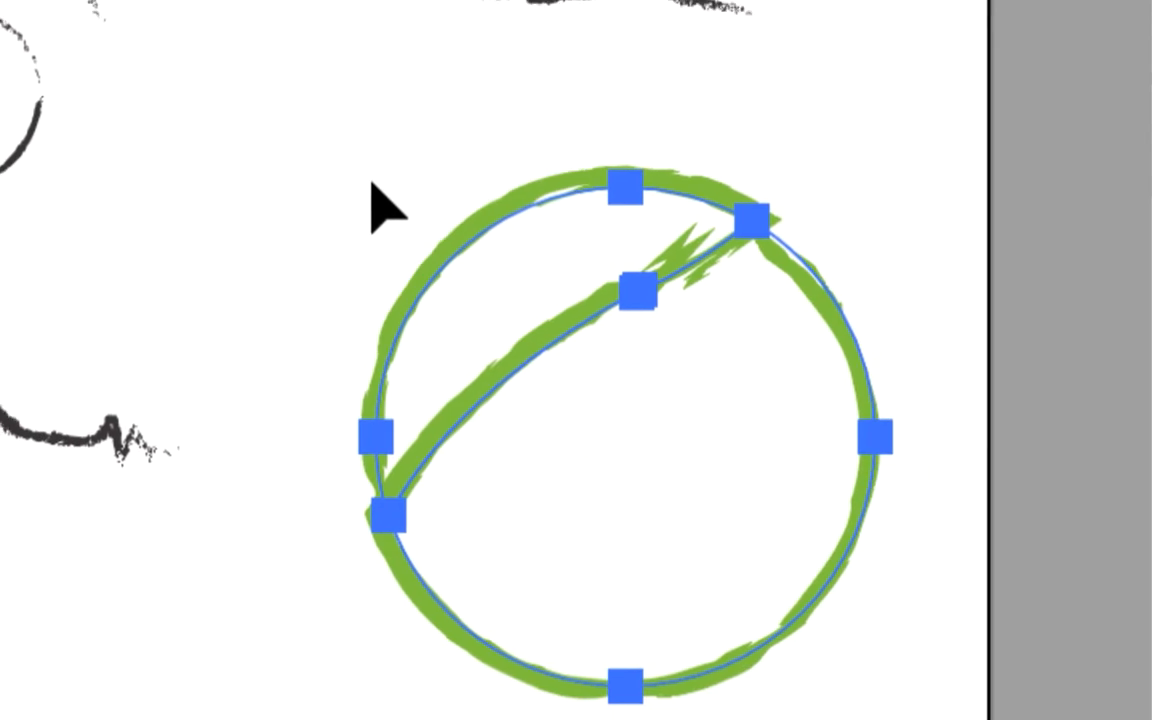
# - Move the upper segment of the cut green circle up and to the left, away from the rest of the circle
pyautogui.click(373, 185)
pyautogui.click(449, 261)
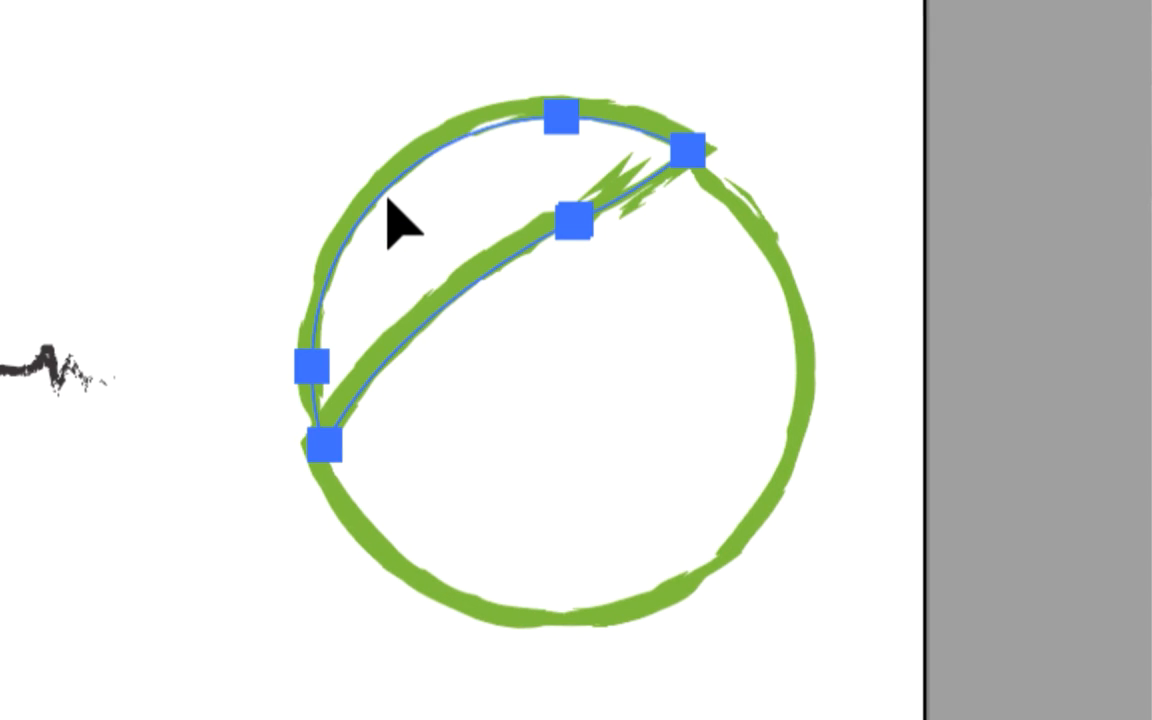
pyautogui.moveTo(390, 215); pyautogui.dragTo(324, 135)
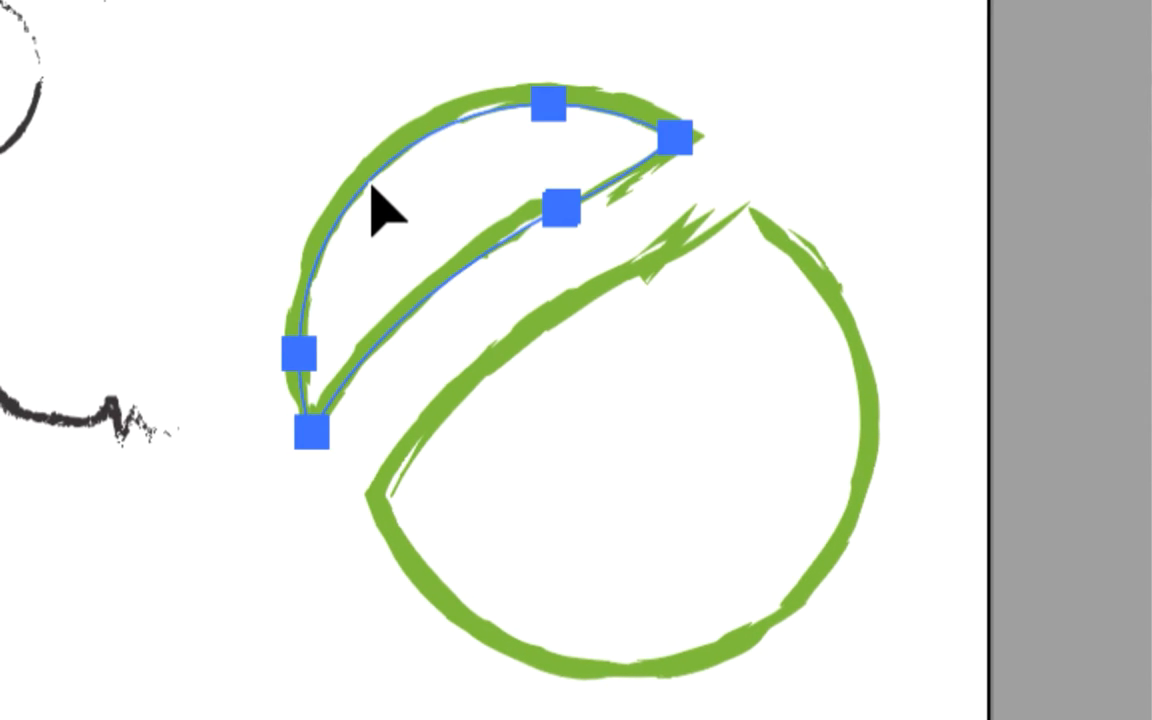
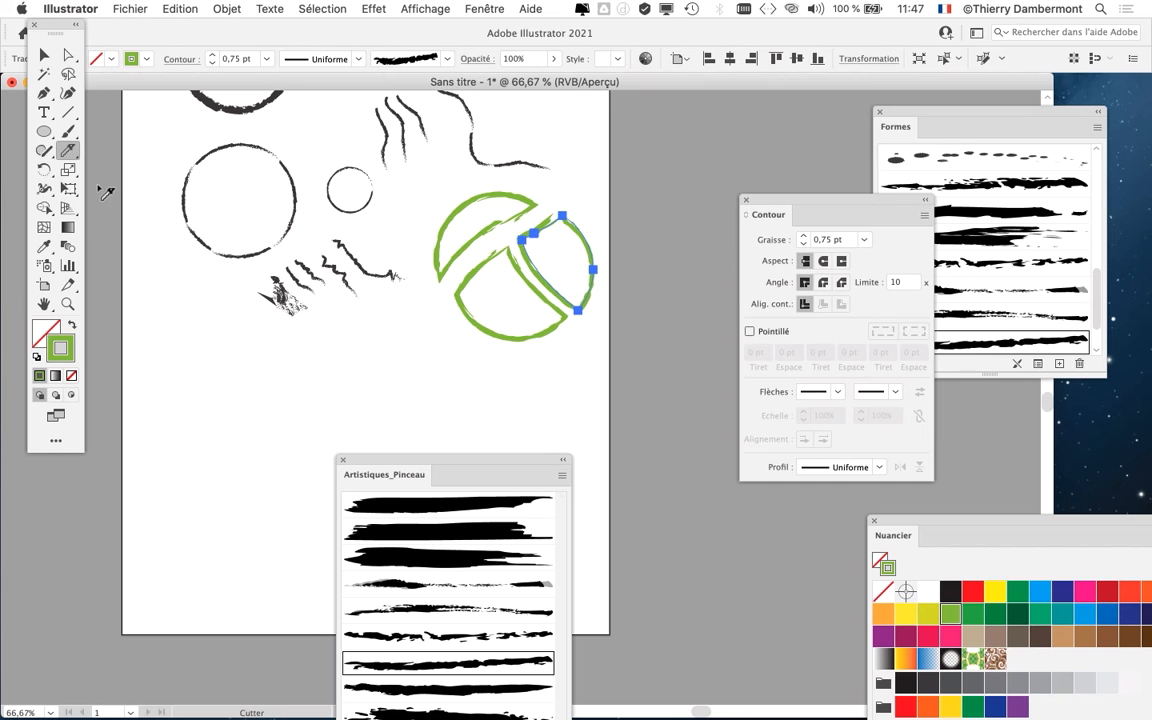
# - Draw a plain green-outlined circle with the Ellipse tool in the empty area below the black brush strokes
pyautogui.scroll(1, 533, 298)
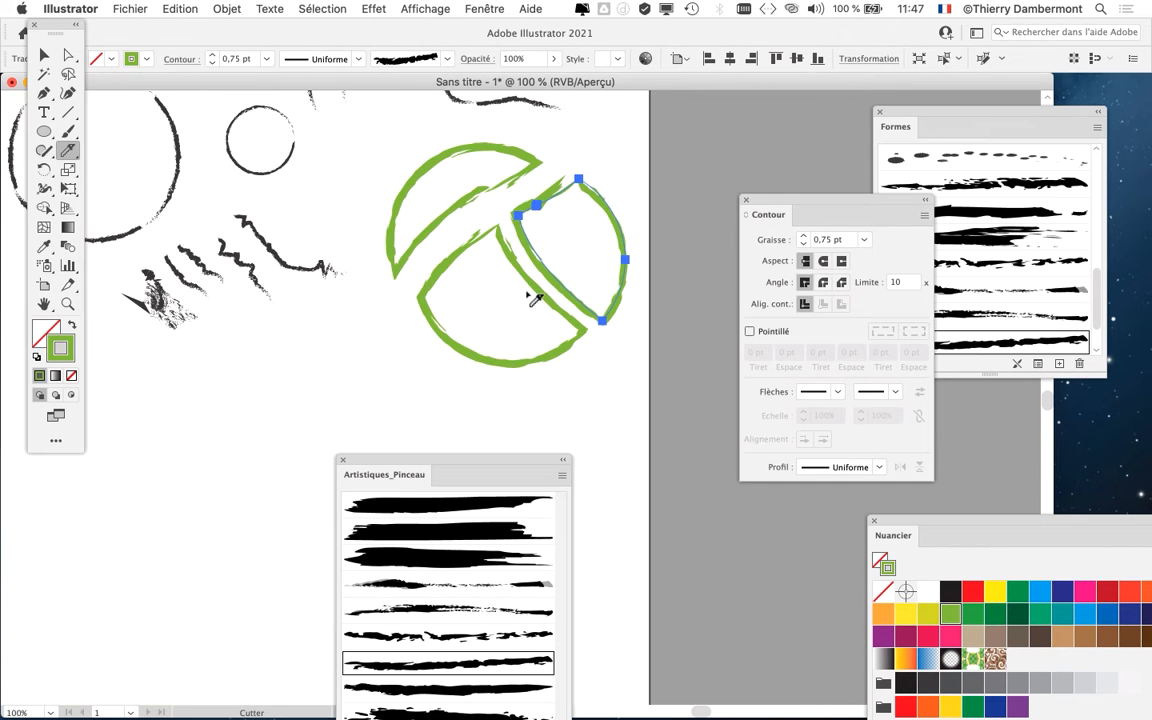
pyautogui.moveTo(501, 309); pyautogui.dragTo(633, 129)
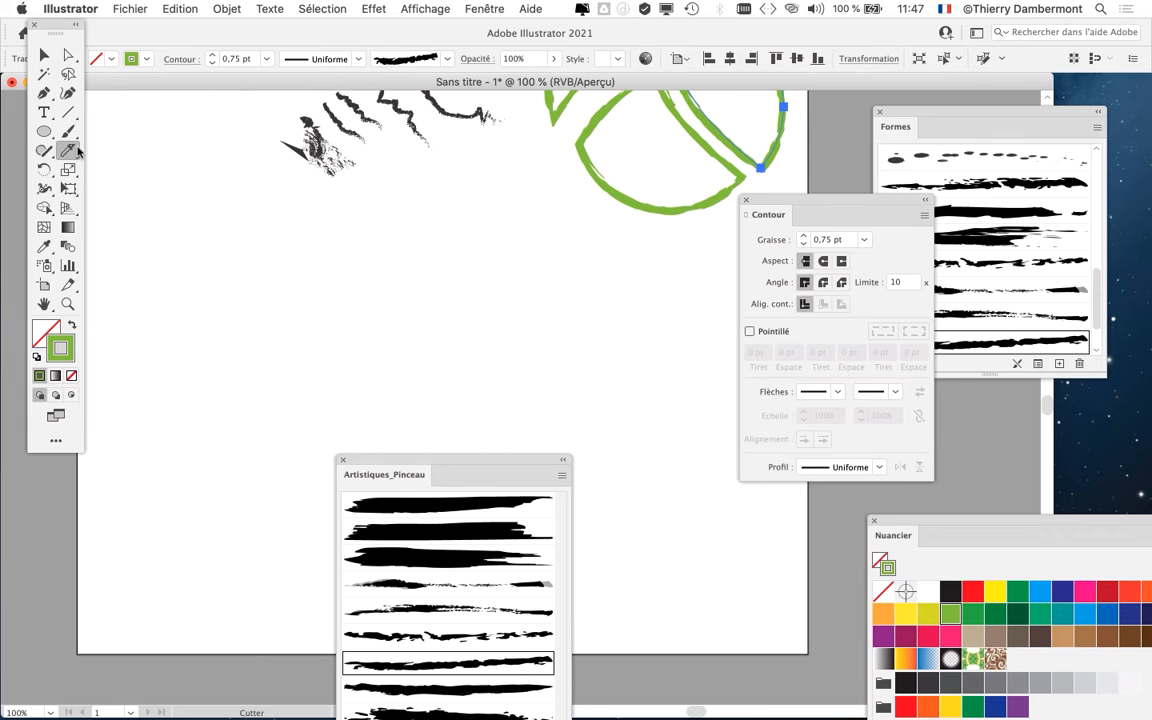
pyautogui.click(44, 132)
pyautogui.moveTo(190, 231); pyautogui.dragTo(396, 392)
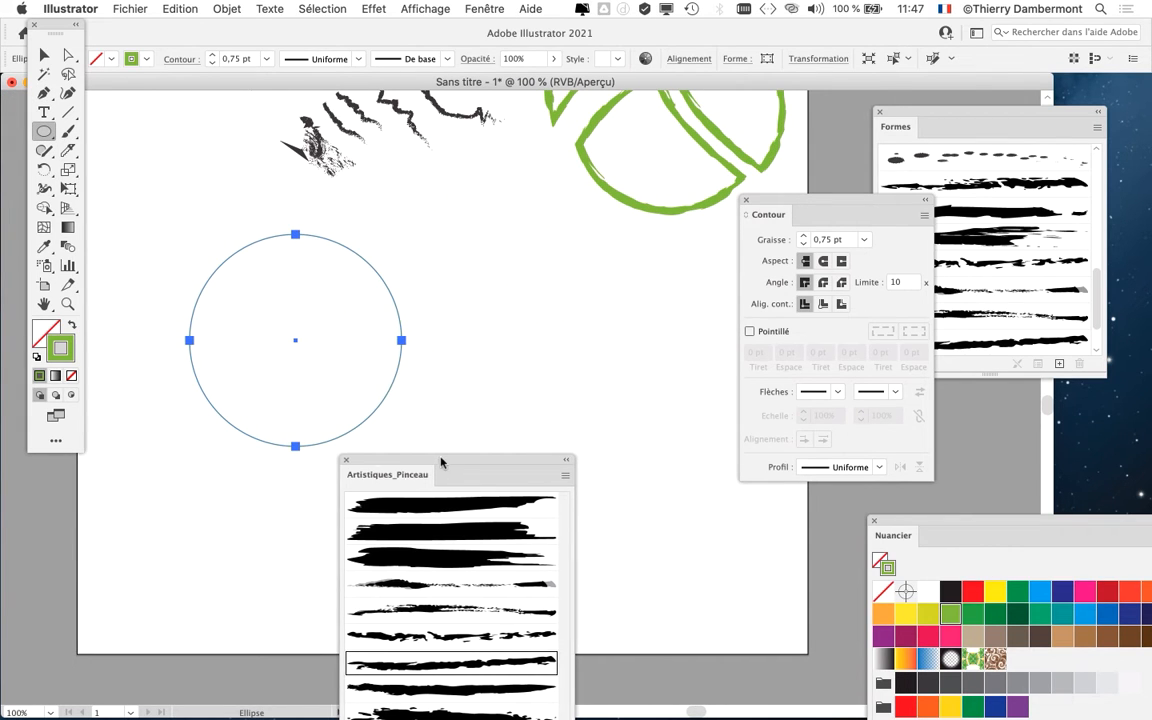
# - Move the Artistiques_Pinceau brush library and the Contour settings clear of the new circle and the green segments
pyautogui.moveTo(443, 472); pyautogui.dragTo(500, 502)
pyautogui.moveTo(571, 265); pyautogui.dragTo(514, 332)
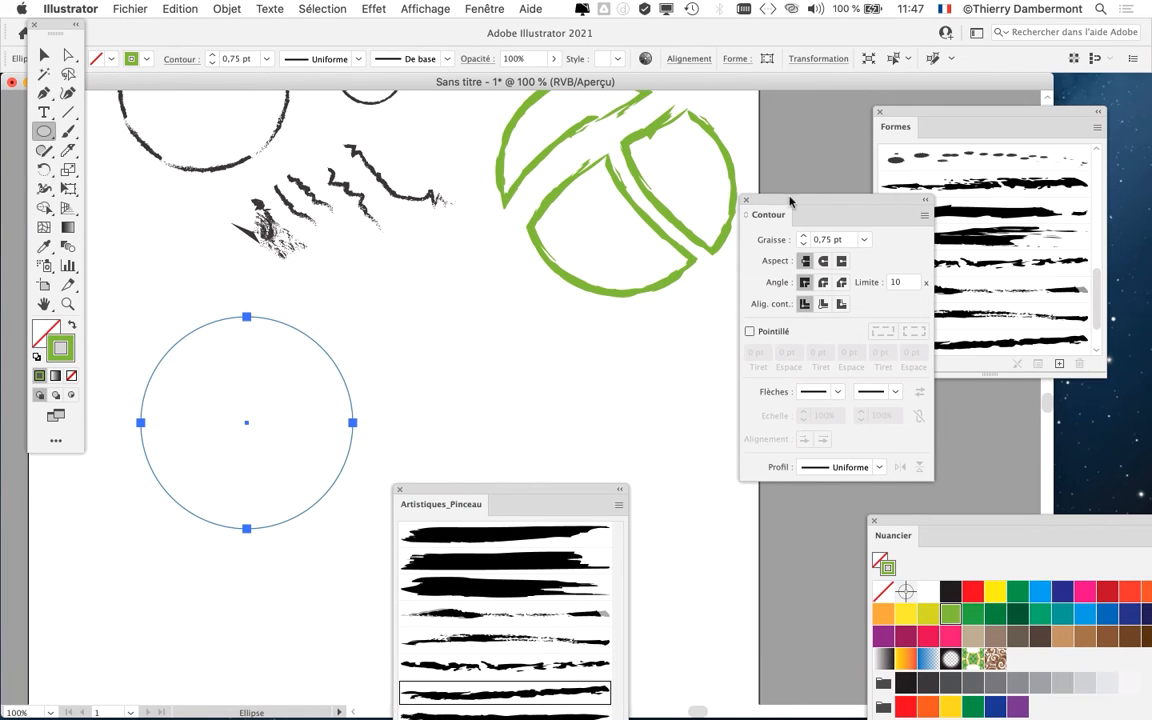
pyautogui.moveTo(790, 201); pyautogui.dragTo(824, 204)
pyautogui.click(44, 303)
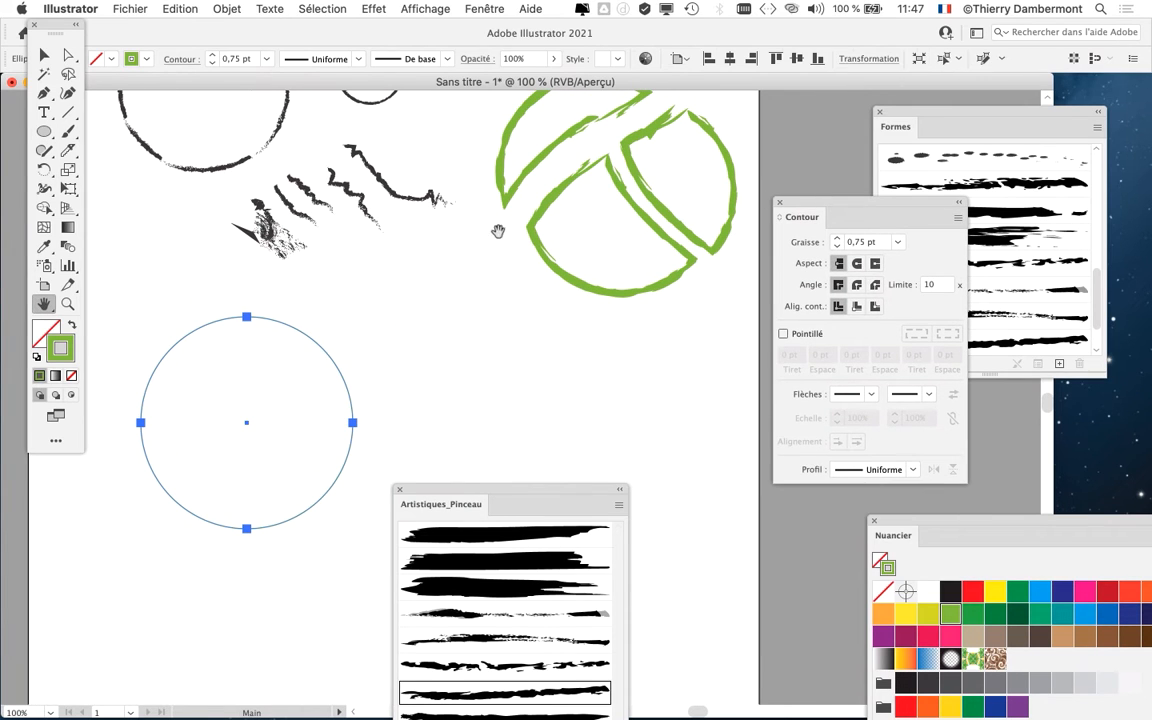
pyautogui.moveTo(609, 161); pyautogui.dragTo(609, 179)
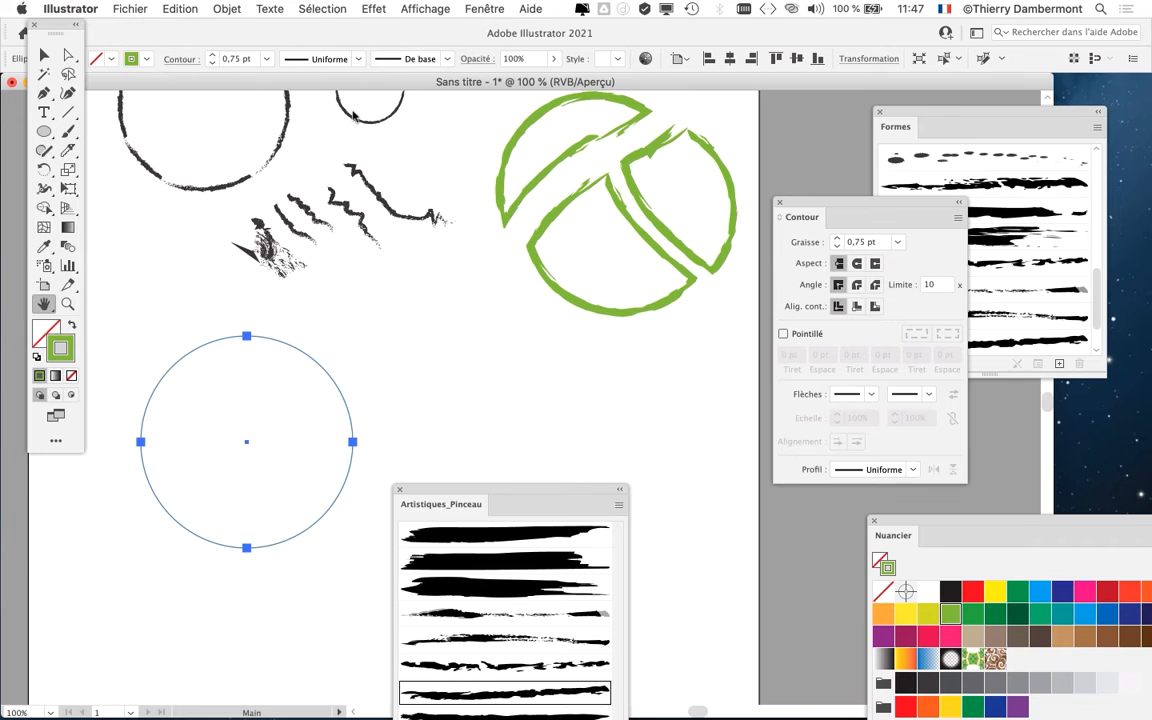
# - Select the right-hand green segment and the plain circle in turn to compare their stroke attributes
pyautogui.click(44, 55)
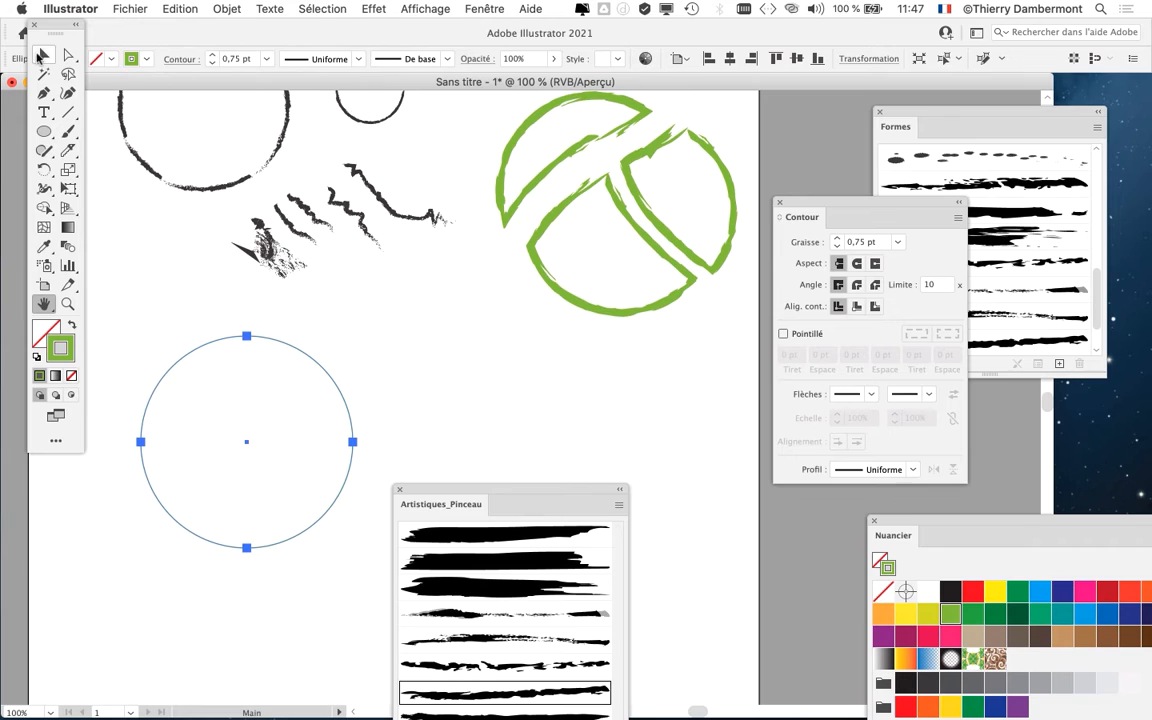
pyautogui.click(537, 127)
pyautogui.click(510, 148)
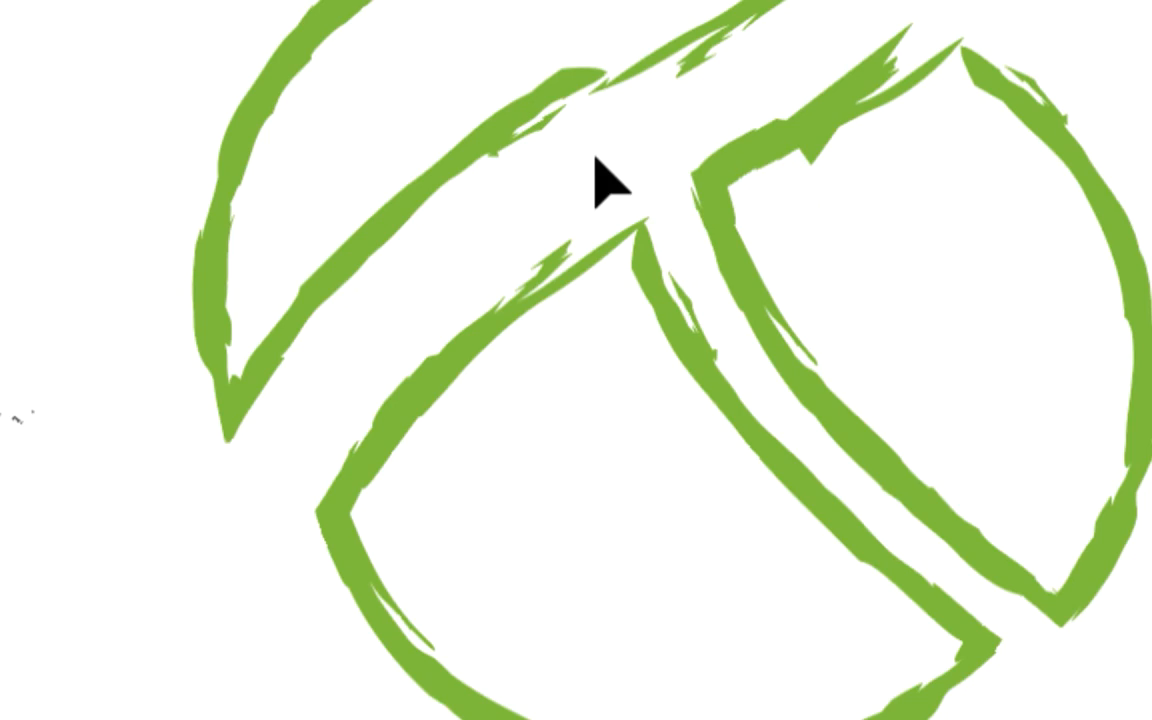
pyautogui.click(587, 142)
pyautogui.click(808, 185)
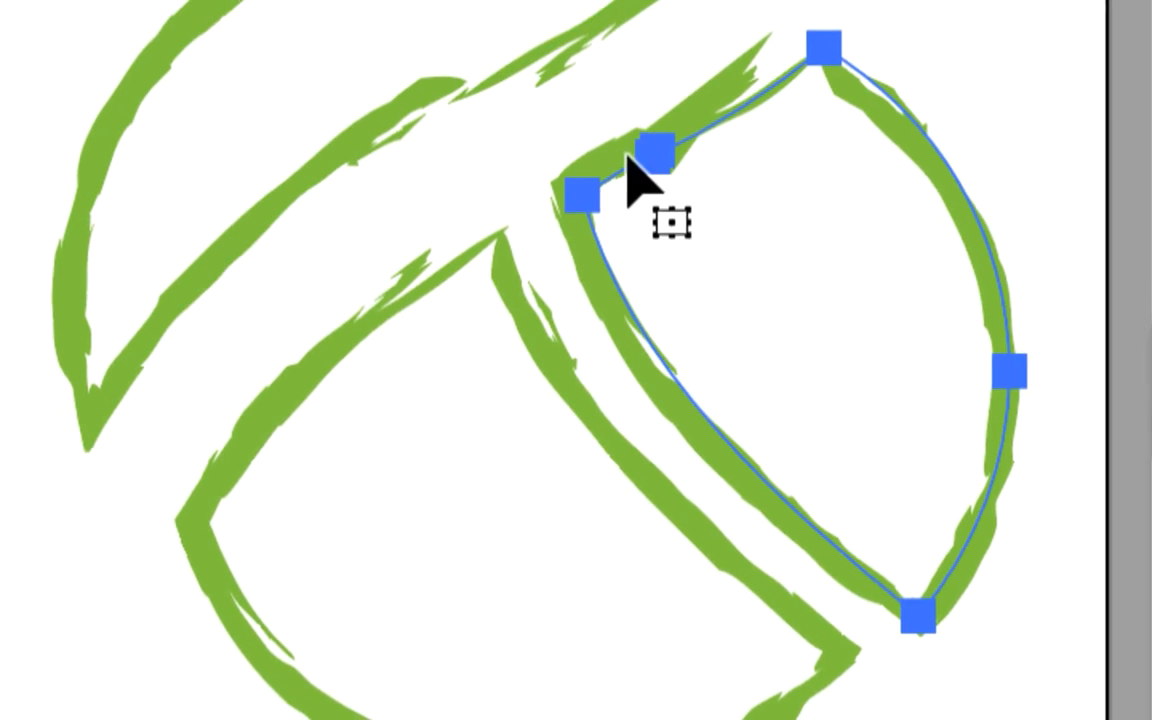
pyautogui.click(636, 289)
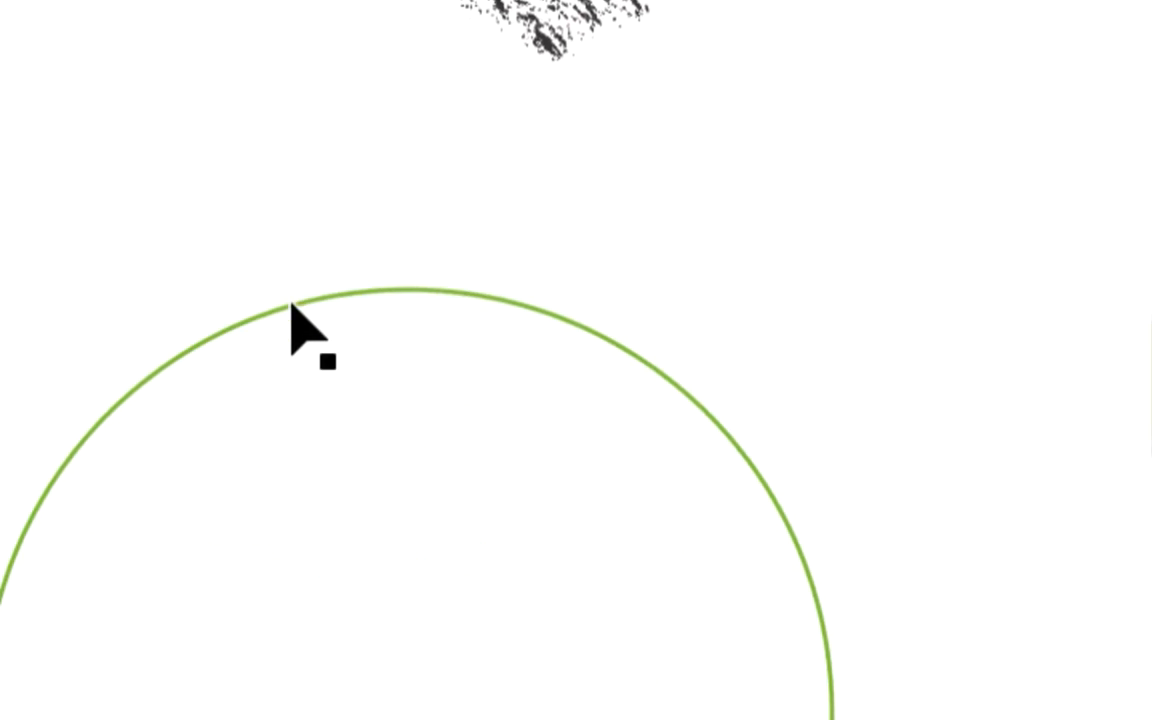
pyautogui.click(291, 305)
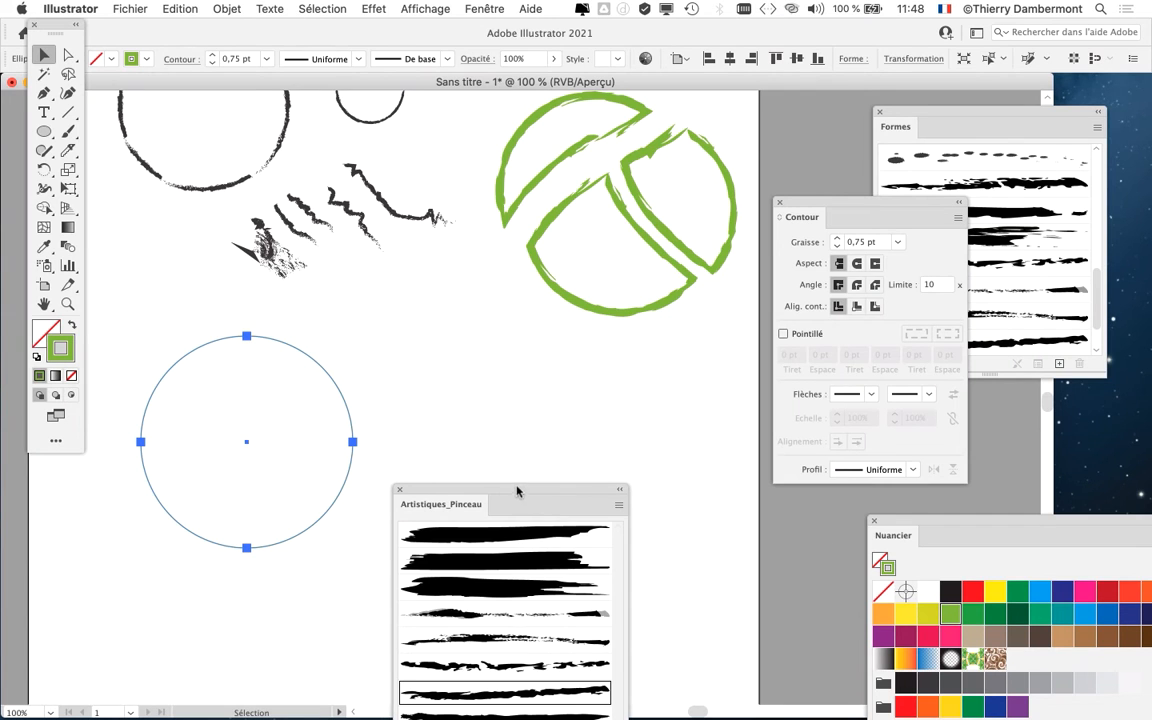
# - Reposition the Artistiques_Pinceau brush library and select the right-hand brushed green segment
pyautogui.moveTo(517, 490)
pyautogui.mouseDown()
pyautogui.moveTo(573, 276)
pyautogui.moveTo(599, 427)
pyautogui.mouseUp()
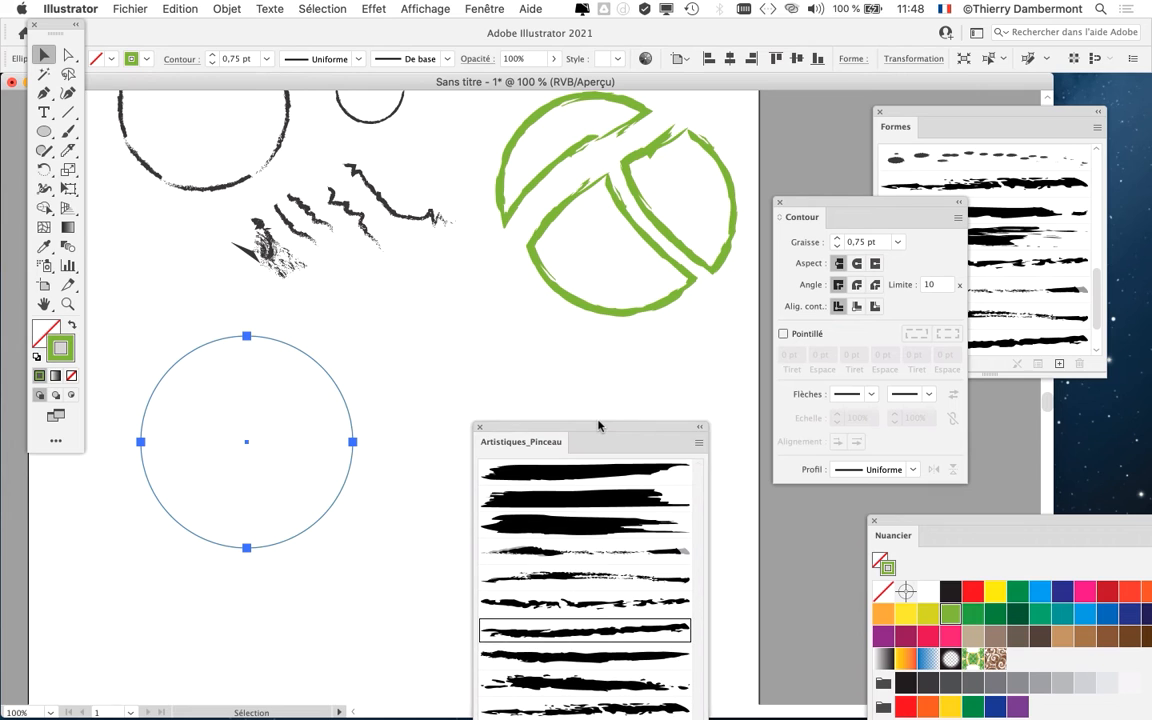
pyautogui.click(655, 147)
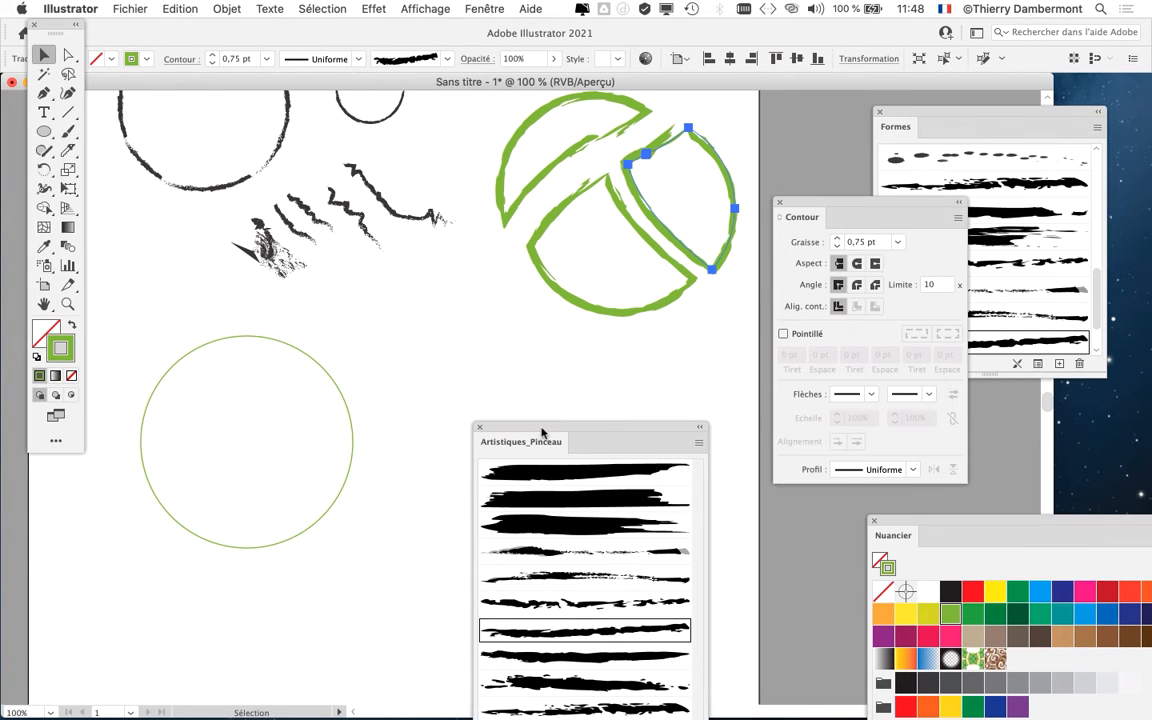
pyautogui.moveTo(541, 432)
pyautogui.mouseDown()
pyautogui.moveTo(418, 309)
pyautogui.moveTo(482, 319)
pyautogui.moveTo(516, 365)
pyautogui.mouseUp()
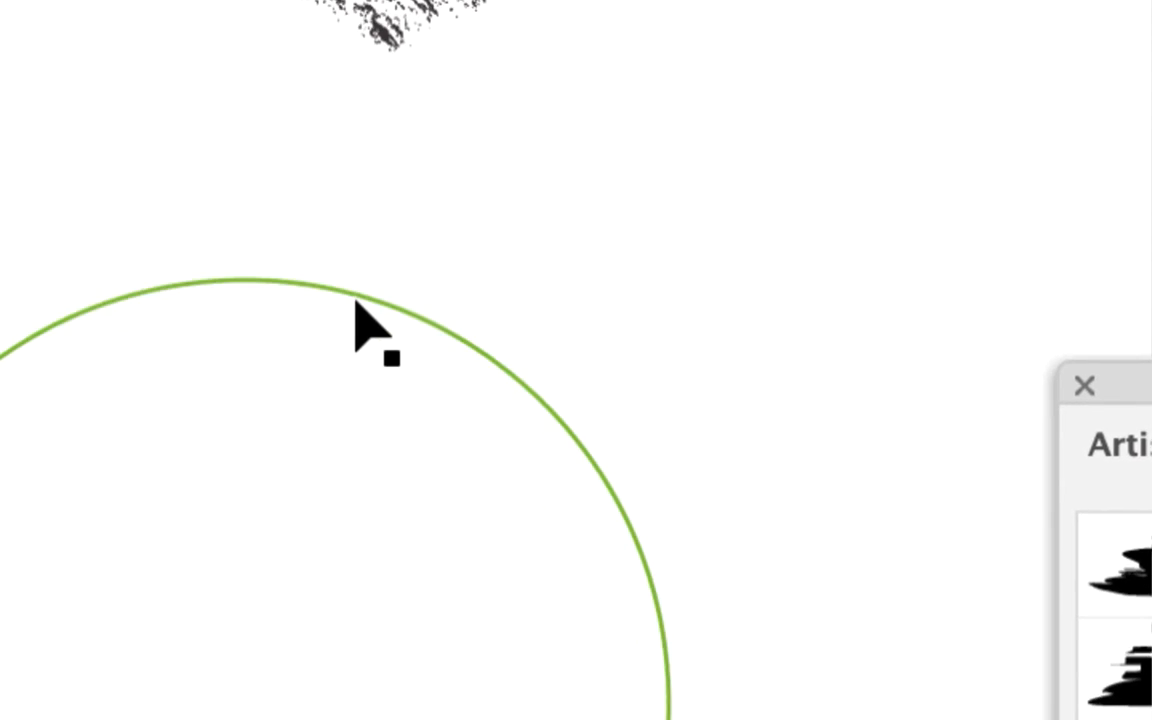
pyautogui.click(365, 300)
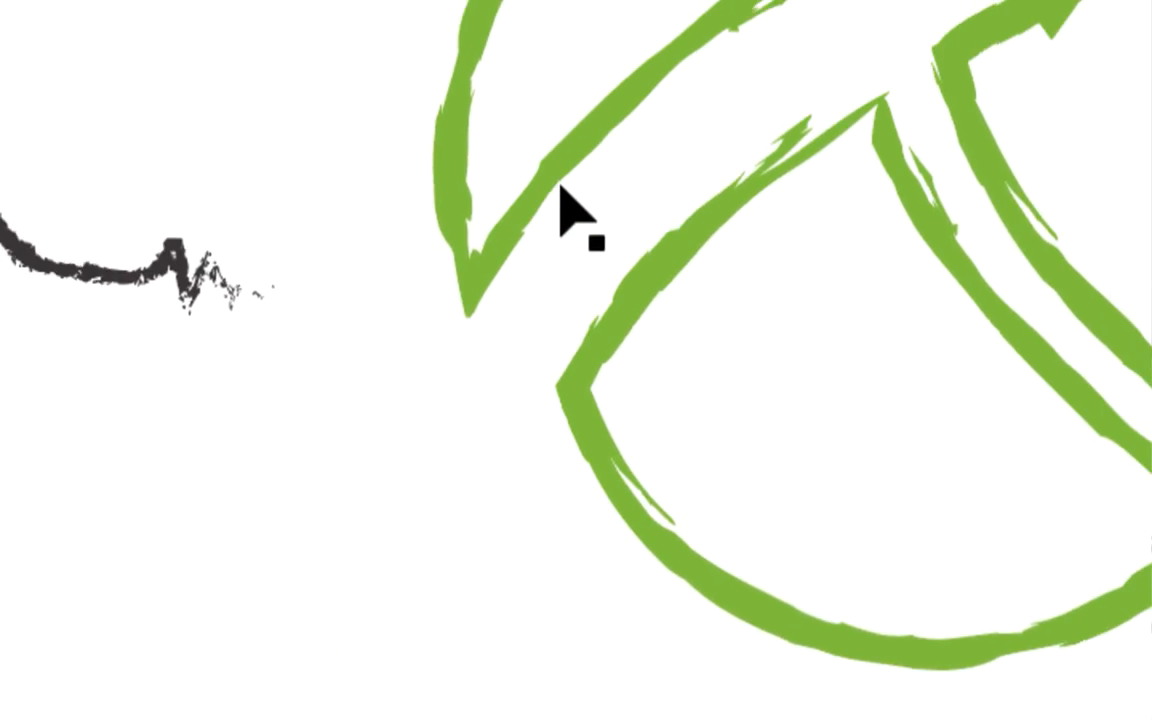
pyautogui.click(966, 30)
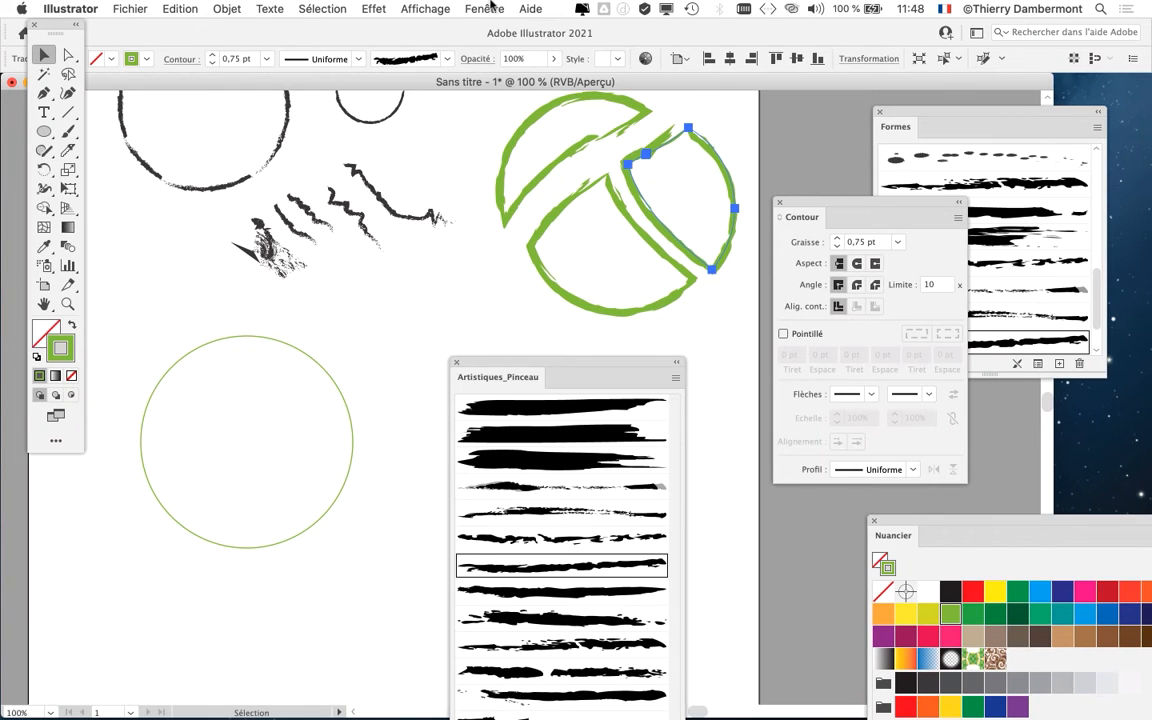
# - Display the selected segment's Aspect attributes, examine its Contour colour and brush, and close the attributes again
pyautogui.click(487, 8)
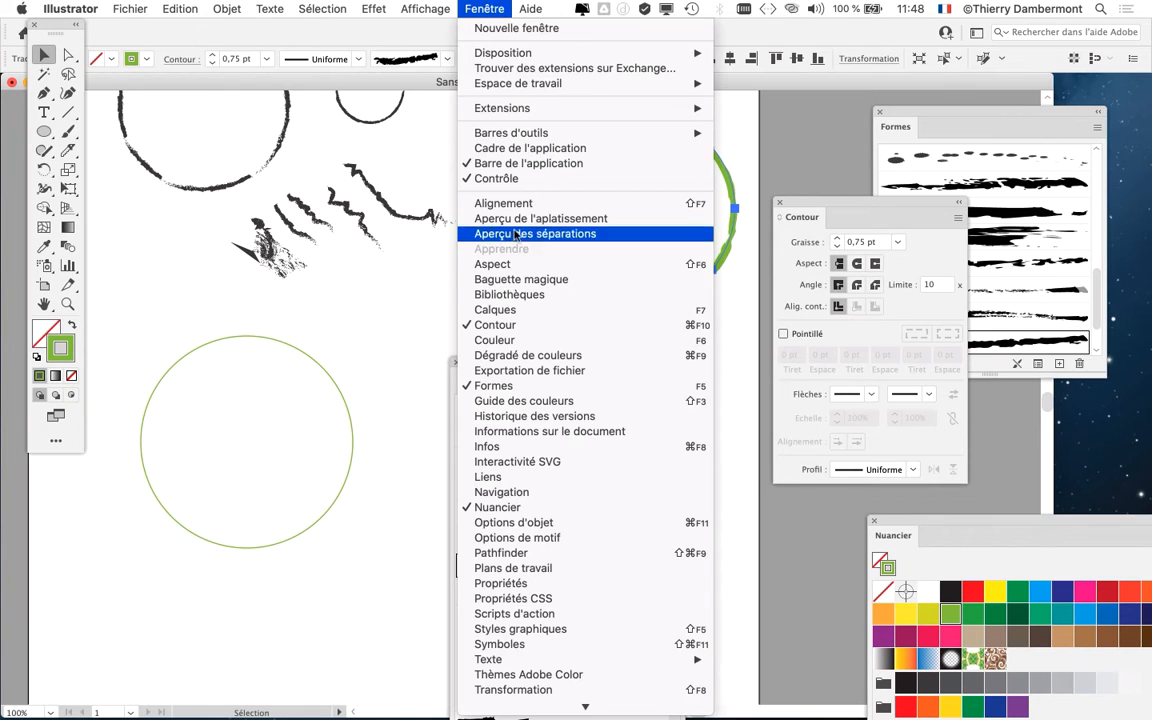
pyautogui.click(488, 261)
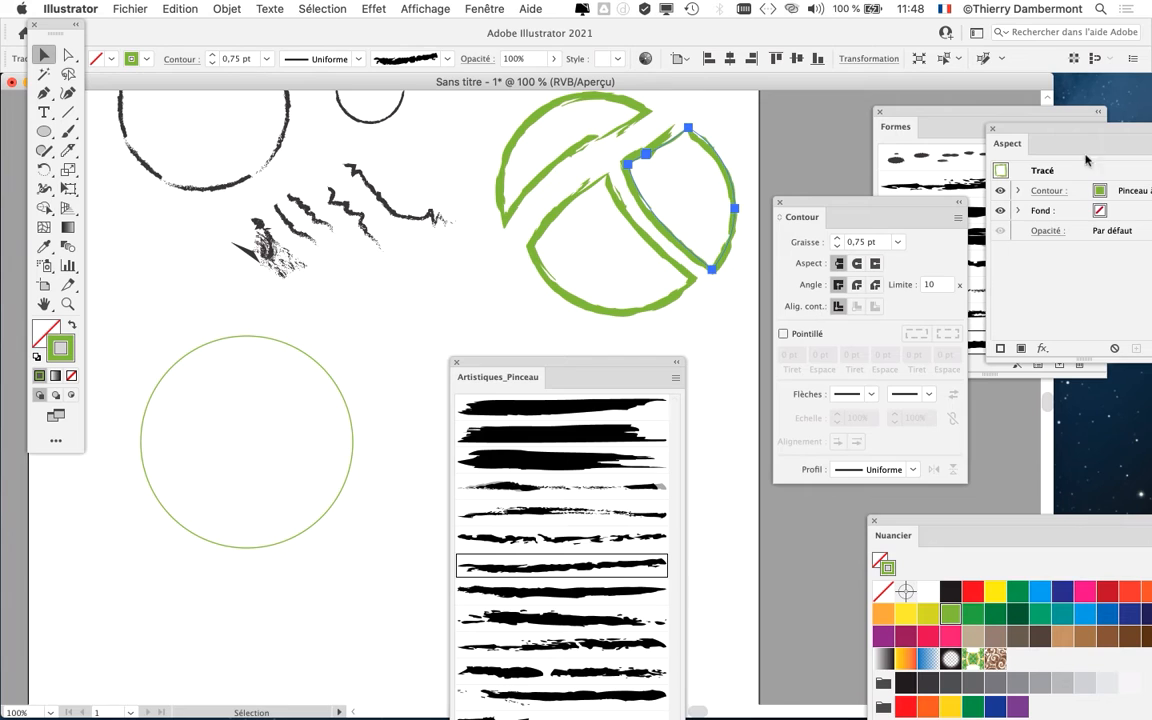
pyautogui.moveTo(1086, 160); pyautogui.dragTo(366, 153)
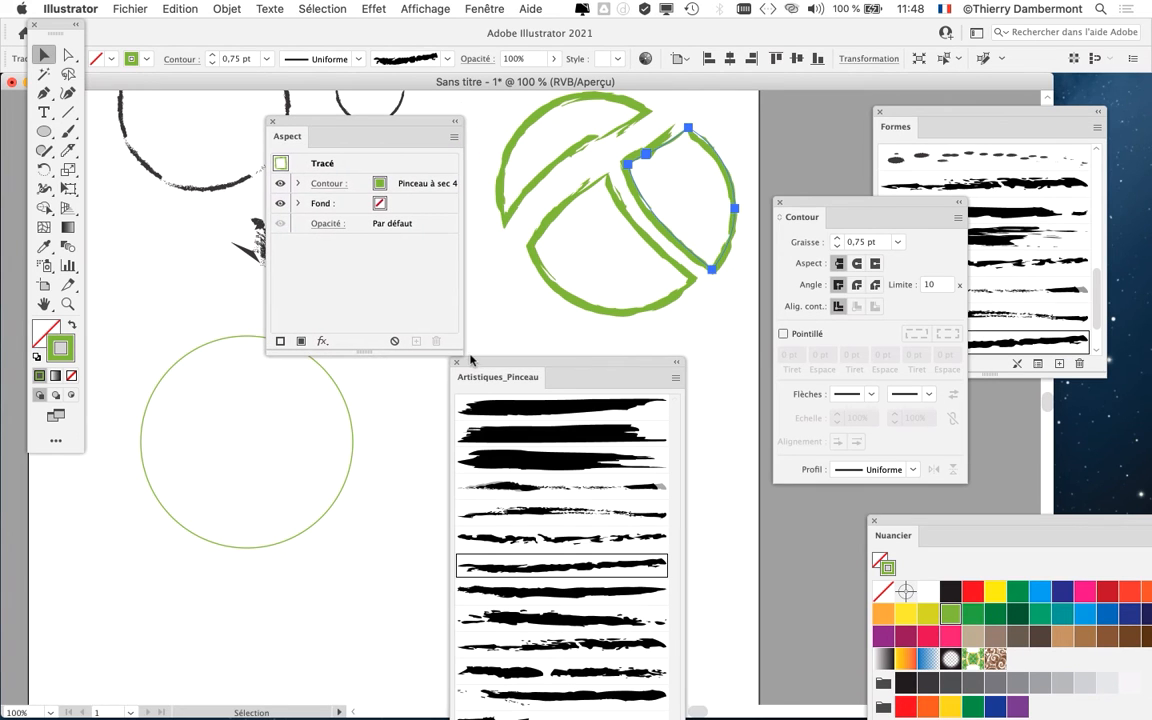
pyautogui.moveTo(461, 351); pyautogui.dragTo(515, 275)
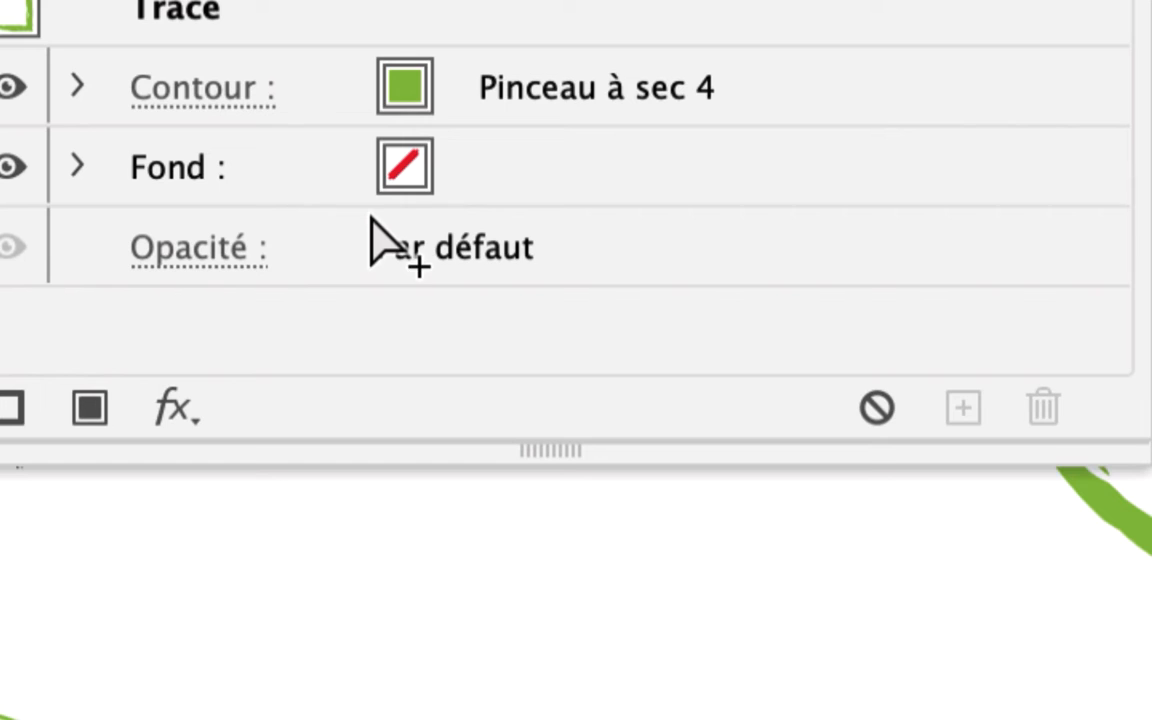
pyautogui.click(270, 93)
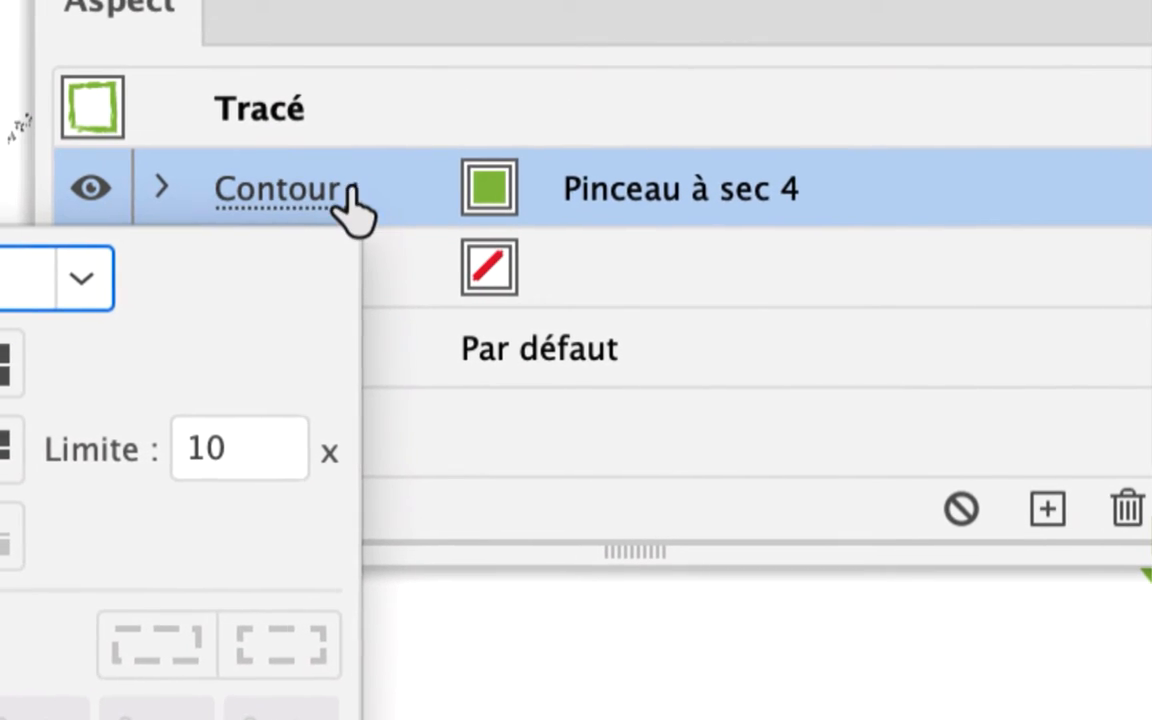
pyautogui.click(610, 135)
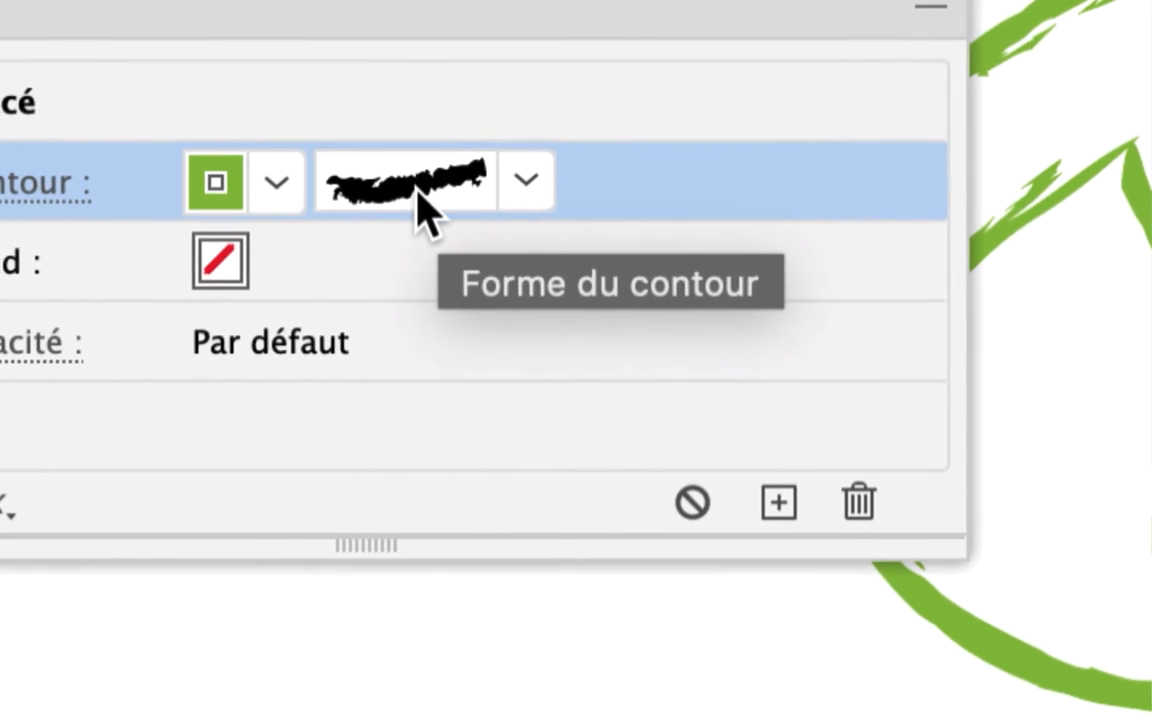
pyautogui.click(418, 200)
pyautogui.click(412, 198)
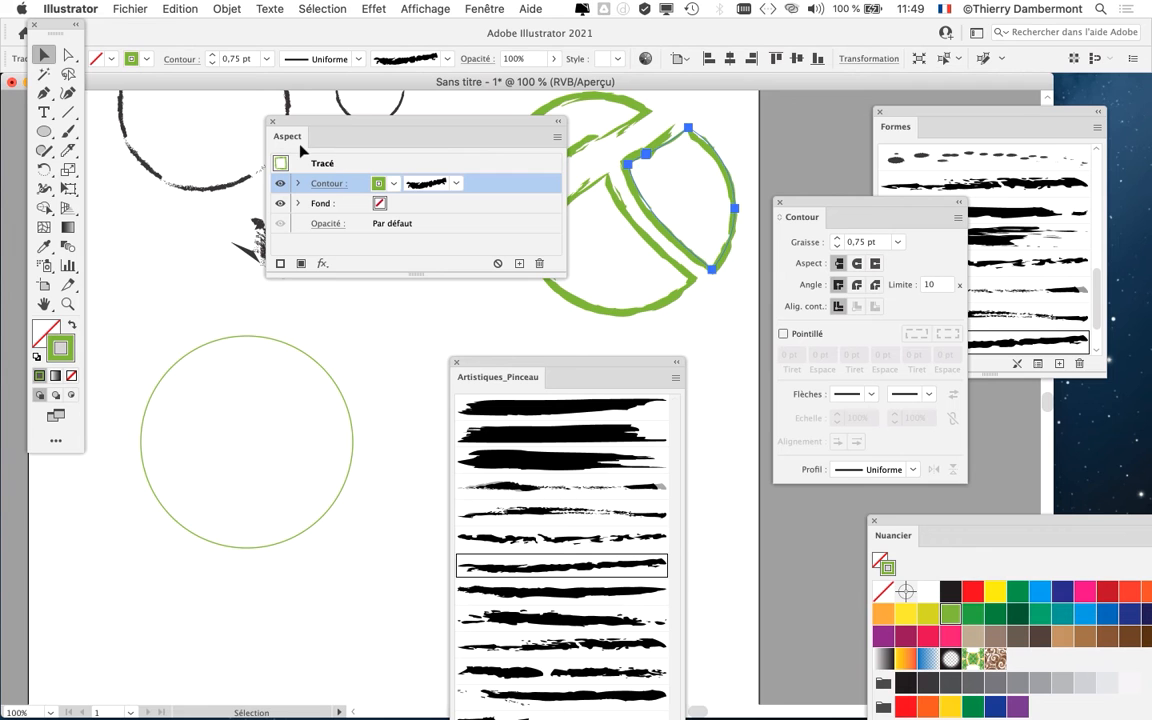
pyautogui.click(272, 122)
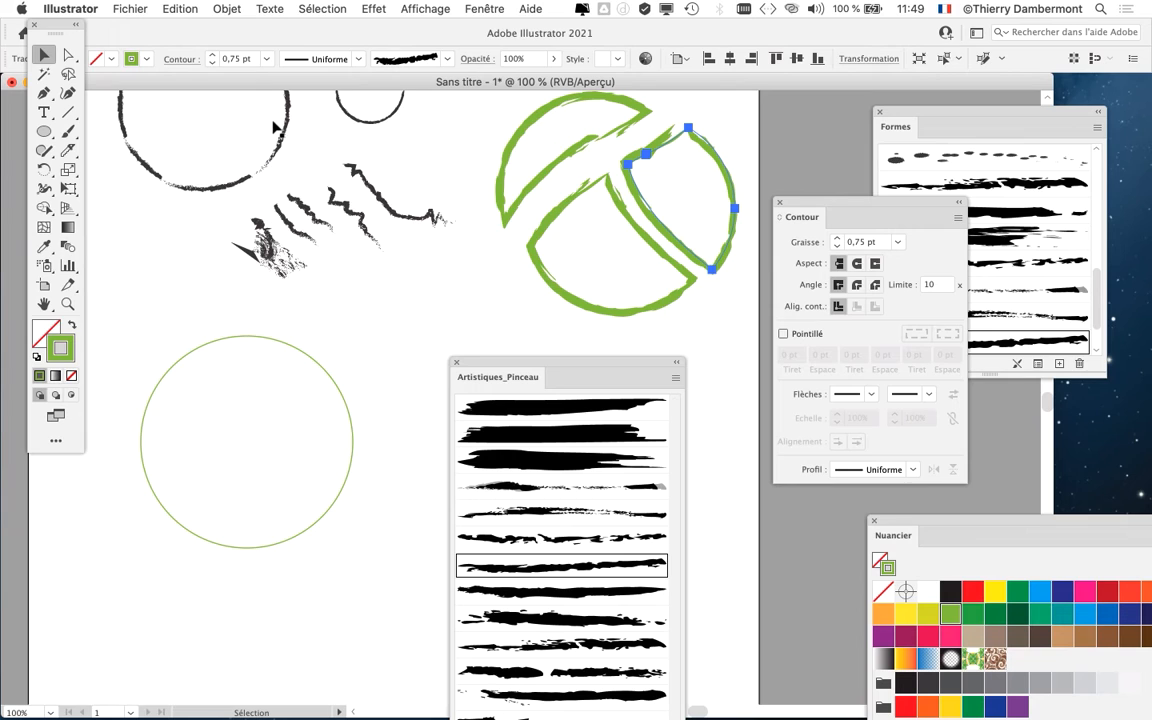
# - Display the graphic styles (Styles graphiques) beside the green segments, with the Artistiques_Pinceau library moved out of the way
pyautogui.moveTo(550, 367); pyautogui.dragTo(703, 527)
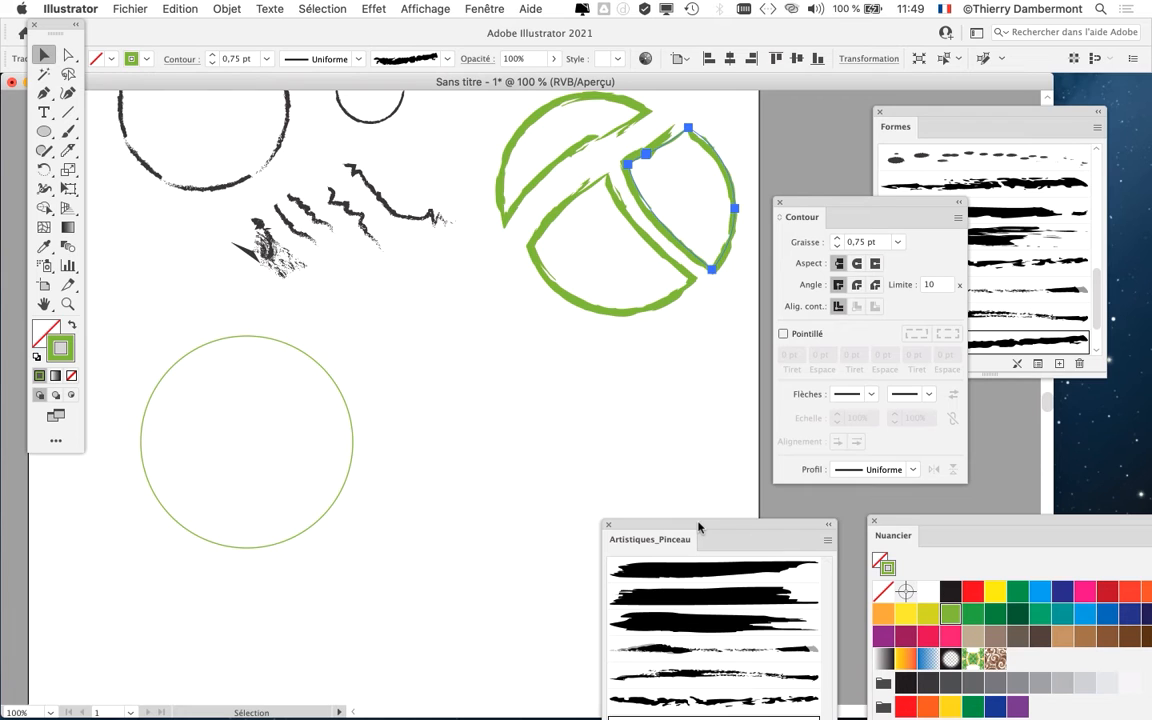
pyautogui.click(484, 8)
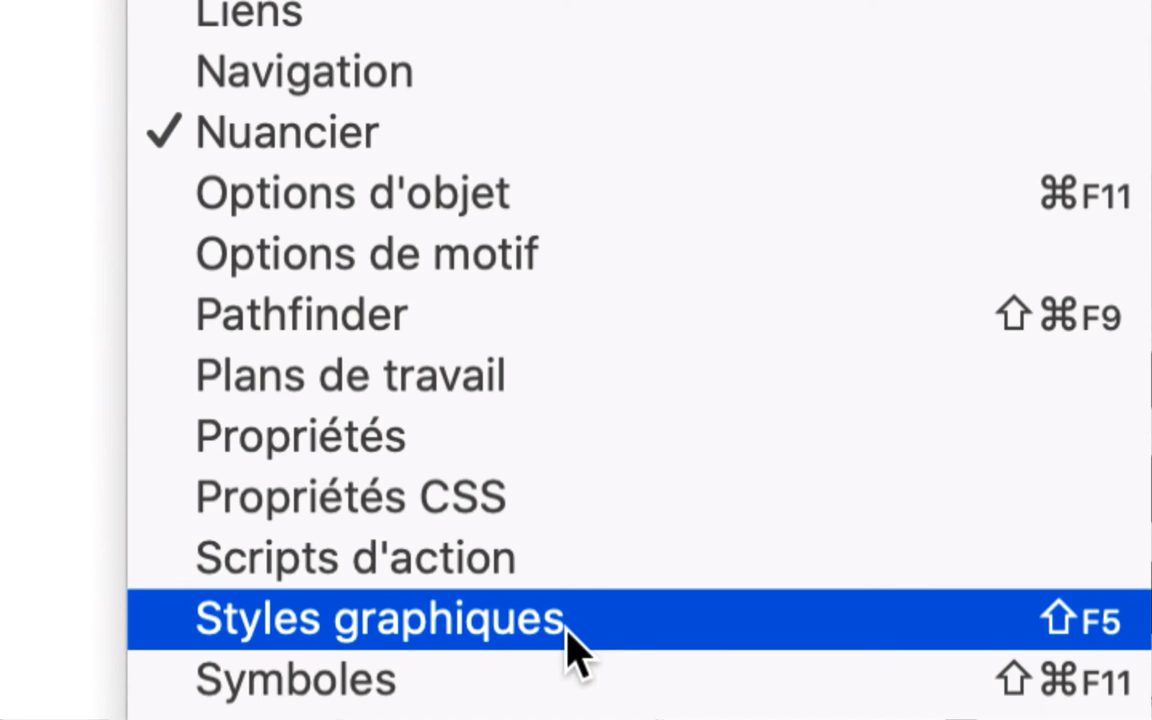
pyautogui.click(567, 628)
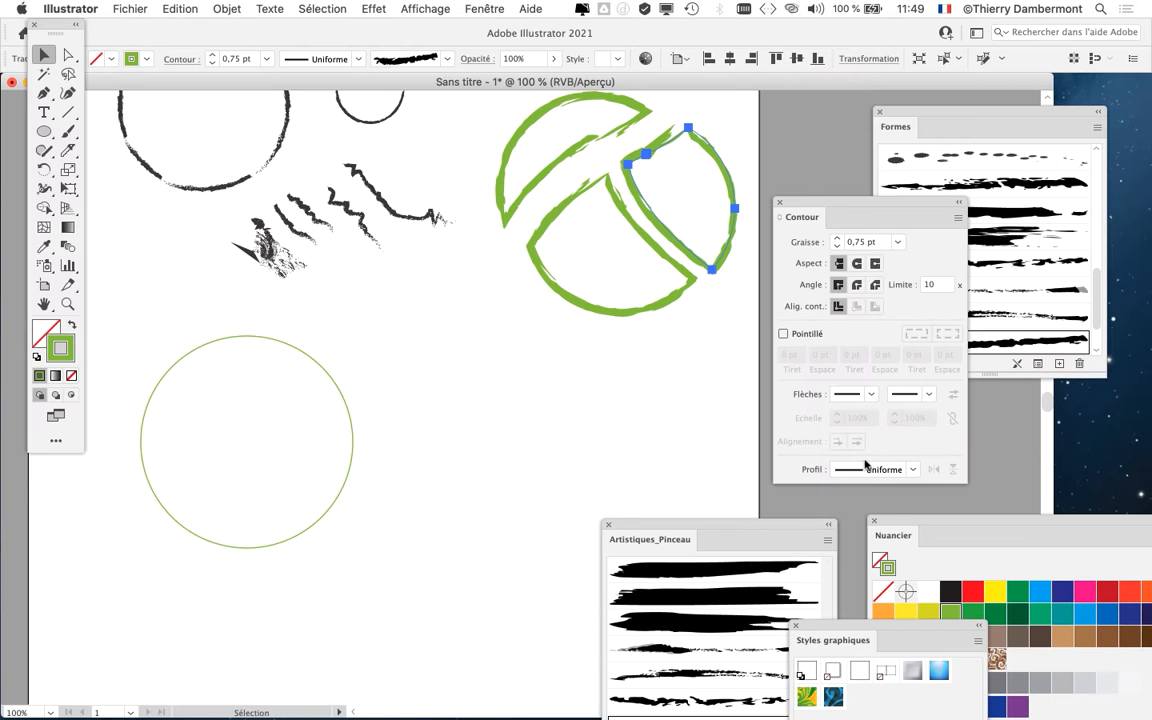
pyautogui.moveTo(833, 640); pyautogui.dragTo(372, 177)
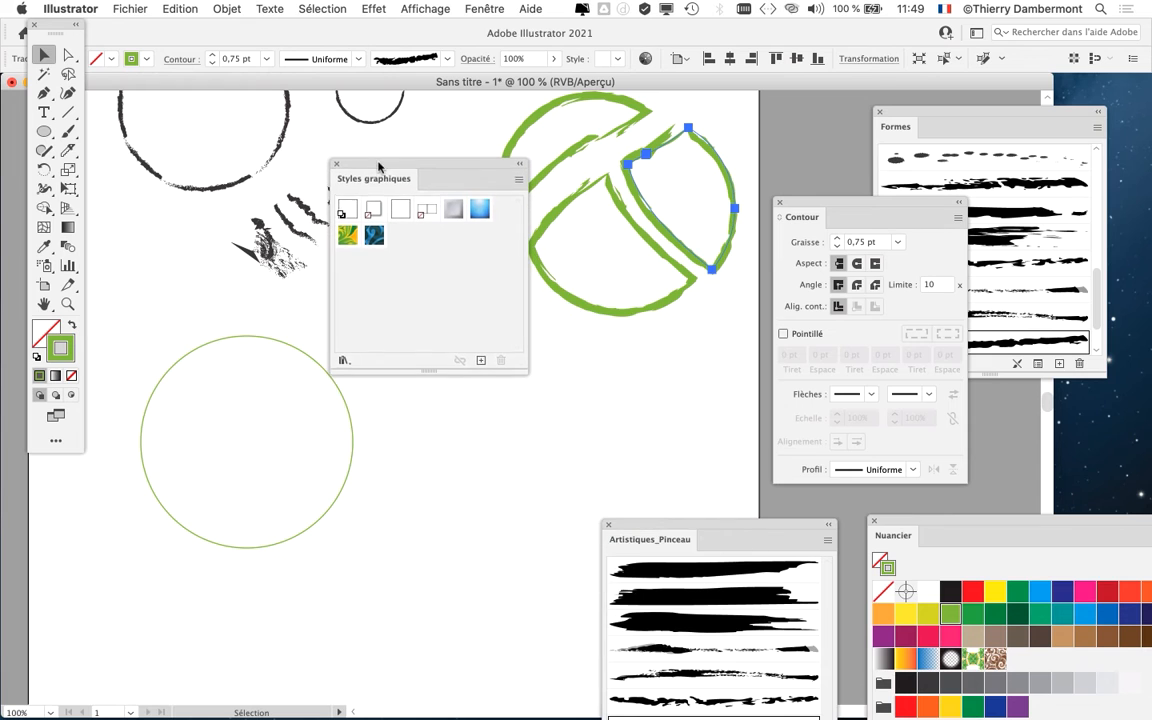
# - Create a new graphic style from the right-hand green segment and apply it to the plain circle
pyautogui.press('alt+super')
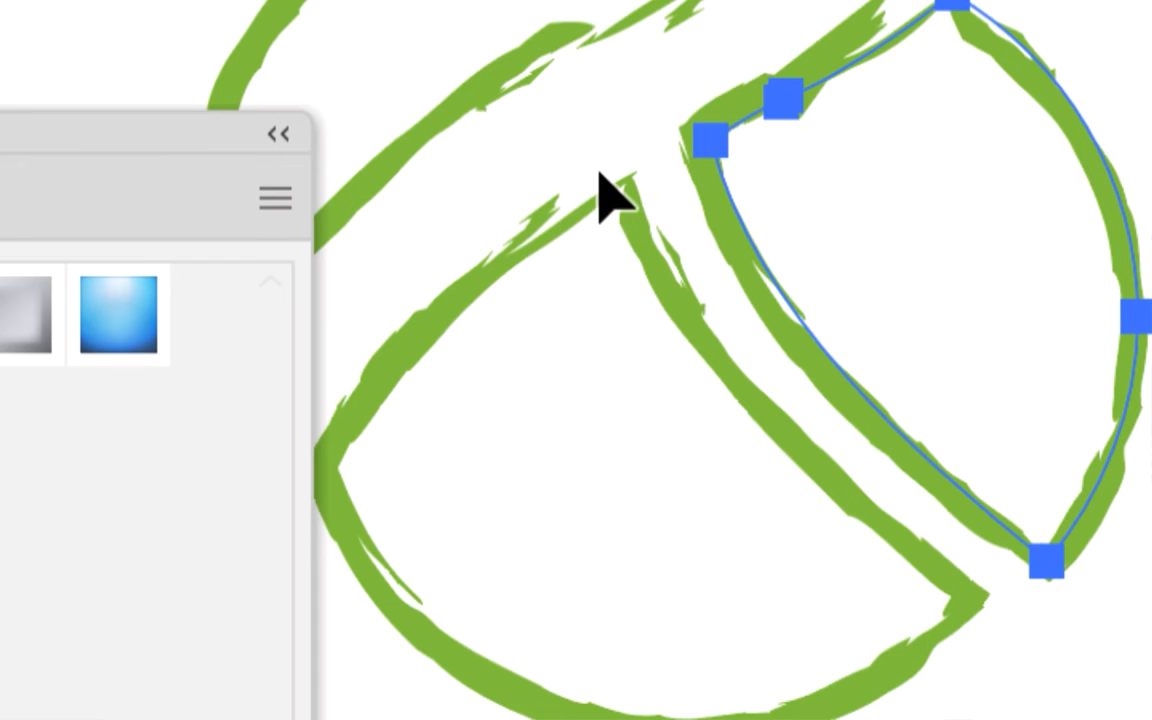
pyautogui.click(600, 179)
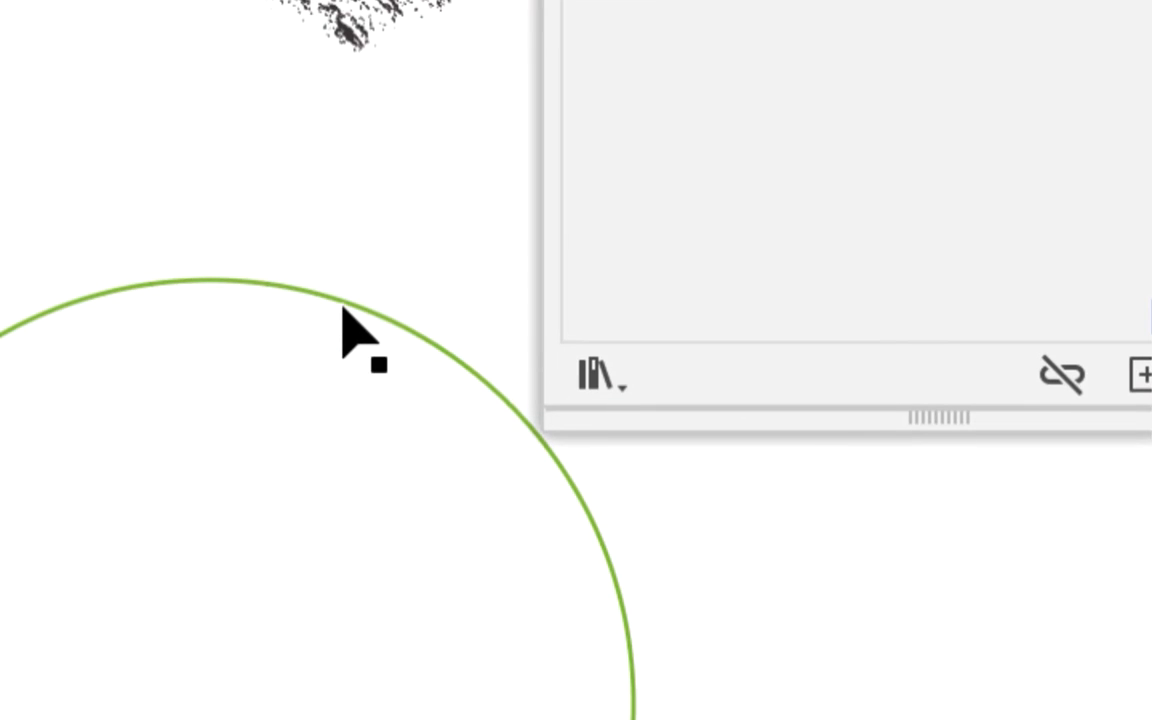
pyautogui.click(68, 537)
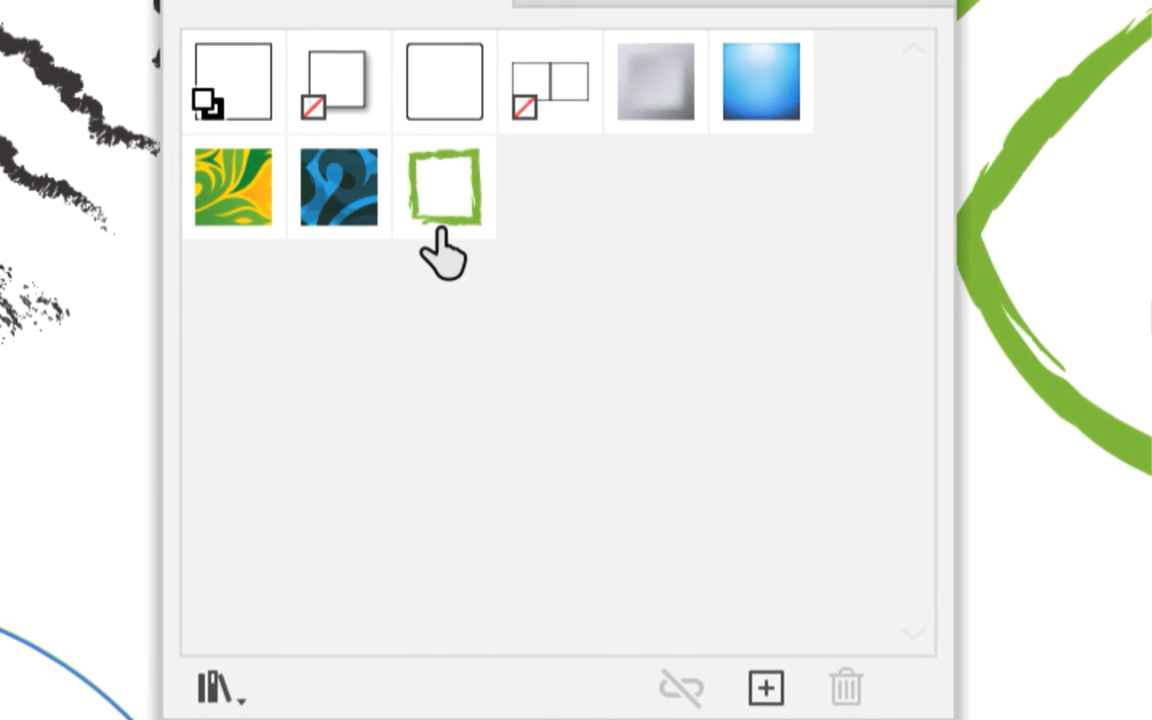
pyautogui.click(437, 229)
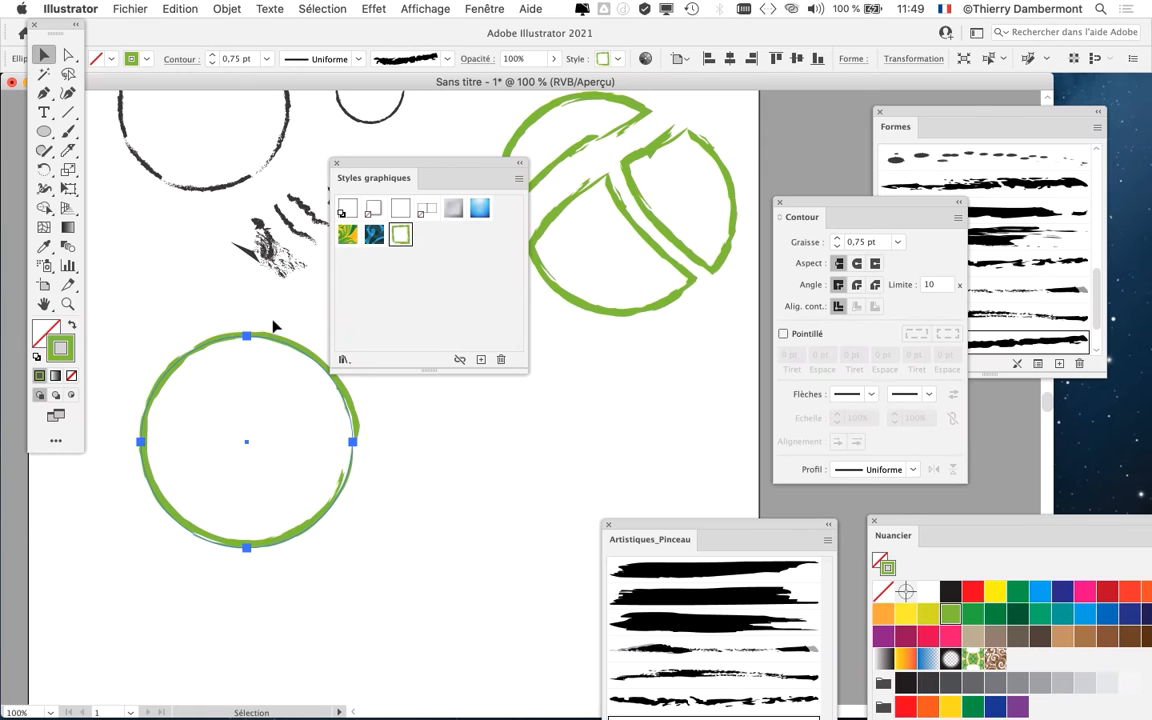
# - Move the graphic styles aside and save the document as brushes-01.ai in the docs SEM 2 ILLUSTRATOR folder within docs SEM 2
pyautogui.moveTo(416, 180); pyautogui.dragTo(471, 386)
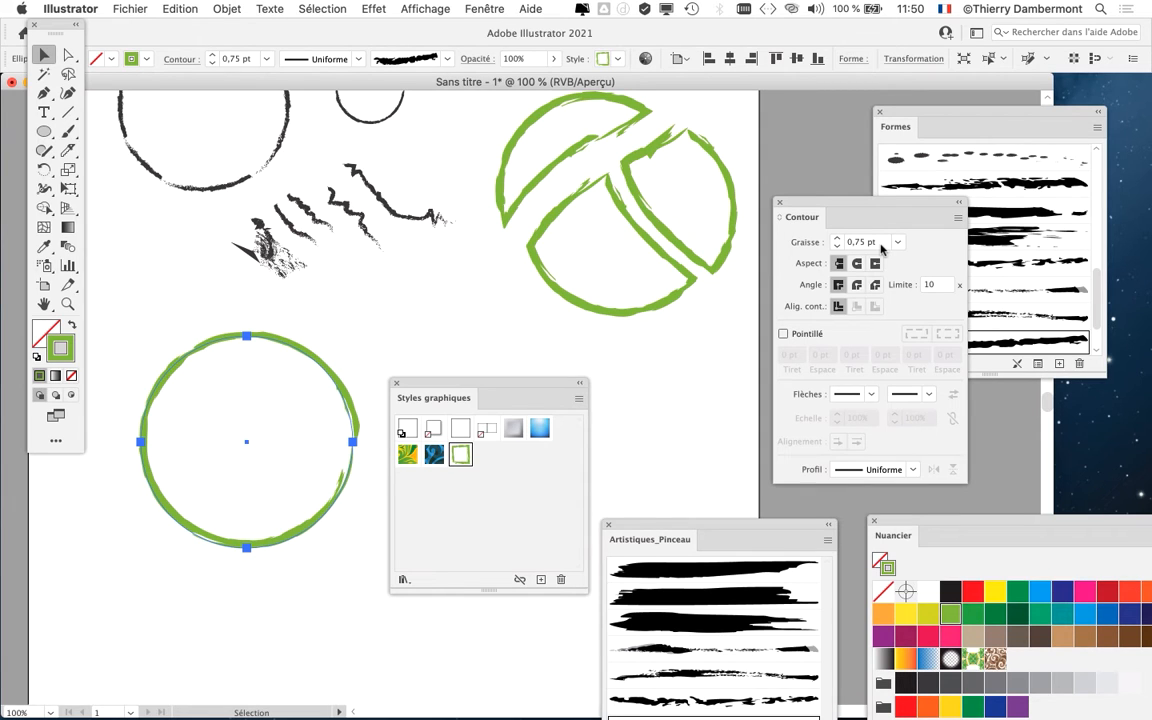
pyautogui.click(150, 8)
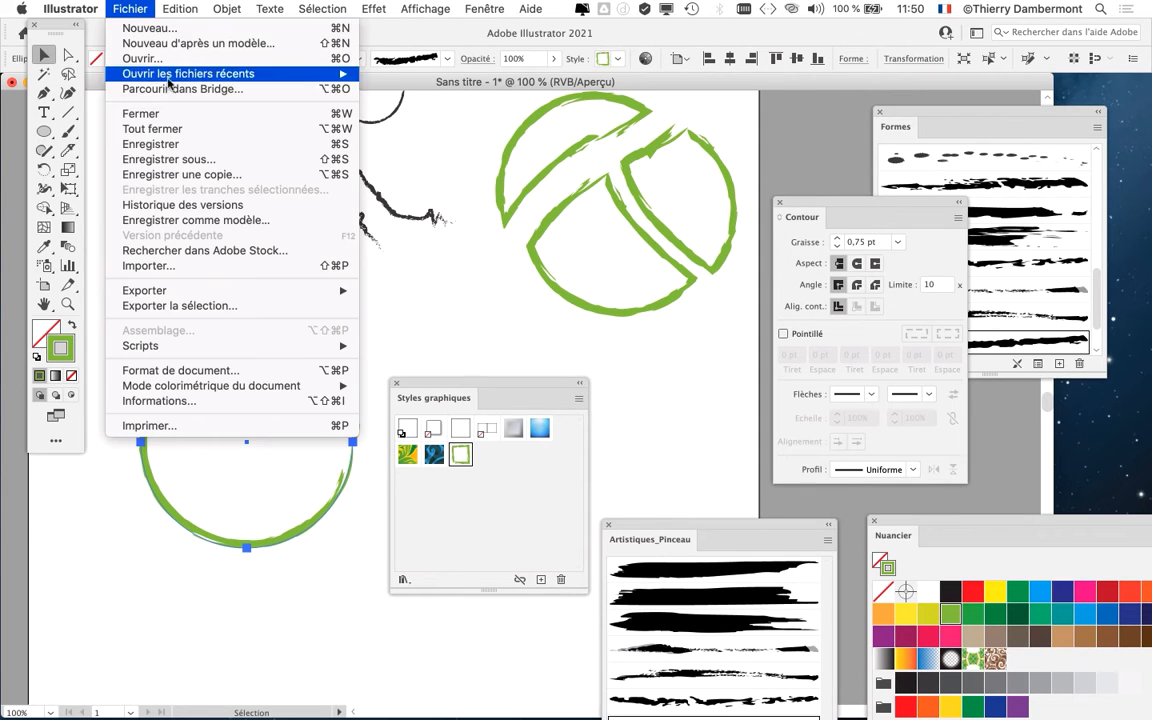
pyautogui.click(193, 149)
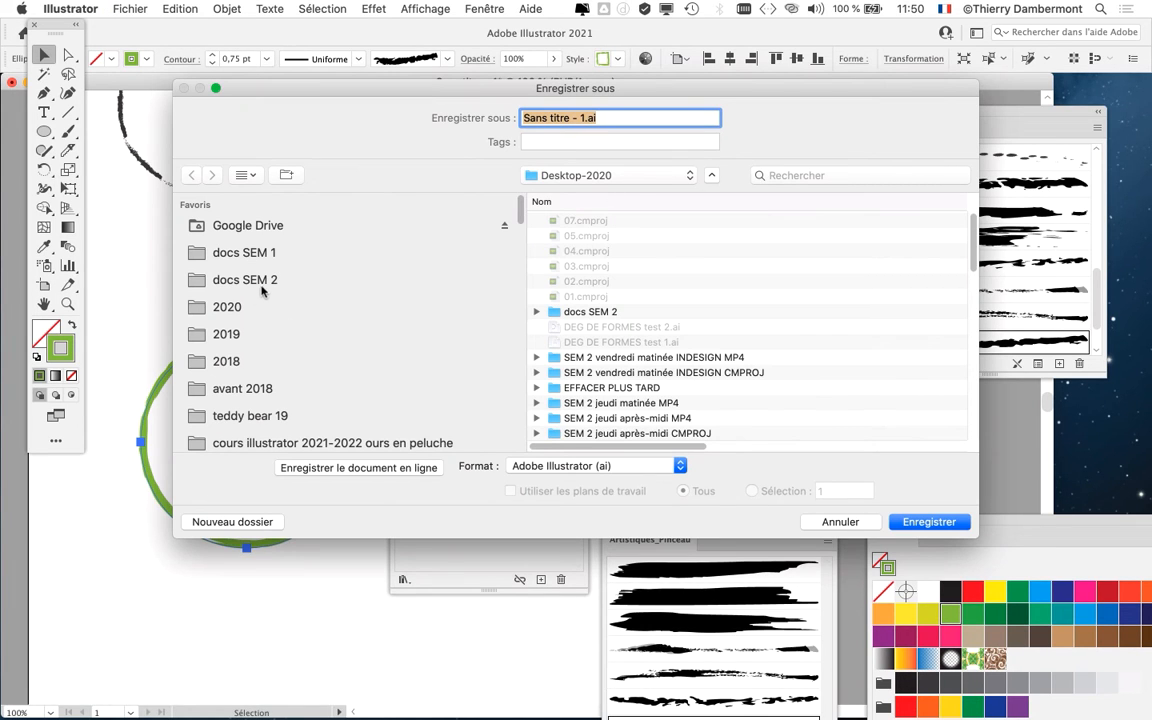
pyautogui.click(245, 280)
pyautogui.doubleClick(695, 221)
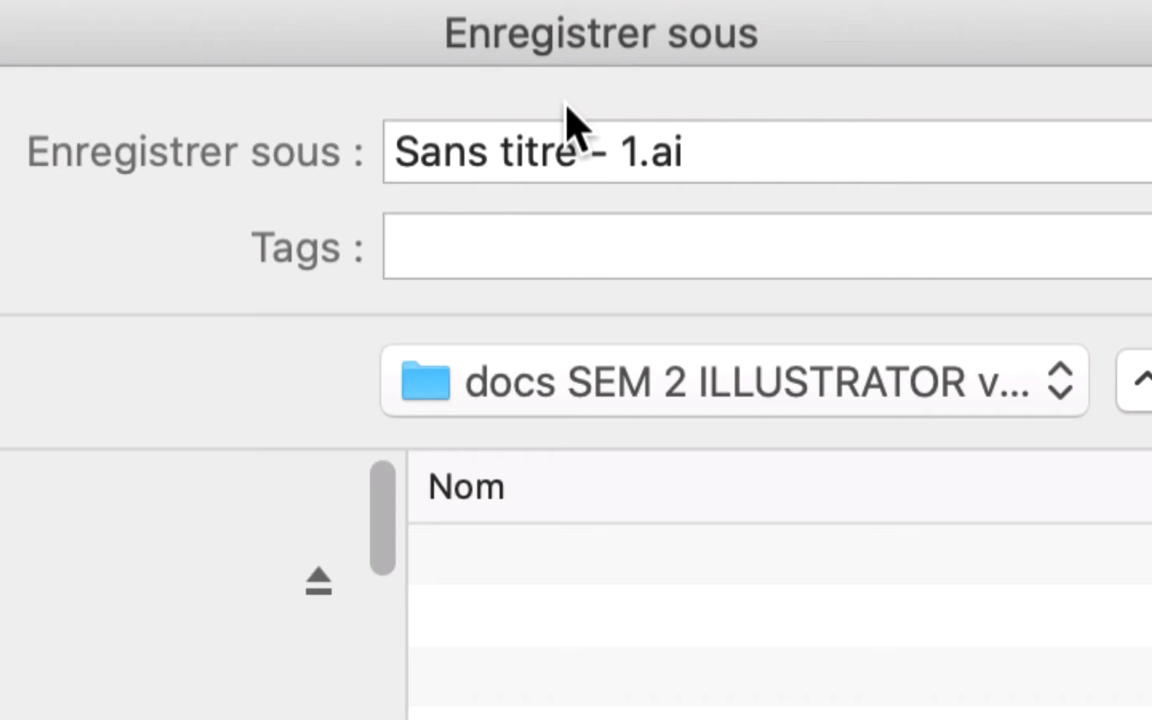
pyautogui.moveTo(585, 118); pyautogui.dragTo(562, 104)
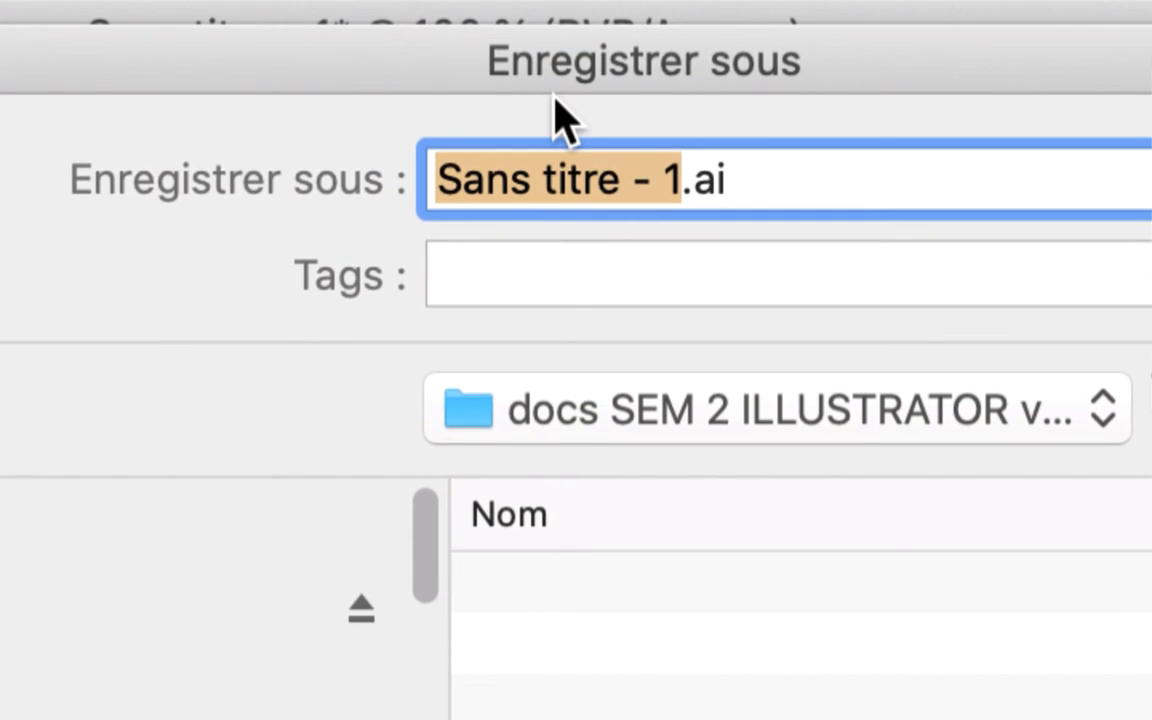
pyautogui.write('brushes-01')
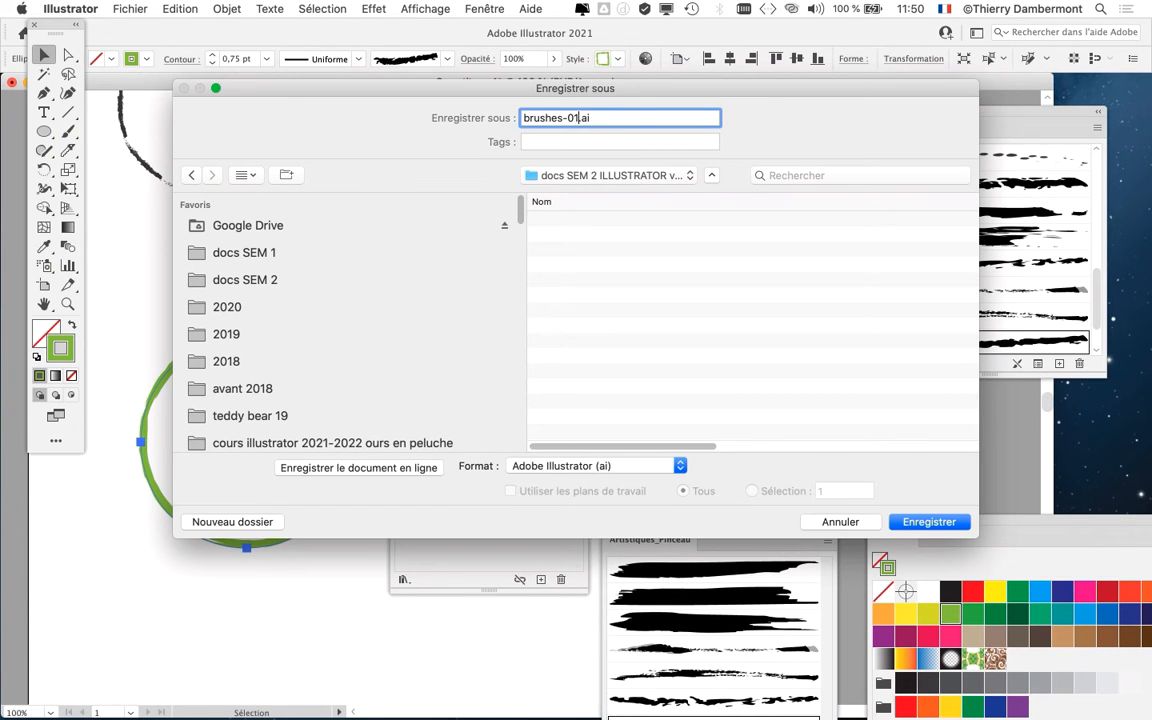
pyautogui.press('Return')
pyautogui.press('Return')
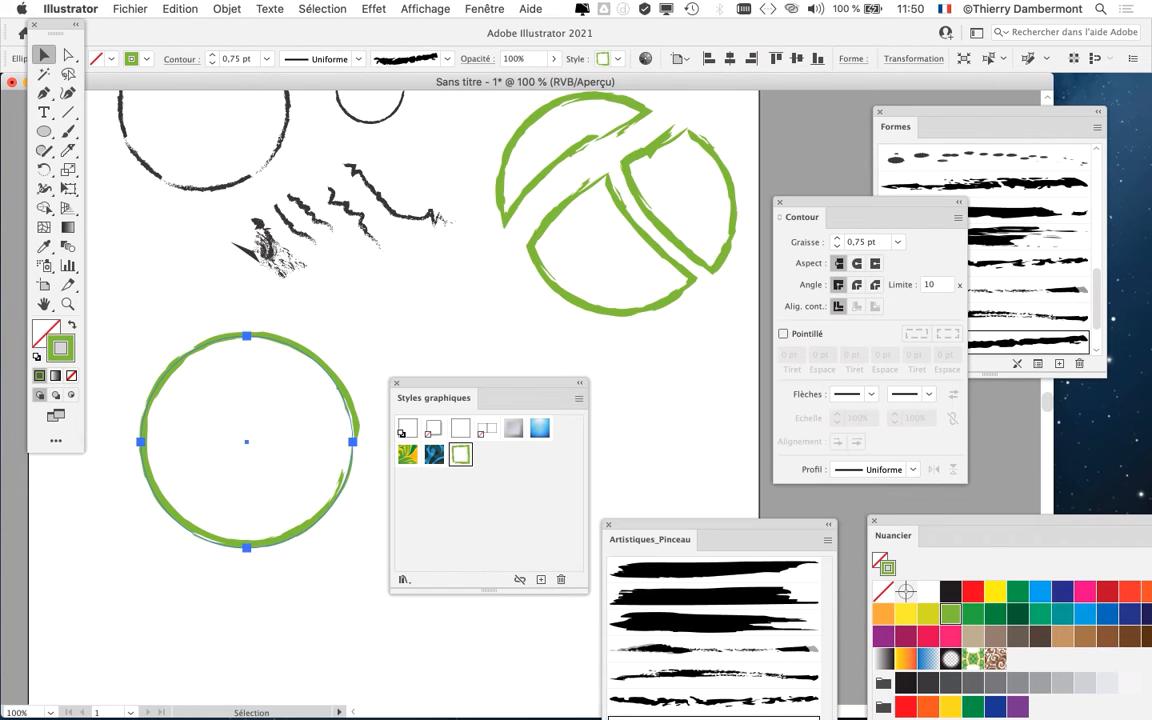
# - Examine the green circle's fill and stroke by making each one active in turn, with the graphic styles moved clear of it
pyautogui.scroll(1, 226, 481)
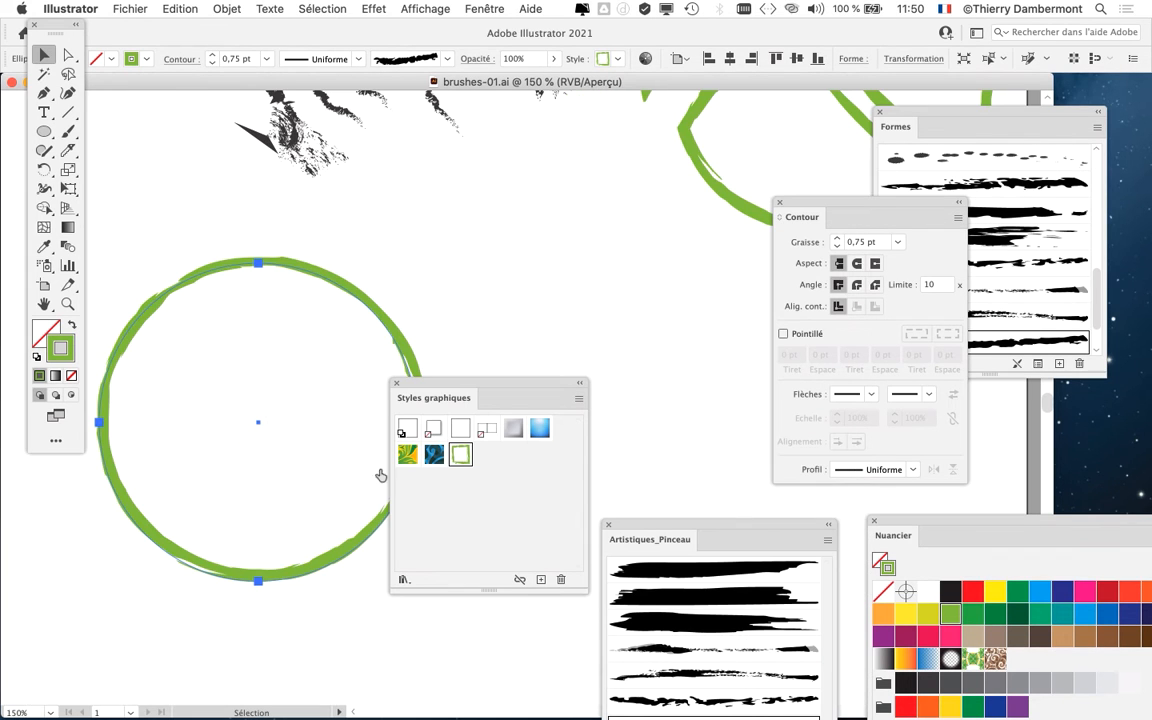
pyautogui.moveTo(463, 393); pyautogui.dragTo(546, 449)
pyautogui.scroll(-3, 319, 383)
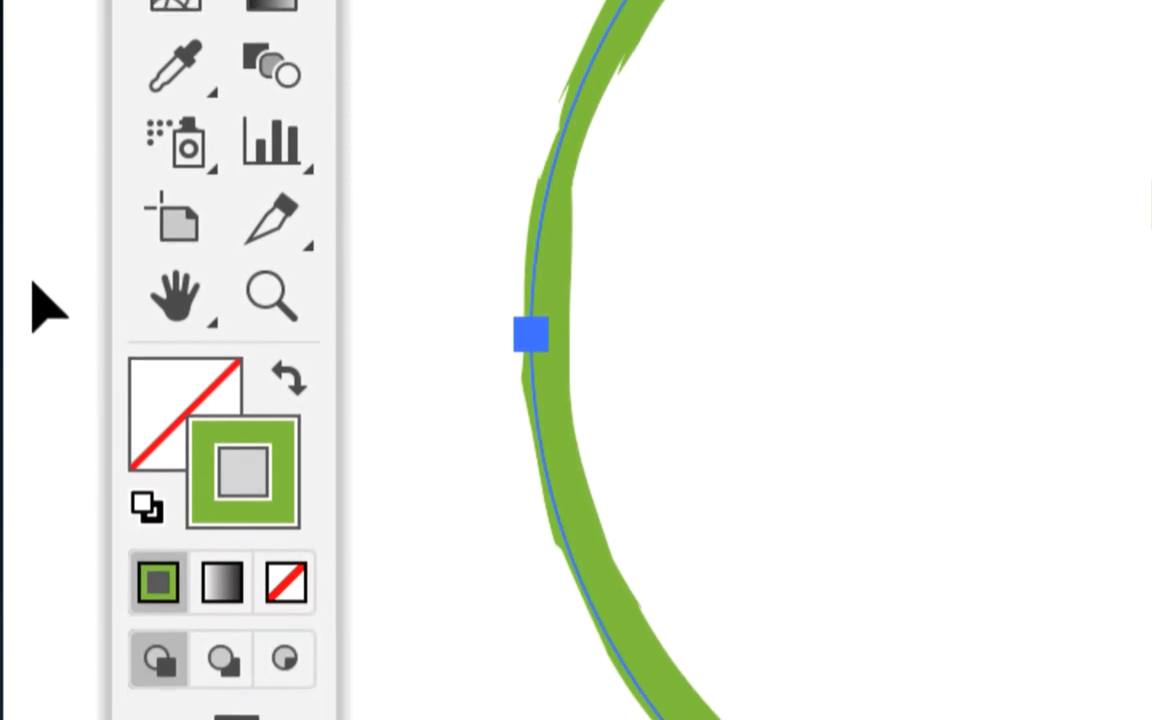
pyautogui.click(140, 410)
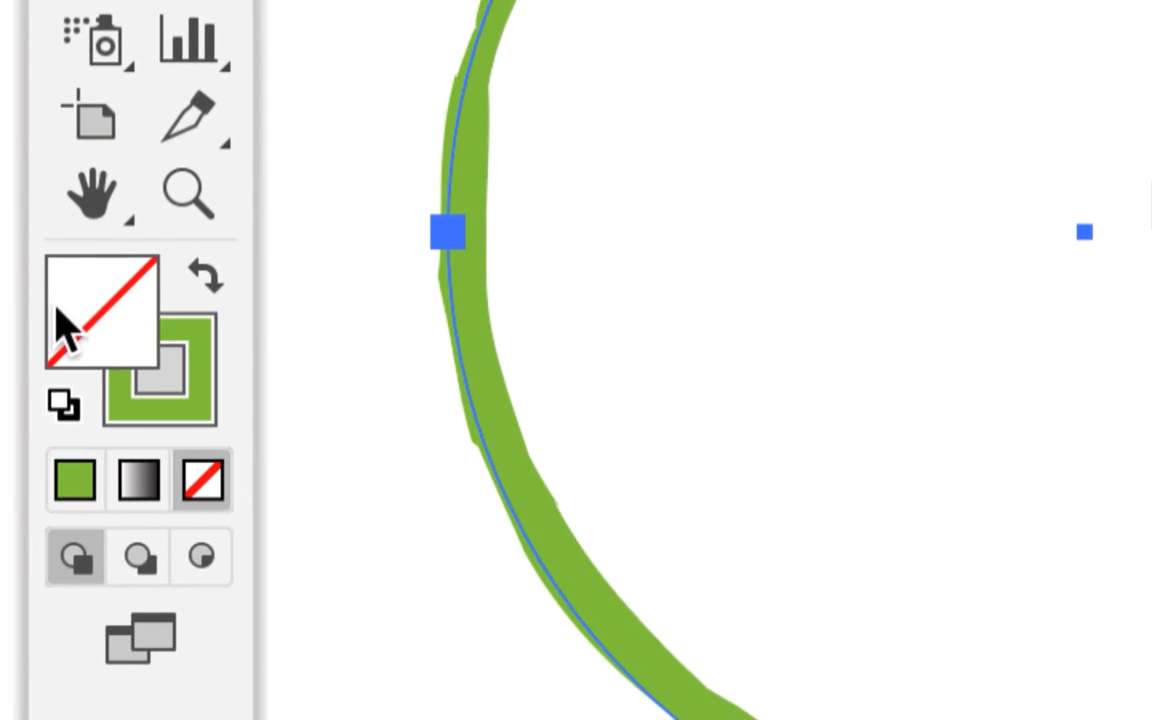
pyautogui.click(203, 491)
pyautogui.click(22, 280)
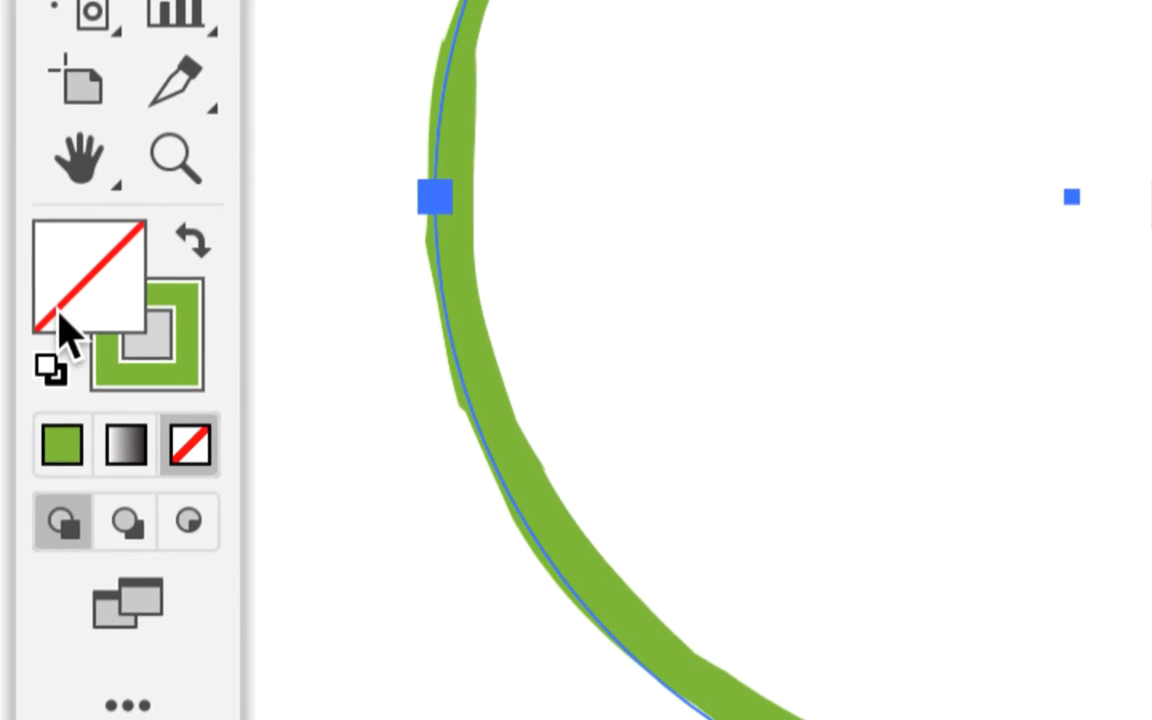
pyautogui.click(68, 340)
pyautogui.click(64, 306)
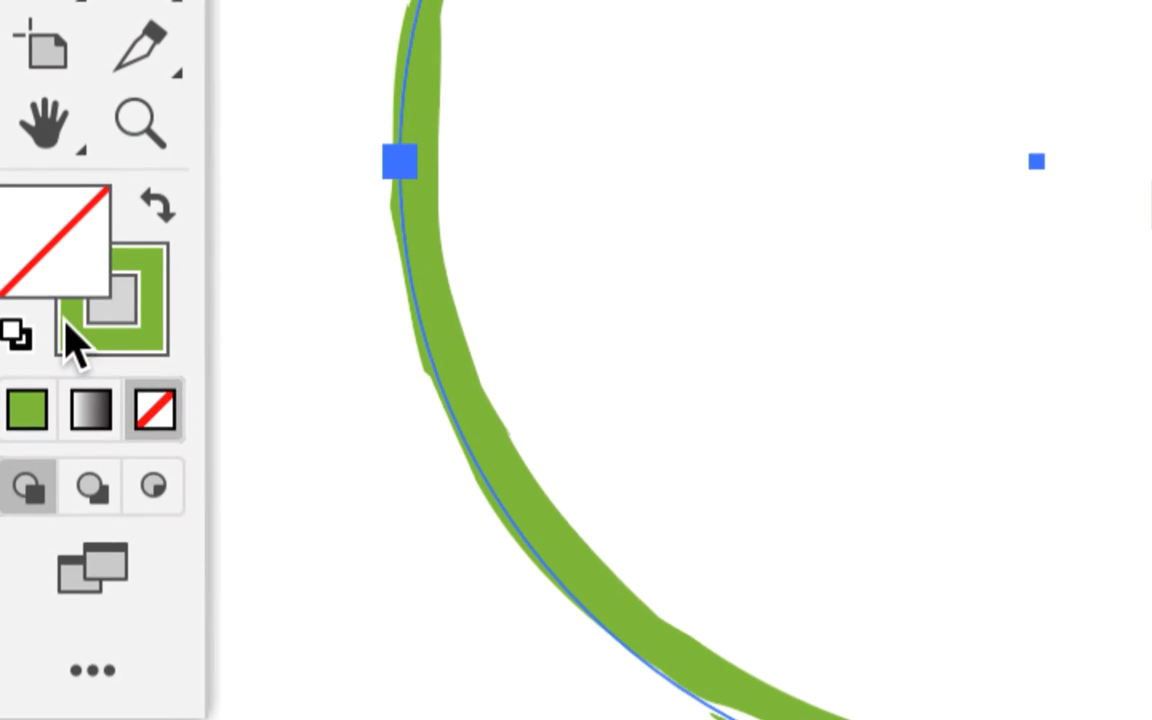
pyautogui.click(73, 383)
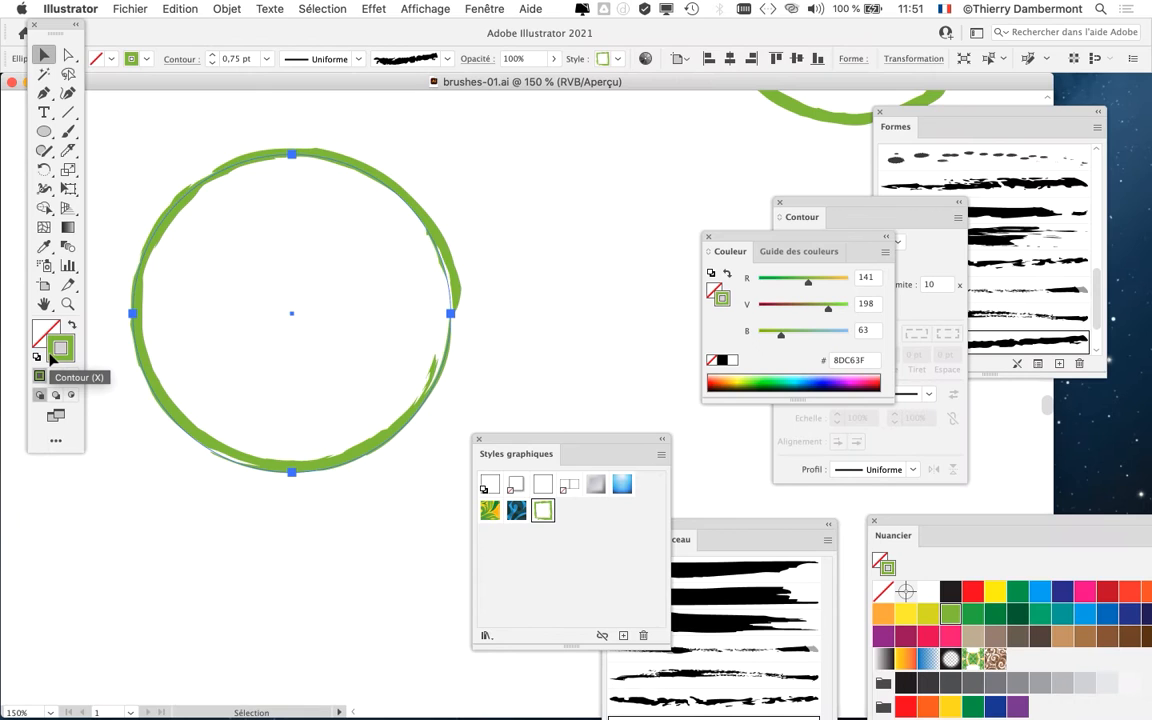
pyautogui.scroll(-2, 250, 280)
pyautogui.hscroll(2, 250, 280)
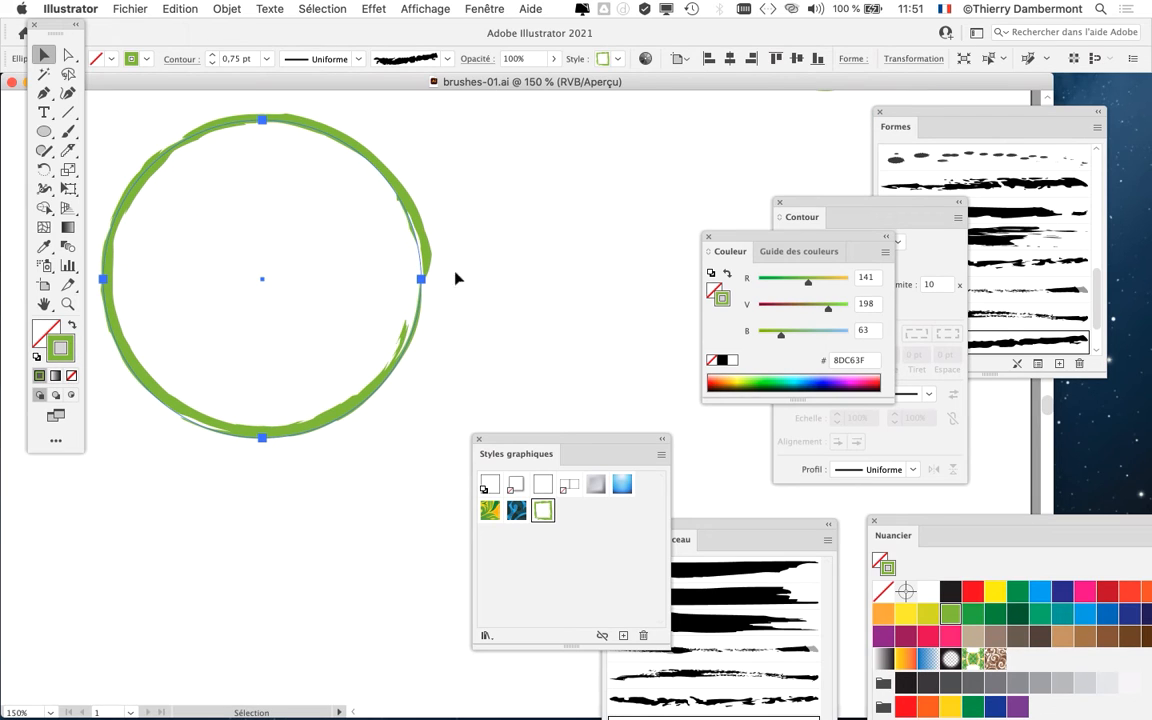
# - Display the circle's Aspect attributes beside it, with the graphic styles and the Artistiques_Pinceau library moved out of the way
pyautogui.moveTo(514, 433); pyautogui.dragTo(129, 570)
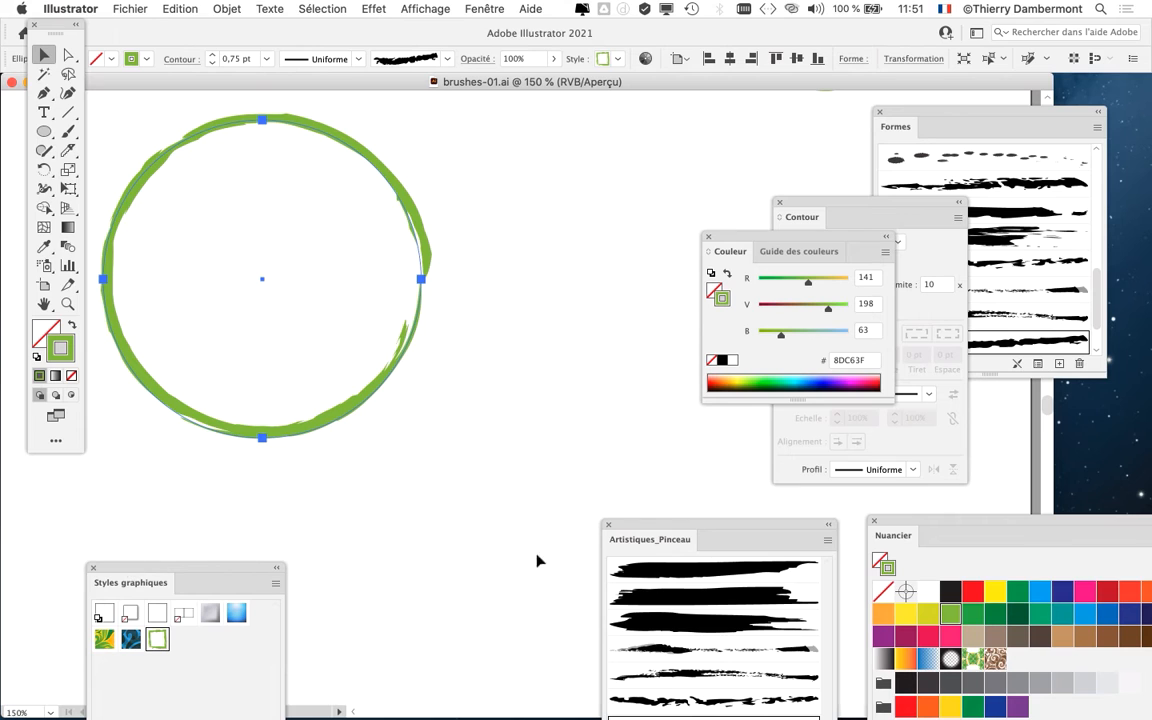
pyautogui.moveTo(640, 530); pyautogui.dragTo(451, 584)
pyautogui.click(484, 9)
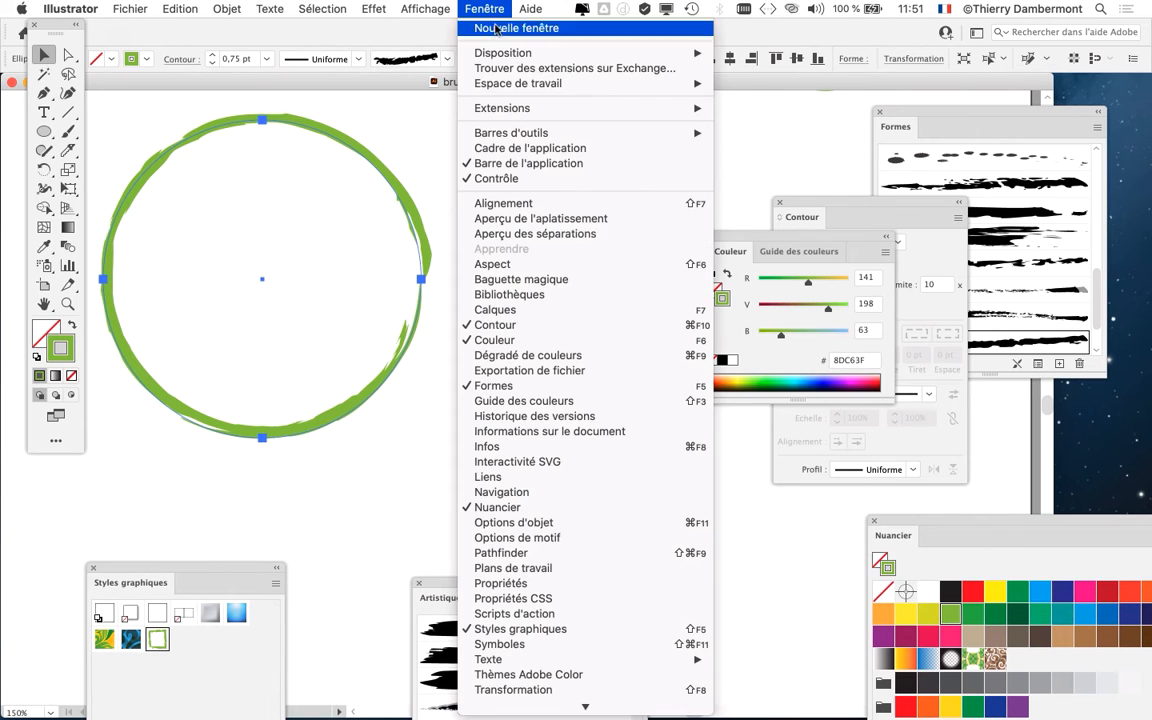
pyautogui.click(534, 266)
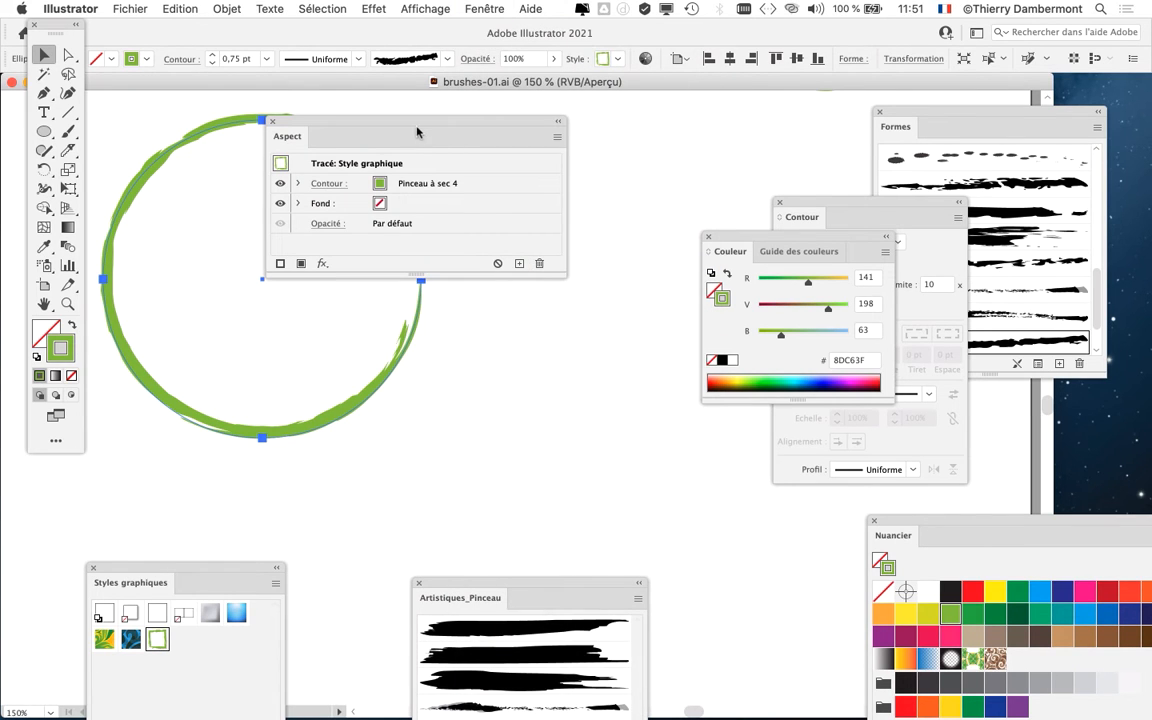
pyautogui.moveTo(564, 276); pyautogui.dragTo(494, 389)
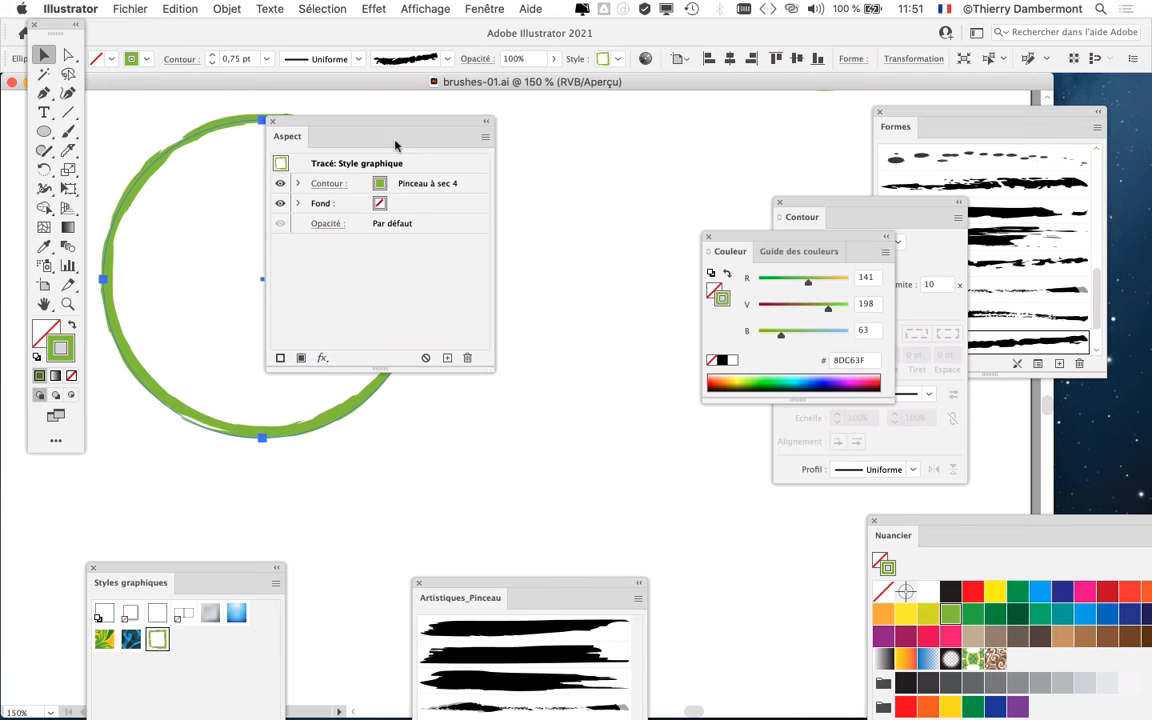
pyautogui.moveTo(394, 124); pyautogui.dragTo(601, 140)
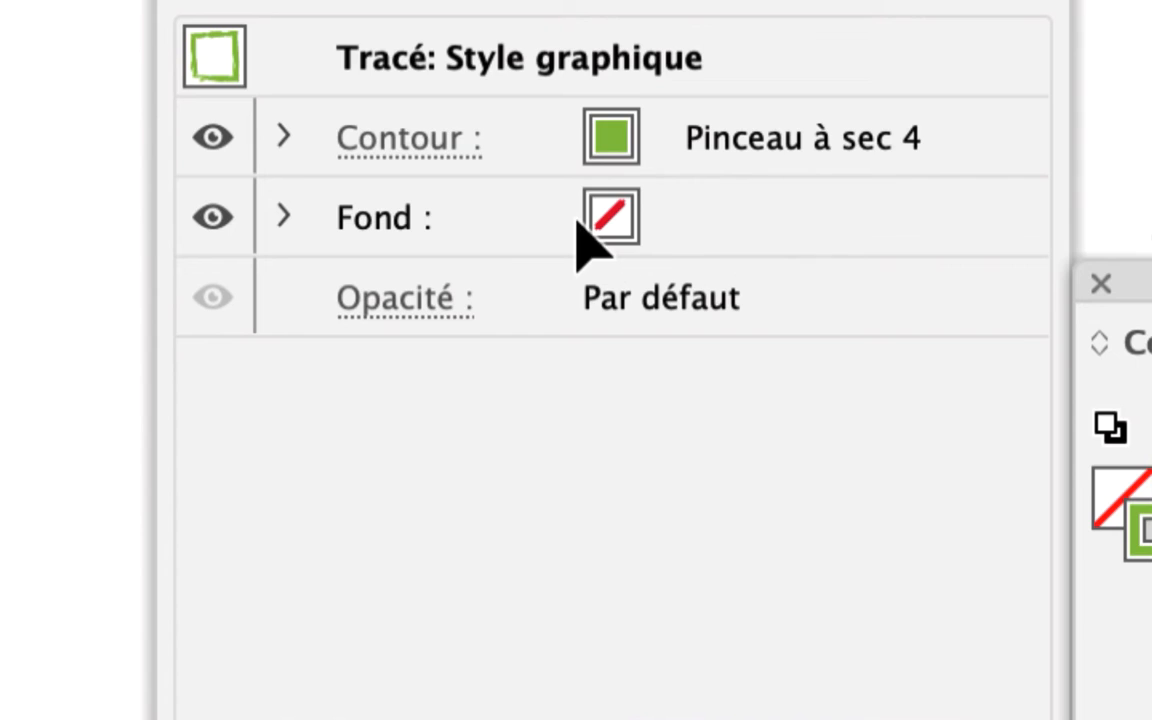
# - Set the circle's Fond to the Magenta CMJN swatch in its Aspect attributes
pyautogui.click(572, 240)
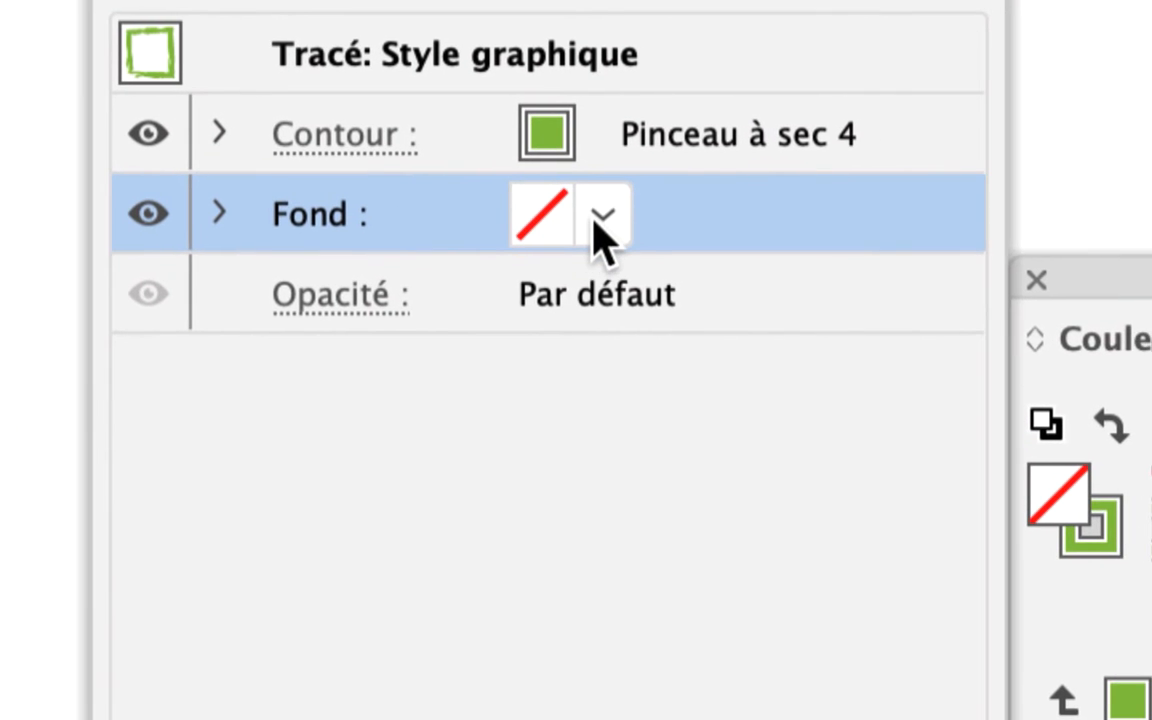
pyautogui.click(601, 230)
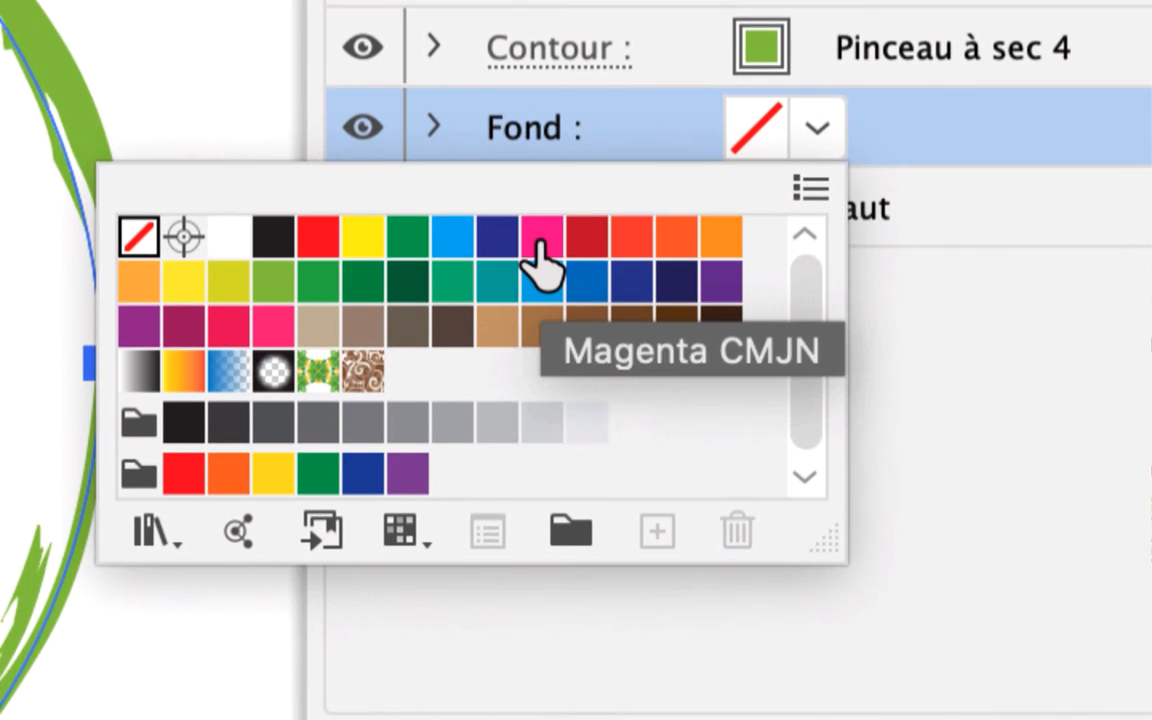
pyautogui.click(541, 250)
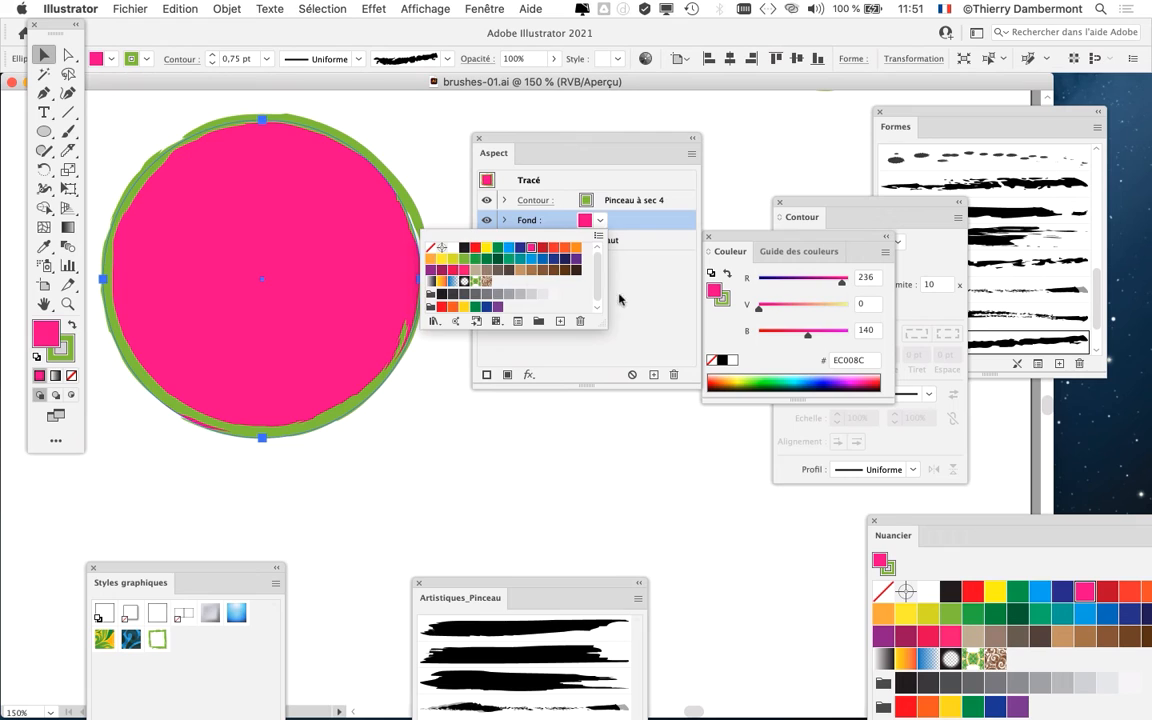
pyautogui.click(674, 314)
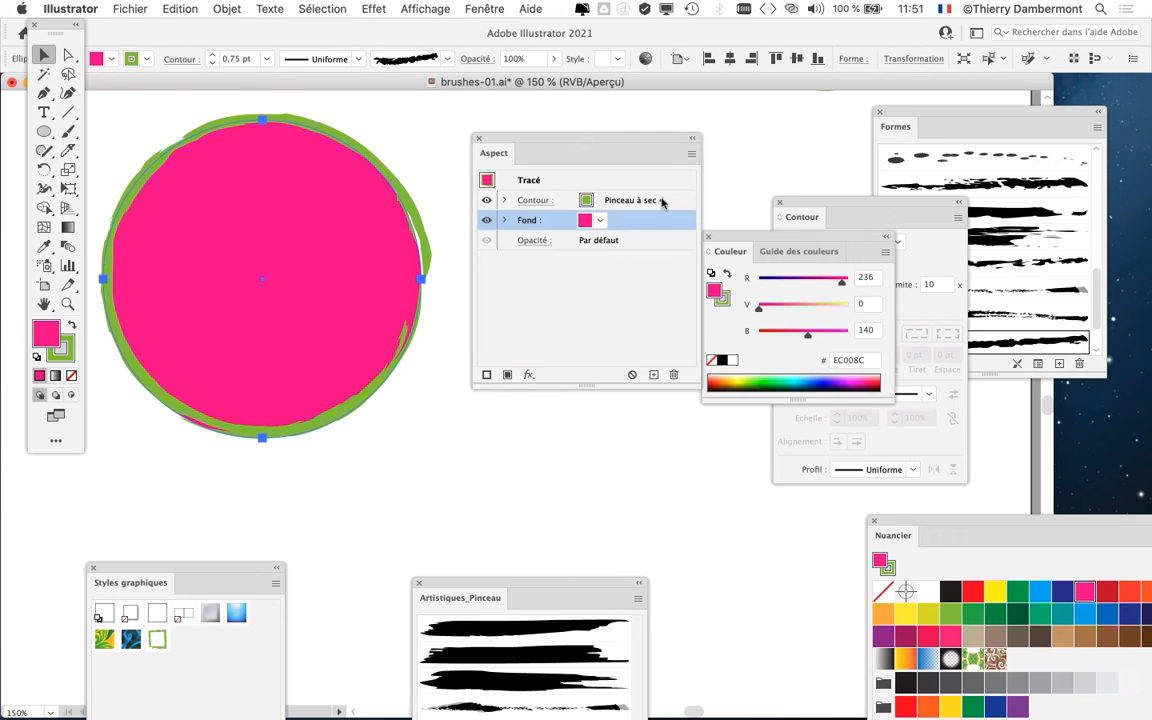
pyautogui.moveTo(745, 236); pyautogui.dragTo(762, 240)
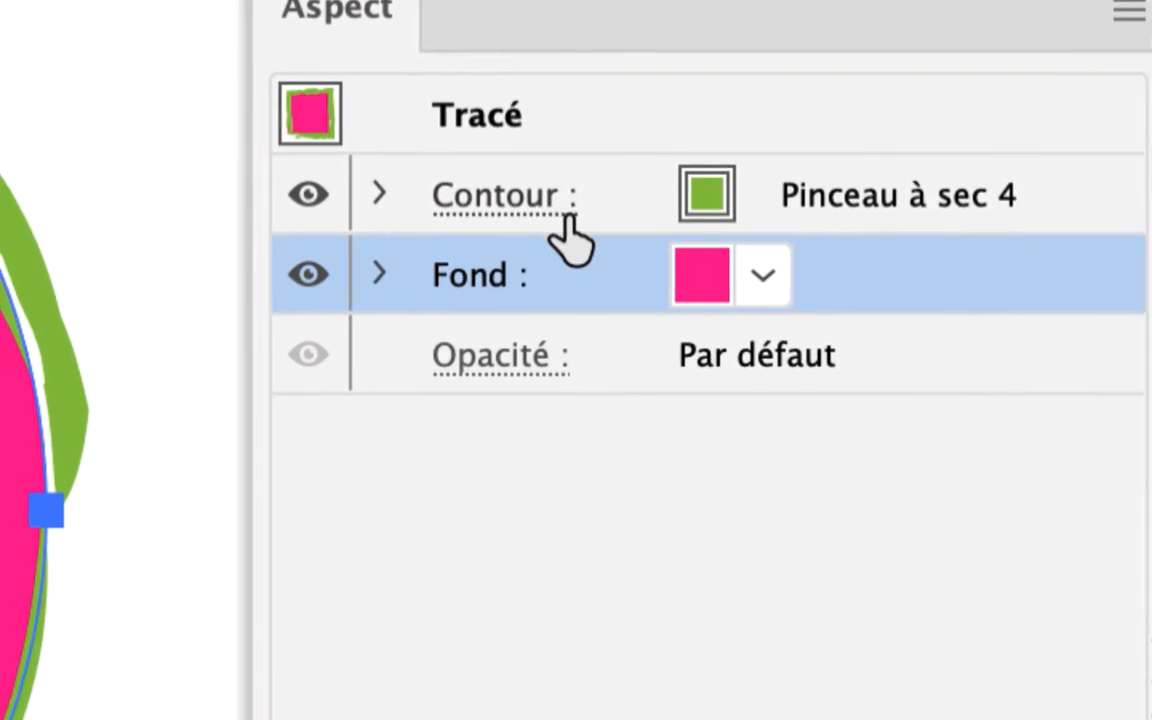
# - Duplicate the circle's green Pinceau à sec 4 Contour in its Aspect attributes
pyautogui.click(618, 202)
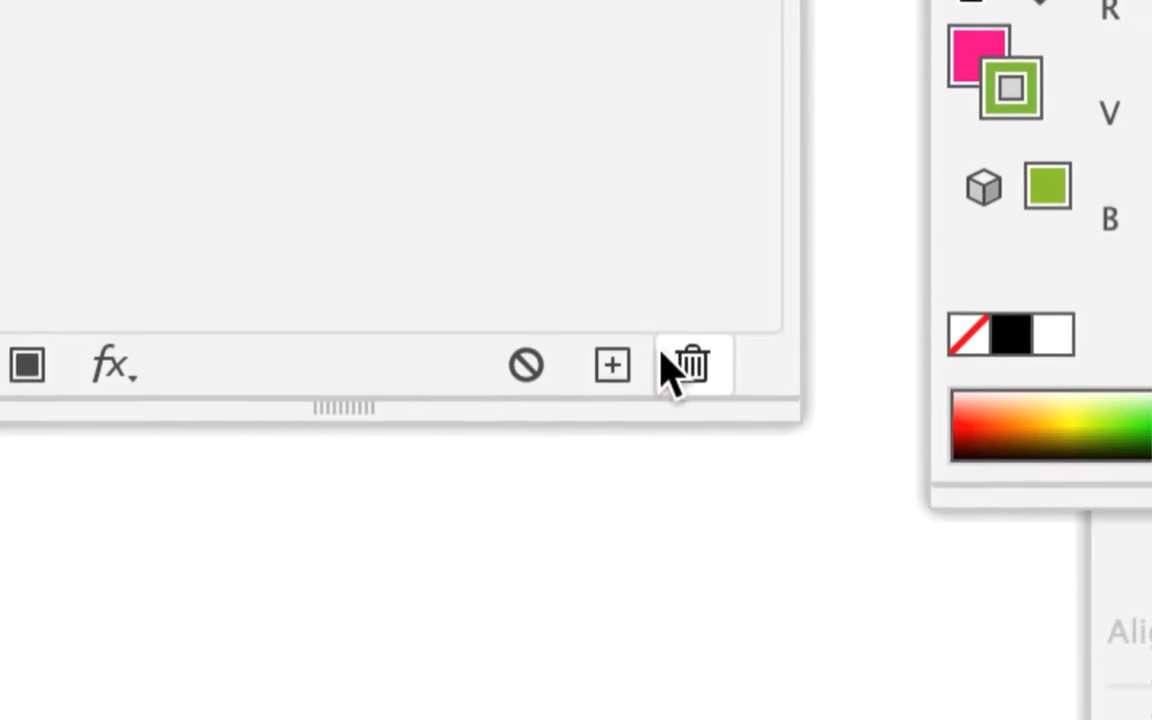
pyautogui.moveTo(686, 361); pyautogui.dragTo(643, 2)
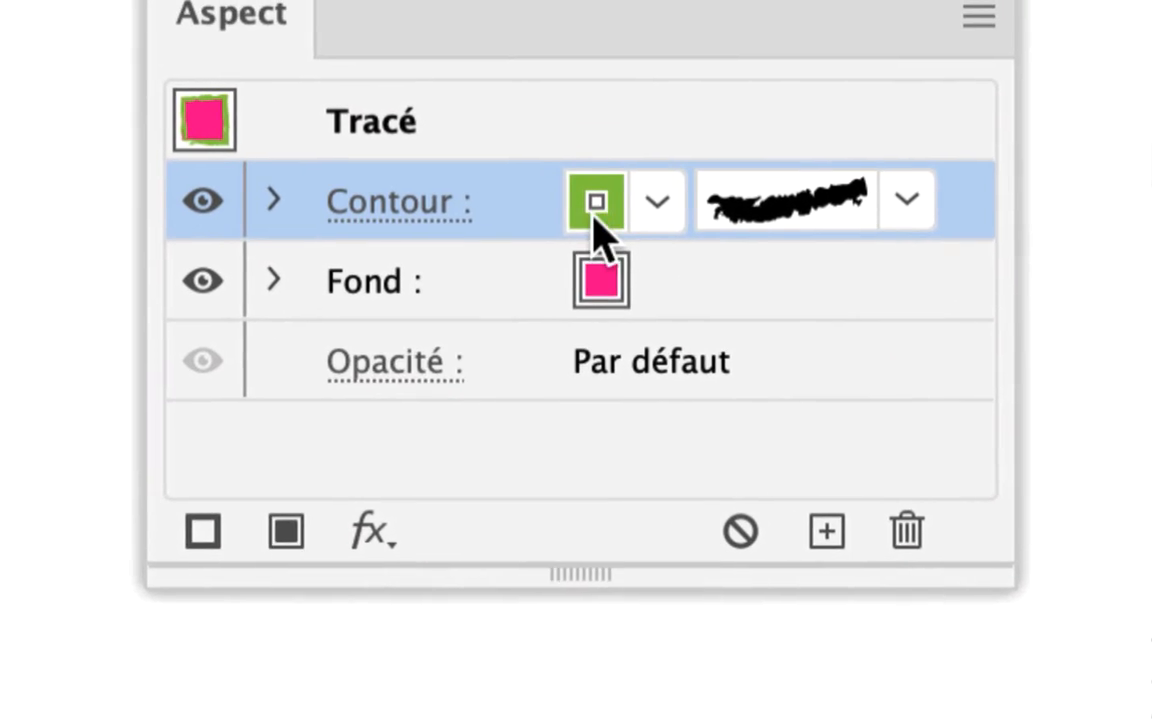
pyautogui.moveTo(590, 230); pyautogui.dragTo(879, 506)
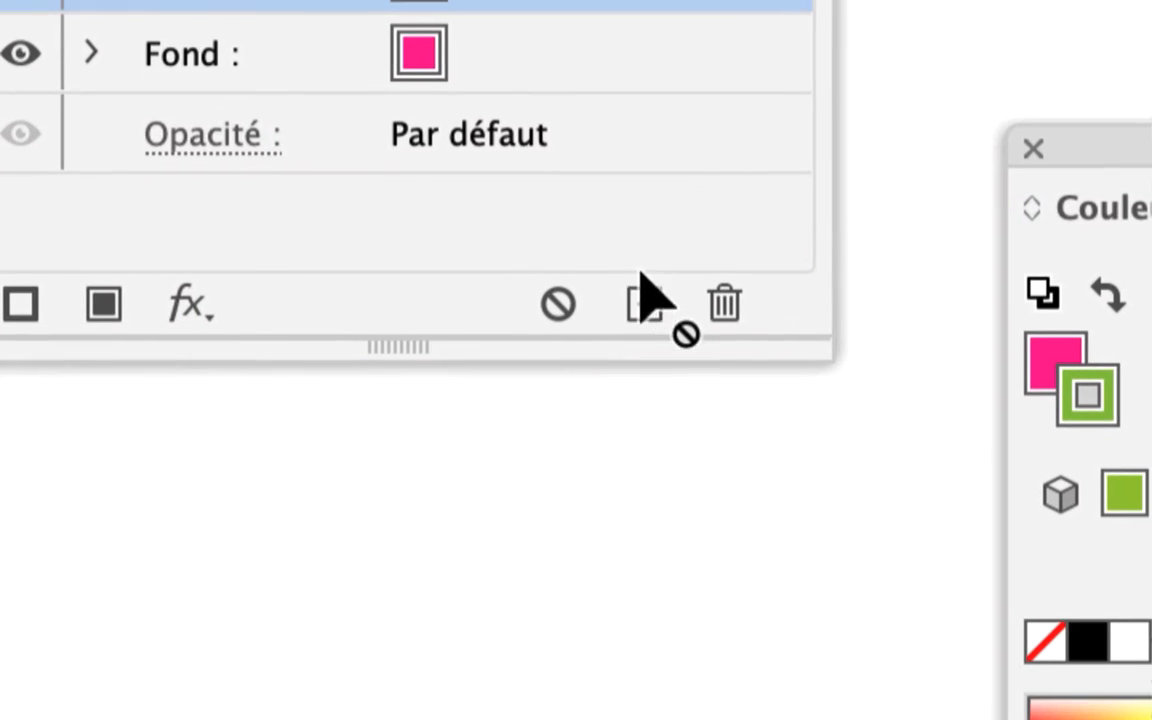
pyautogui.moveTo(640, 270); pyautogui.dragTo(638, 276)
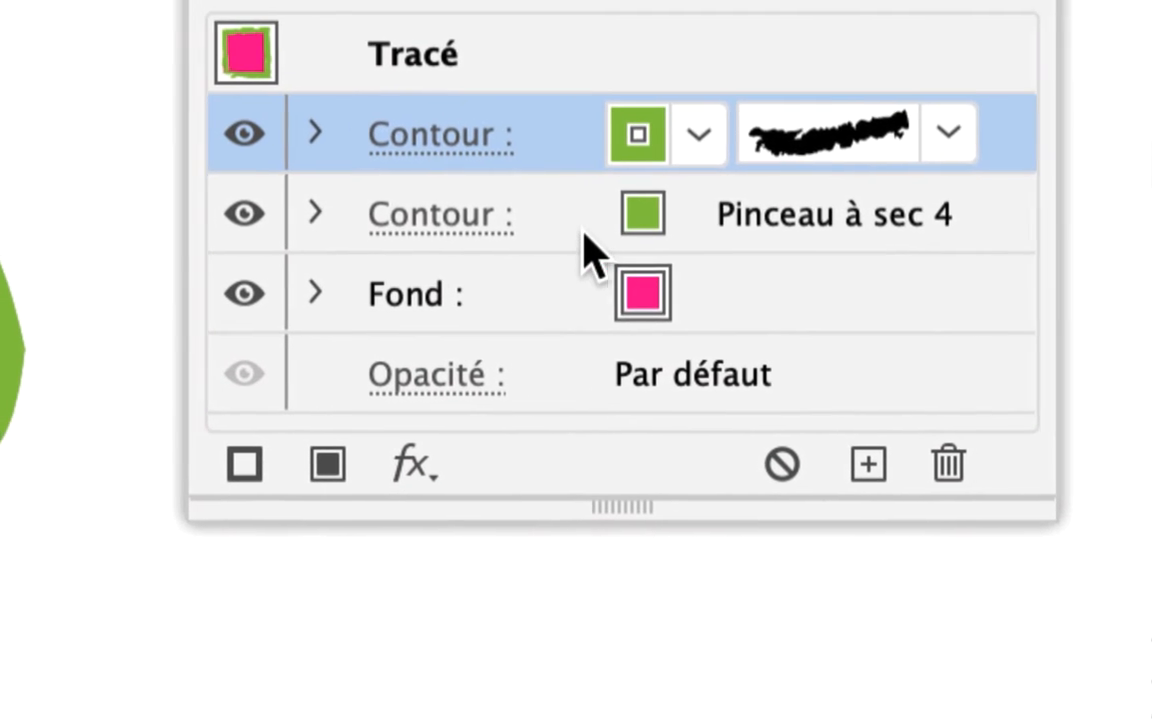
# - Select the lower of the two Contour attributes and set its colour to white
pyautogui.click(588, 242)
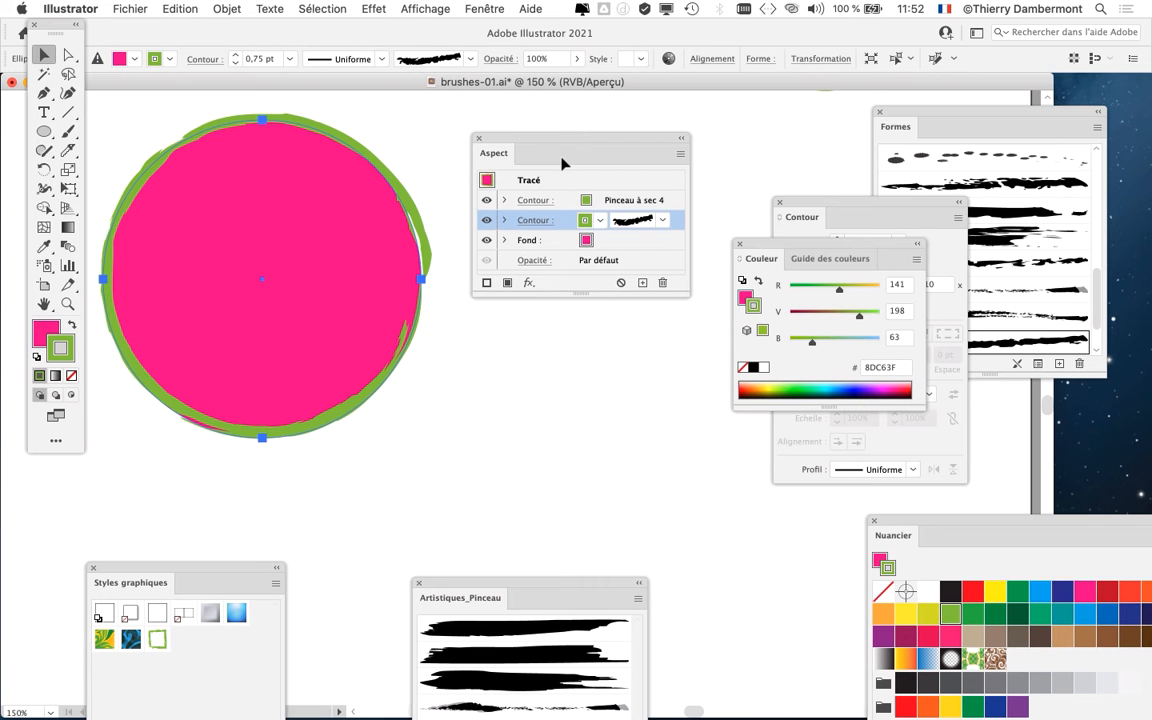
pyautogui.moveTo(577, 155); pyautogui.dragTo(544, 146)
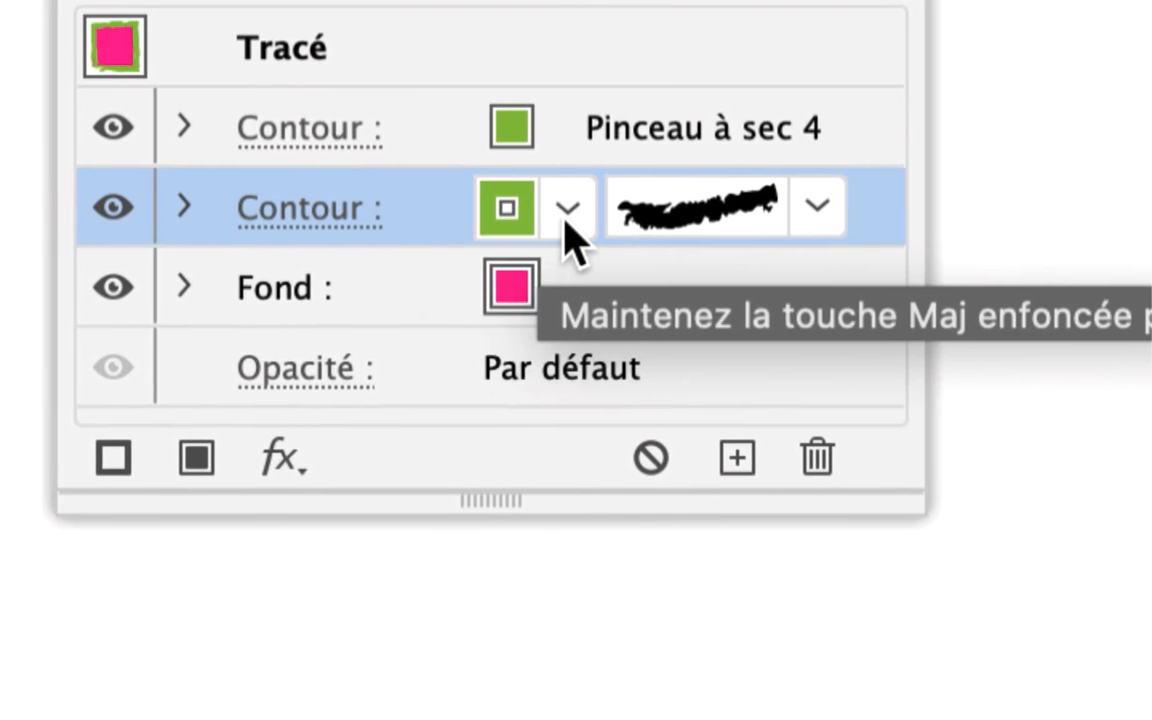
pyautogui.click(624, 211)
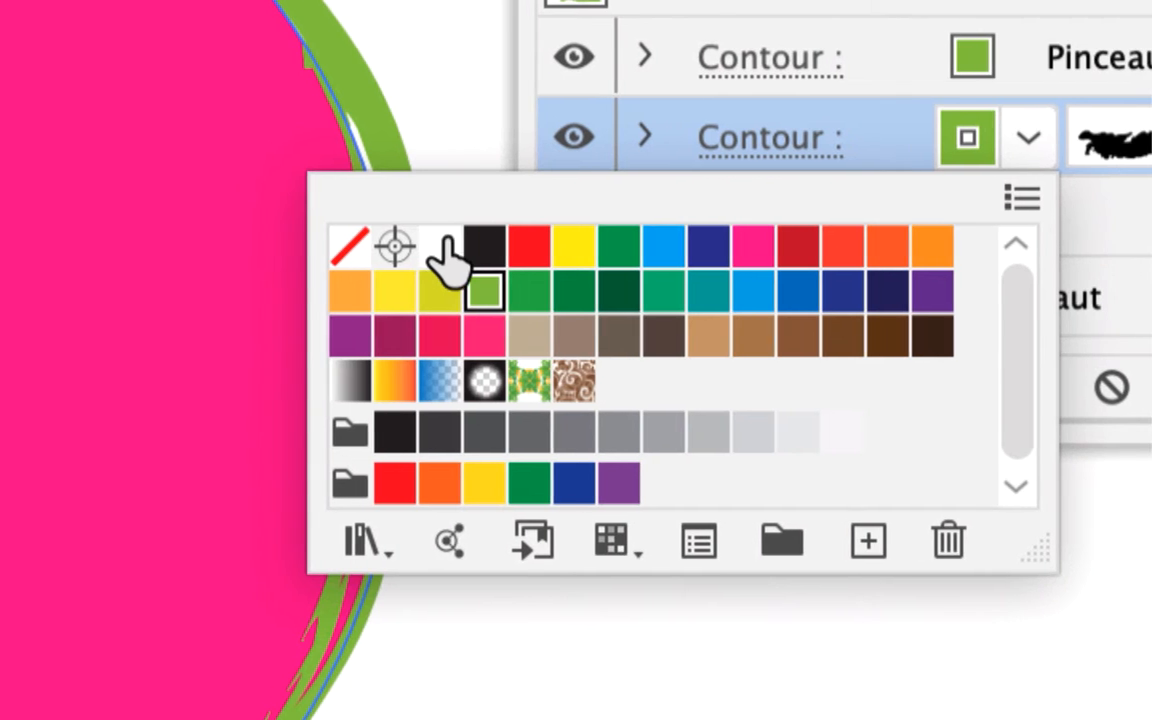
pyautogui.click(146, 317)
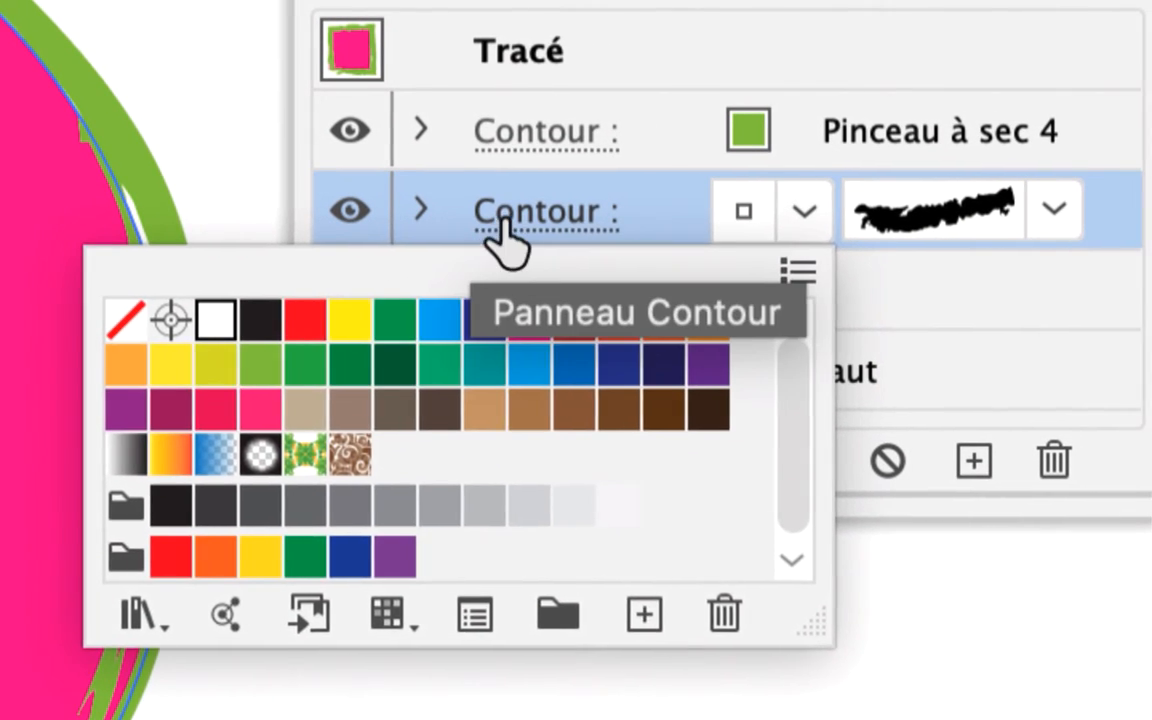
# - Try weights up to 3 pt on the circle's white Contour and bring it back down to 1 pt
pyautogui.click(500, 230)
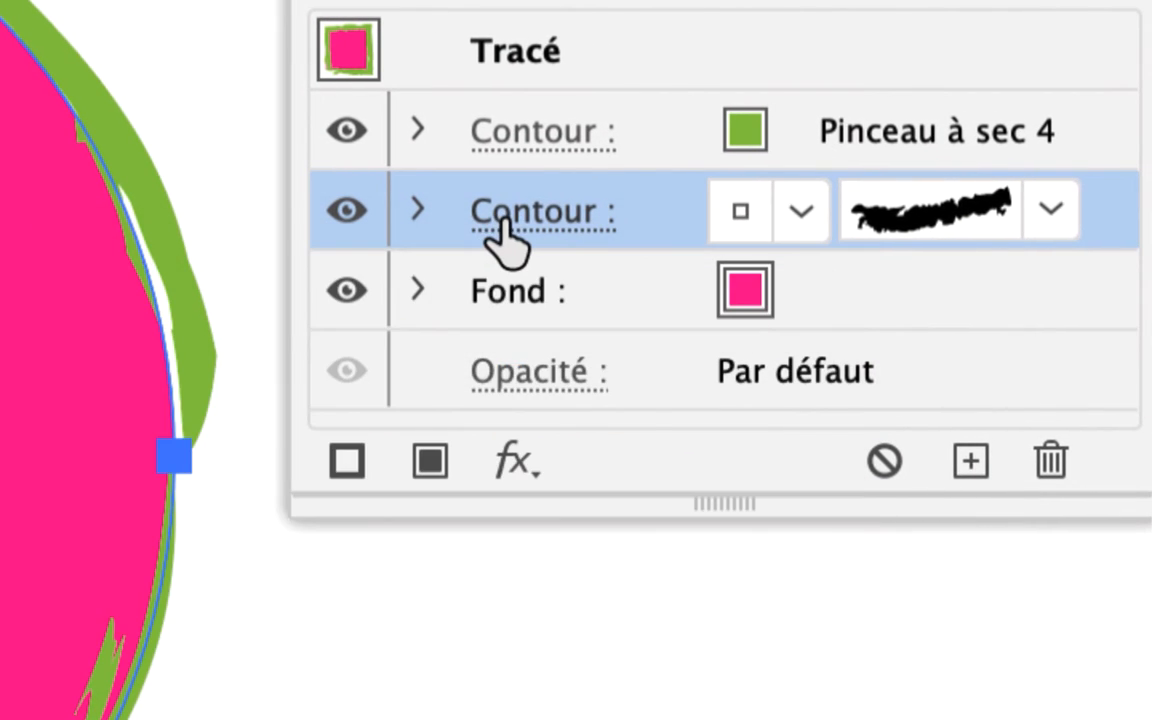
pyautogui.click(505, 232)
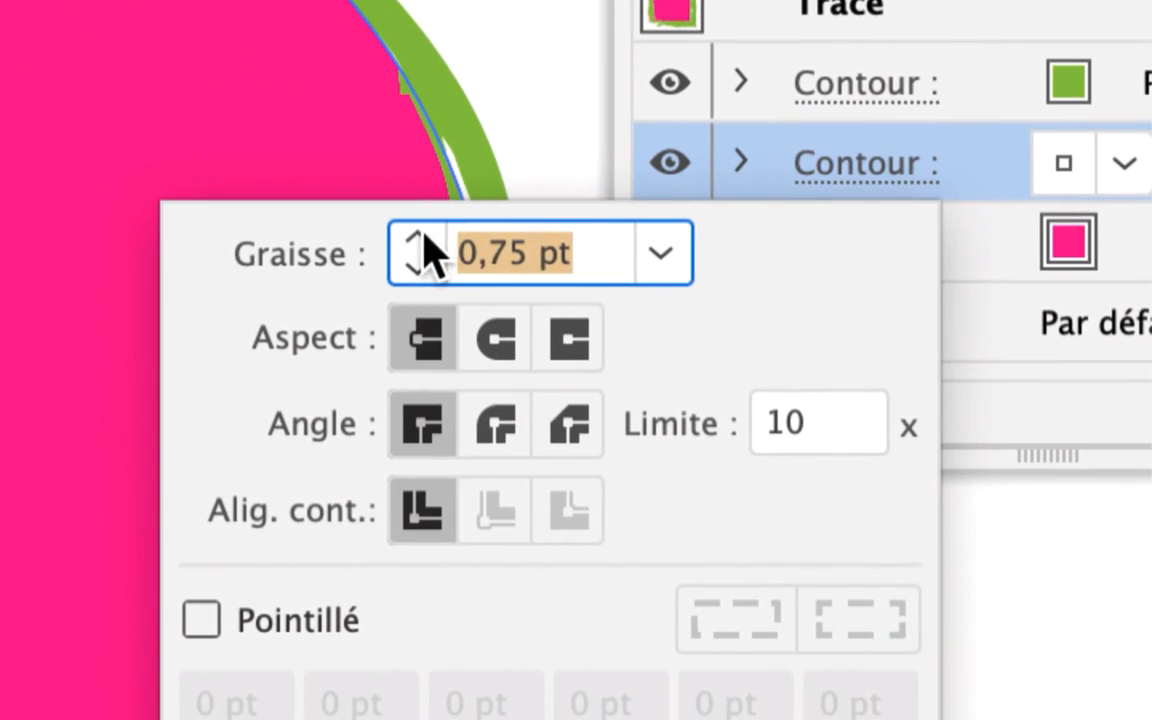
pyautogui.click(420, 241)
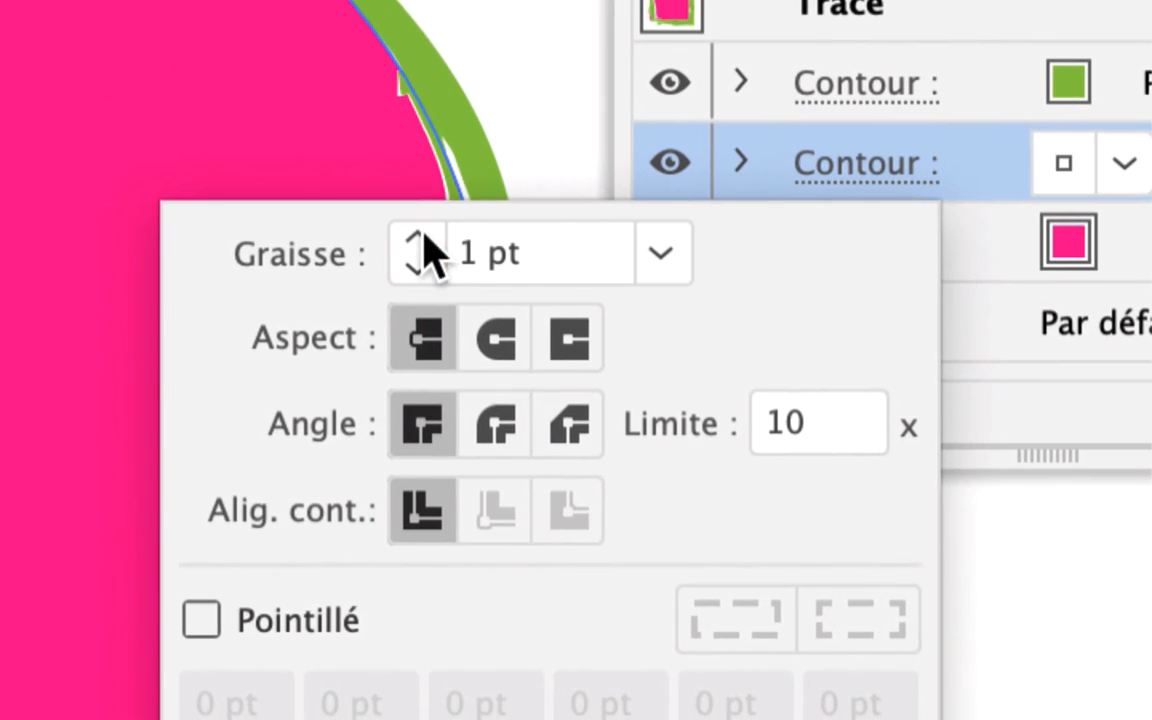
pyautogui.click(420, 241)
pyautogui.click(420, 241)
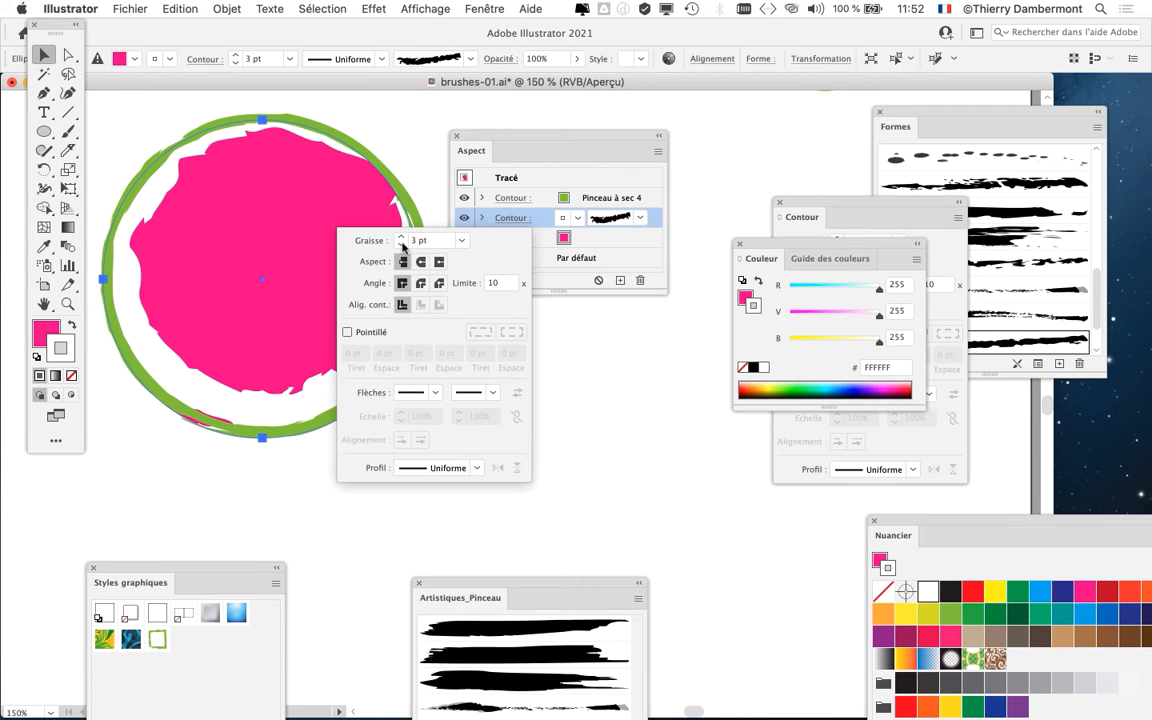
pyautogui.click(401, 244)
pyautogui.click(401, 244)
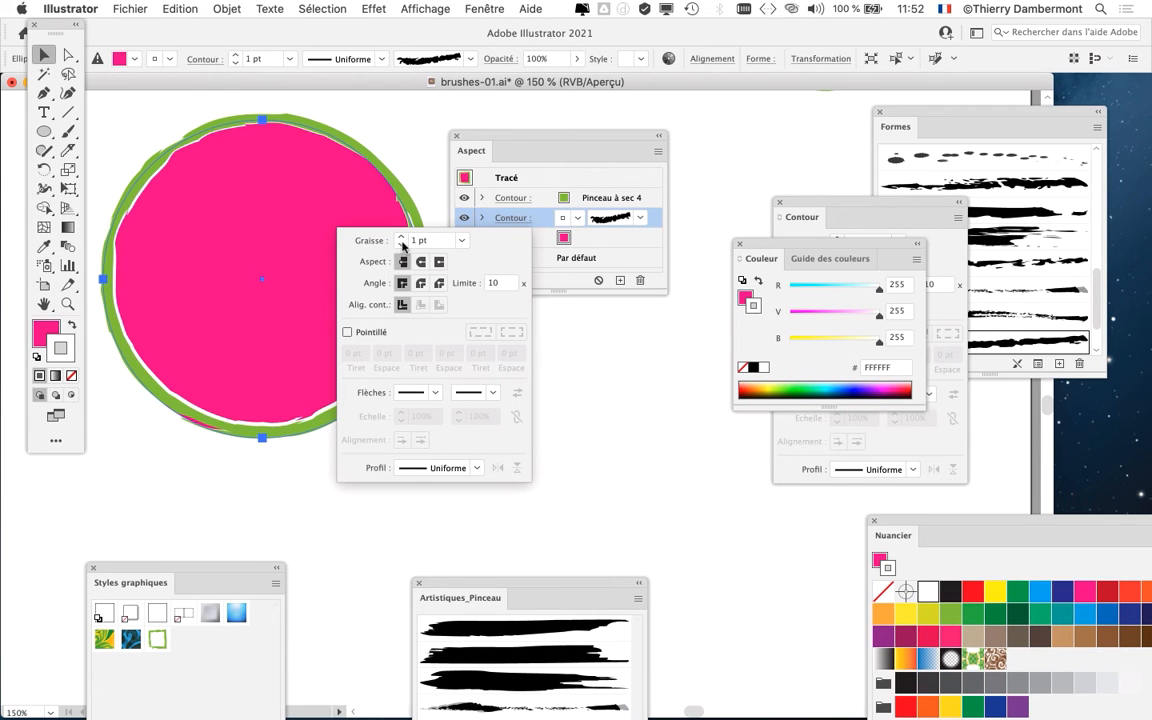
pyautogui.click(565, 218)
# - Set the weight of the circle's white Contour to 1,5 pt, with the Aspect attributes shifted away from the circle
pyautogui.moveTo(471, 150); pyautogui.dragTo(526, 155)
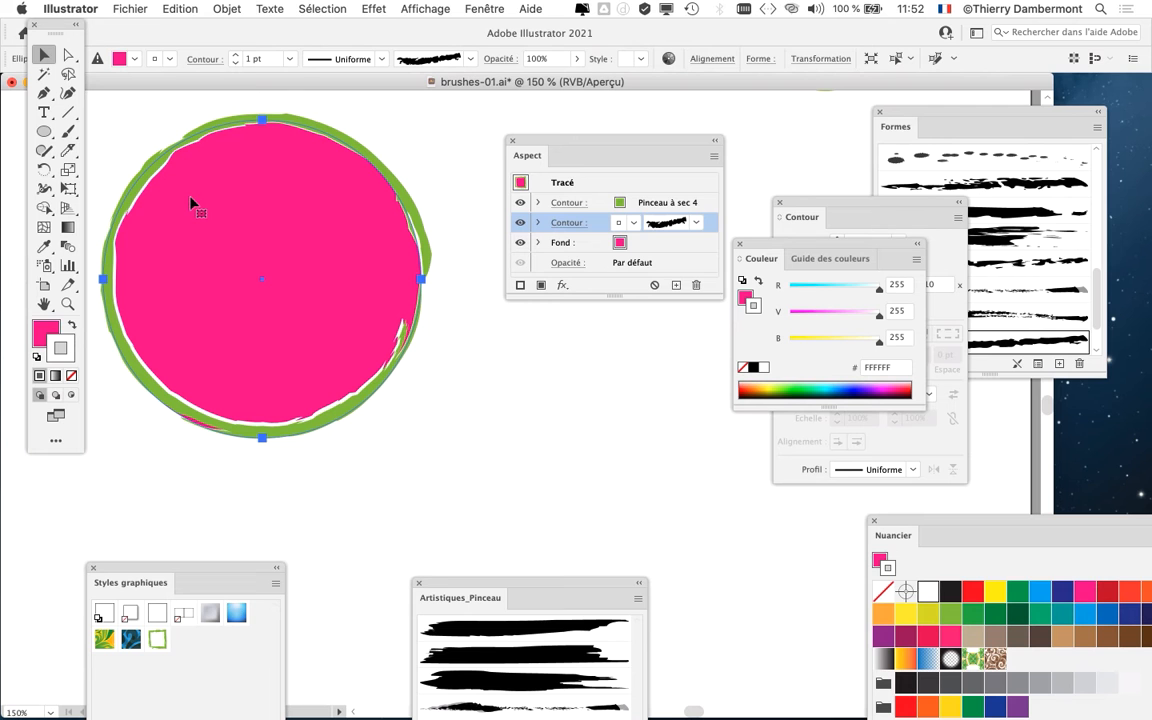
pyautogui.click(568, 222)
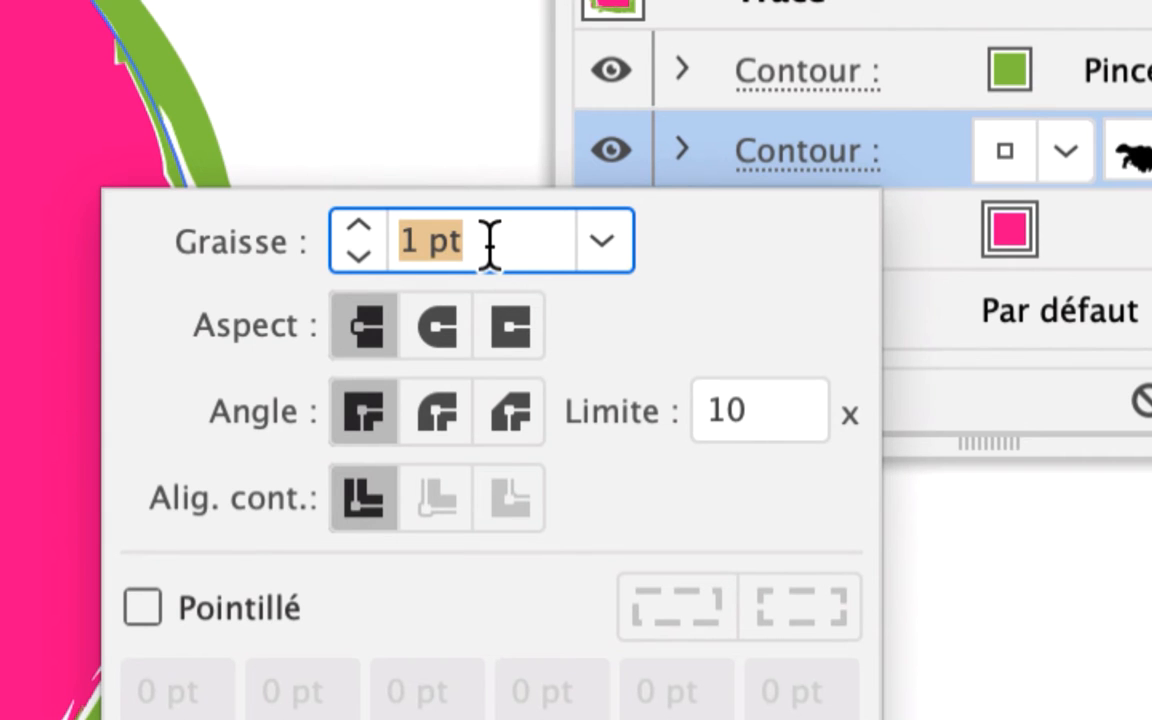
pyautogui.write('1,5')
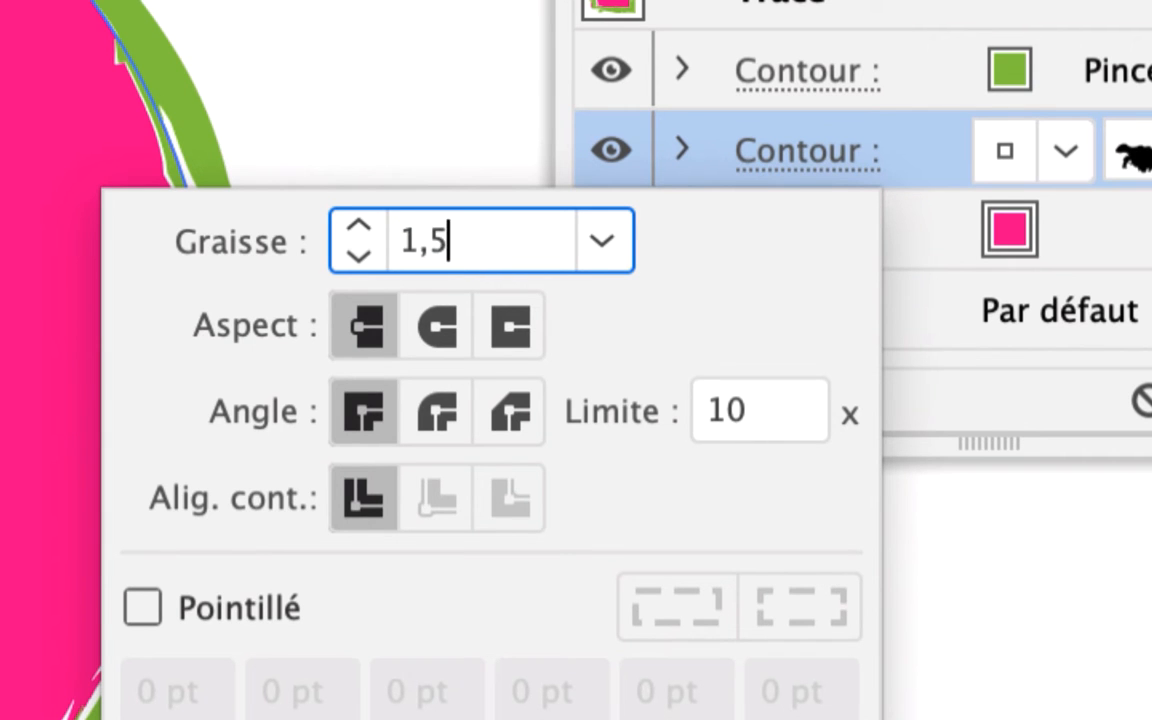
pyautogui.press('Tab')
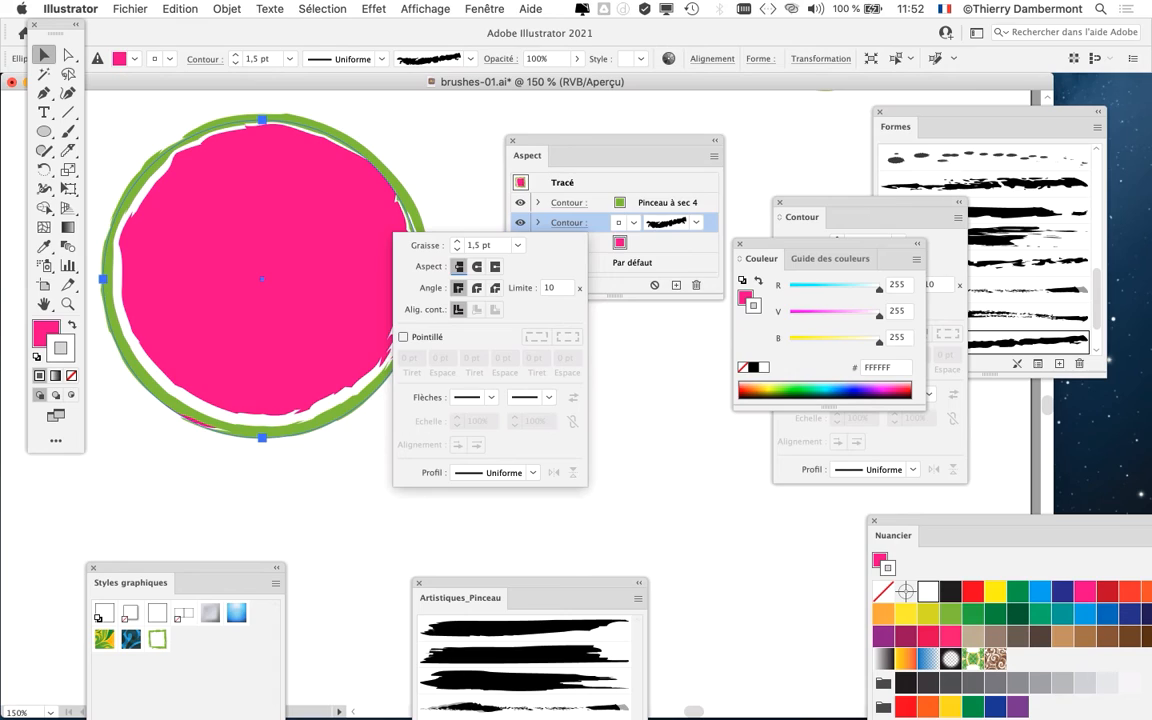
pyautogui.click(553, 143)
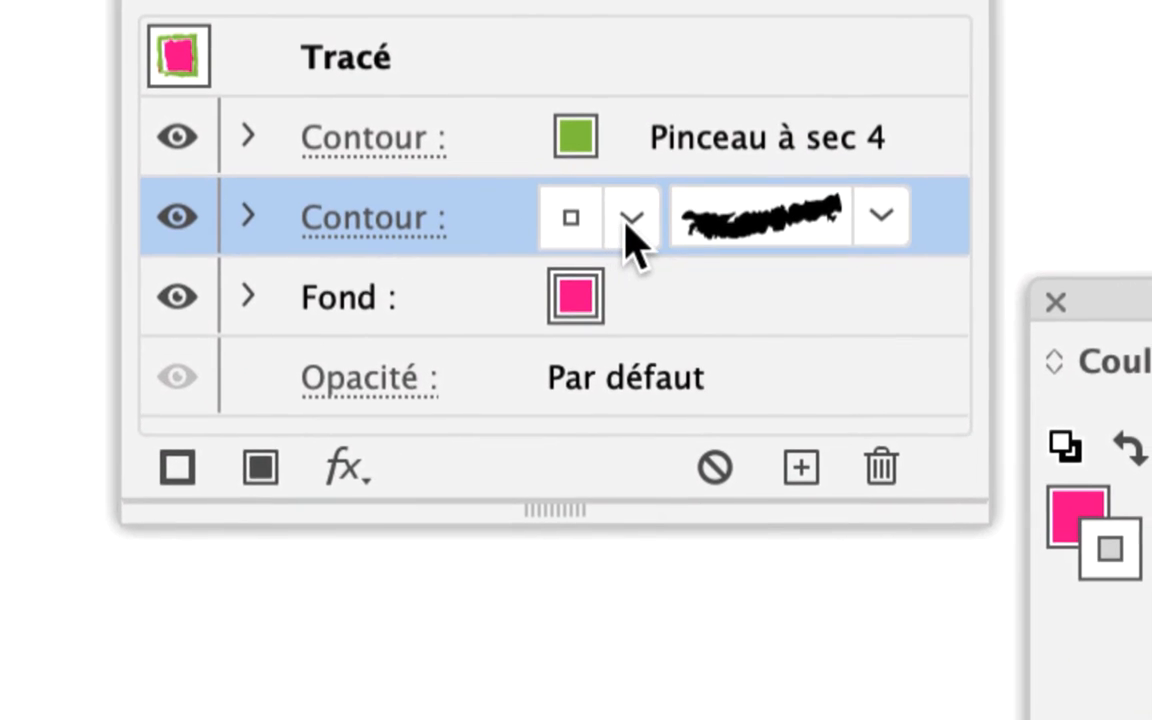
# - Look at the colour swatches and the stroke options available directly from the white Contour attribute, without changing them
pyautogui.click(632, 240)
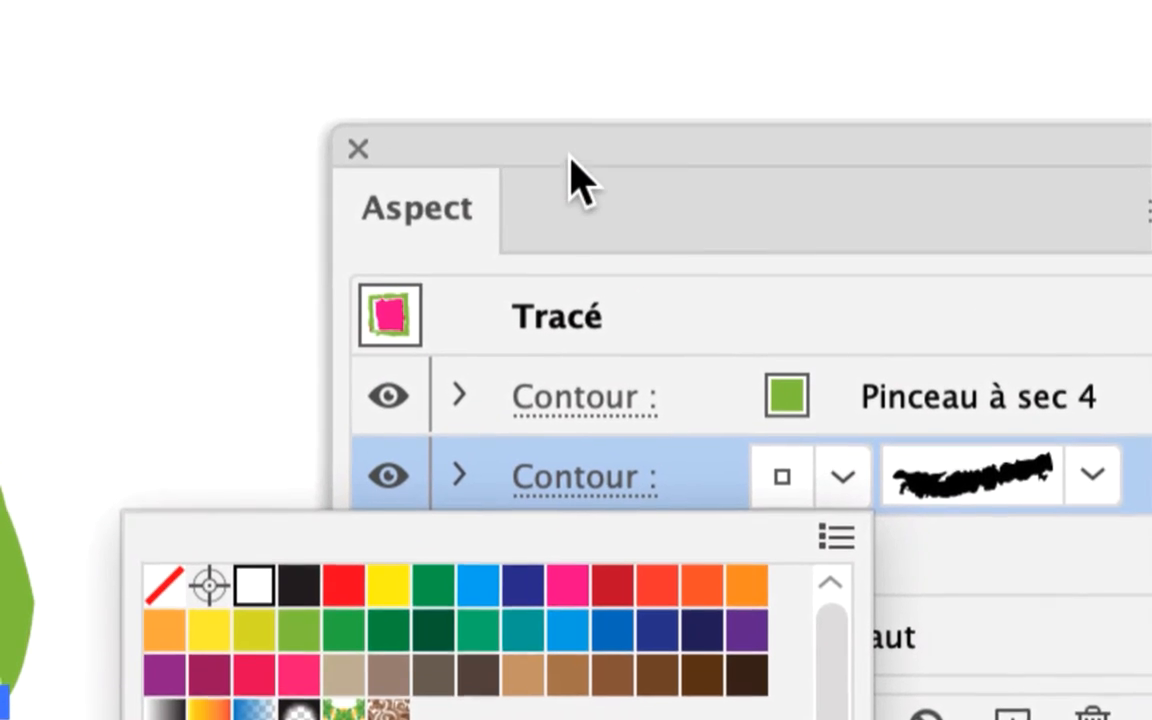
pyautogui.click(562, 162)
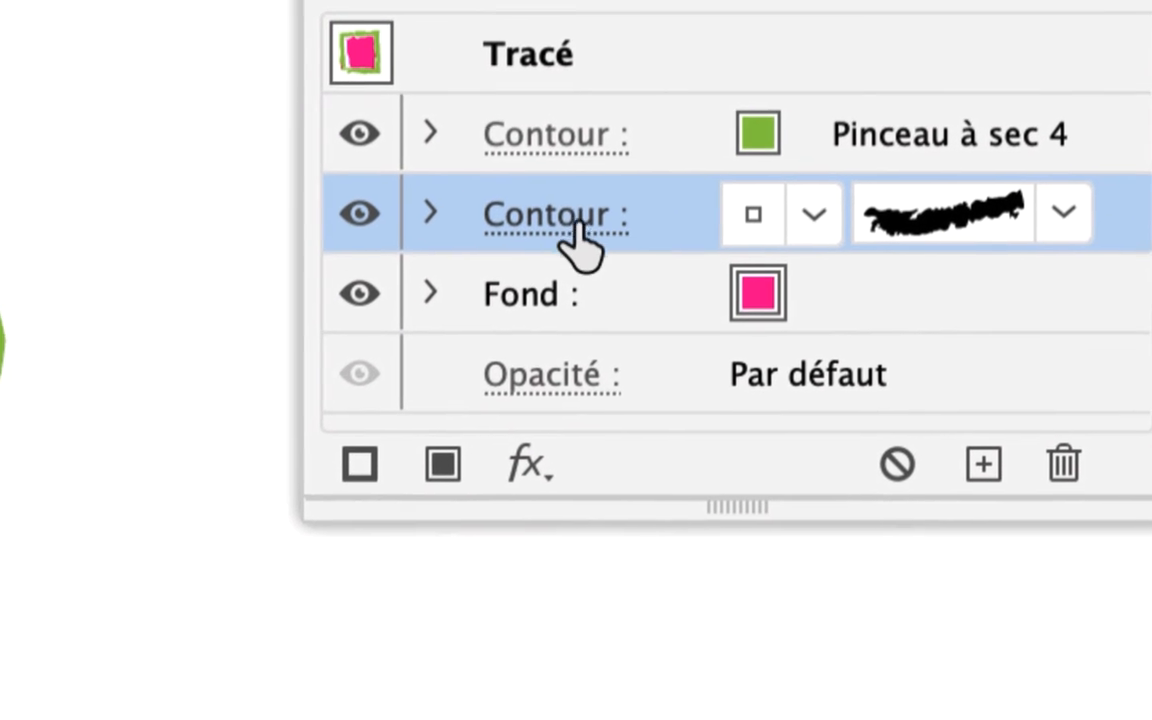
pyautogui.click(578, 240)
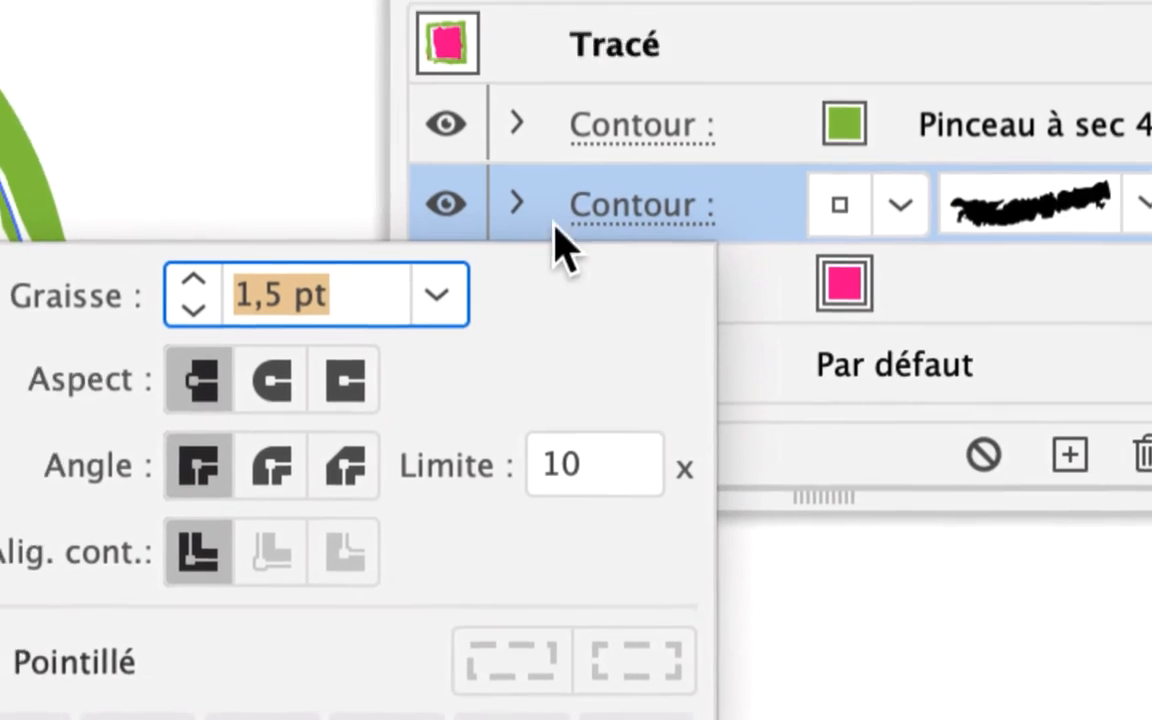
pyautogui.click(811, 153)
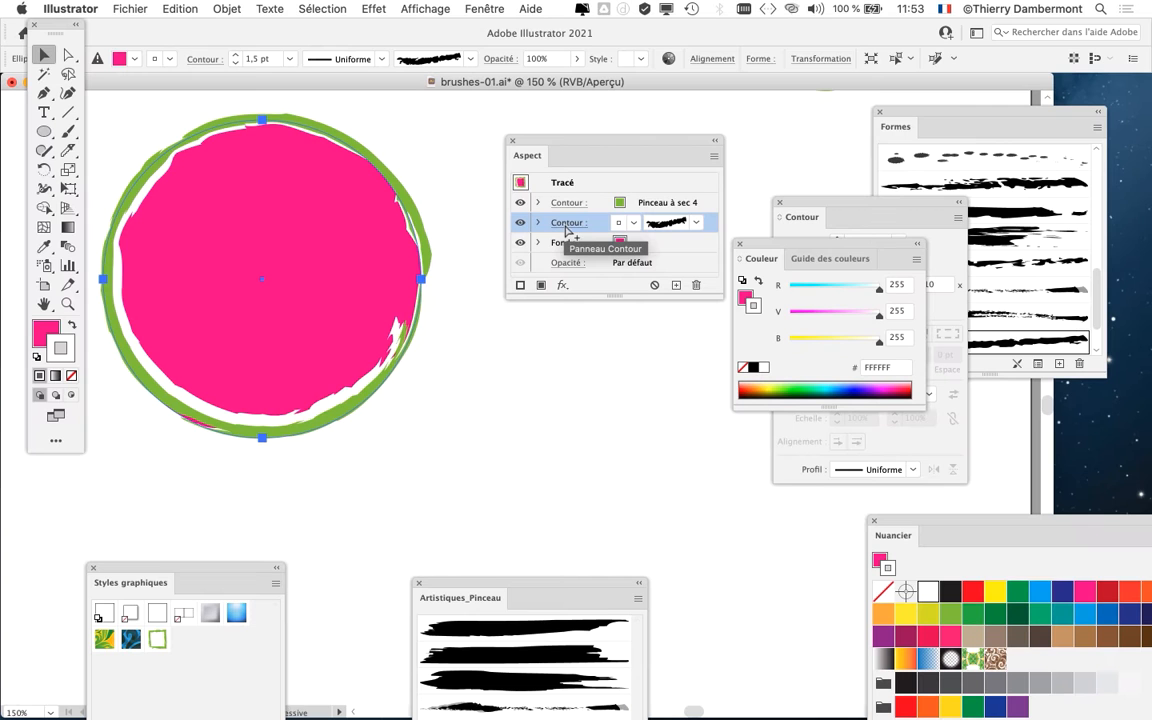
# - Clear the area around the circle by moving the Contour options, the Couleur sliders and the Aspect attributes aside
pyautogui.moveTo(817, 206); pyautogui.dragTo(337, 162)
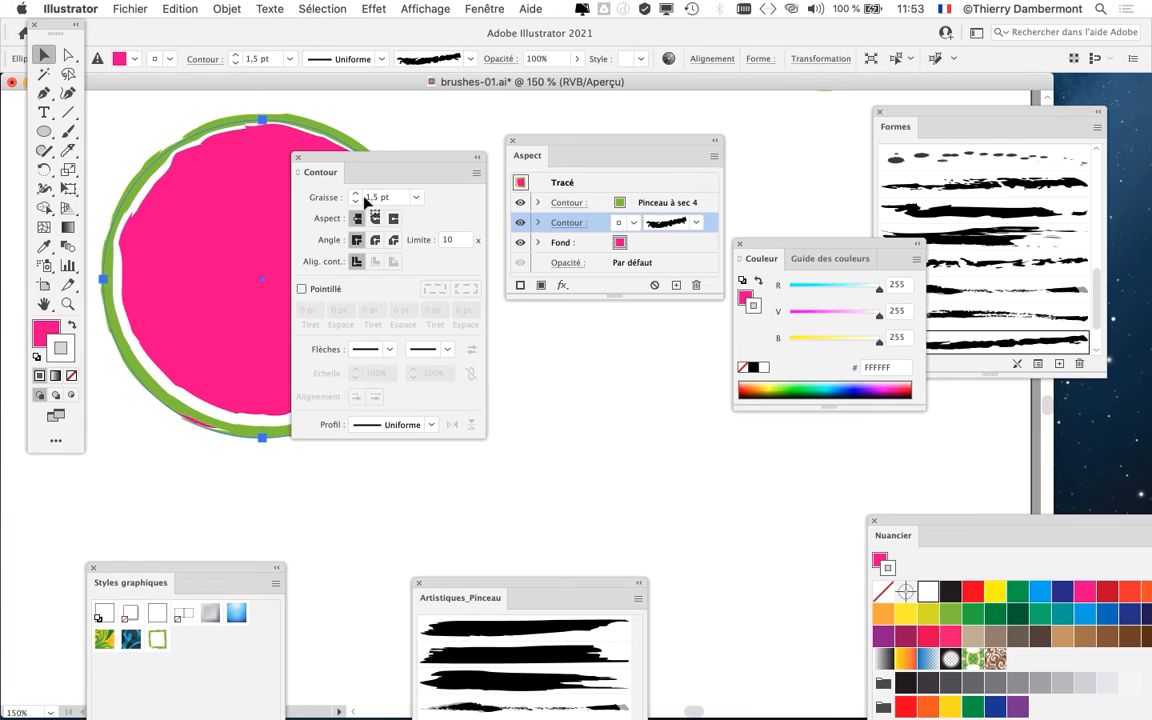
pyautogui.moveTo(320, 163); pyautogui.dragTo(700, 485)
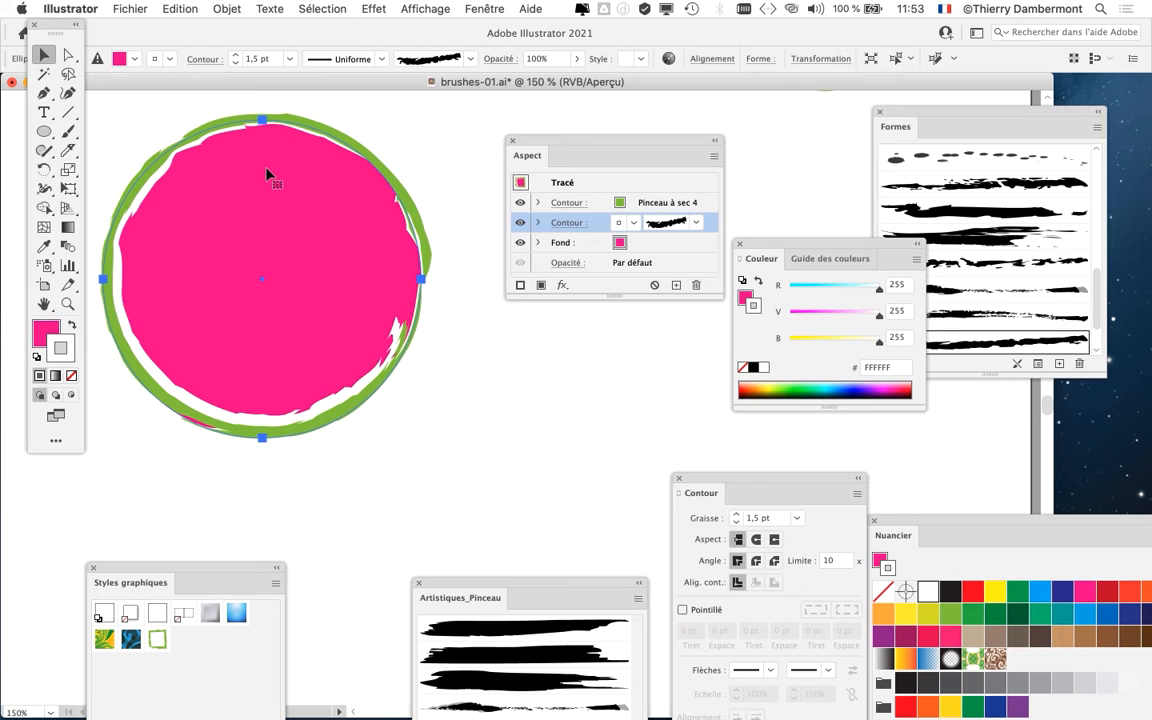
pyautogui.moveTo(552, 140); pyautogui.dragTo(513, 121)
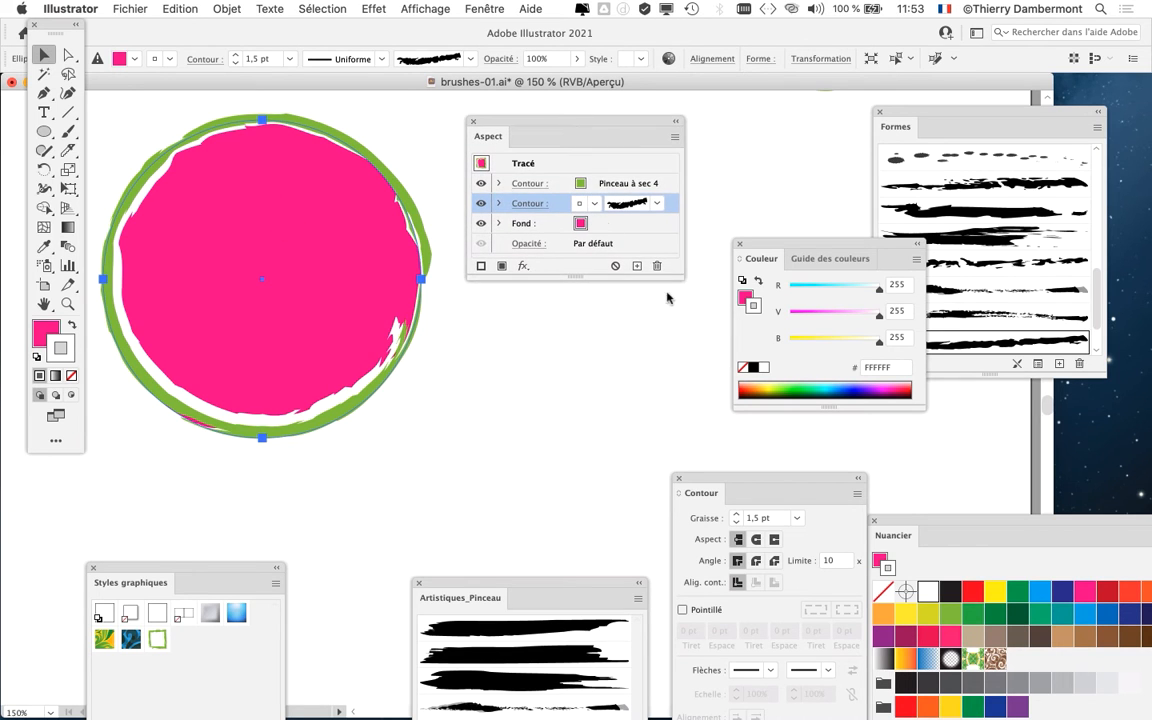
pyautogui.moveTo(823, 247); pyautogui.dragTo(121, 493)
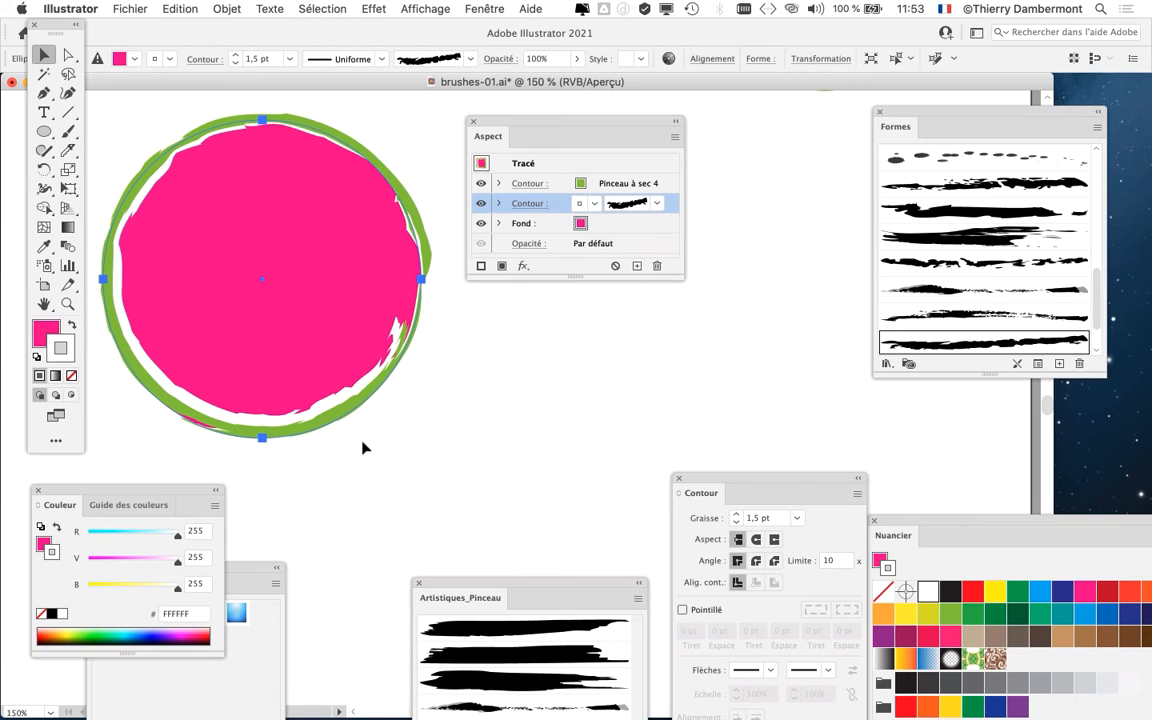
pyautogui.moveTo(597, 124); pyautogui.dragTo(768, 128)
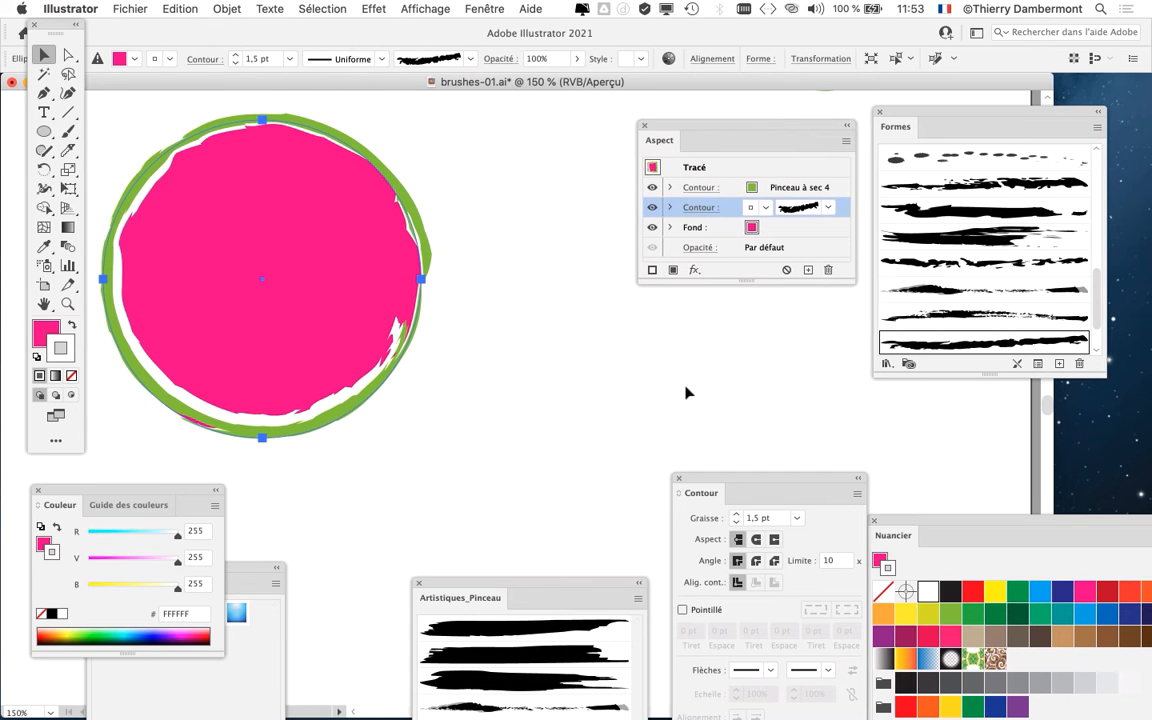
# - Examine the circle's white brushed contour against the transparency grid and hide the grid again
pyautogui.click(425, 8)
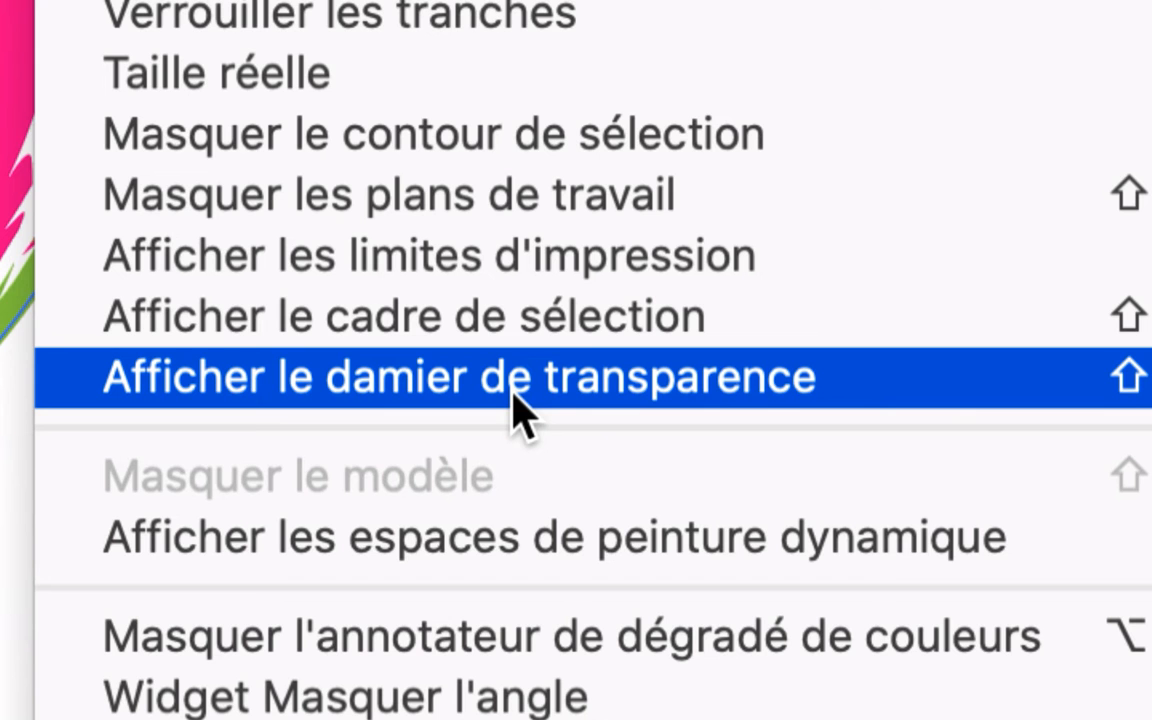
pyautogui.click(515, 400)
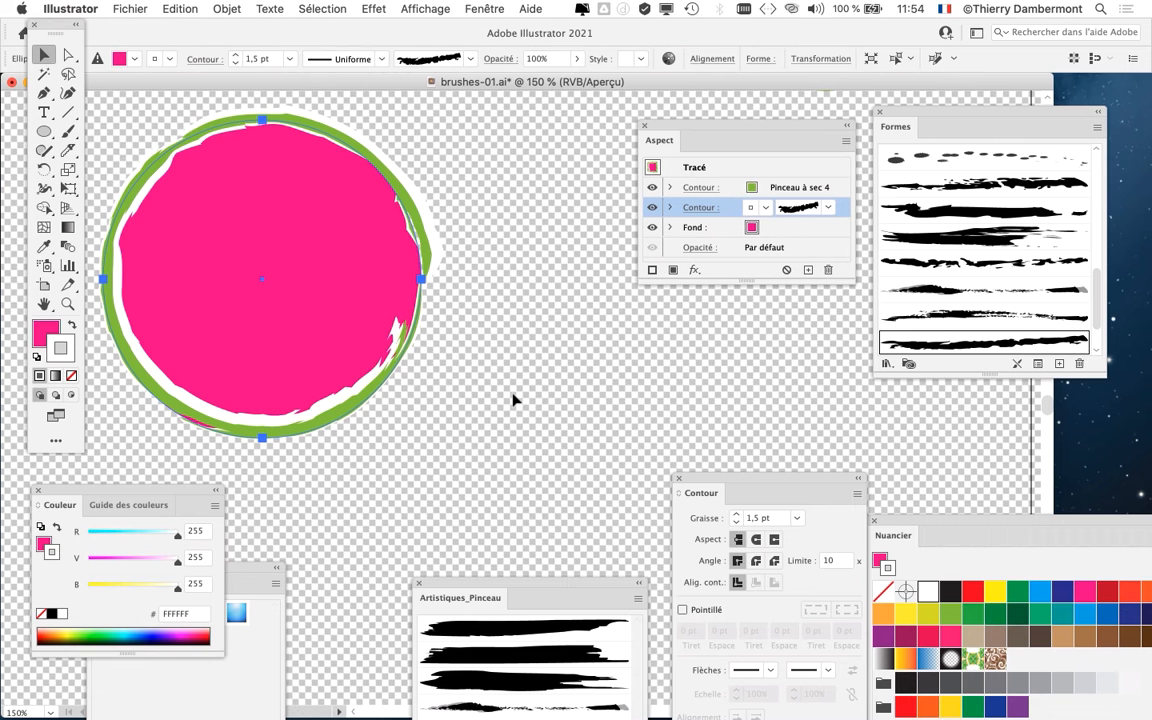
pyautogui.moveTo(265, 338); pyautogui.dragTo(438, 373)
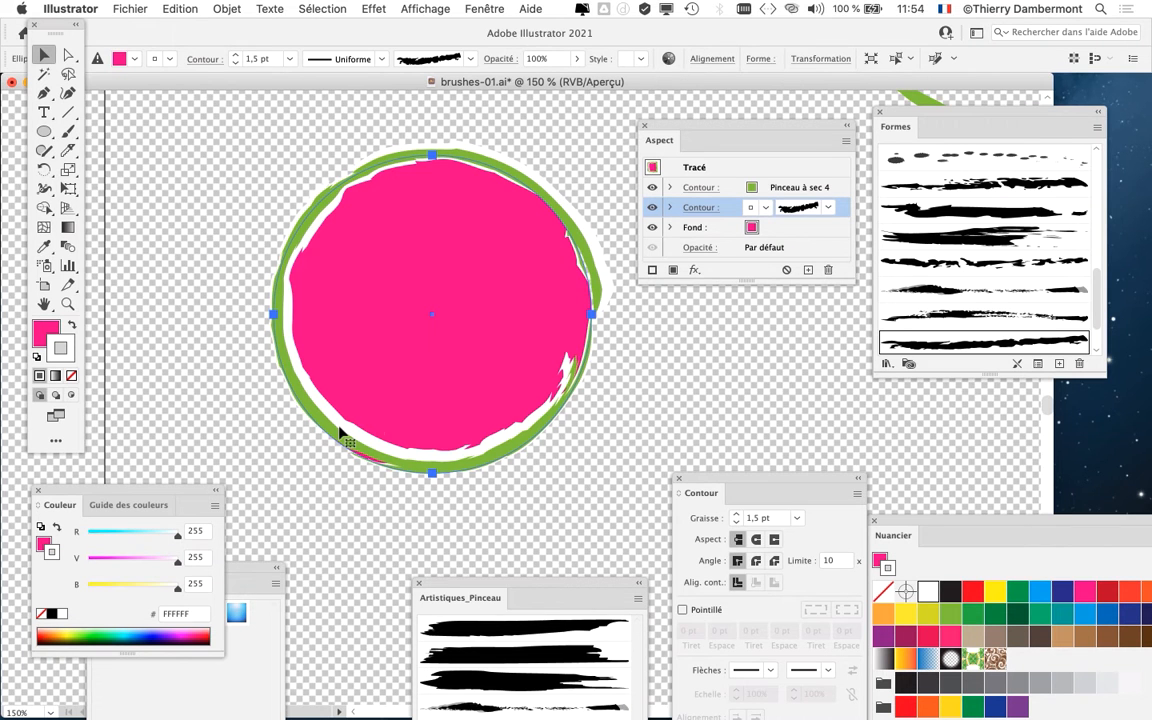
pyautogui.moveTo(376, 400); pyautogui.dragTo(312, 330)
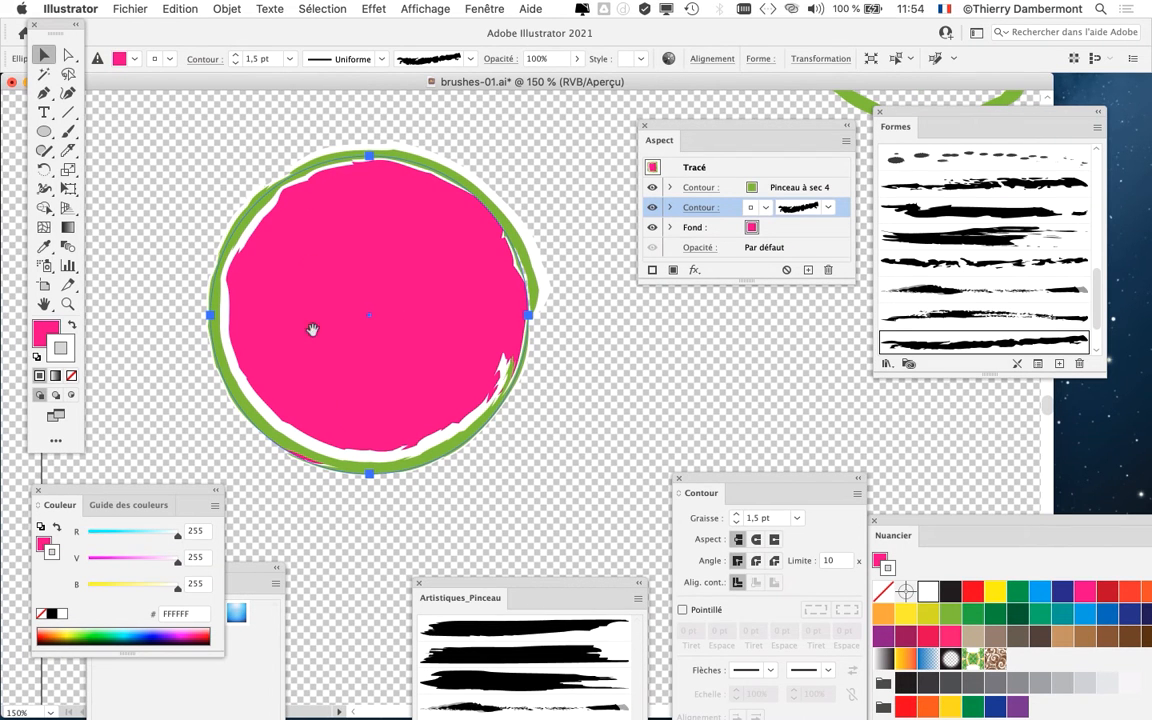
pyautogui.click(481, 8)
pyautogui.moveTo(425, 8)
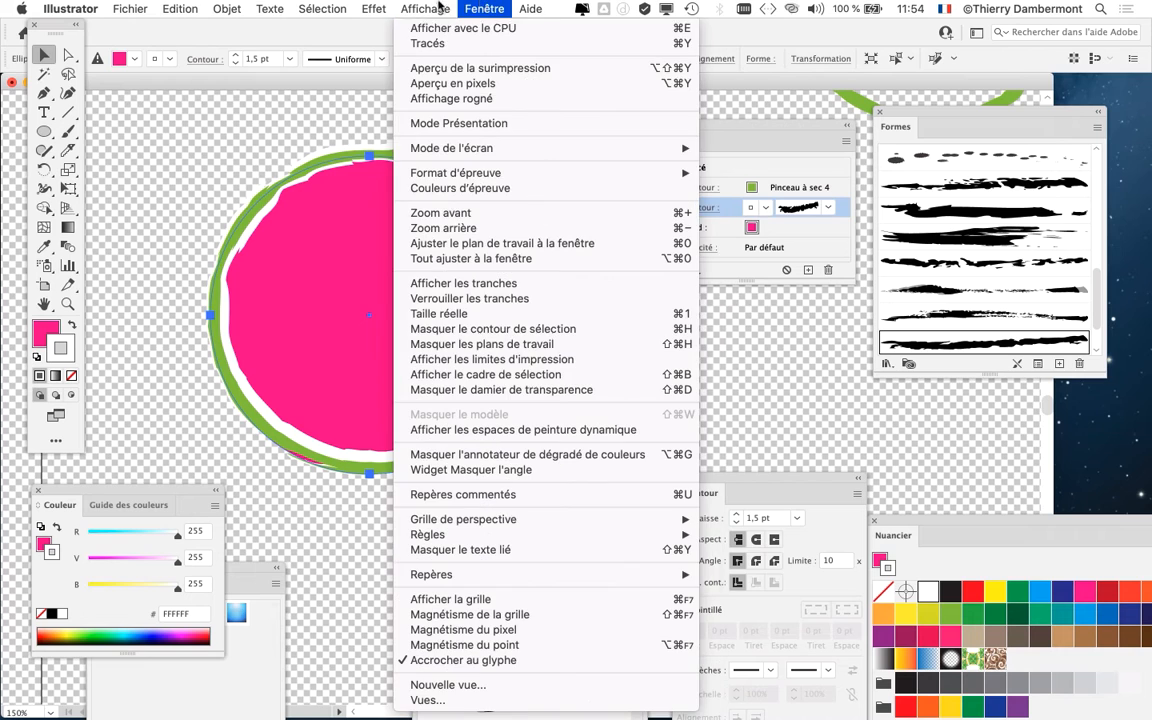
pyautogui.click(527, 391)
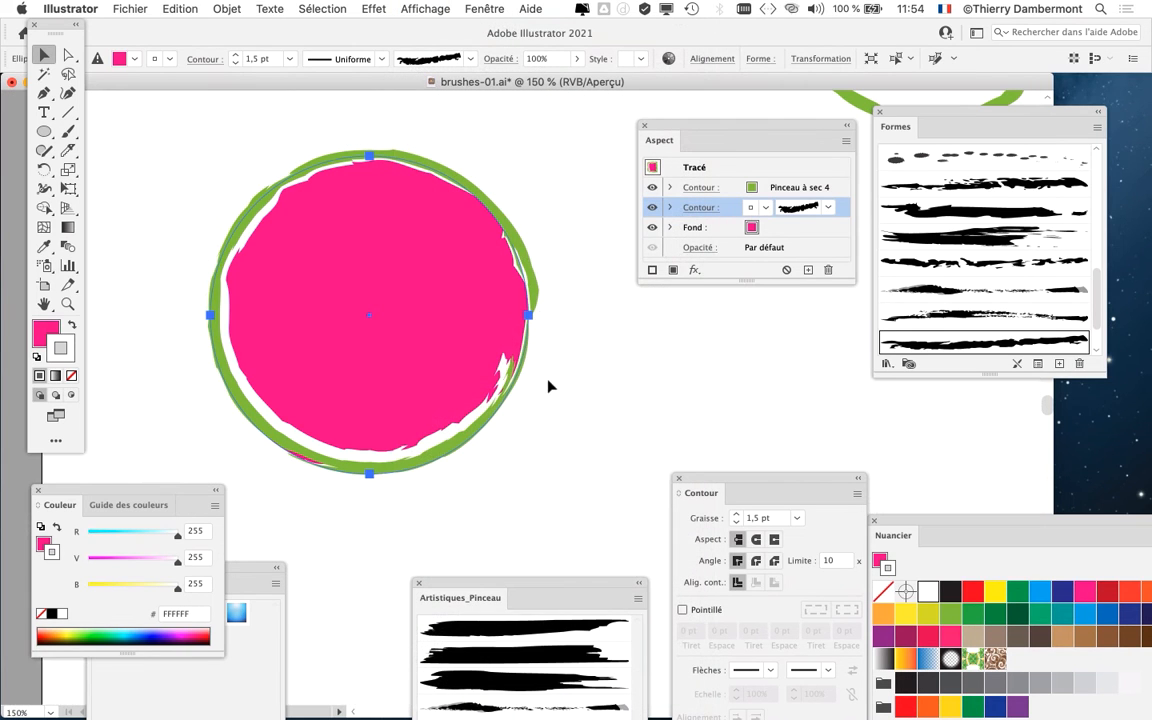
# - Deselect the circle and draw a wide rectangle covering its lower half and extending beyond both sides
pyautogui.click(549, 386)
pyautogui.press('super+minus')
pyautogui.moveTo(378, 340); pyautogui.dragTo(272, 292)
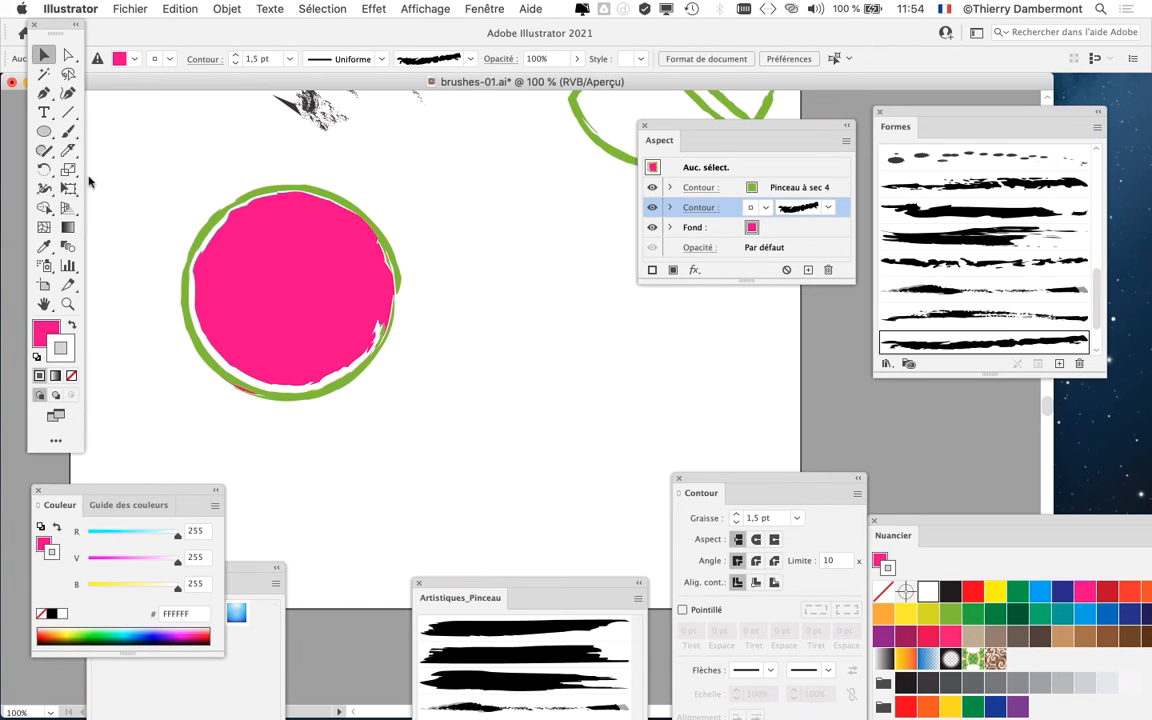
pyautogui.moveTo(44, 131); pyautogui.dragTo(110, 122)
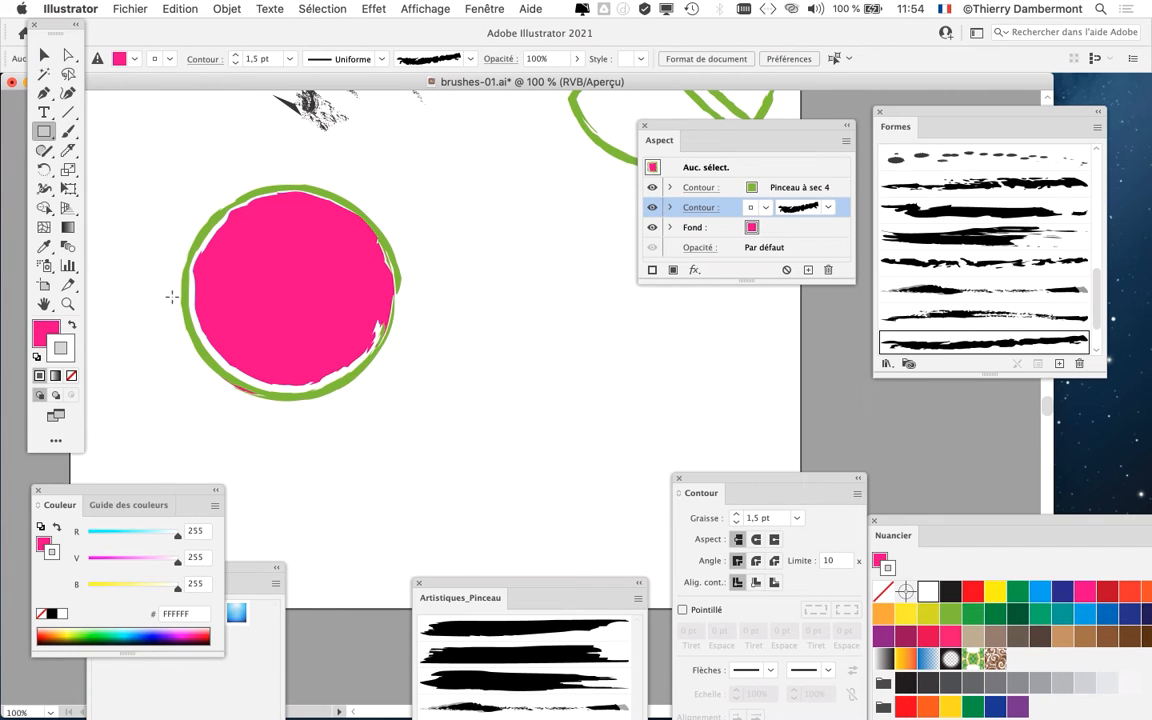
pyautogui.moveTo(152, 294); pyautogui.dragTo(506, 430)
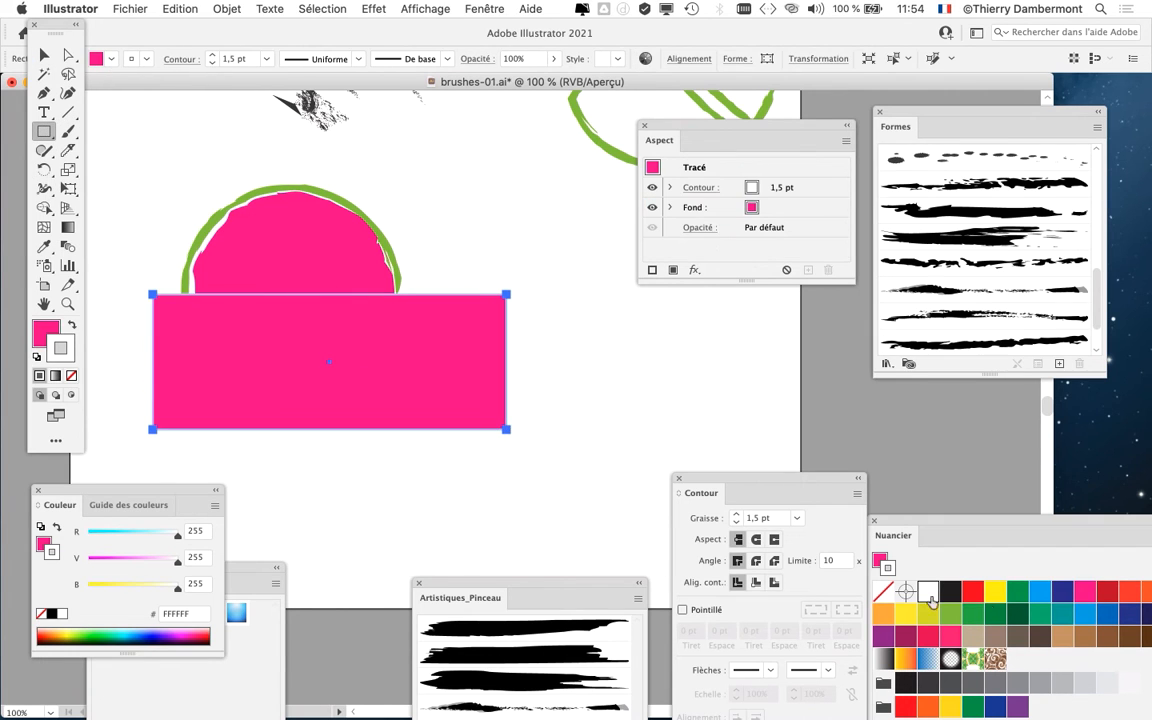
# - Give the rectangle a 00AEEF blue fill and no contour
pyautogui.click(1040, 594)
pyautogui.click(71, 325)
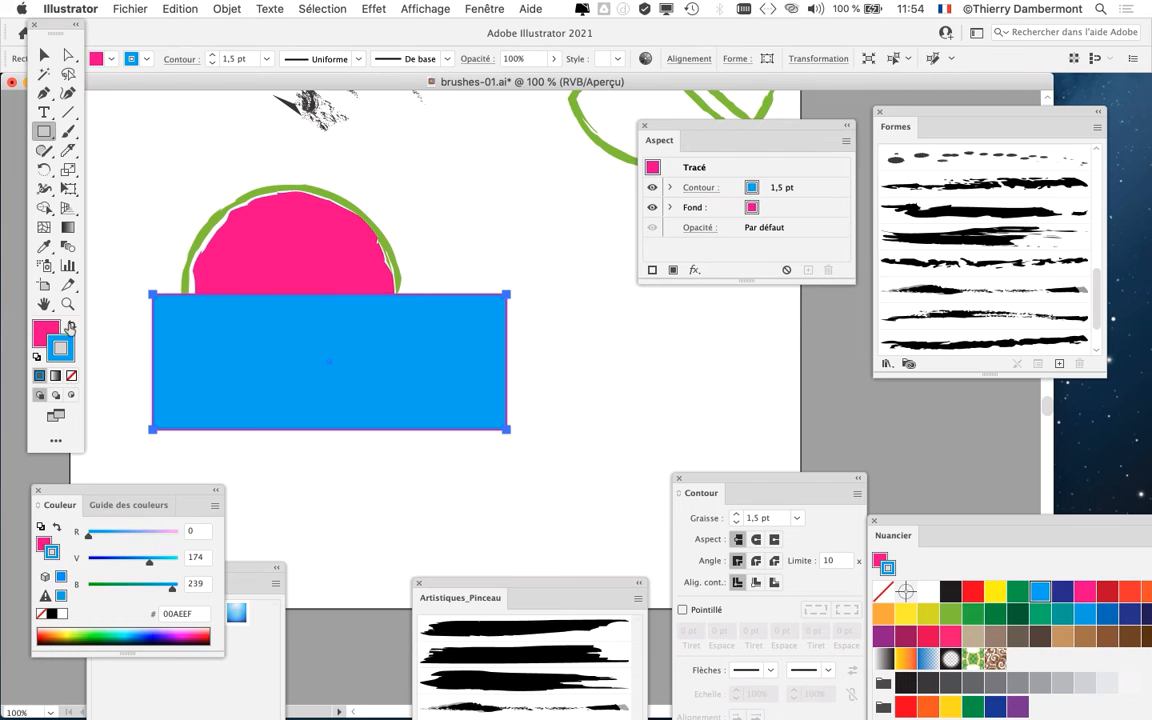
pyautogui.click(71, 375)
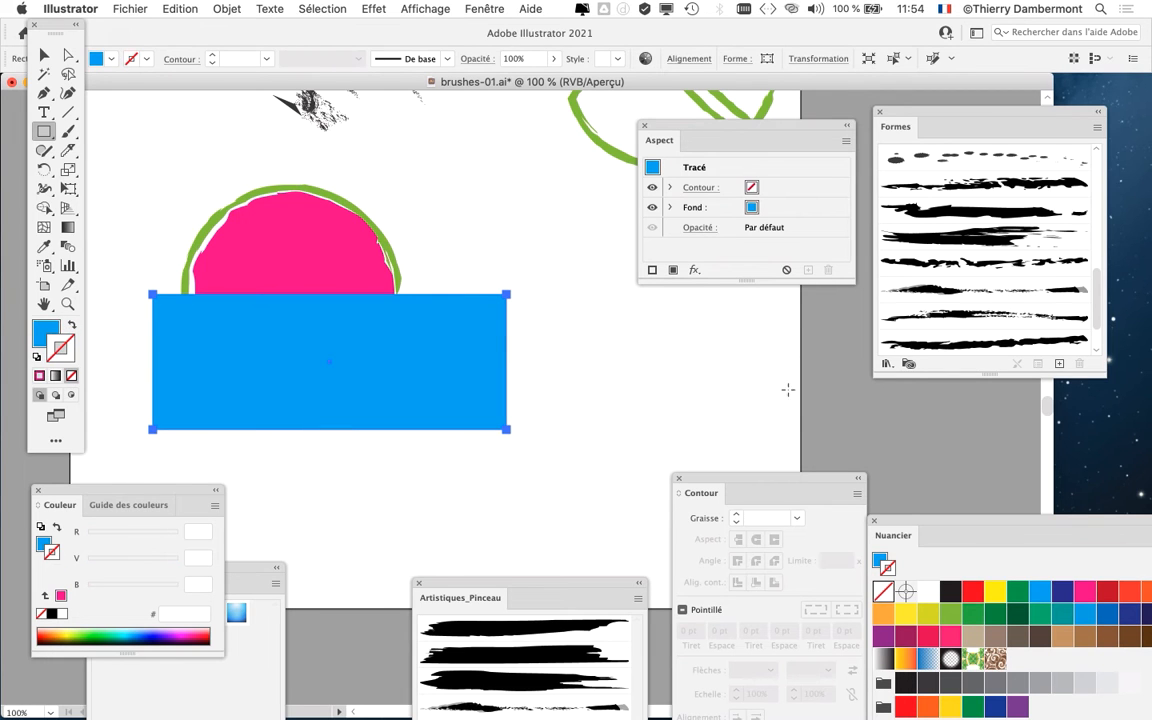
# - Move the blue <Rectangle> below the <Ellipse> in Calque 1's stacking order and keep the layer list clear of the artwork
pyautogui.click(484, 9)
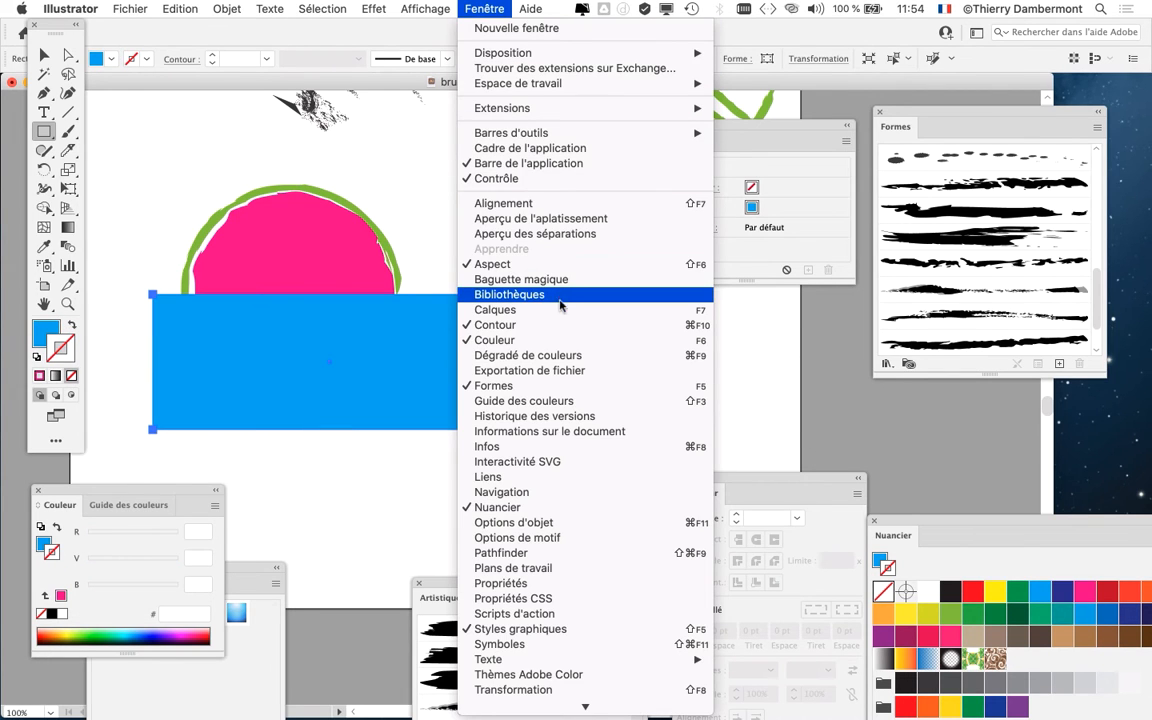
pyautogui.click(640, 310)
pyautogui.moveTo(824, 283); pyautogui.dragTo(596, 142)
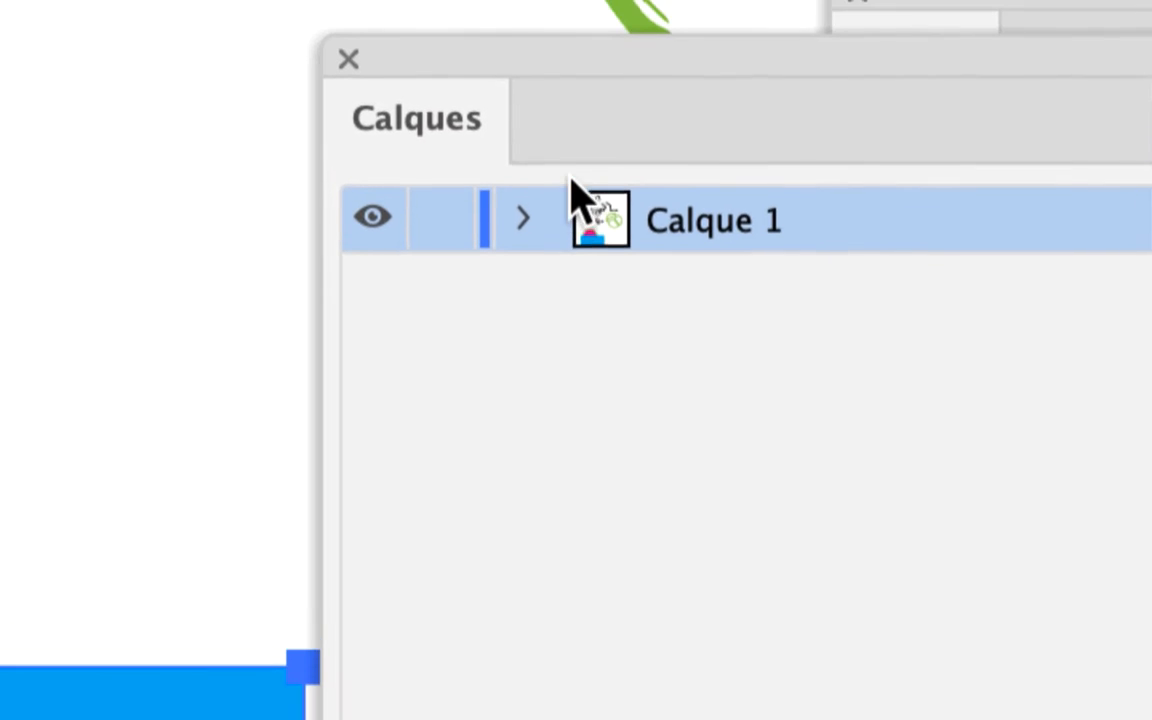
pyautogui.click(577, 127)
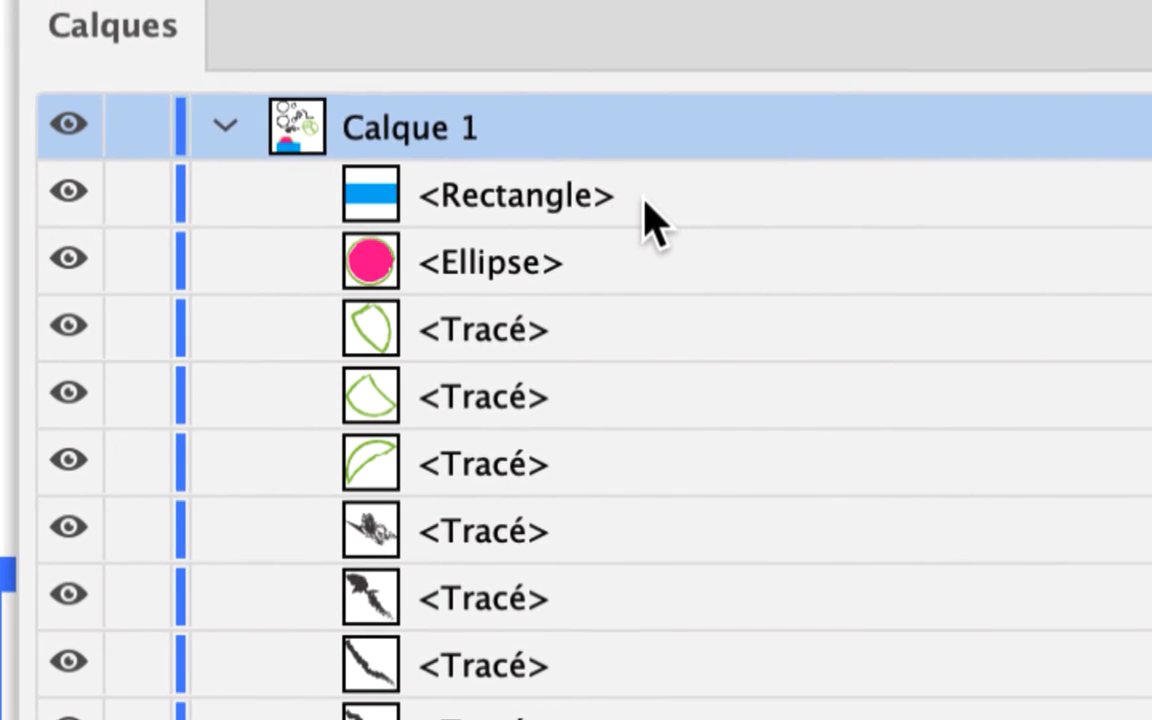
pyautogui.click(978, 277)
pyautogui.moveTo(645, 215); pyautogui.dragTo(650, 298)
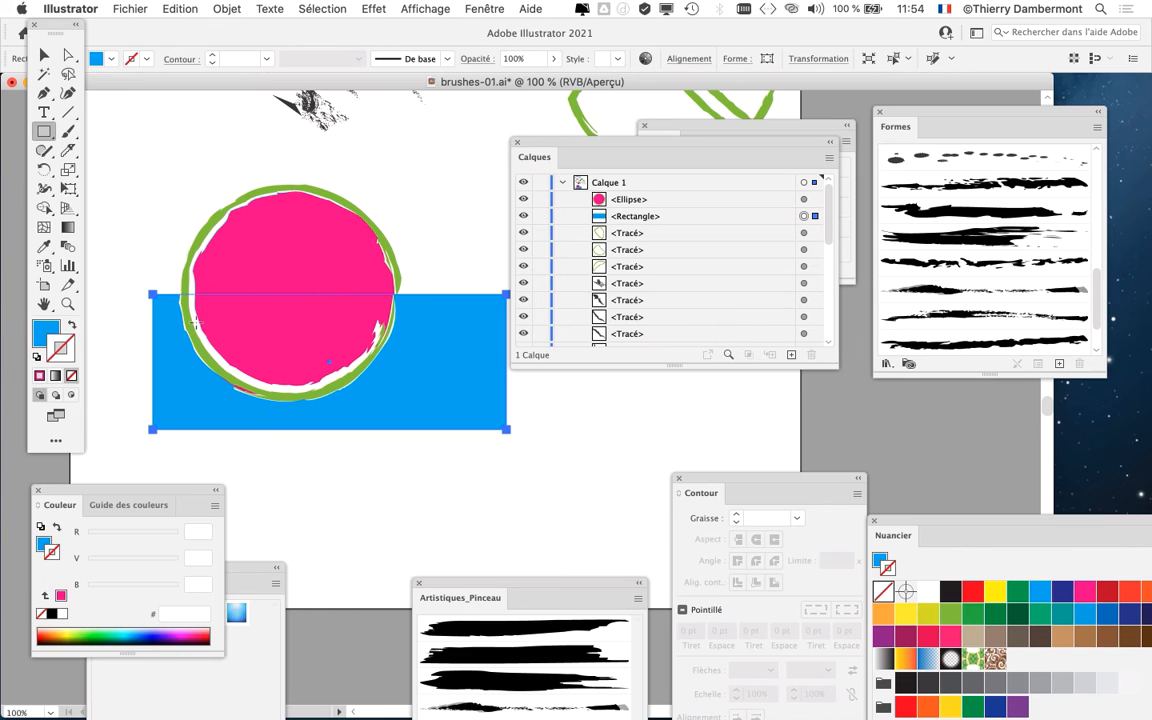
pyautogui.moveTo(529, 158); pyautogui.dragTo(664, 328)
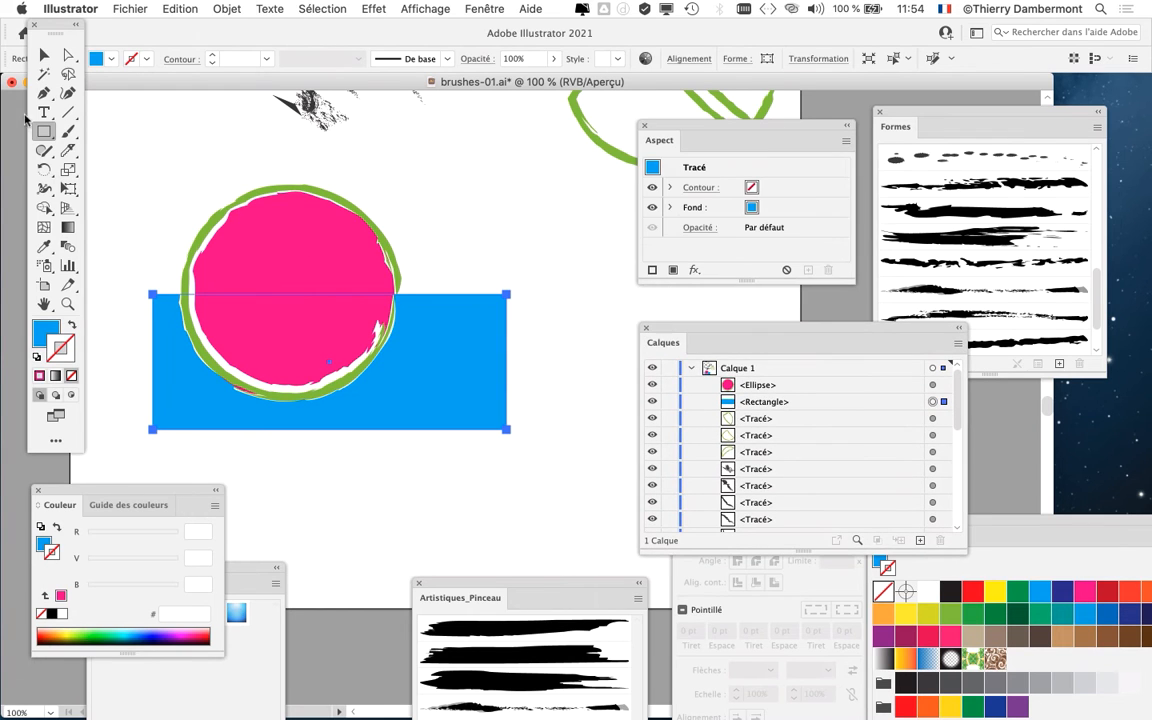
# - Move the blue rectangle up so that it lies behind the circle's upper half, and deselect it
pyautogui.click(43, 55)
pyautogui.click(177, 160)
pyautogui.moveTo(453, 370); pyautogui.dragTo(462, 233)
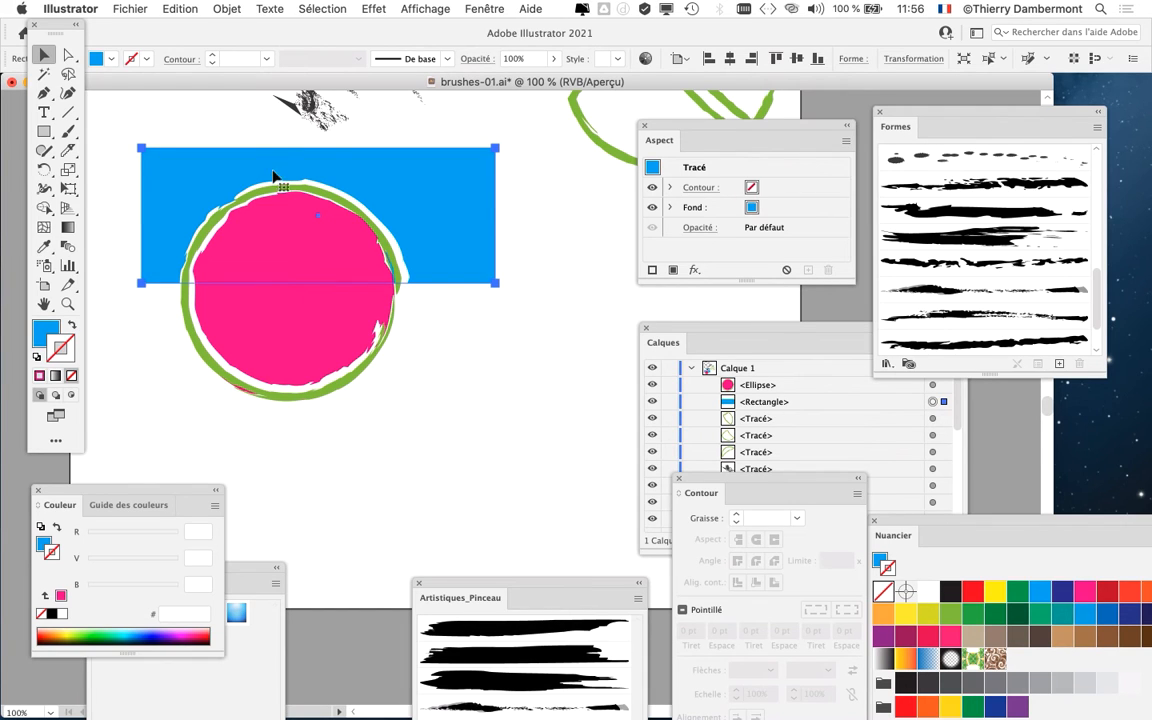
pyautogui.moveTo(194, 128); pyautogui.dragTo(272, 382)
pyautogui.click(423, 433)
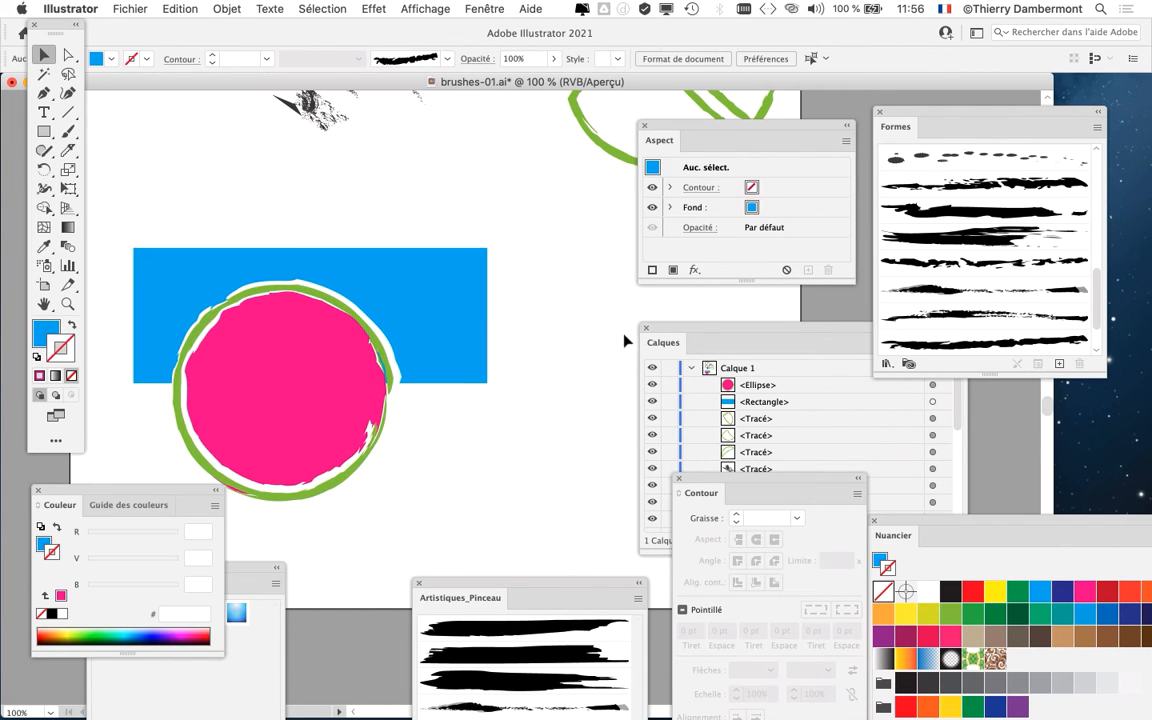
# - Clear the Calques and Aspect palettes from the artwork and stretch the blue rectangle rightward to about 1.8 times its width
pyautogui.moveTo(681, 328); pyautogui.dragTo(932, 410)
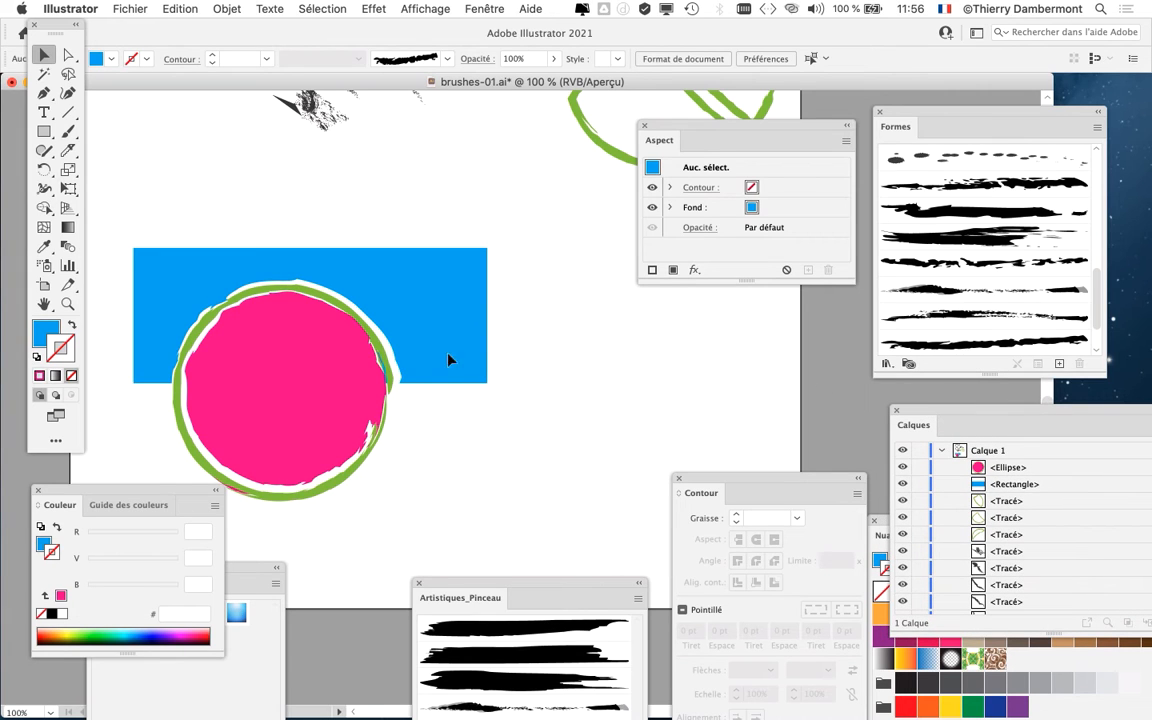
pyautogui.moveTo(694, 129); pyautogui.dragTo(872, 60)
pyautogui.click(205, 272)
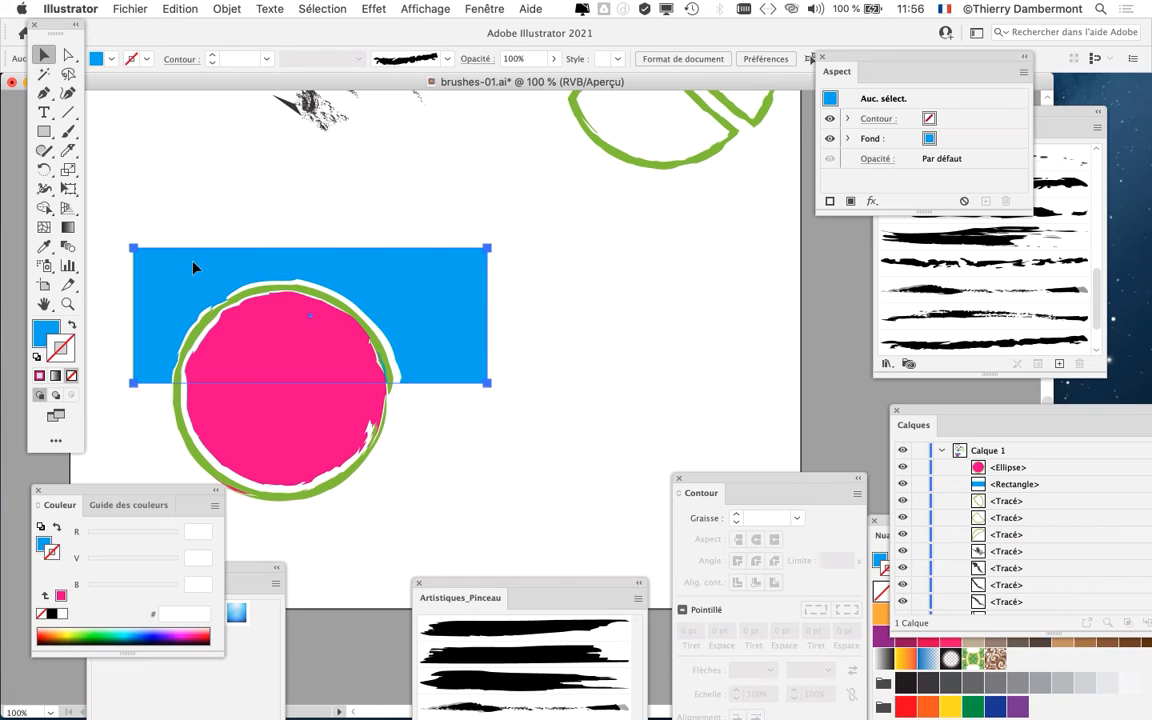
pyautogui.press('e')
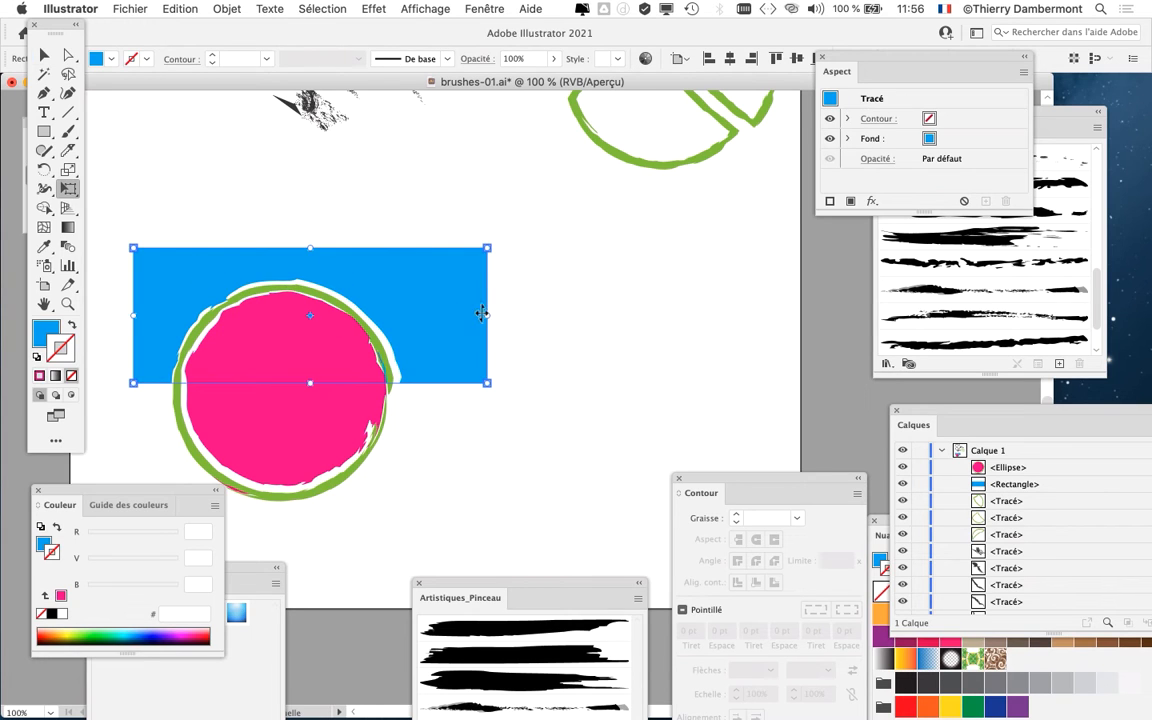
pyautogui.moveTo(487, 314); pyautogui.dragTo(762, 316)
pyautogui.click(43, 55)
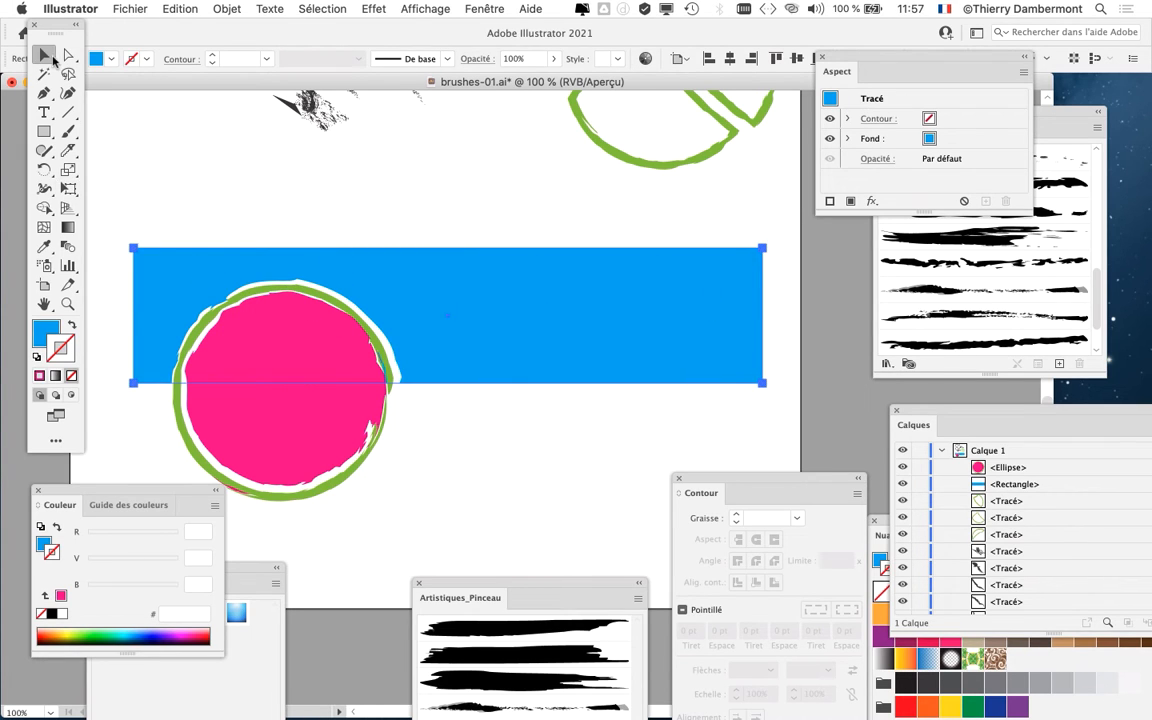
pyautogui.click(193, 203)
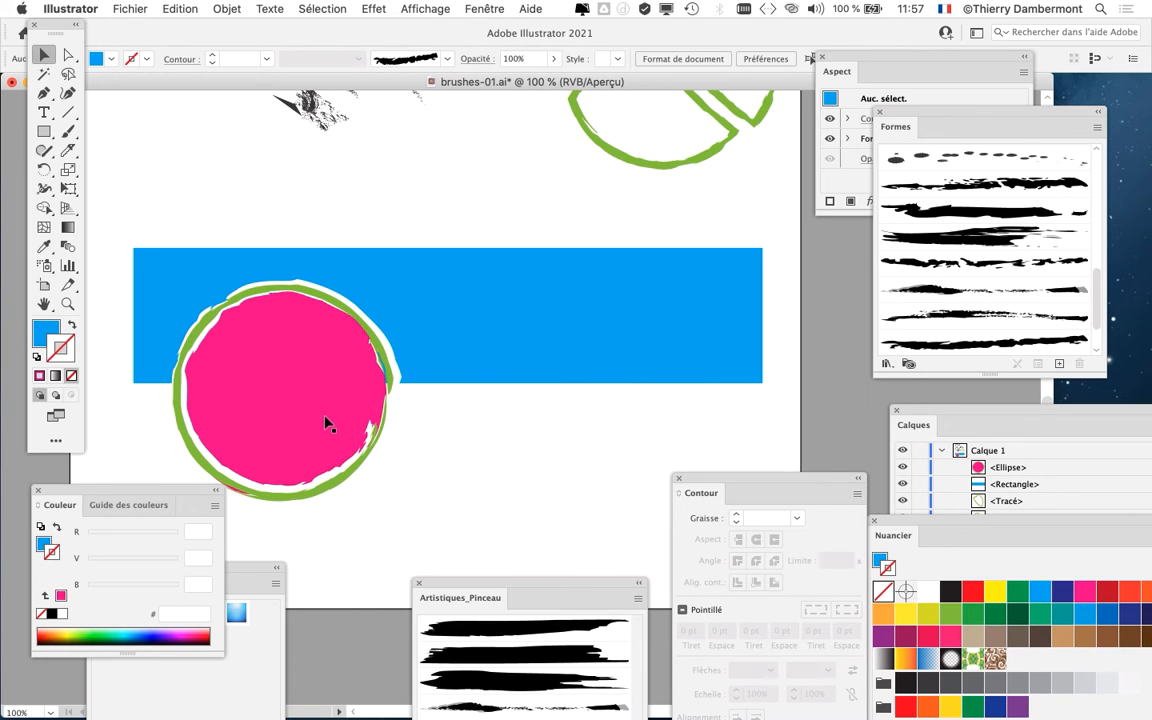
# - Duplicate the magenta circle horizontally to the right, over the extended part of the blue rectangle
pyautogui.scroll(-3, 330, 432)
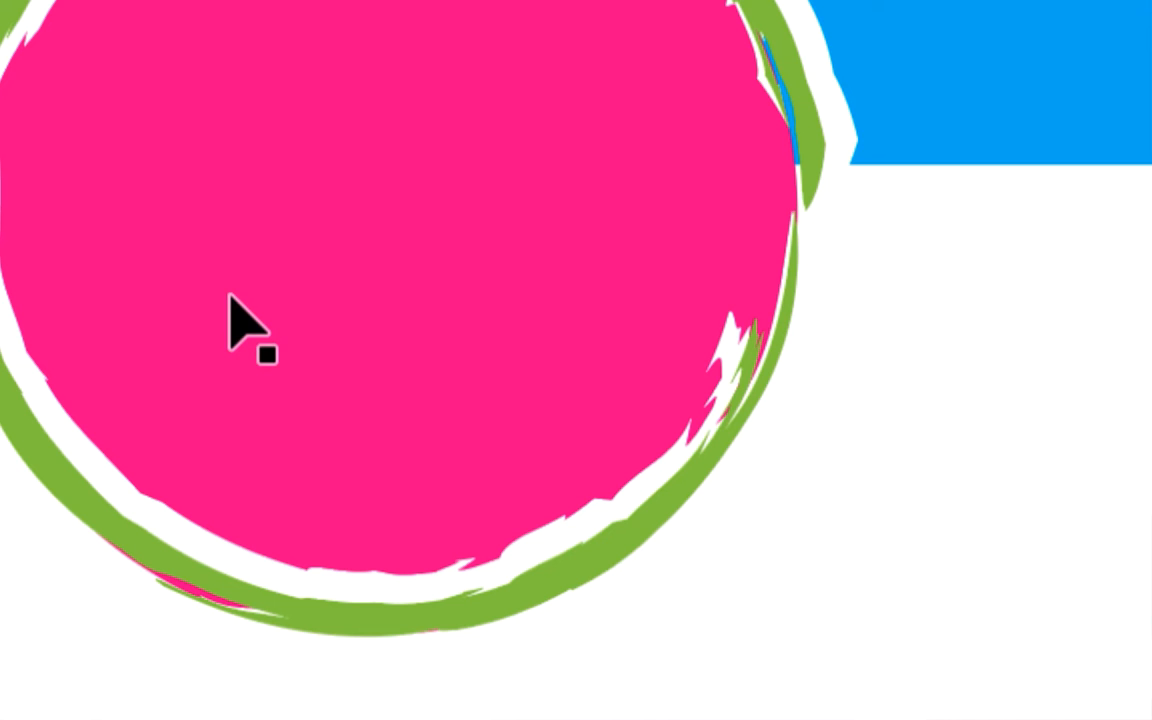
pyautogui.click(230, 297)
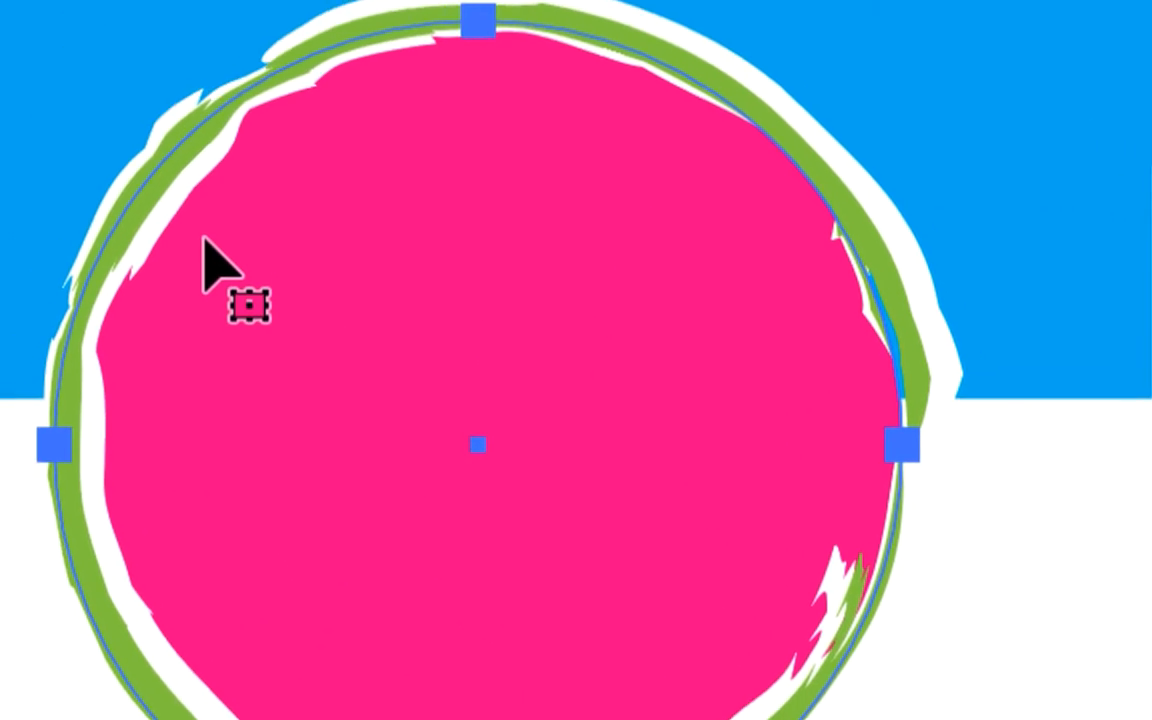
pyautogui.moveTo(211, 253); pyautogui.dragTo(512, 243)
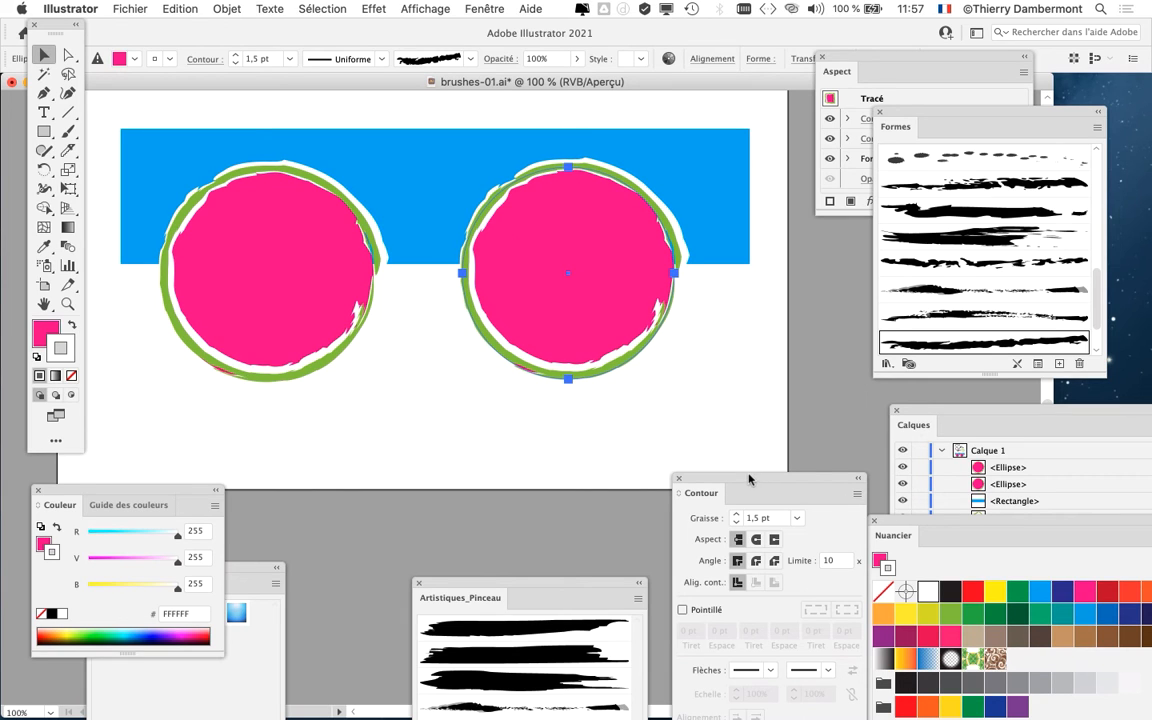
# - Lay out the enlarged Aspect attributes beside the duplicated circle and remove its white Pinceau à sec 4 contour
pyautogui.click(679, 478)
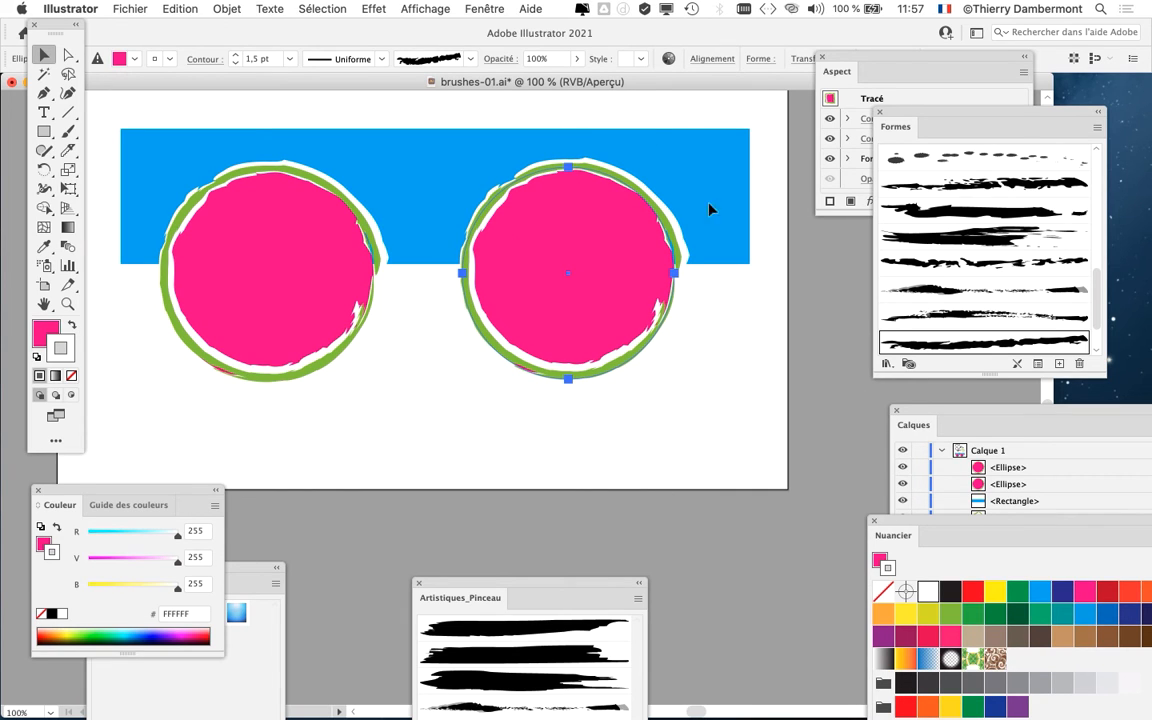
pyautogui.click(486, 8)
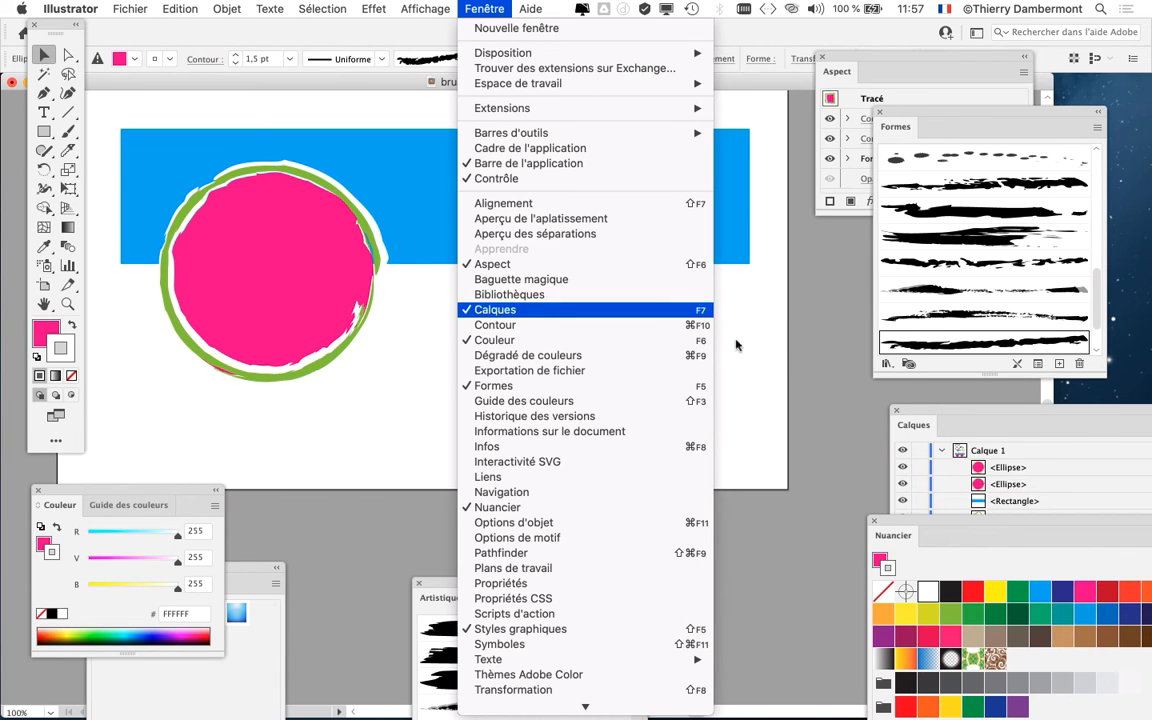
pyautogui.click(521, 264)
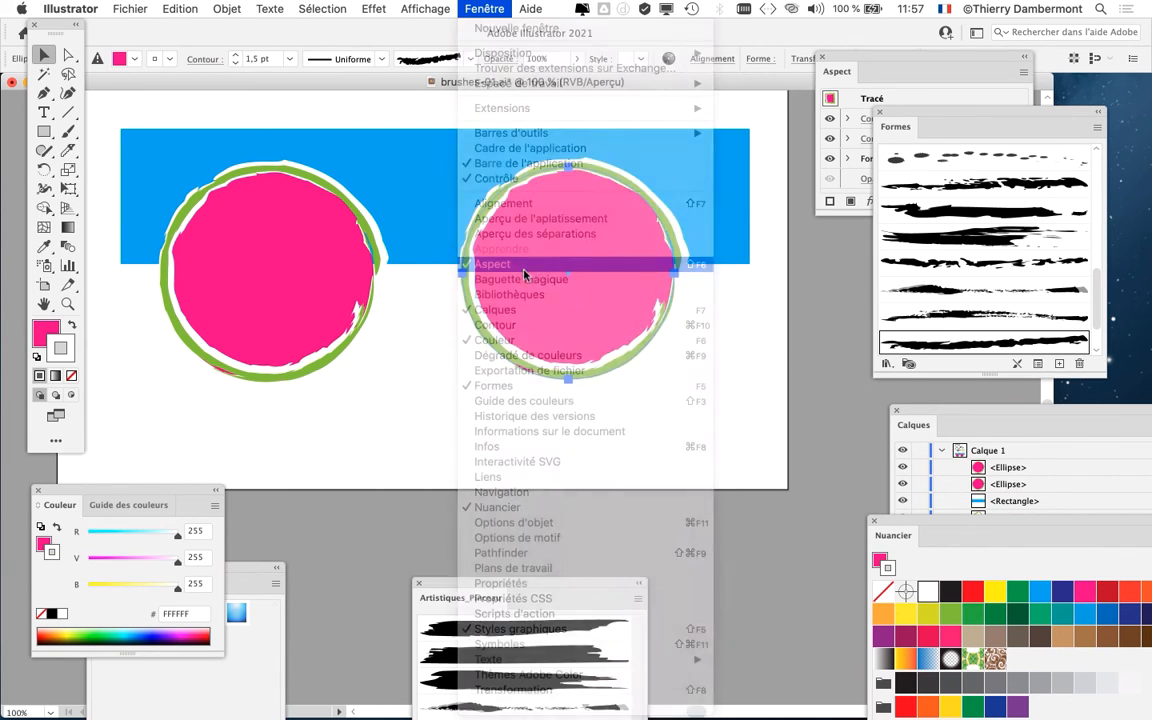
pyautogui.moveTo(842, 58); pyautogui.dragTo(739, 246)
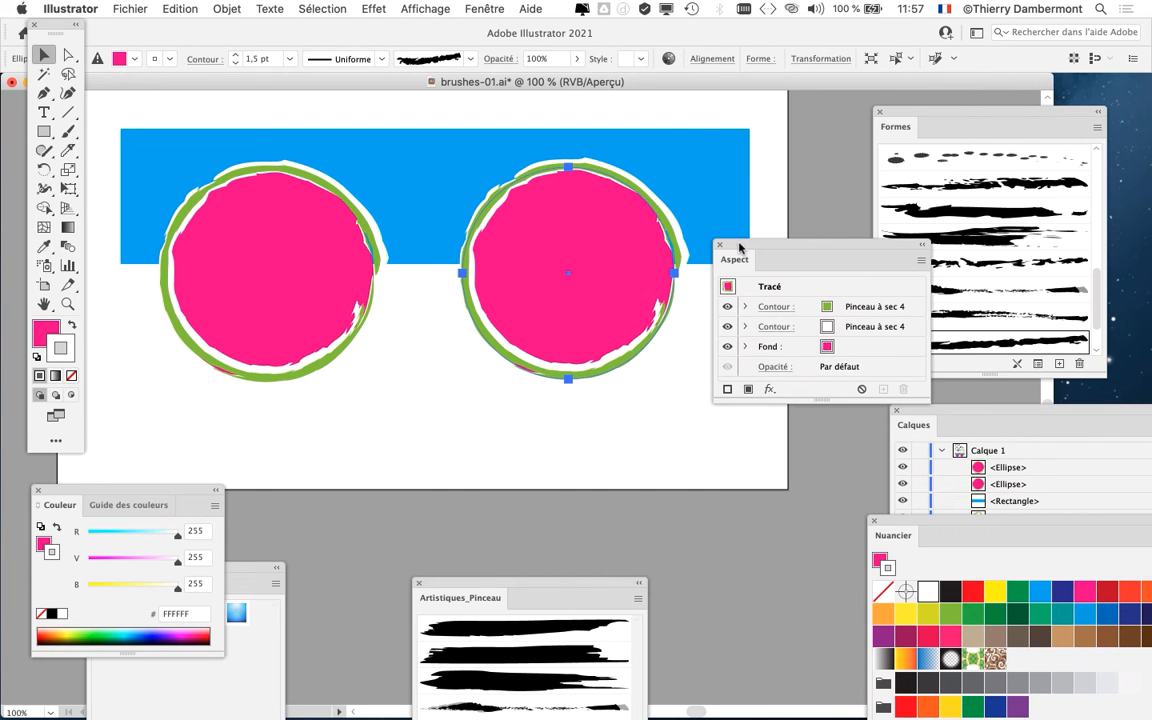
pyautogui.moveTo(927, 399); pyautogui.dragTo(1010, 478)
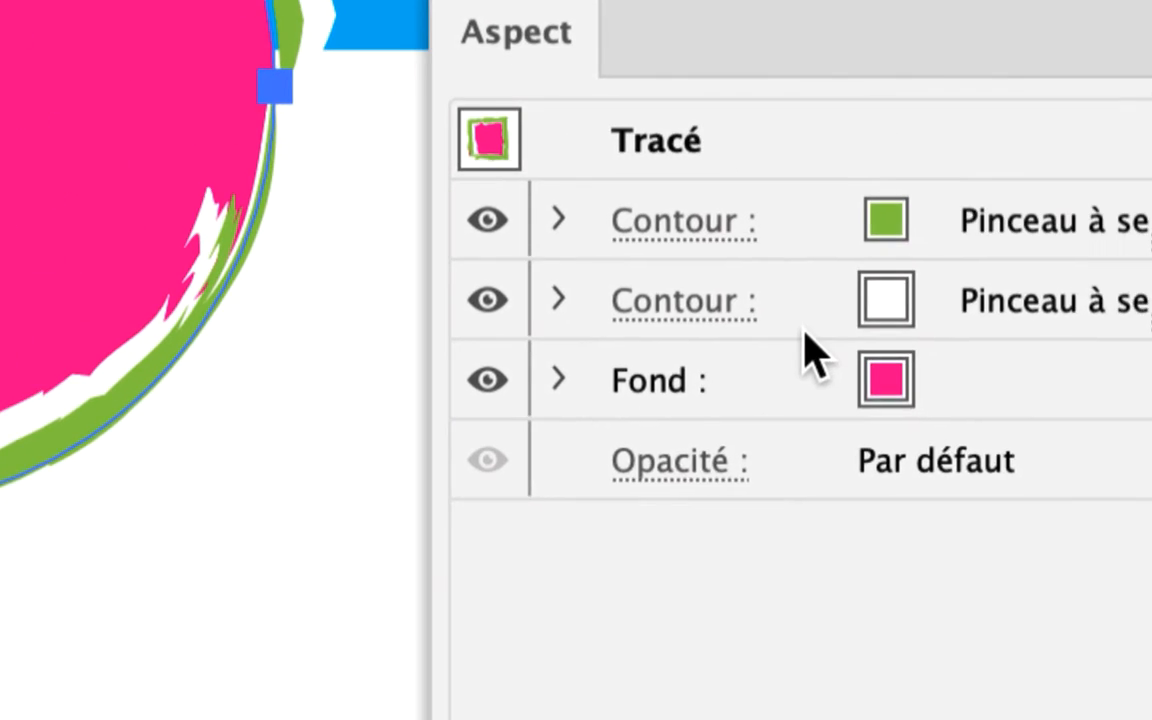
pyautogui.click(1090, 578)
pyautogui.moveTo(815, 345); pyautogui.dragTo(895, 455)
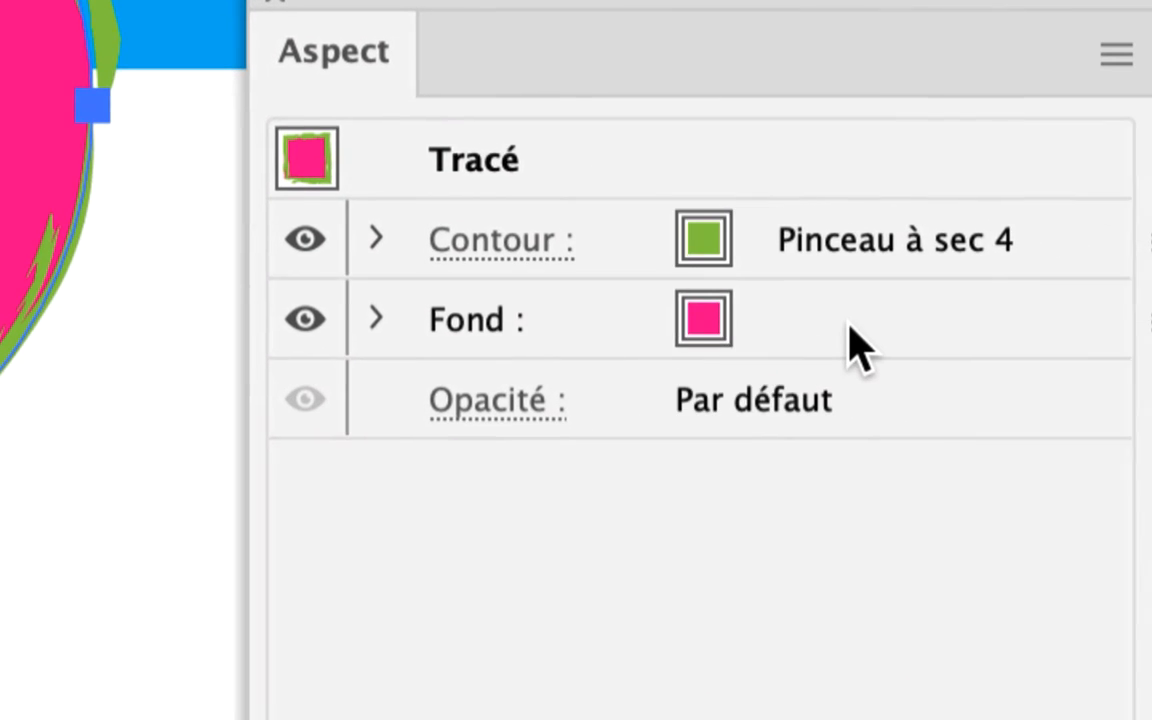
# - Add a Décalage effect to the duplicated circle's magenta Fond with an offset of -8 mm
pyautogui.click(852, 322)
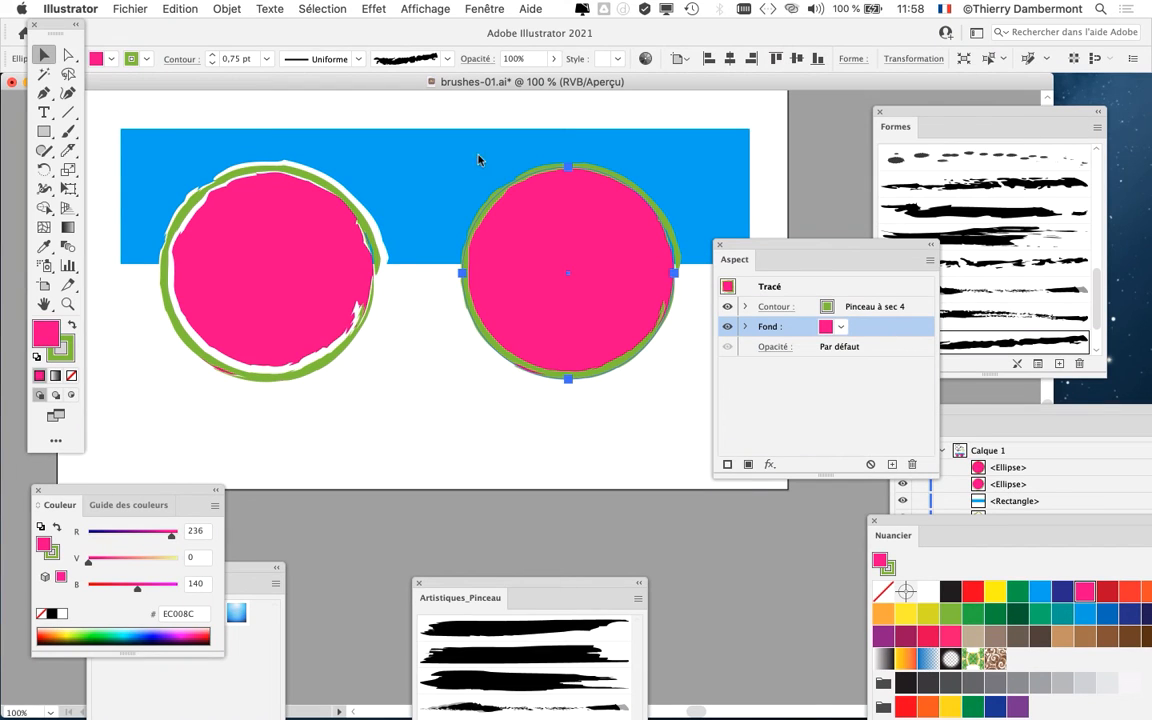
pyautogui.click(373, 8)
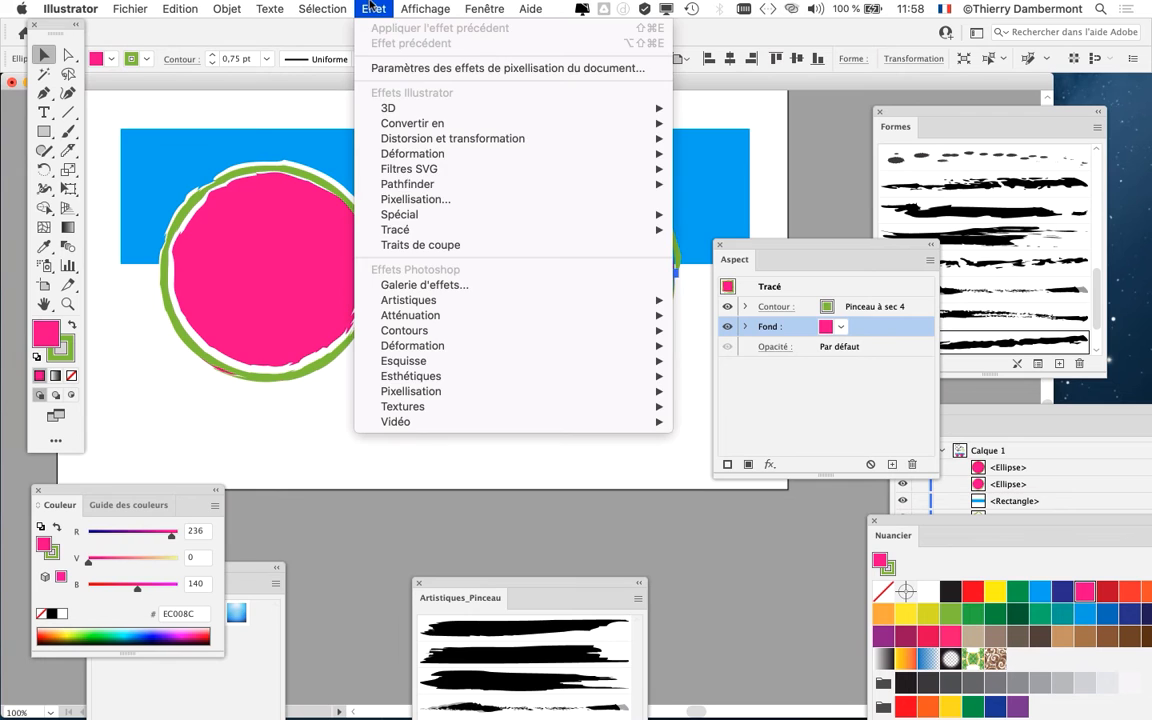
pyautogui.click(695, 229)
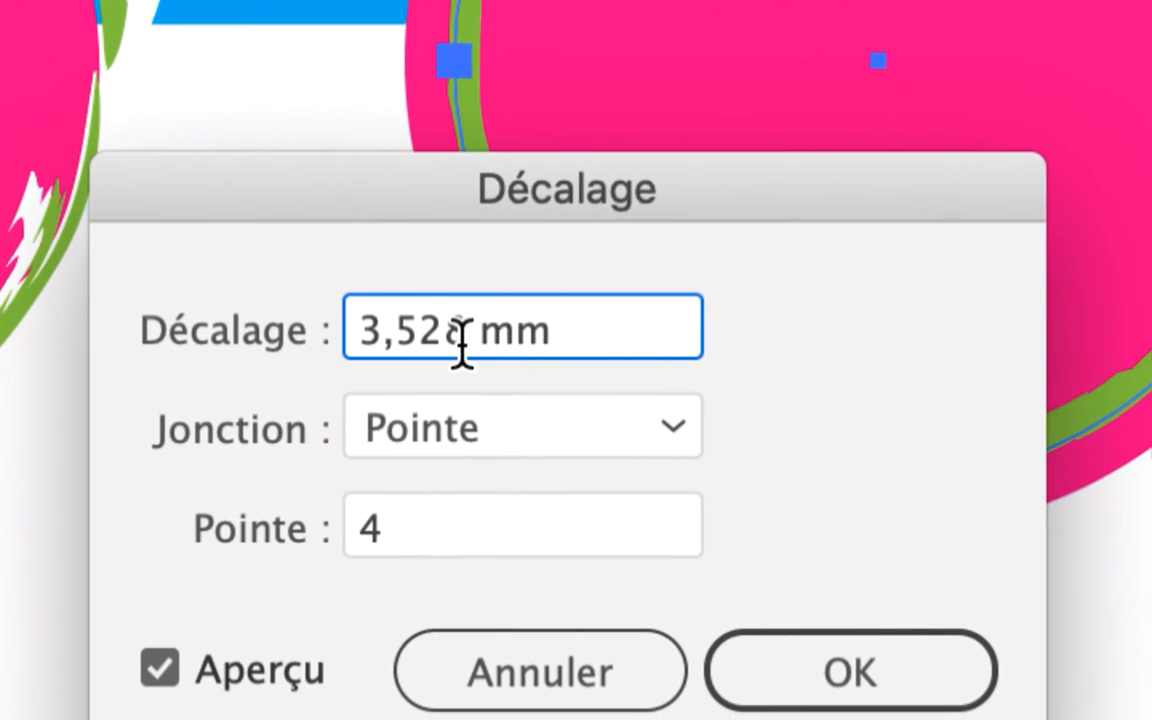
pyautogui.moveTo(600, 362); pyautogui.dragTo(407, 368)
pyautogui.write('-8')
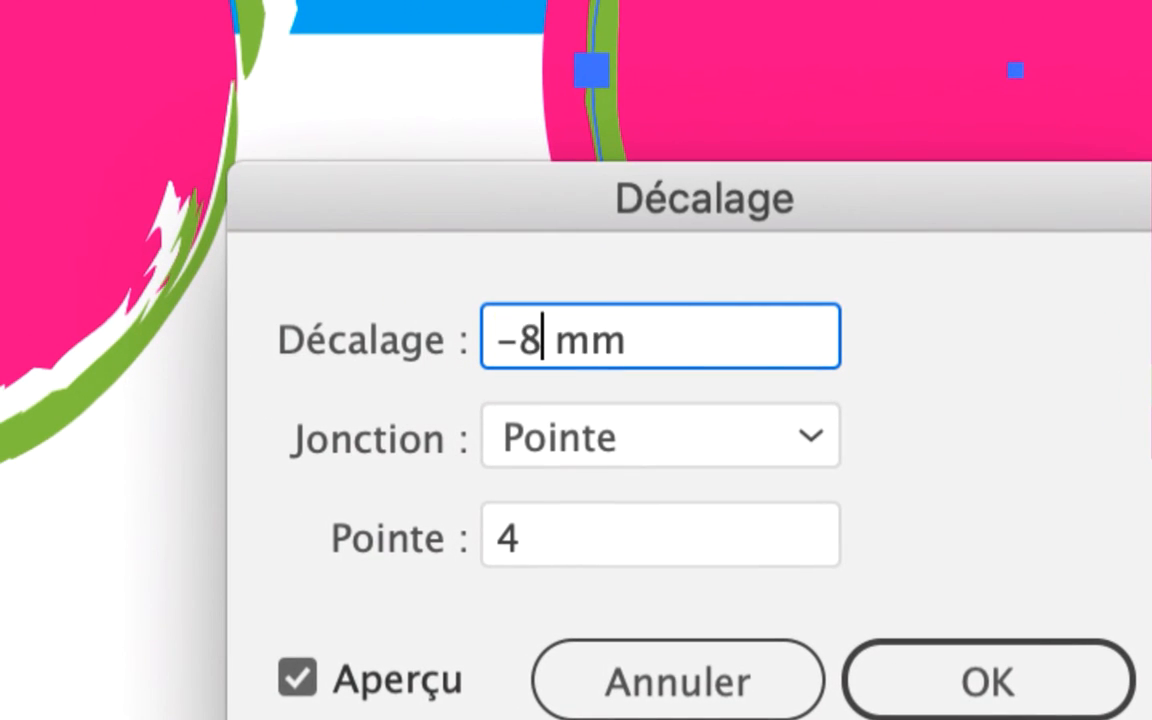
pyautogui.press('Tab')
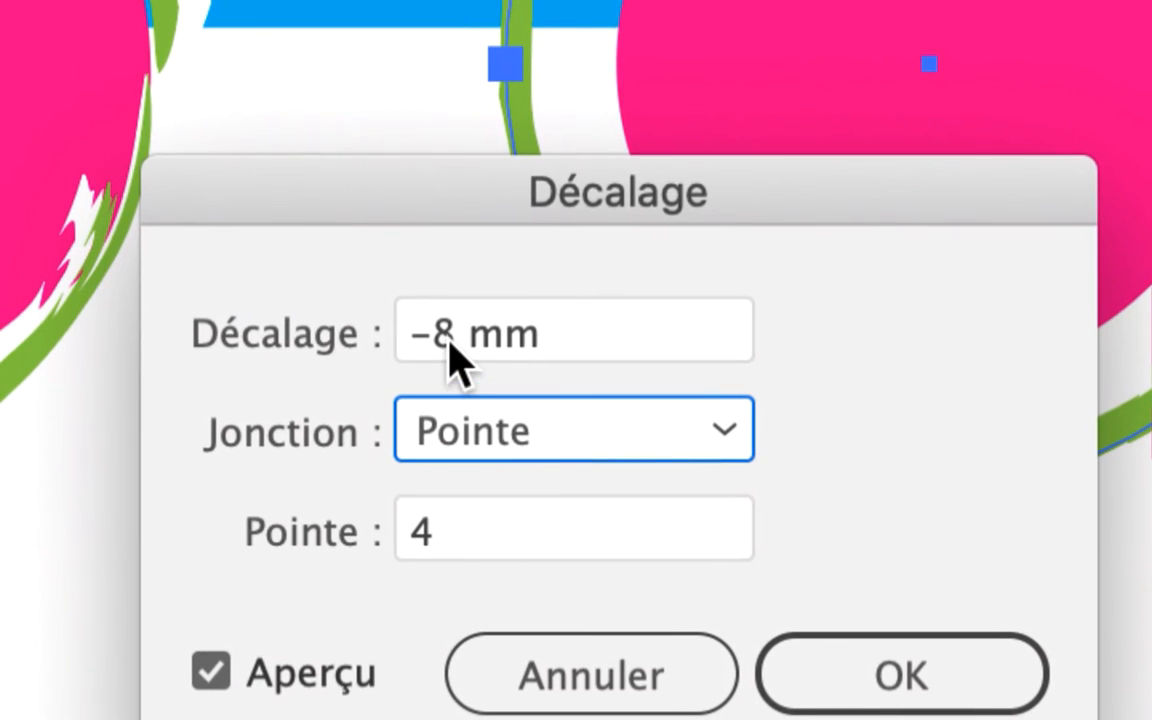
# - Try a Décalage of -6 mm on the magenta fill, and apply the effect at -7 mm
pyautogui.doubleClick(445, 335)
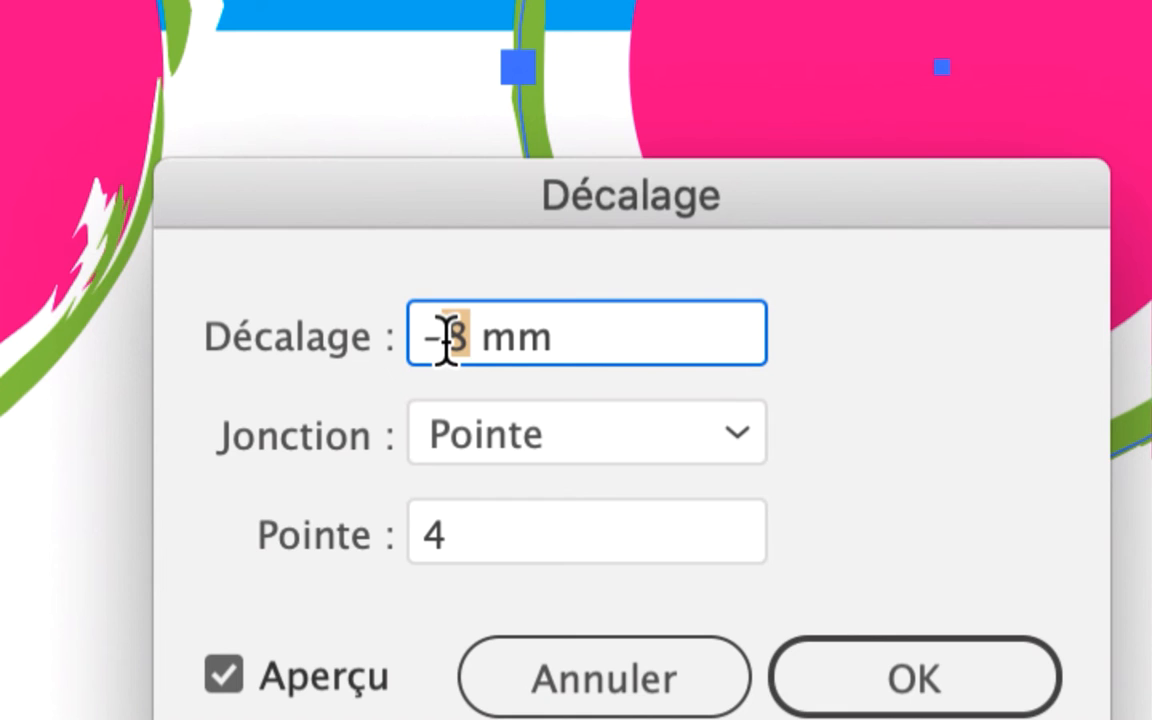
pyautogui.write('6')
pyautogui.press('Tab')
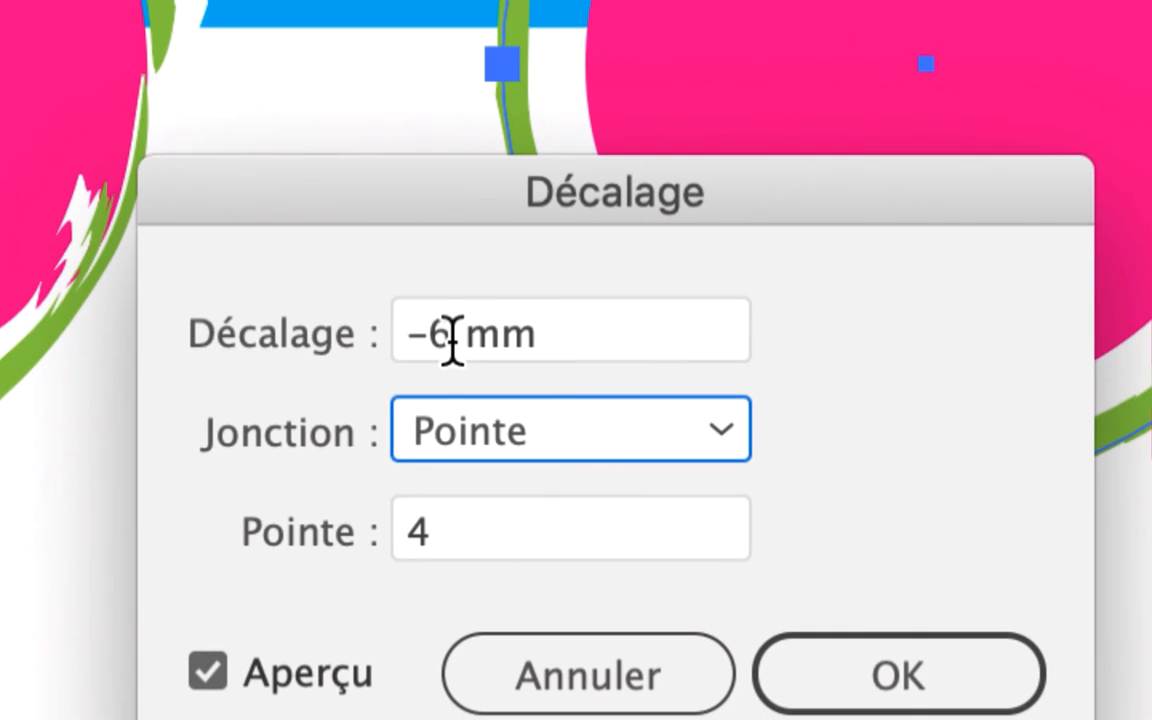
pyautogui.doubleClick(447, 335)
pyautogui.write('7')
pyautogui.press('Tab')
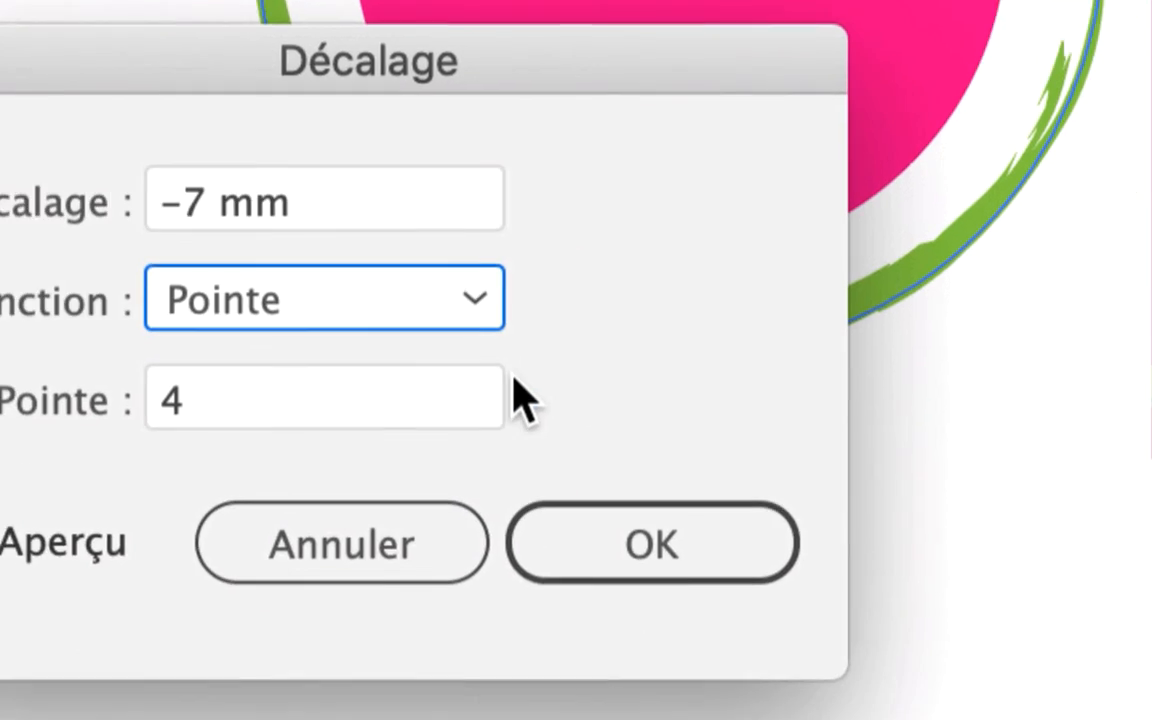
pyautogui.click(860, 682)
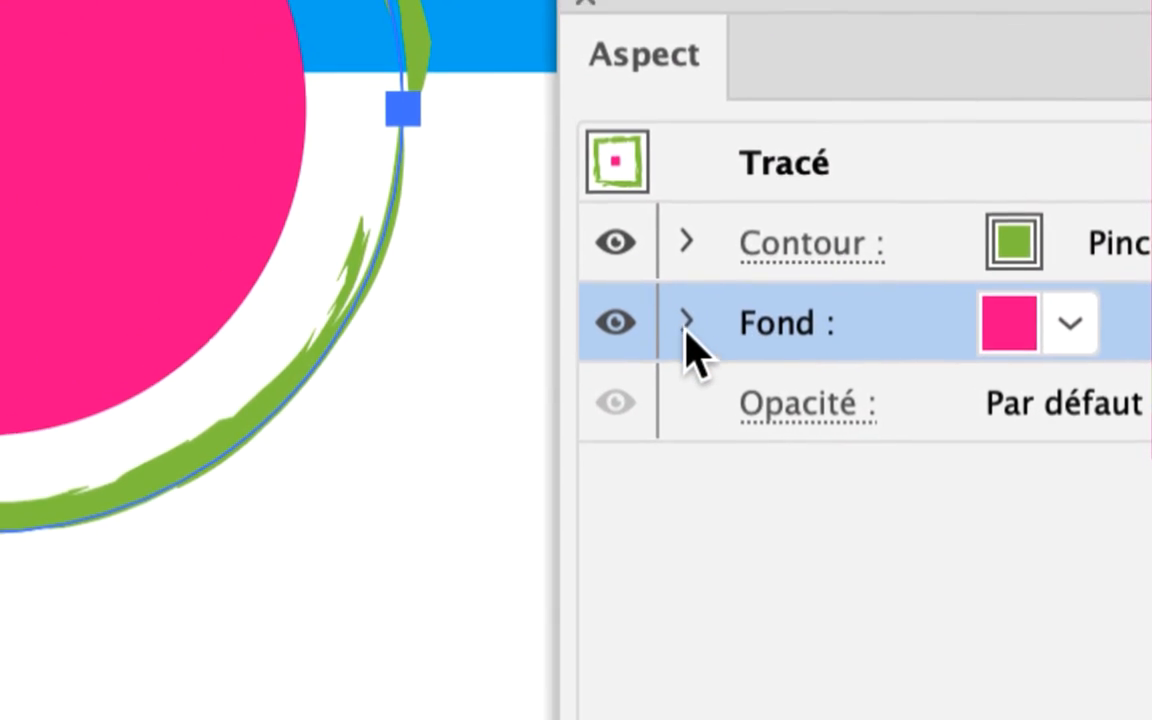
# - Edit the existing Décalage effect under Fond to -6 mm and collapse the Fond attributes
pyautogui.click(687, 322)
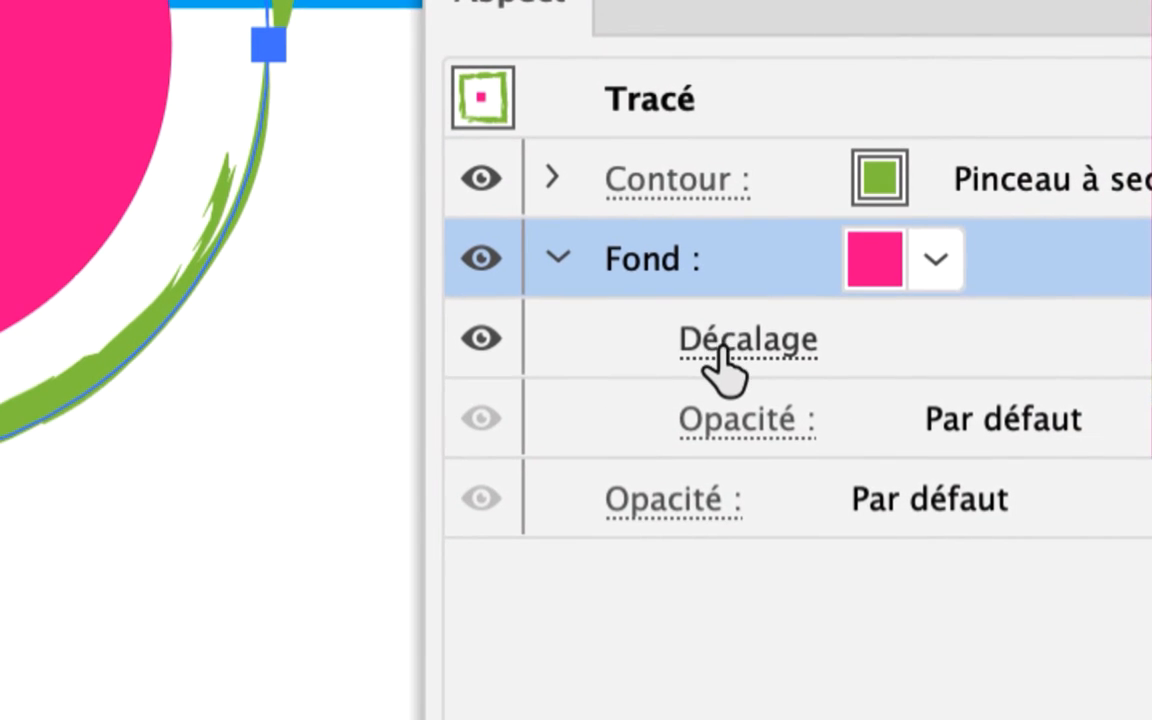
pyautogui.click(722, 368)
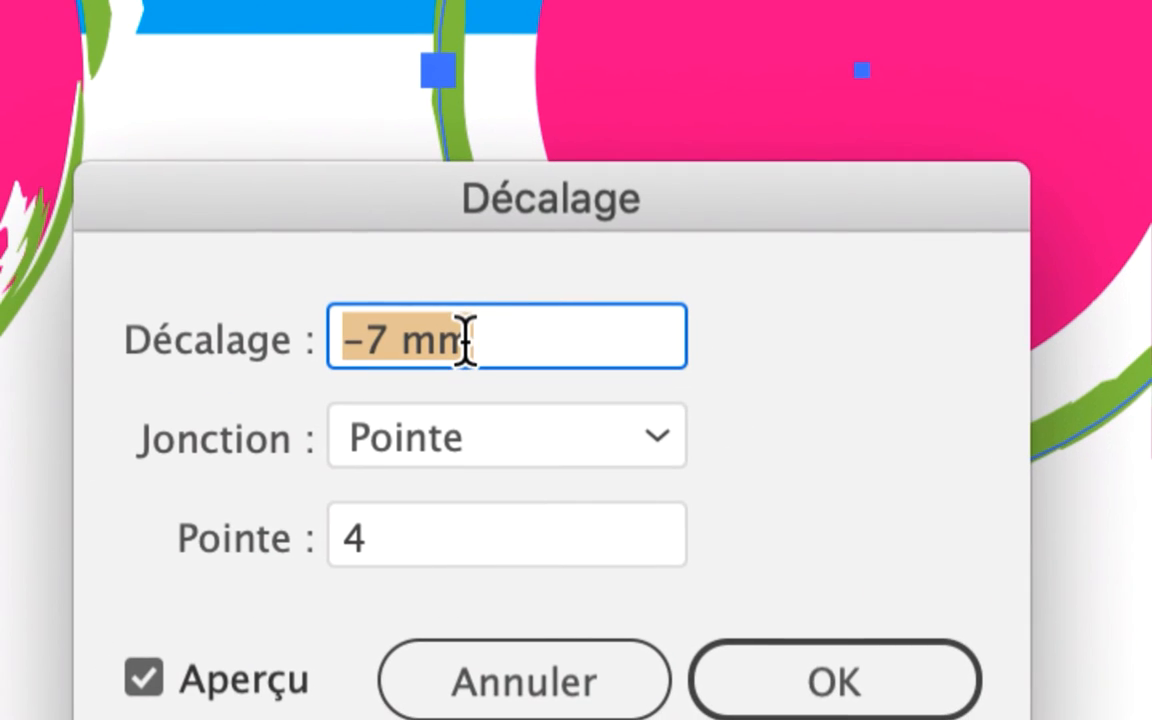
pyautogui.write('-6')
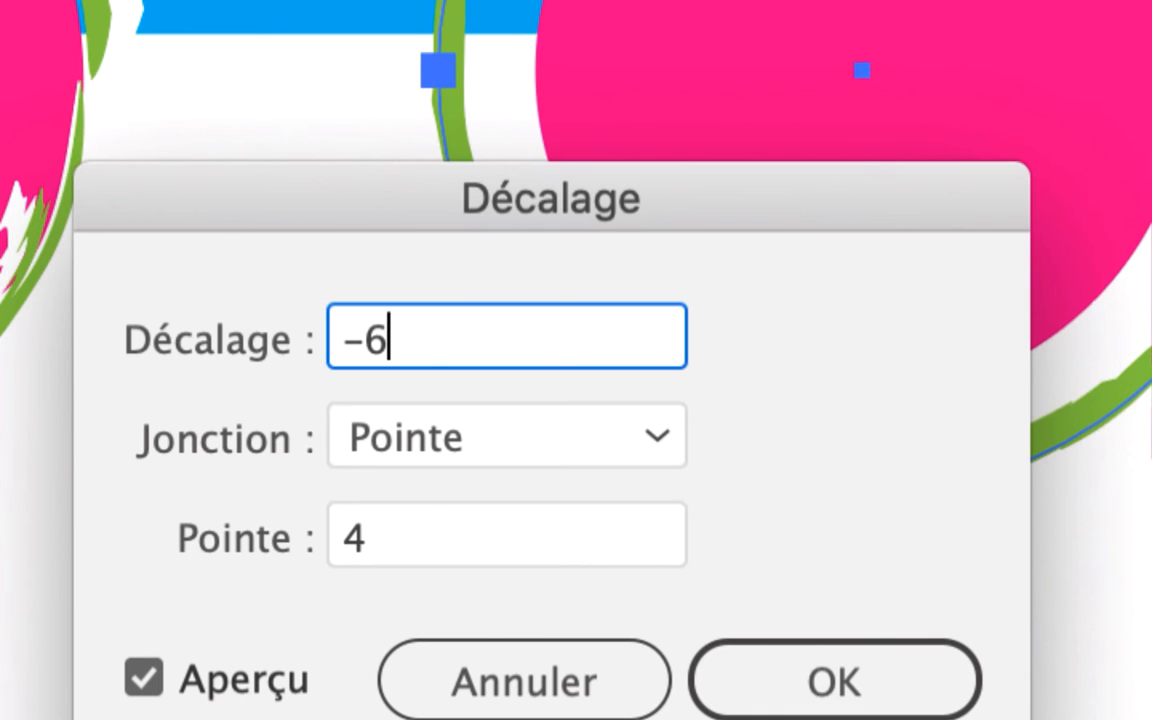
pyautogui.press('Tab')
pyautogui.click(771, 640)
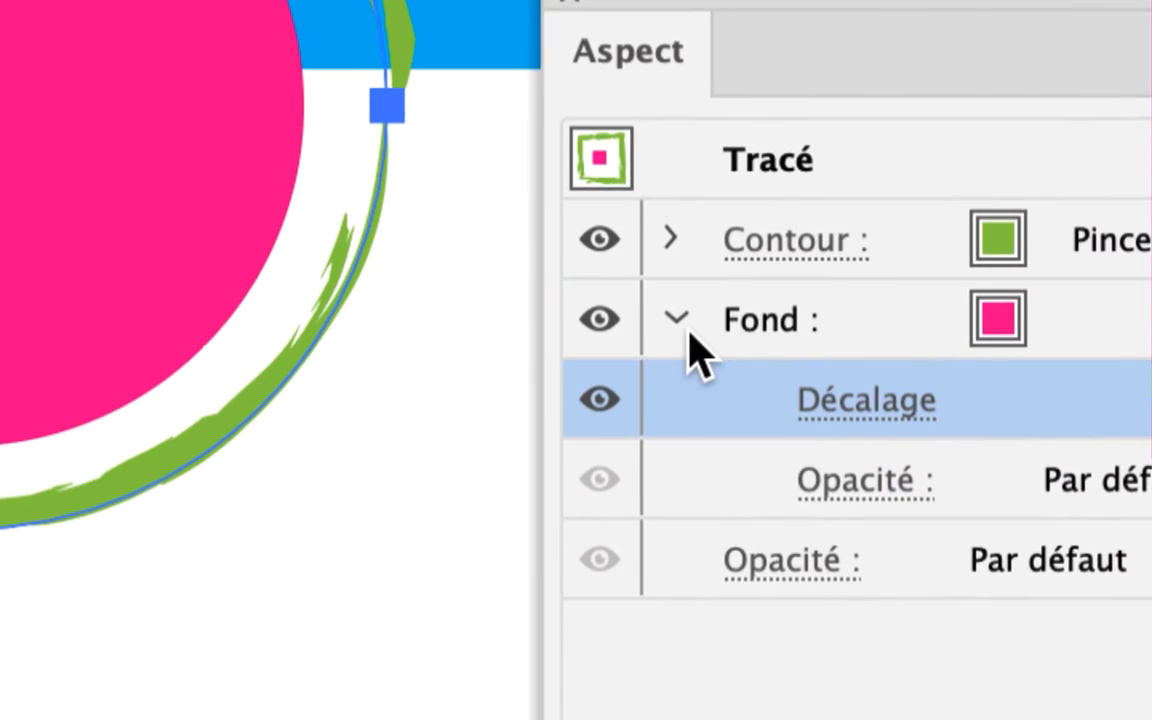
pyautogui.click(680, 324)
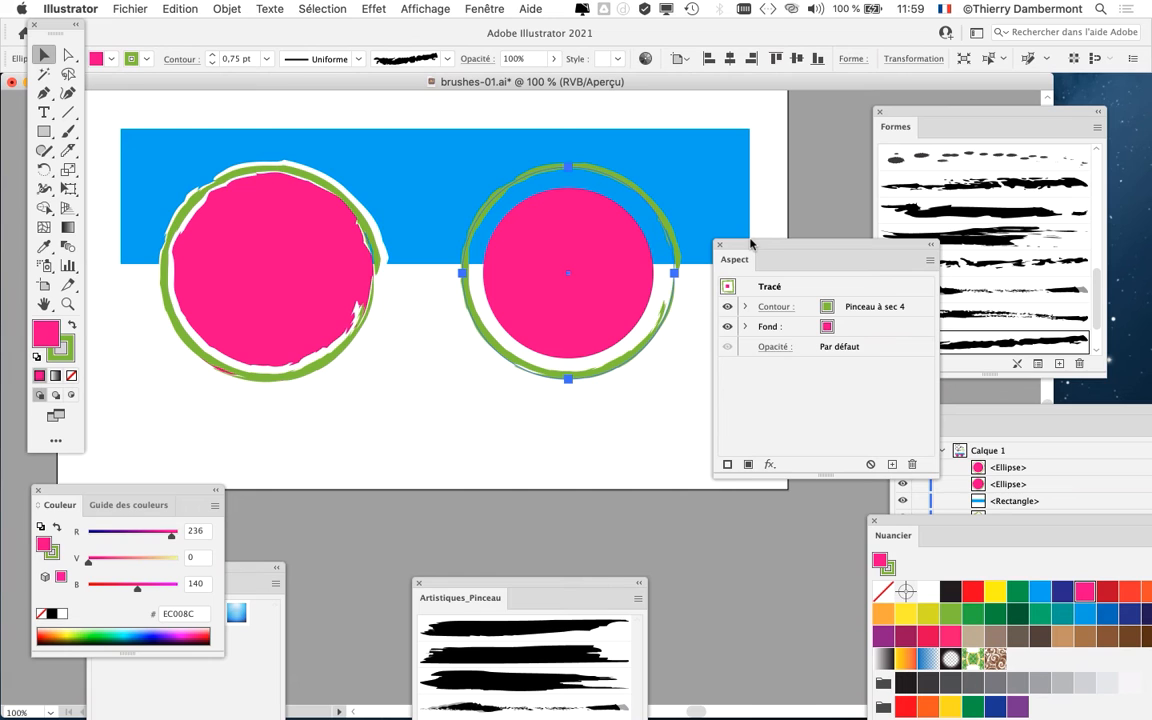
# - Keep the Aspect palette clear of the right circle and save the document as brushes-02.ai in Adobe Illustrator (ai) format
pyautogui.moveTo(750, 243); pyautogui.dragTo(774, 133)
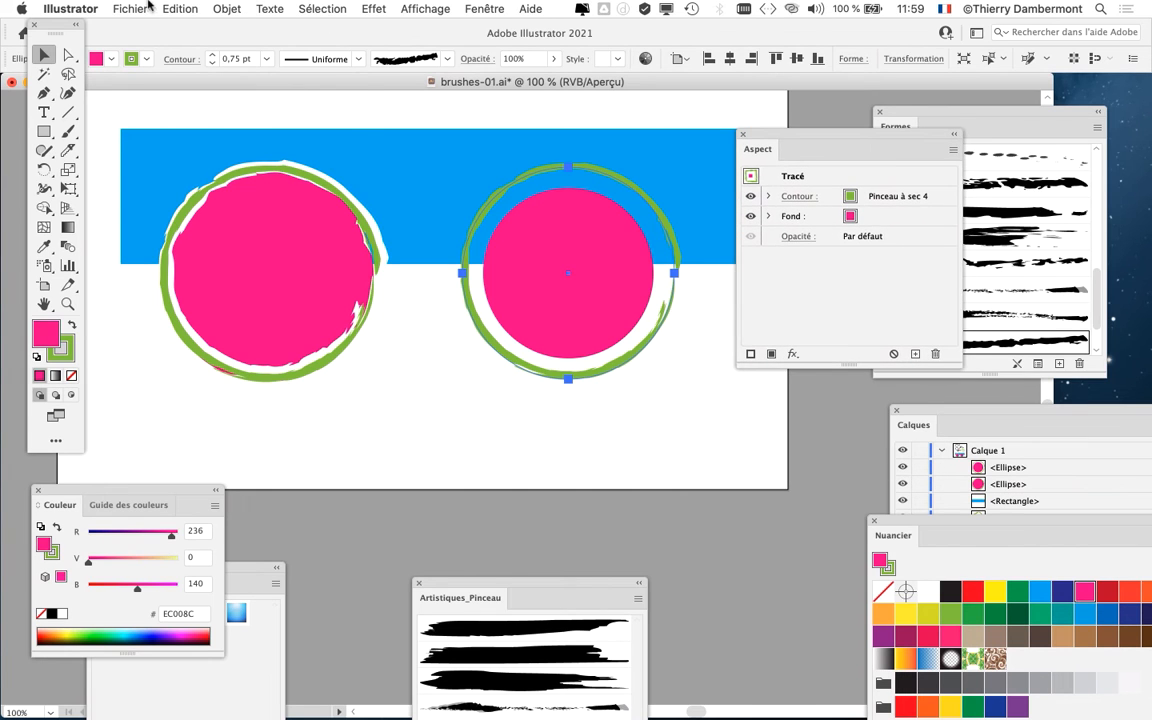
pyautogui.click(130, 8)
pyautogui.click(190, 159)
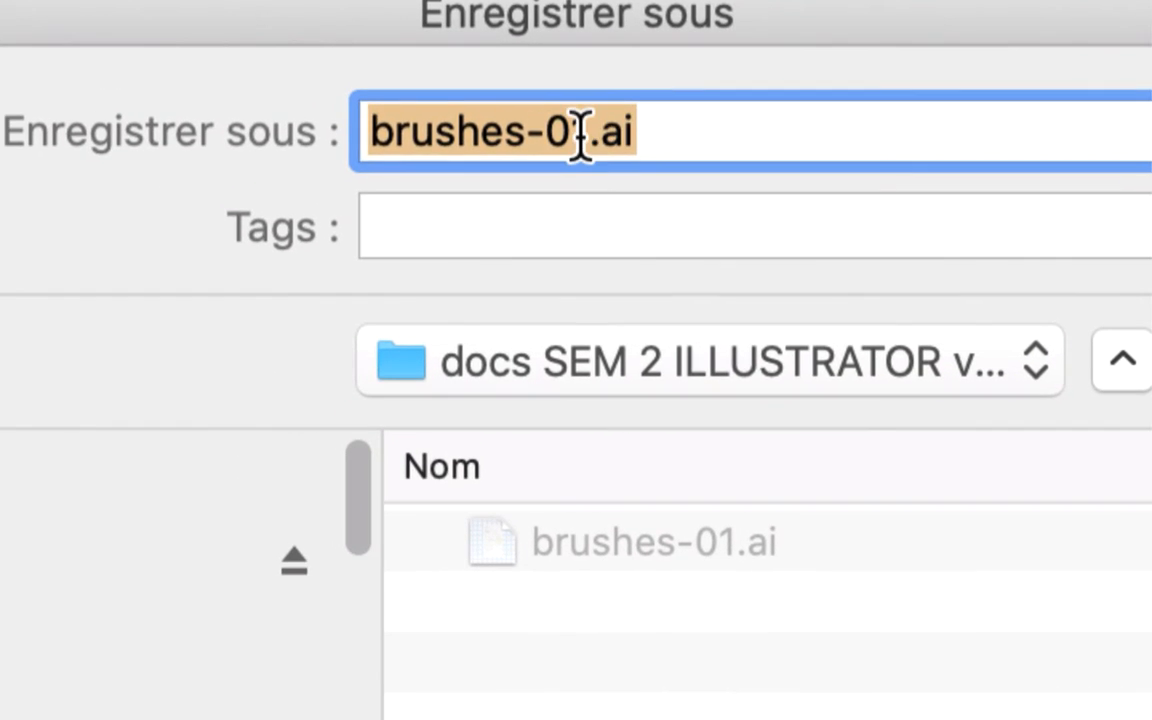
pyautogui.click(582, 140)
pyautogui.hotkey('shift', 'Right')
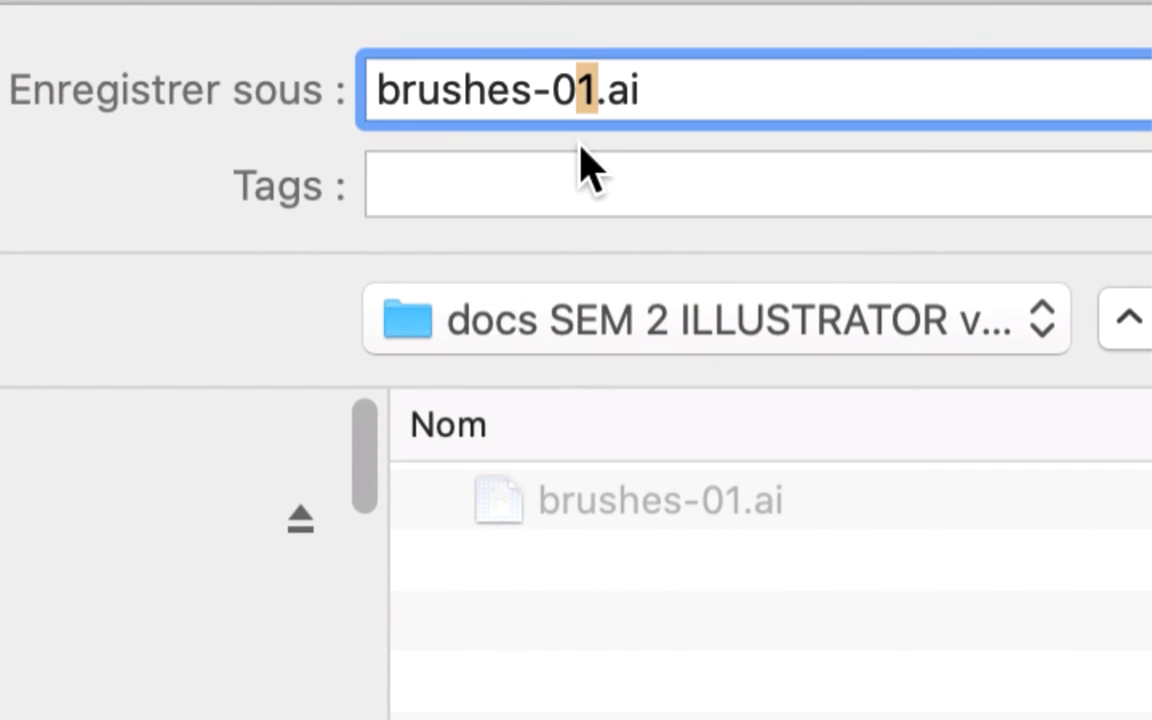
pyautogui.write('2')
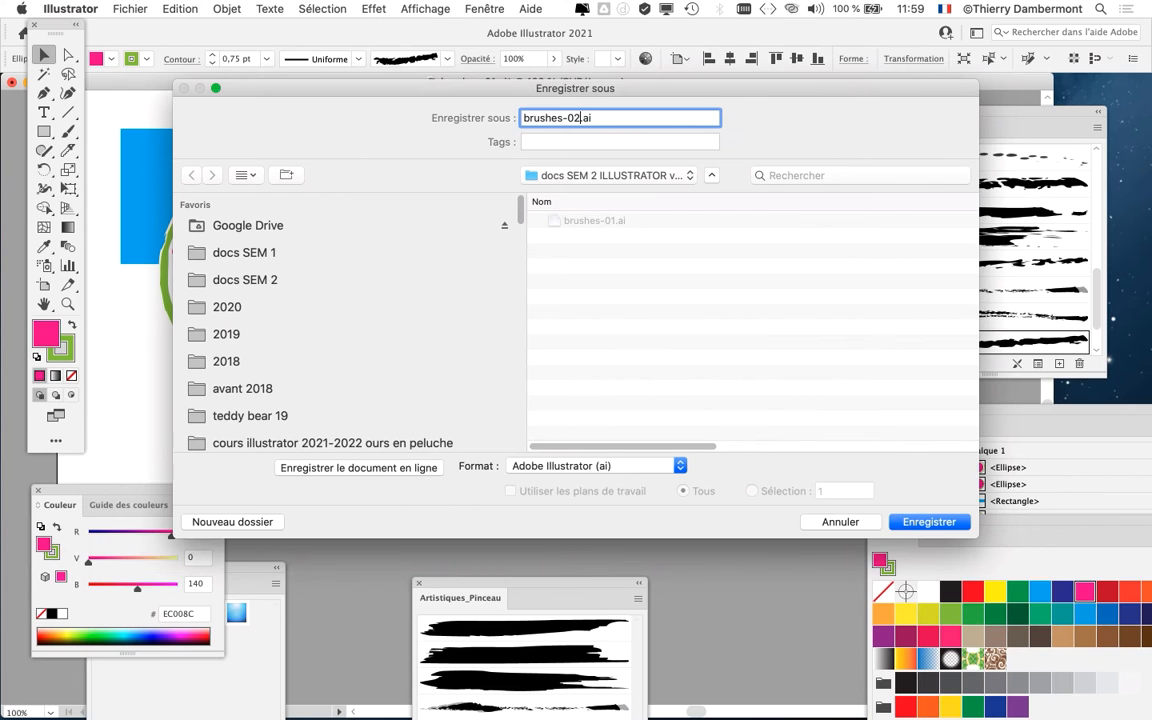
pyautogui.press('Return')
pyautogui.press('Return')
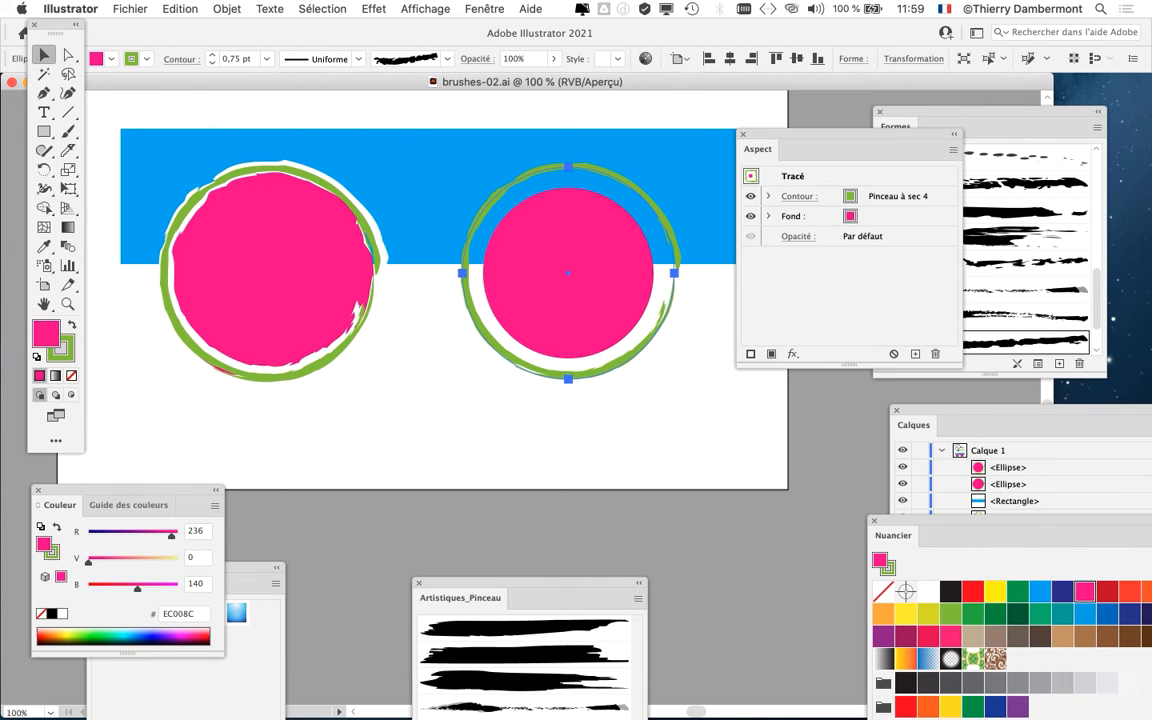
# - Compare the brushed edges of the two circles up close, keeping the Aspect palette clear of the right circle
pyautogui.click(1050, 342)
pyautogui.keyDown('super'); pyautogui.doubleClick(556, 246); pyautogui.keyUp('super')
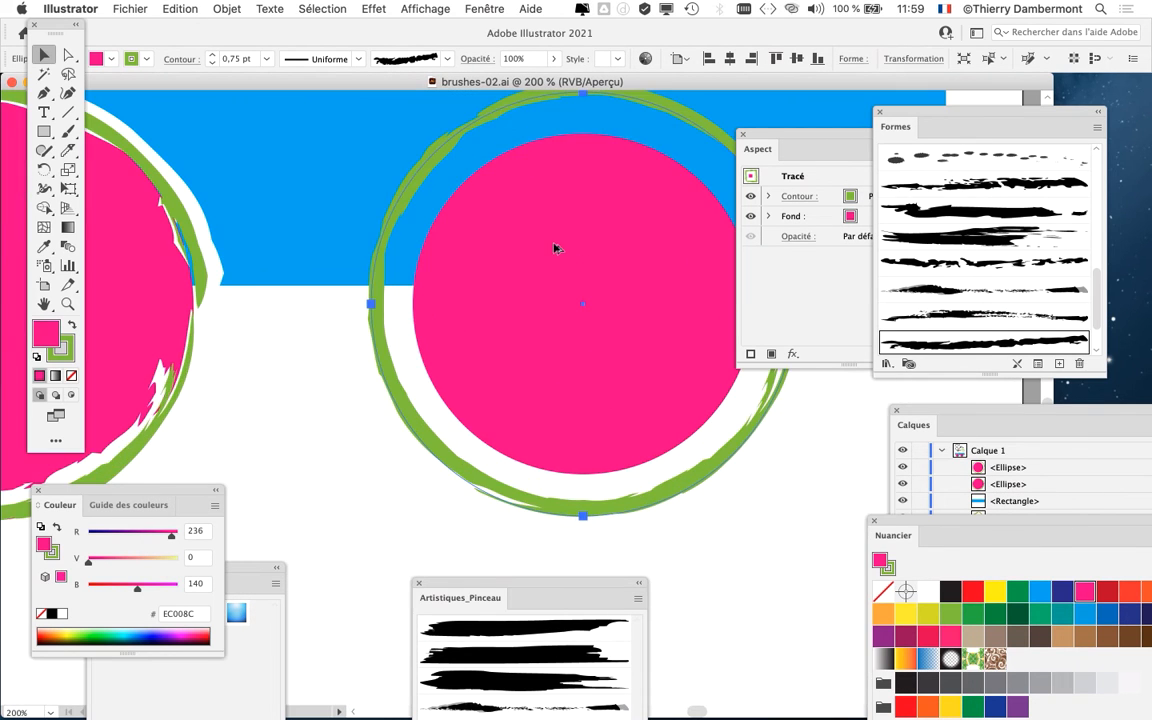
pyautogui.moveTo(556, 247); pyautogui.dragTo(290, 293)
pyautogui.moveTo(775, 135); pyautogui.dragTo(684, 130)
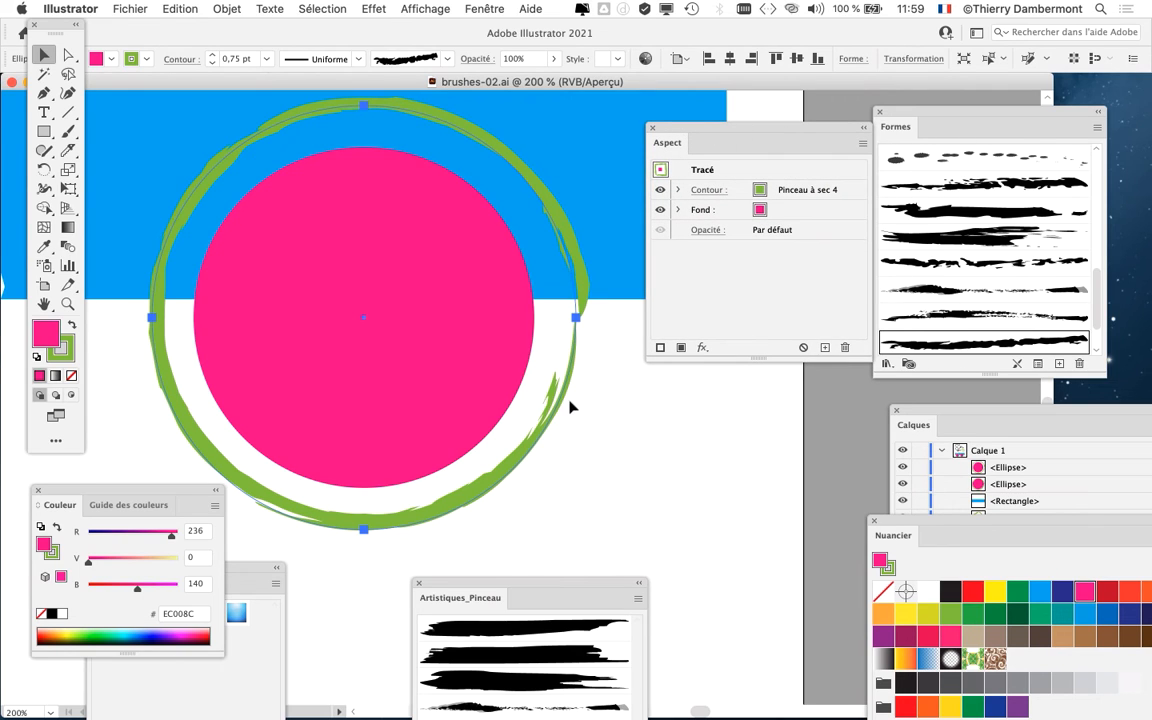
pyautogui.moveTo(735, 133); pyautogui.dragTo(702, 139)
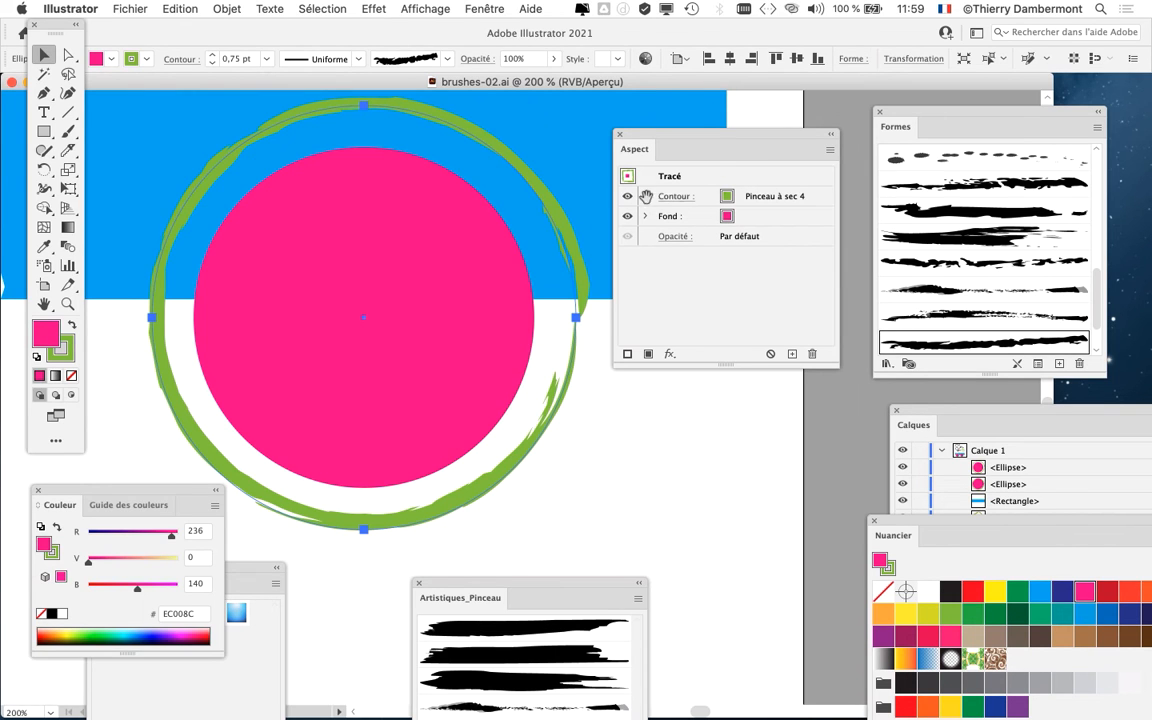
pyautogui.moveTo(314, 287); pyautogui.dragTo(683, 398)
pyautogui.moveTo(183, 344); pyautogui.dragTo(457, 263)
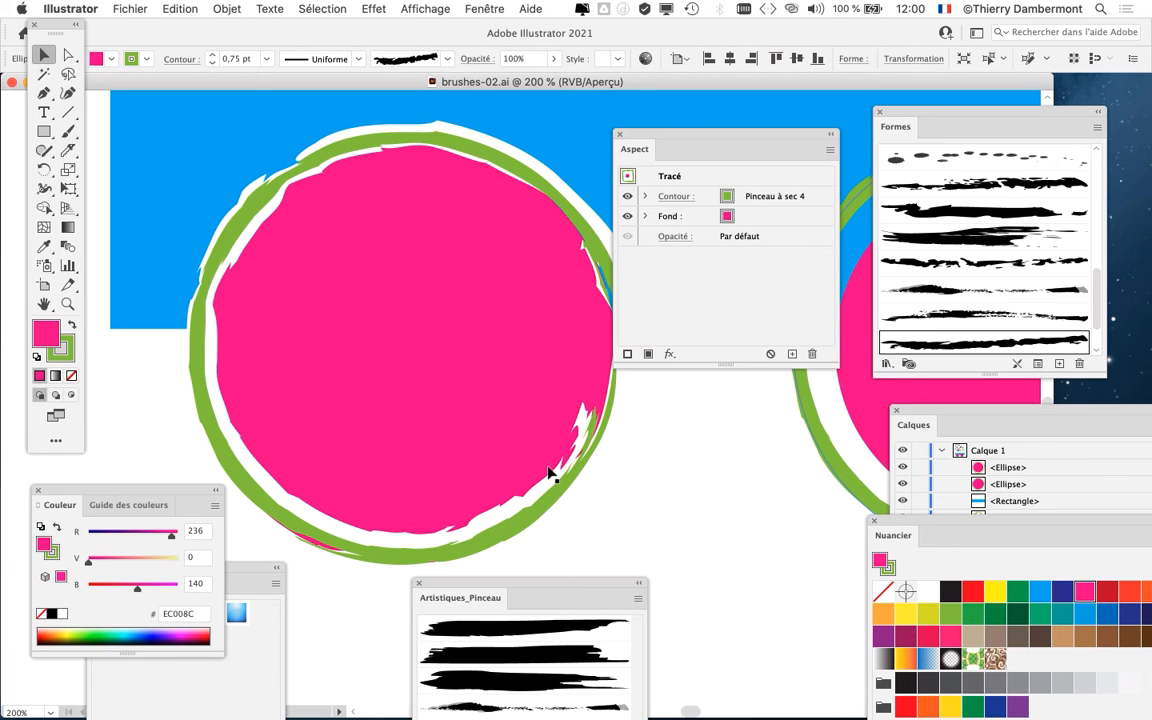
pyautogui.hscroll(10, 549, 476)
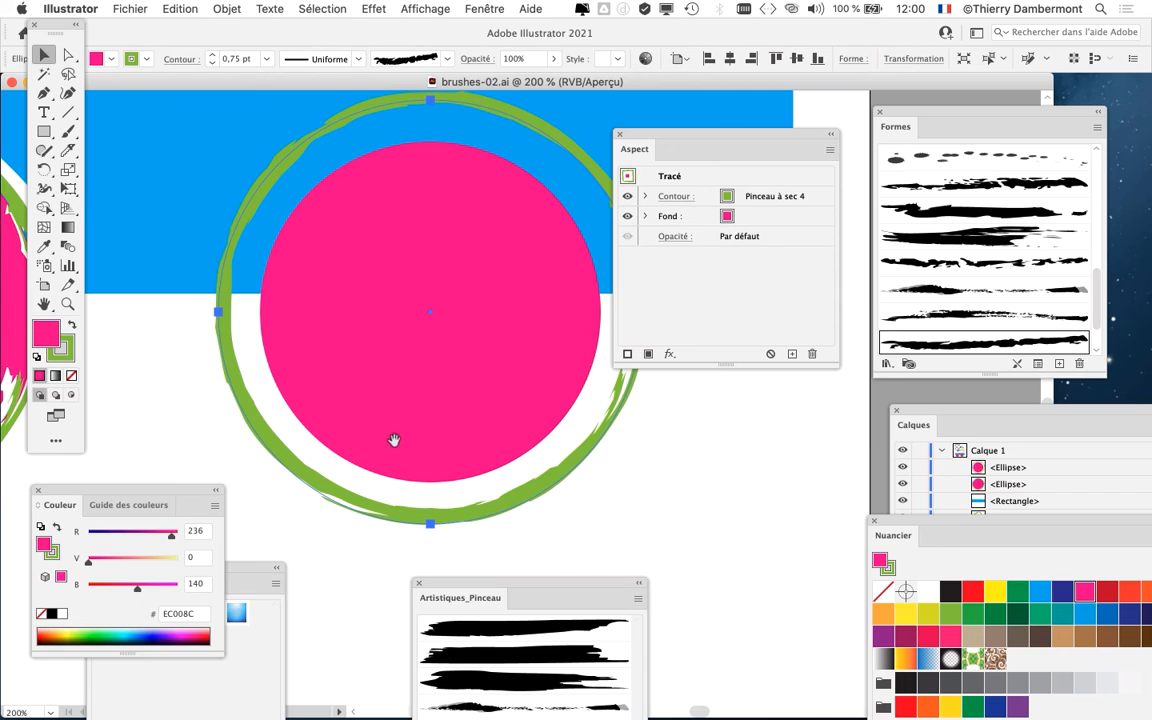
pyautogui.hscroll(3, 397, 447)
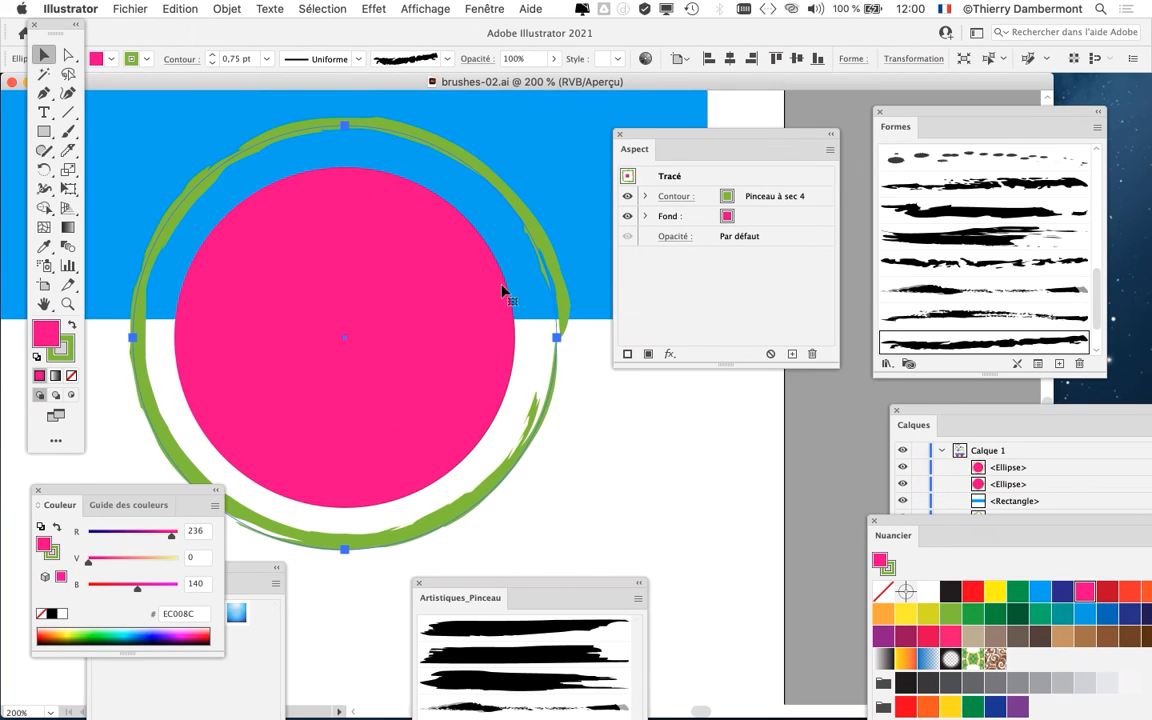
pyautogui.scroll(-1, 504, 290)
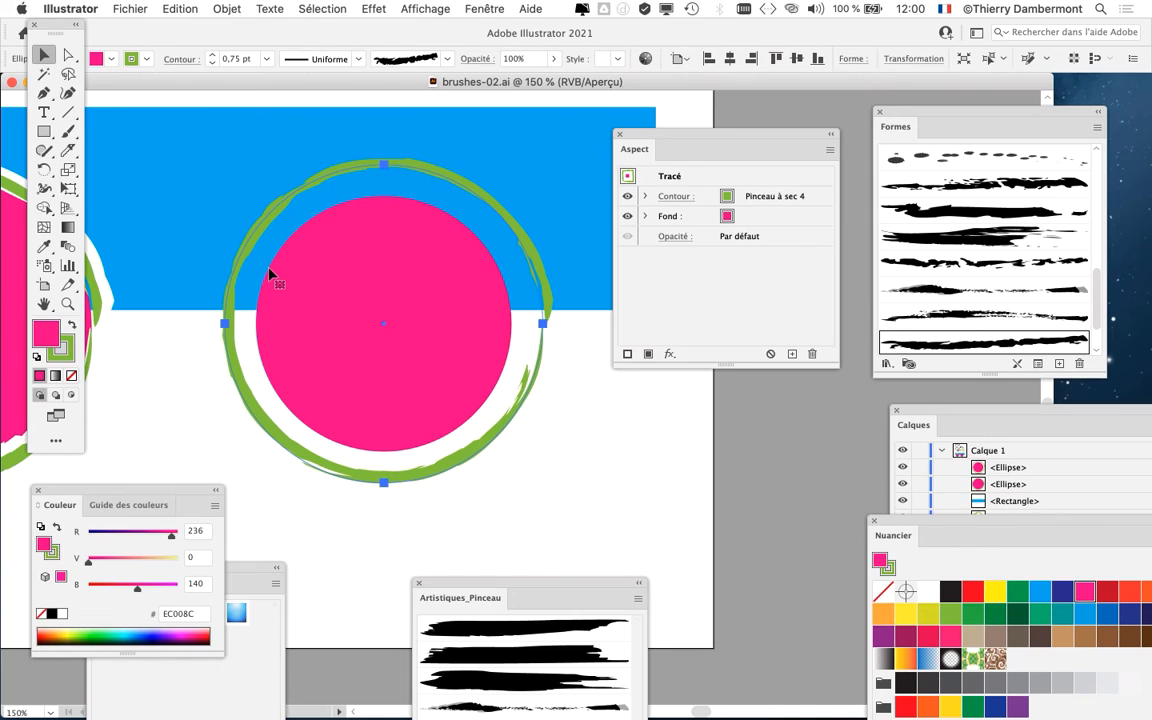
pyautogui.moveTo(244, 301); pyautogui.dragTo(259, 290)
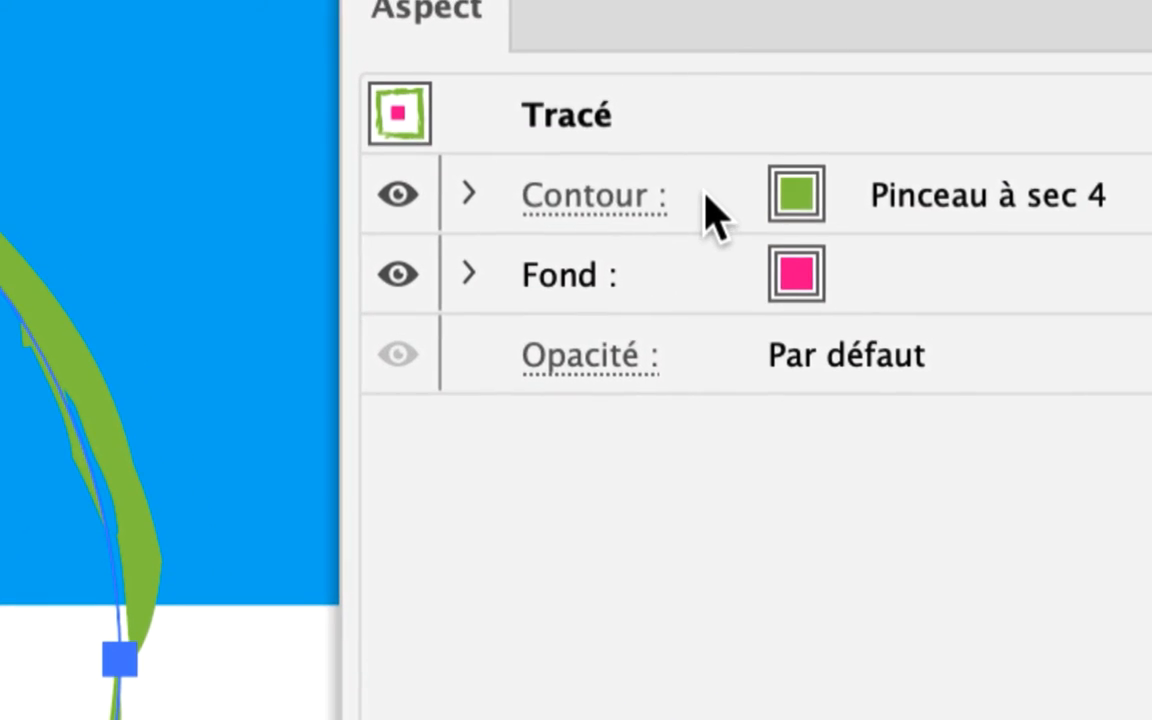
# - Add a second Contour to the right circle below the green one in the stacking order and colour it magenta
pyautogui.click(1148, 328)
pyautogui.moveTo(712, 210); pyautogui.dragTo(776, 318)
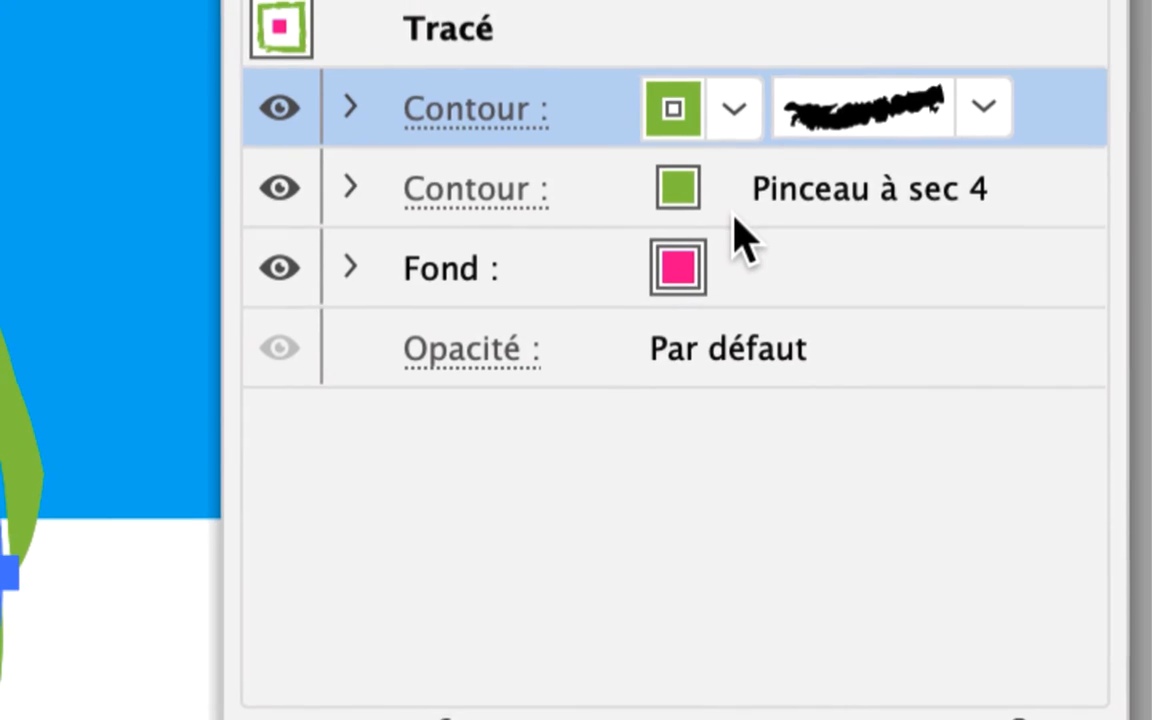
pyautogui.click(731, 210)
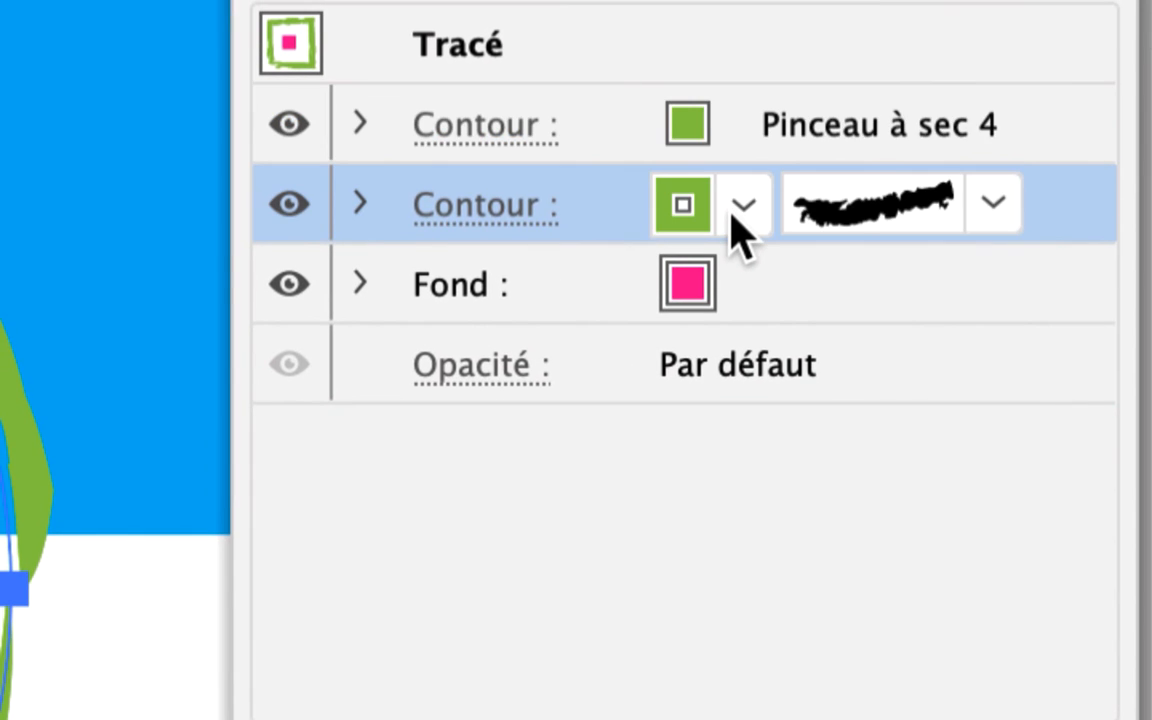
pyautogui.click(735, 210)
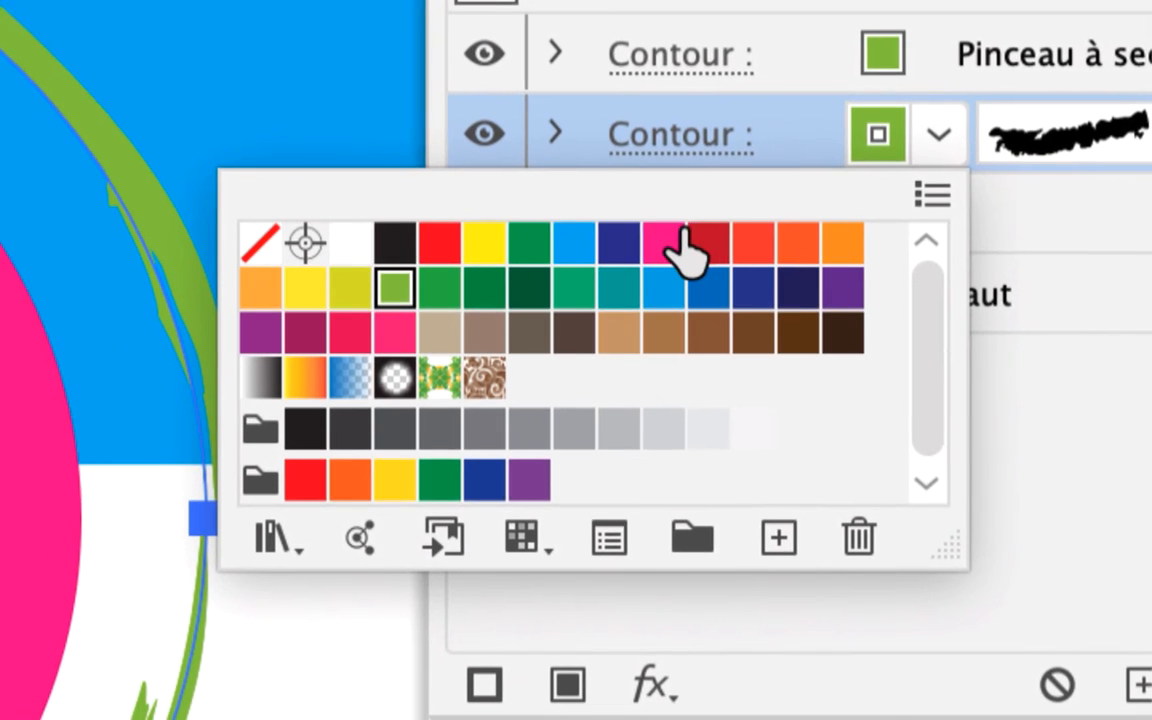
pyautogui.click(564, 282)
pyautogui.click(943, 264)
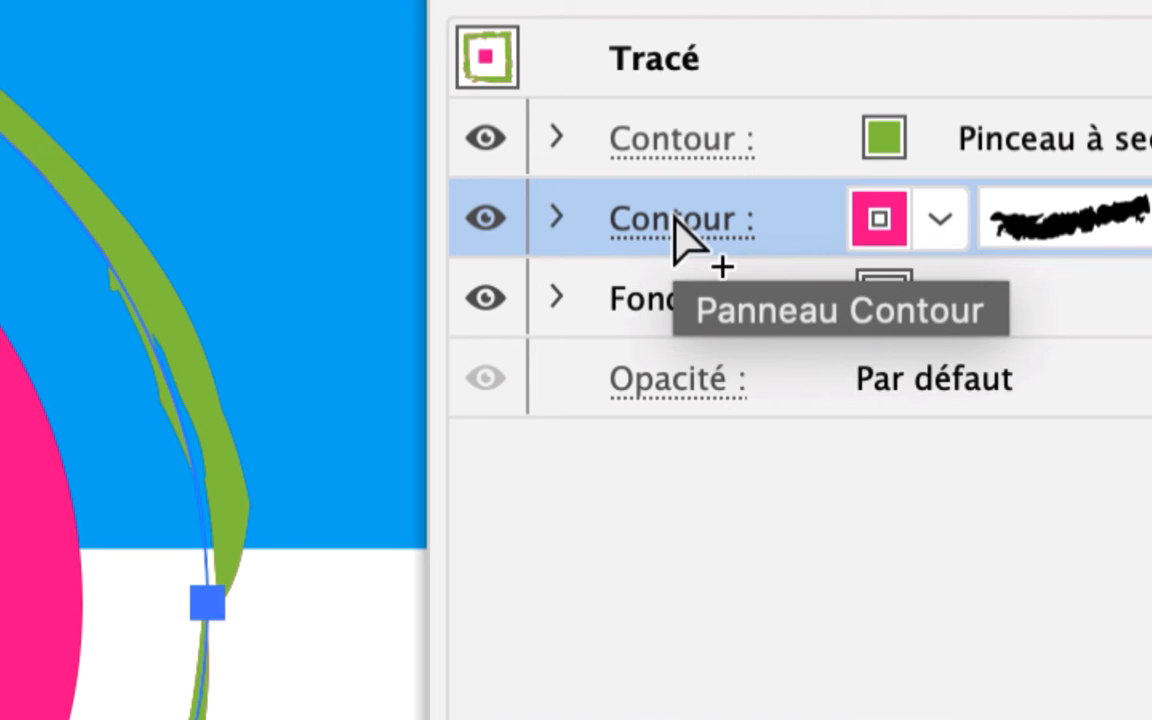
# - Set the magenta contour's Graisse to 2 pt
pyautogui.click(680, 225)
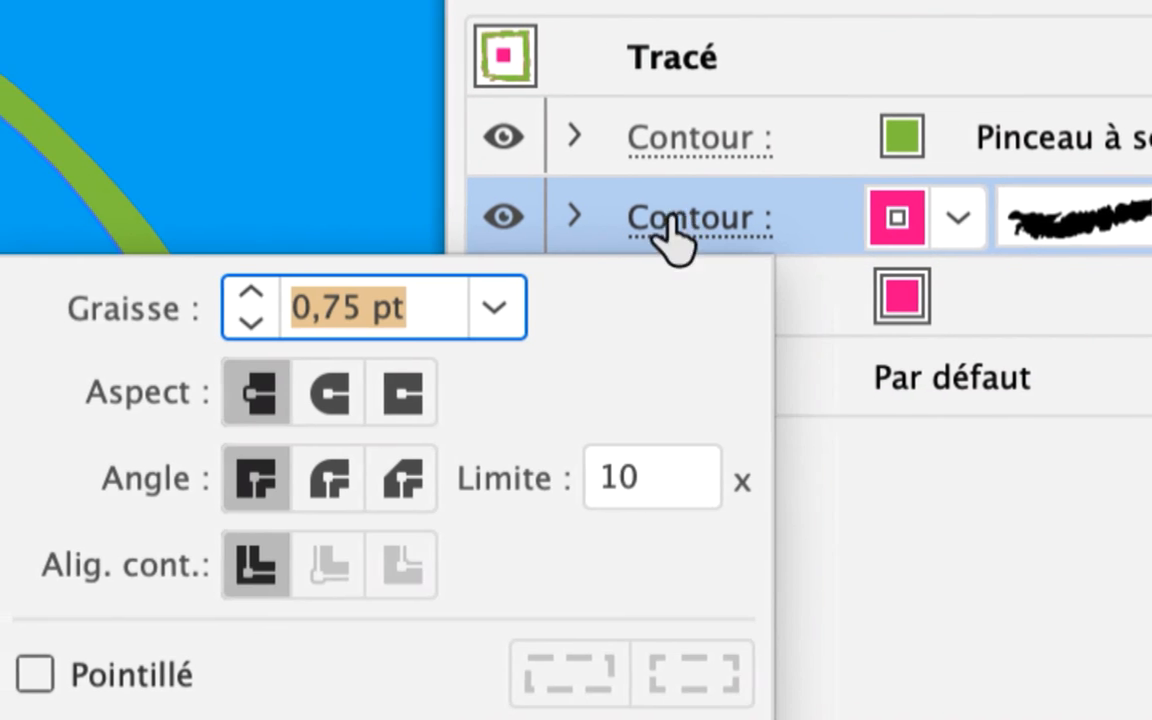
pyautogui.click(238, 295)
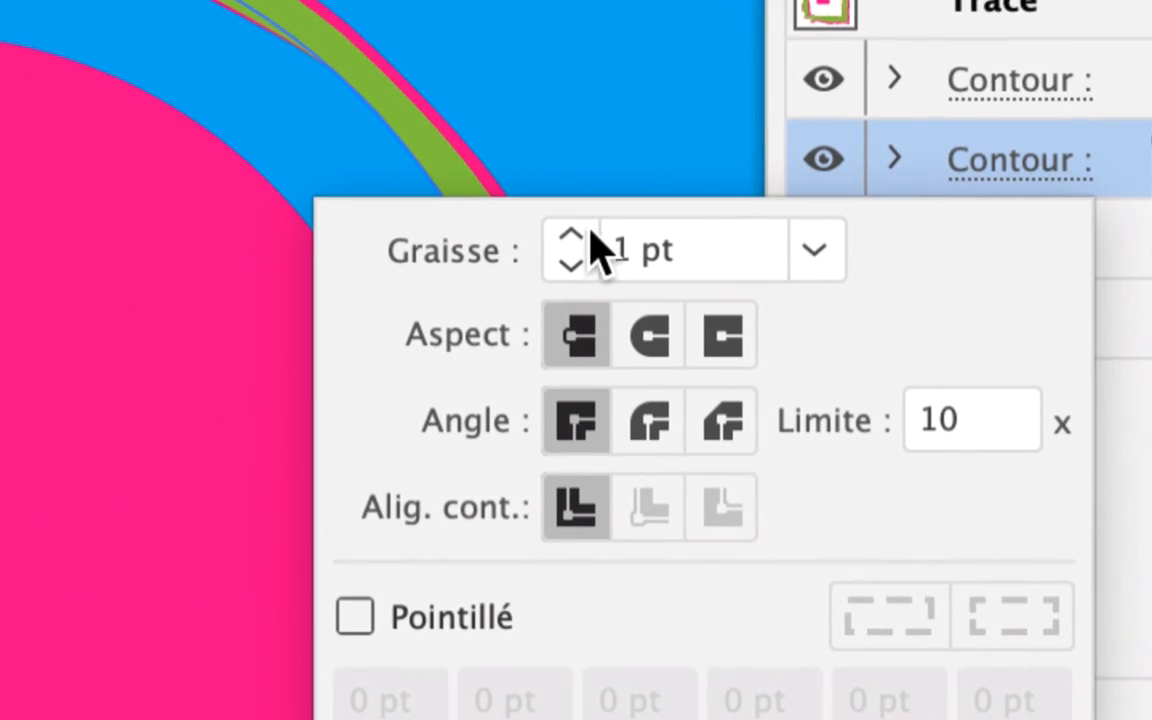
pyautogui.click(578, 236)
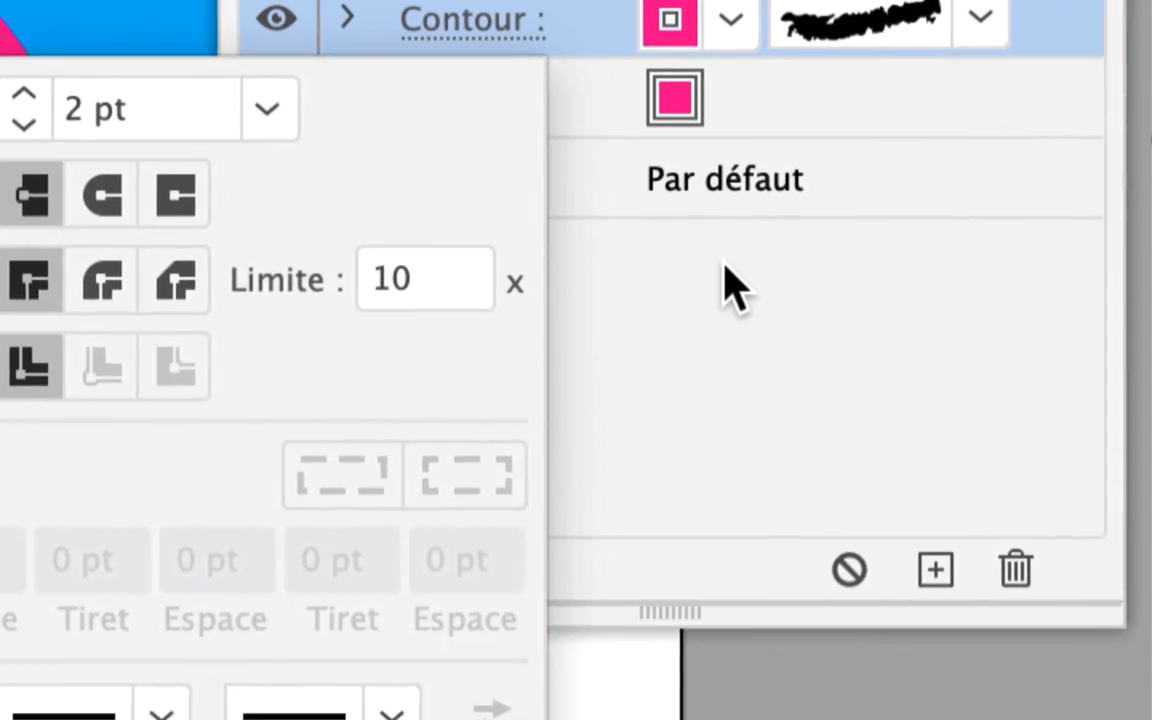
pyautogui.click(724, 262)
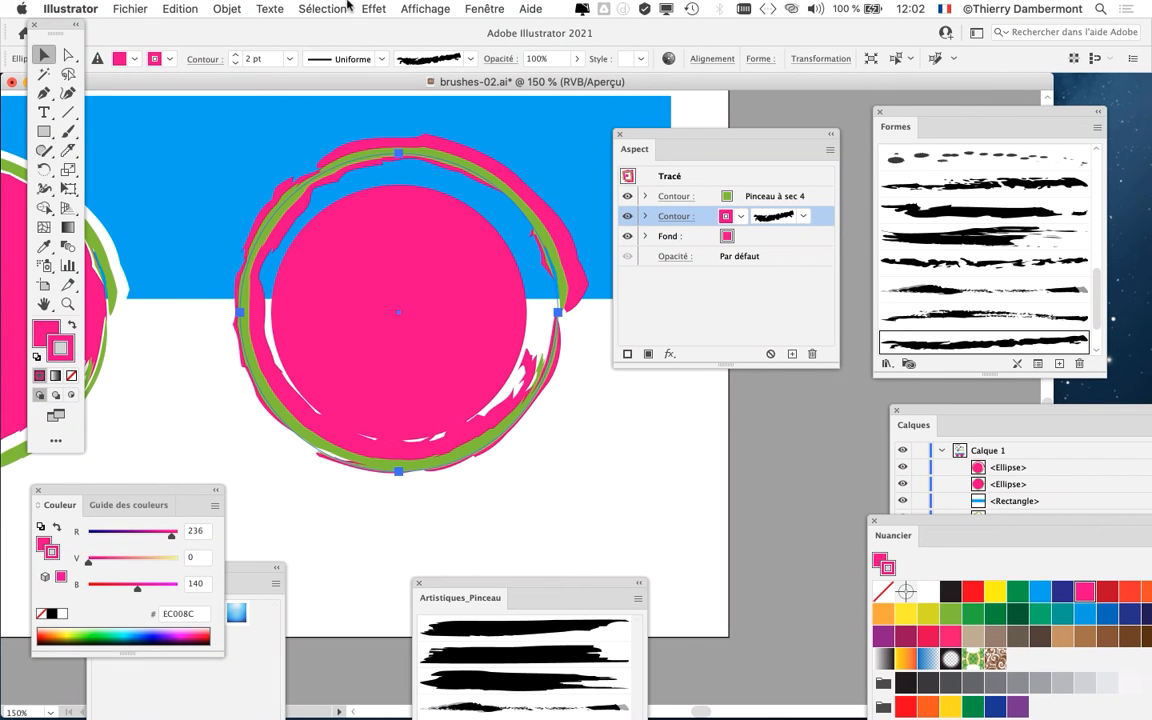
# - Add a Décalage effect of -6 mm to the magenta contour, keeping the dialog clear of the circle
pyautogui.click(373, 8)
pyautogui.moveTo(395, 229)
pyautogui.click(702, 232)
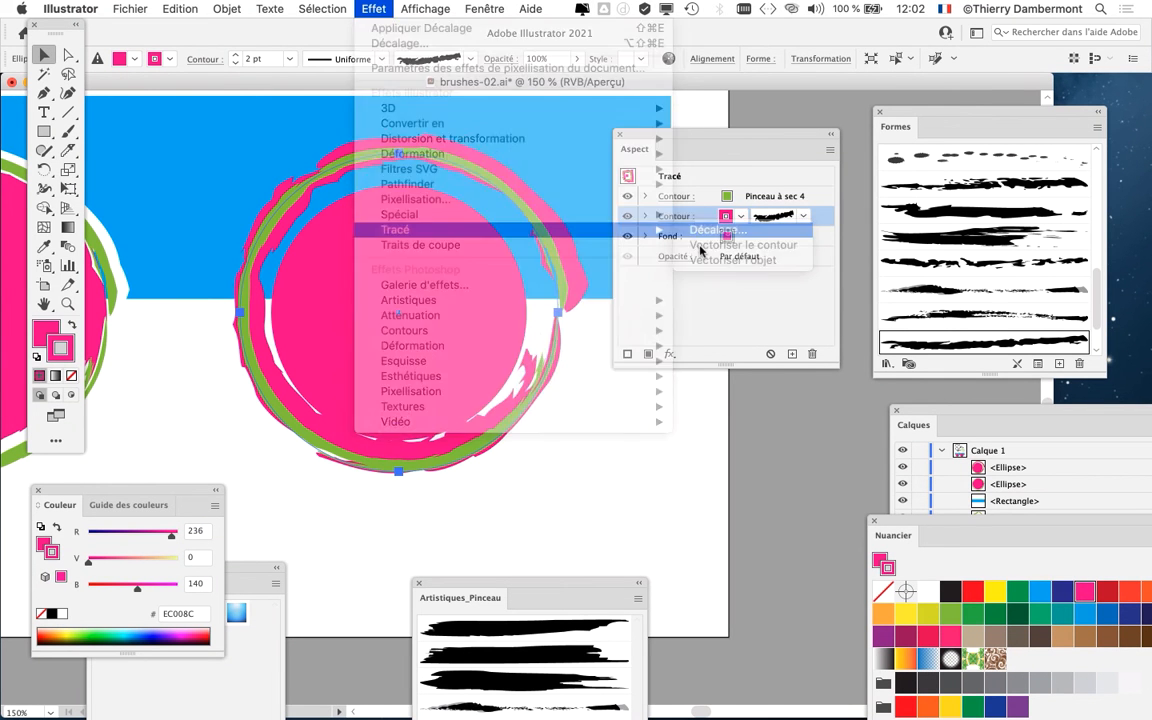
pyautogui.write('-6')
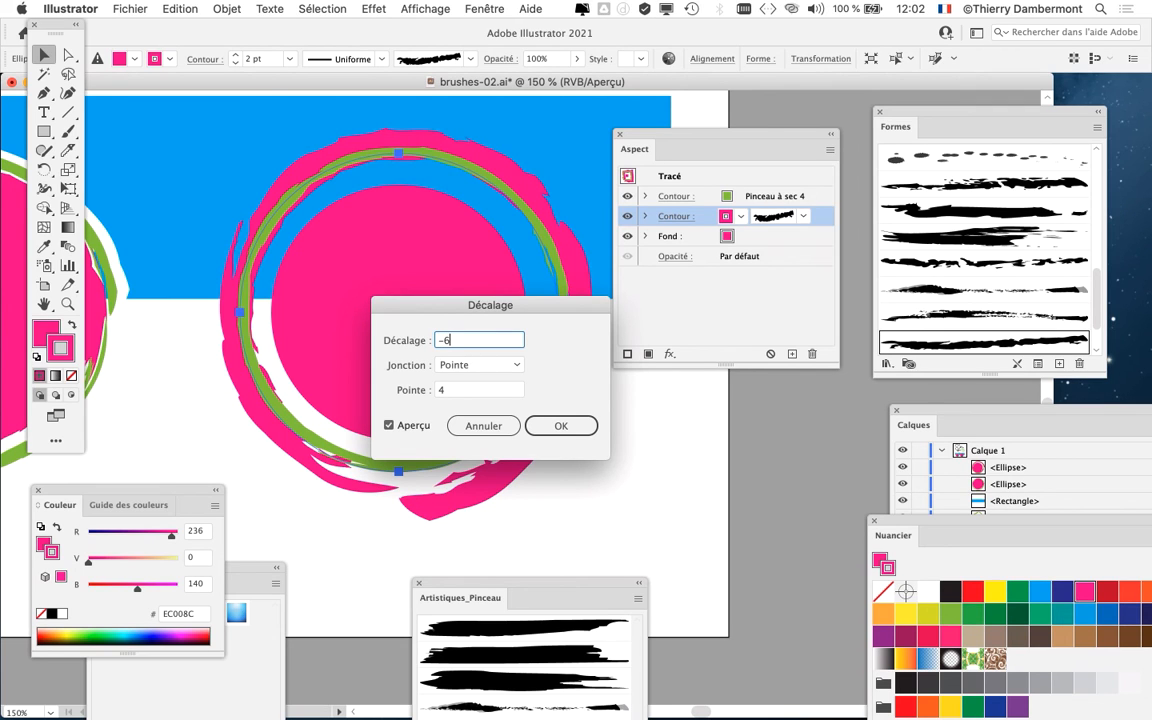
pyautogui.press('Tab')
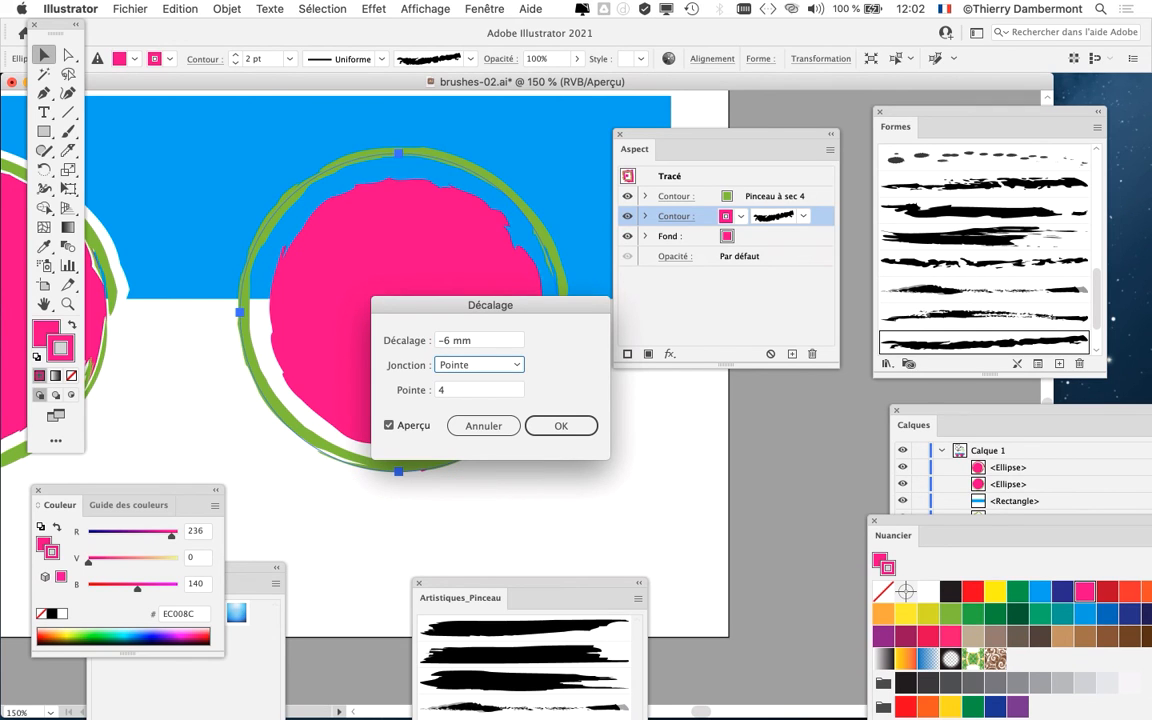
pyautogui.moveTo(505, 318); pyautogui.dragTo(789, 311)
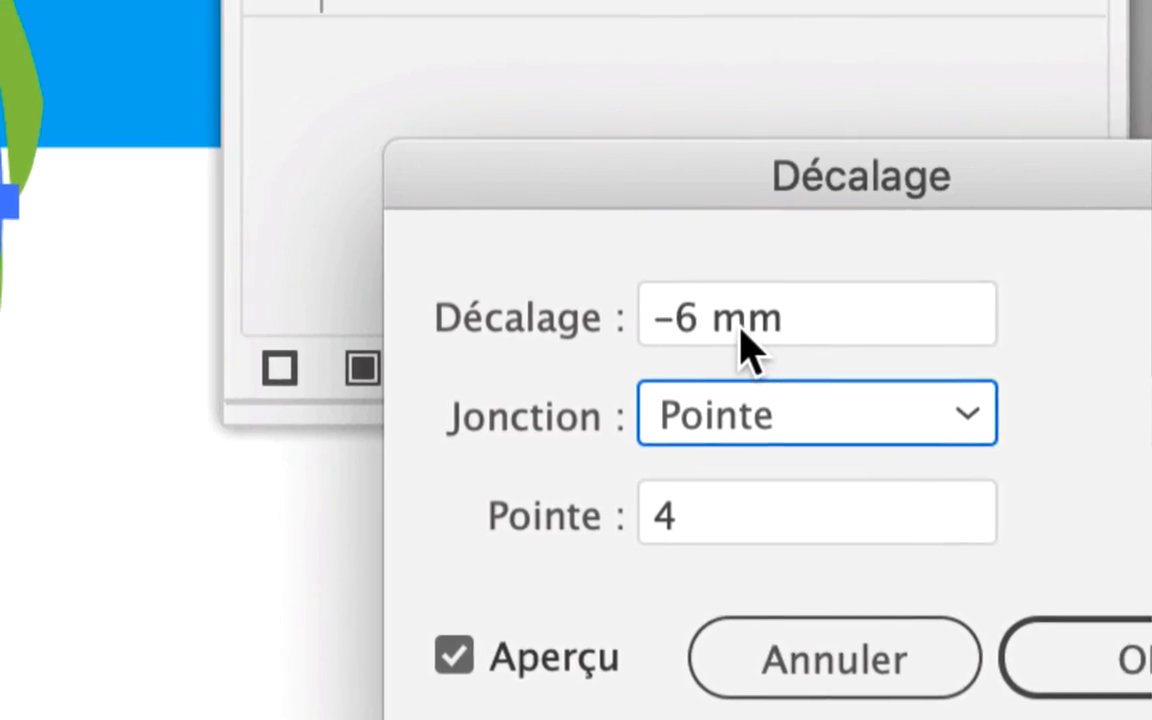
# - Set the magenta contour's Décalage to -7 mm and apply the effect
pyautogui.click(737, 340)
pyautogui.doubleClick(735, 340)
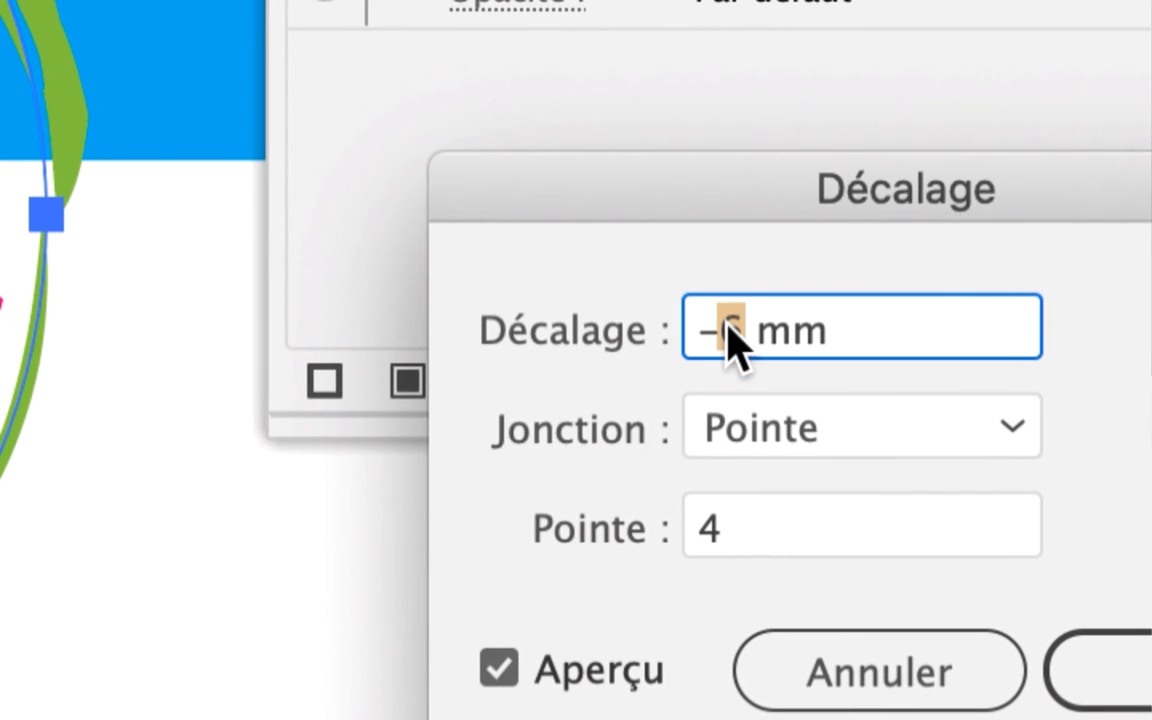
pyautogui.write('7')
pyautogui.press('Tab')
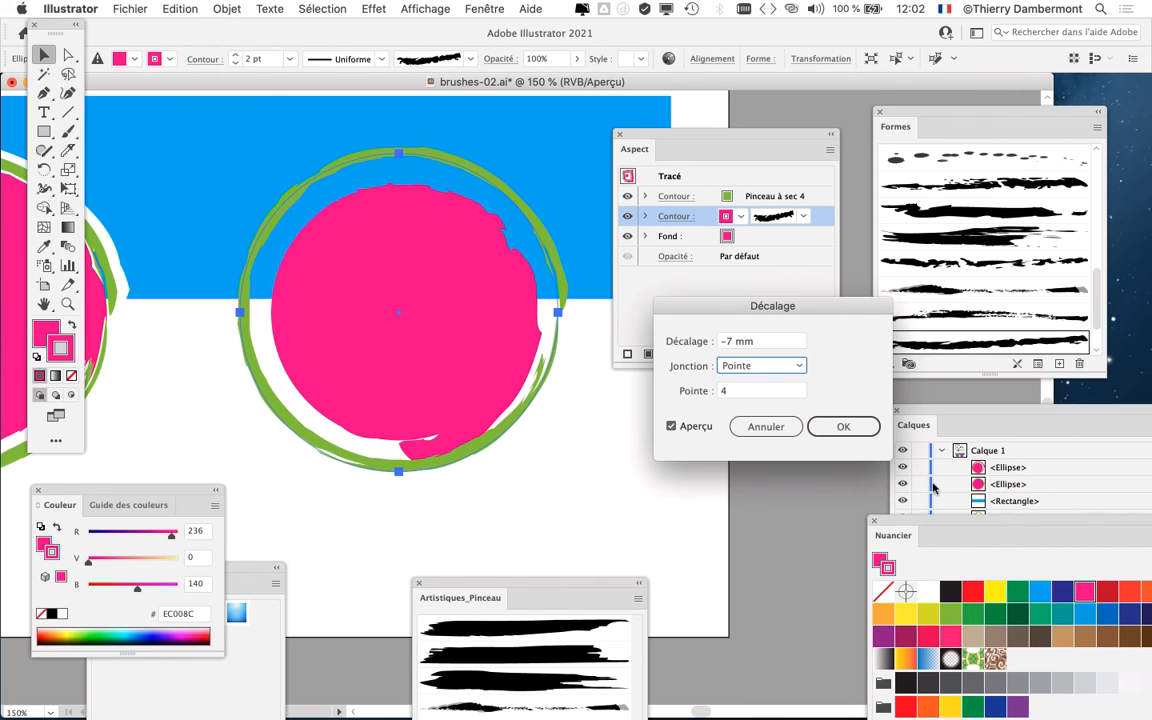
pyautogui.click(848, 432)
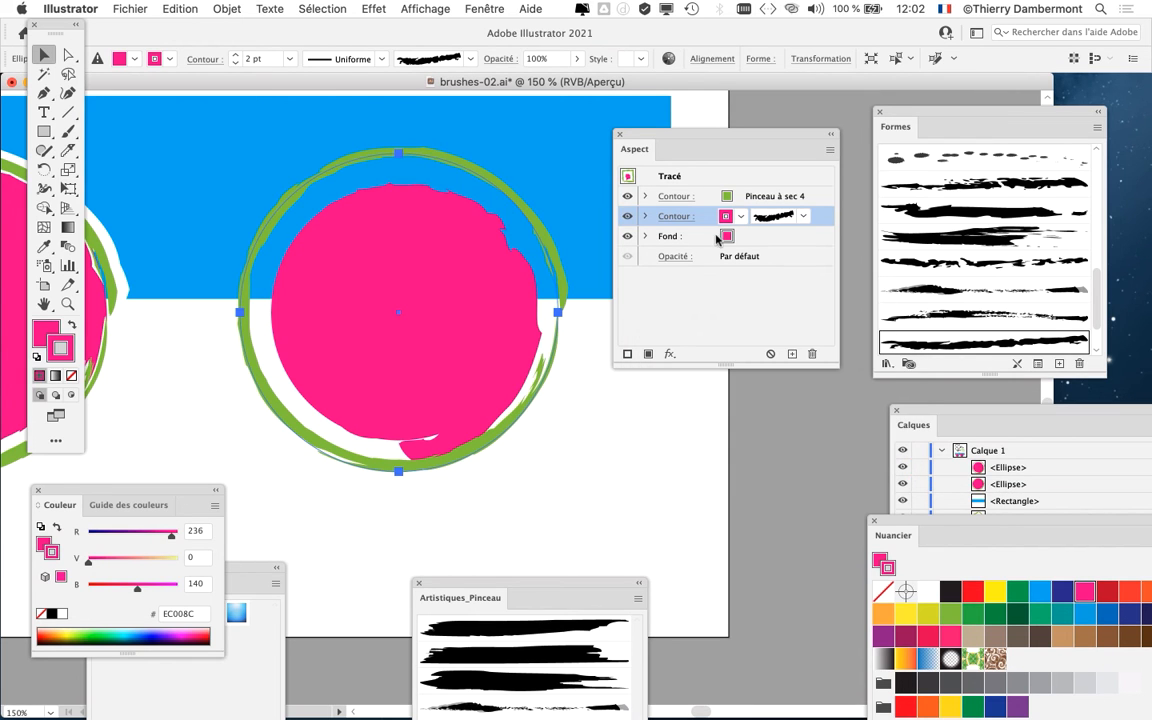
# - Reduce the magenta contour's Graisse to 1 pt
pyautogui.click(686, 218)
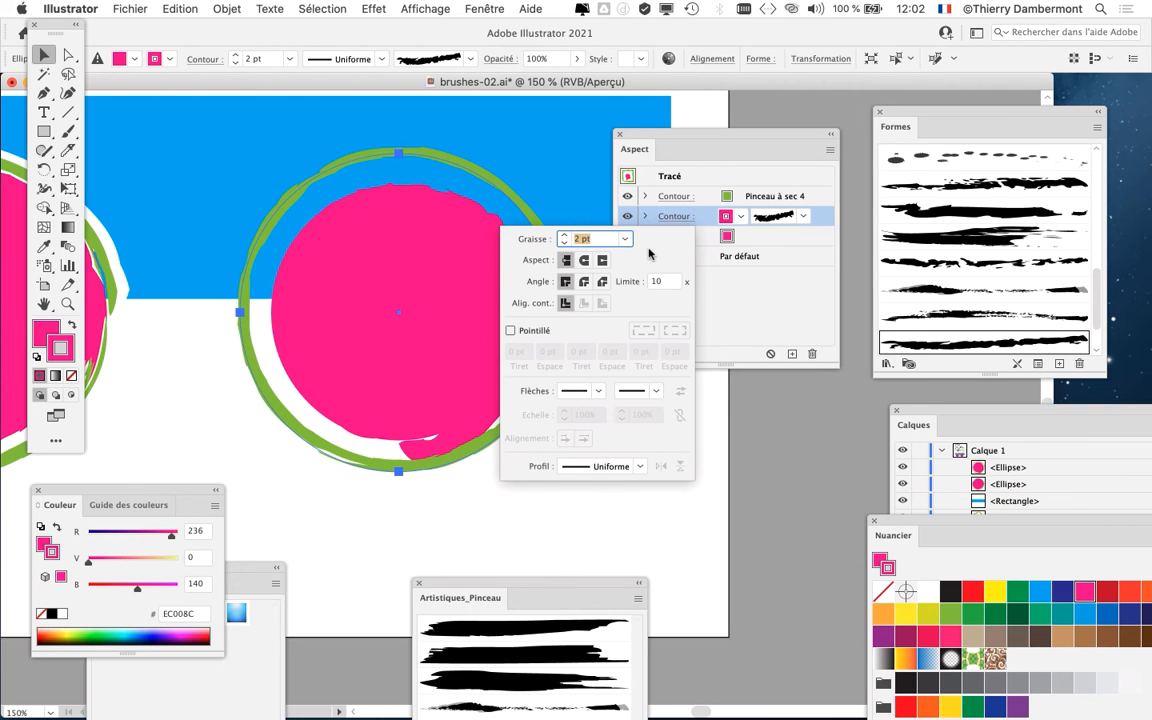
pyautogui.click(741, 301)
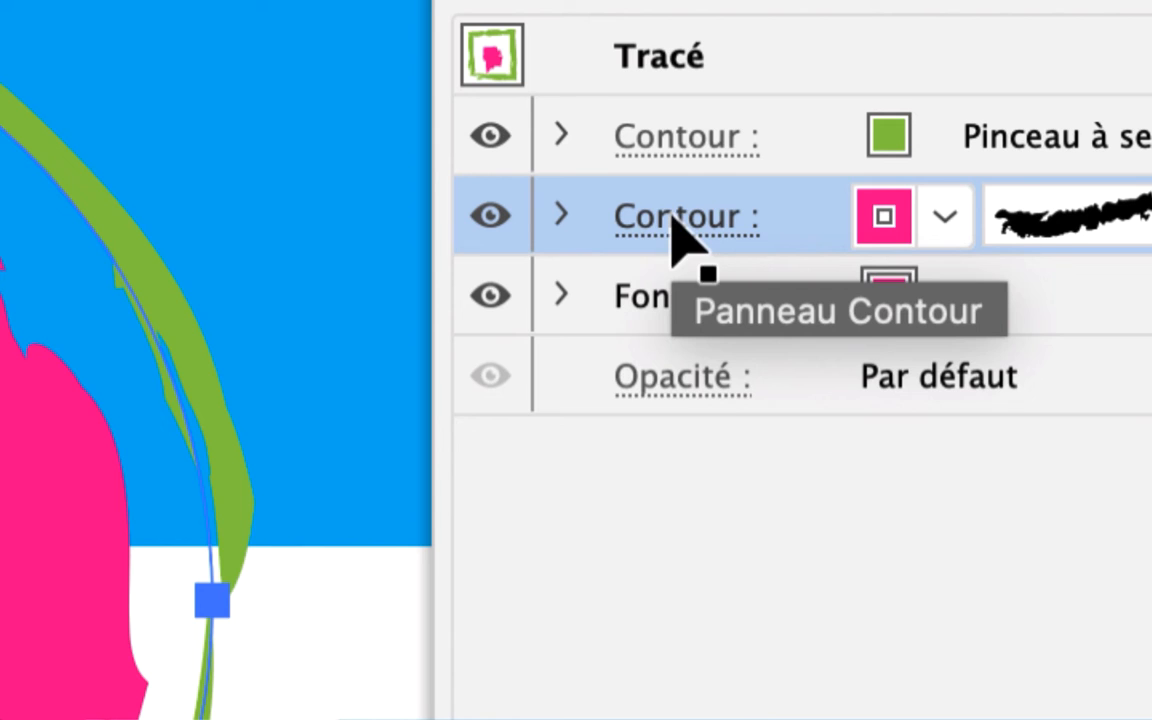
pyautogui.click(673, 220)
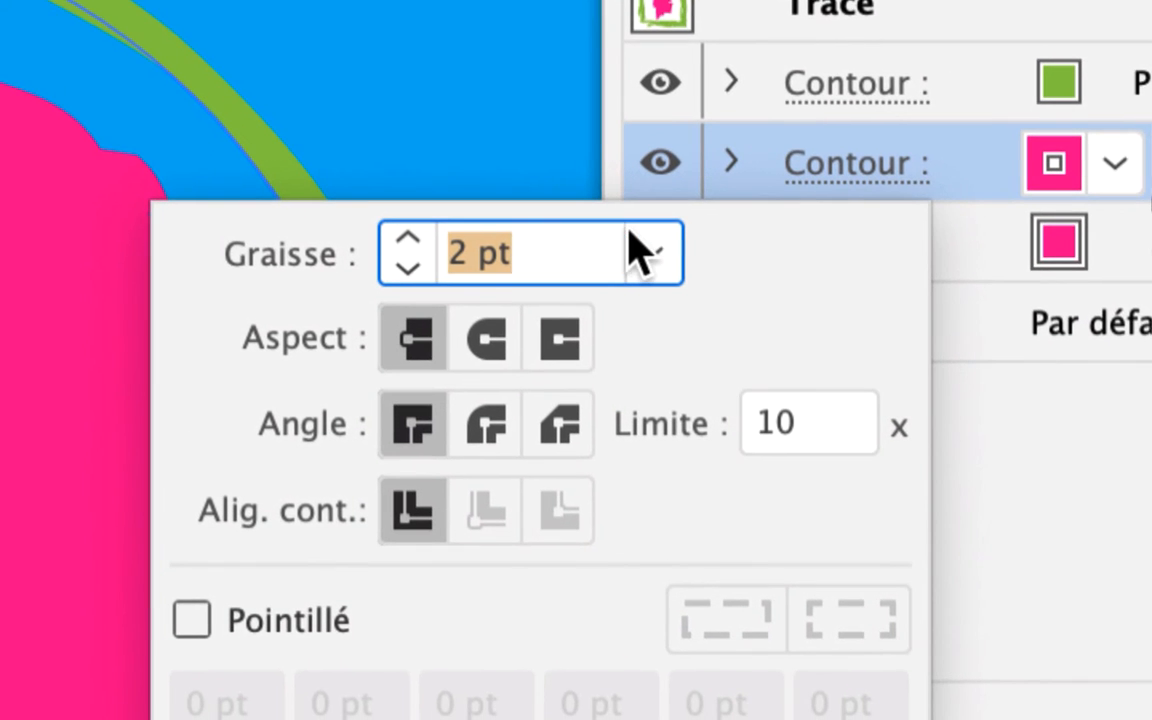
pyautogui.write('1')
pyautogui.press('Return')
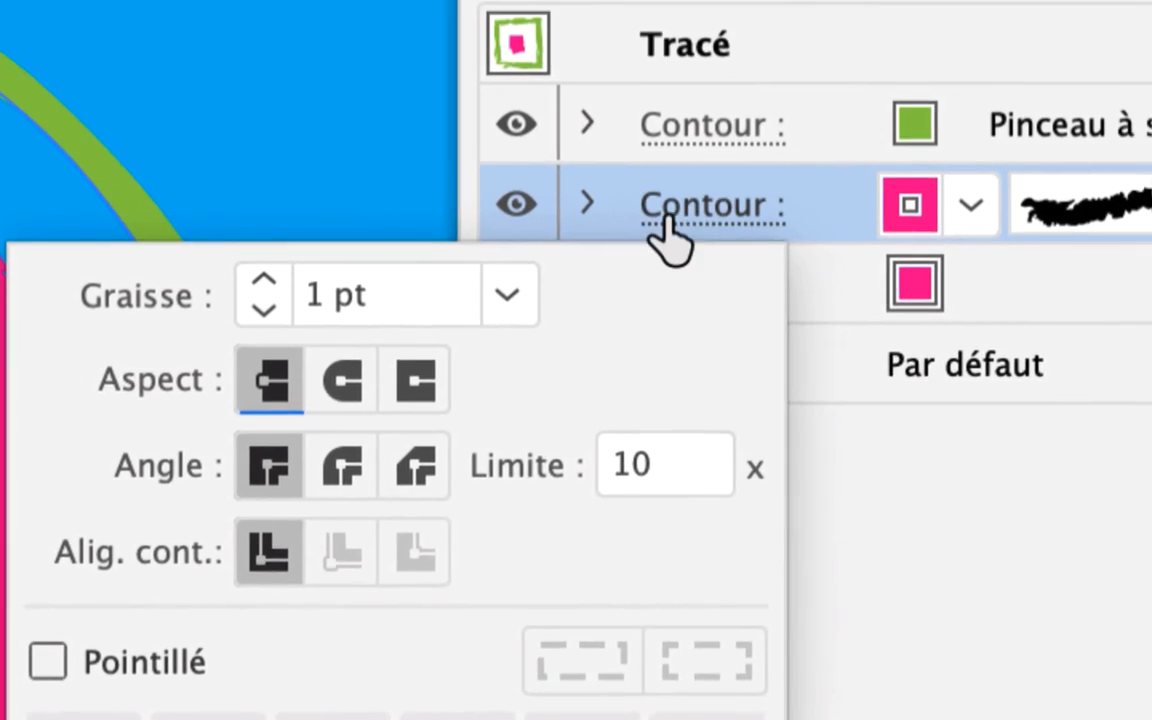
pyautogui.click(663, 237)
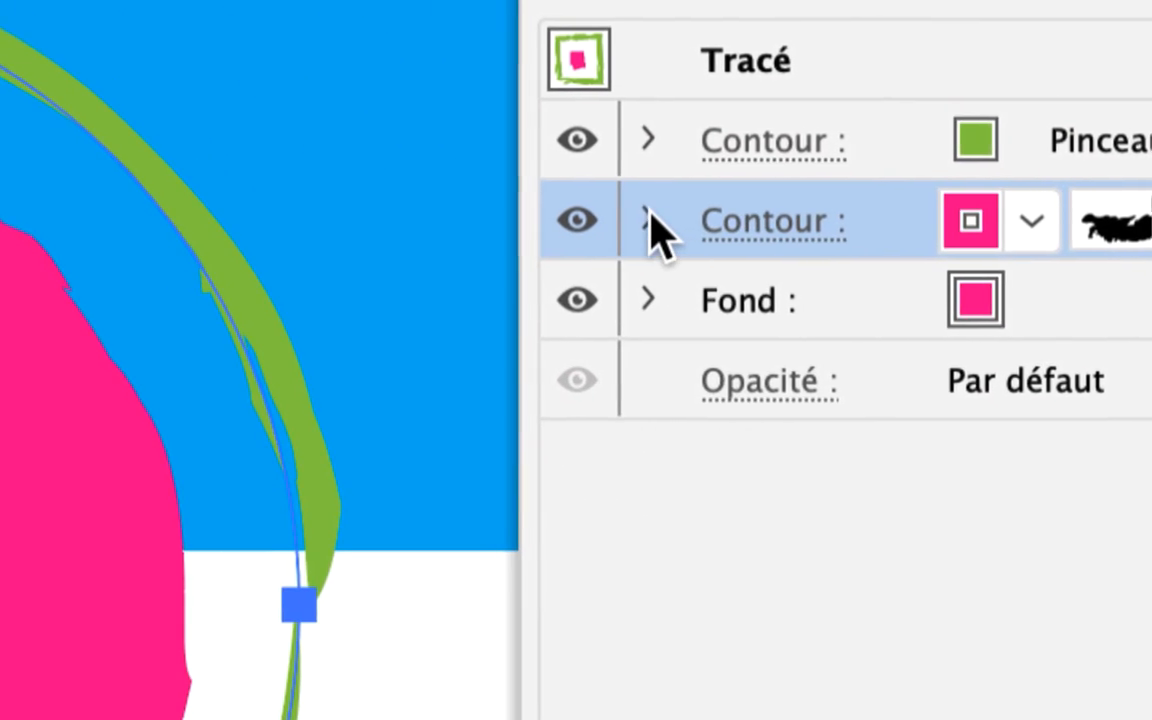
# - Edit the existing Décalage effect under the magenta contour, trying -6 mm and applying -5 mm
pyautogui.click(648, 222)
pyautogui.click(744, 262)
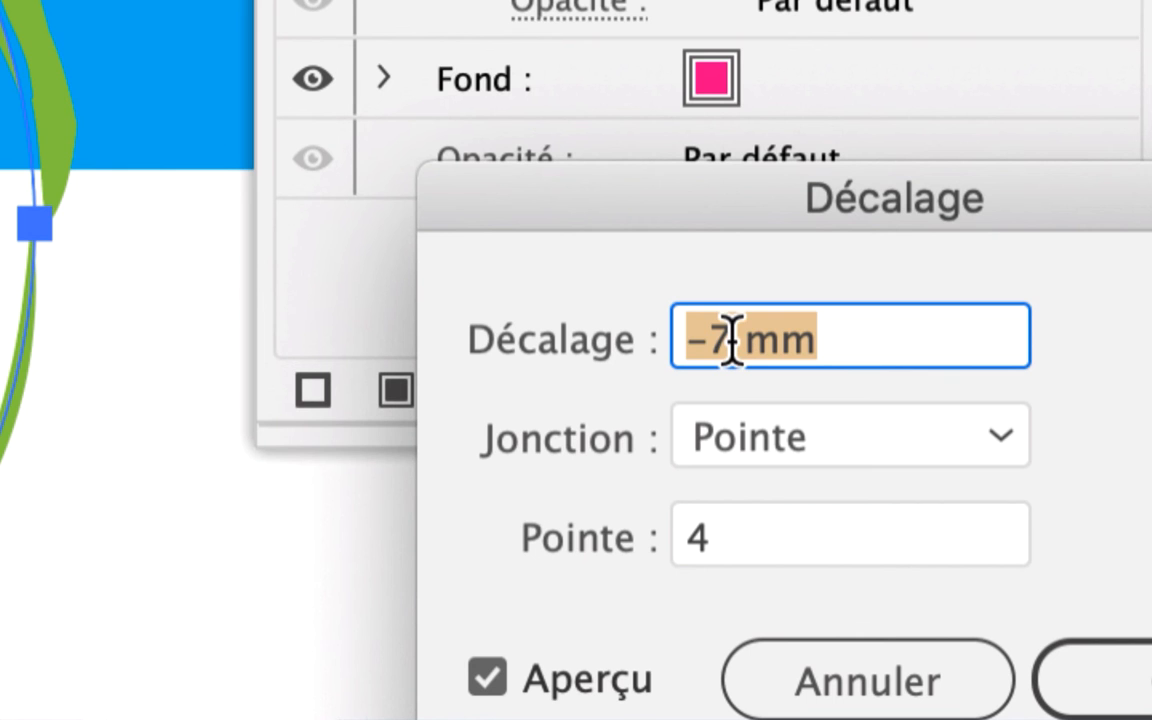
pyautogui.doubleClick(729, 341)
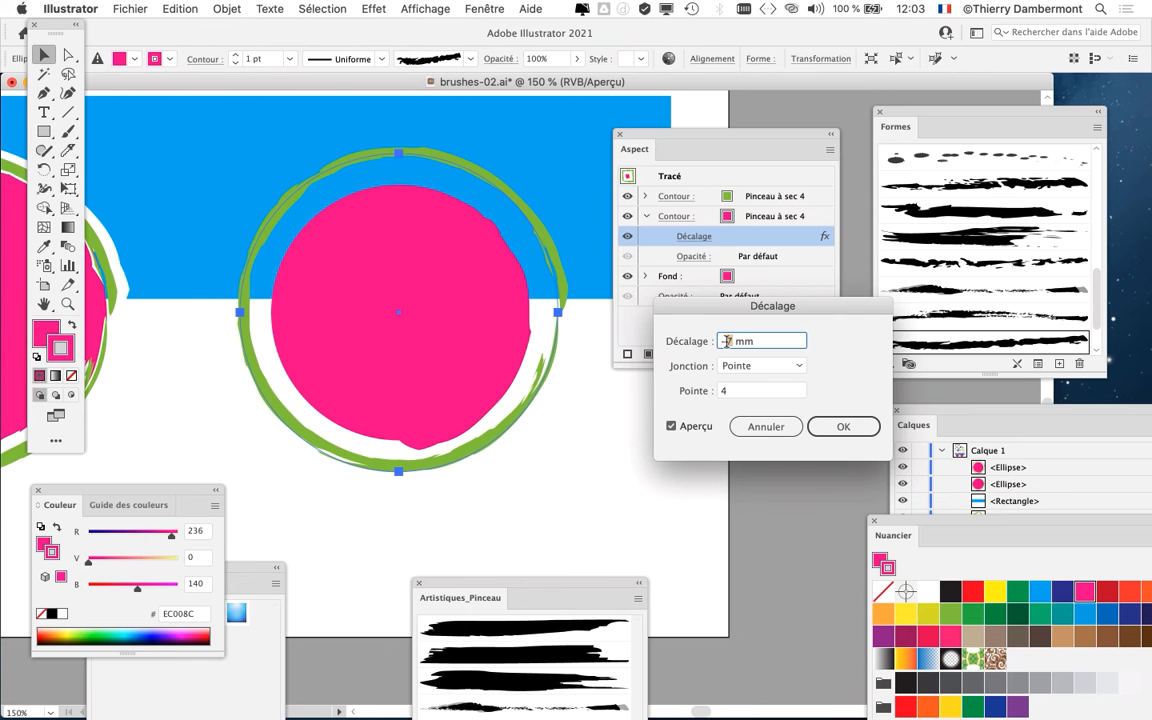
pyautogui.write('6')
pyautogui.press('Tab')
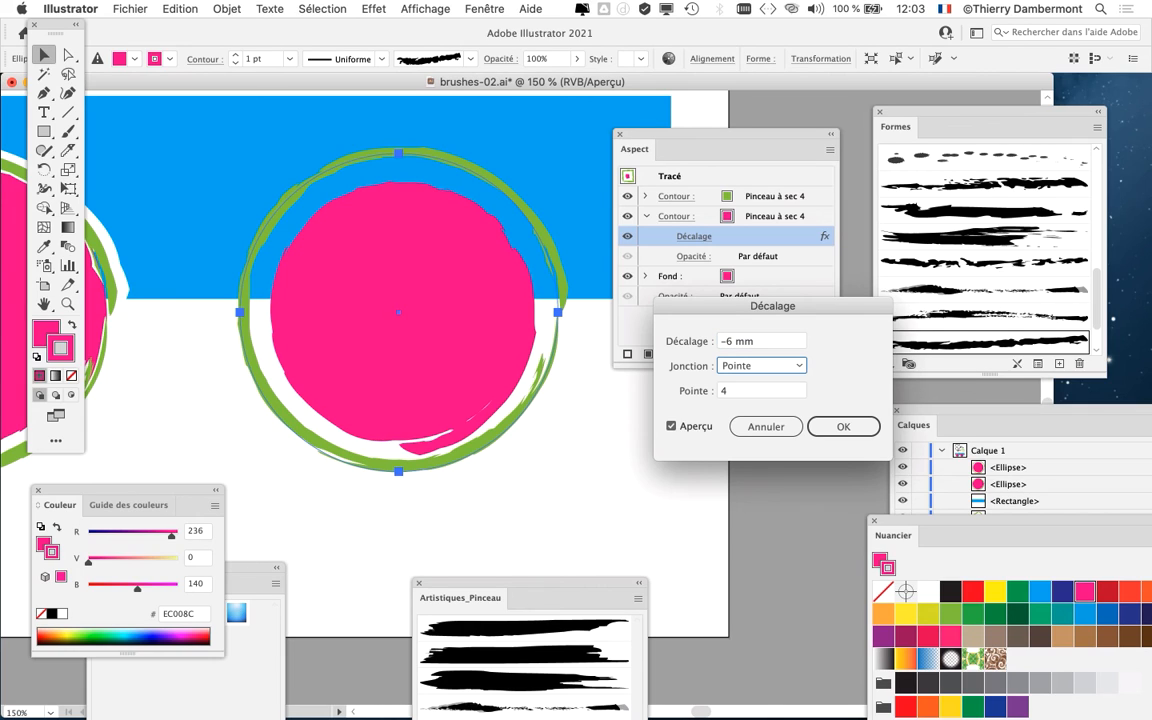
pyautogui.doubleClick(729, 341)
pyautogui.write('5')
pyautogui.press('Tab')
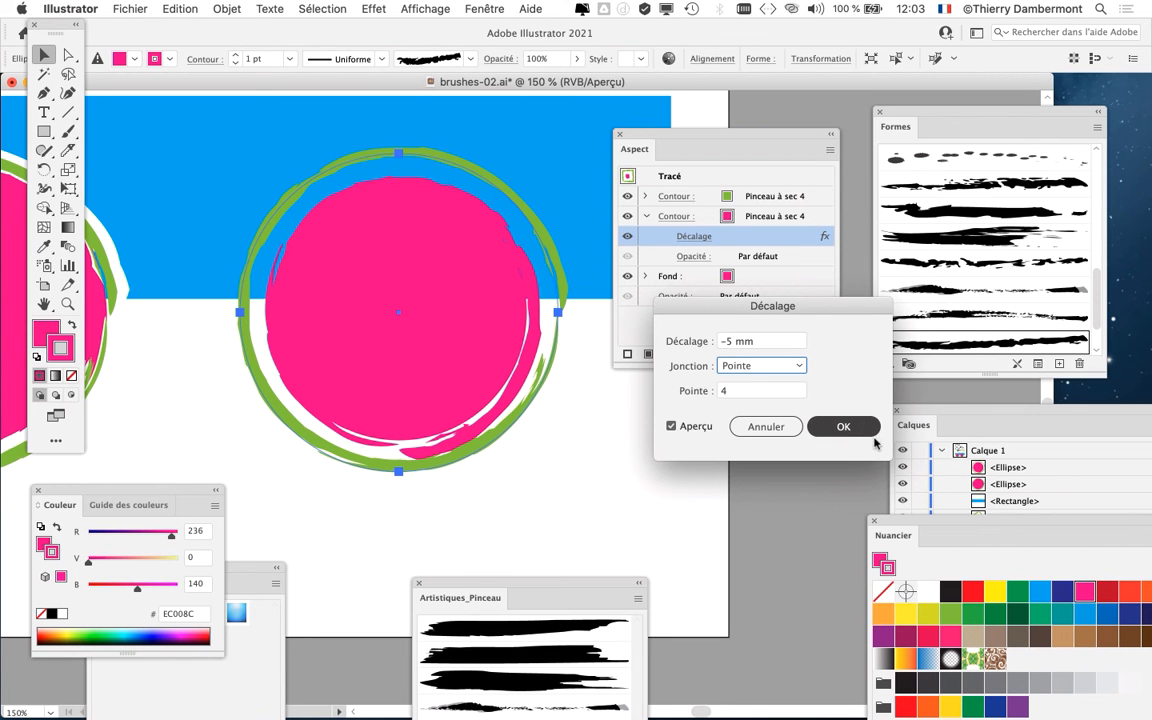
pyautogui.click(858, 430)
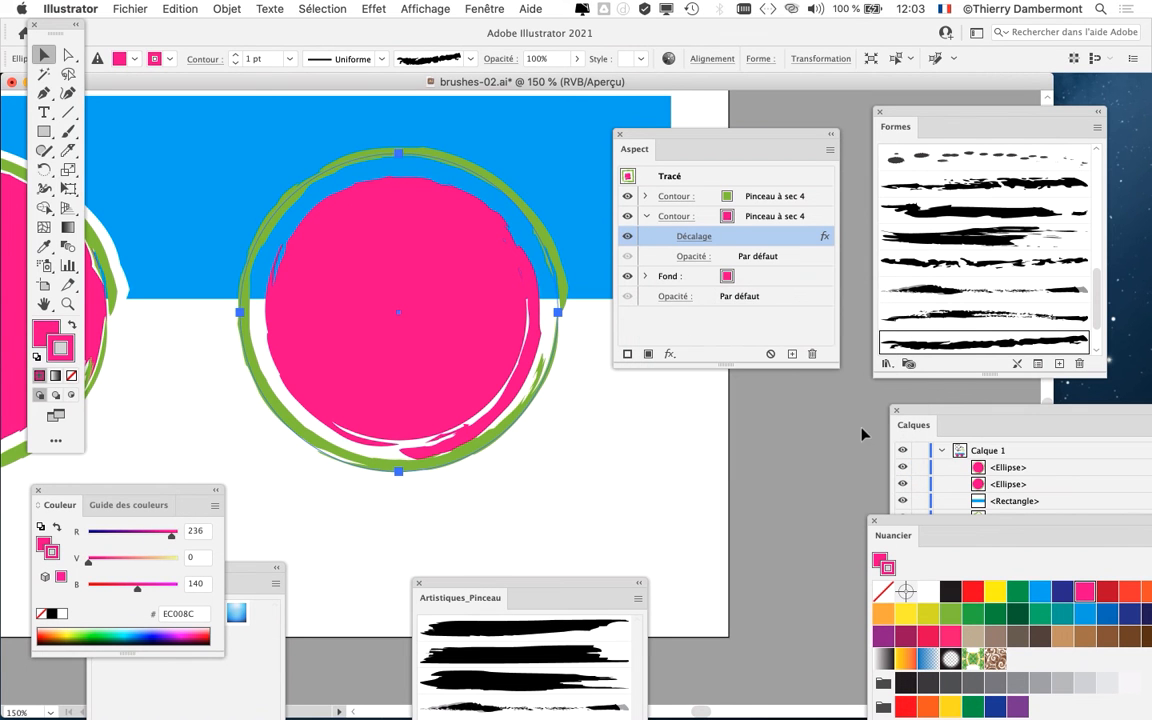
# - Try redrawing the right circle's outline freehand with the Pencil tool, once as a teardrop and once as a bean shape, undoing each attempt
pyautogui.moveTo(670, 142); pyautogui.dragTo(752, 145)
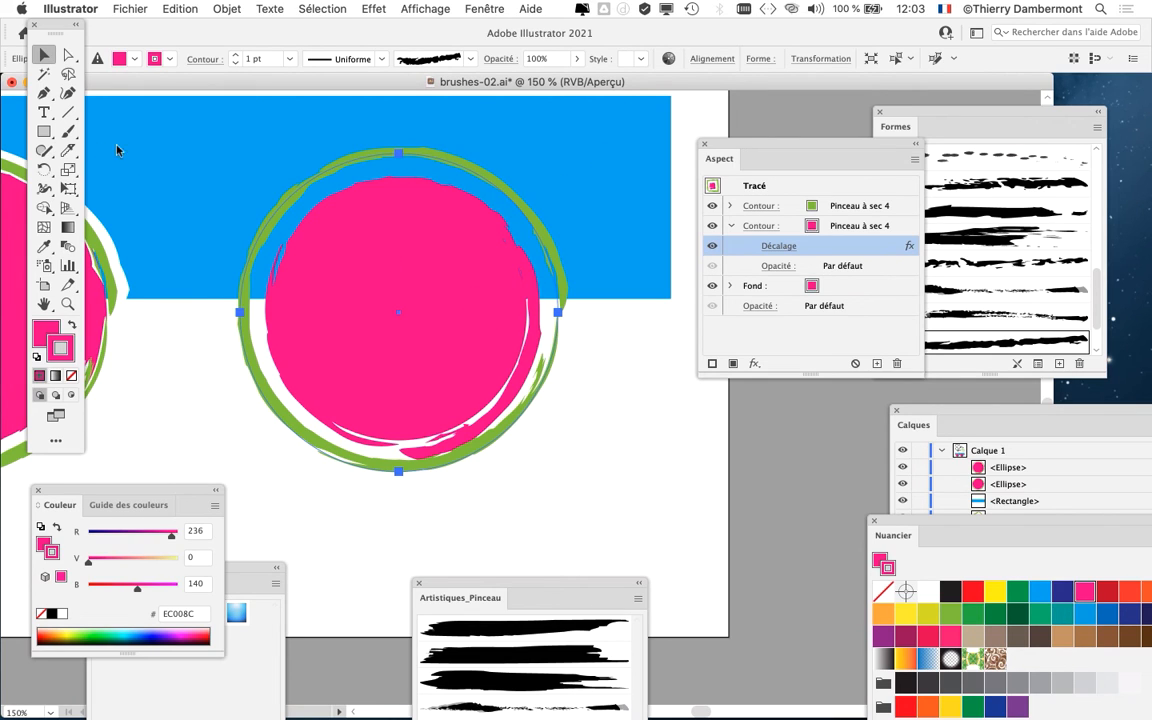
pyautogui.click(65, 138)
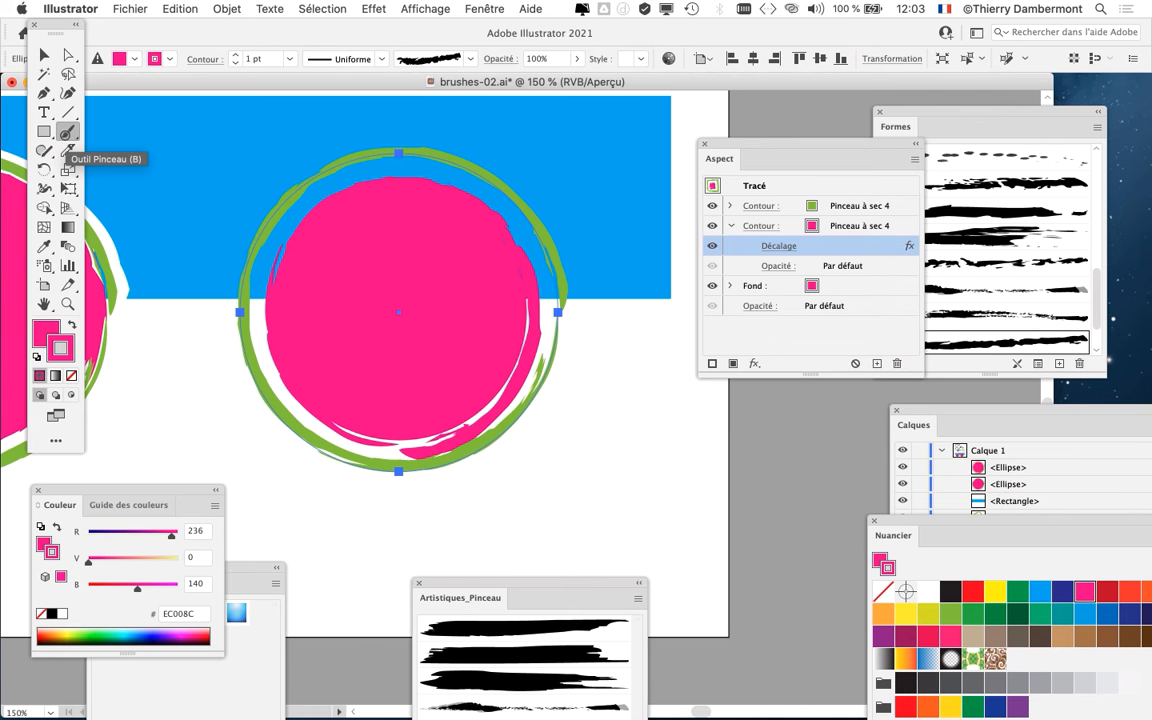
pyautogui.moveTo(44, 150); pyautogui.dragTo(105, 172)
pyautogui.keyDown('super'); pyautogui.click(250, 343); pyautogui.keyUp('super')
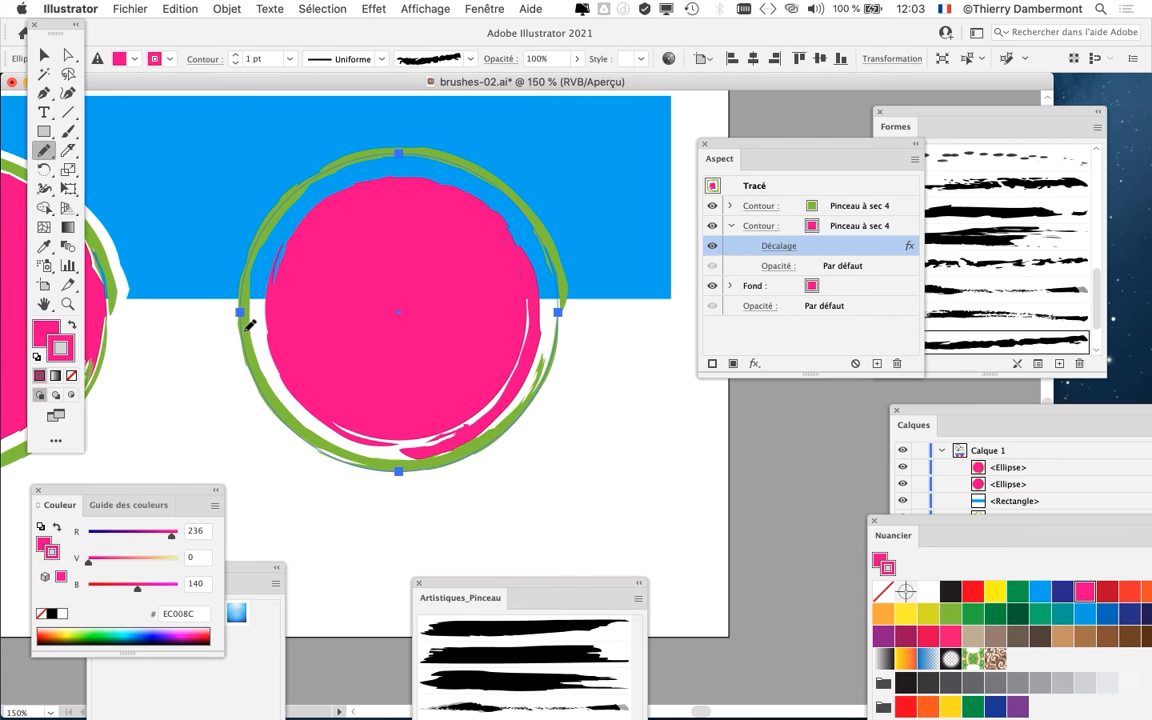
pyautogui.moveTo(249, 340)
pyautogui.mouseDown()
pyautogui.moveTo(312, 436)
pyautogui.moveTo(476, 515)
pyautogui.moveTo(664, 555)
pyautogui.moveTo(618, 322)
pyautogui.mouseUp()
pyautogui.moveTo(527, 204); pyautogui.dragTo(527, 205)
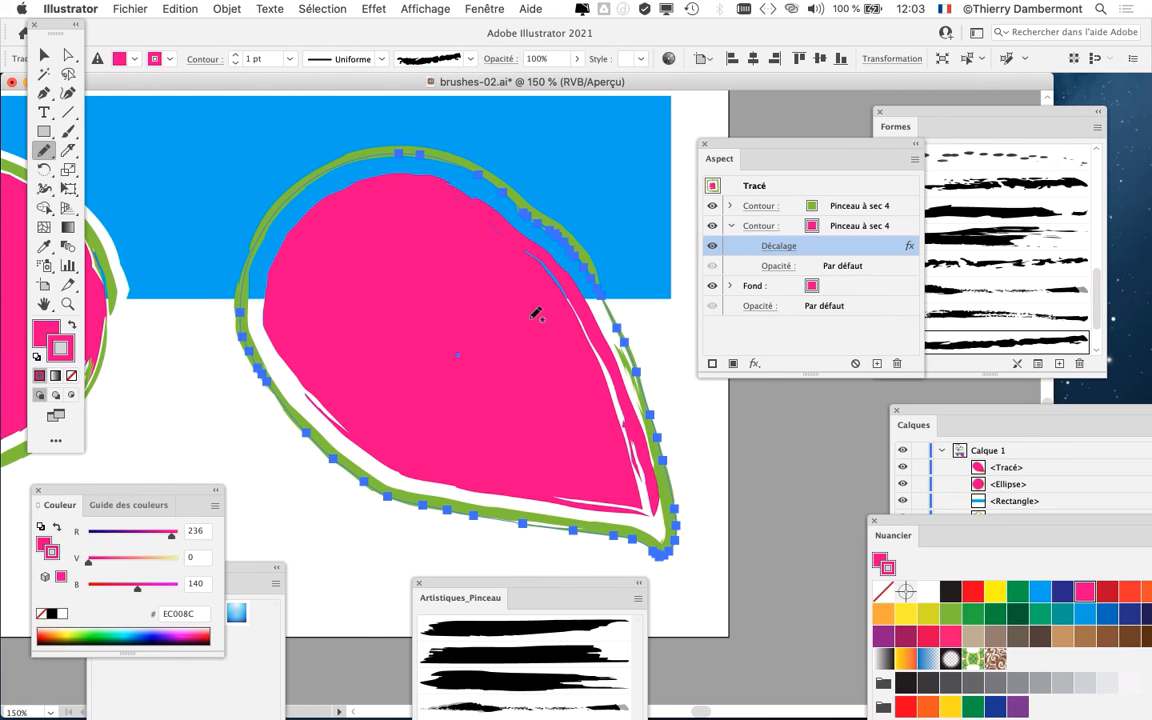
pyautogui.press('super+z')
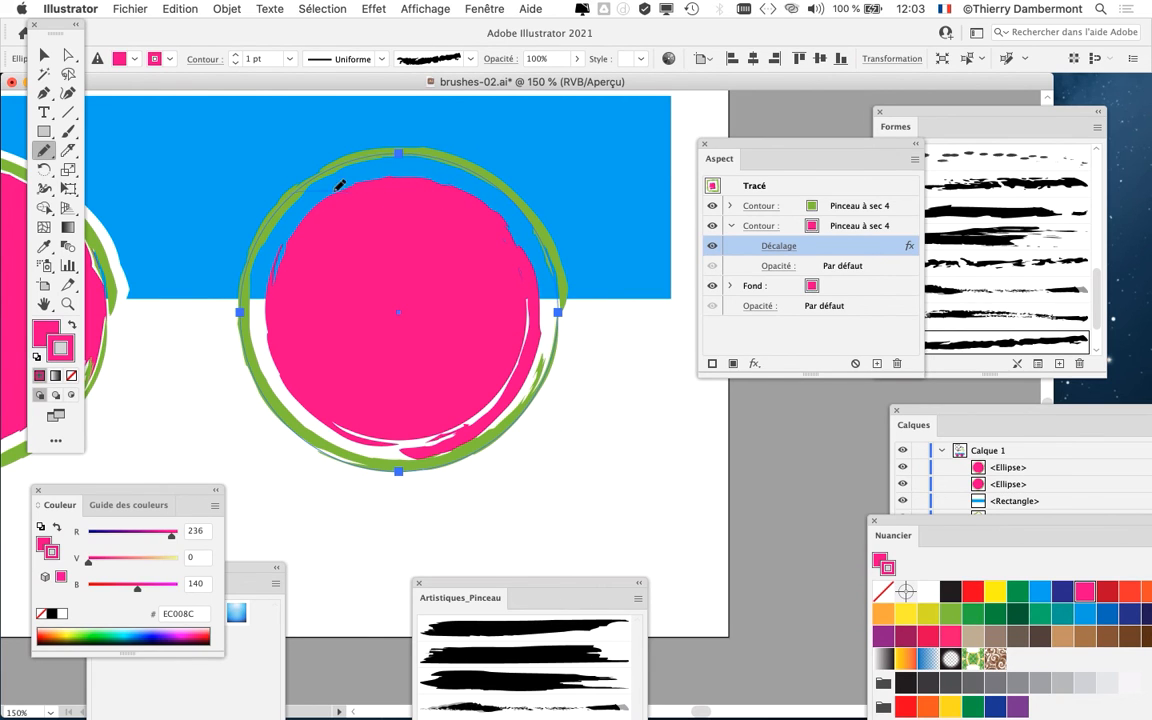
pyautogui.moveTo(643, 252)
pyautogui.mouseDown()
pyautogui.moveTo(531, 410)
pyautogui.moveTo(505, 468)
pyautogui.mouseUp()
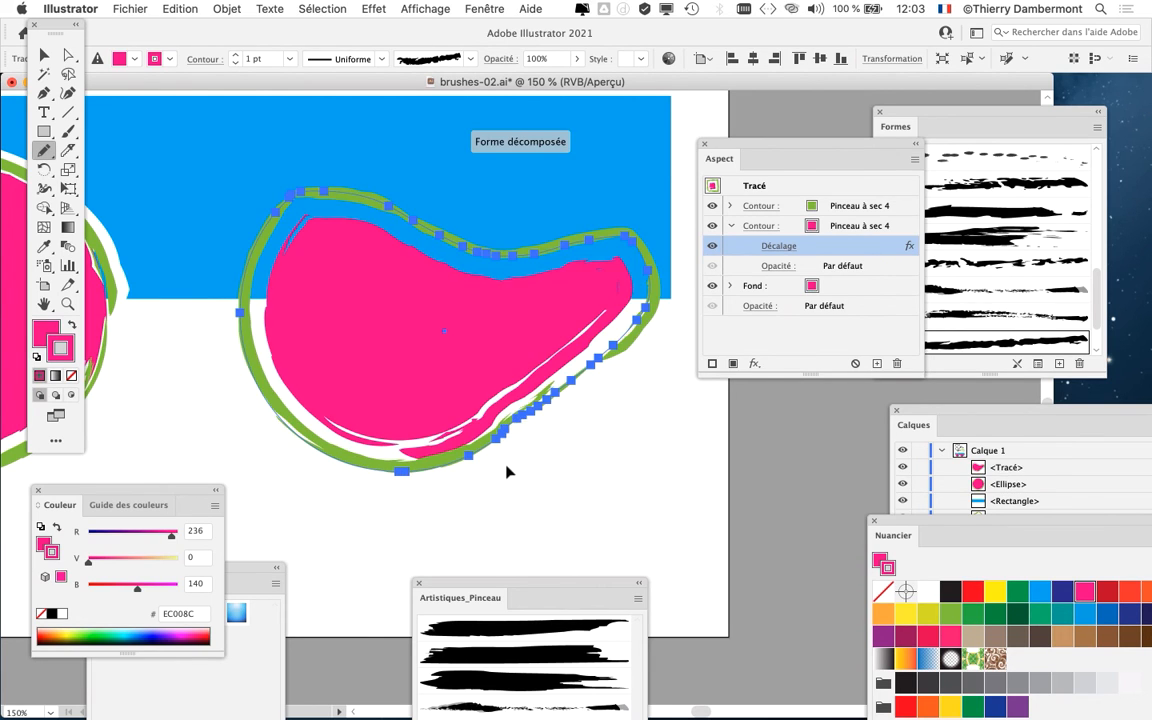
pyautogui.press('super+z')
# - Bring the Styles graphiques list beside the right circle and save the circle's appearance as a new graphic style
pyautogui.press('super+minus')
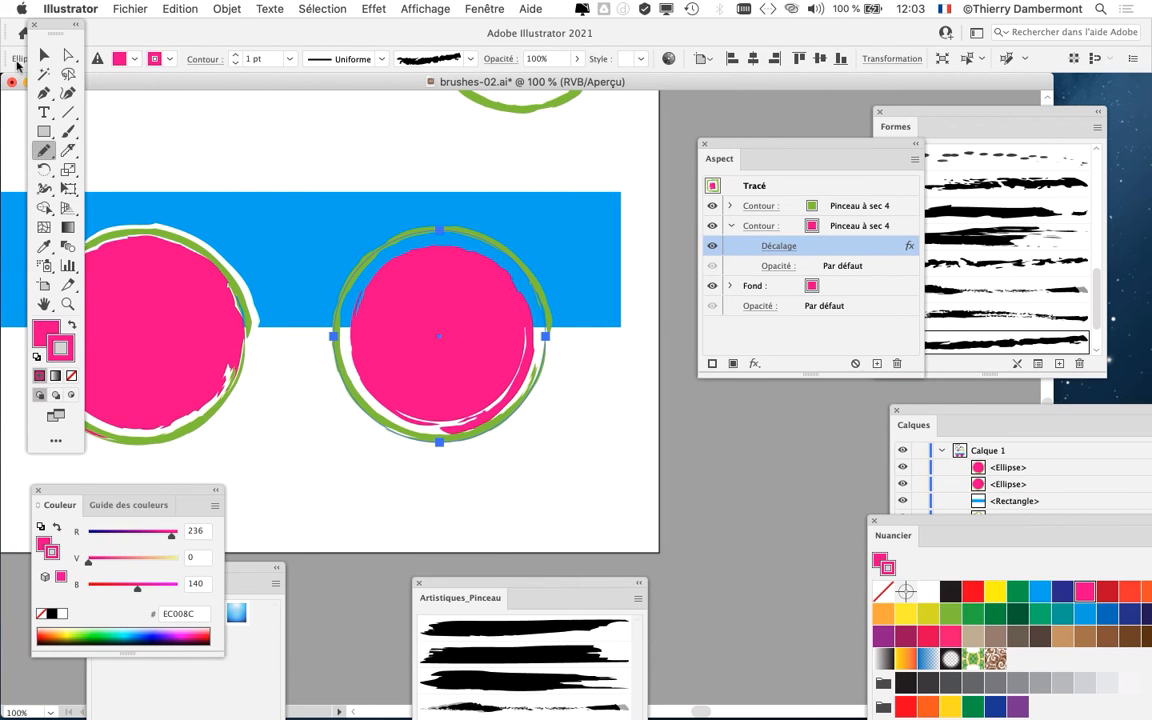
pyautogui.press('v')
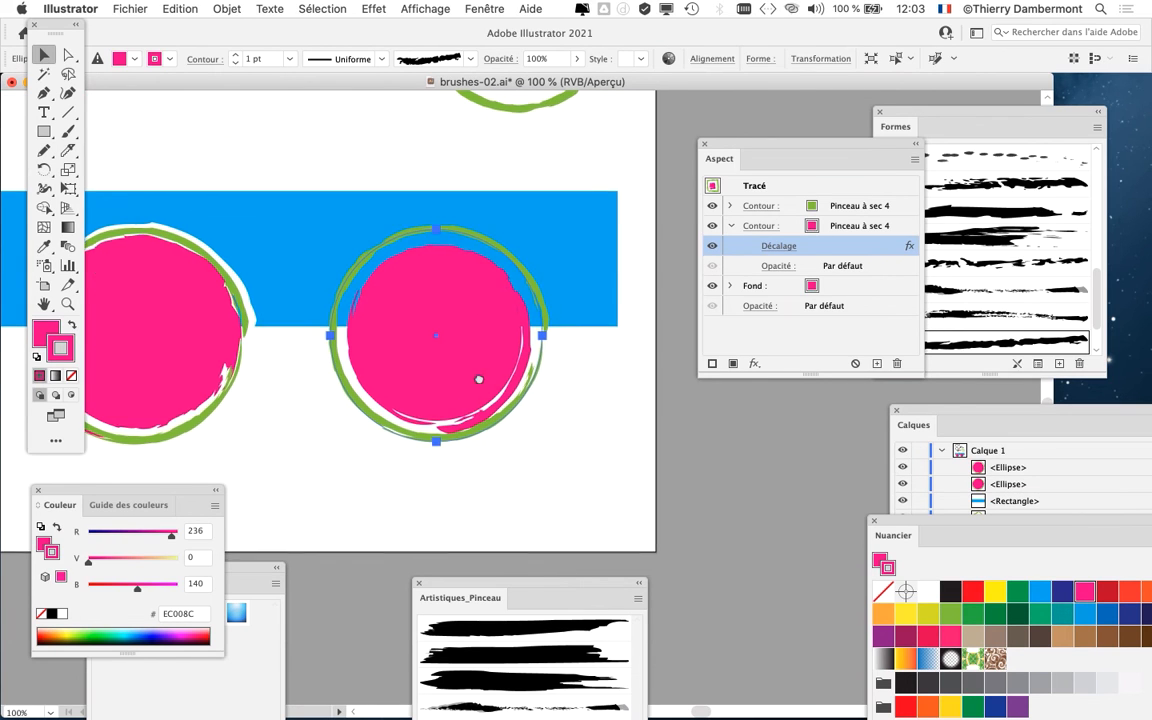
pyautogui.moveTo(478, 380); pyautogui.dragTo(365, 338)
pyautogui.click(484, 8)
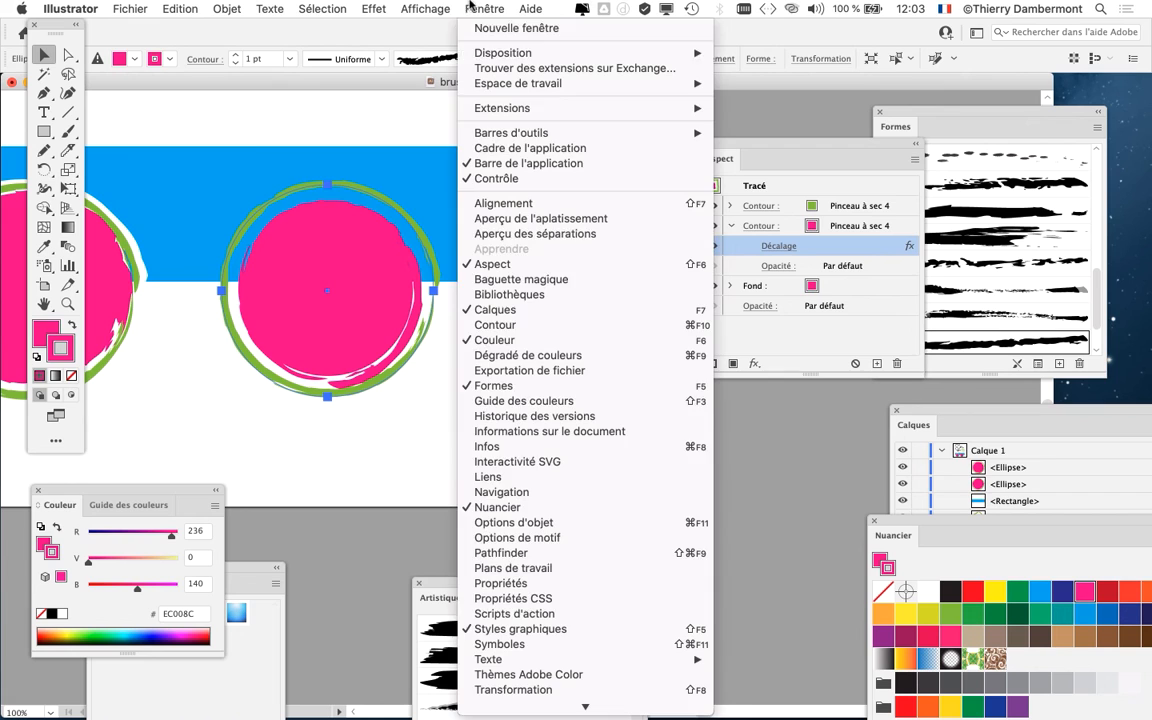
pyautogui.click(599, 628)
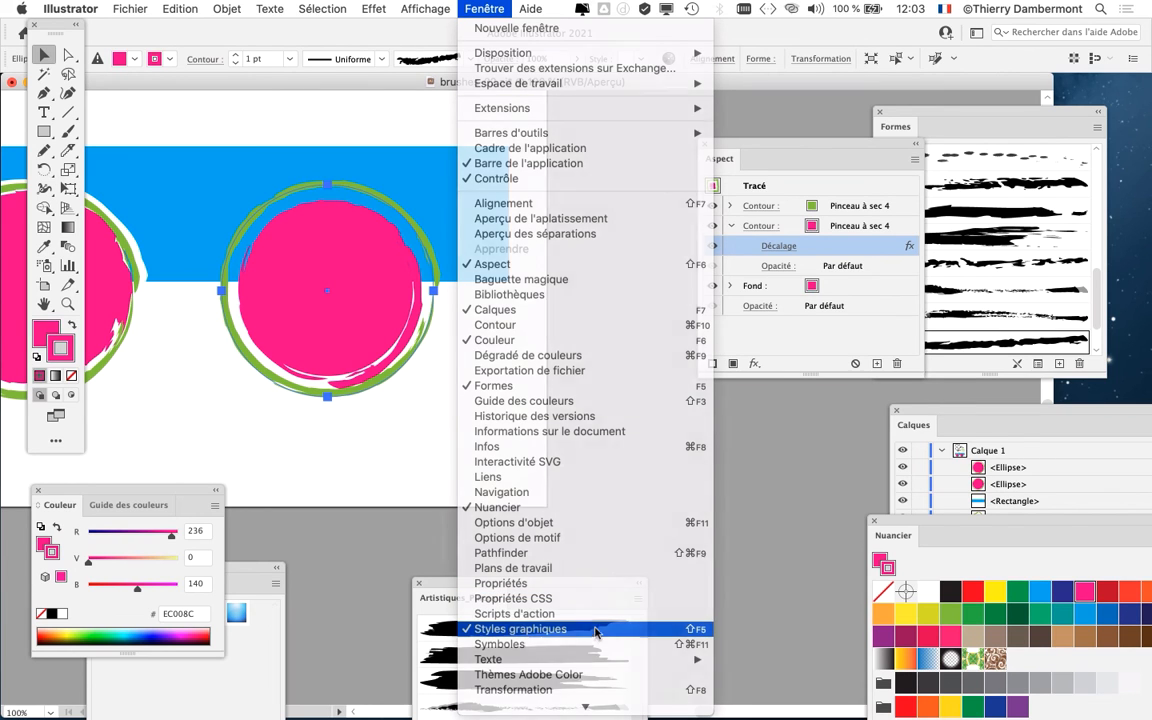
pyautogui.moveTo(234, 571); pyautogui.dragTo(636, 109)
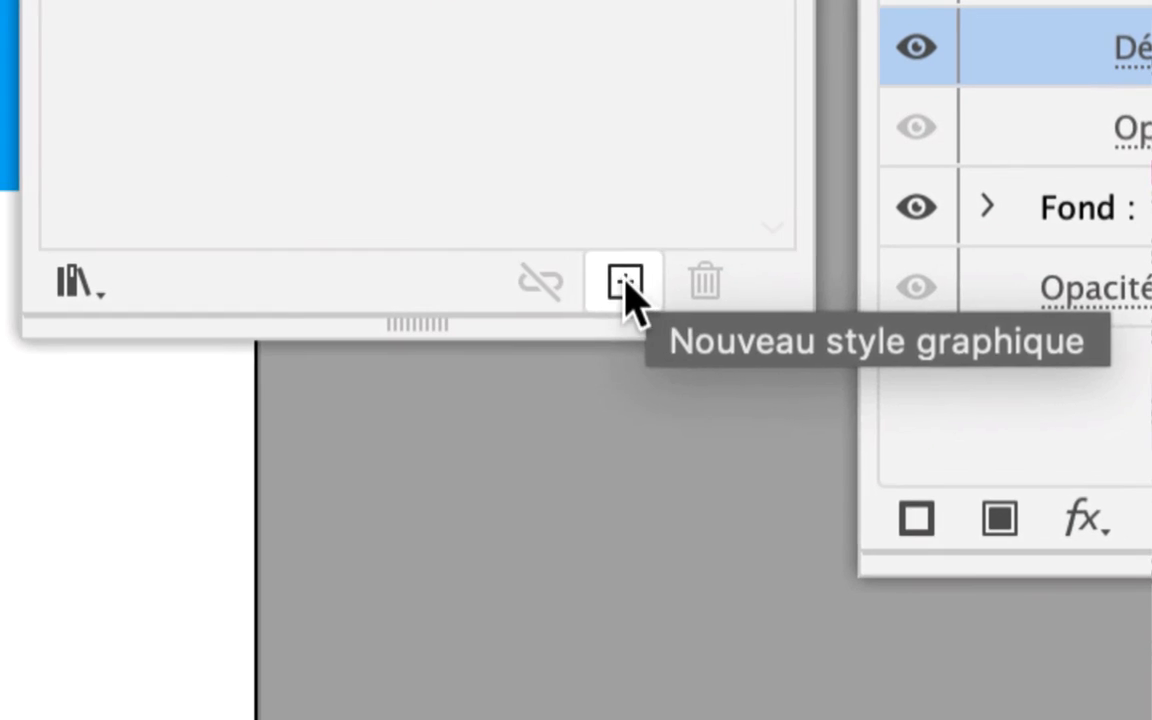
pyautogui.click(625, 283)
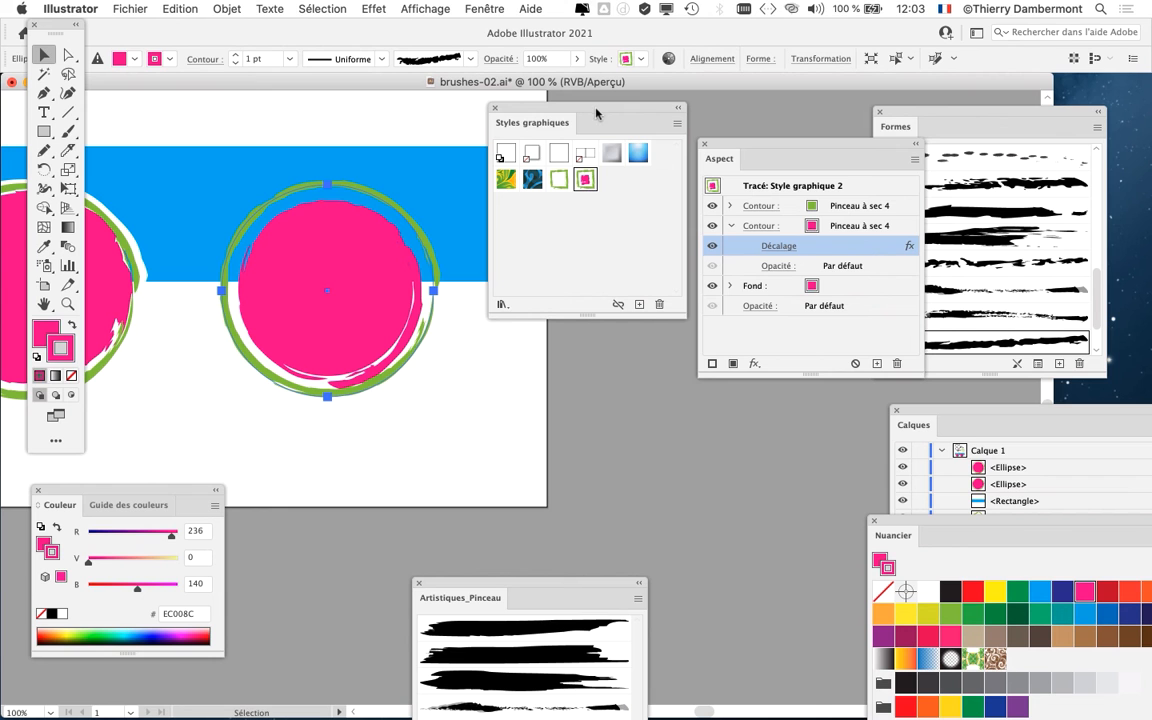
# - Extend the artboard downward to a height of about 412 mm to make room beneath the circles
pyautogui.moveTo(596, 109); pyautogui.dragTo(716, 106)
pyautogui.moveTo(473, 360); pyautogui.dragTo(706, 216)
pyautogui.moveTo(250, 286); pyautogui.dragTo(308, 223)
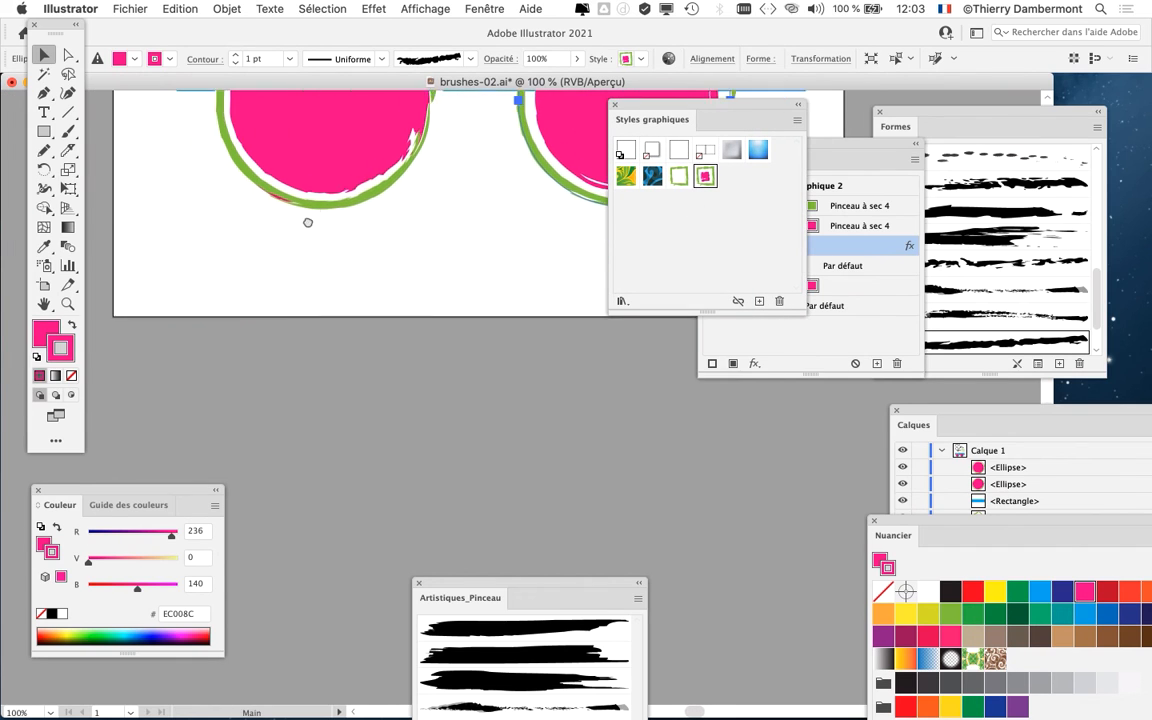
pyautogui.scroll(-1, 375, 290)
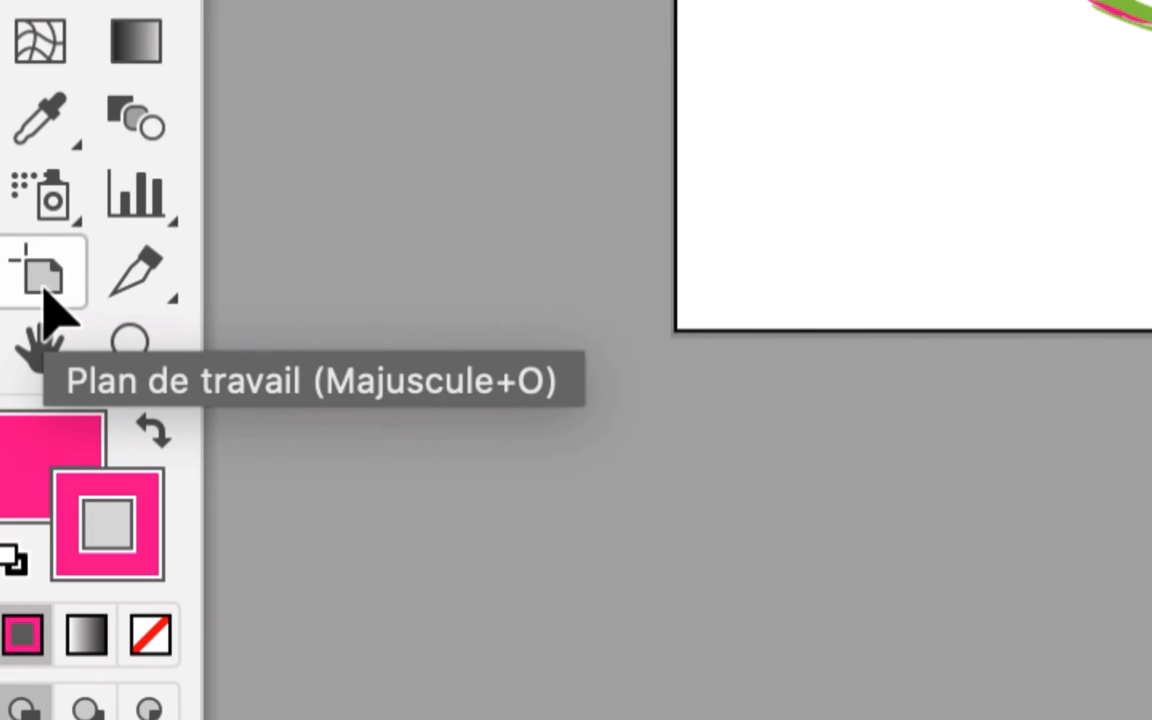
pyautogui.click(44, 285)
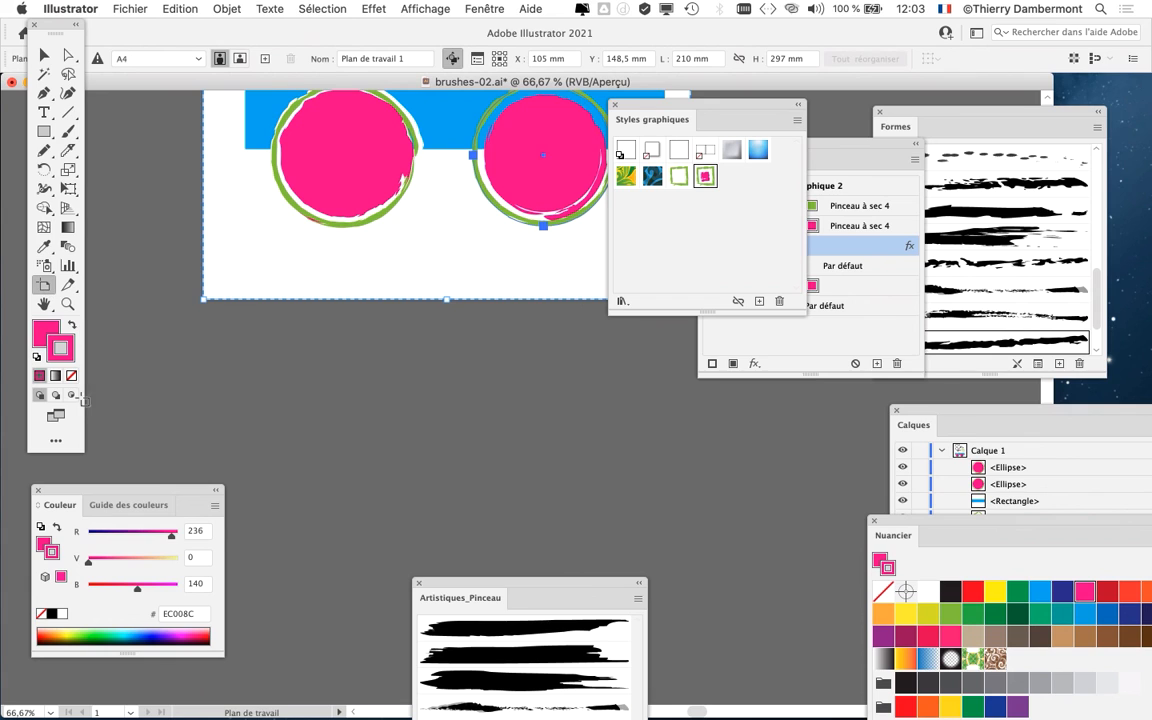
pyautogui.moveTo(446, 299); pyautogui.dragTo(446, 565)
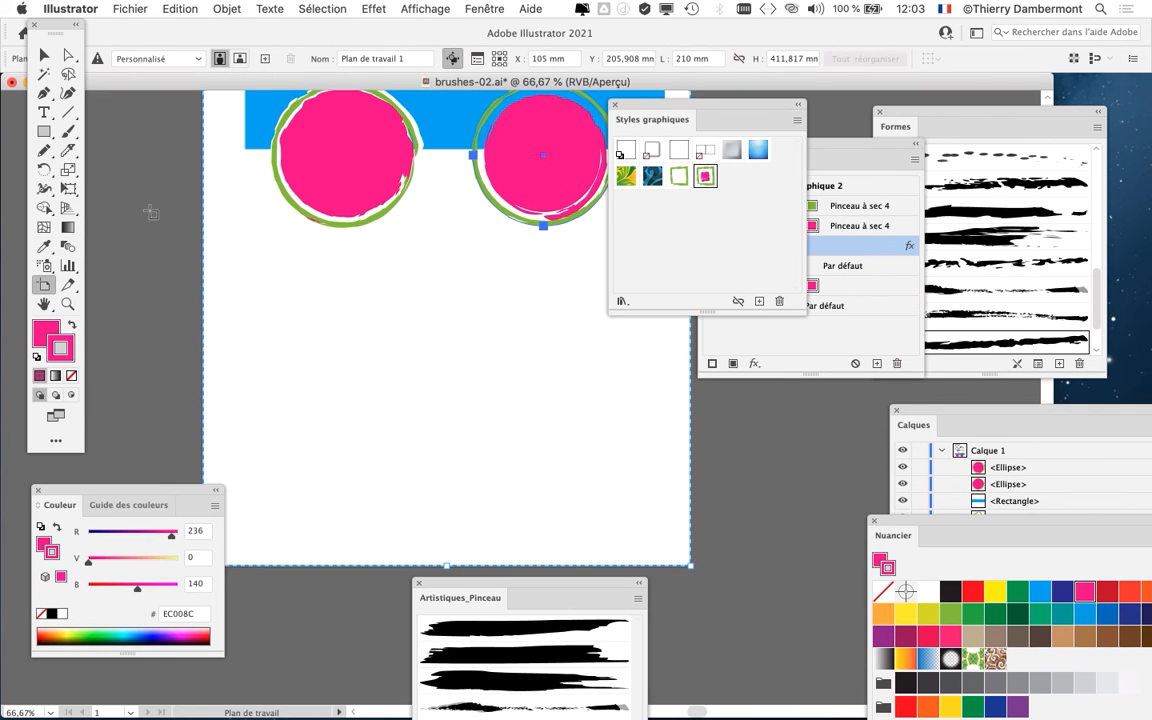
# - Draw a slightly rotated five-pointed star on the empty artboard area below the left circle
pyautogui.click(46, 132)
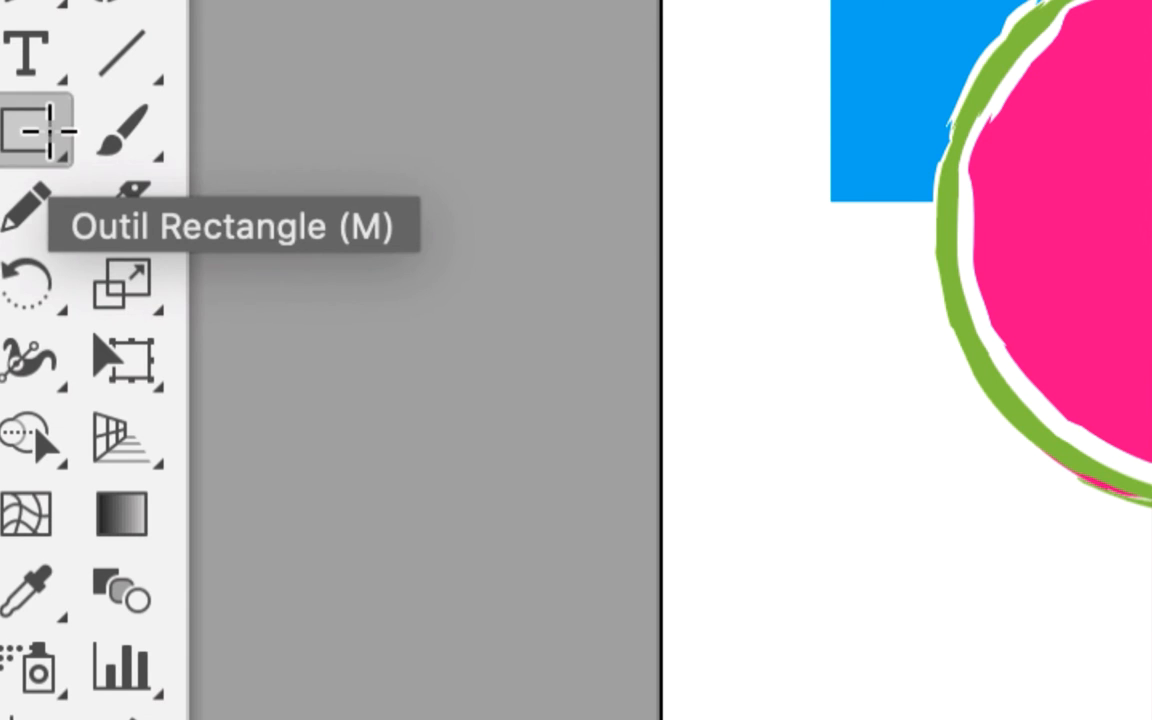
pyautogui.click(46, 133)
pyautogui.click(130, 262)
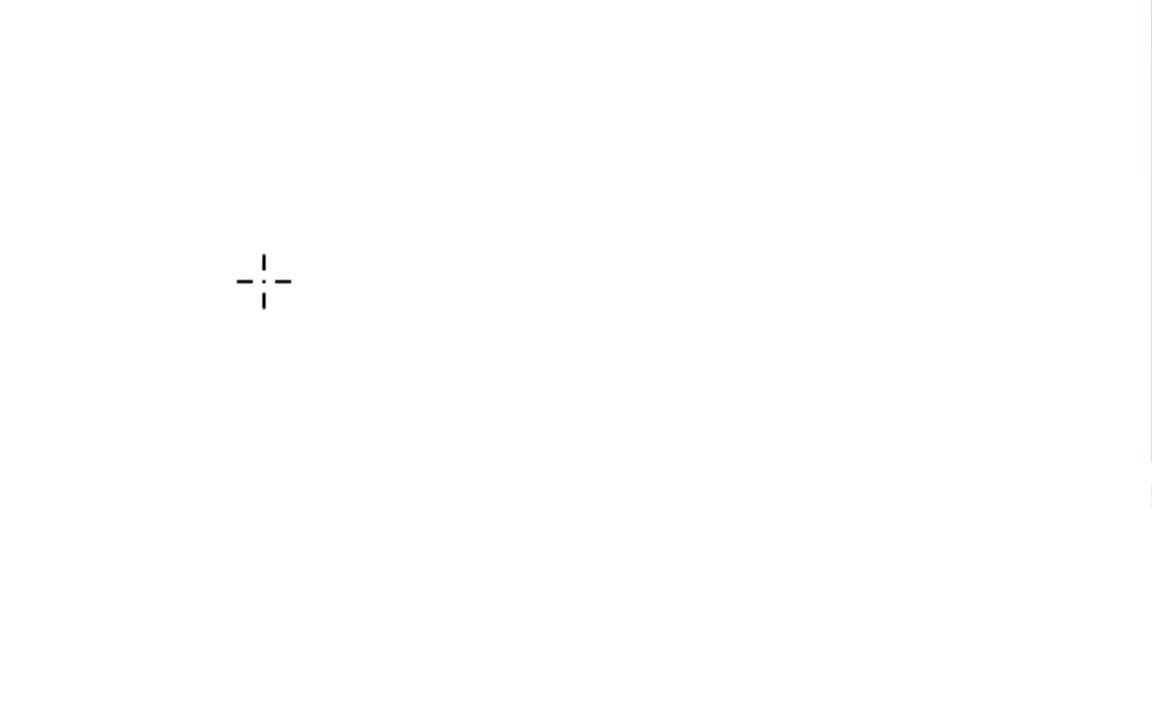
pyautogui.moveTo(174, 192); pyautogui.dragTo(299, 314)
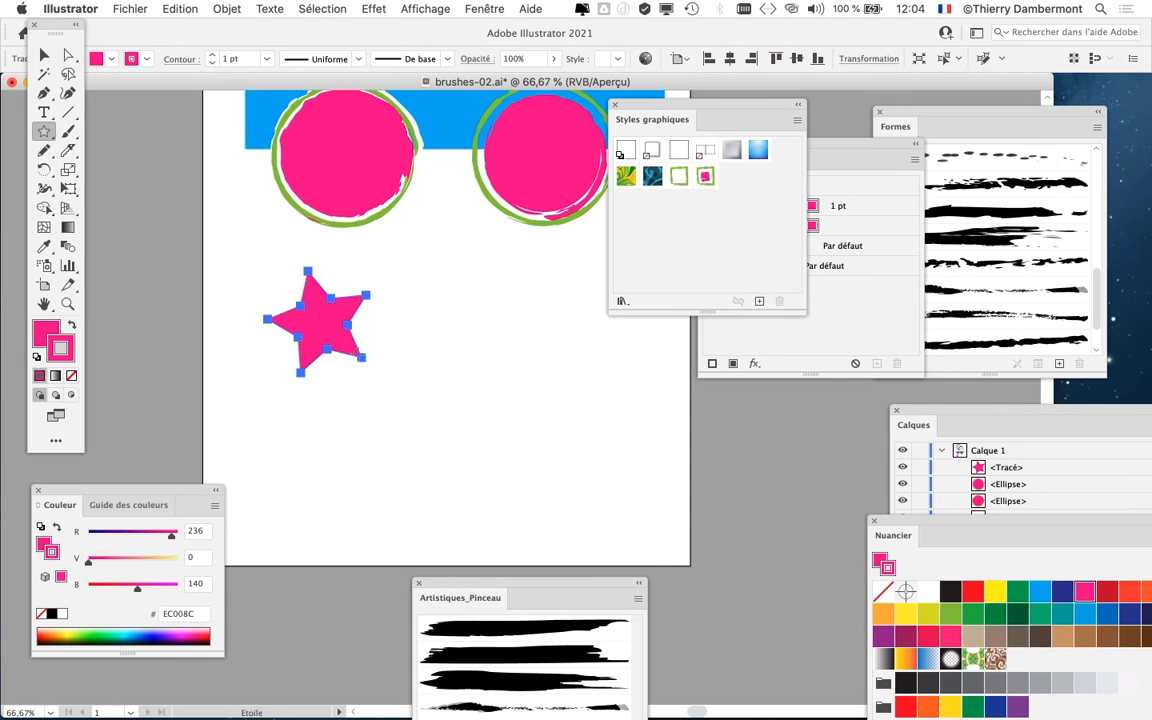
# - Apply Style graphique 2 to the star and place the graphic styles list clear of the artwork
pyautogui.moveTo(716, 121); pyautogui.dragTo(160, 327)
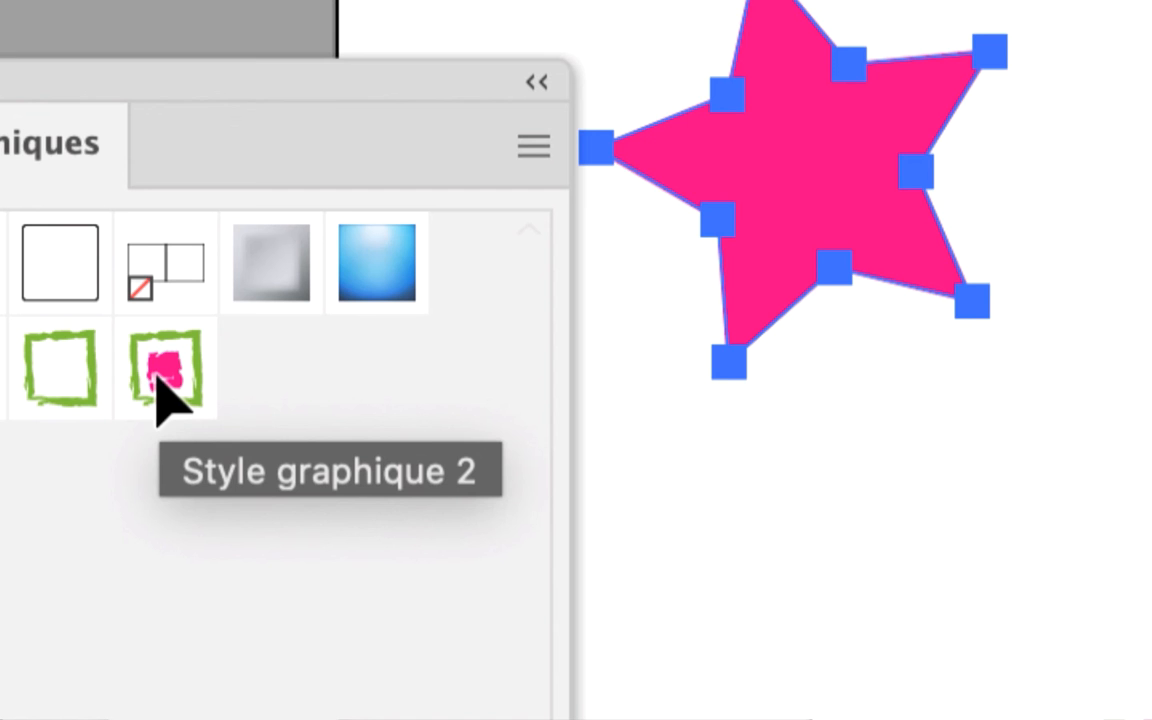
pyautogui.click(159, 376)
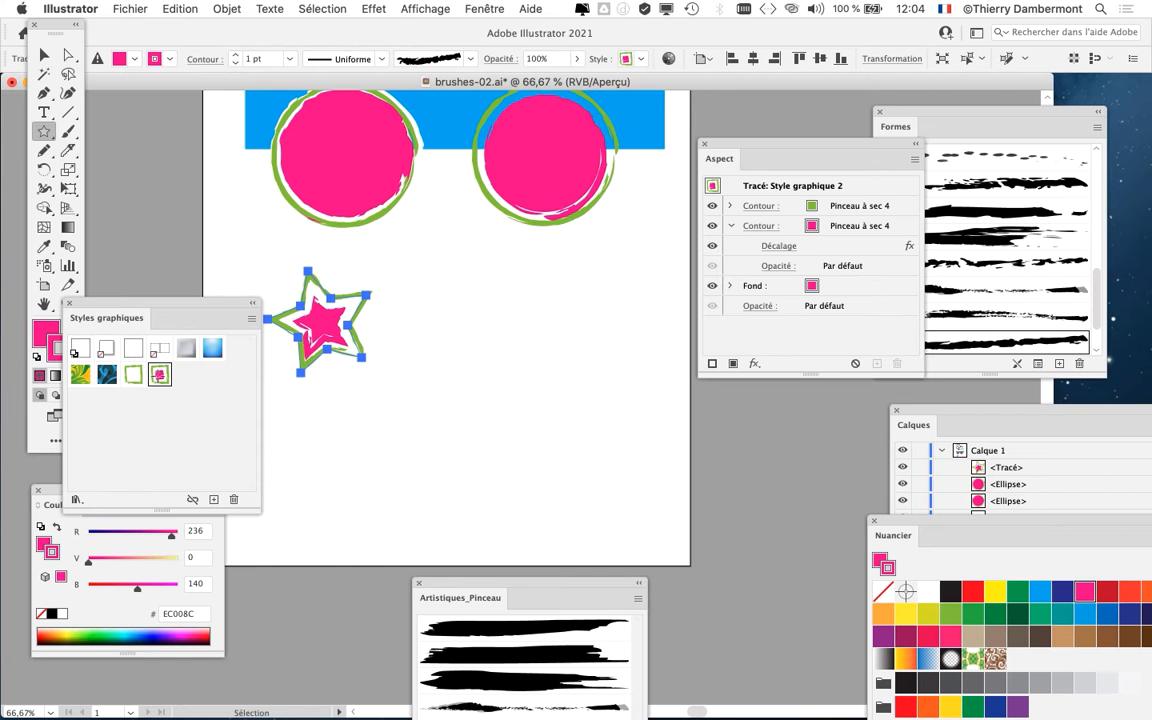
pyautogui.moveTo(200, 314); pyautogui.dragTo(723, 517)
# - Add a point text object reading "California" below the star
pyautogui.scroll(-3, 452, 411)
pyautogui.hscroll(2, 452, 411)
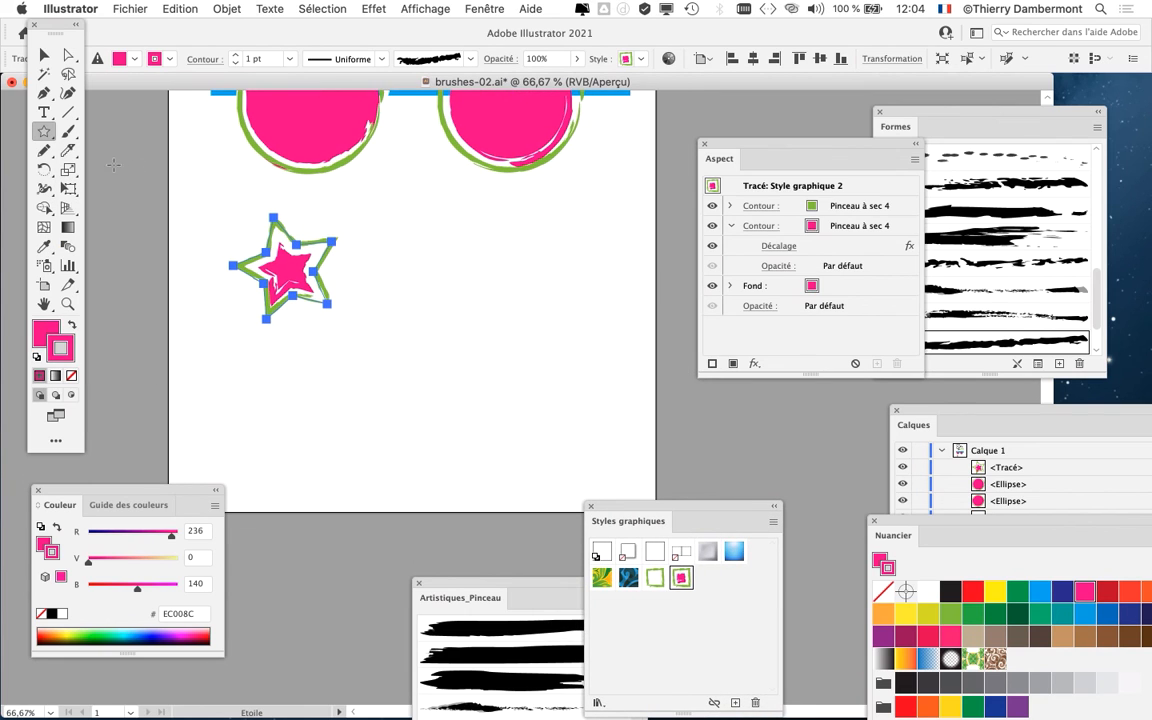
pyautogui.click(44, 112)
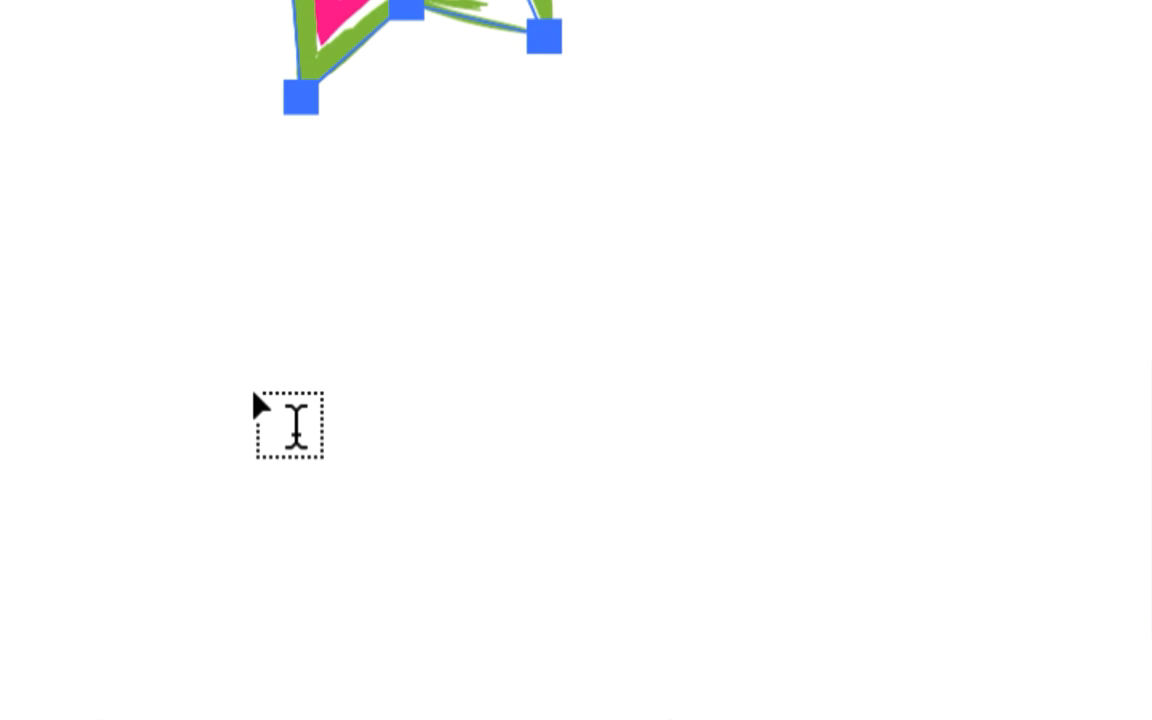
pyautogui.click(262, 393)
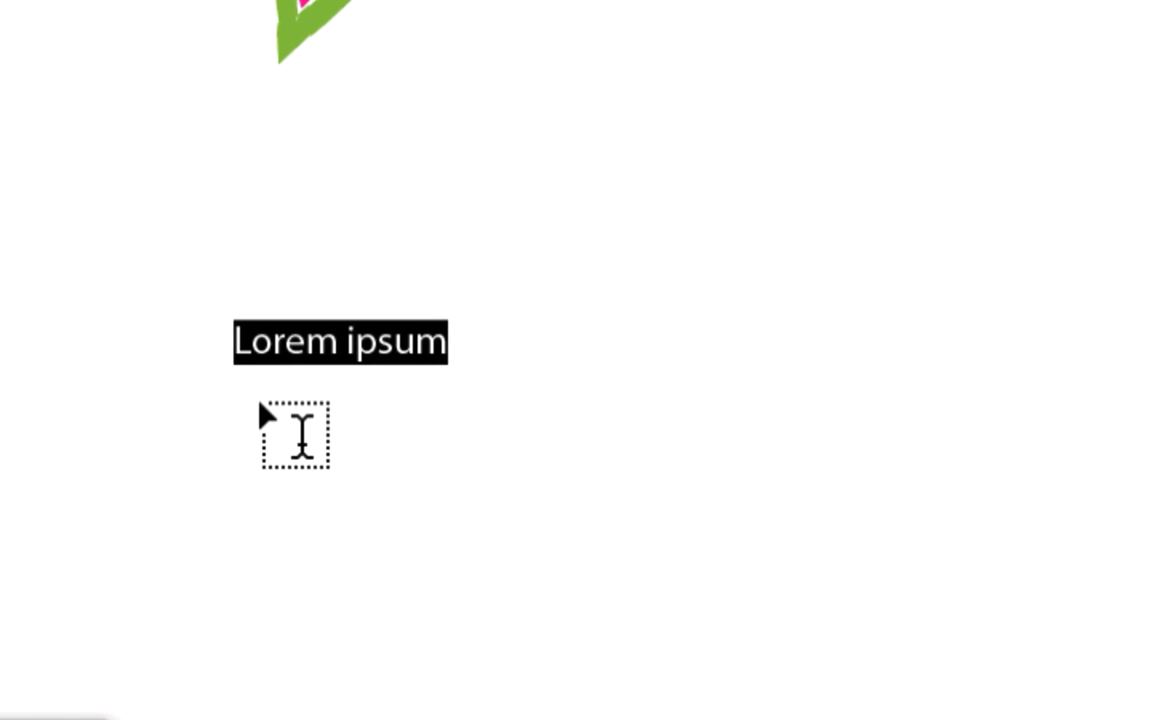
pyautogui.write('Cali')
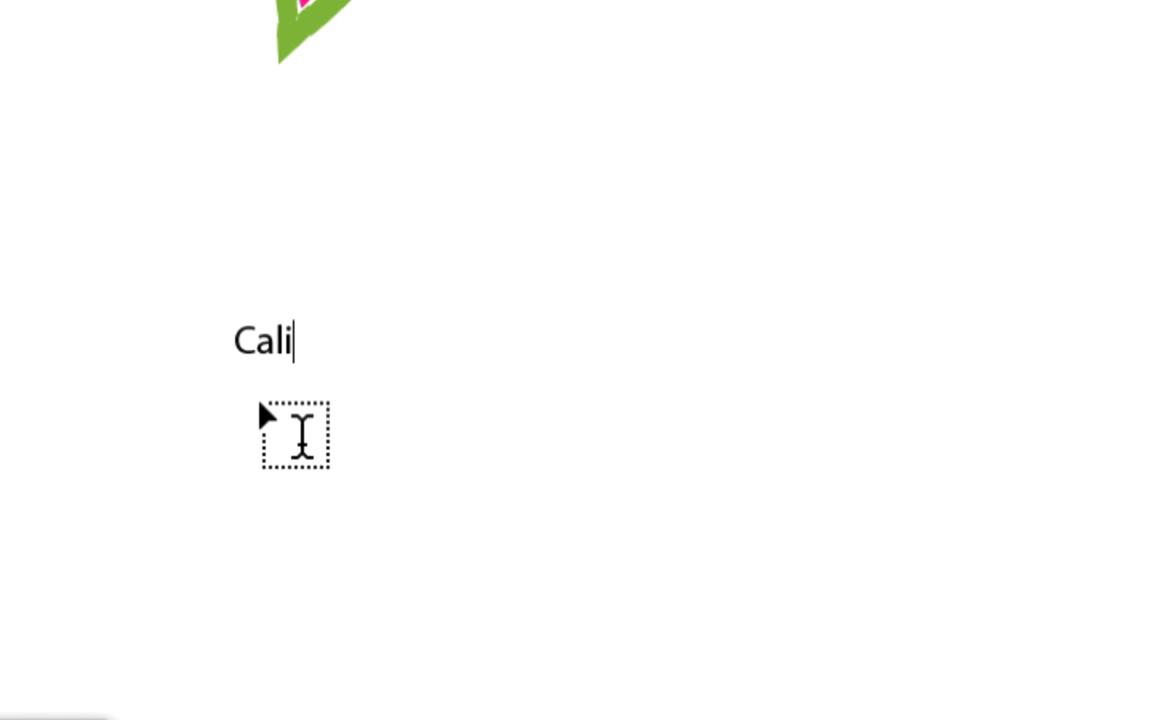
pyautogui.write('fornia')
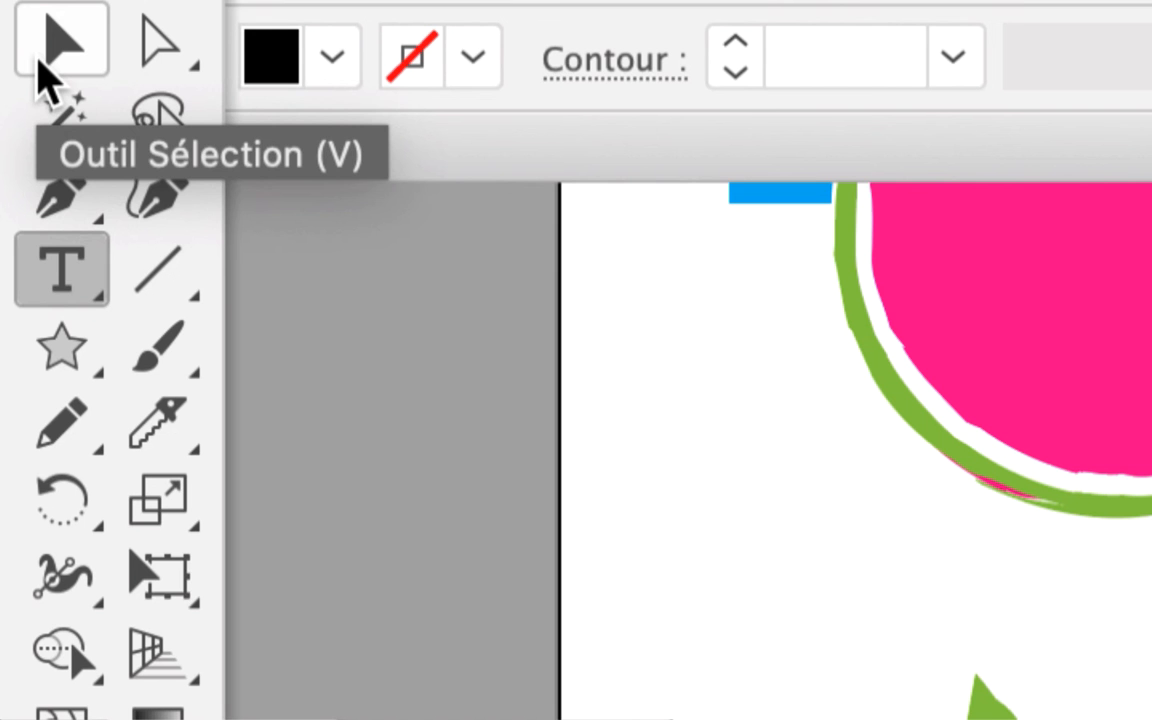
# - Reposition the California text below the star and enlarge it with the Transformation manuelle tool to span most of the artboard's width
pyautogui.click(39, 55)
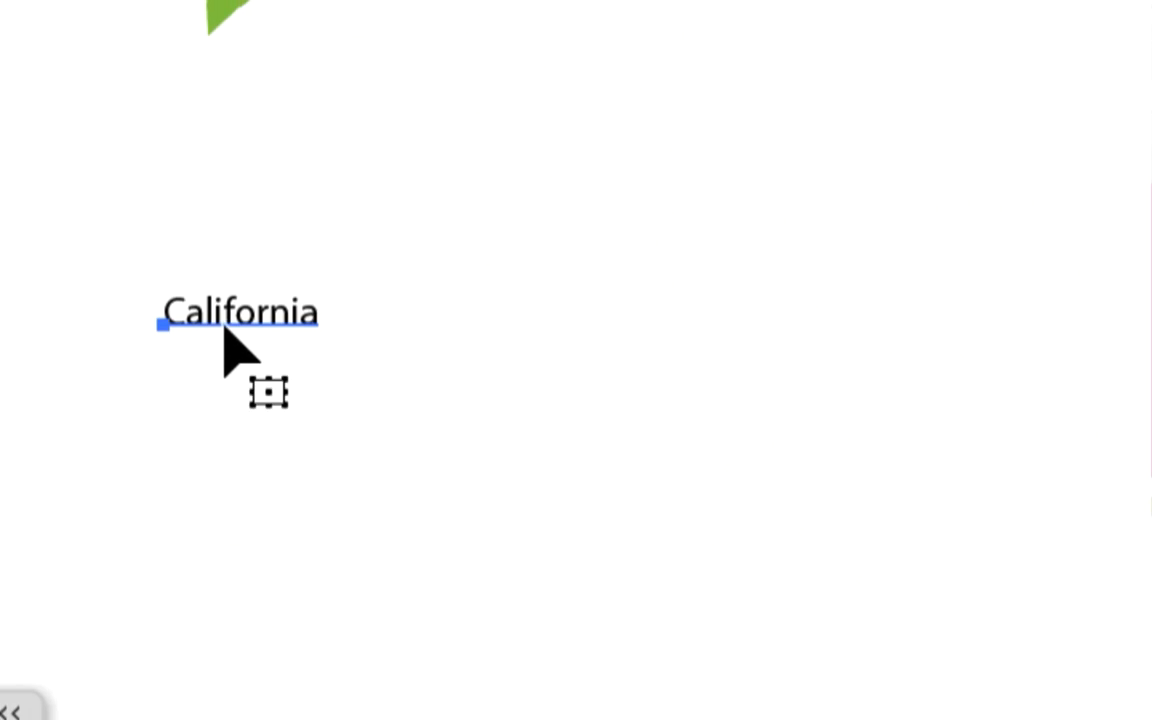
pyautogui.moveTo(224, 326); pyautogui.dragTo(311, 302)
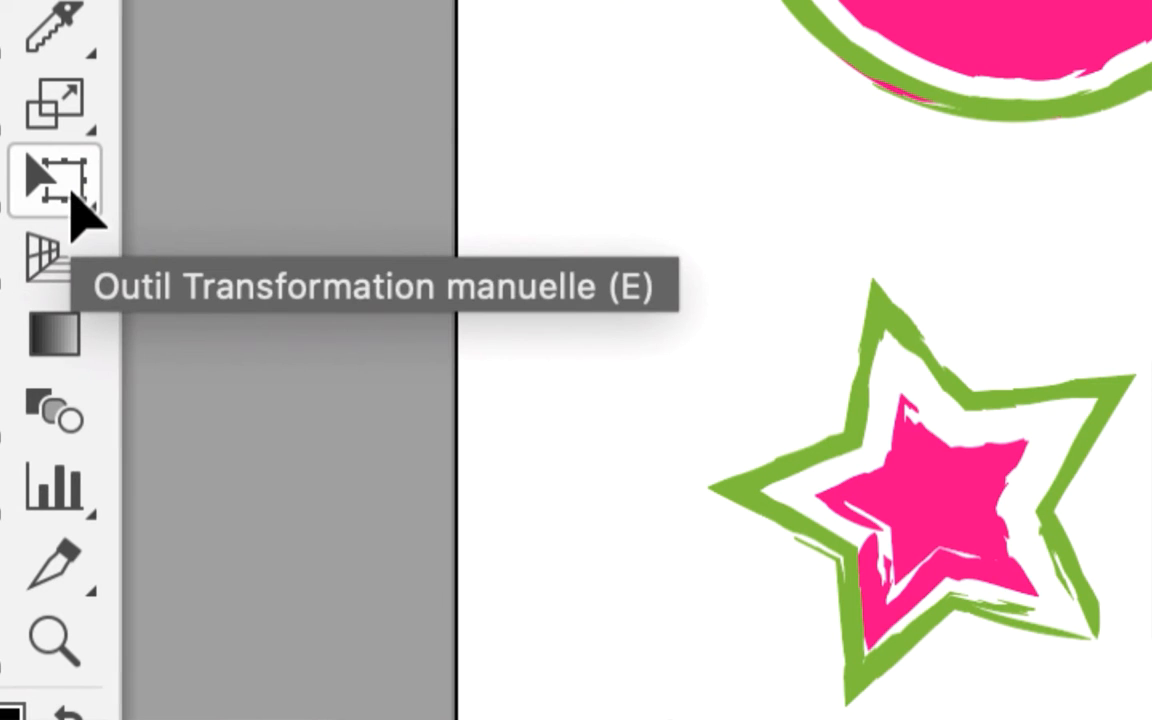
pyautogui.click(72, 191)
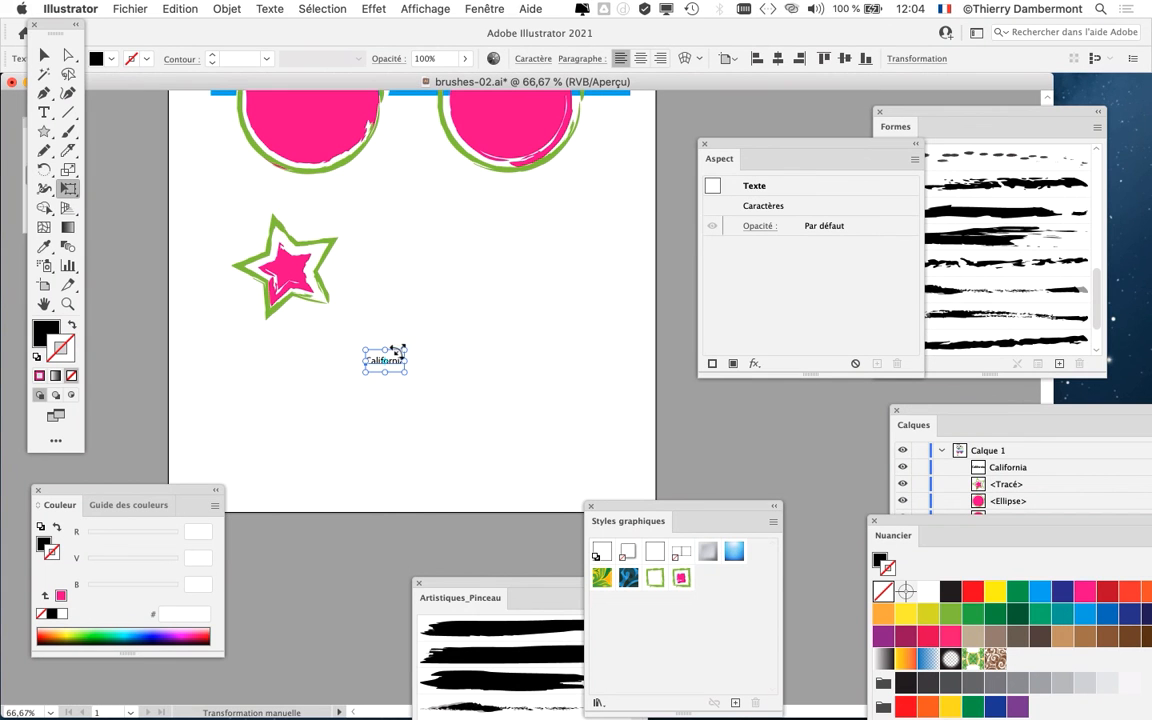
pyautogui.moveTo(400, 349); pyautogui.dragTo(571, 310)
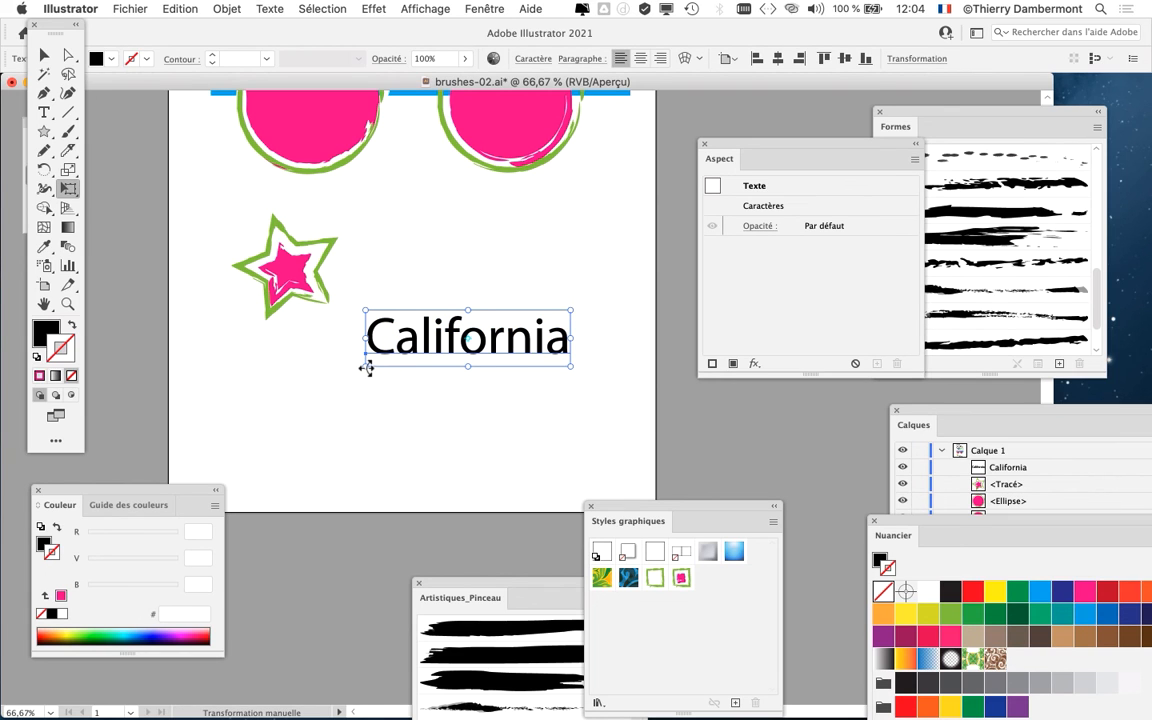
pyautogui.moveTo(366, 368); pyautogui.dragTo(183, 416)
pyautogui.moveTo(366, 392); pyautogui.dragTo(370, 428)
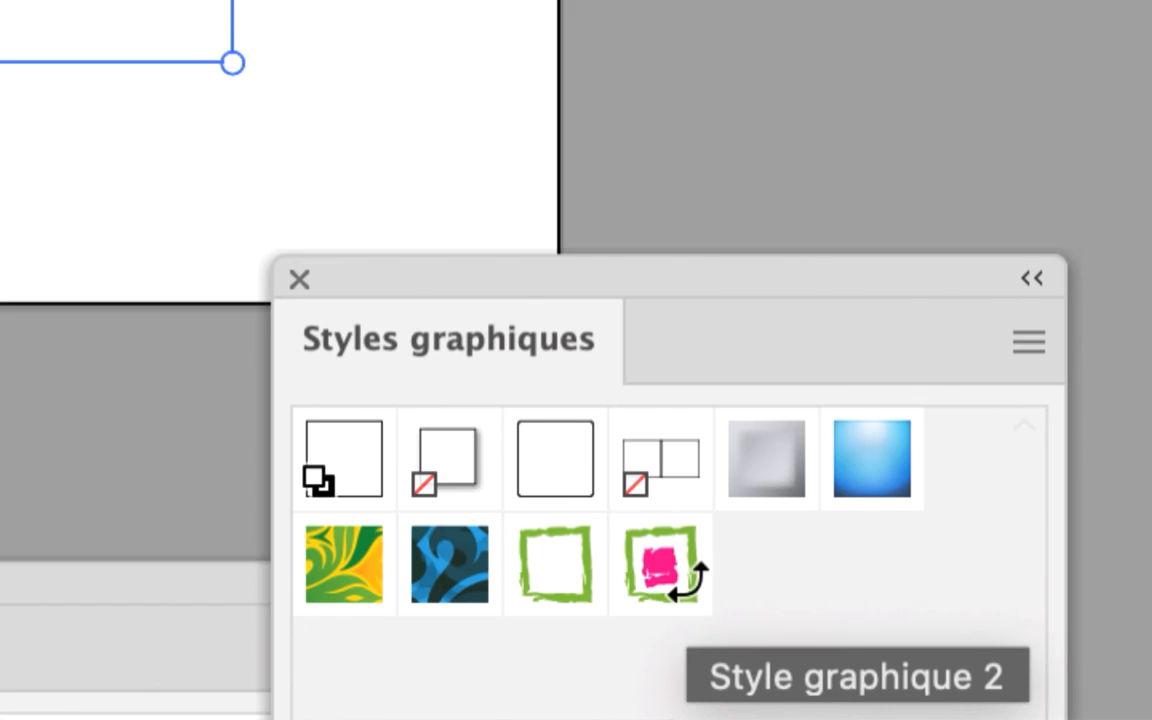
# - Apply Style graphique 2 to the California text, shift it slightly up and to the right, and deselect it
pyautogui.click(676, 574)
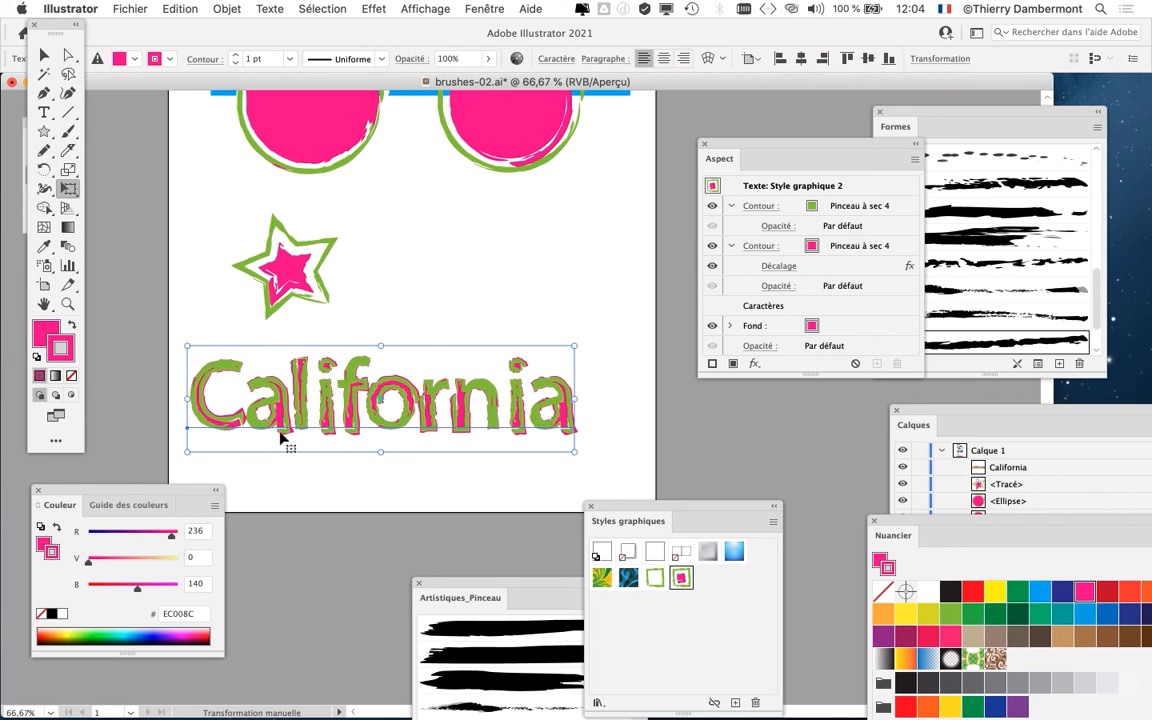
pyautogui.click(44, 55)
pyautogui.click(426, 313)
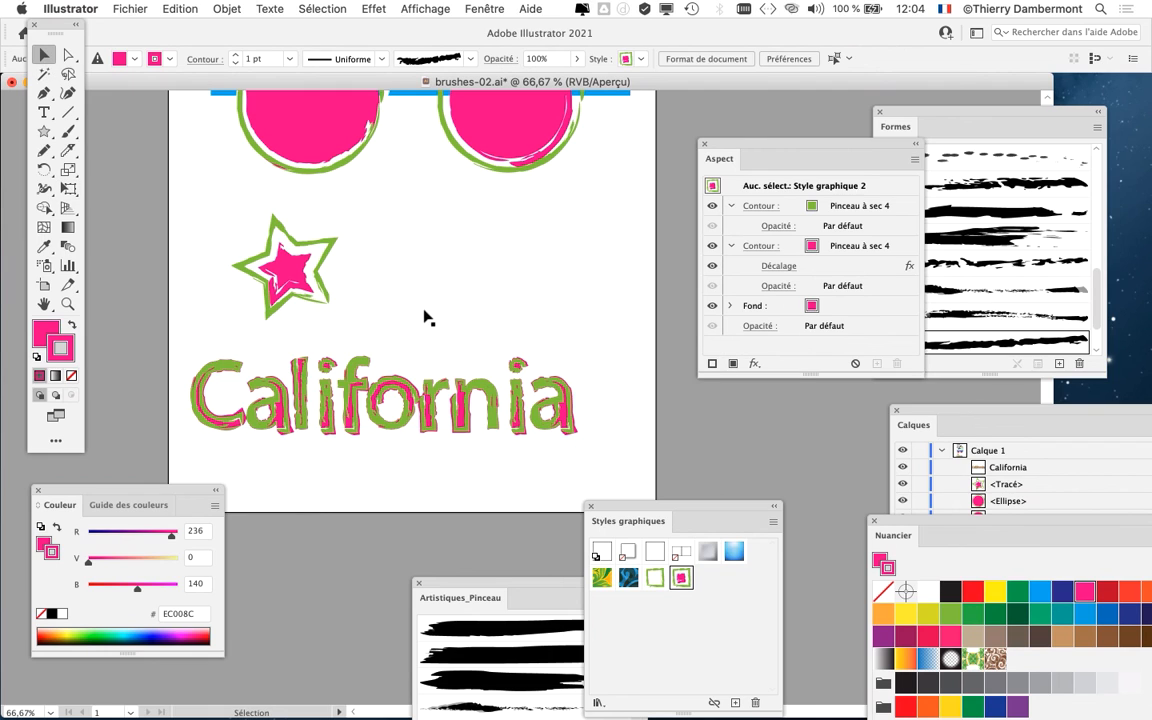
pyautogui.moveTo(390, 395); pyautogui.dragTo(416, 379)
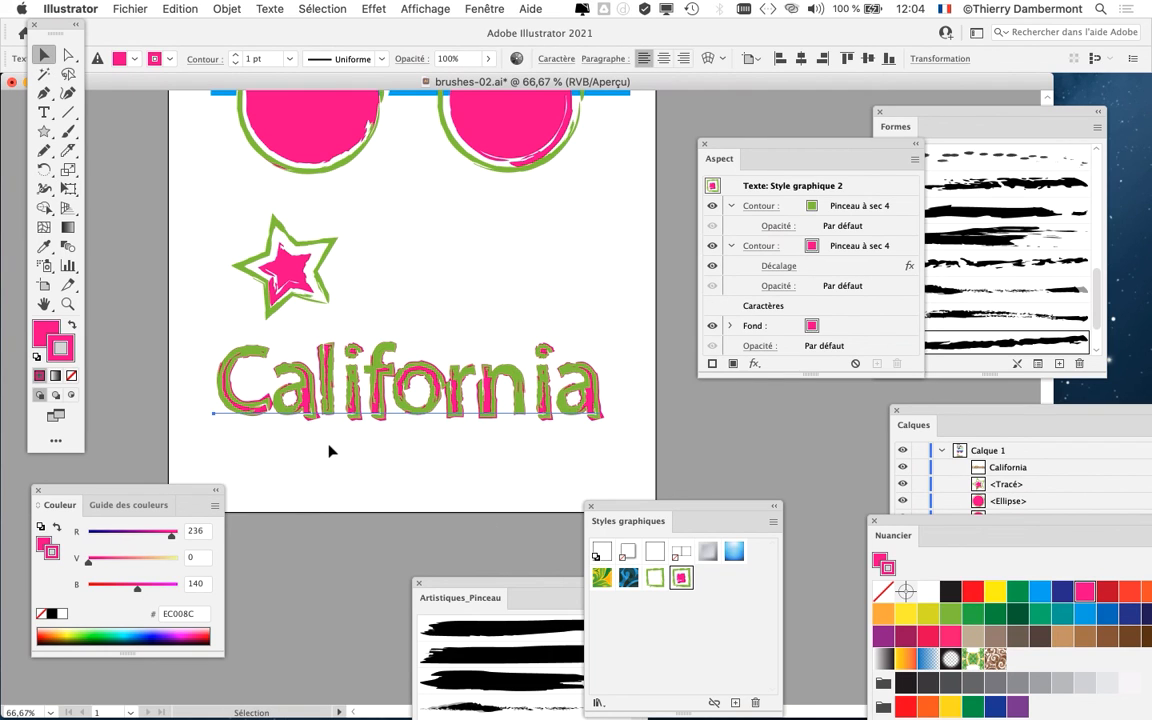
pyautogui.click(340, 467)
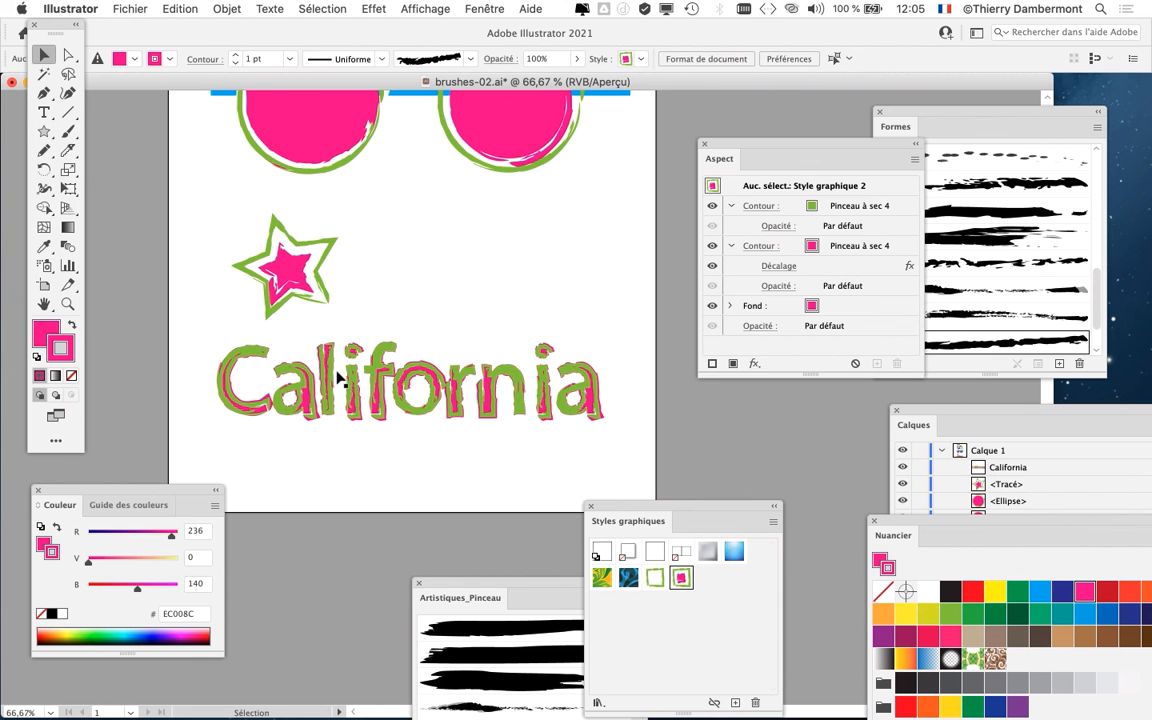
# - Select the California text, enlarge its appearance list and hide the pink Pinceau à sec 4 contour
pyautogui.click(359, 416)
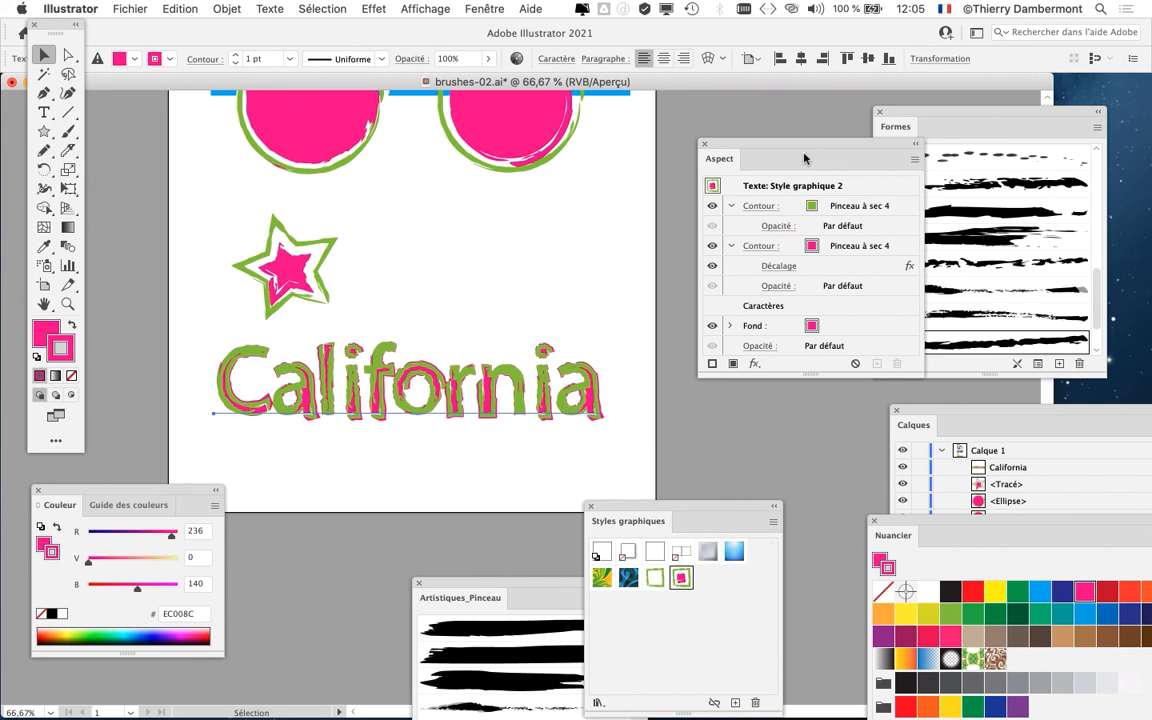
pyautogui.moveTo(804, 158); pyautogui.dragTo(739, 137)
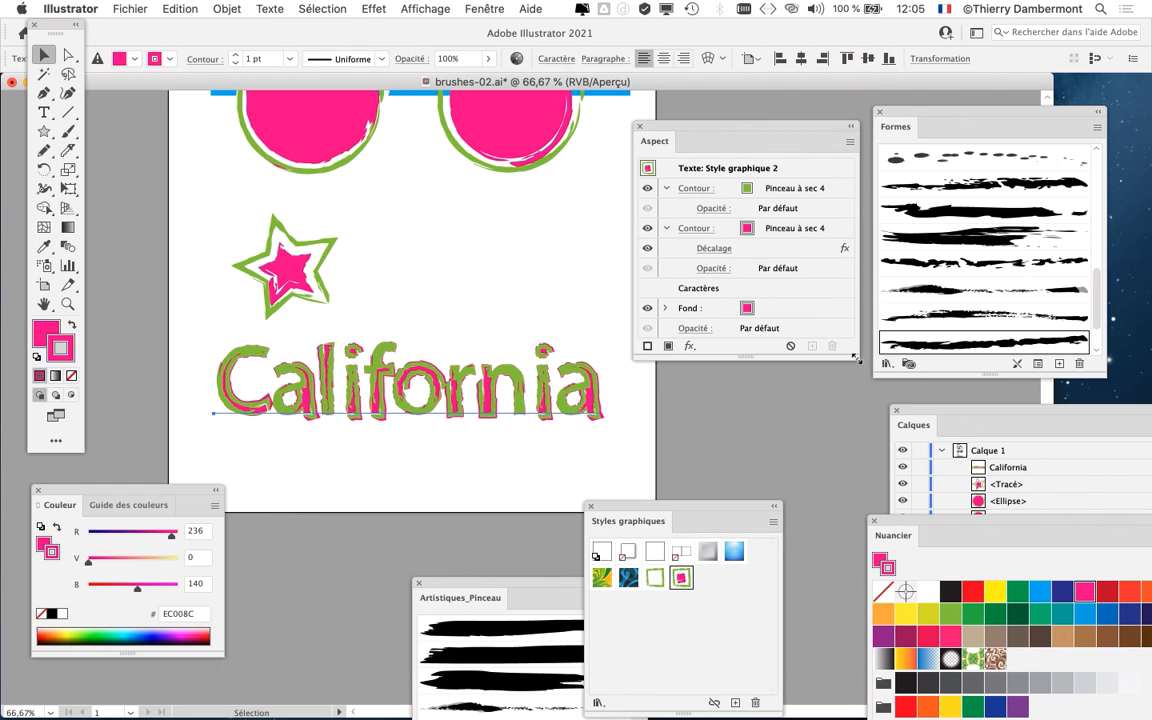
pyautogui.moveTo(855, 357); pyautogui.dragTo(883, 462)
pyautogui.click(648, 229)
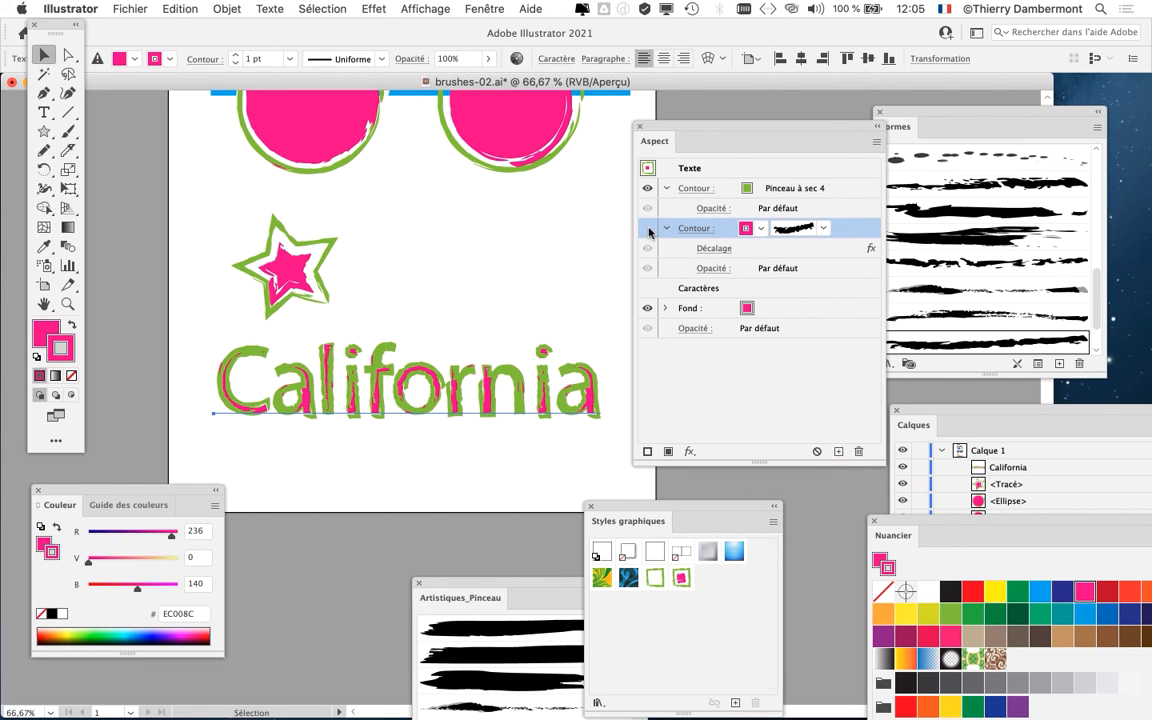
pyautogui.click(648, 229)
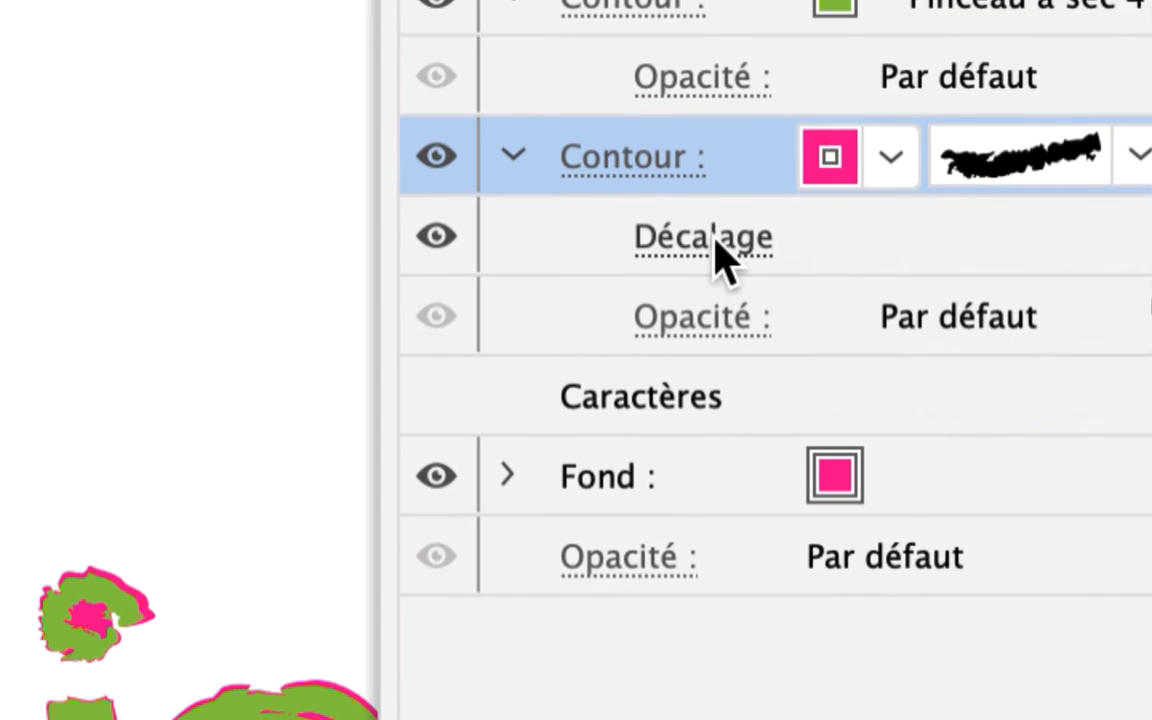
pyautogui.click(826, 243)
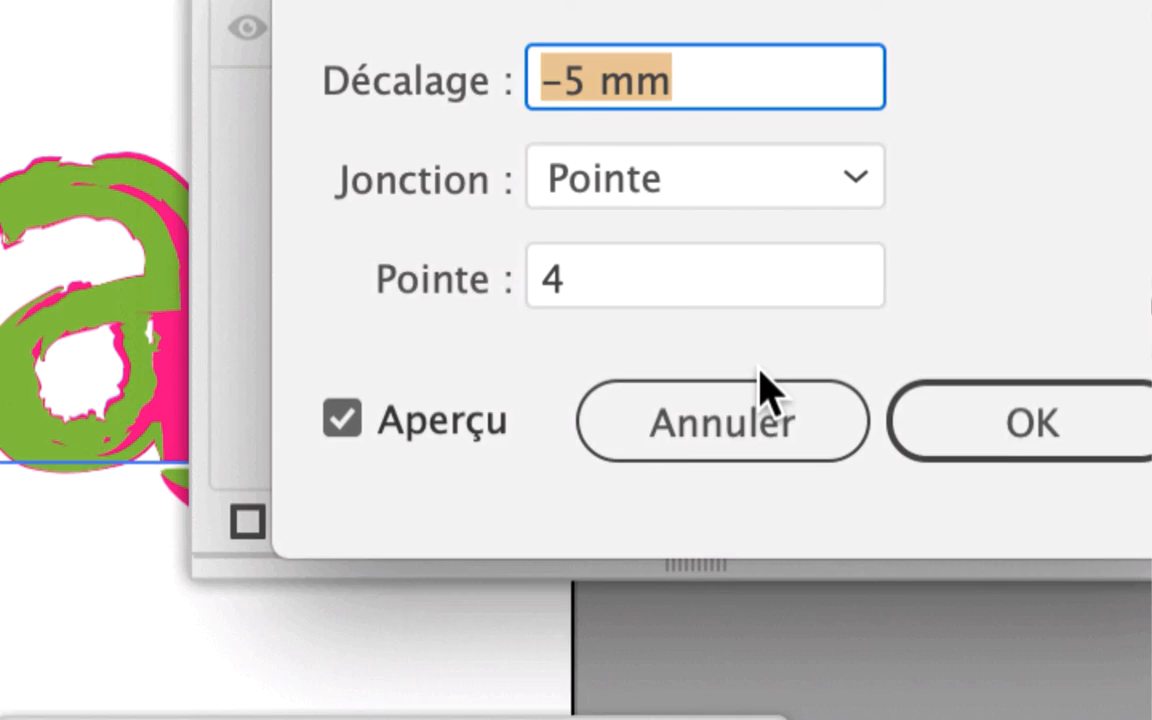
pyautogui.click(943, 675)
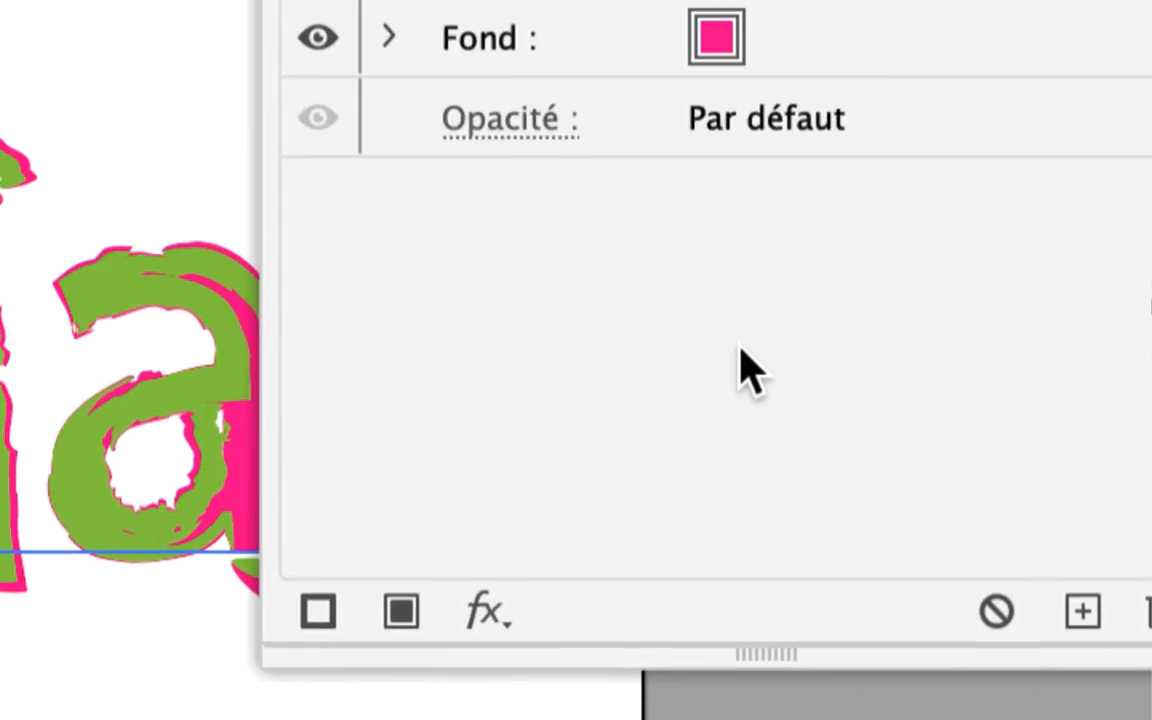
pyautogui.click(647, 165)
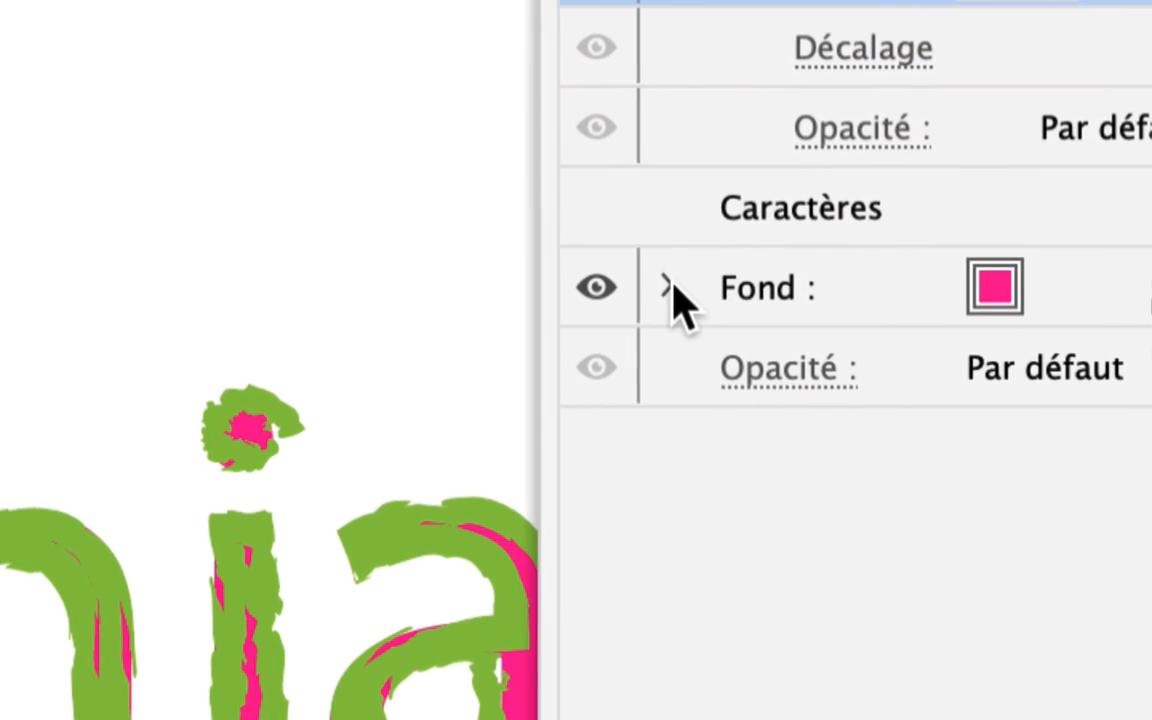
# - Set the Décalage effect on the California text's pink fill to -10 mm
pyautogui.click(668, 288)
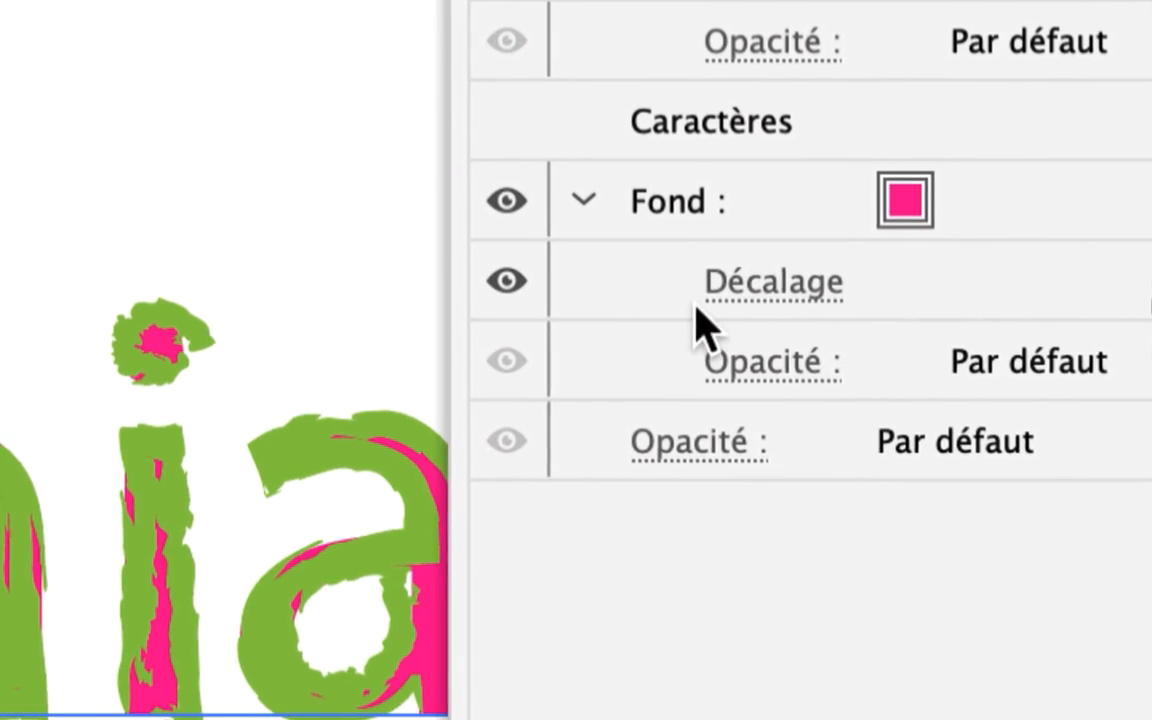
pyautogui.click(785, 372)
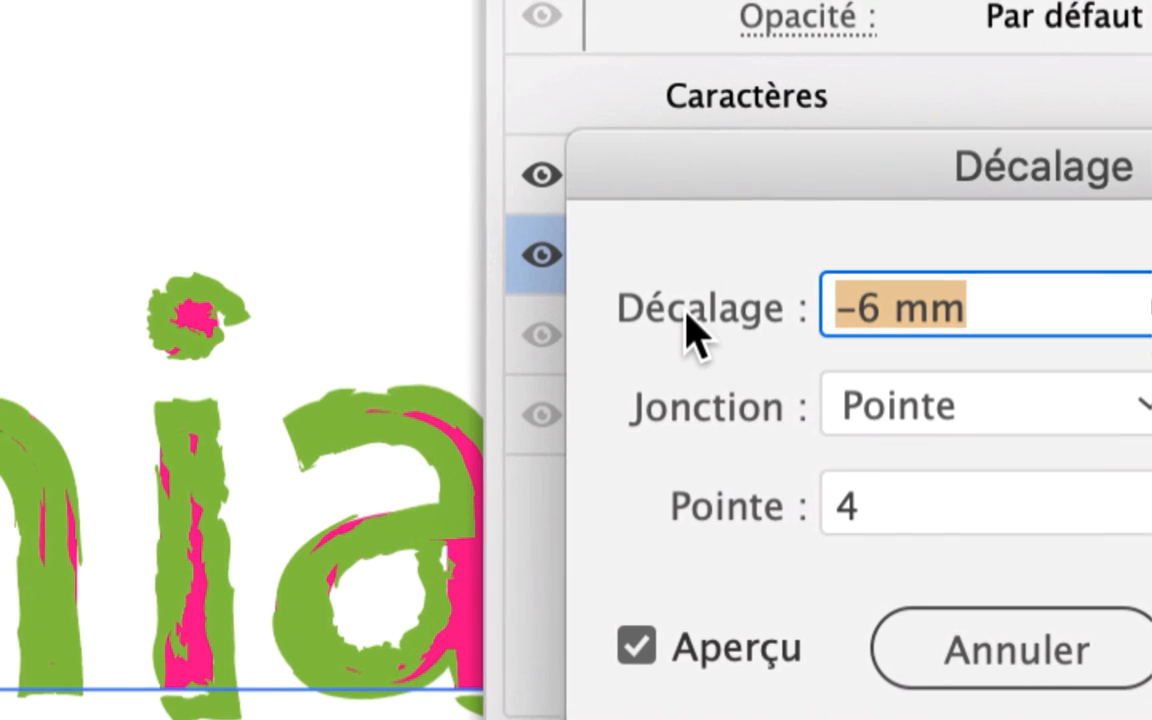
pyautogui.write('-10')
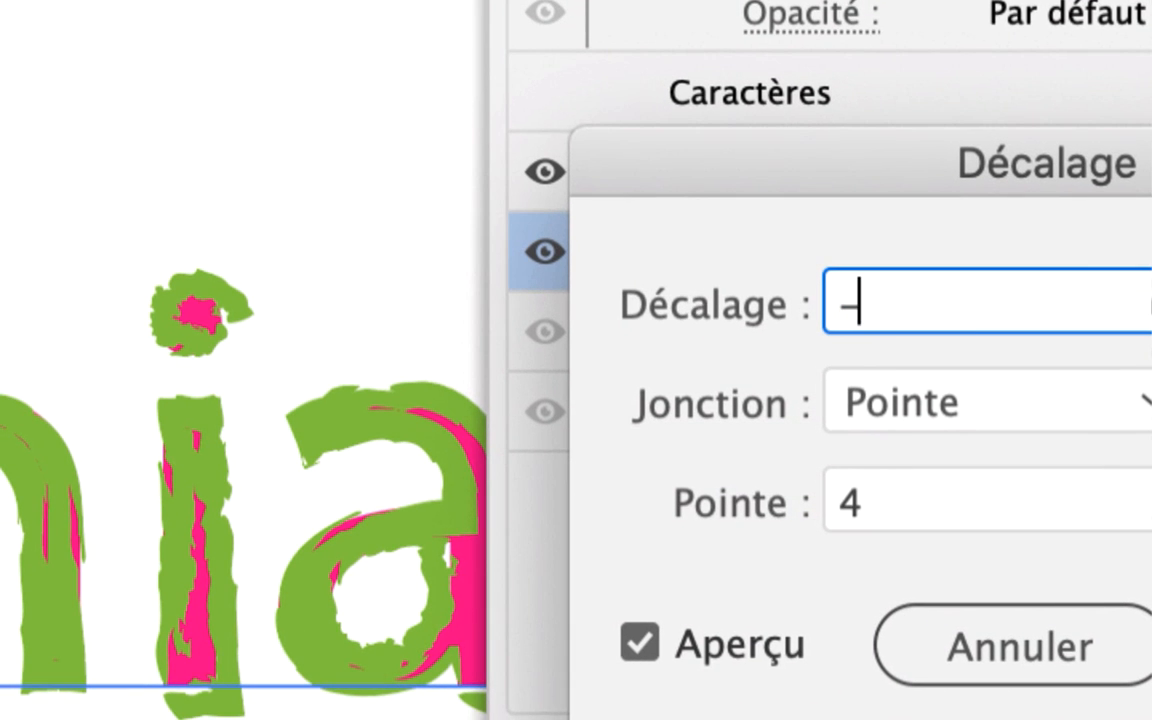
pyautogui.press('Tab')
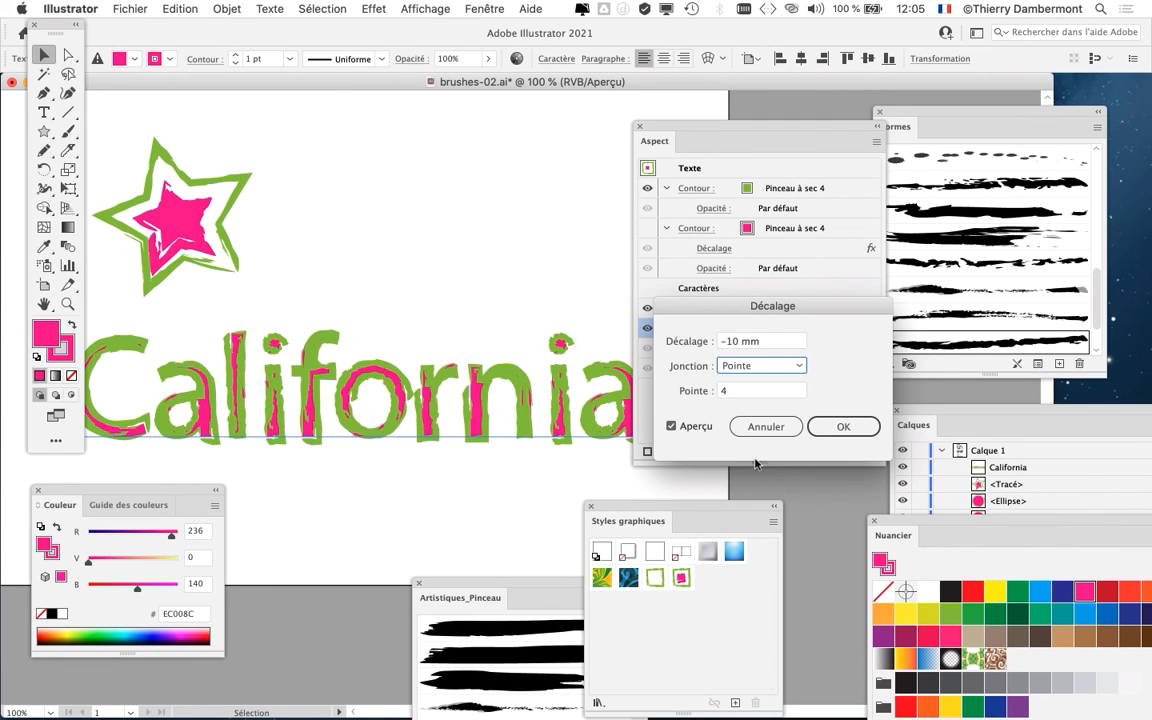
pyautogui.click(835, 427)
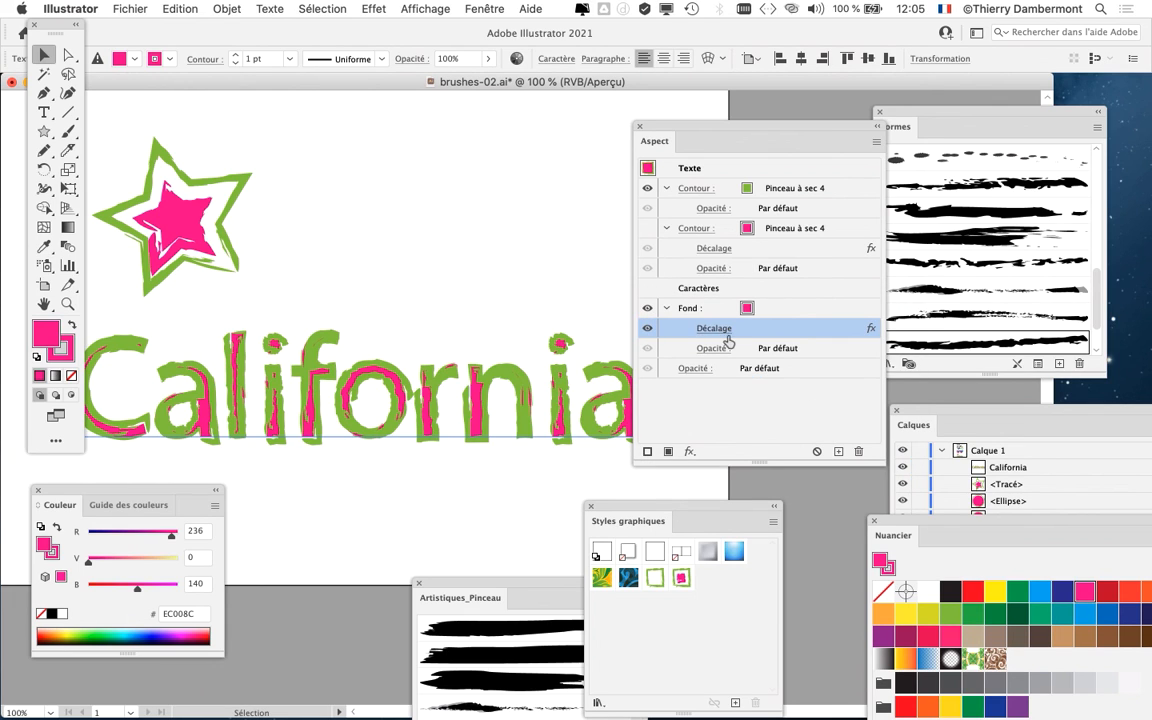
# - Set the California fill's Décalage to -14 mm and move the appearance list clear of the text
pyautogui.click(727, 339)
pyautogui.write('-')
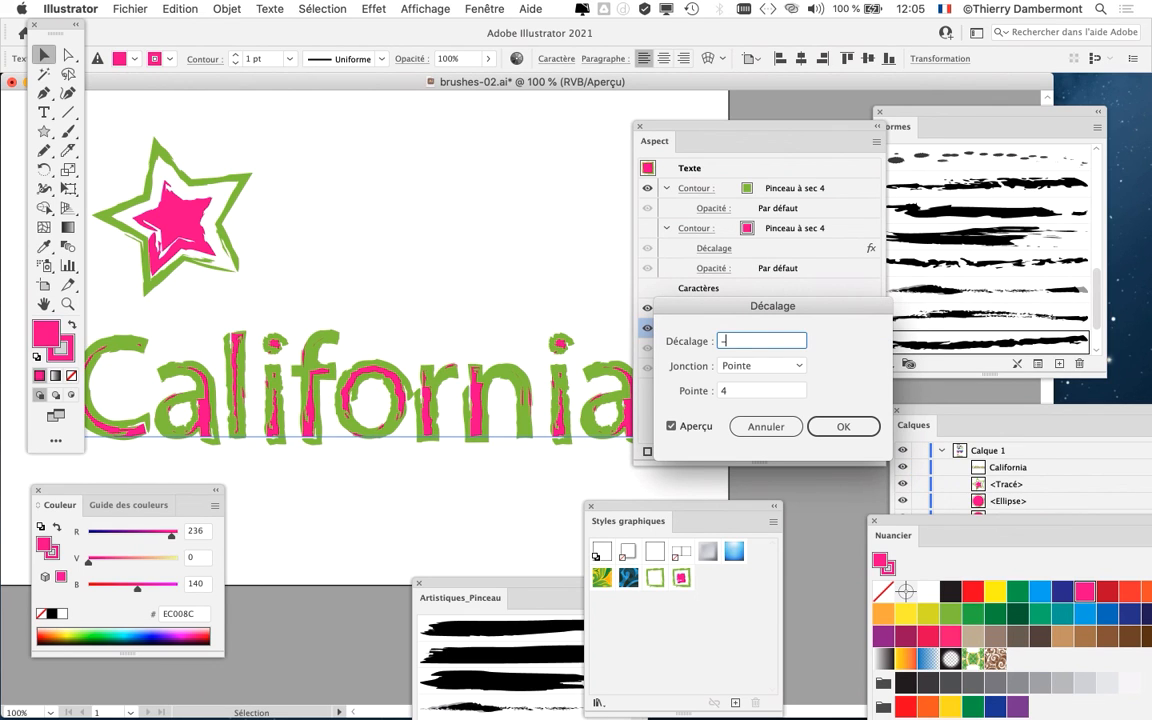
pyautogui.write('14')
pyautogui.press('Tab')
pyautogui.click(838, 427)
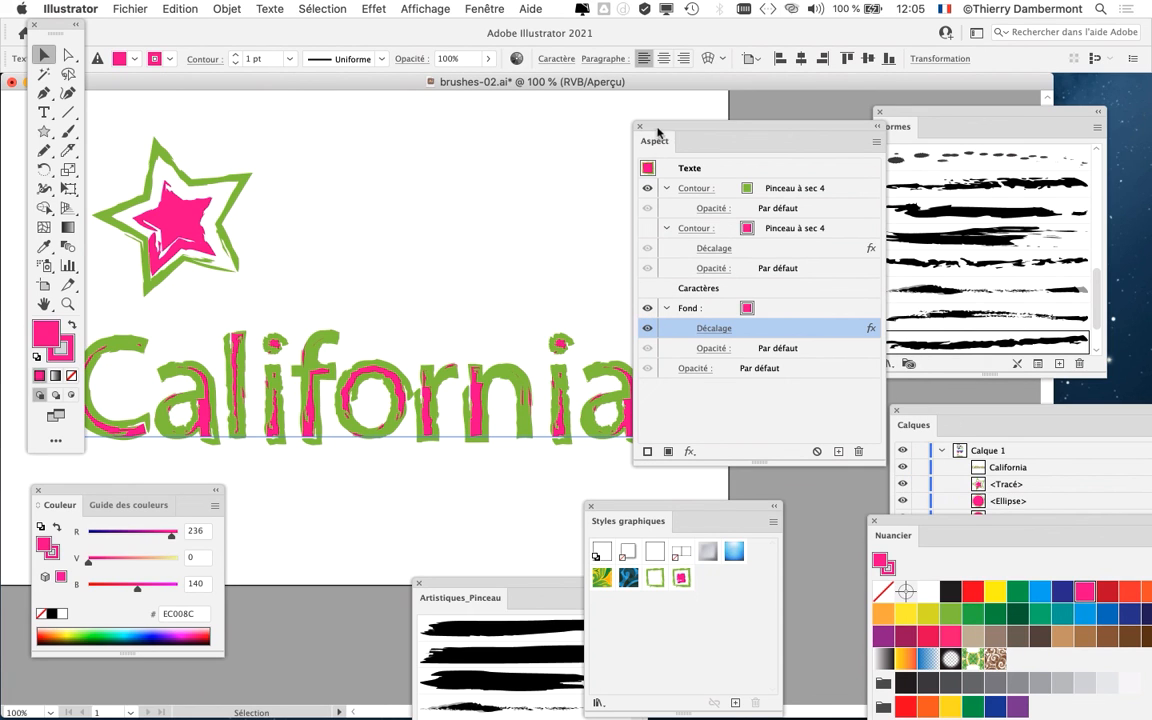
pyautogui.moveTo(658, 131); pyautogui.dragTo(806, 125)
pyautogui.scroll(-1, 517, 393)
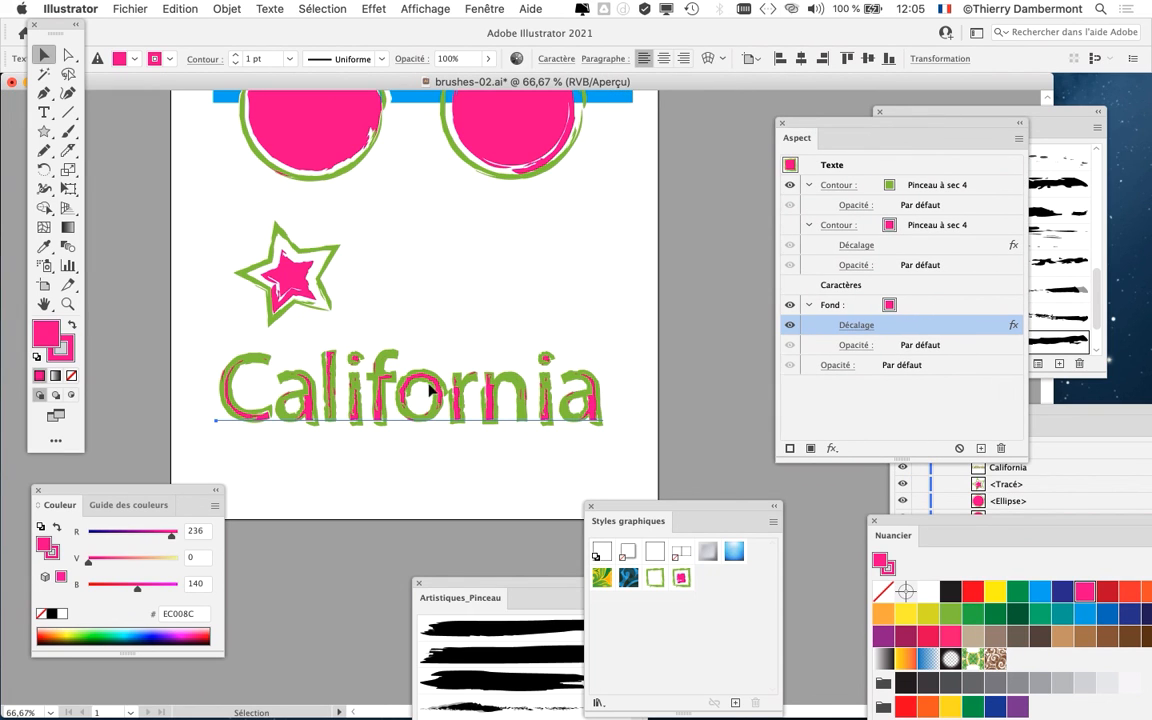
pyautogui.scroll(1, 420, 442)
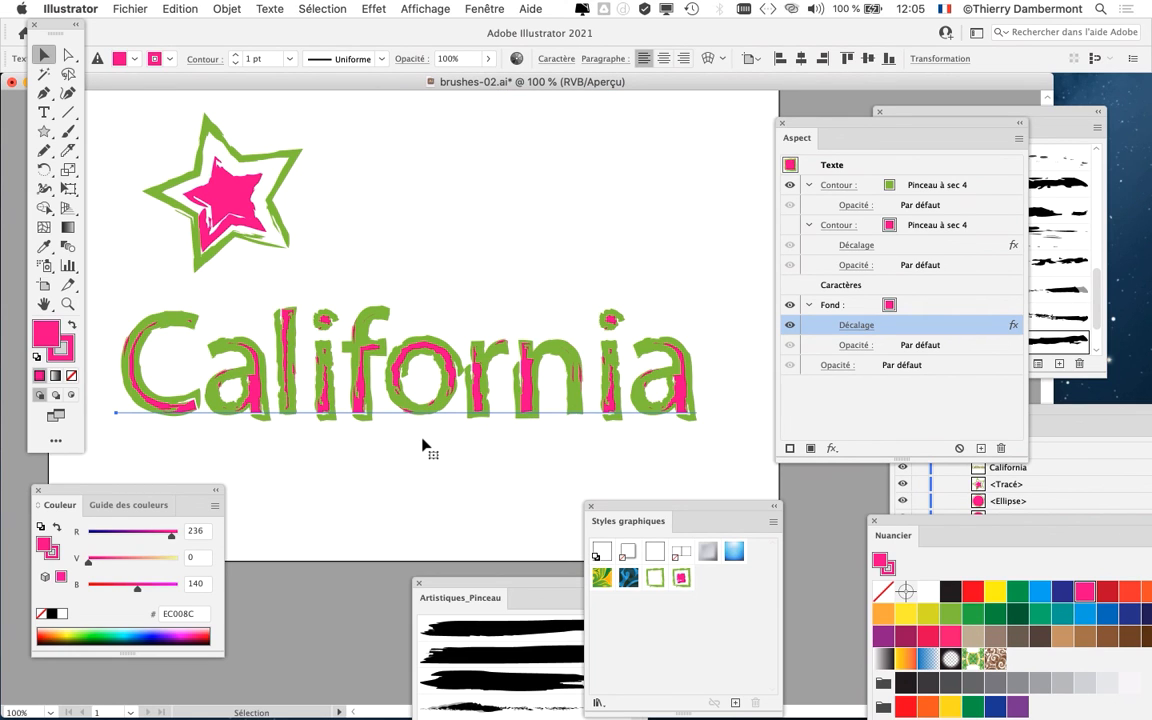
pyautogui.scroll(-1, 432, 428)
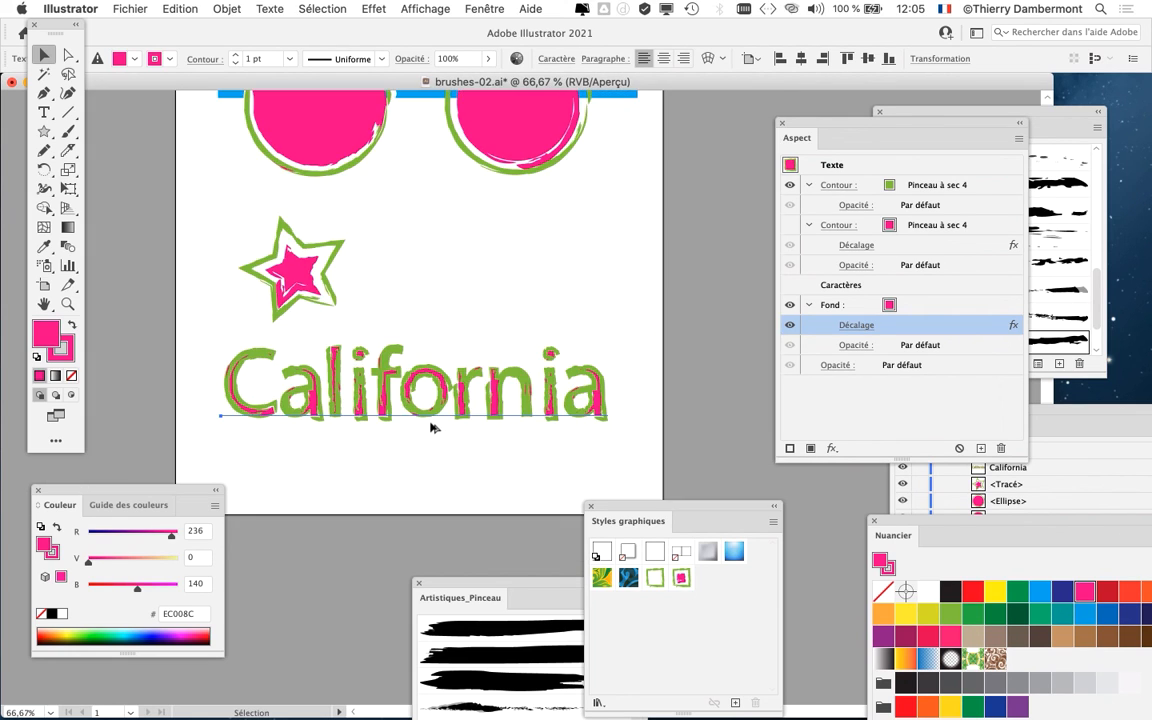
# - Extend the artboard downward to a height of about 504 mm to make room below the California text
pyautogui.moveTo(422, 432); pyautogui.dragTo(450, 199)
pyautogui.click(44, 285)
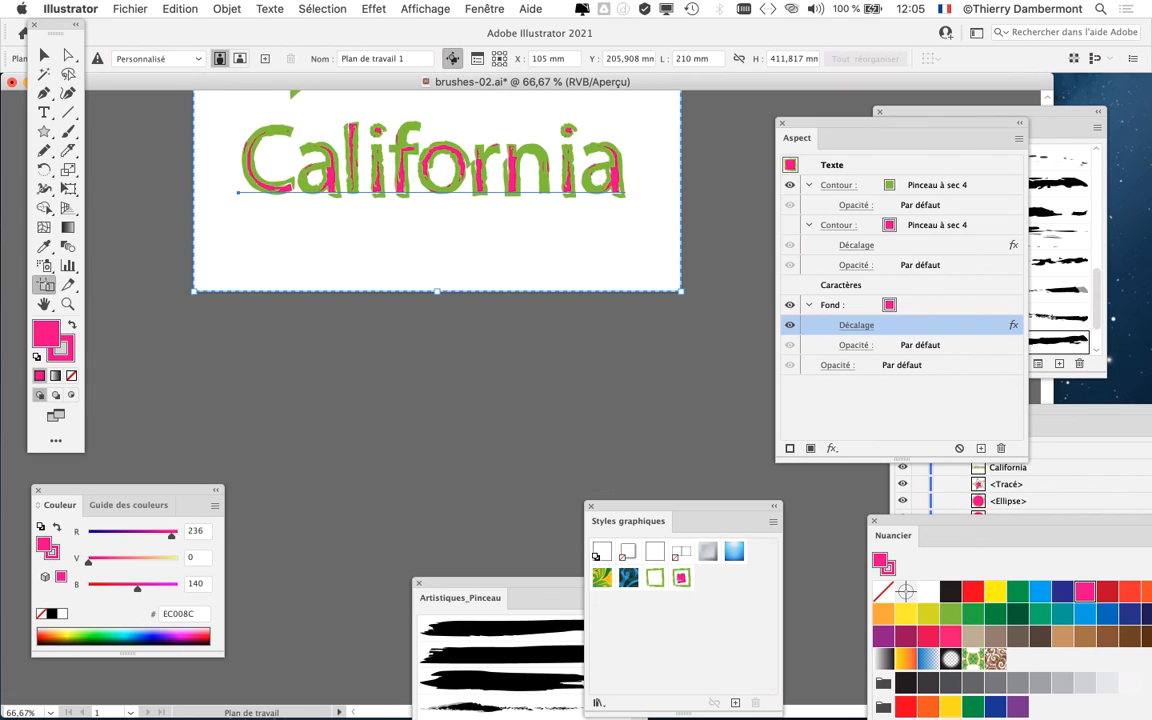
pyautogui.moveTo(438, 291); pyautogui.dragTo(438, 506)
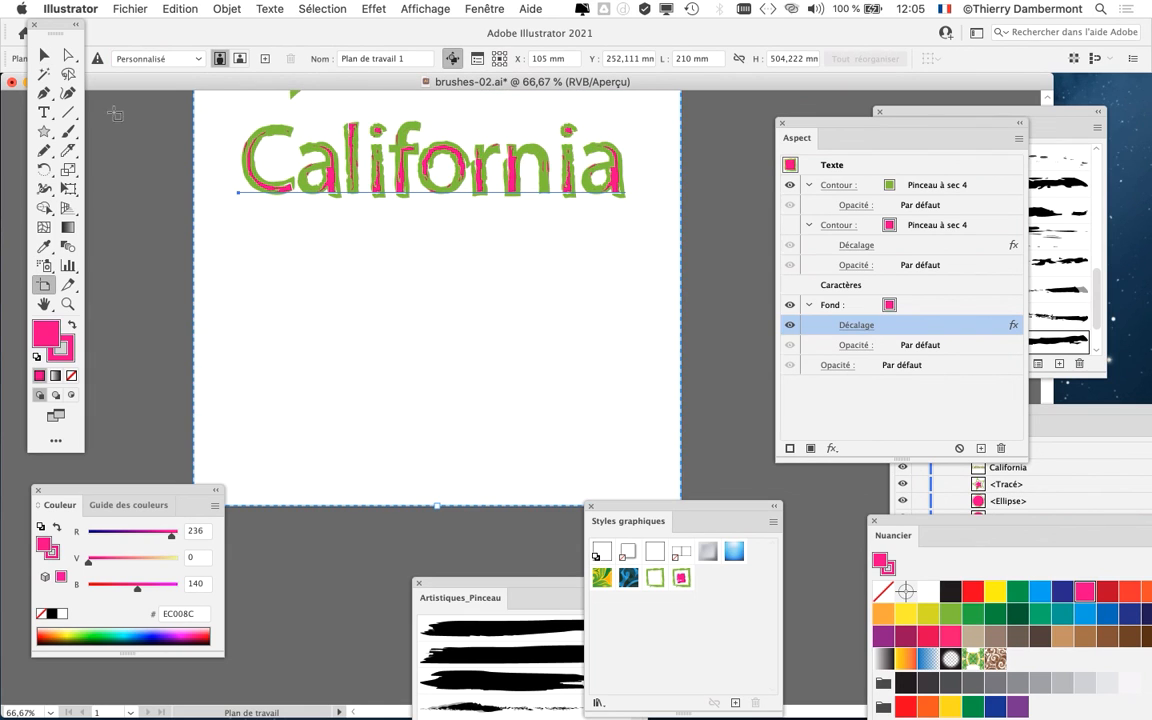
pyautogui.click(45, 60)
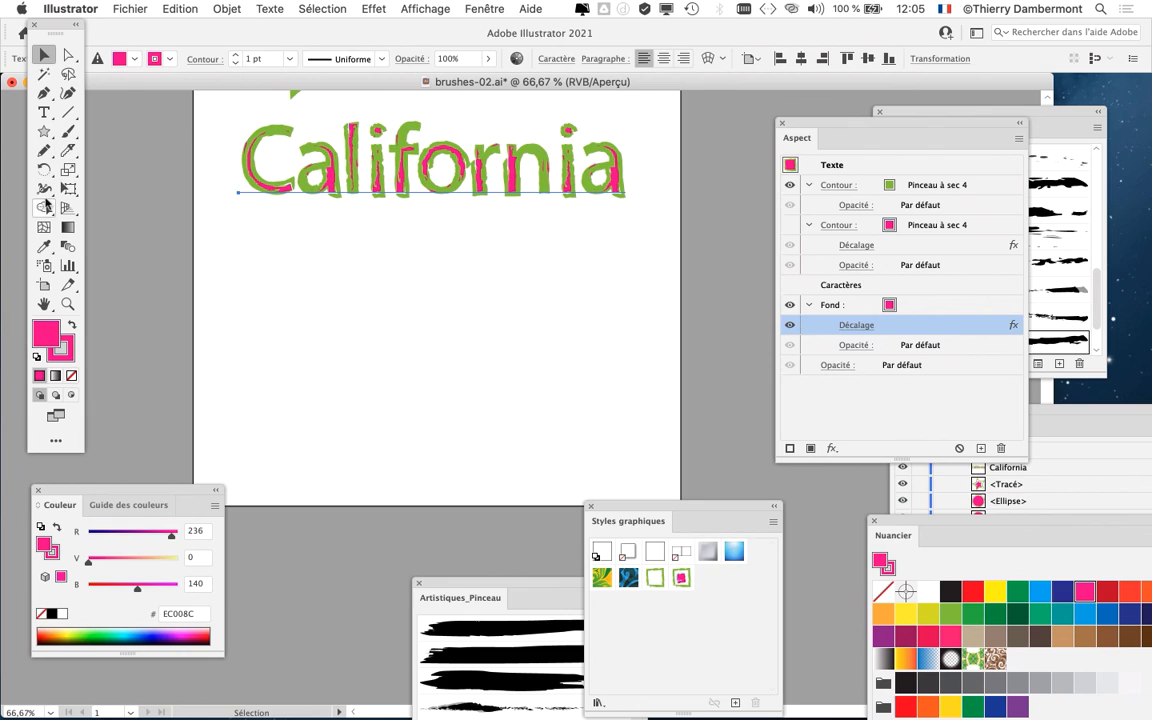
# - Add a point text object reading "Virginie" below the California text
pyautogui.click(44, 112)
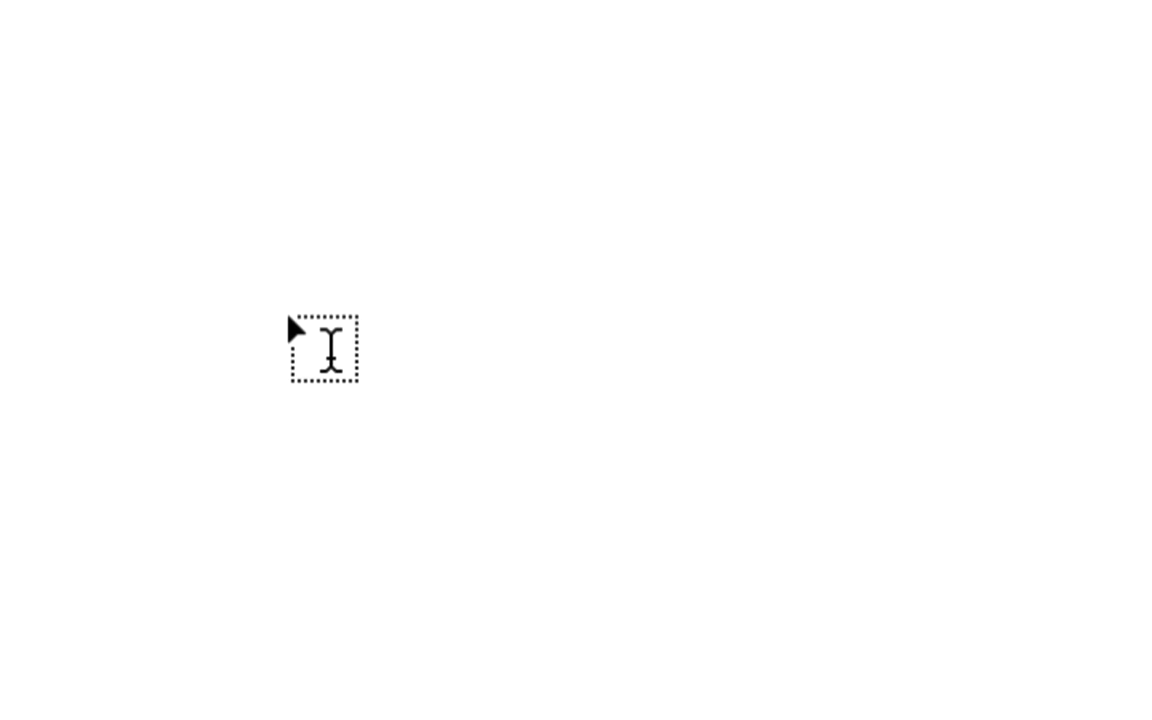
pyautogui.click(291, 323)
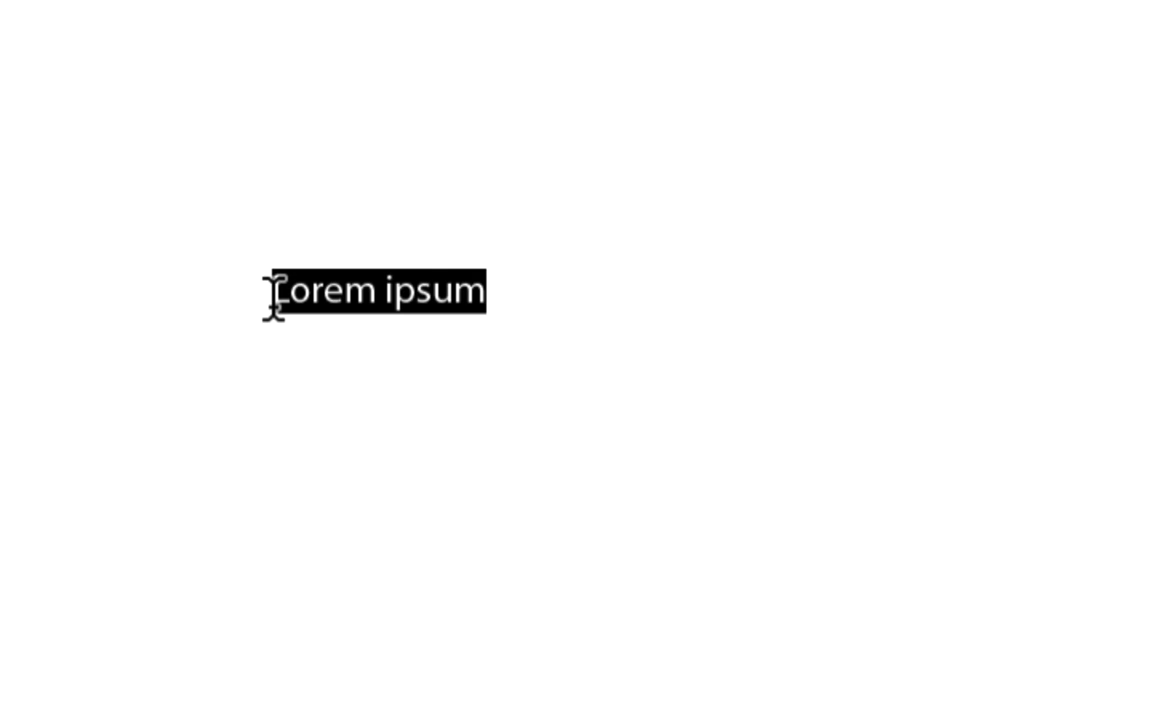
pyautogui.write('Virginie')
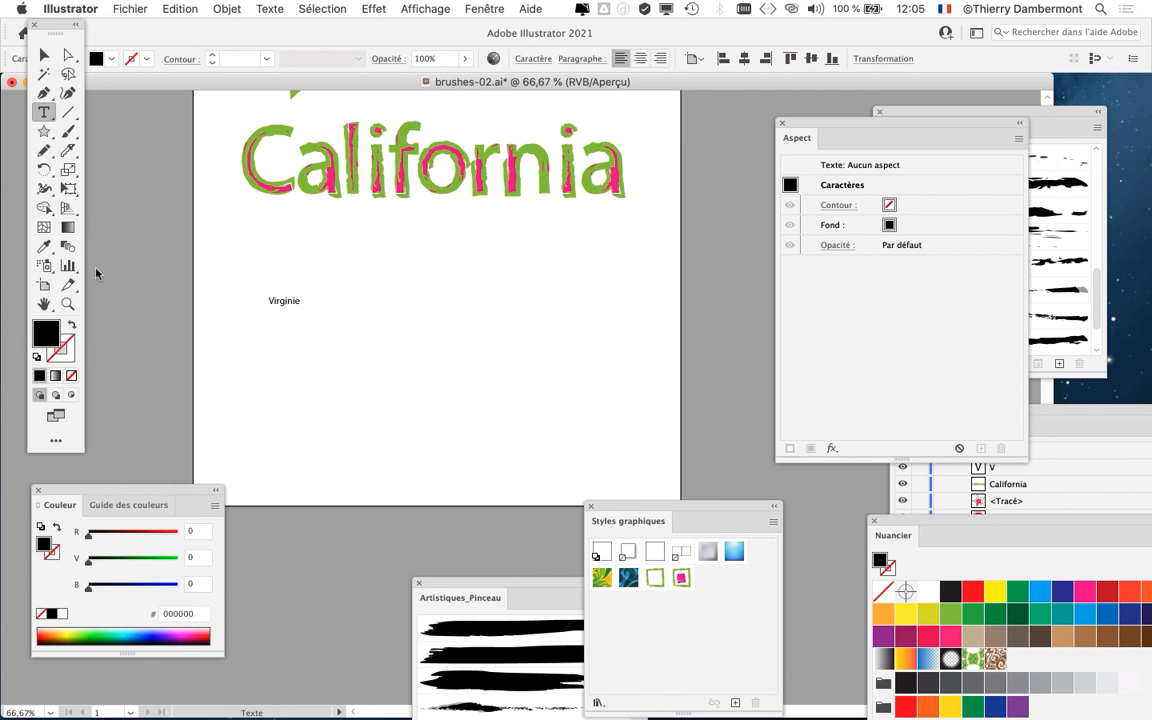
# - Enlarge the Virginie text with the Transformation manuelle tool until it spans most of the artboard's width
pyautogui.click(68, 188)
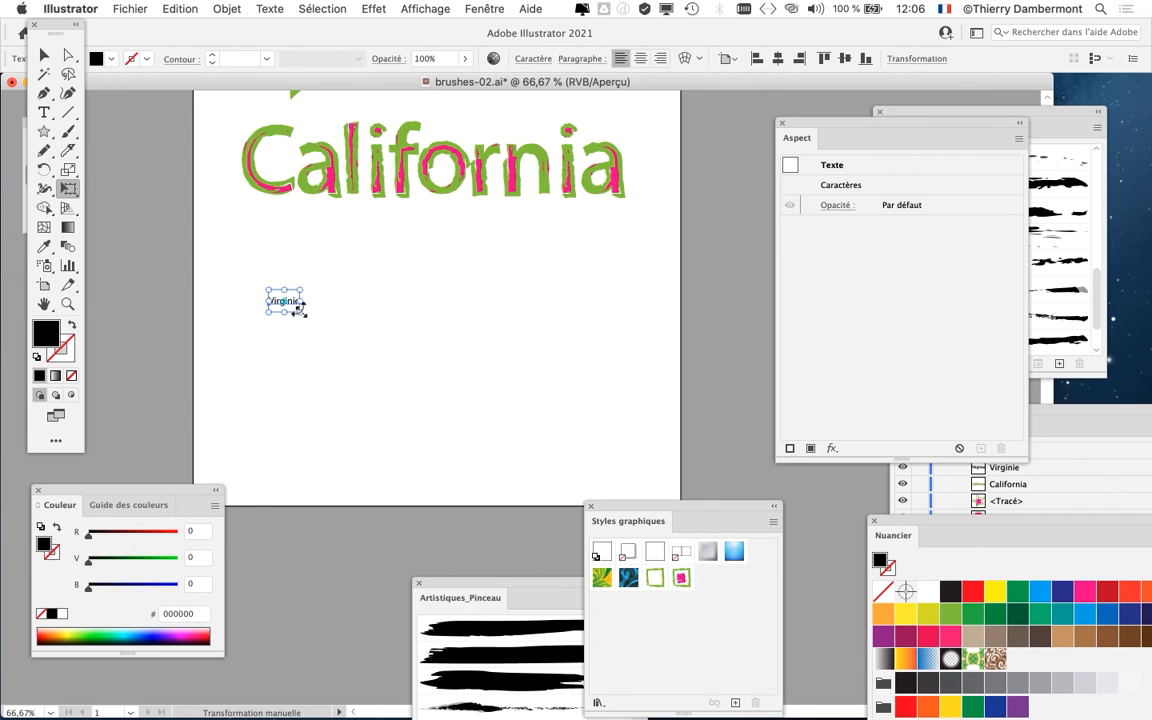
pyautogui.moveTo(299, 309); pyautogui.dragTo(563, 396)
pyautogui.moveTo(563, 298); pyautogui.dragTo(660, 263)
pyautogui.moveTo(264, 263); pyautogui.dragTo(234, 251)
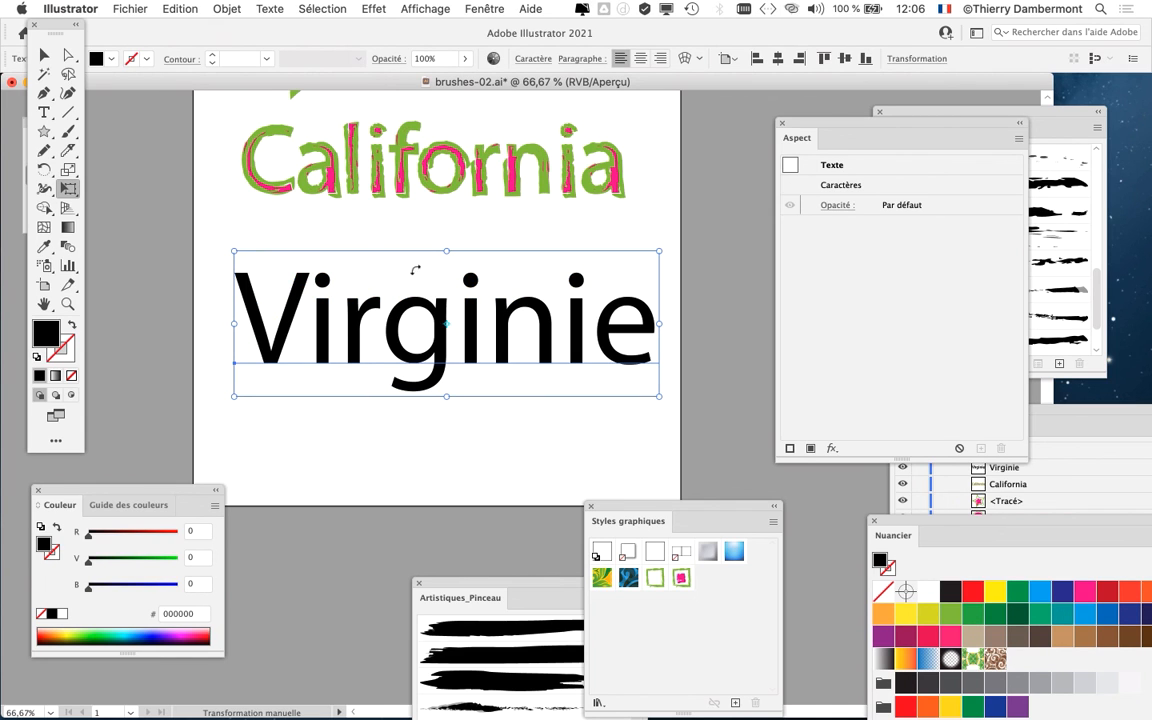
# - Bring up the character settings and set the Virginie text's Myriad Pro font style to Bold
pyautogui.click(484, 8)
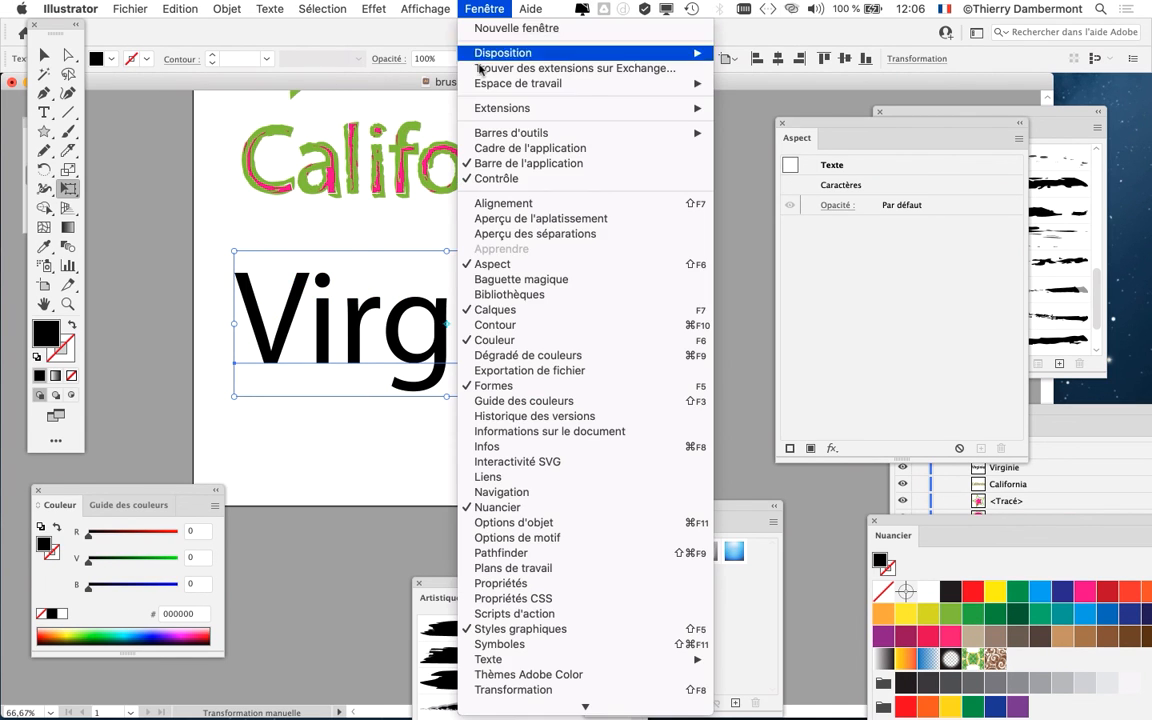
pyautogui.scroll(-3, 560, 560)
pyautogui.moveTo(690, 553)
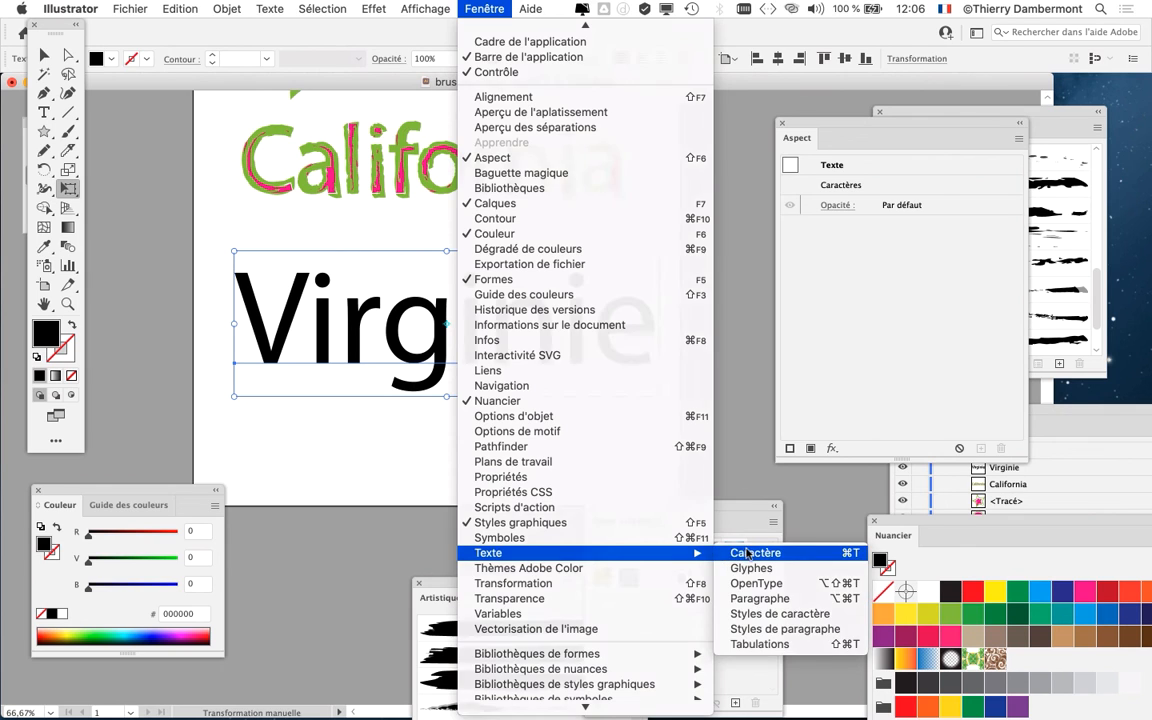
pyautogui.click(728, 553)
pyautogui.moveTo(299, 645); pyautogui.dragTo(653, 213)
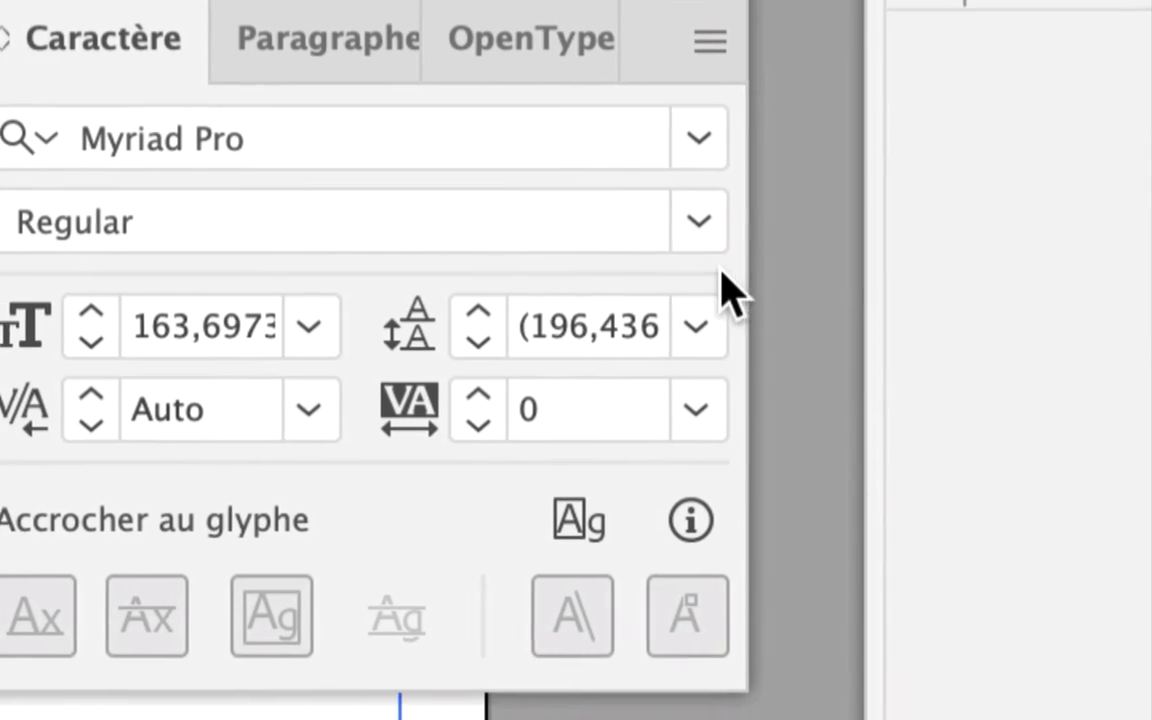
pyautogui.click(992, 355)
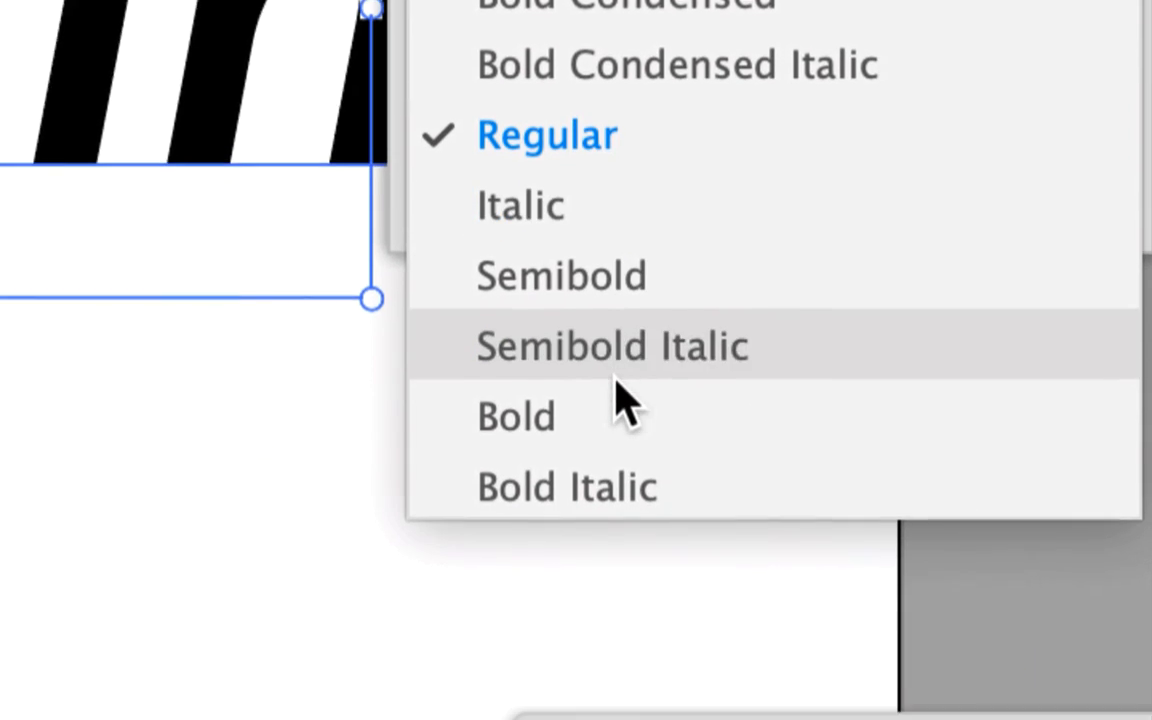
pyautogui.click(622, 552)
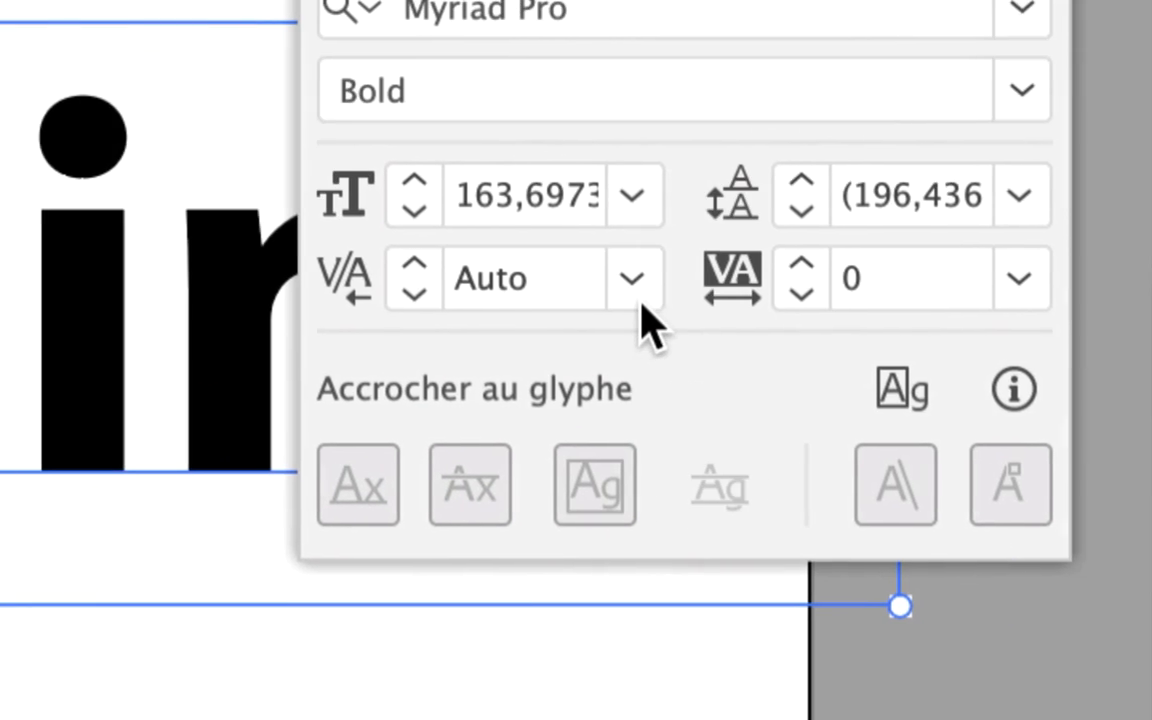
# - Set the Virginie text's kerning to Optique and place the character settings clear of the text
pyautogui.click(781, 328)
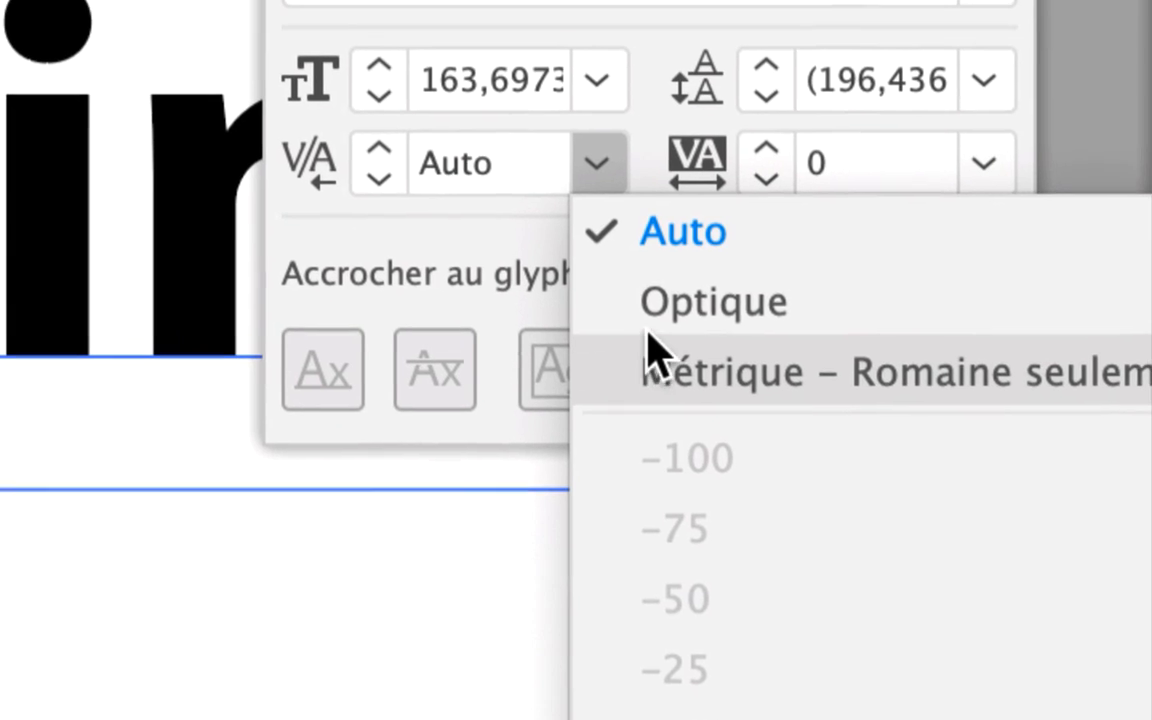
pyautogui.click(662, 292)
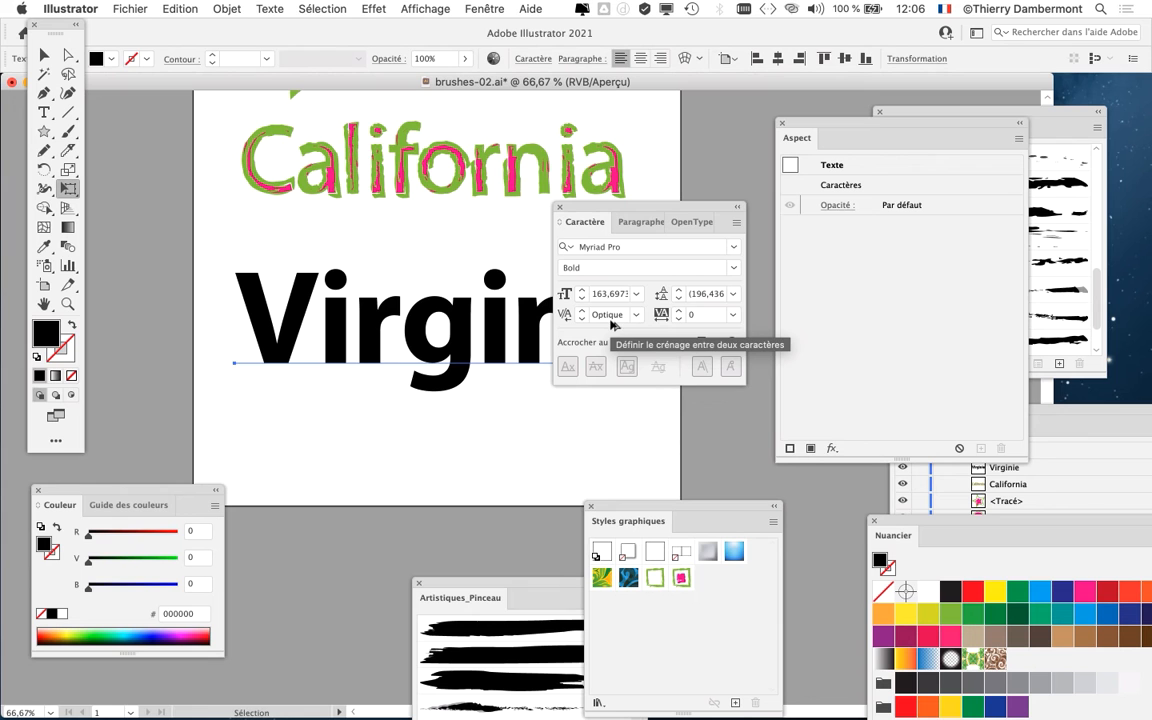
pyautogui.moveTo(614, 210); pyautogui.dragTo(317, 480)
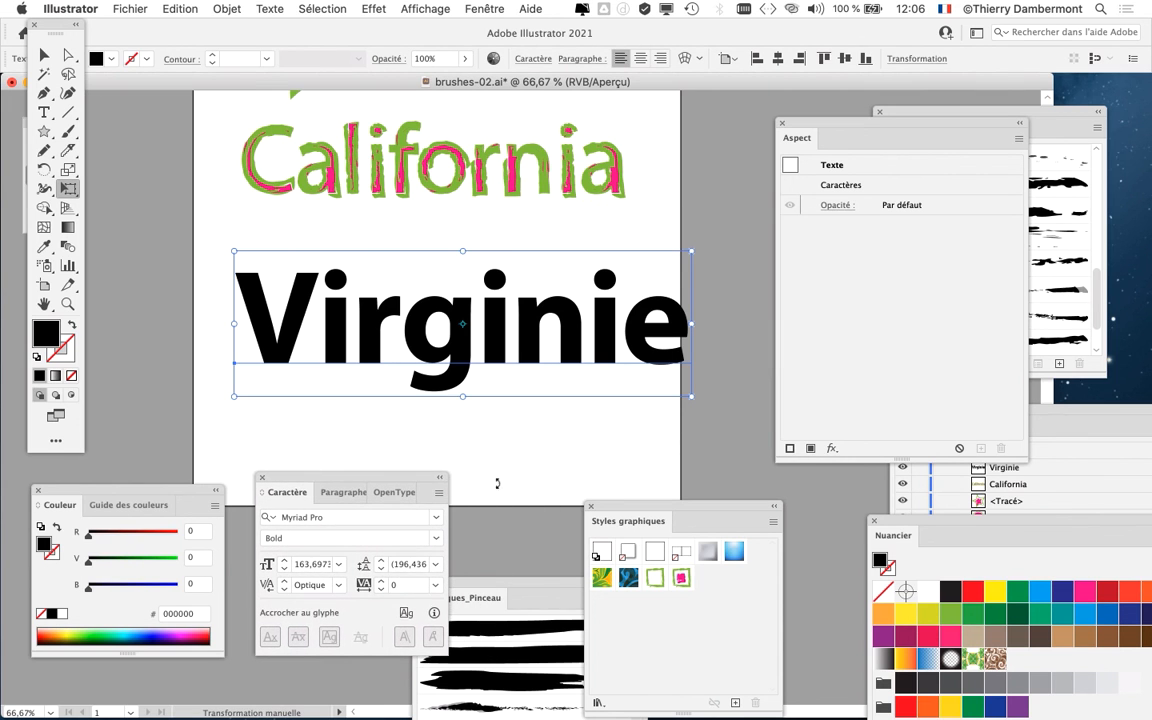
# - Try Style graphique 2 on the Virginie text and undo it
pyautogui.click(680, 578)
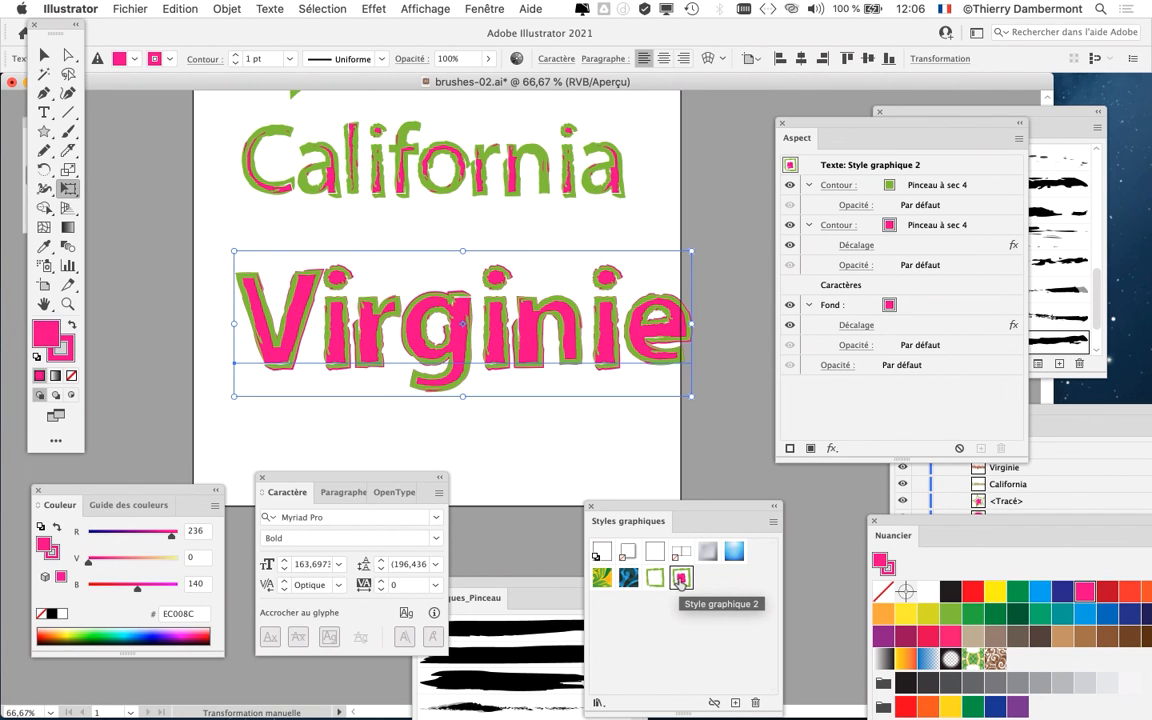
pyautogui.press('super+z')
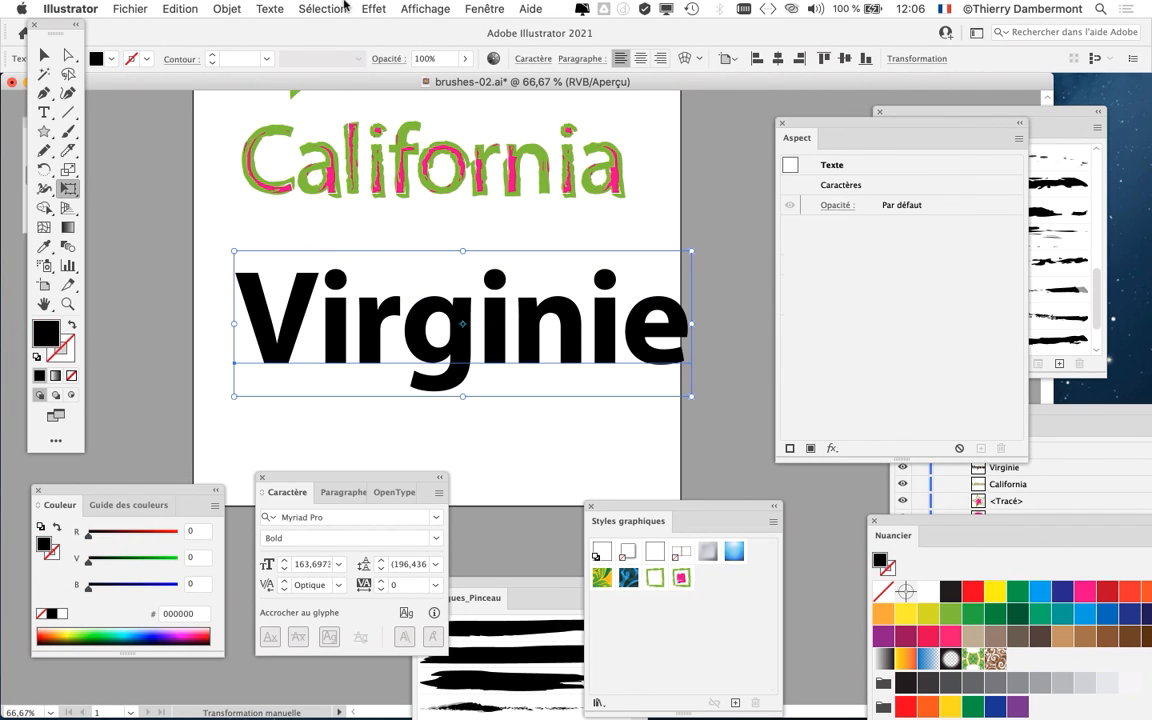
# - Convert the selected Virginie text to vector outlines
pyautogui.click(272, 8)
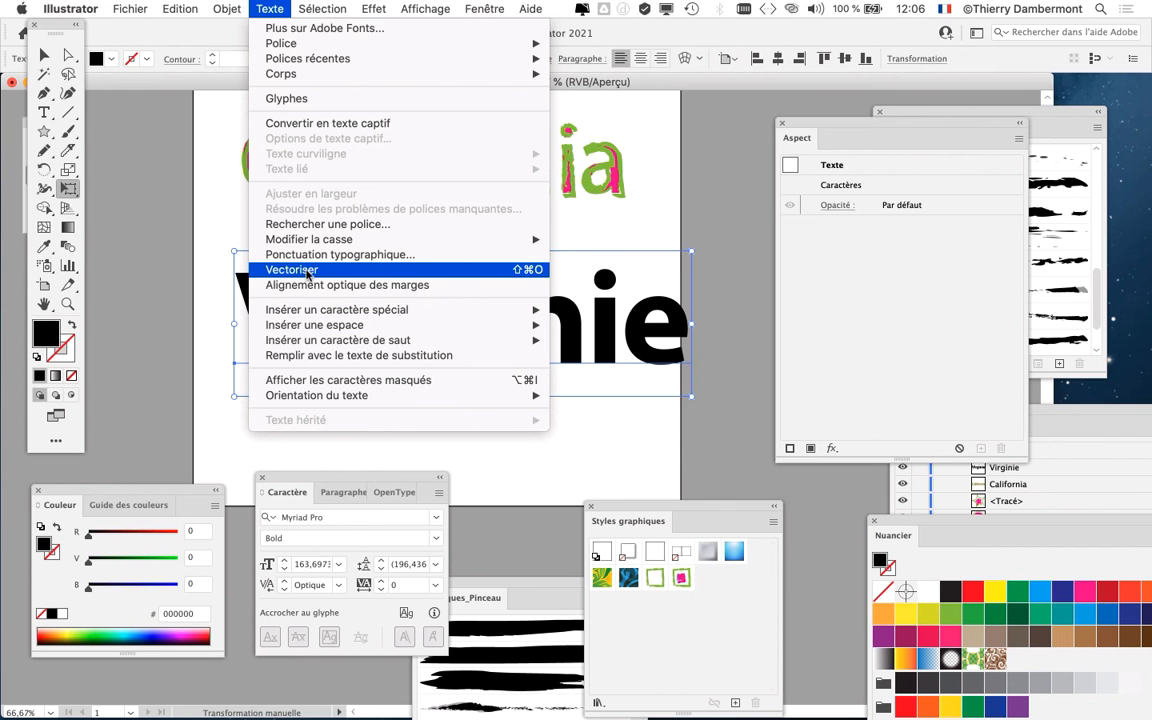
pyautogui.click(307, 270)
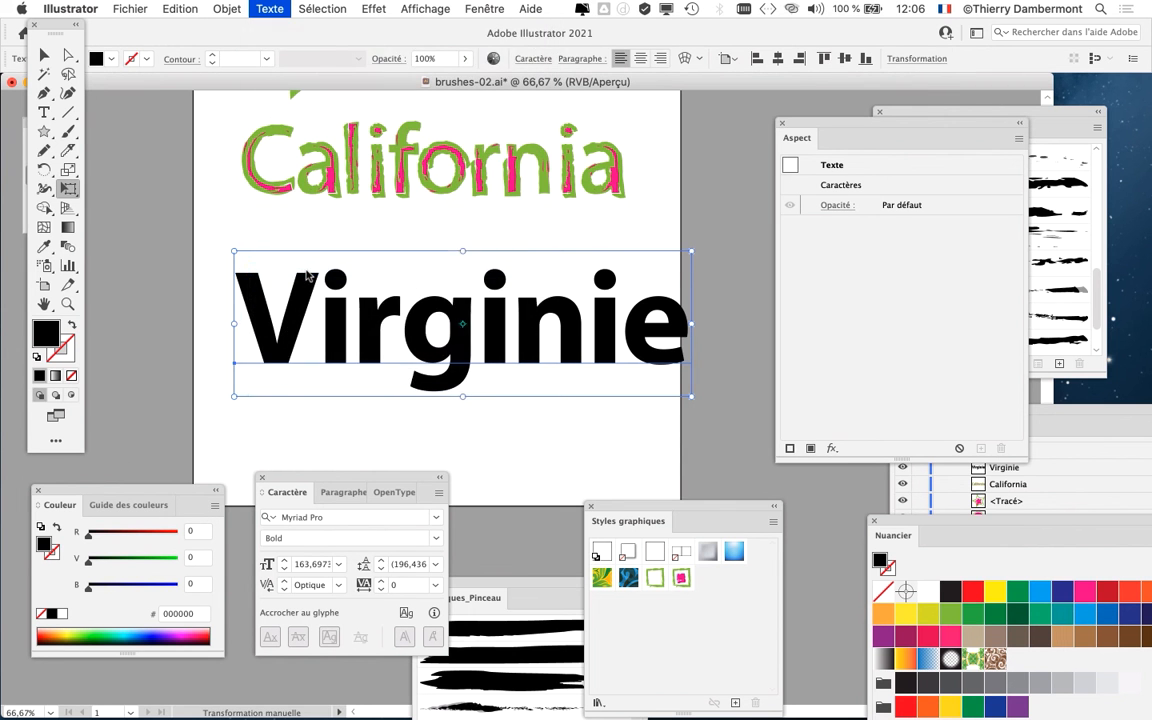
# - Try Style graphique 2 on the black-filled Virginie outlines, undo it and clear the selection
pyautogui.click(681, 578)
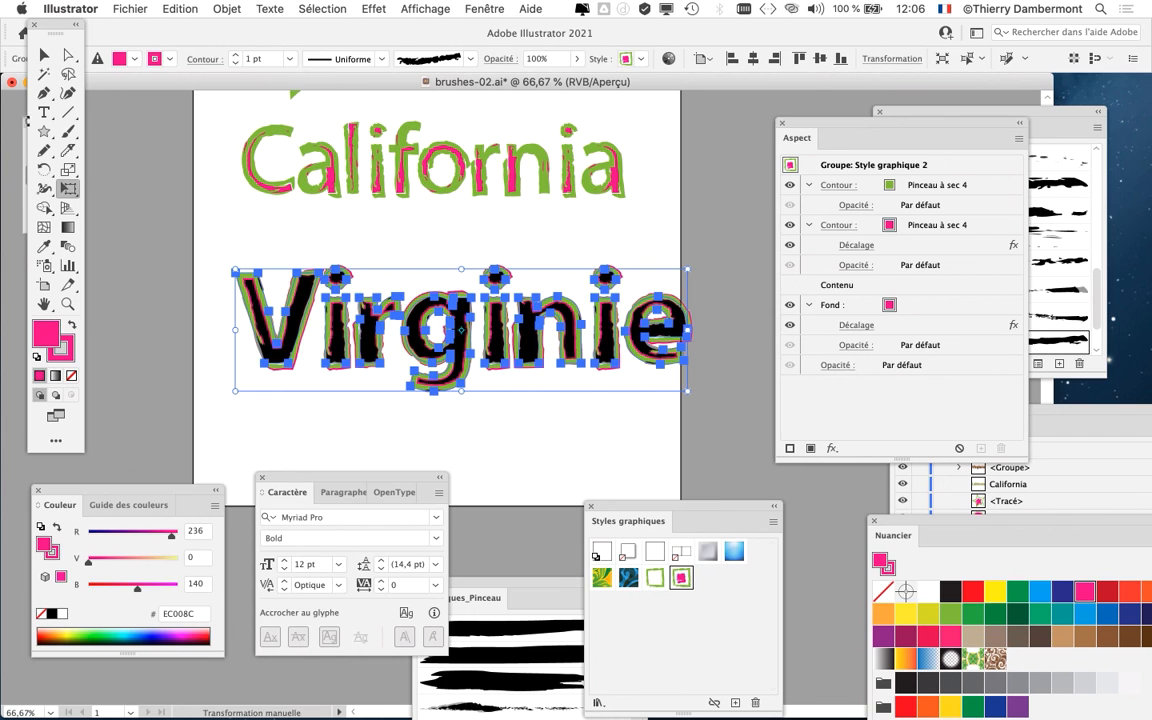
pyautogui.click(43, 112)
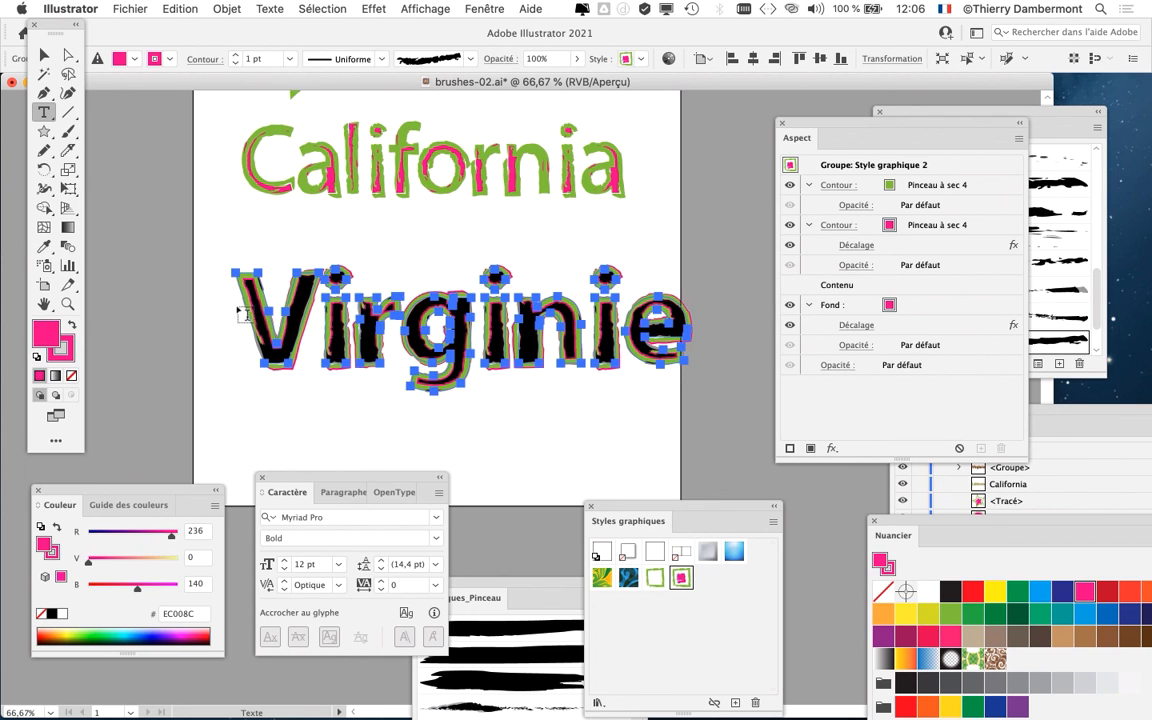
pyautogui.scroll(1, 504, 382)
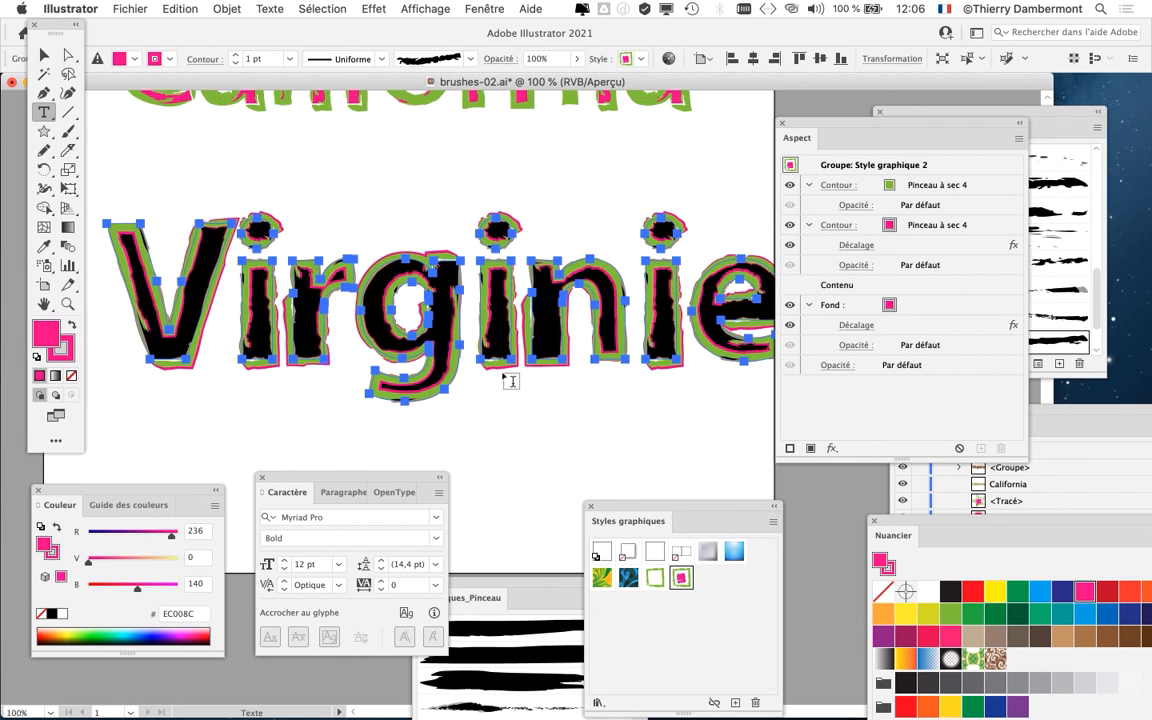
pyautogui.scroll(-1, 510, 381)
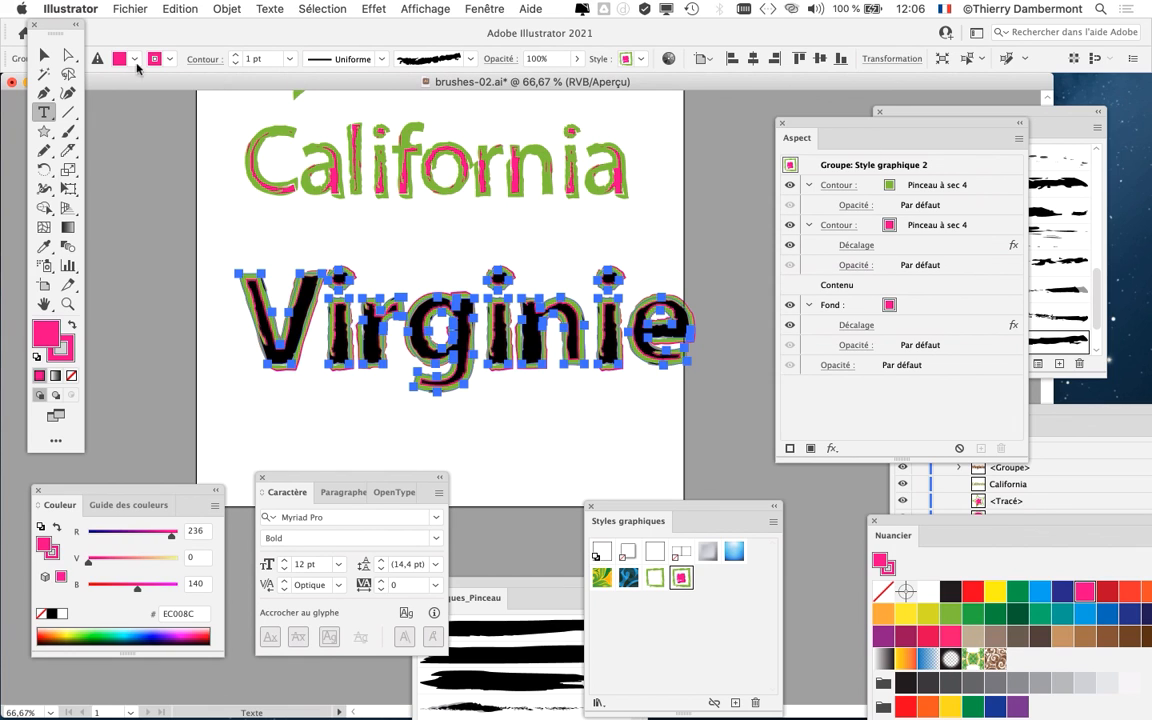
pyautogui.click(43, 55)
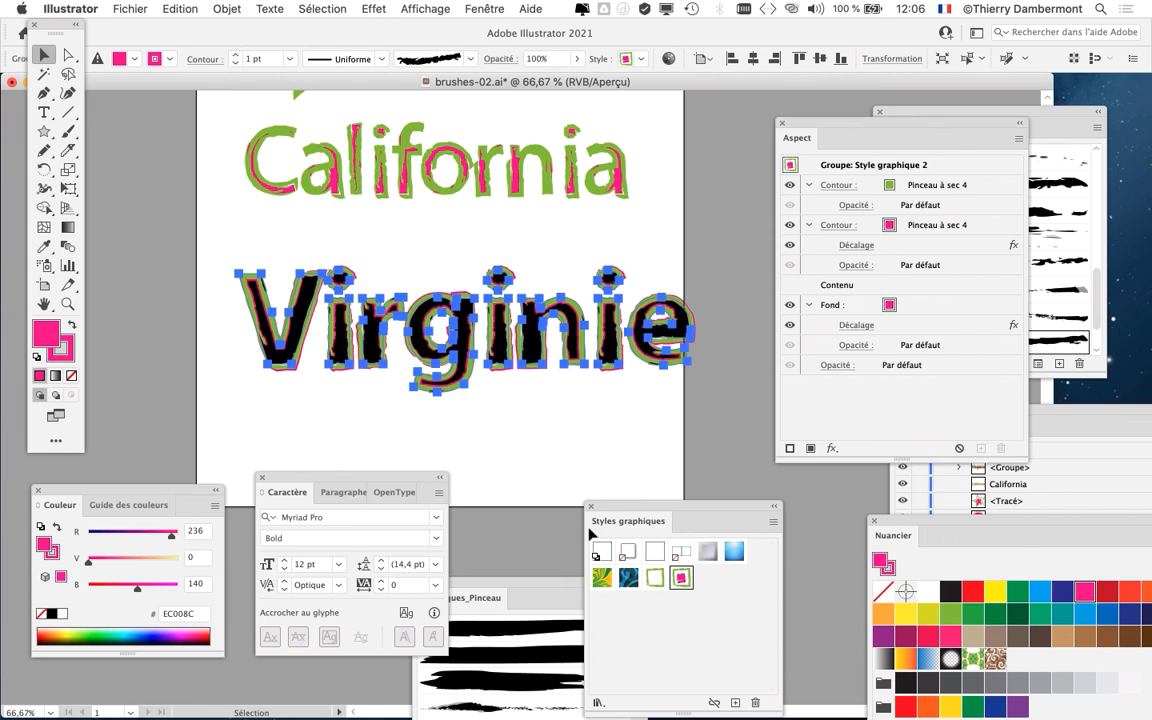
pyautogui.press('super+z')
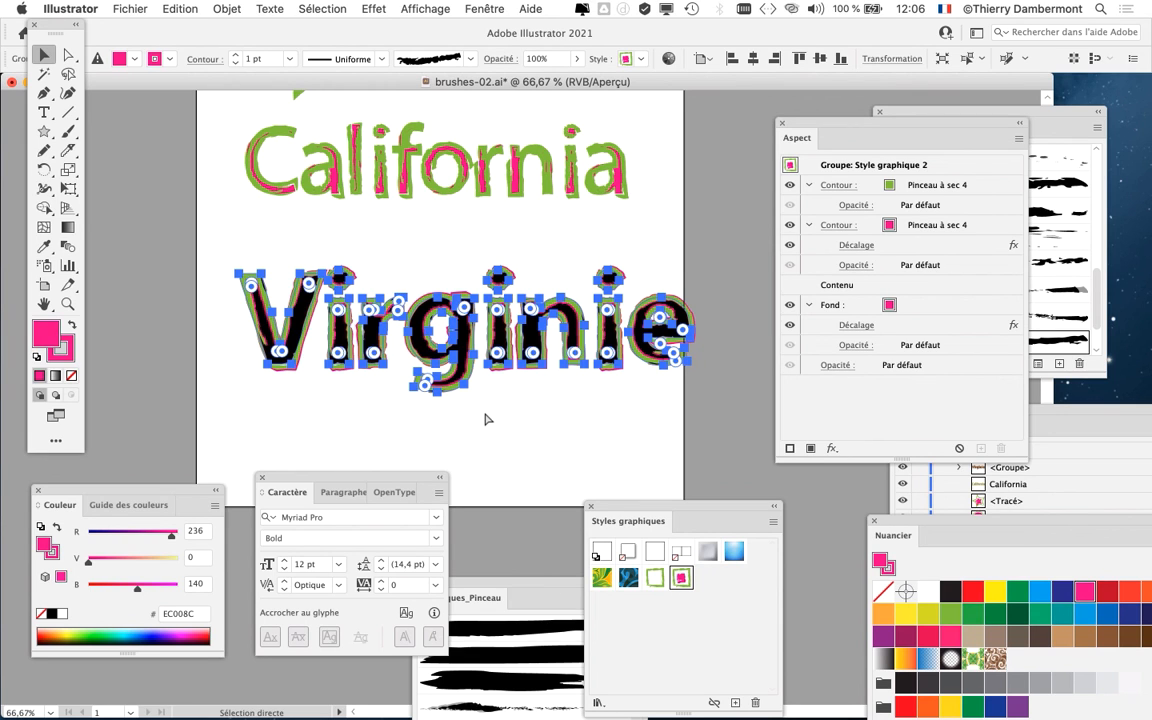
pyautogui.click(571, 404)
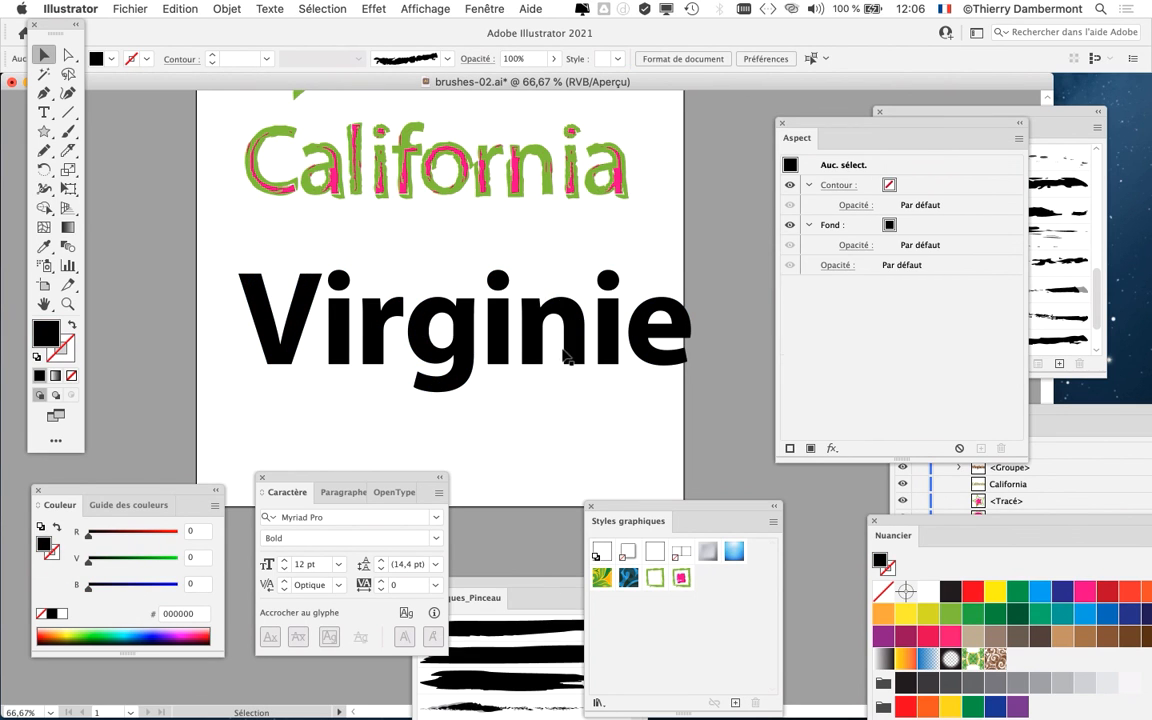
# - Remove the black fill from the Virginie outlines and apply Style graphique 2 to the group
pyautogui.click(577, 358)
pyautogui.click(72, 376)
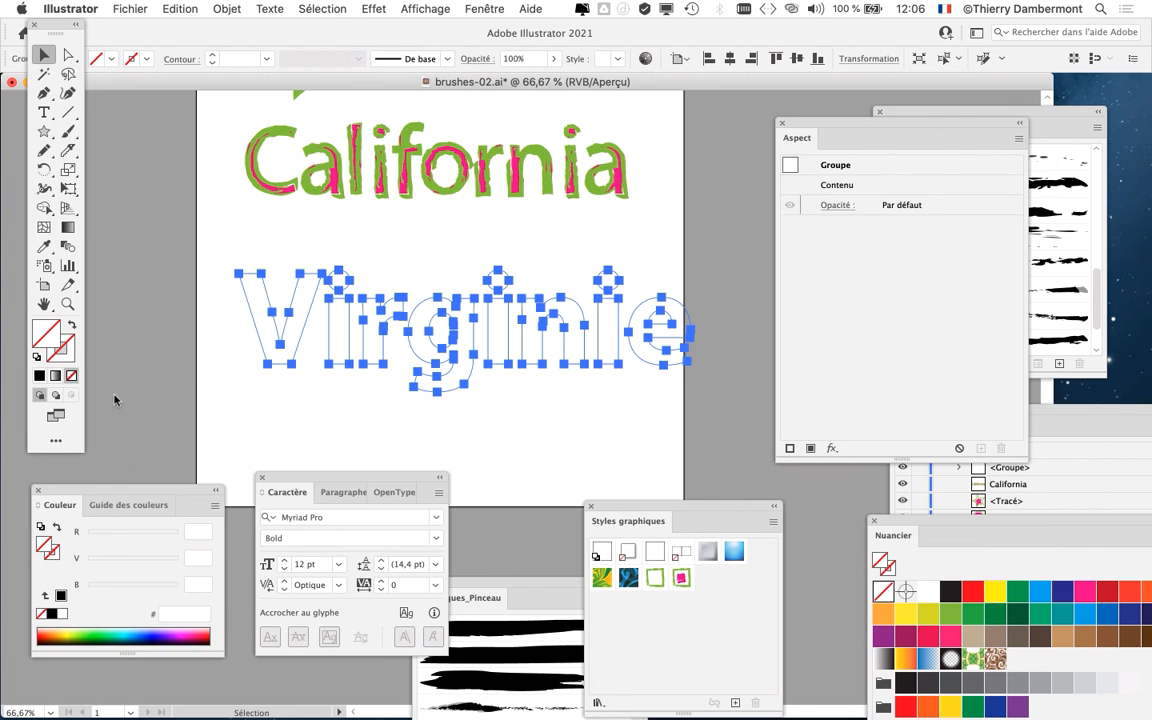
pyautogui.click(681, 577)
pyautogui.click(555, 404)
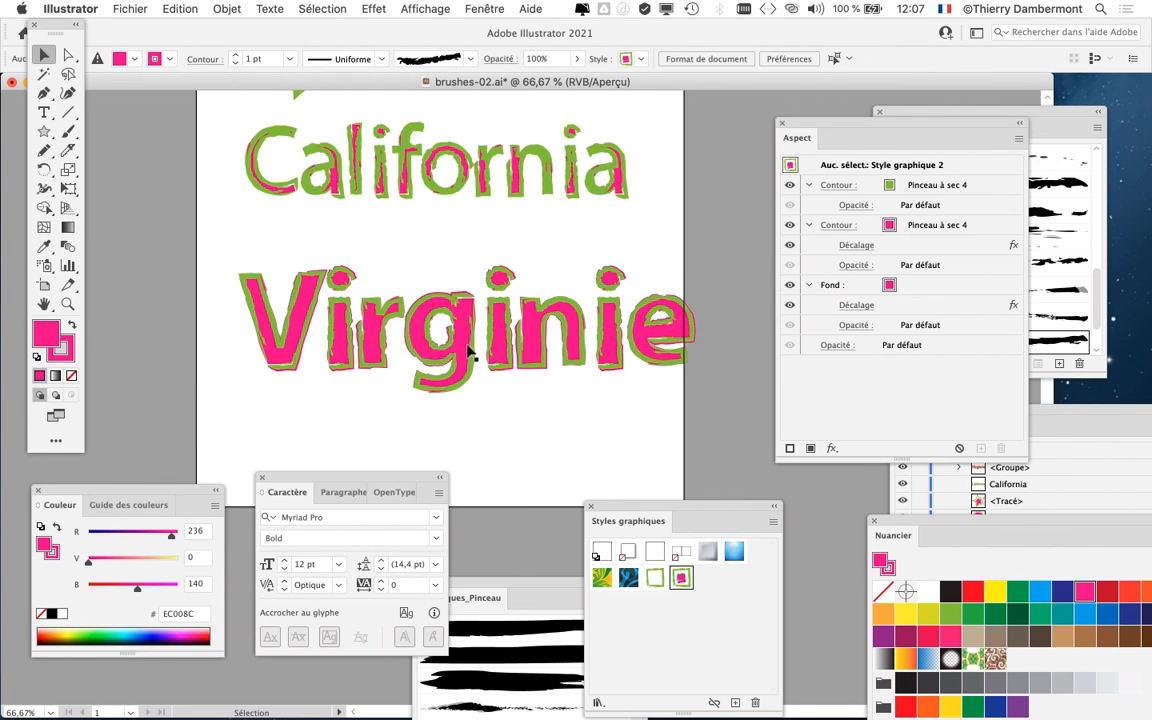
# - Add a Décalage effect of 3,528 mm with a Pointe join to the green contour of the Virginie group
pyautogui.scroll(3, 494, 347)
pyautogui.scroll(-2, 613, 372)
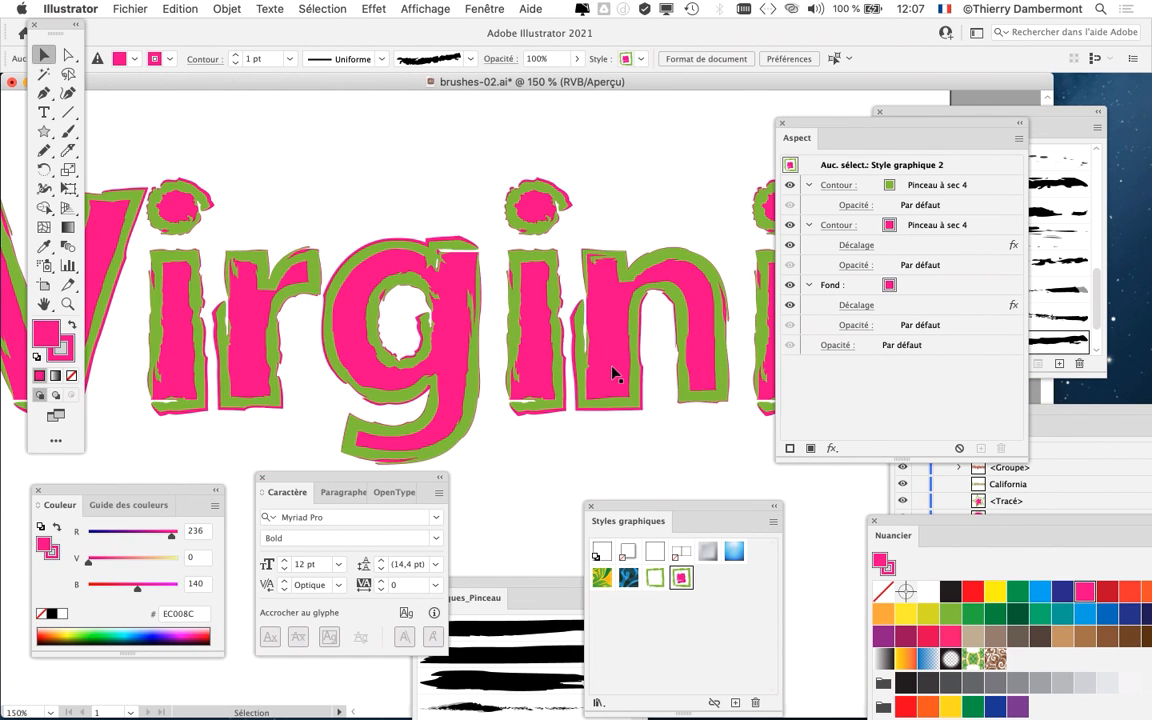
pyautogui.scroll(1, 640, 370)
pyautogui.moveTo(718, 300); pyautogui.dragTo(555, 272)
pyautogui.click(570, 306)
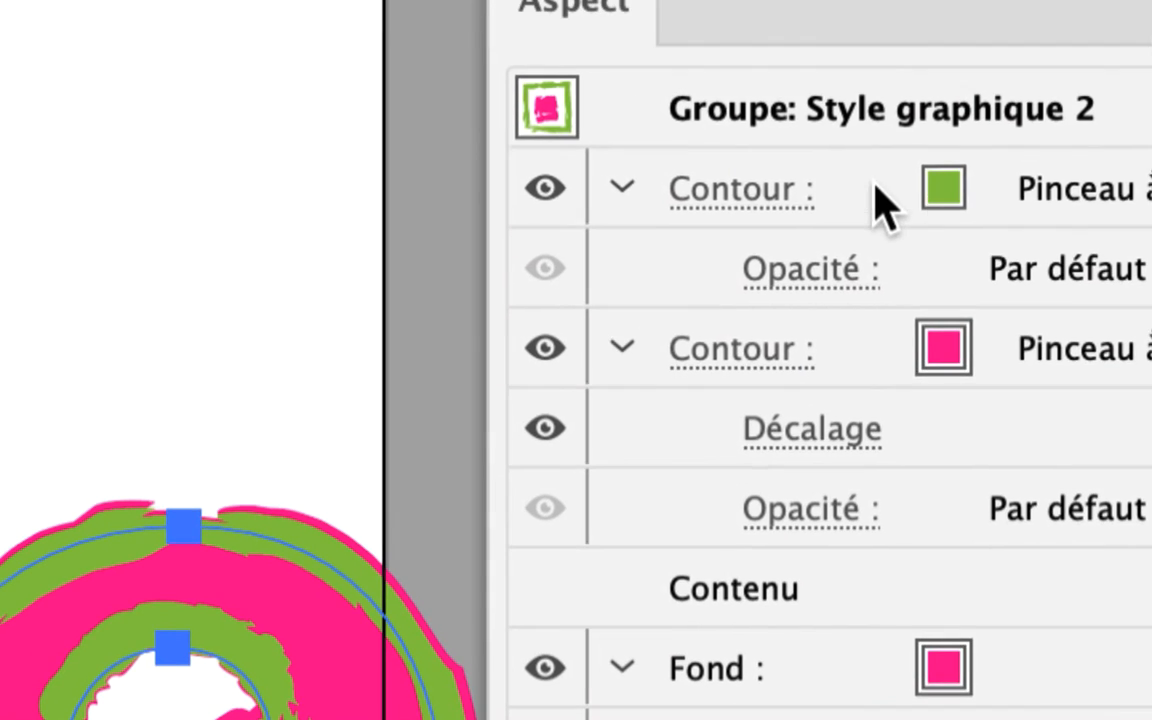
pyautogui.click(870, 186)
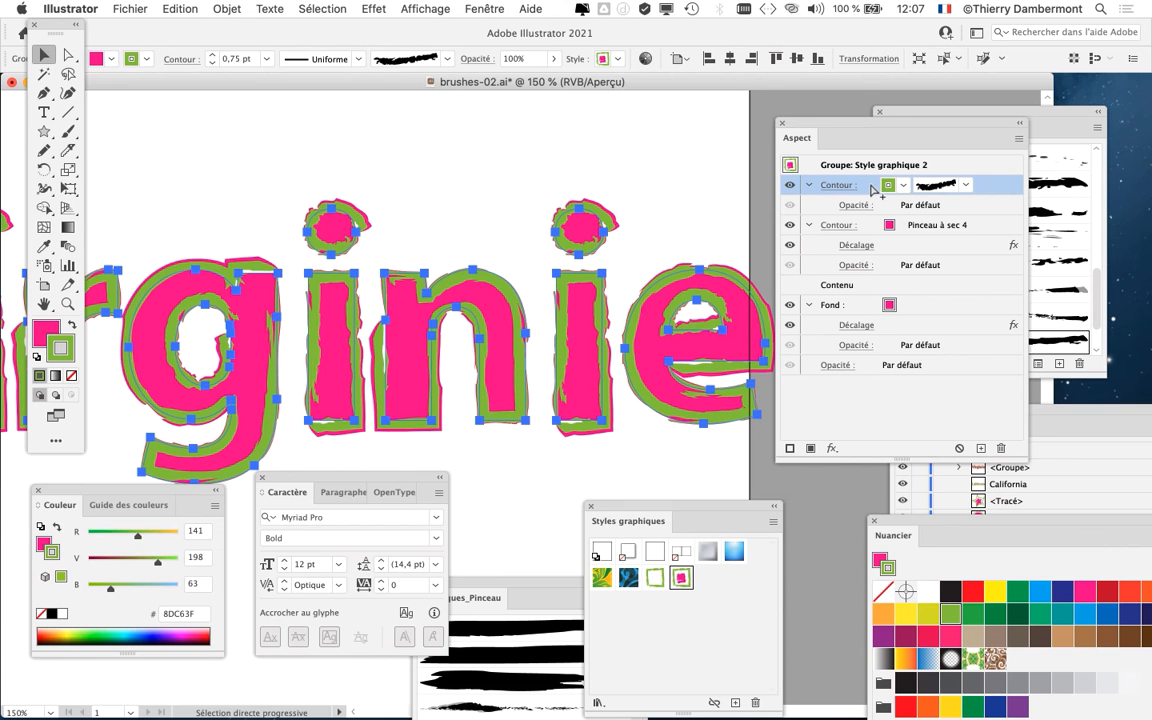
pyautogui.click(374, 8)
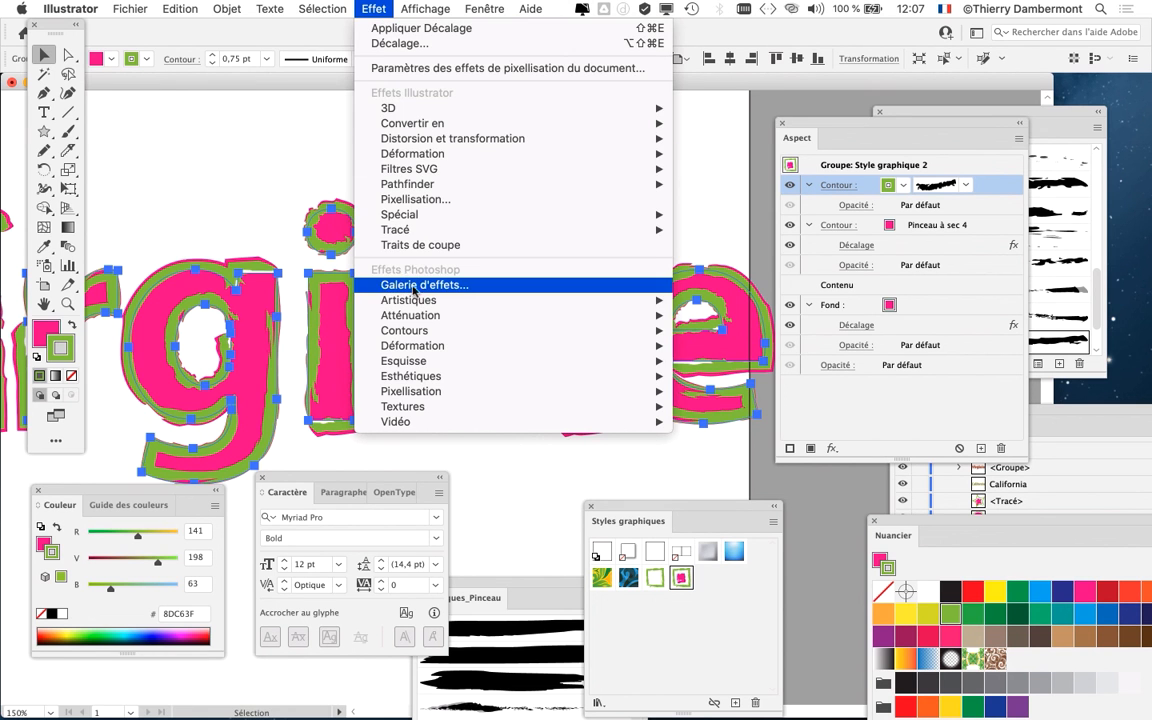
pyautogui.moveTo(410, 235)
pyautogui.click(714, 230)
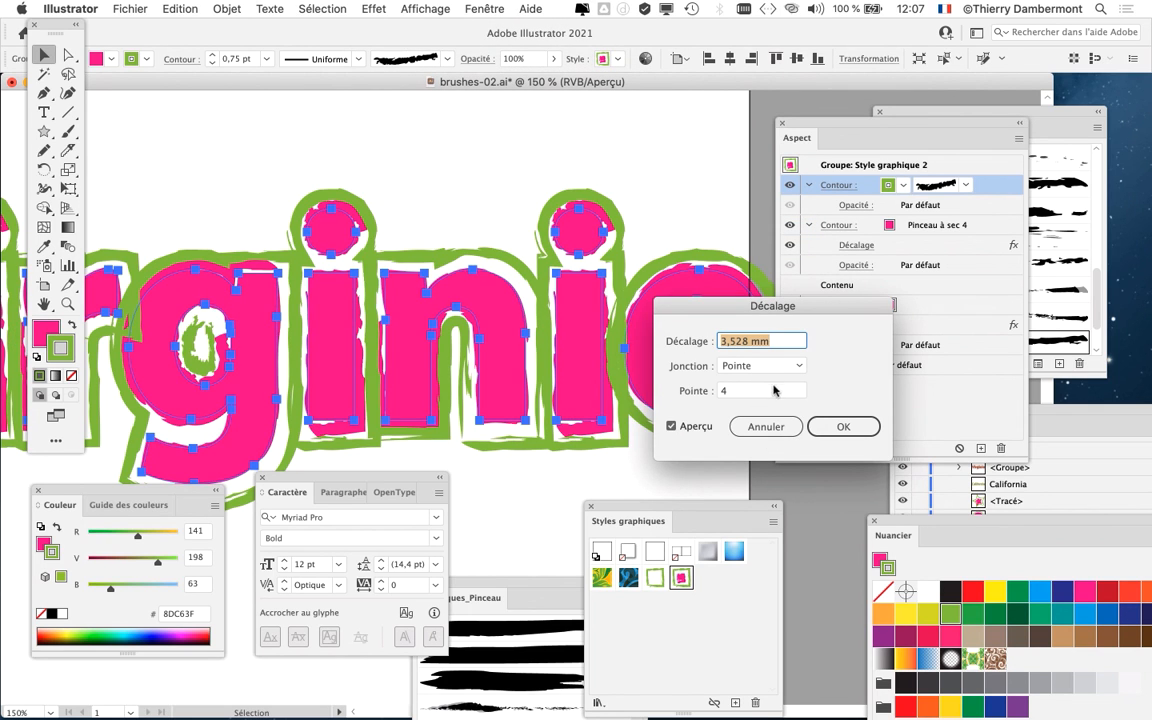
pyautogui.press('Return')
pyautogui.click(415, 171)
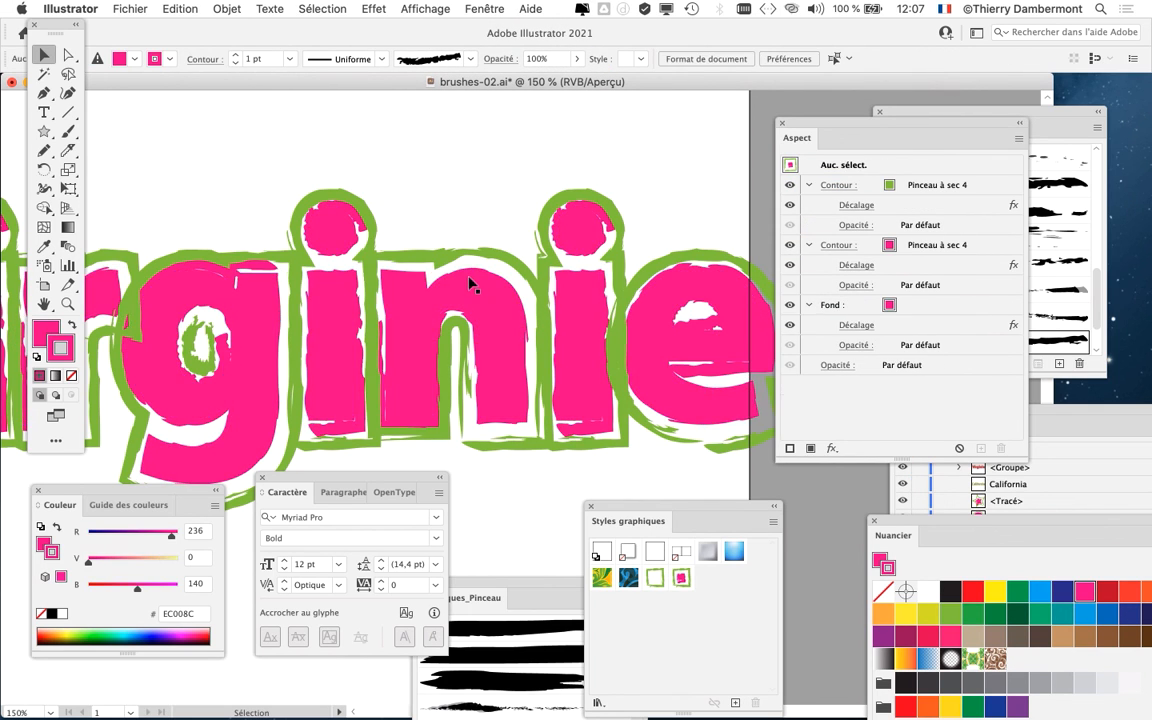
# - Shift the Virginie group slightly left and down so that it fits within the artboard
pyautogui.scroll(-2, 470, 281)
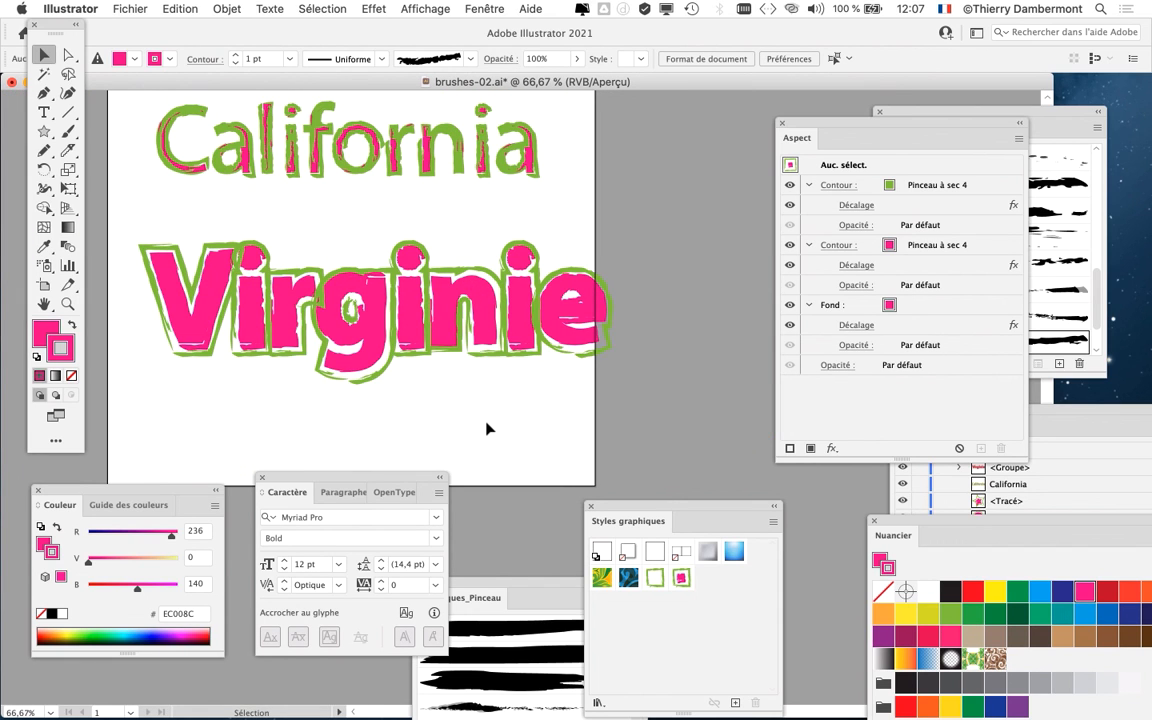
pyautogui.scroll(10, 483, 350)
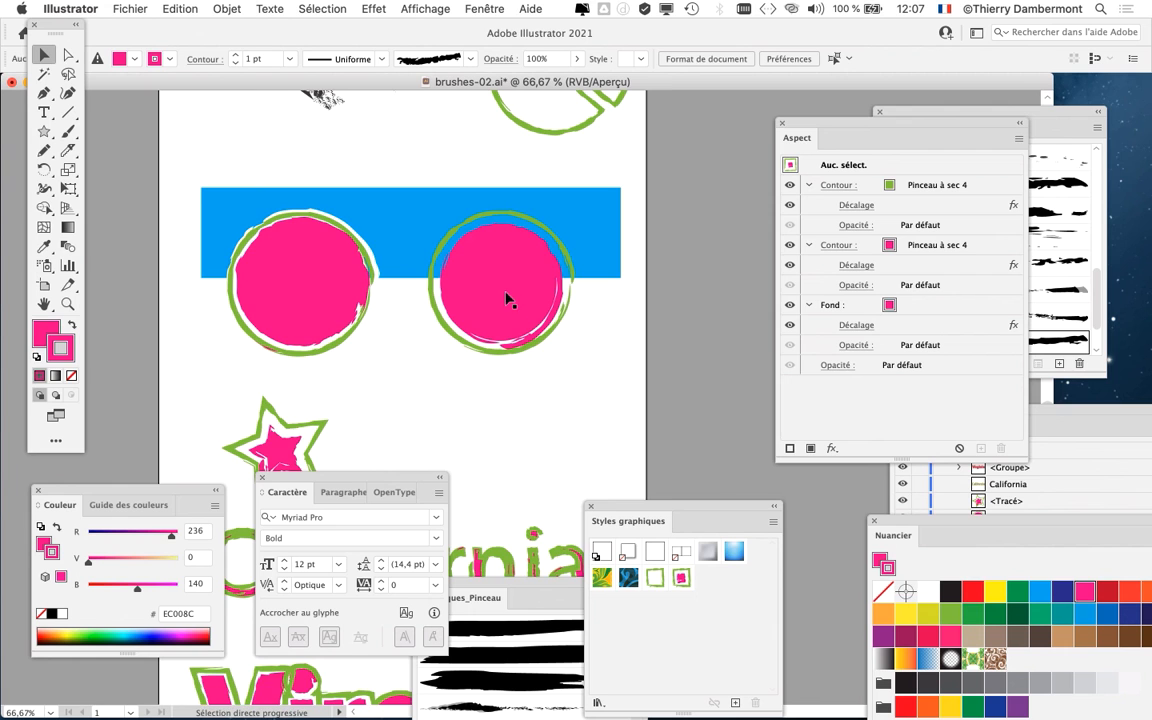
pyautogui.scroll(-6, 531, 359)
pyautogui.scroll(-3, 531, 359)
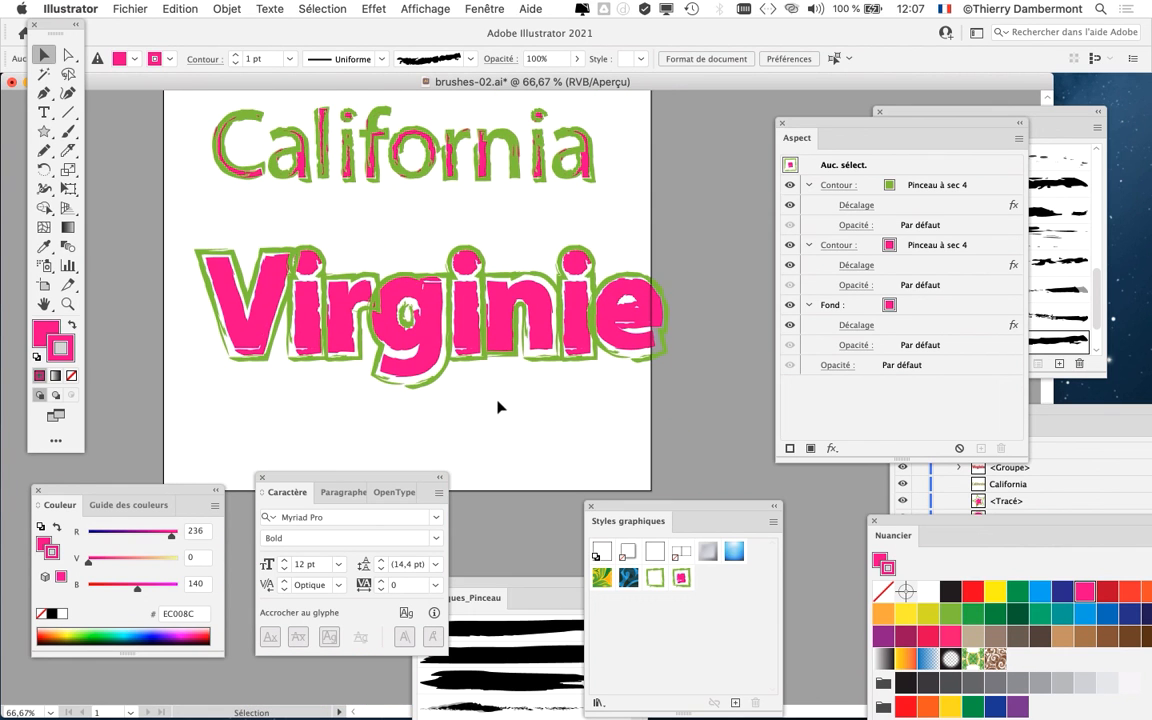
pyautogui.moveTo(461, 182); pyautogui.dragTo(441, 204)
pyautogui.moveTo(477, 357); pyautogui.dragTo(458, 372)
# - Save the document as brushes-03.ai, accepting the Illustrator 2020 save options
pyautogui.click(130, 8)
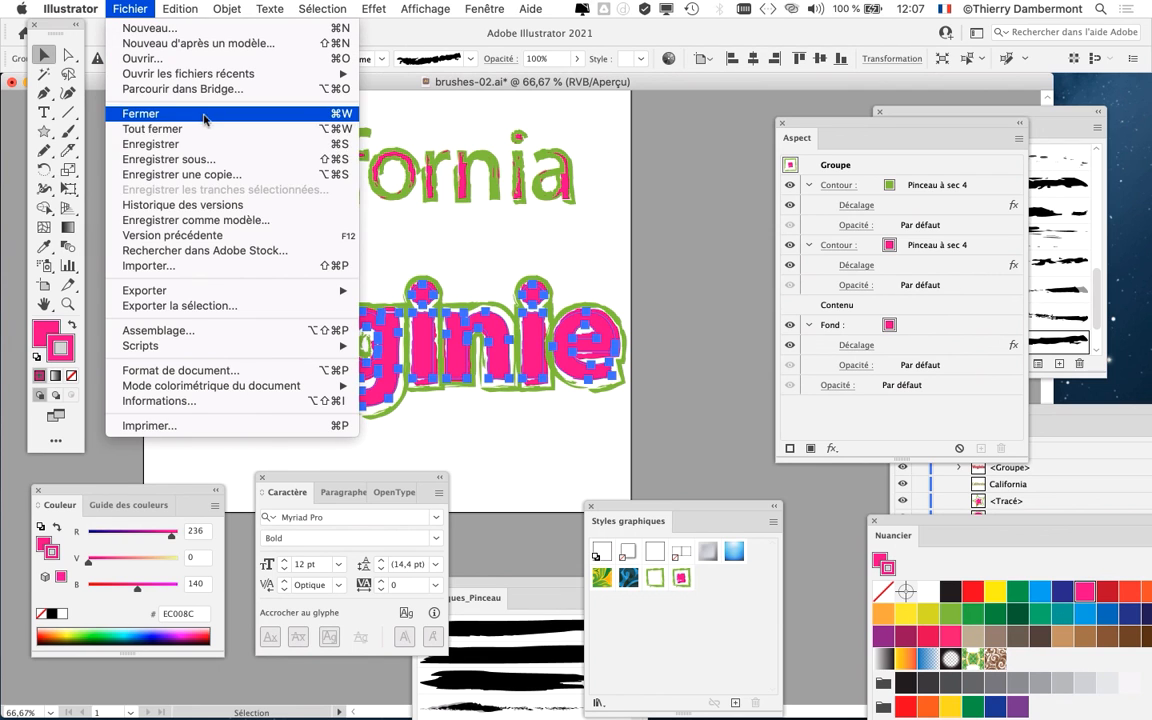
pyautogui.click(170, 157)
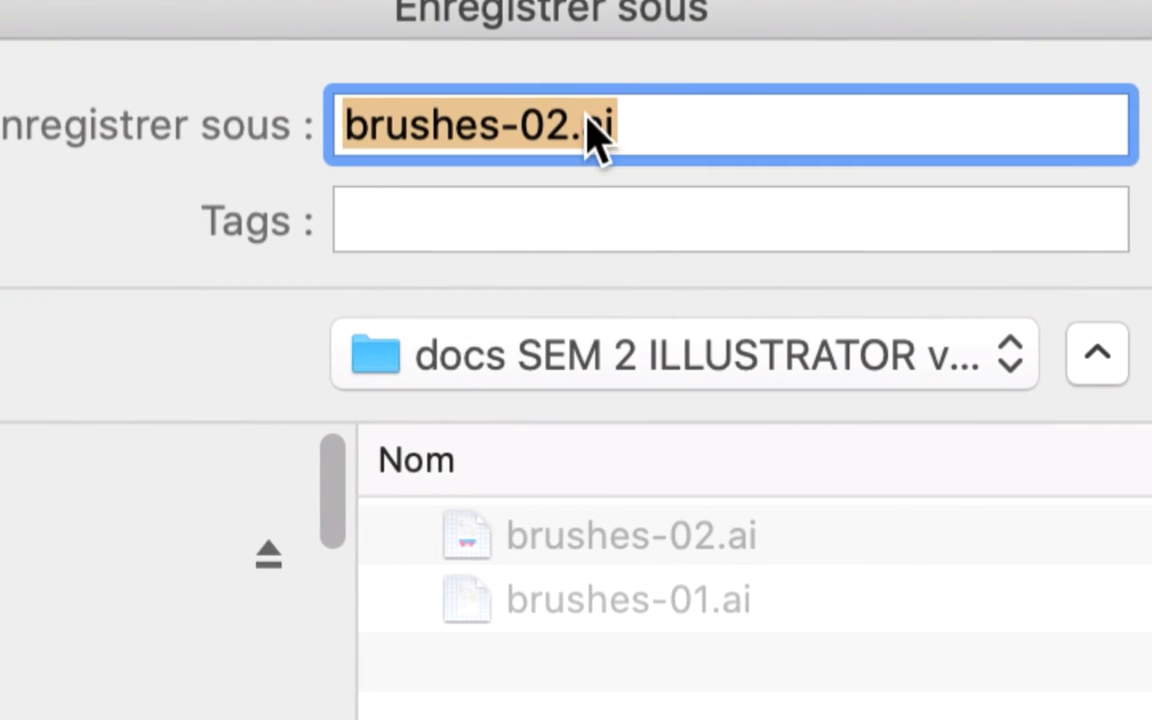
pyautogui.moveTo(514, 121); pyautogui.dragTo(505, 122)
pyautogui.write('3')
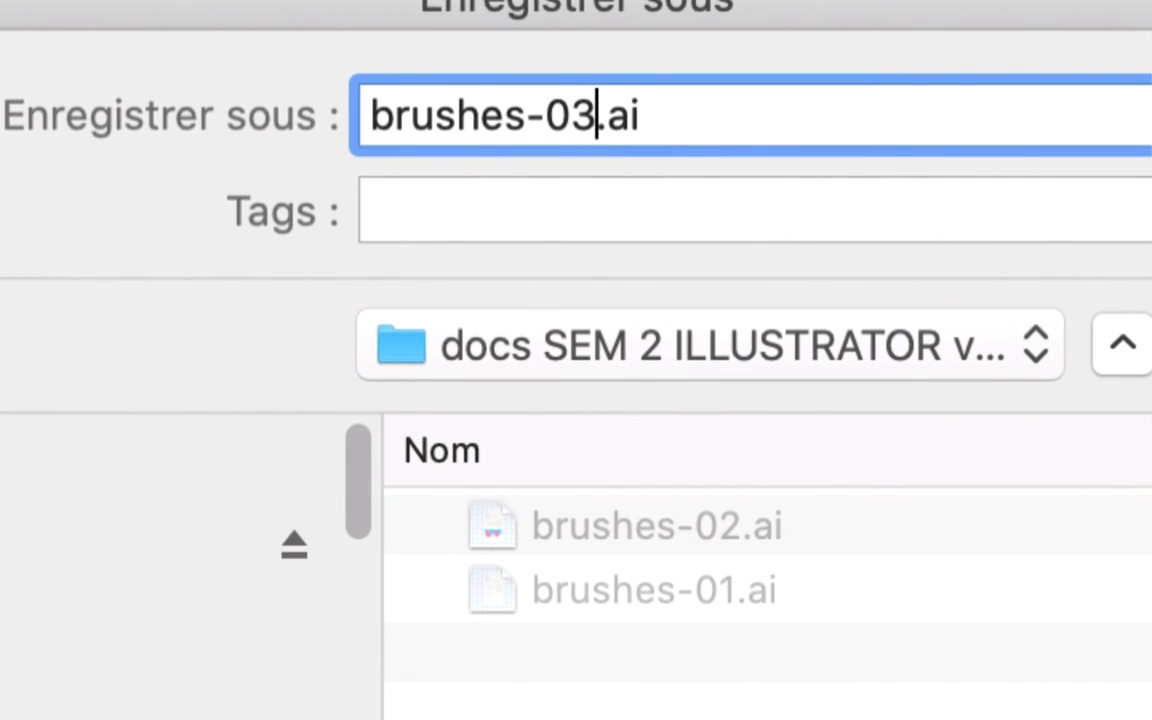
pyautogui.press('Return')
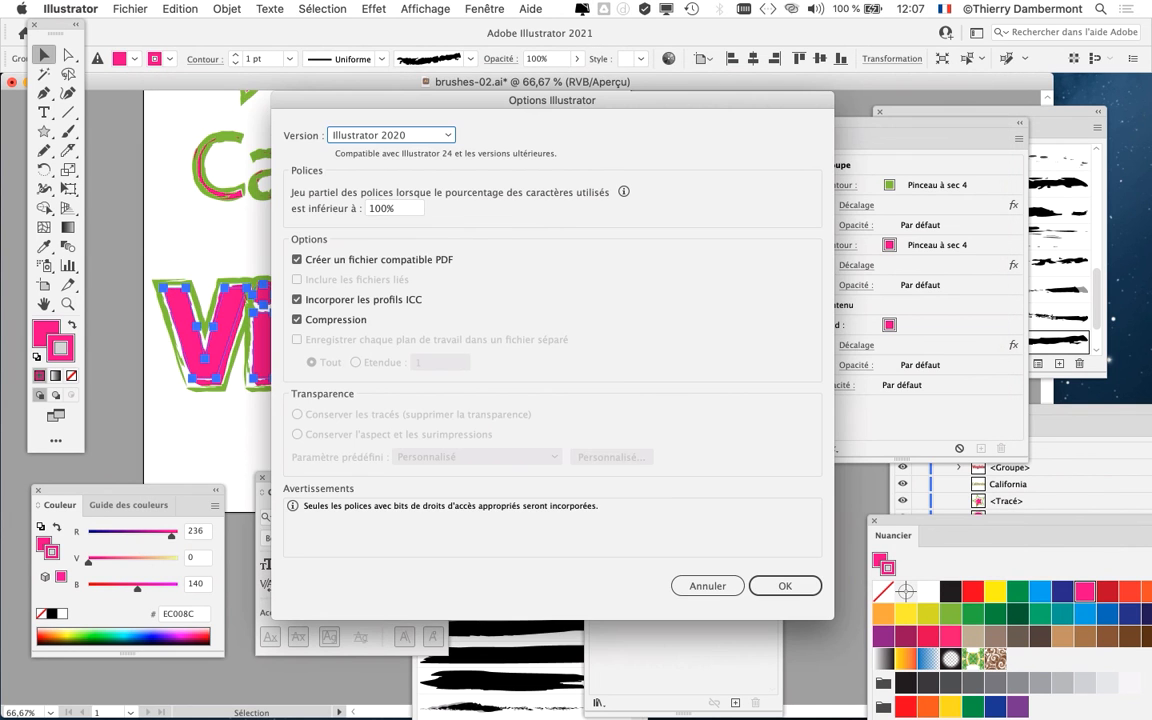
pyautogui.press('Return')
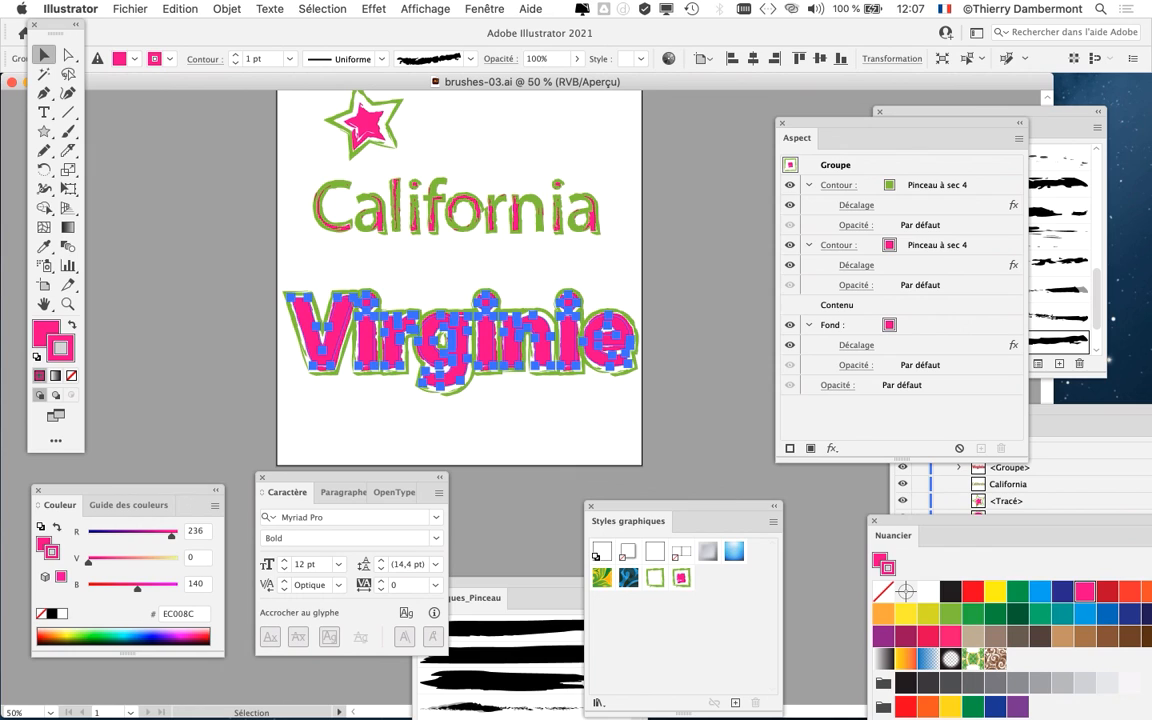
# - Widen the artboard on both sides with the Artboard tool to about 287 by 494 mm
pyautogui.hotkey('shift', 'o')
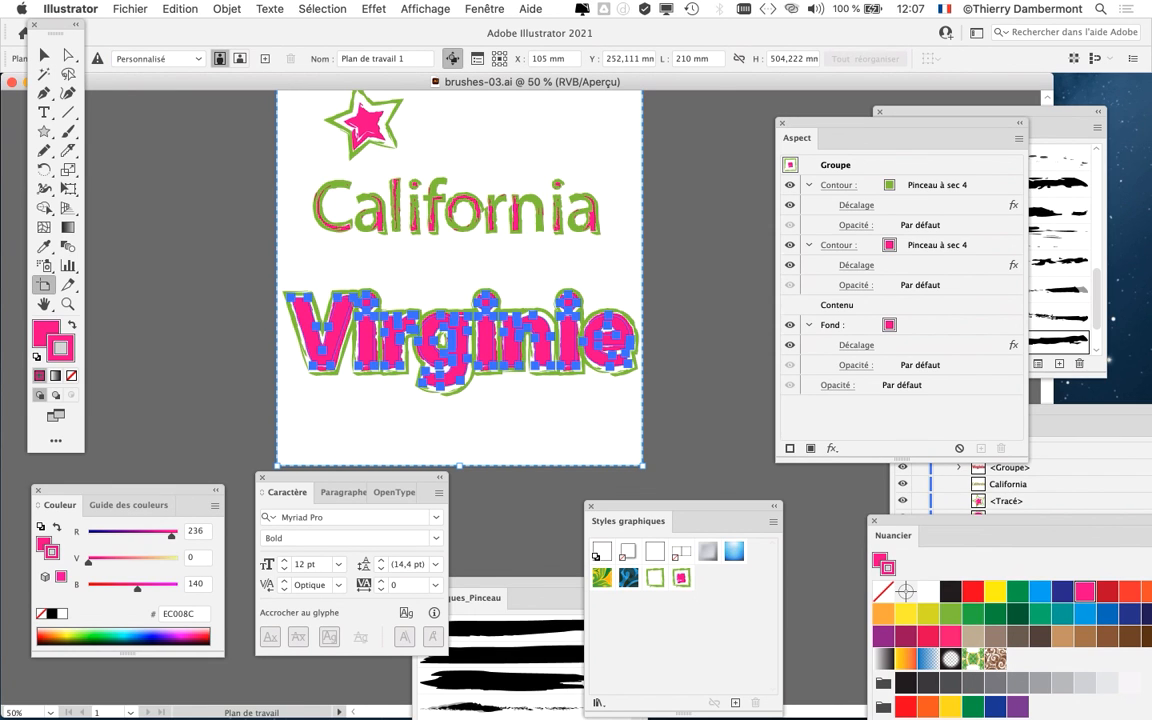
pyautogui.moveTo(350, 478); pyautogui.dragTo(369, 550)
pyautogui.moveTo(277, 466); pyautogui.dragTo(219, 441)
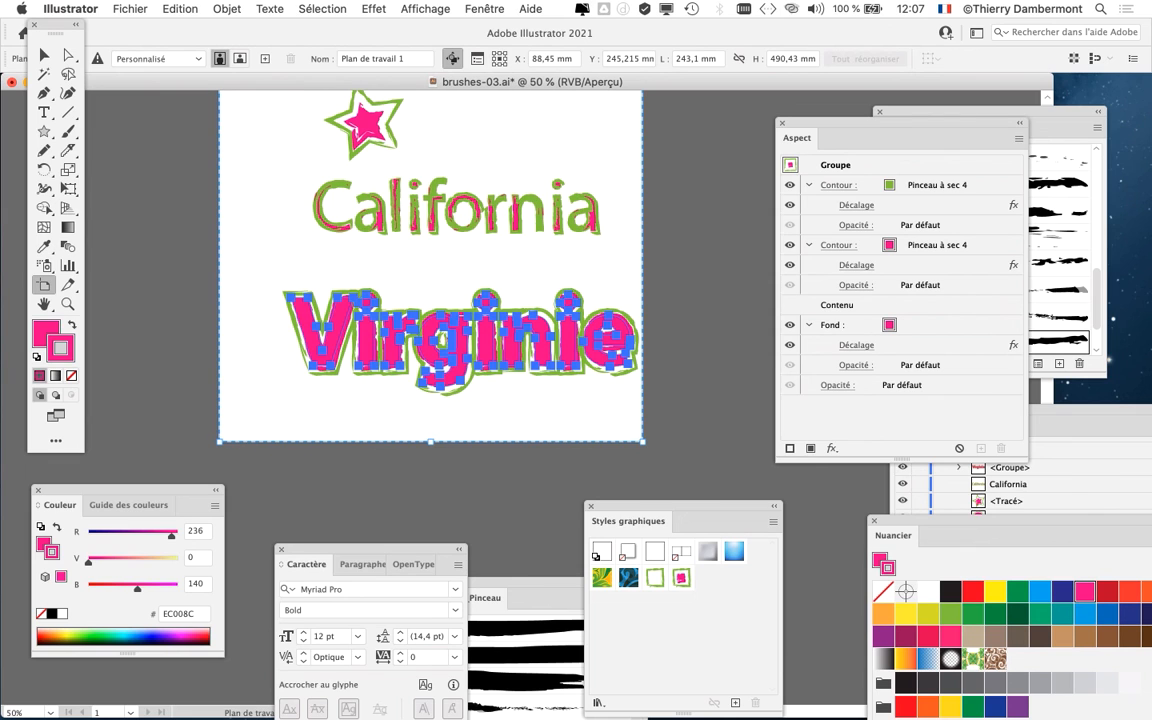
pyautogui.moveTo(643, 441); pyautogui.dragTo(718, 447)
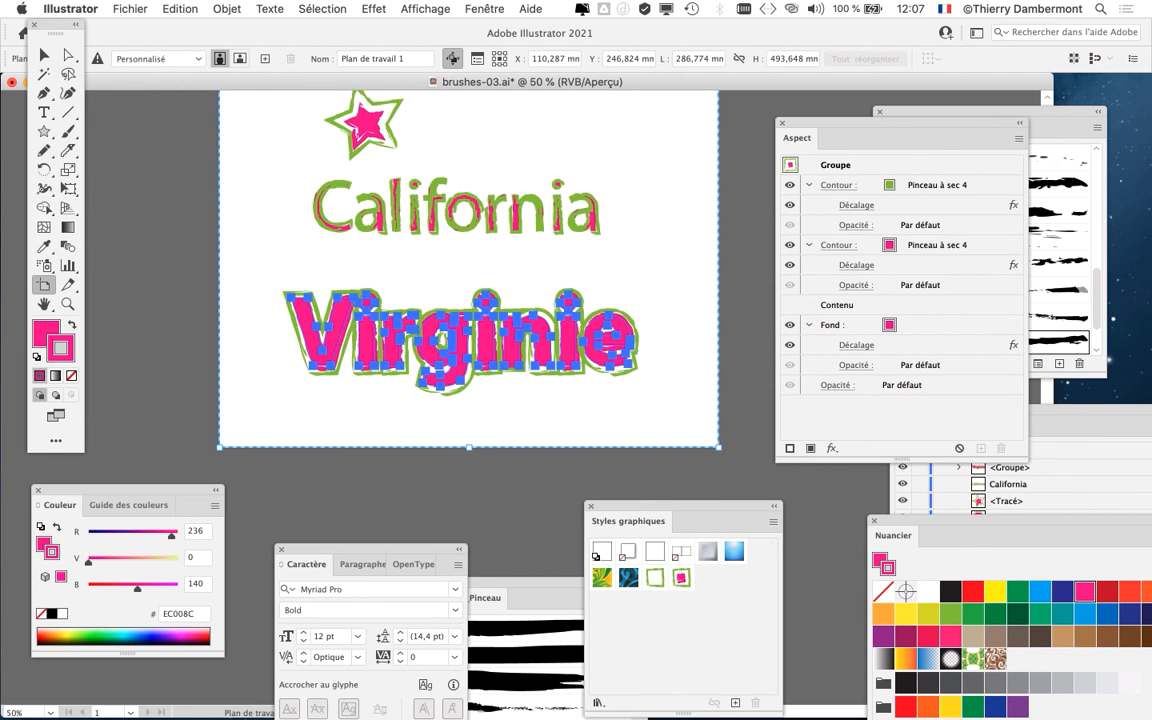
pyautogui.click(44, 55)
# - Save the changes to brushes-03.ai and deselect the Virginie group
pyautogui.click(130, 9)
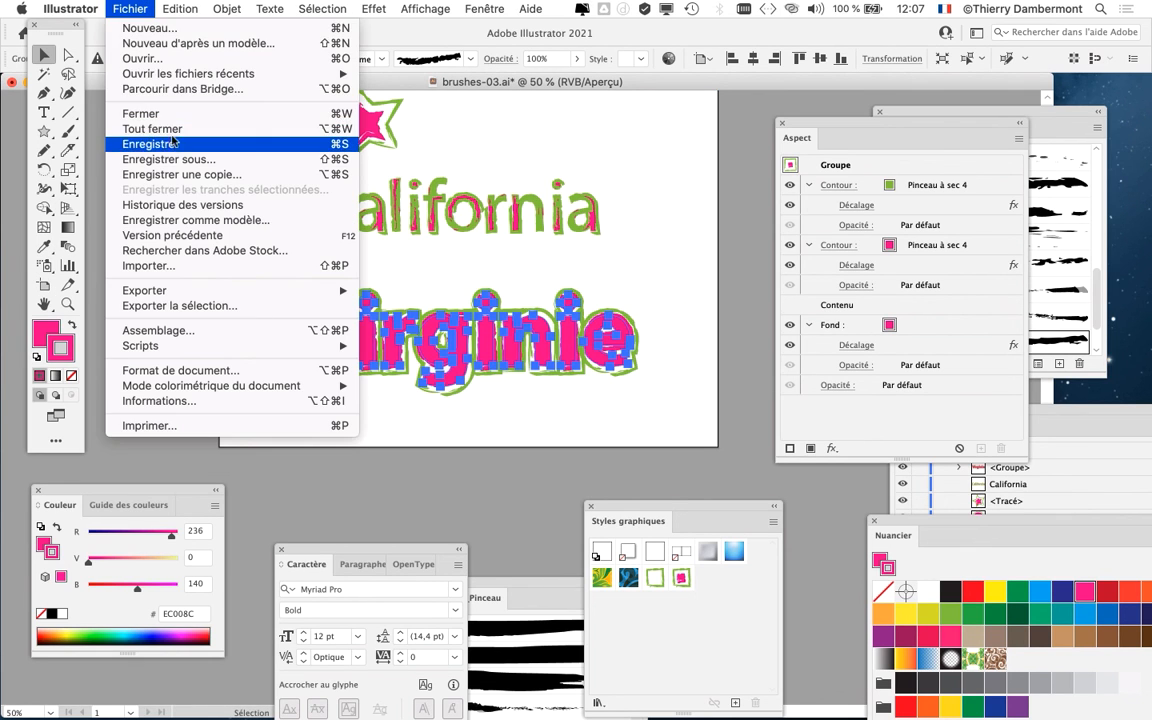
pyautogui.click(160, 130)
pyautogui.click(532, 476)
# - Move the Aspect settings away from the artboard, clear of the Virginie artwork
pyautogui.press('super+plus')
pyautogui.press('super+plus')
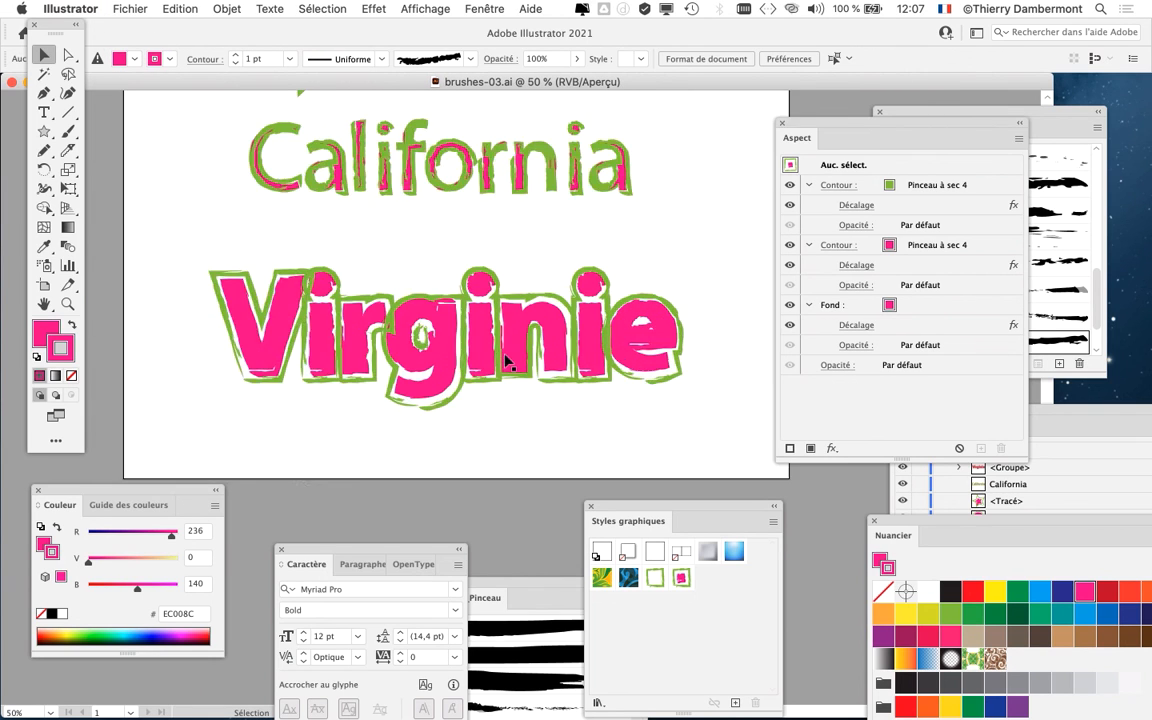
pyautogui.moveTo(630, 277); pyautogui.dragTo(637, 276)
pyautogui.moveTo(821, 123); pyautogui.dragTo(911, 112)
# - Move the brushed star from above California to the upper right of Virginie's final e
pyautogui.press('super+minus')
pyautogui.scroll(5, 397, 312)
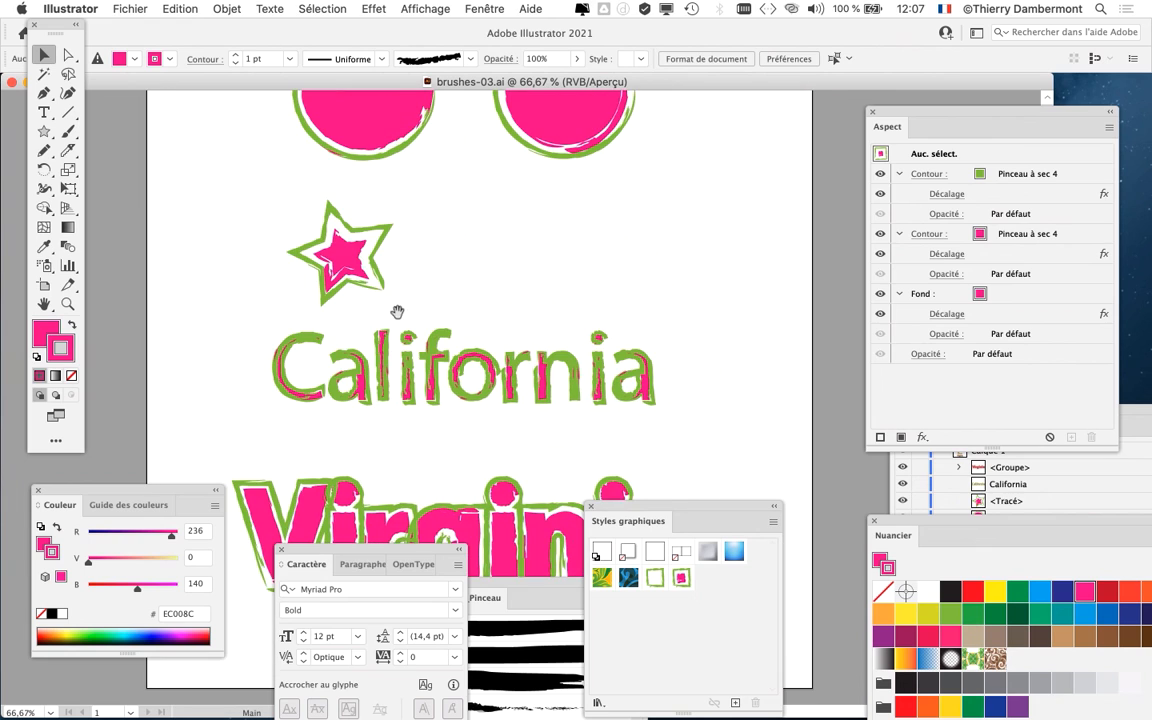
pyautogui.click(343, 255)
pyautogui.scroll(-5, 343, 255)
pyautogui.moveTo(335, 105); pyautogui.dragTo(707, 337)
pyautogui.press('super+plus')
pyautogui.click(745, 404)
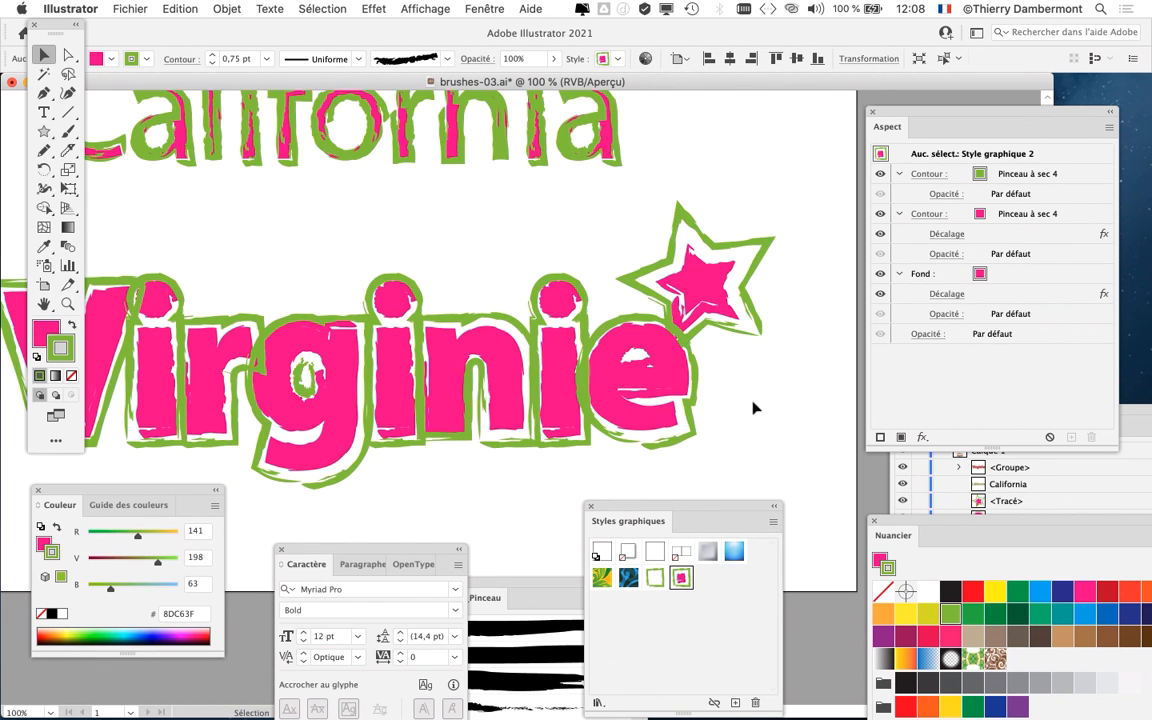
pyautogui.press('super+minus')
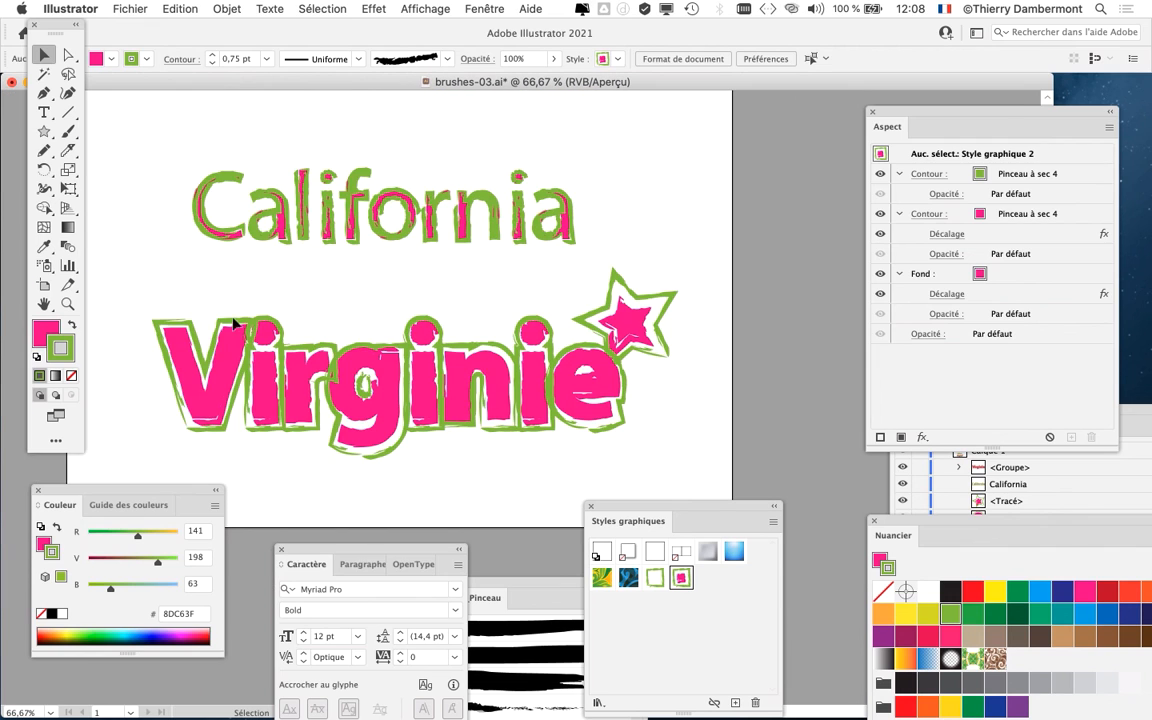
# - Save the document as a new numbered version named brushes-04.ai, in Adobe Illustrator format with the Illustrator 2020 options
pyautogui.click(131, 7)
pyautogui.click(186, 159)
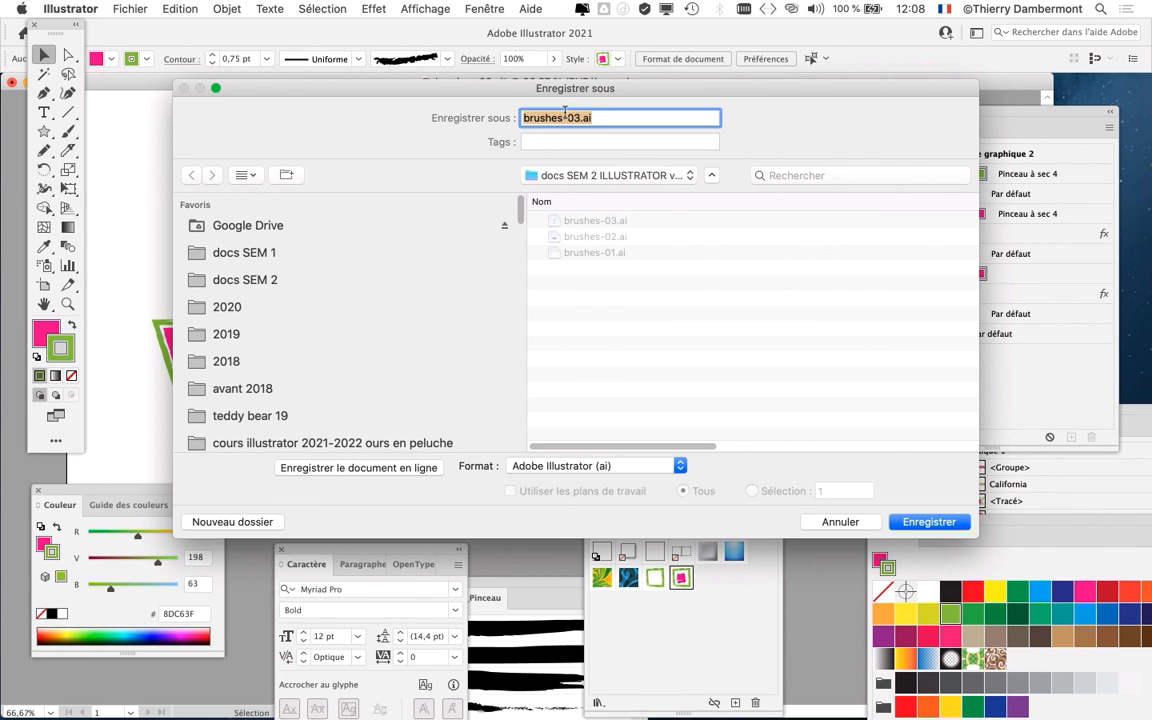
pyautogui.click(574, 118)
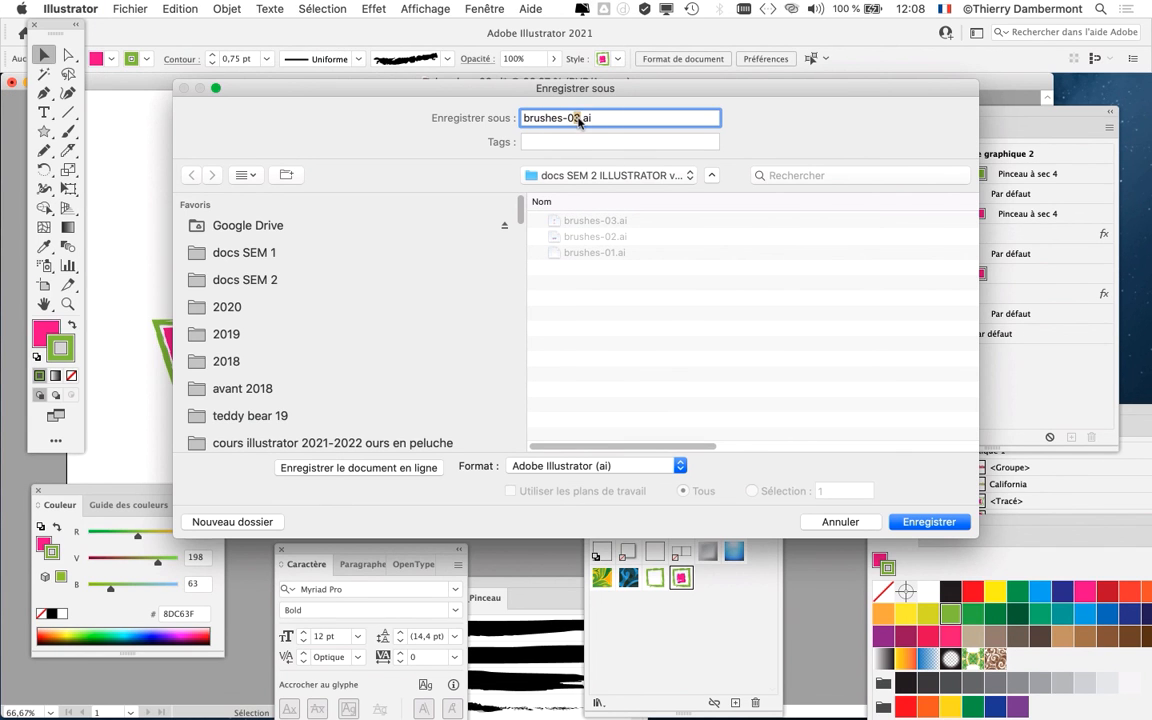
pyautogui.write('4')
pyautogui.press('Return')
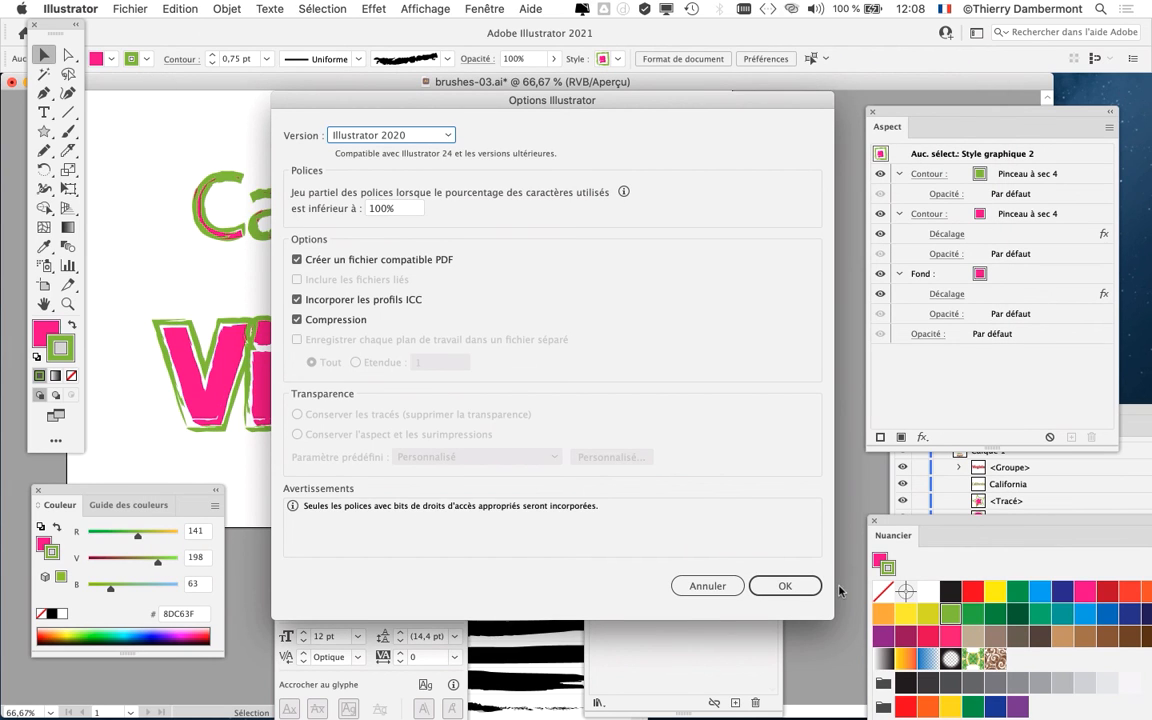
pyautogui.click(779, 586)
# - Examine the Virginie group's stacked contours and fill, particularly the offset effect on the green contour, and compare the styled artwork
pyautogui.click(490, 372)
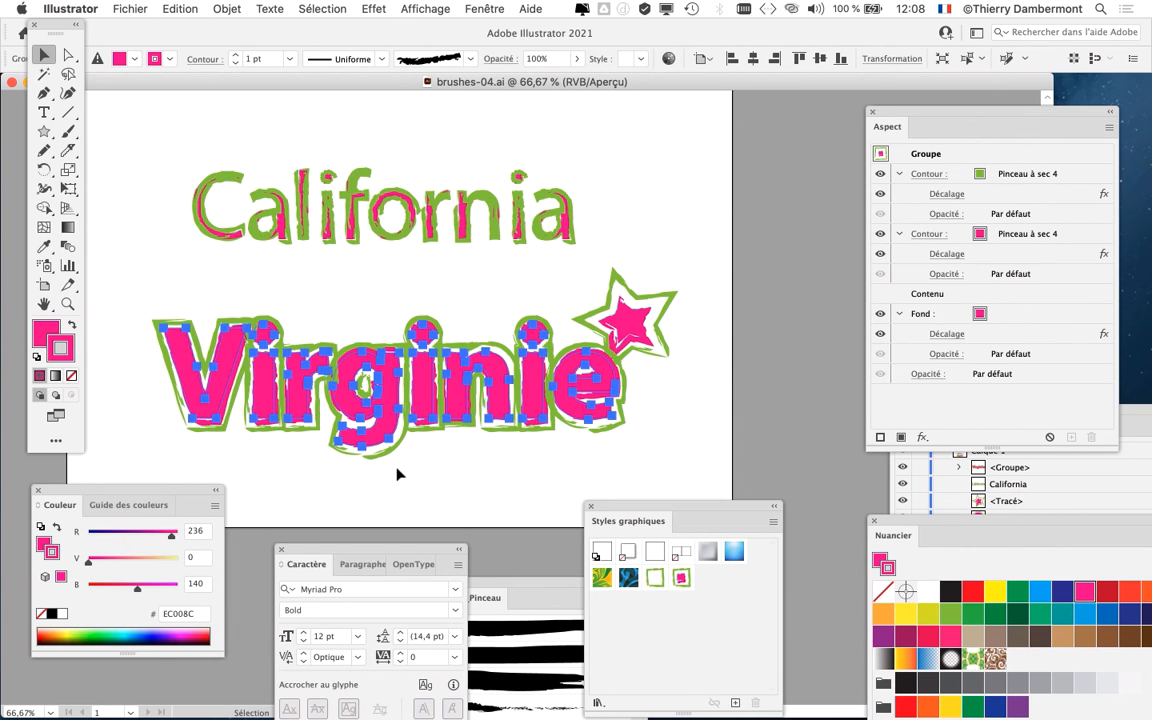
pyautogui.scroll(-3, 477, 423)
pyautogui.click(474, 421)
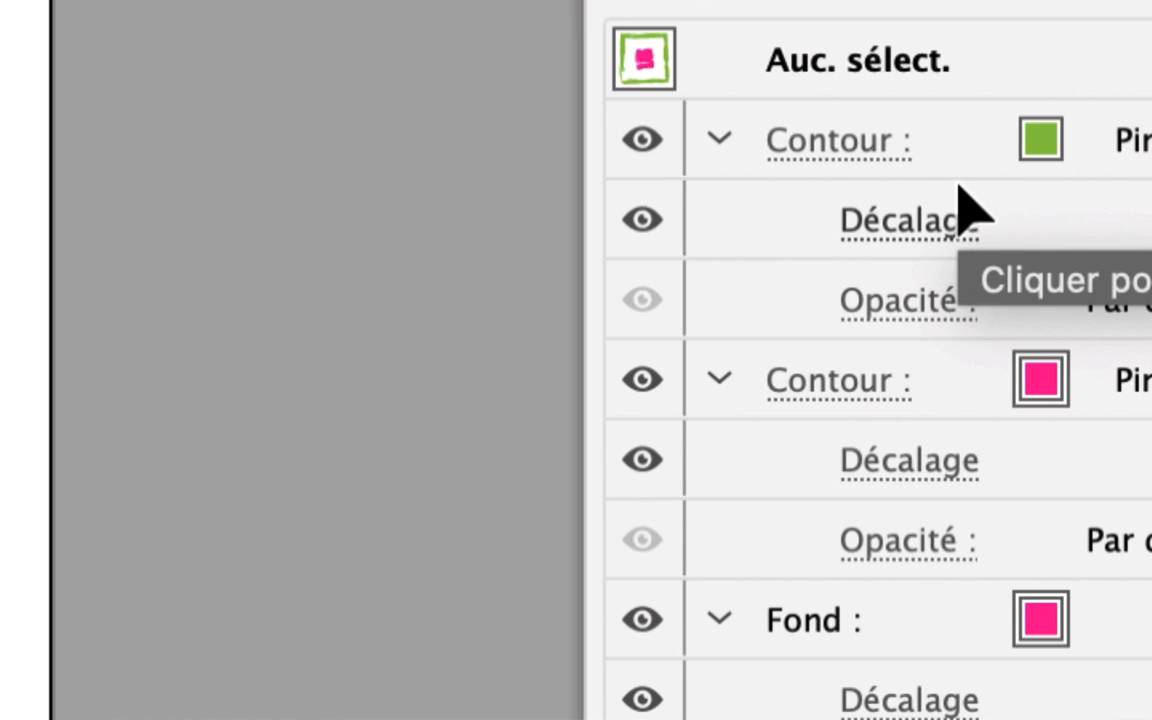
pyautogui.click(960, 176)
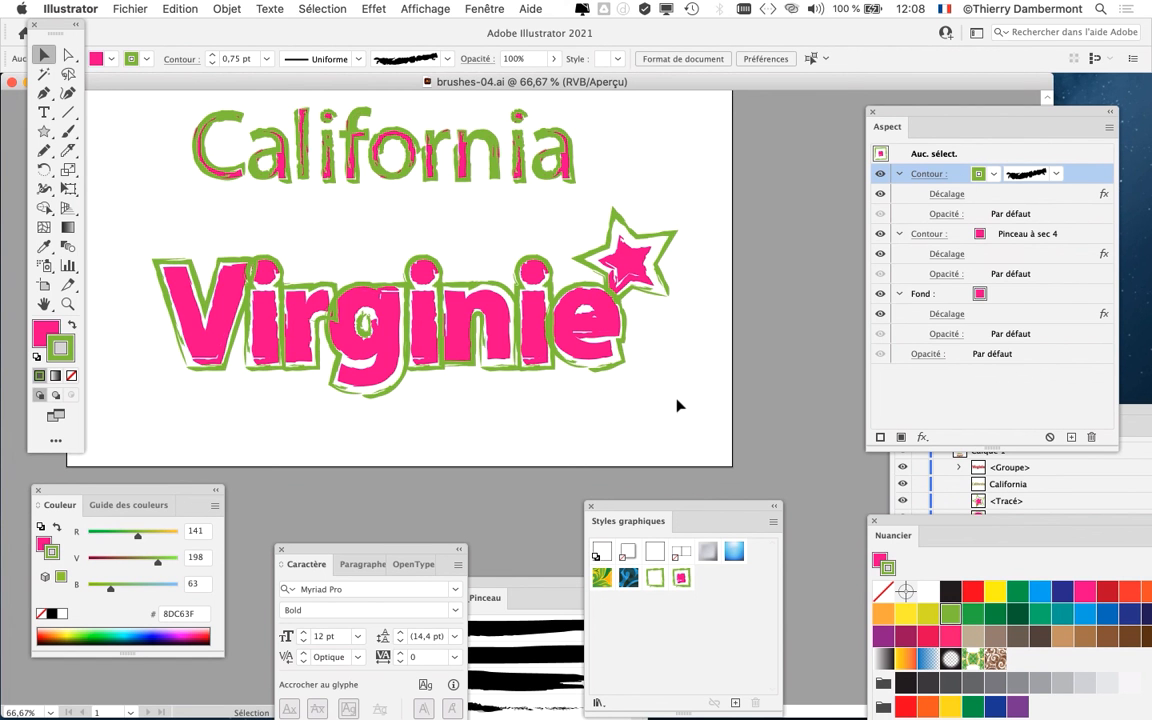
pyautogui.scroll(8, 538, 406)
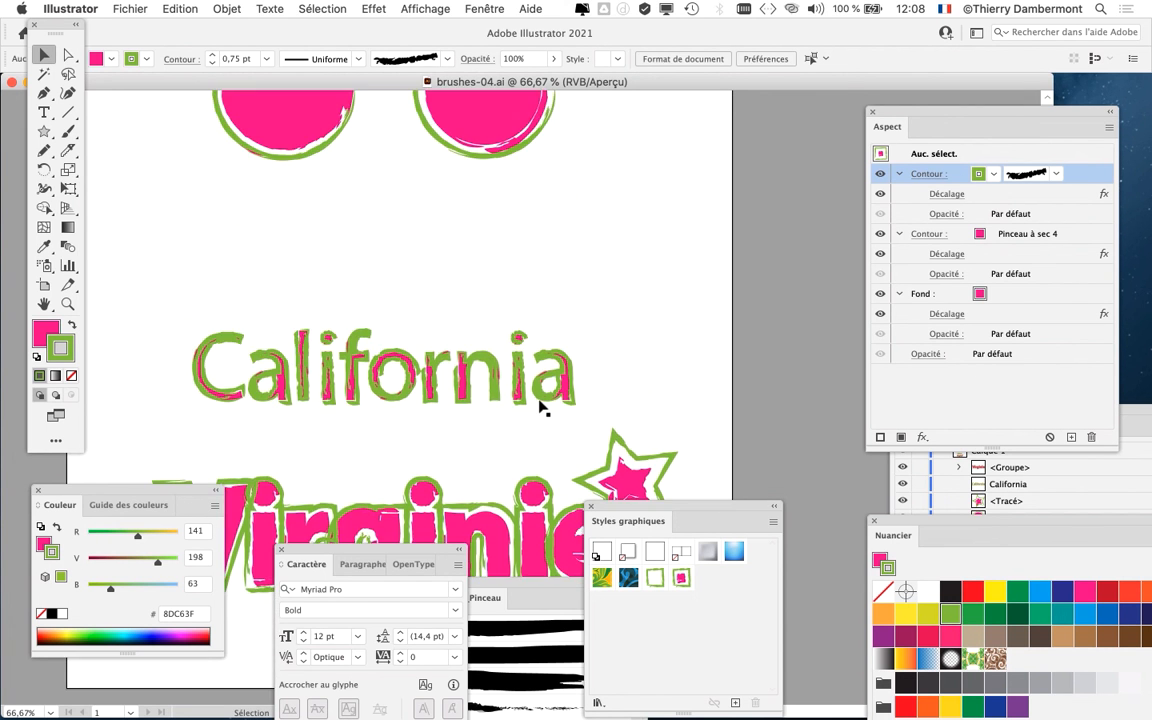
pyautogui.scroll(-5, 538, 406)
pyautogui.scroll(-3, 538, 406)
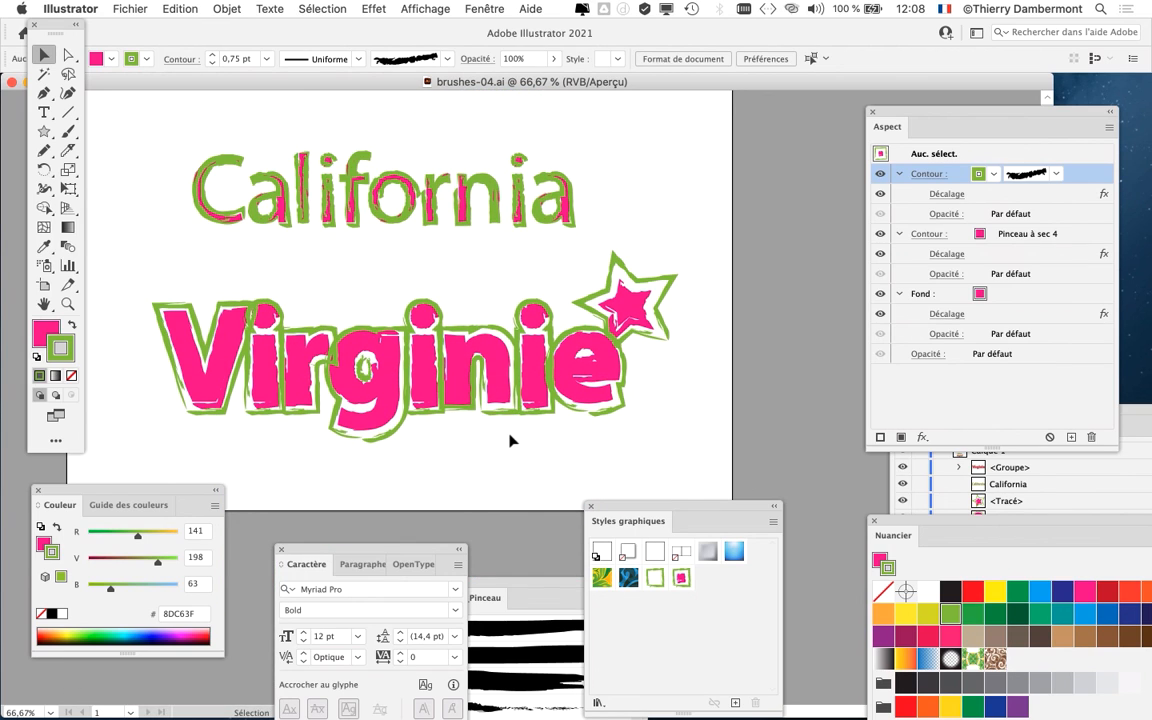